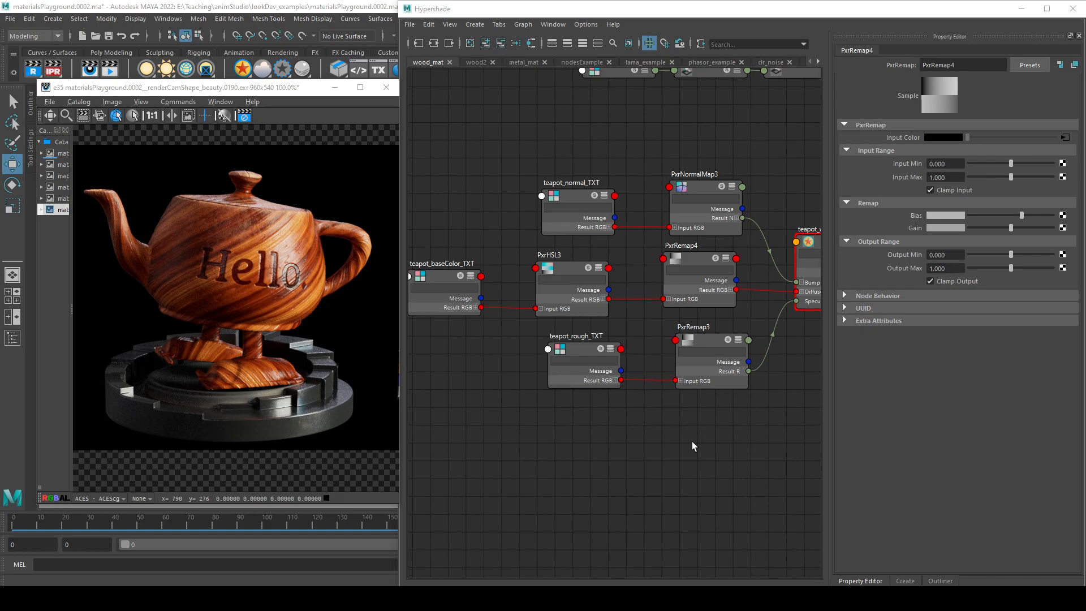
- Examine the PxrHSL3, PxrRemap4 and teapot_baseColor_TXT nodes in the wood_mat graph and the upper PxrBlend node in wood2
middle_click_drag(701, 459, 728, 467, "alt")
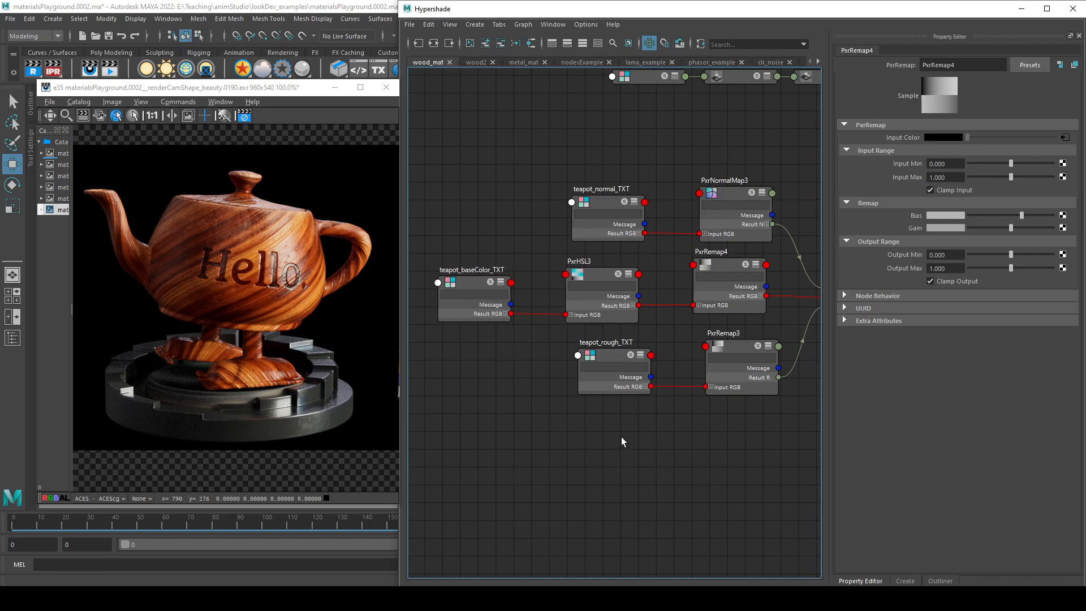
middle_click_drag(640, 456, 659, 492, "alt")
left_click(724, 304)
left_click(599, 312)
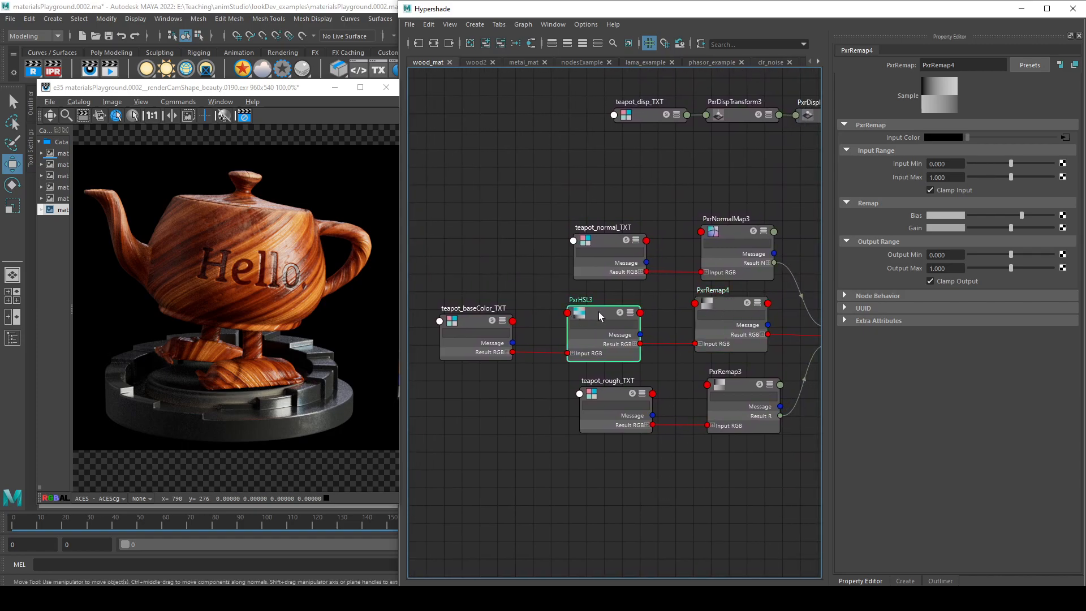
left_click(474, 61)
left_click(557, 156)
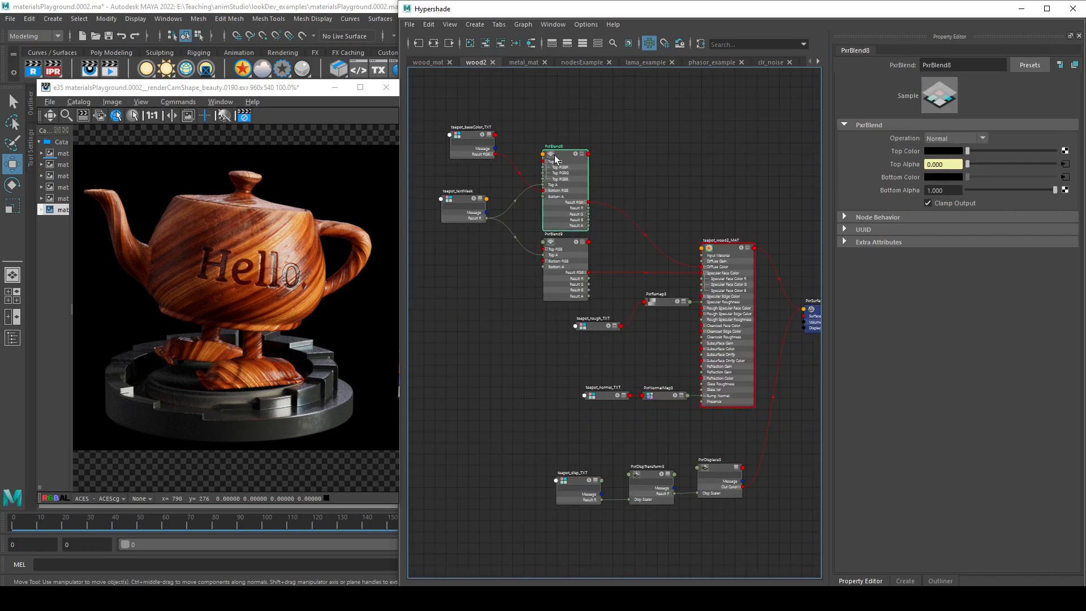
left_click(428, 62)
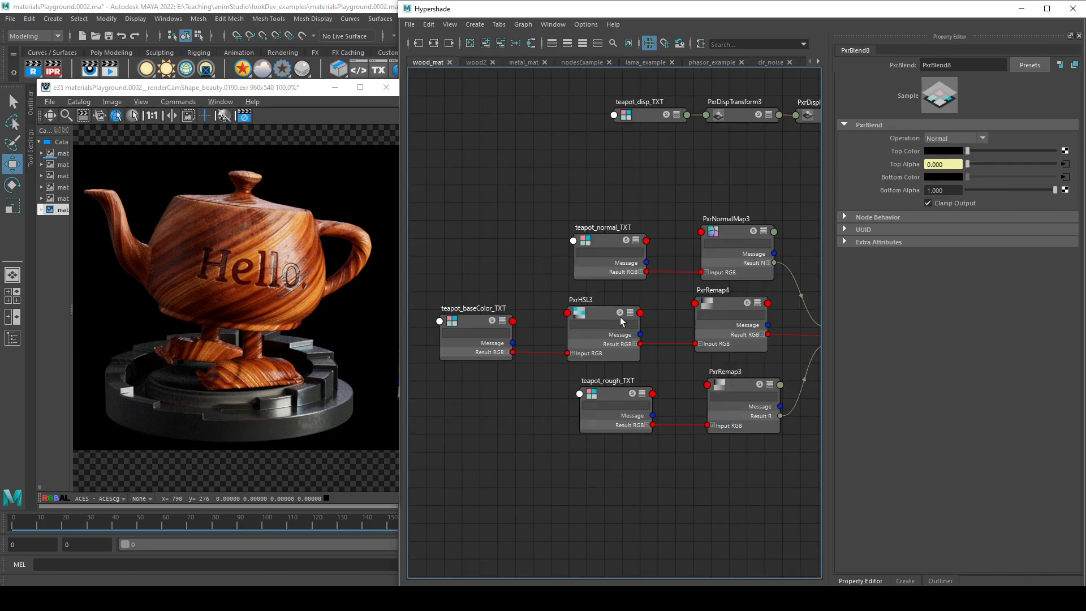
left_click(594, 314)
left_click_drag(473, 318, 478, 318)
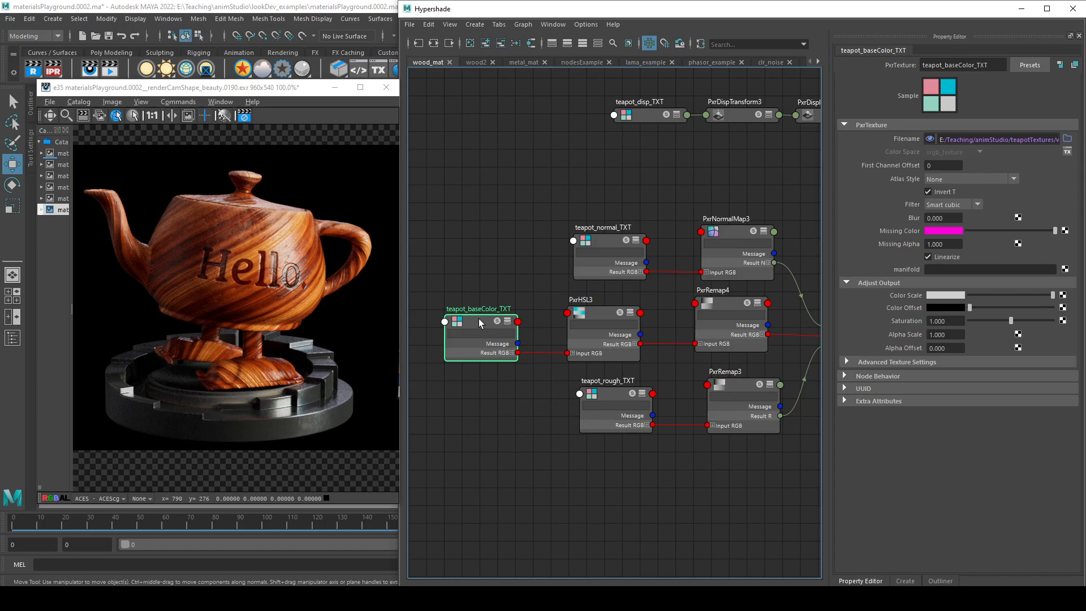
left_click(599, 314)
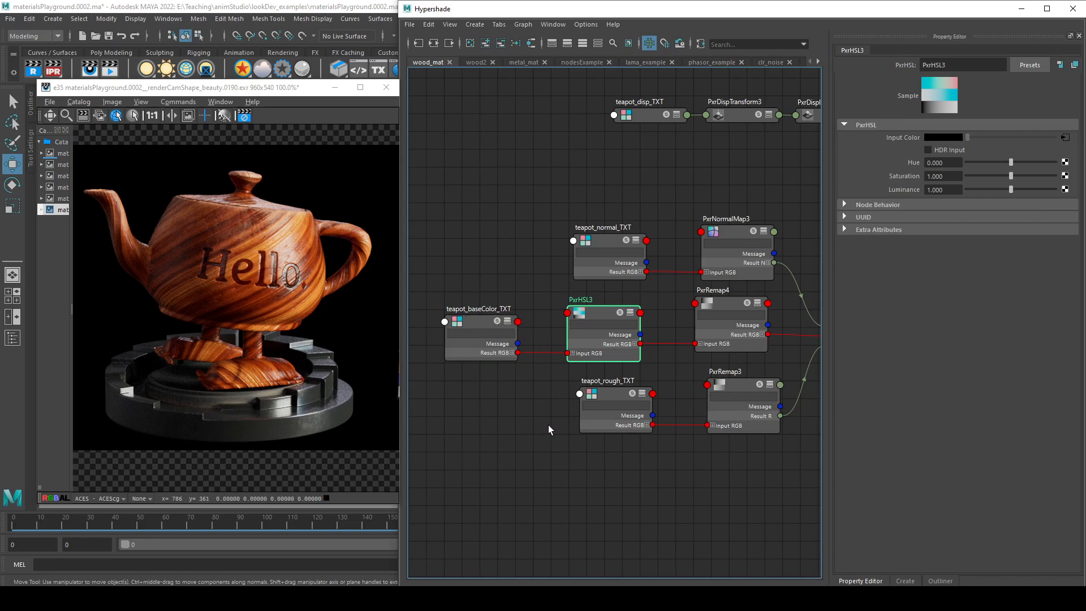
middle_click_drag(543, 419, 536, 421, "alt")
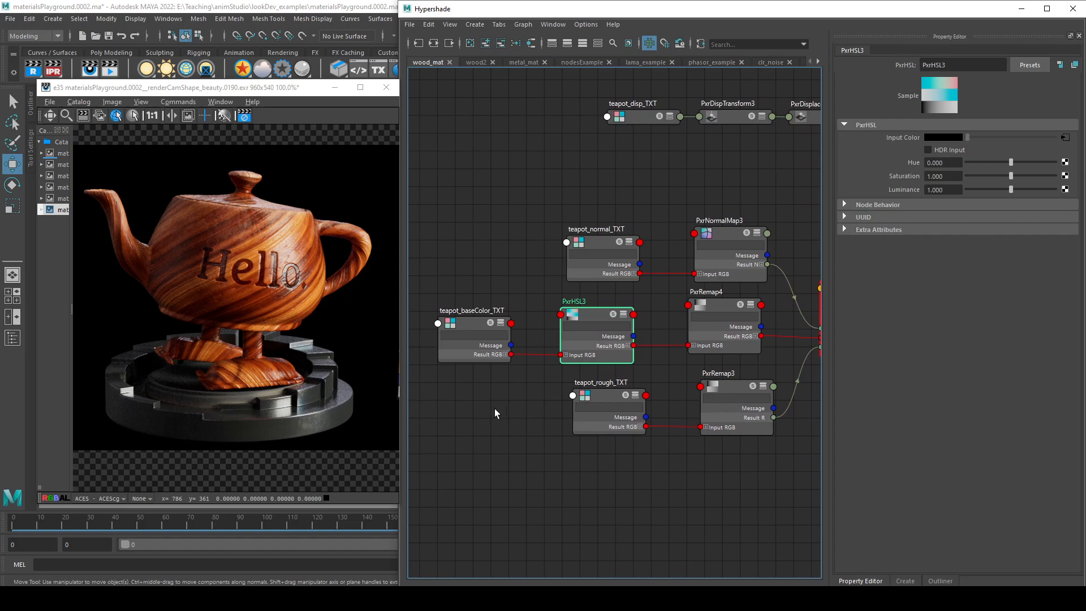
- Solo teapot_baseColor_TXT and PxrRemap4 in turn, try an Output Min of -0.214 on PxrRemap4, and turn its solo off
left_click(492, 326)
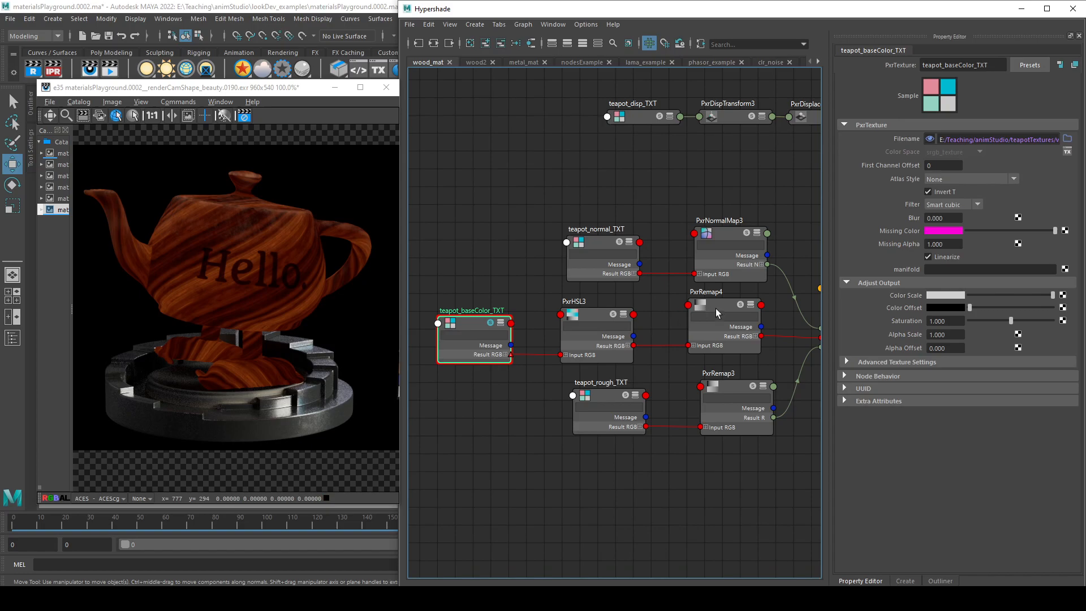
left_click(742, 305)
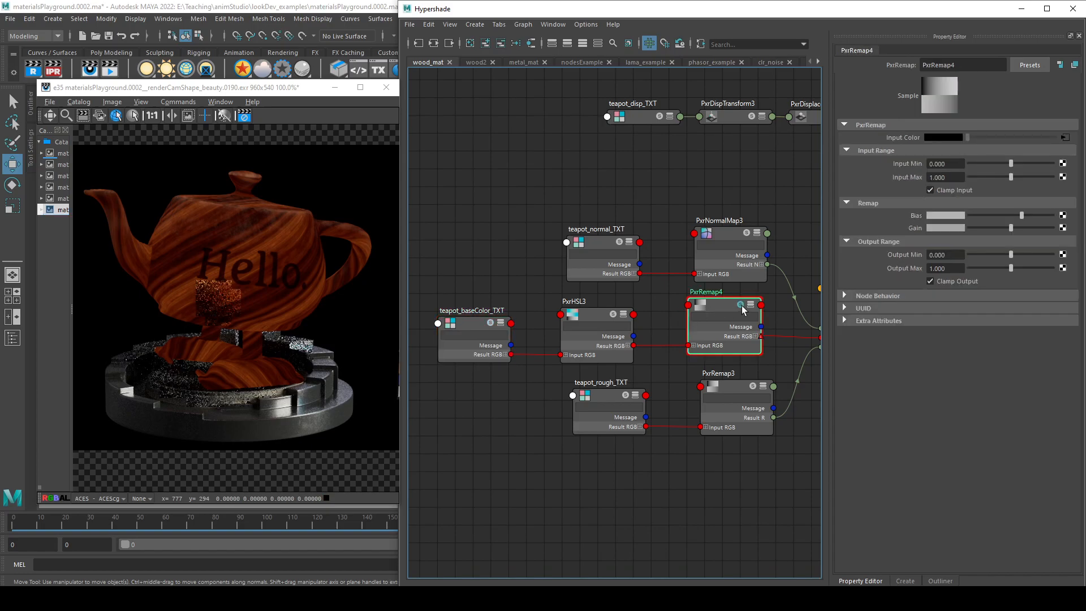
mouse_move(1014, 253)
left_mouse_down()
mouse_move(988, 250)
mouse_move(1001, 255)
left_mouse_up()
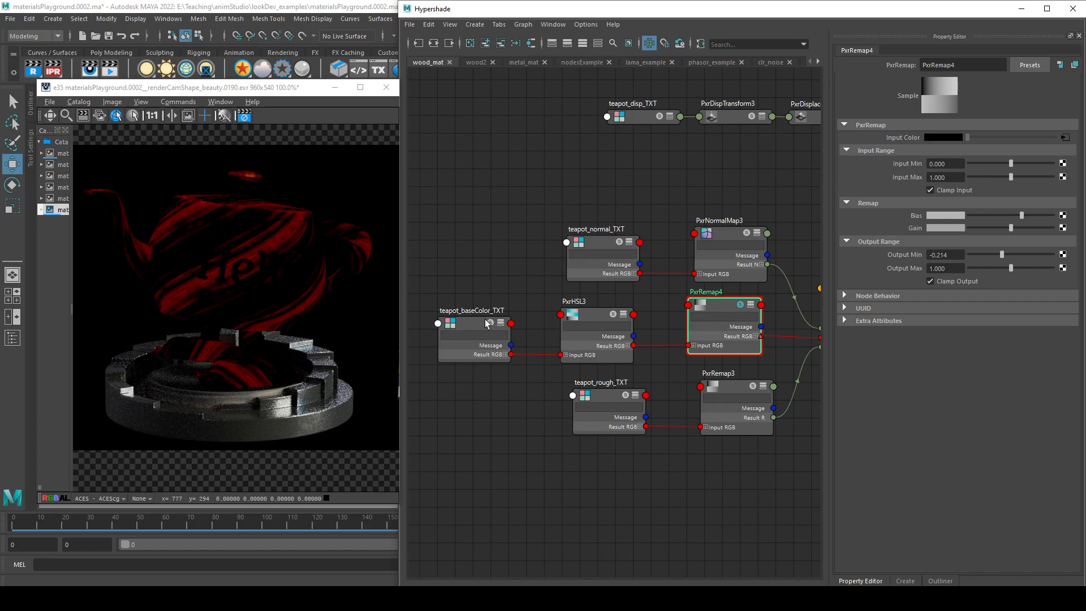
left_click(741, 305)
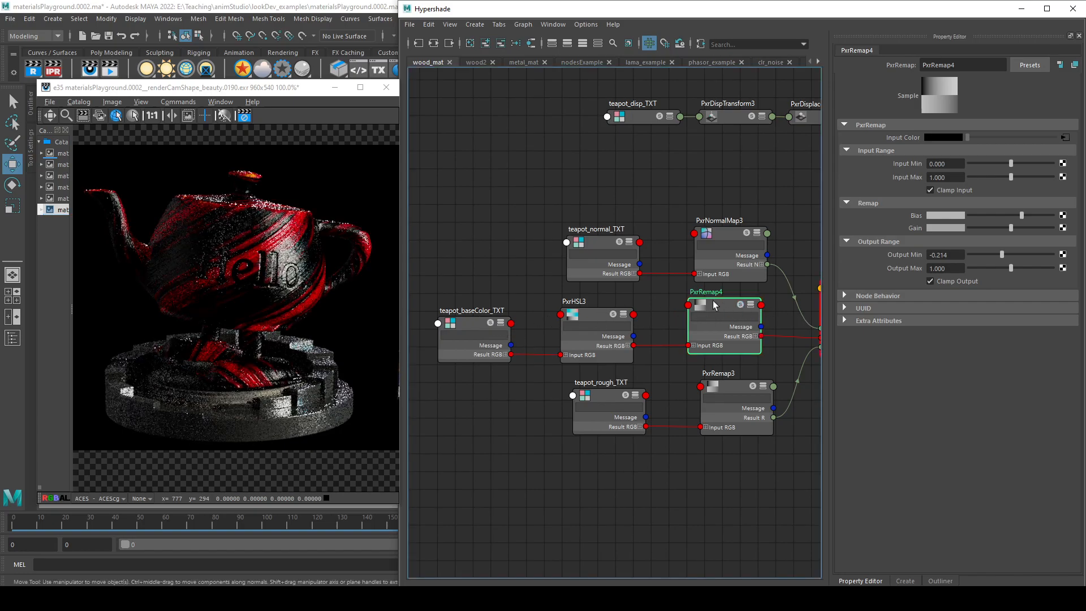
- Reset PxrRemap4's Output Min to 0
left_click_drag(954, 255, 801, 245)
type("0")
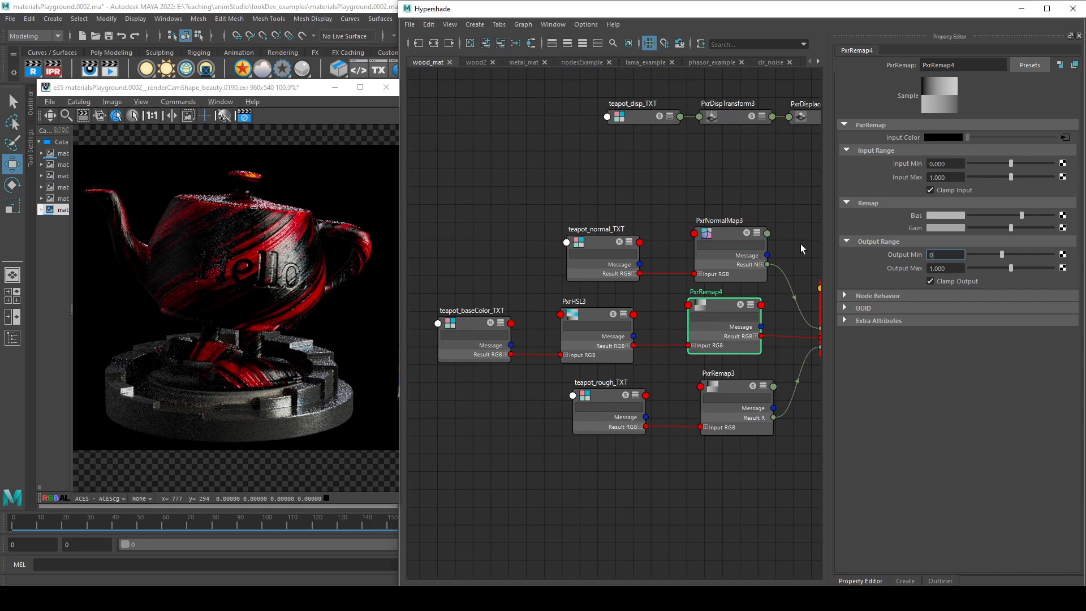
key("Return")
- Solo teapot_baseColor_TXT, followed by PxrHSL3, to compare their outputs in the render
left_click(485, 326)
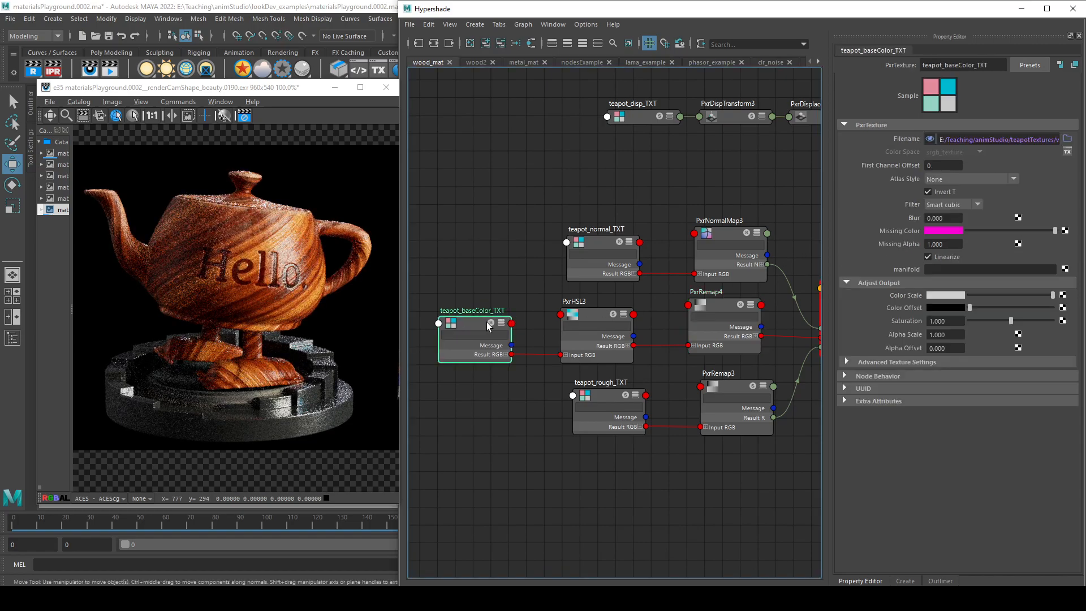
left_click(491, 323)
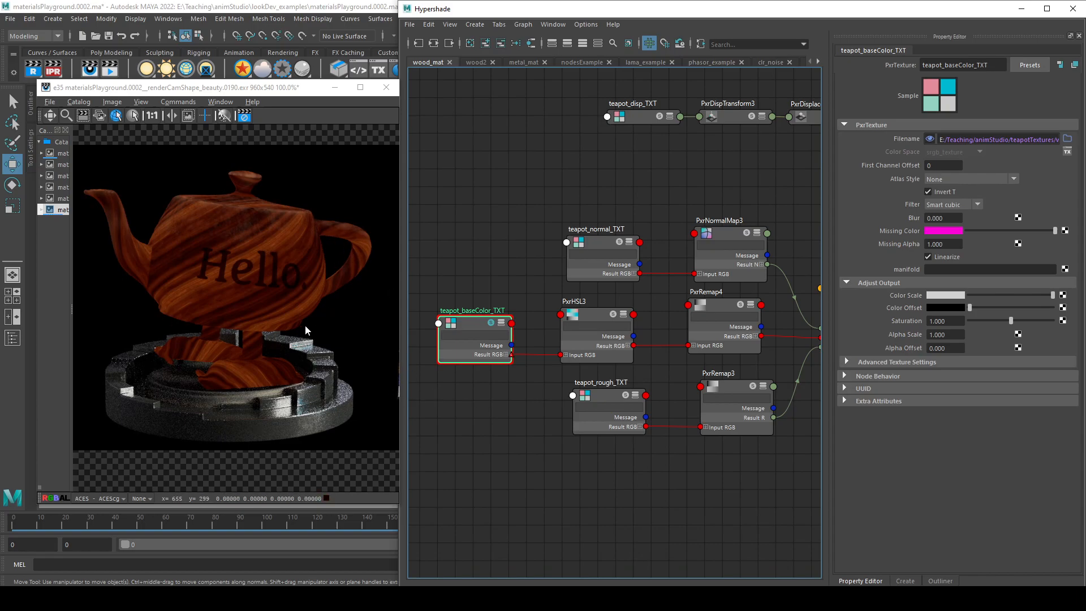
left_click(612, 314)
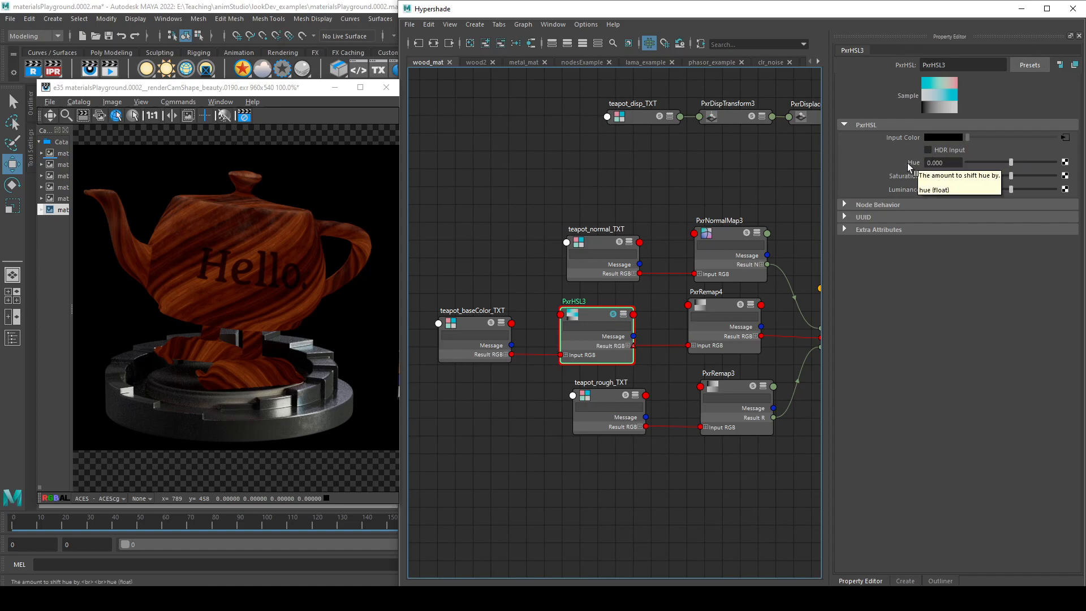
- Try different hue shifts on PxrHSL3, ending at -0.007, and restore the hue to 0
mouse_move(1012, 161)
left_mouse_down()
mouse_move(1036, 163)
mouse_move(1010, 165)
left_mouse_up()
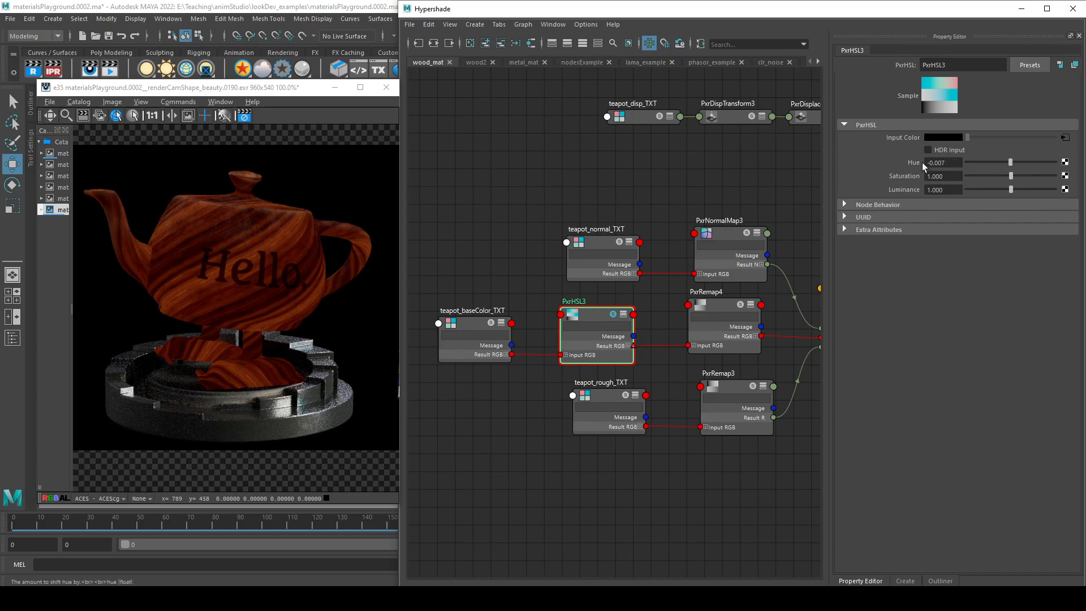
double_click(932, 163)
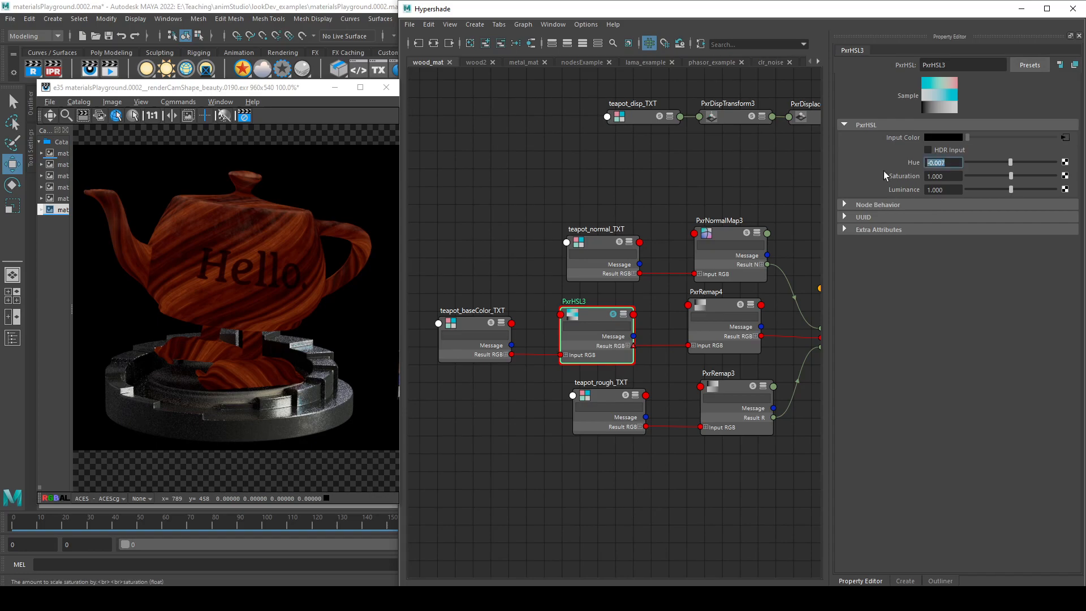
type("0")
key("Return")
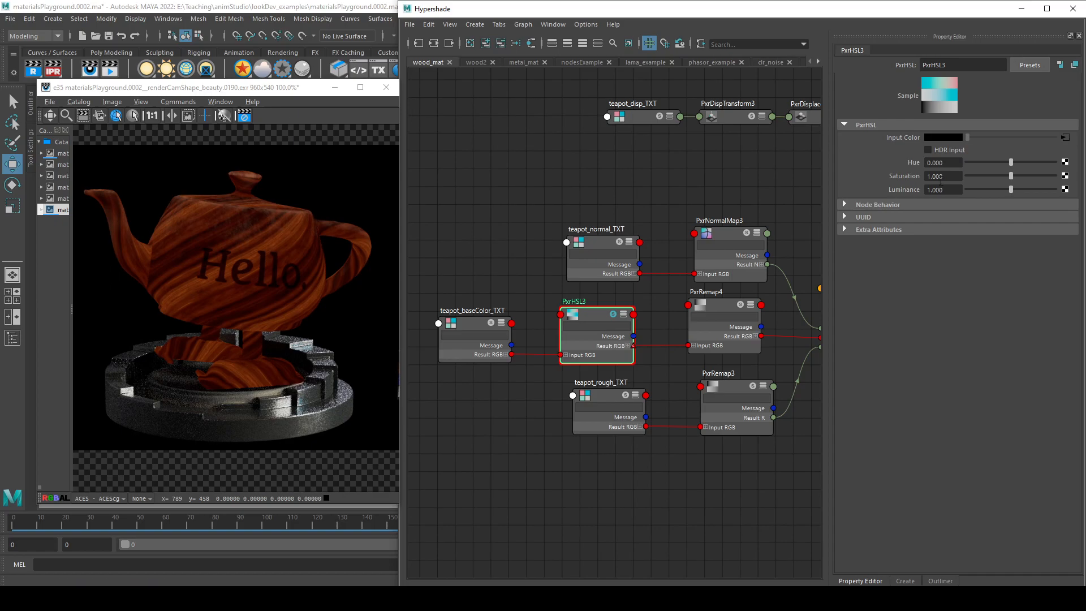
- Try PxrHSL3's saturation at 0 and at 2, and restore it to 1
left_click_drag(1010, 175, 956, 176)
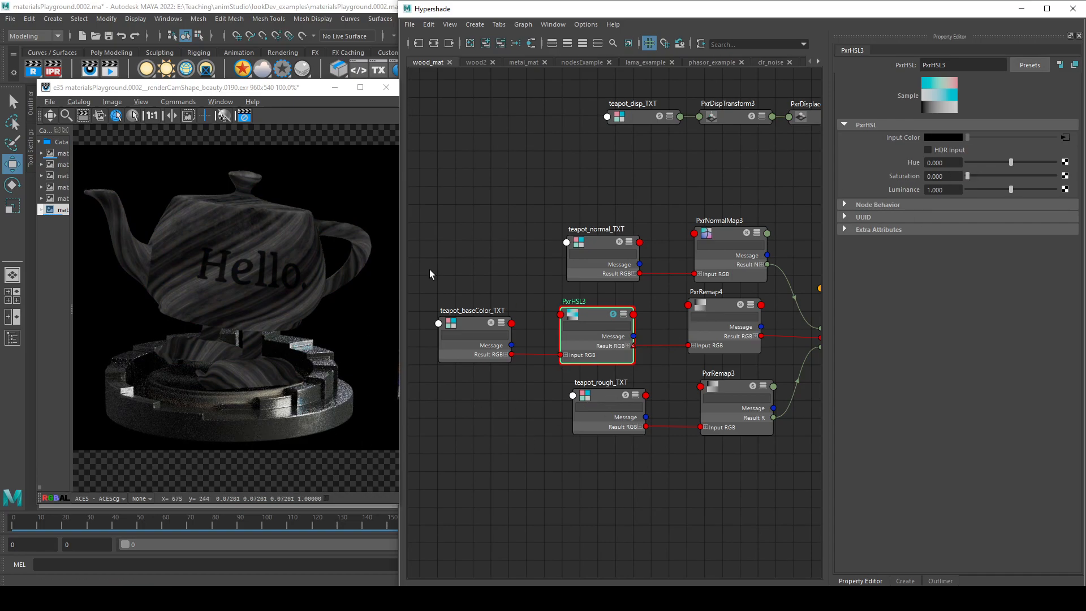
left_click_drag(969, 176, 1057, 176)
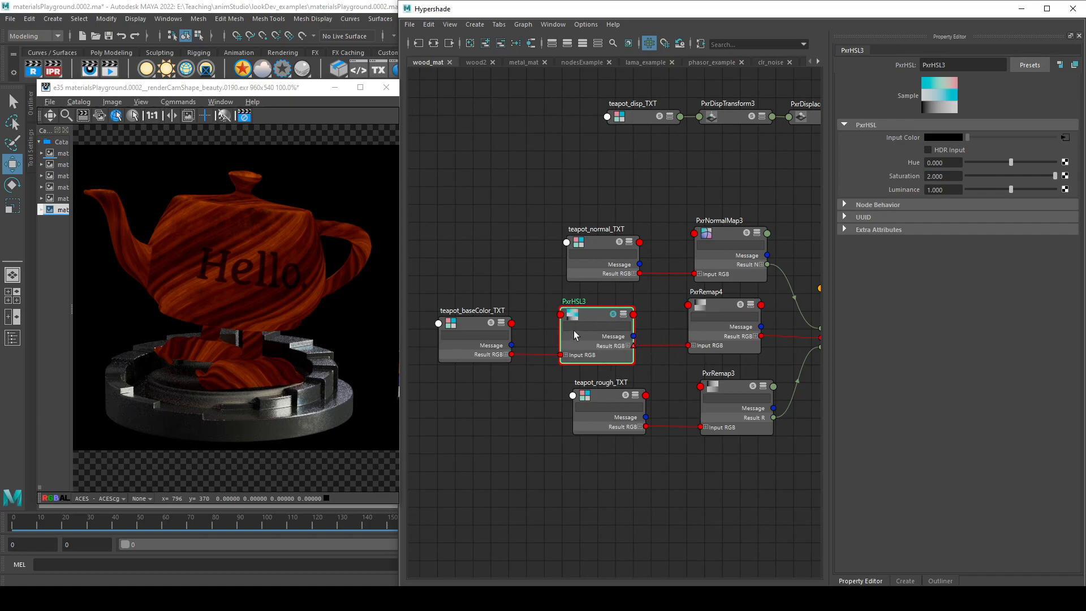
left_click(944, 176)
type("1")
key("Return")
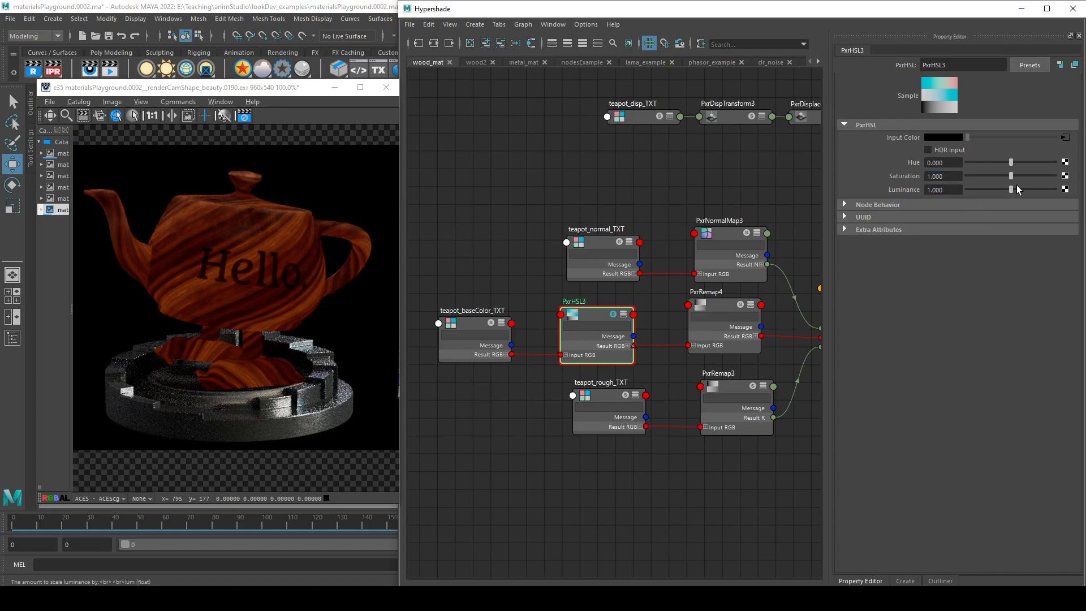
- Try raising PxrHSL3's luminance and lowering it to 0.719, and restore it to 1
left_click_drag(1009, 192, 1042, 193)
left_click_drag(1000, 195, 889, 190)
key("Right")
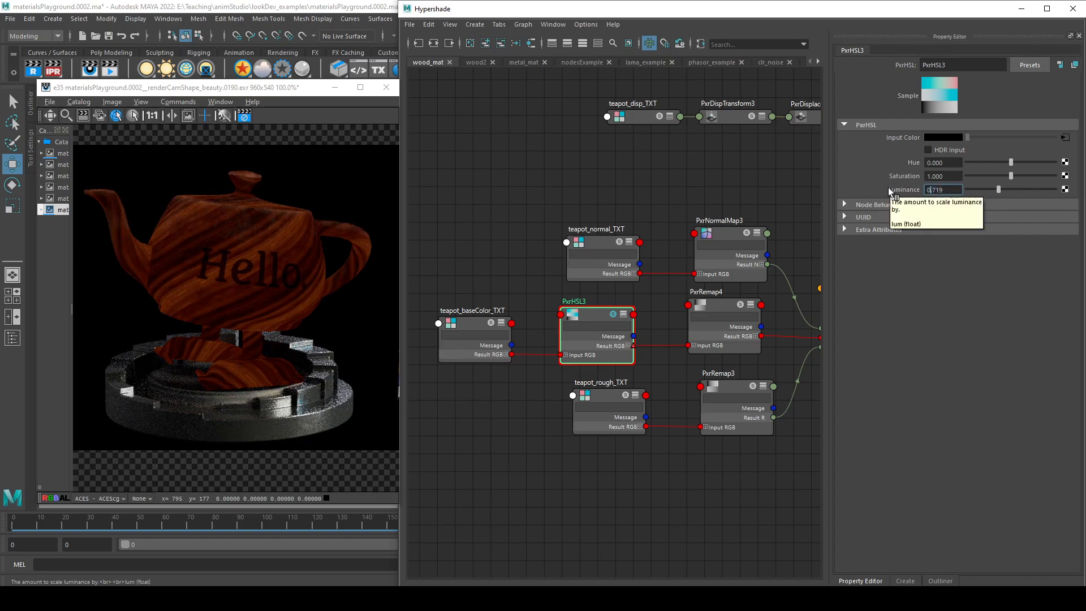
key("BackSpace")
key("BackSpace")
key("BackSpace")
key("BackSpace")
key("BackSpace")
type("1")
key("Return")
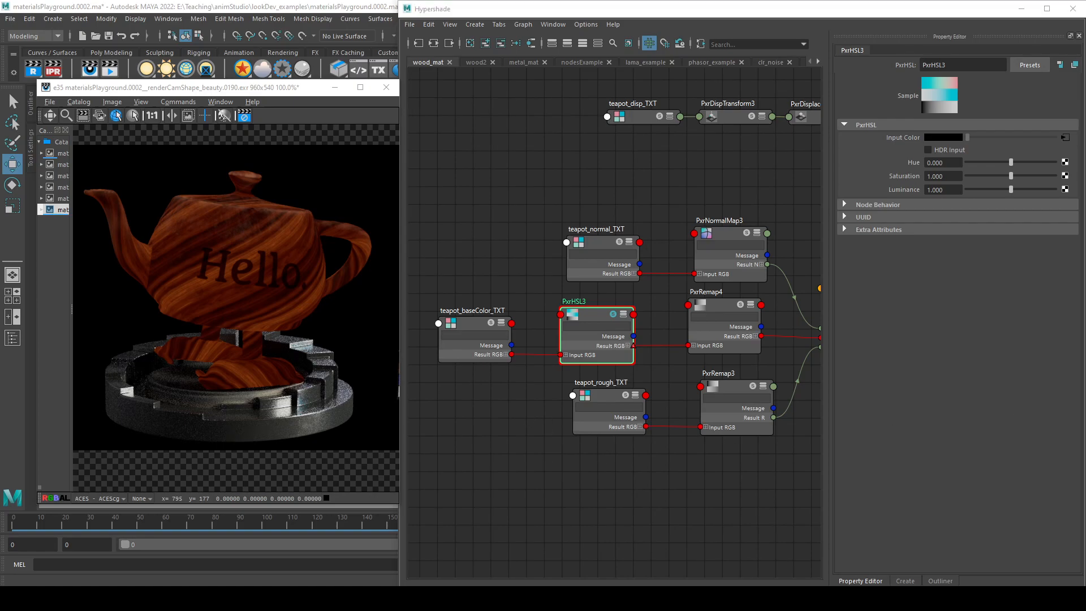
- With PxrHSL3 no longer soloed, set its hue to 0.03 and lower its saturation slightly
left_click(623, 318)
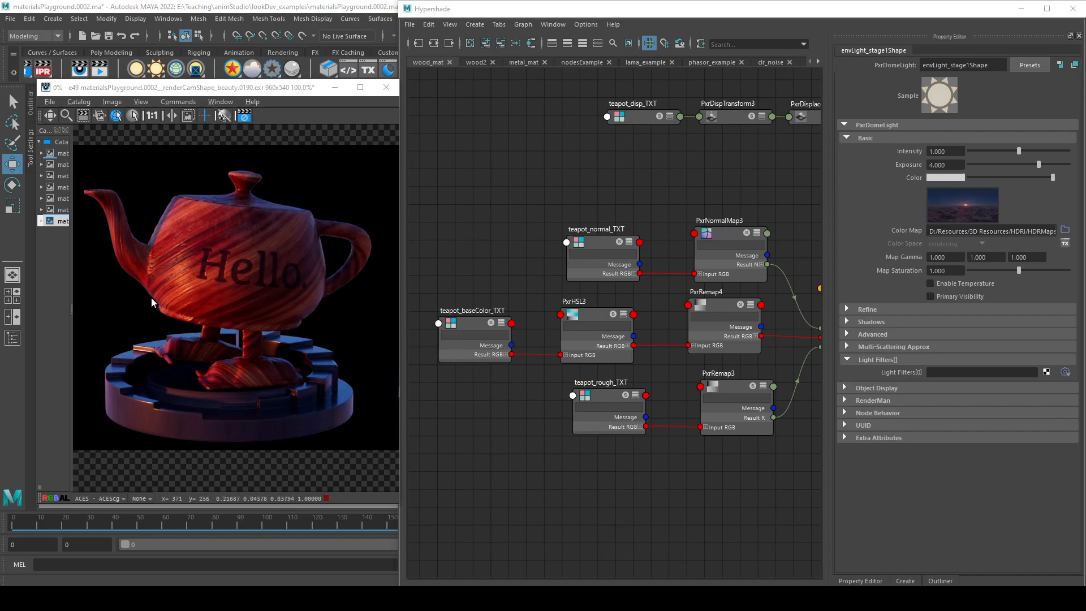
left_click(592, 313)
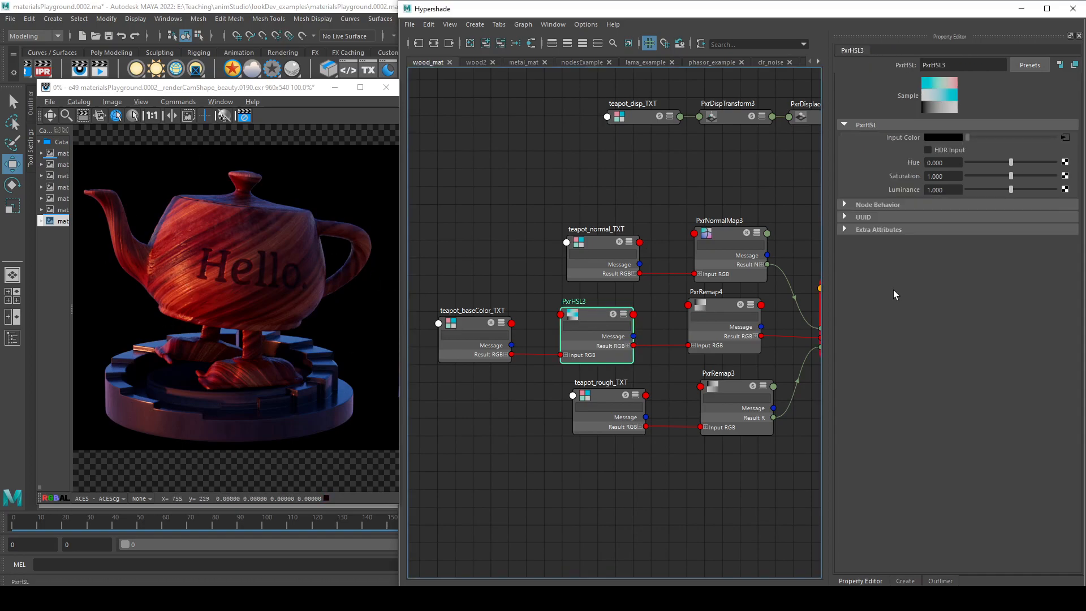
left_click_drag(1014, 162, 1012, 164)
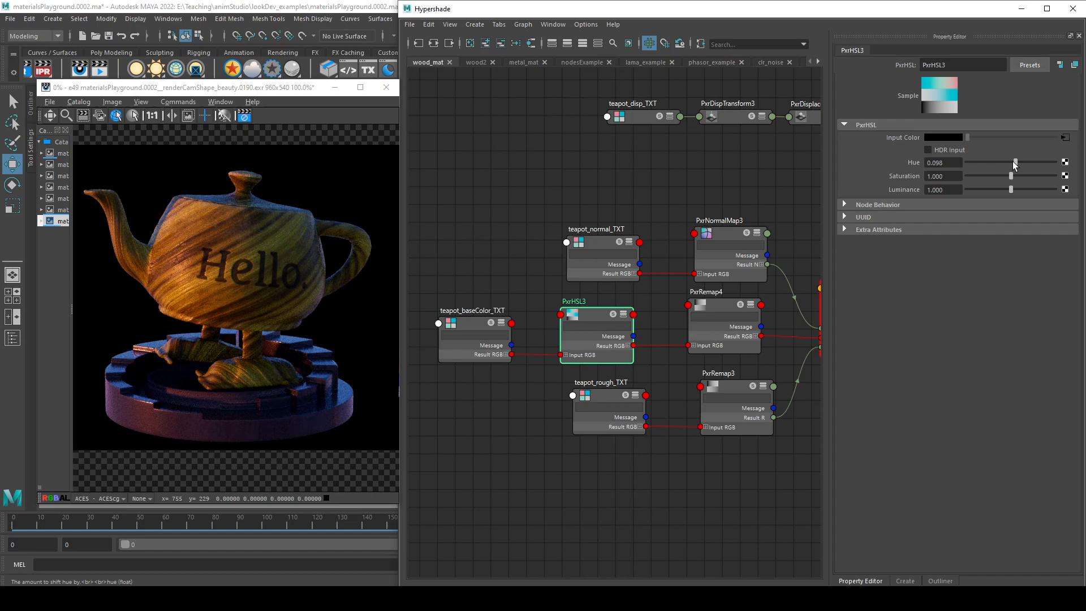
left_click_drag(1015, 162, 1013, 163)
left_click_drag(944, 162, 935, 162)
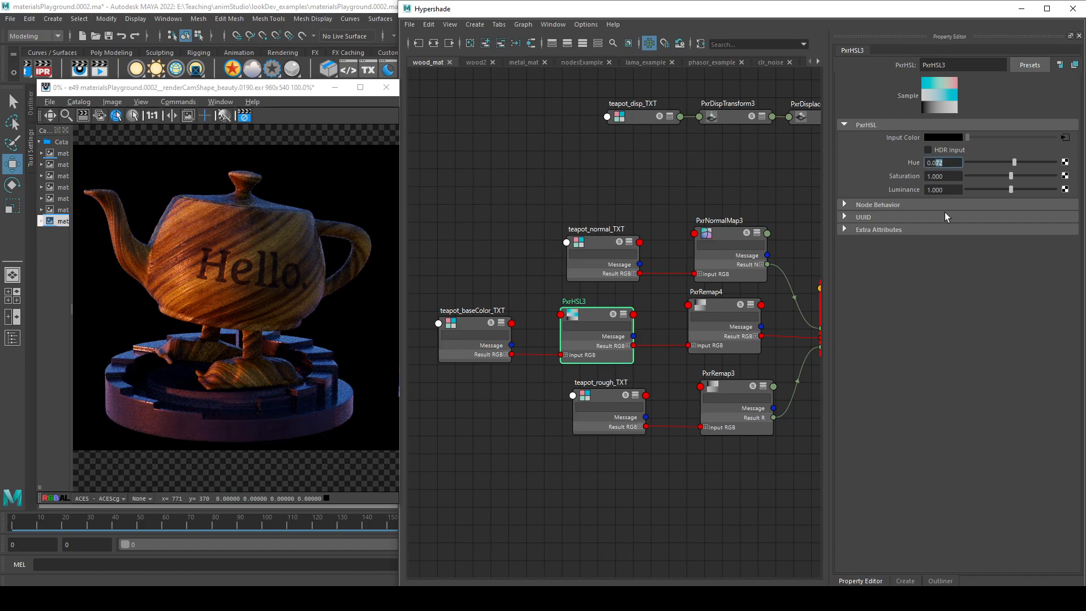
type("2")
key("Return")
left_click_drag(945, 163, 938, 163)
type("3")
key("Return")
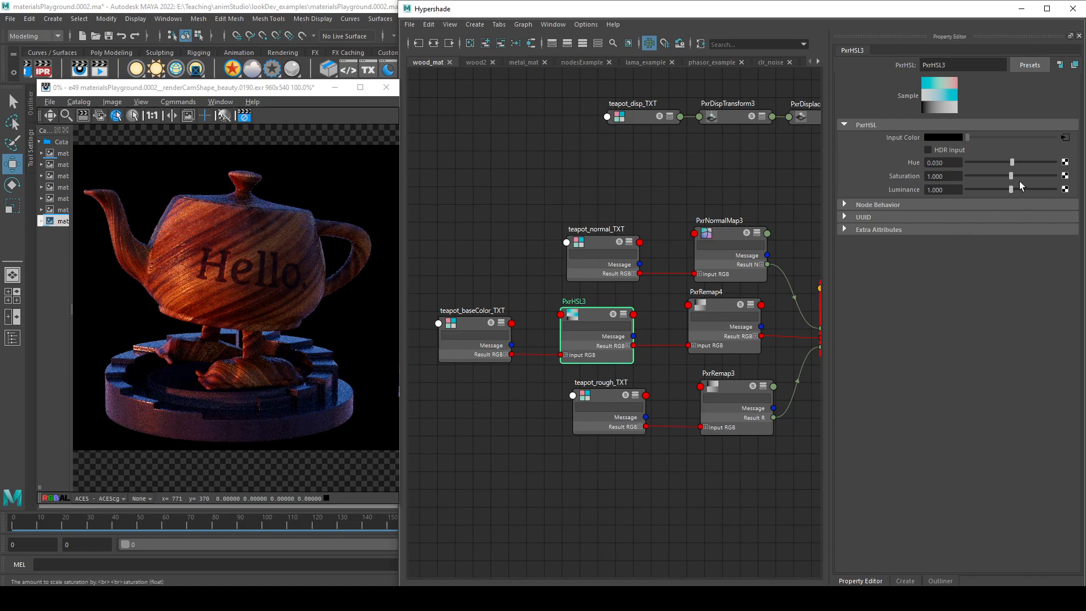
left_click_drag(1010, 175, 996, 177)
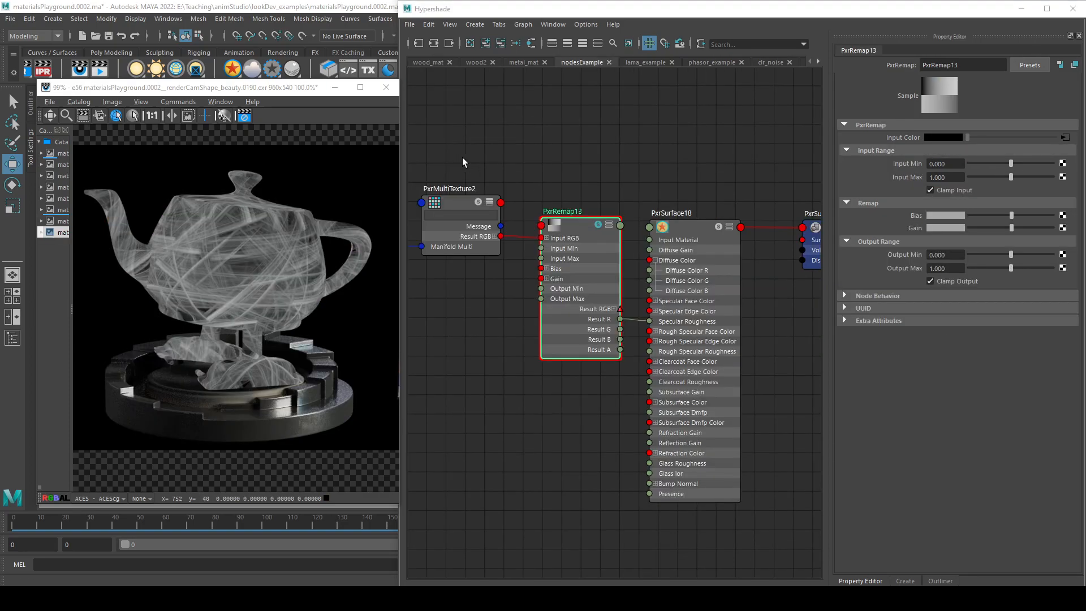
- Compare the settings of PxrRemap4 in the wood_mat graph with those of PxrRemap13 in nodesExample
middle_click_drag(538, 165, 639, 187, "alt")
left_click(434, 62)
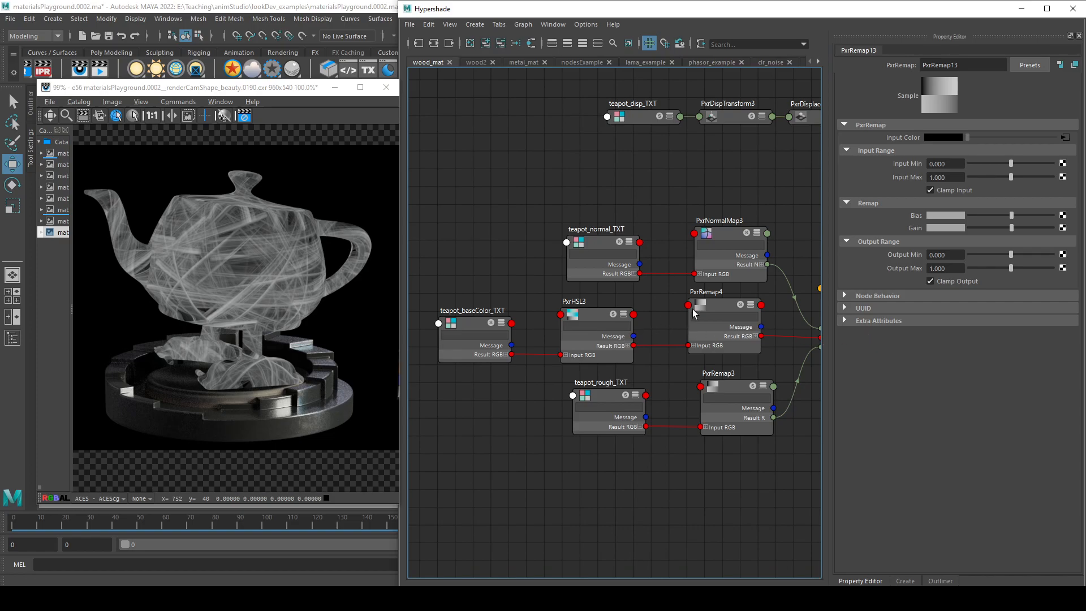
left_click(714, 308)
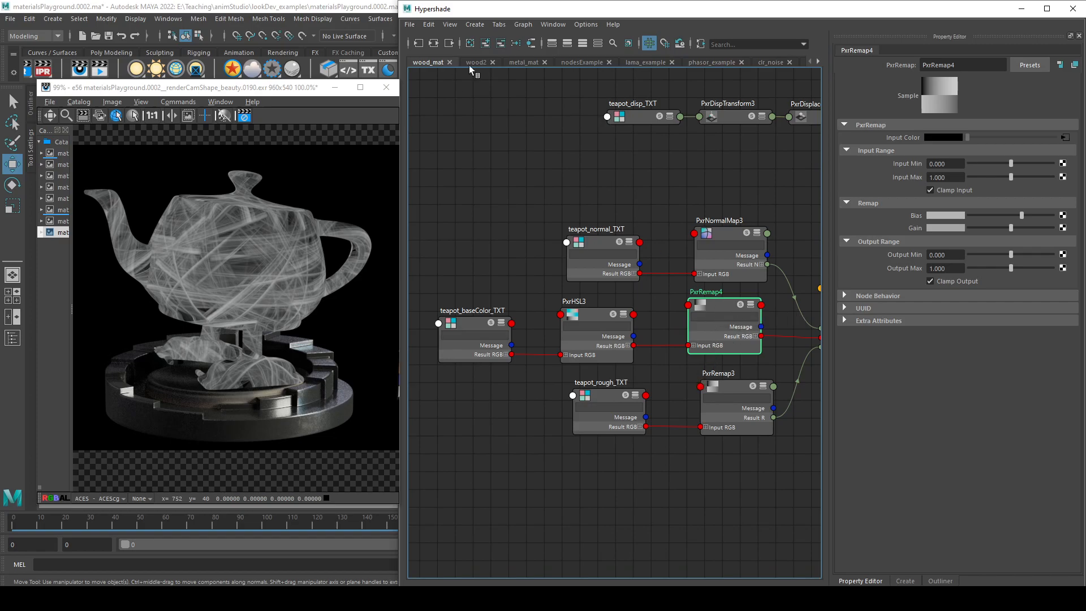
left_click(576, 62)
middle_click_drag(663, 174, 591, 164, "alt")
left_click(609, 234)
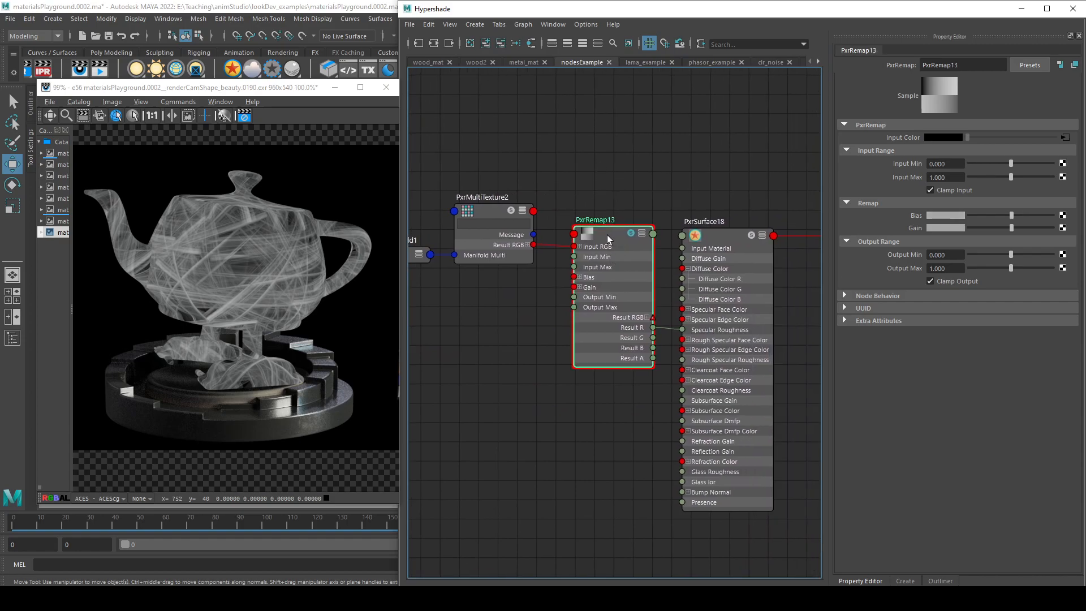
middle_click_drag(476, 338, 514, 342, "alt")
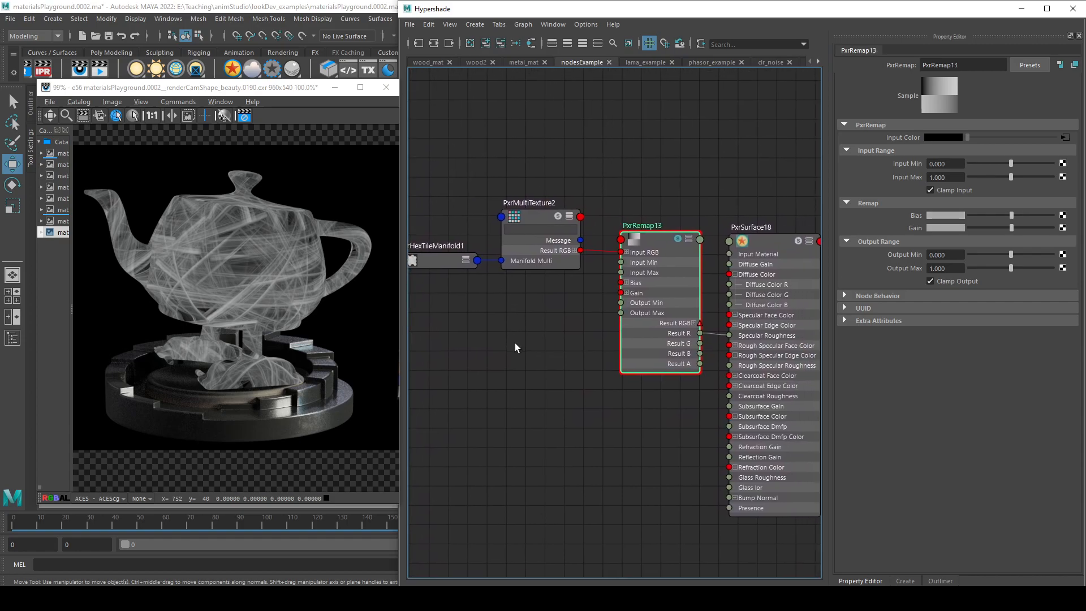
- Turn off the solo on PxrRemap13 so the full PxrSurface18 material renders
left_click(677, 238)
middle_click_drag(570, 335, 502, 327, "alt")
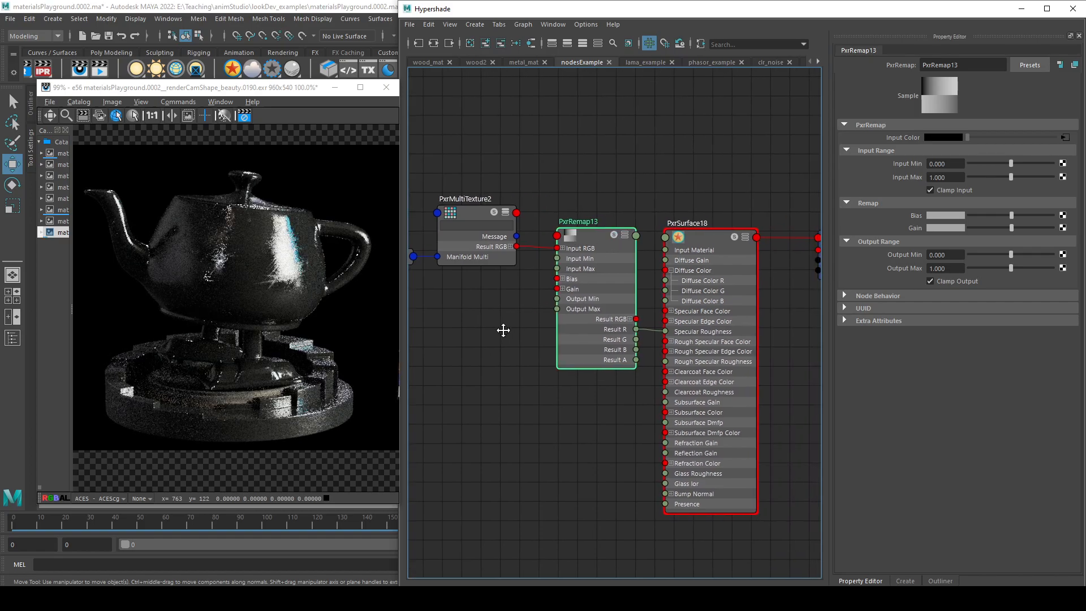
middle_click_drag(575, 432, 535, 419, "alt")
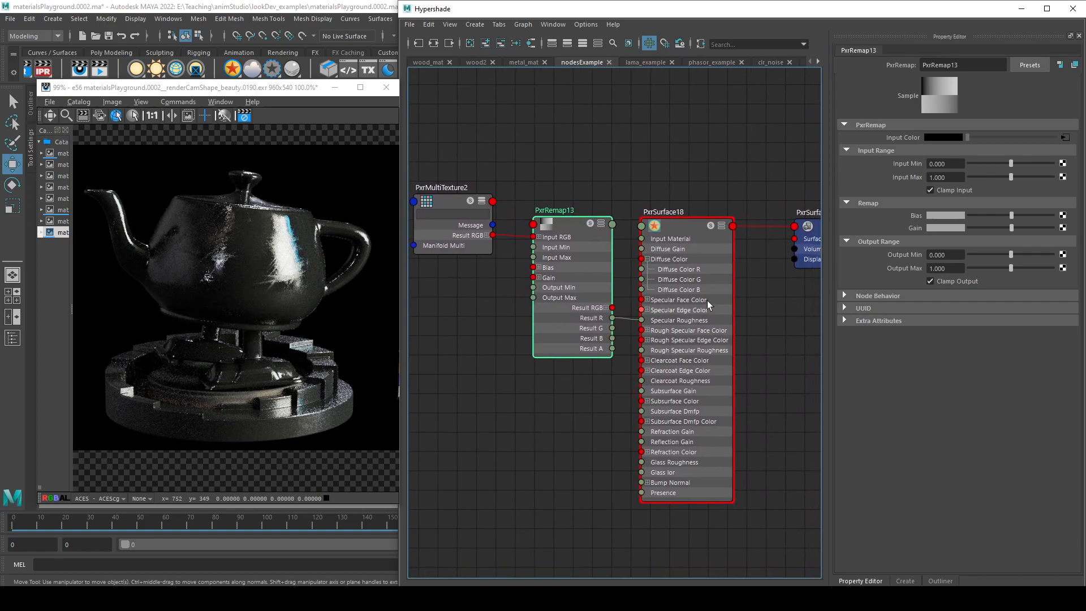
- Review the settings of PxrSurface18 and of the PxrRemap13 node feeding its specular roughness
left_click(691, 226)
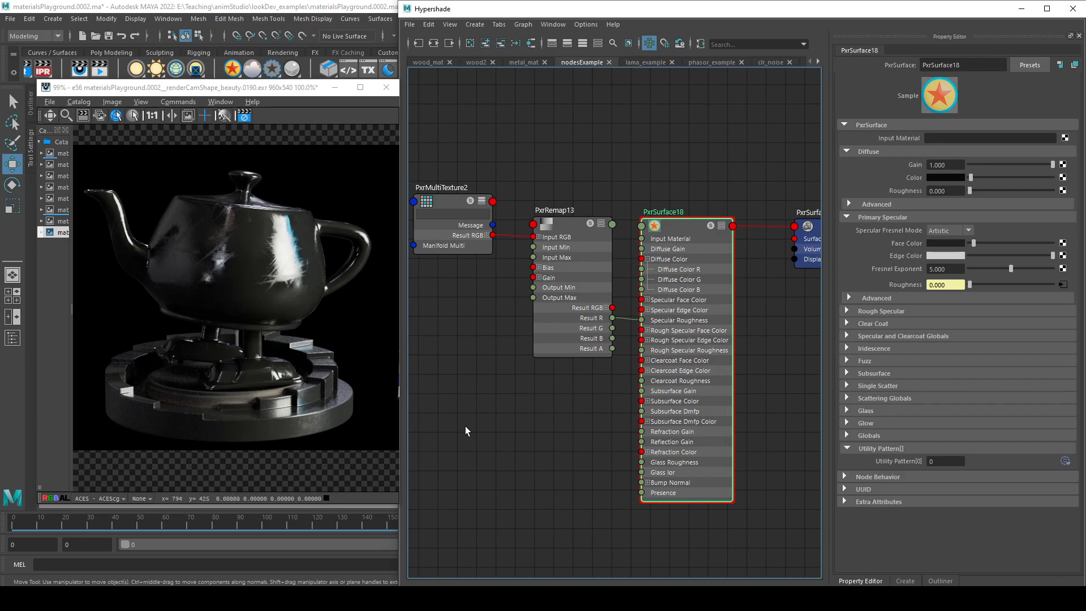
left_click(568, 234)
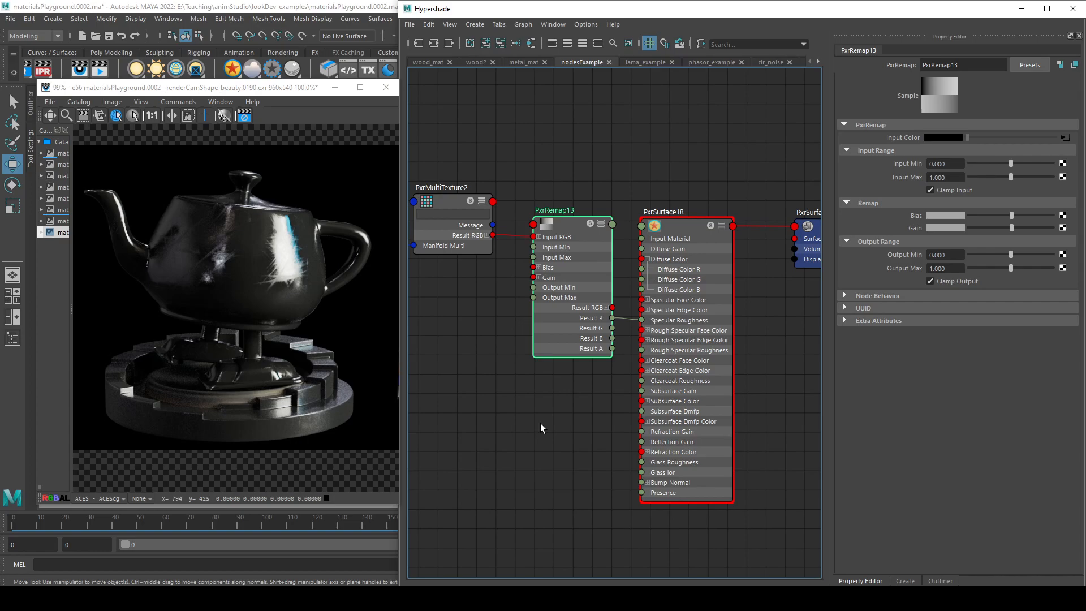
mouse_move(534, 472)
middle_mouse_down("alt")
mouse_move(585, 475)
mouse_move(526, 484)
middle_mouse_up("alt")
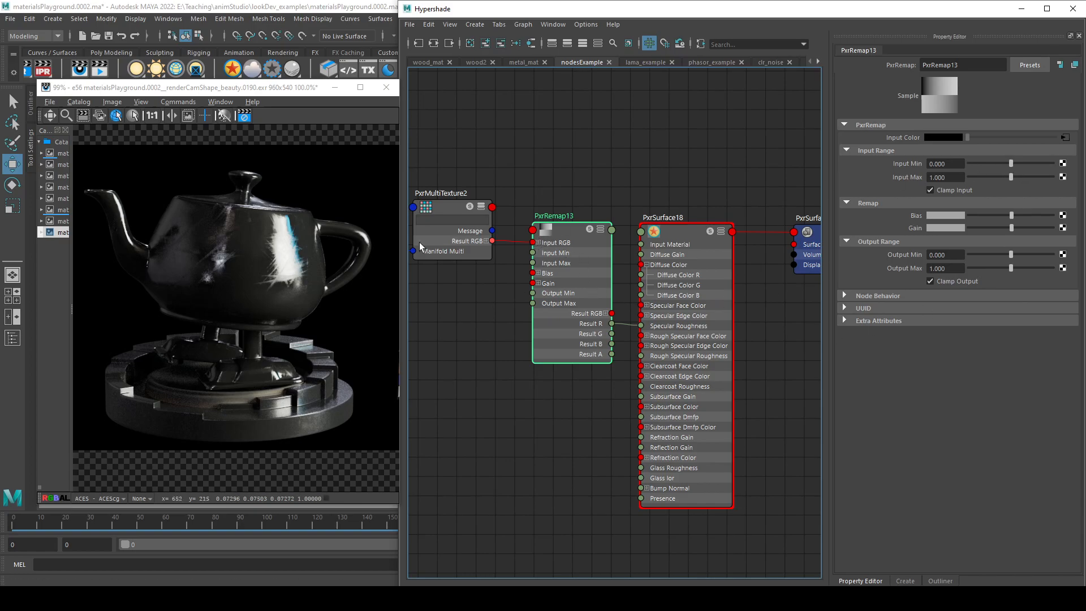
- Compare the solo renders of PxrRemap13 and PxrMultiTexture2 with the full PxrSurface18 render, ending with PxrRemap13 soloed
left_click(590, 229)
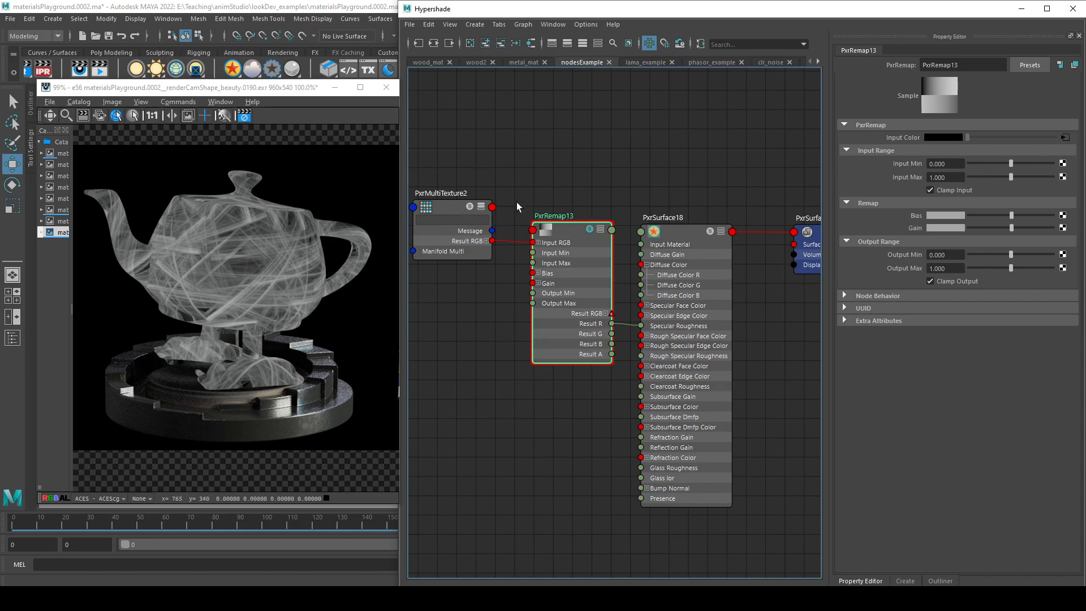
left_click(469, 206)
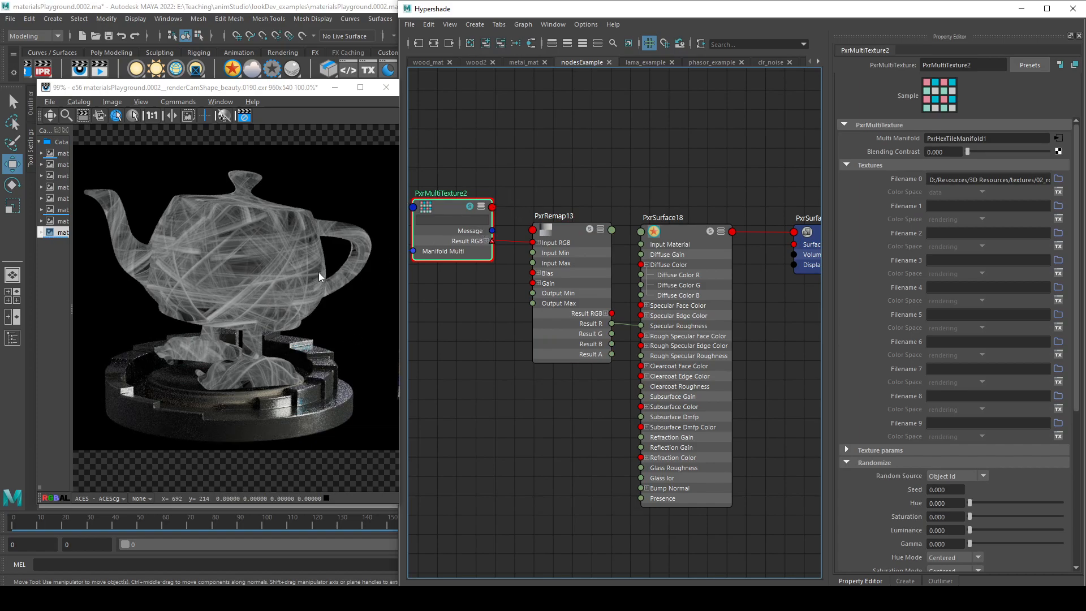
left_click(472, 206)
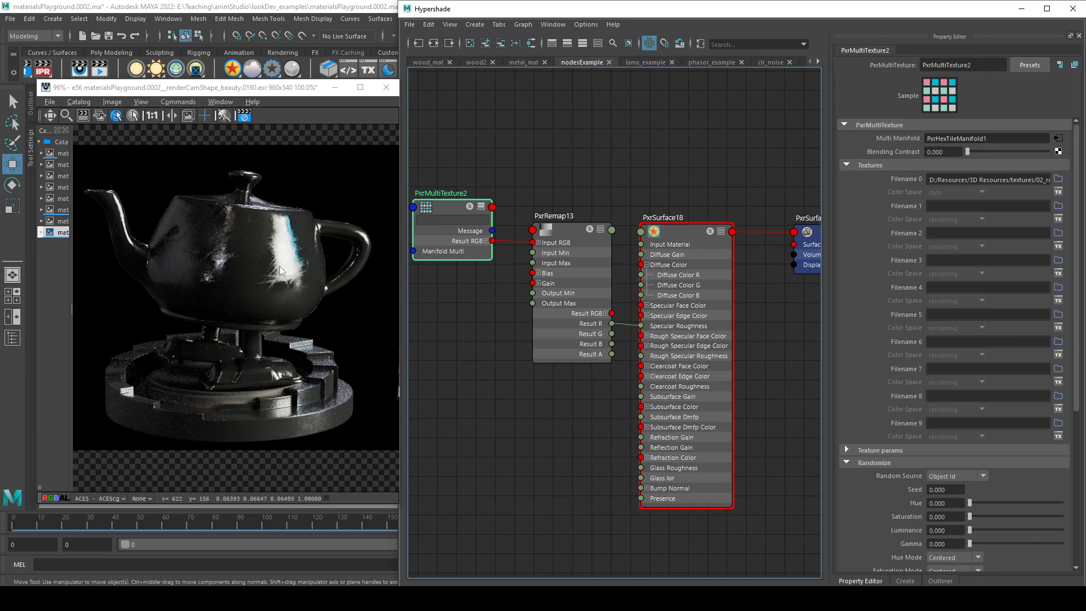
left_click(470, 208)
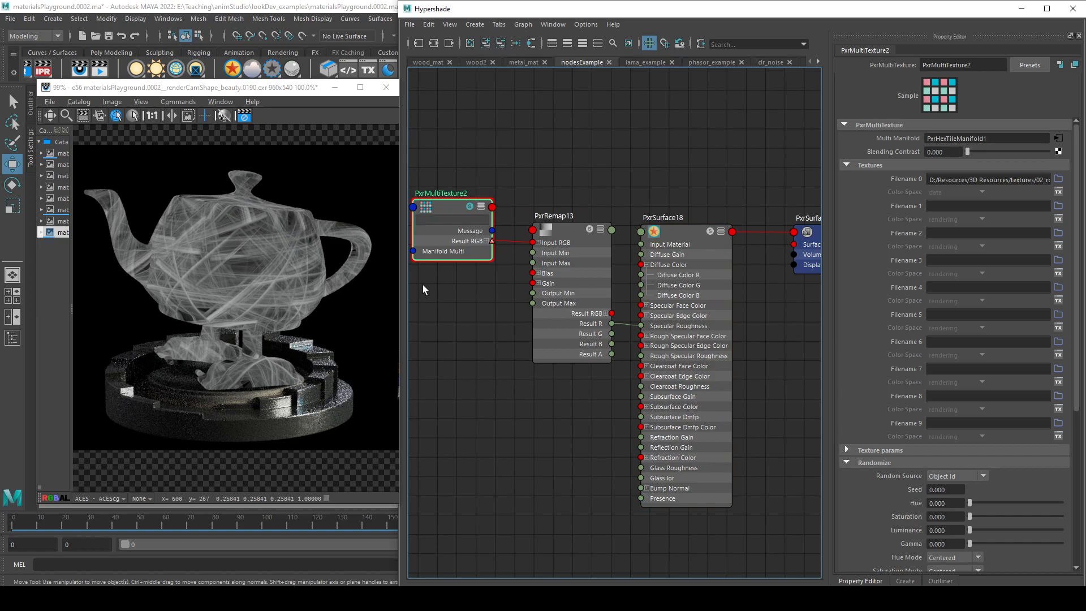
left_click(593, 229)
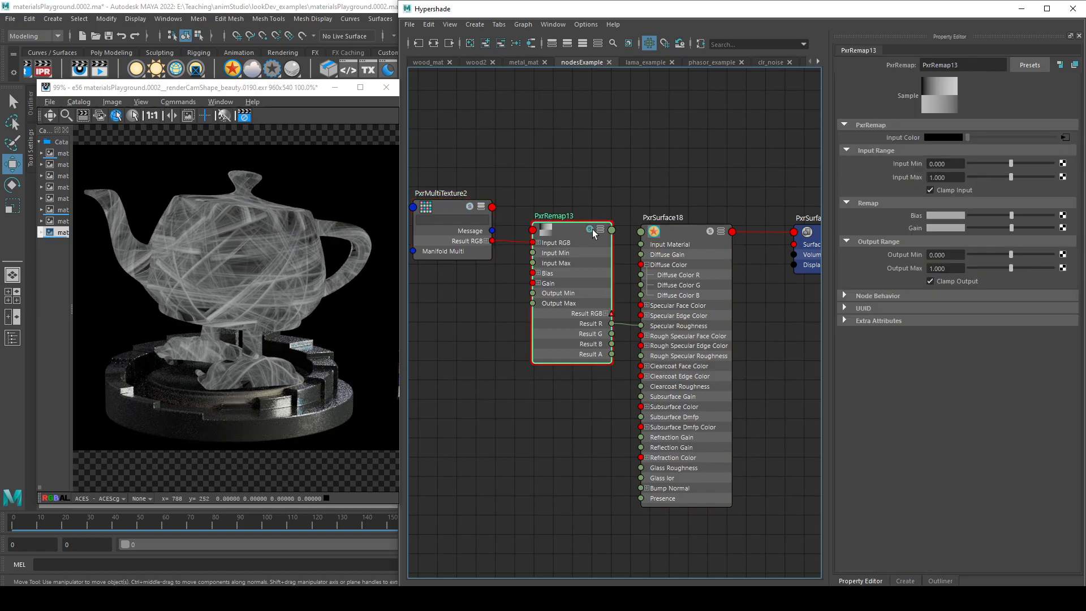
left_click(704, 233)
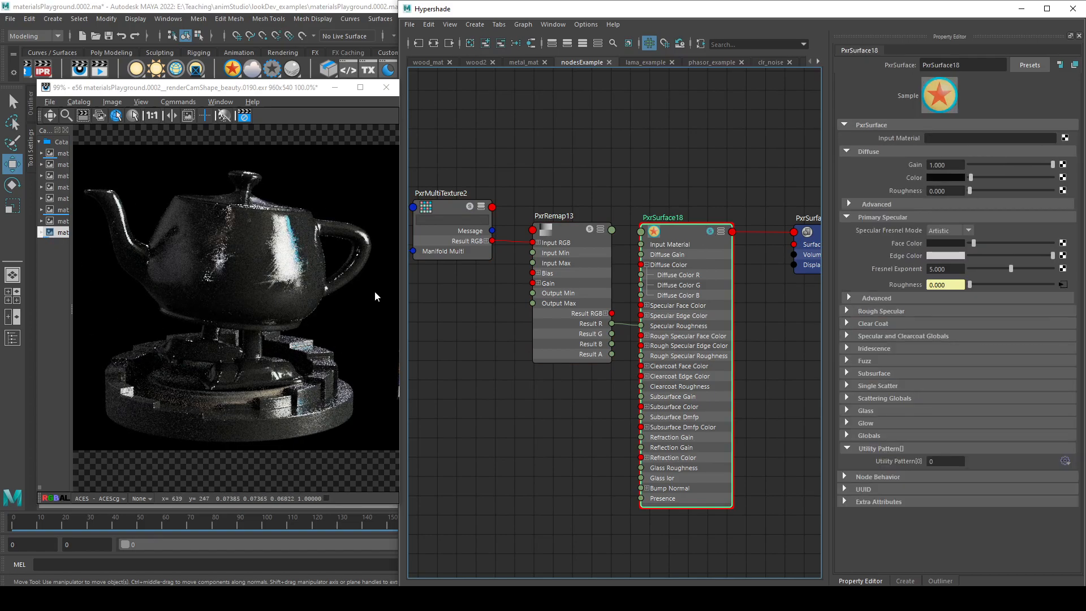
left_click(562, 228)
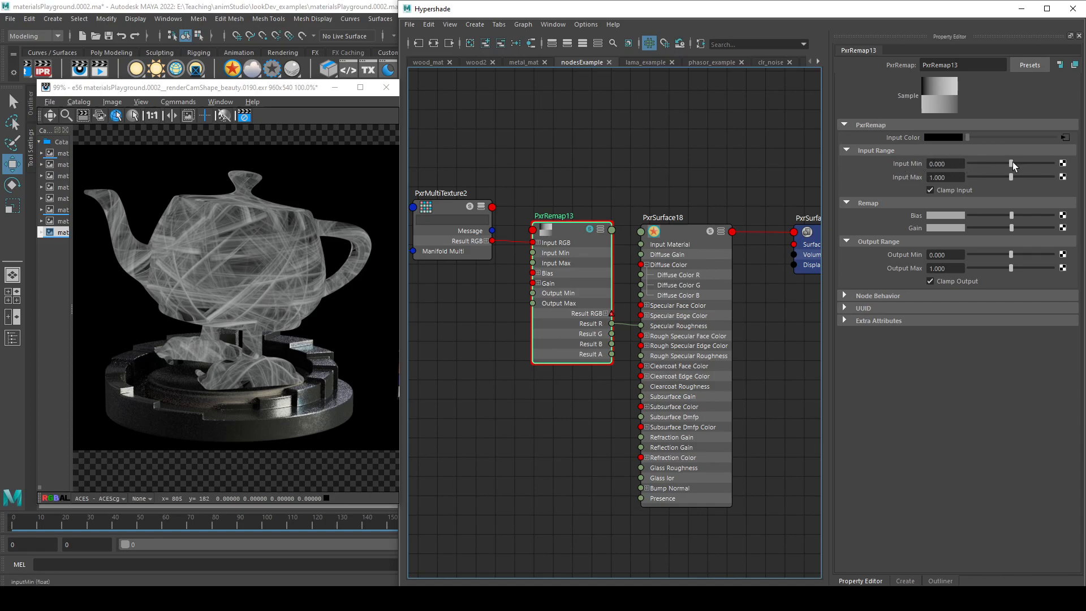
- Try Input Min values of 0.255, 0.324 and 0.159 on PxrRemap13
left_click_drag(1016, 162, 1020, 162)
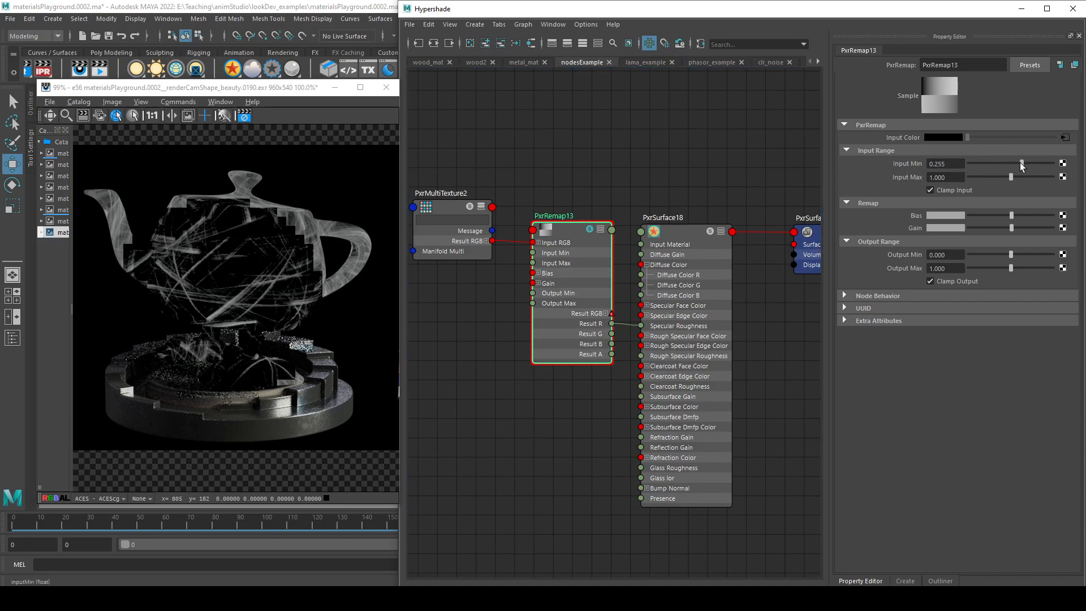
left_click_drag(1019, 162, 1024, 158)
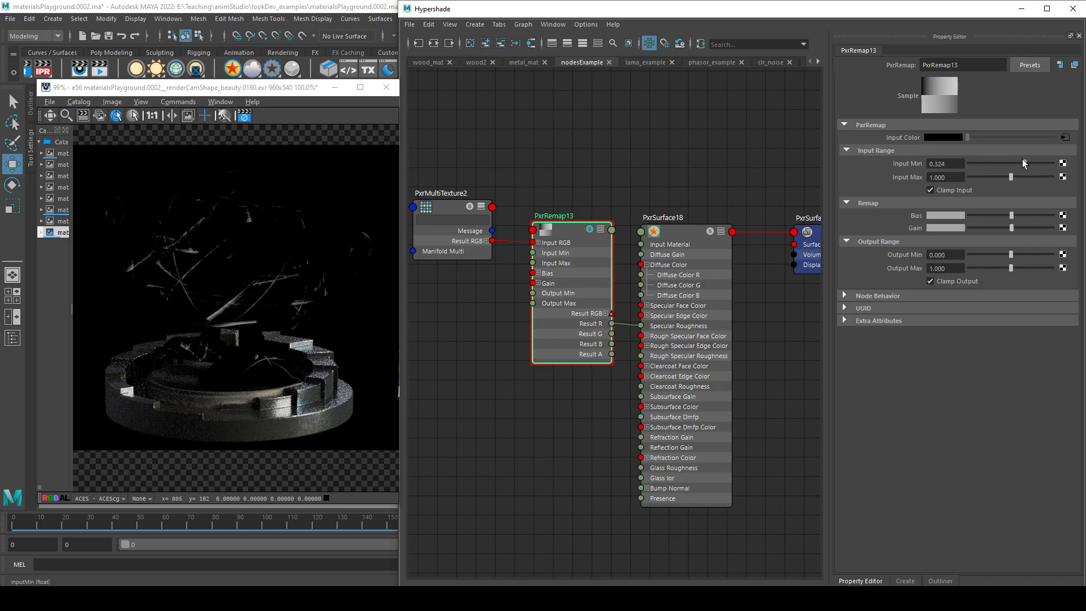
left_click_drag(1021, 161, 1016, 161)
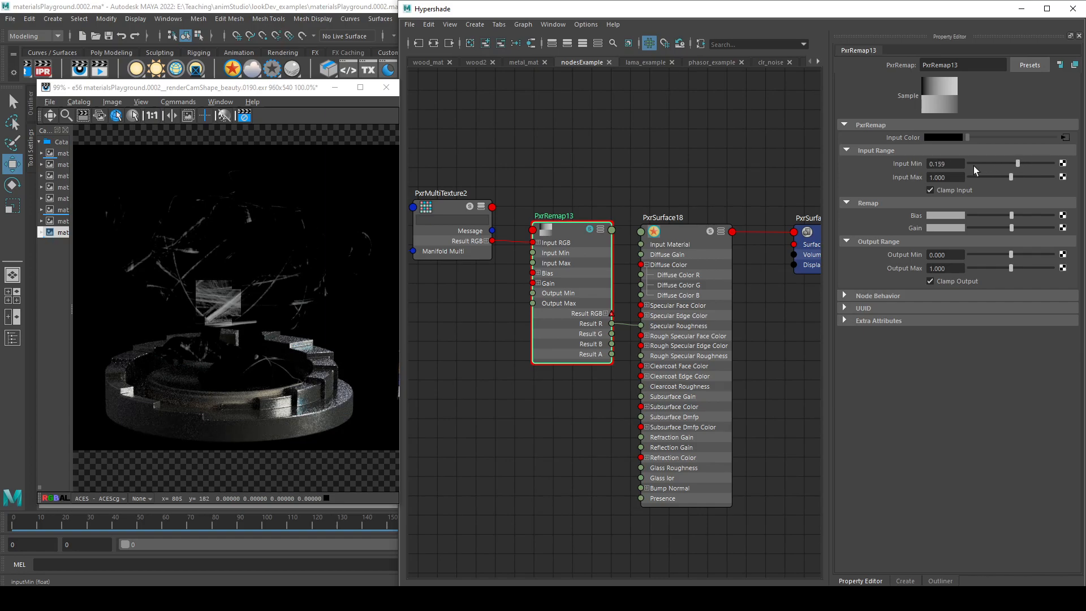
double_click(940, 164)
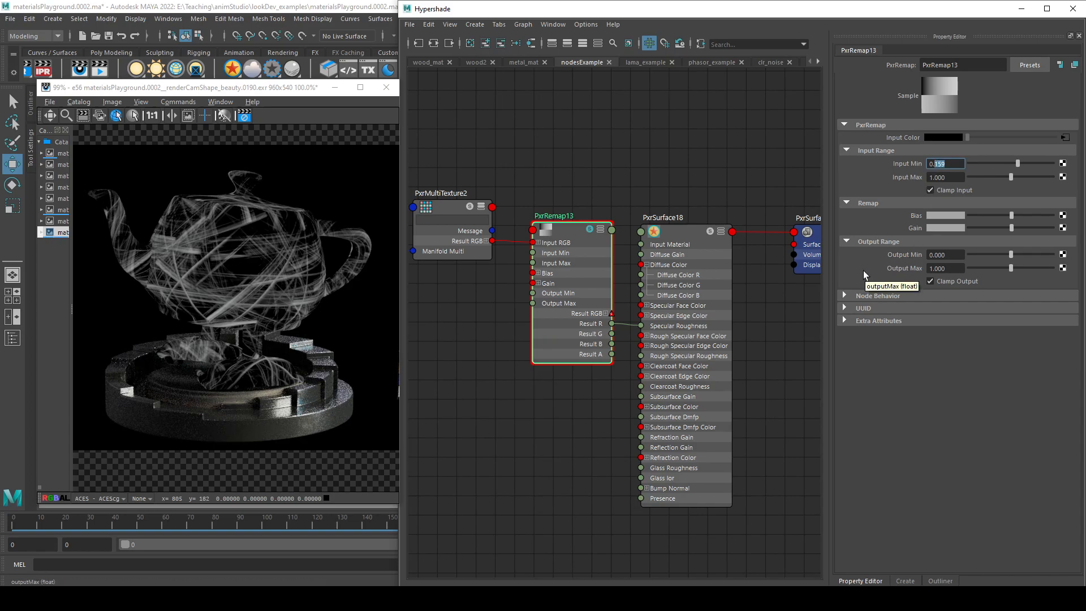
left_click_drag(951, 164, 886, 161)
- Try an Input Max of 0.428 on PxrRemap13, and restore Input Min to 0 and Input Max to 1
left_click_drag(1008, 177, 987, 176)
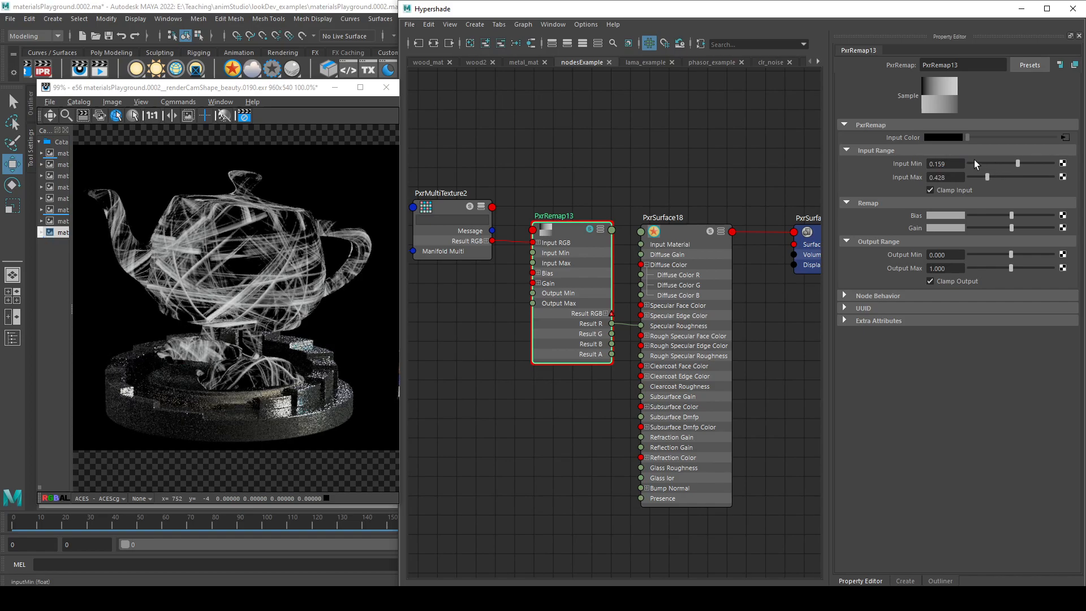
left_click(951, 163)
left_click_drag(926, 163, 832, 155)
type("0")
key("Return")
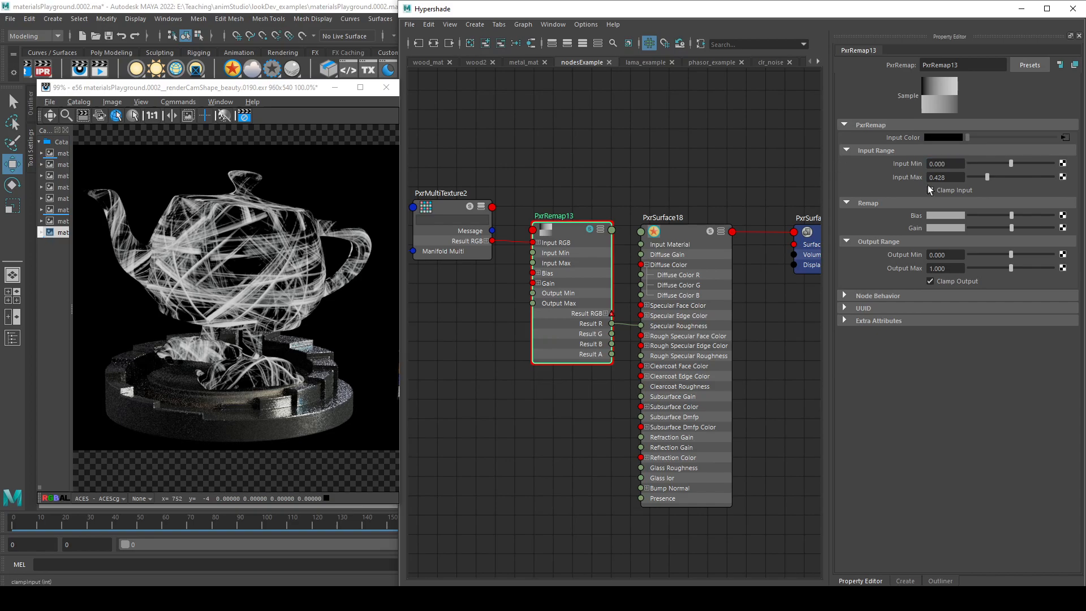
left_click_drag(958, 177, 927, 177)
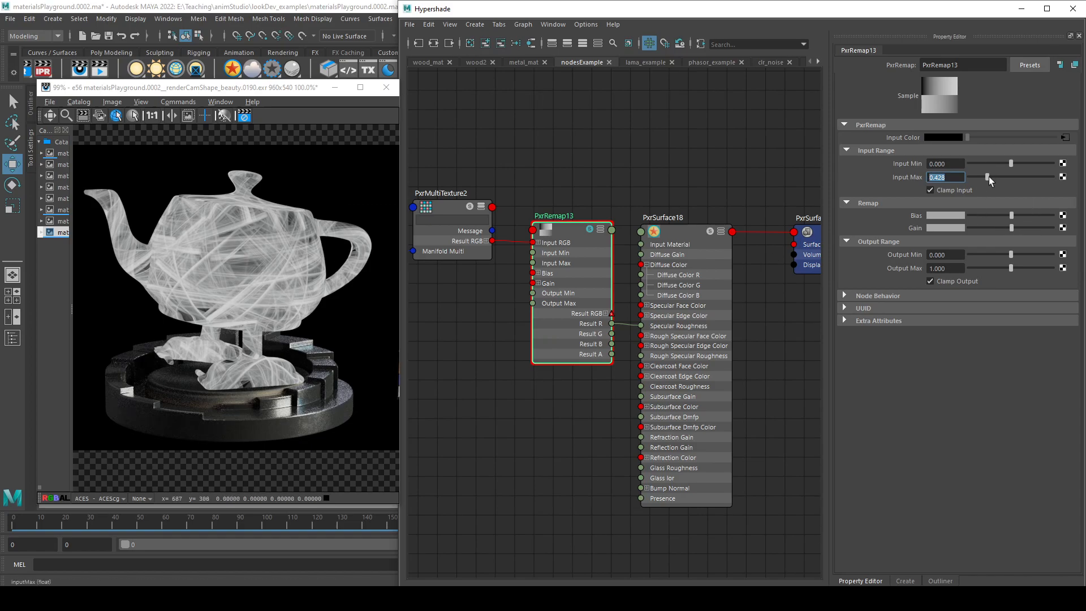
type("1")
key("Return")
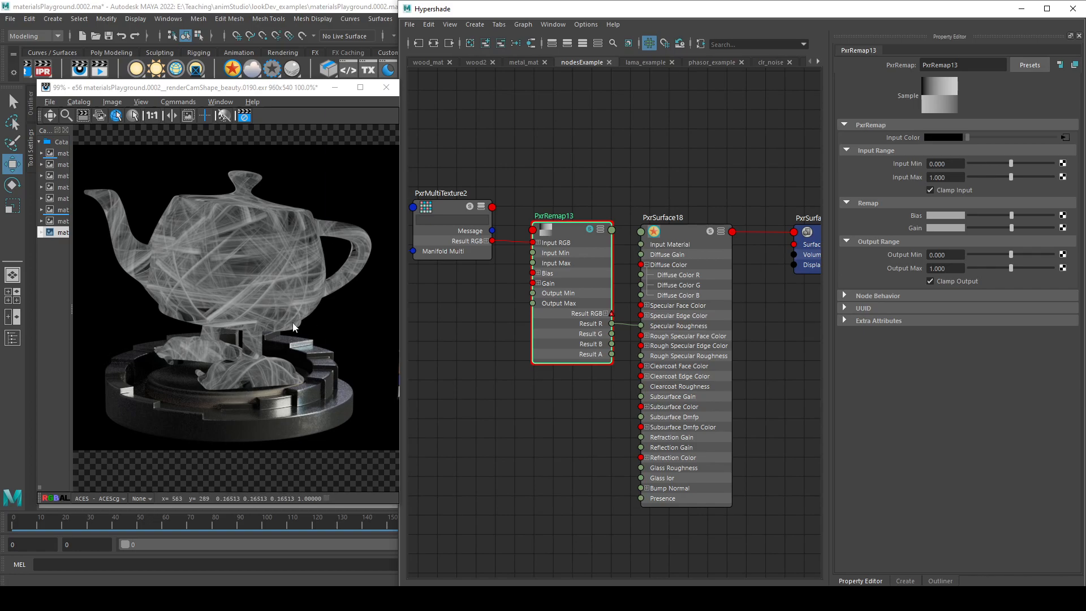
- Switch to the browser to examine the gamma chart comparing eye and camera response, and close that window
key("alt+Tab")
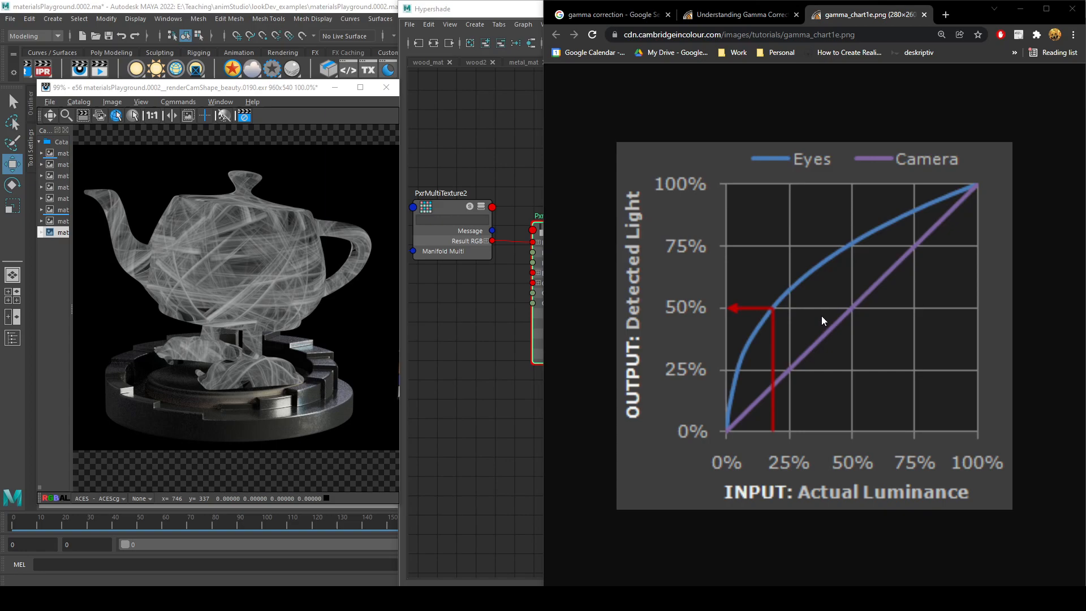
left_click(1072, 9)
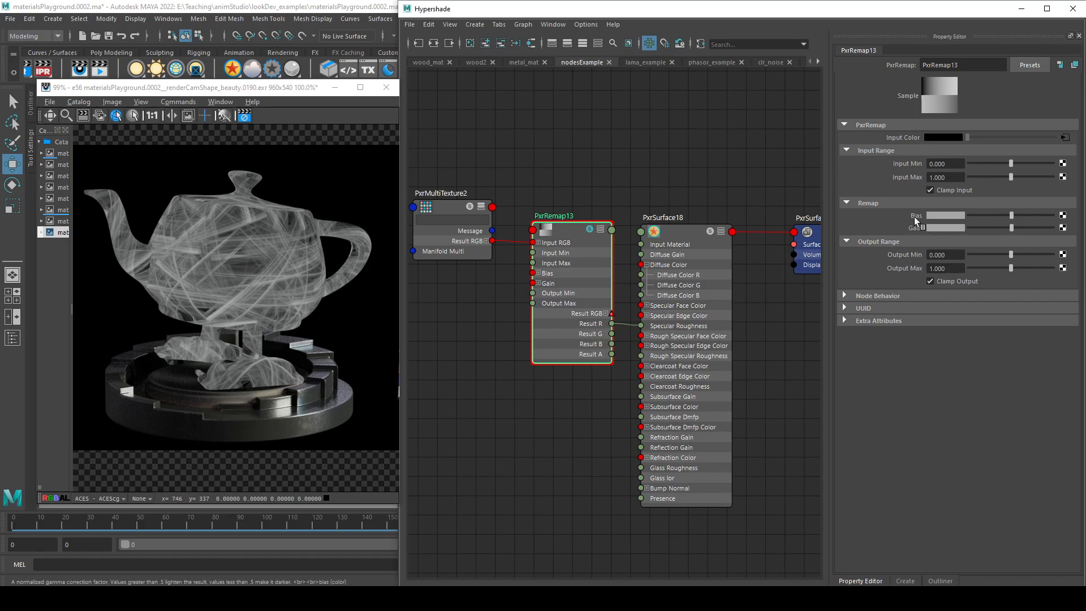
- Try raising PxrRemap13's Bias and its Gain one after the other, bringing each back to about the middle
mouse_move(916, 216)
left_click_drag(1016, 216, 1035, 215)
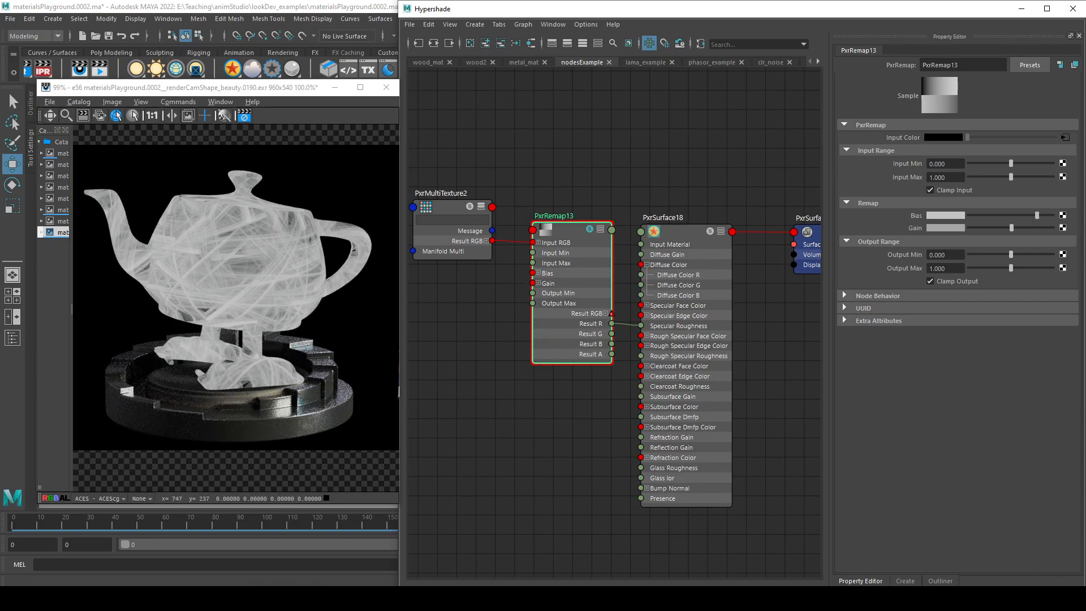
mouse_move(1025, 216)
left_mouse_down()
mouse_move(1012, 217)
mouse_move(1042, 226)
left_mouse_up()
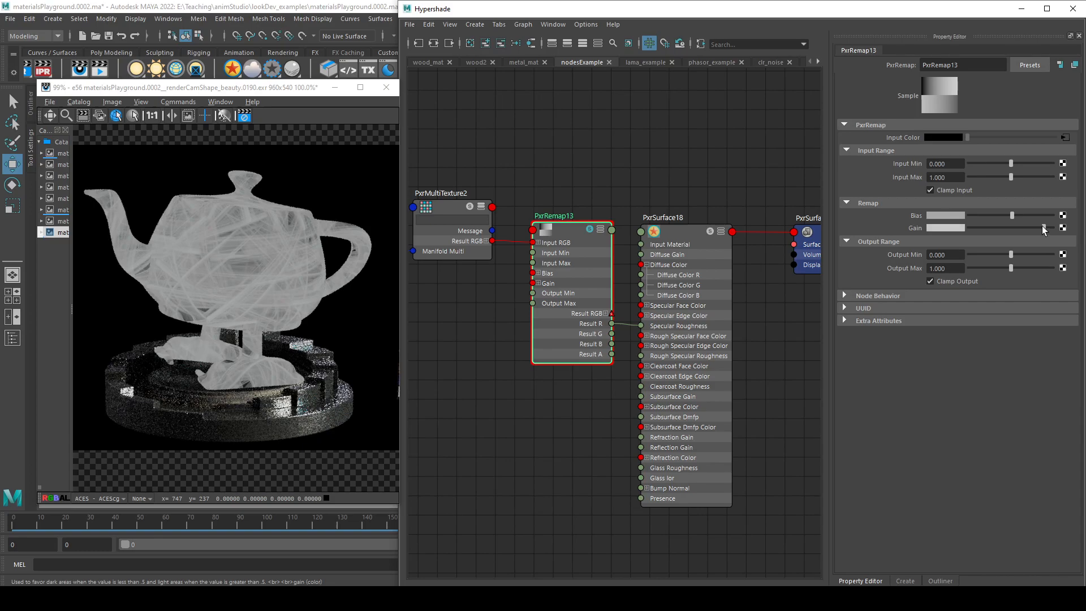
left_click_drag(1042, 226, 1036, 227)
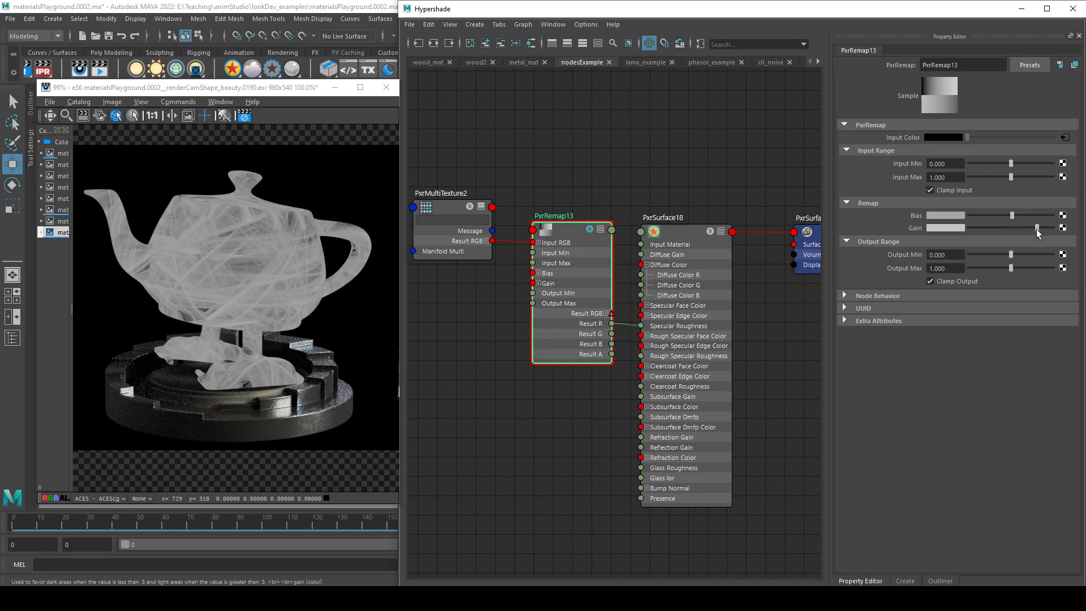
left_click_drag(1036, 229, 1012, 220)
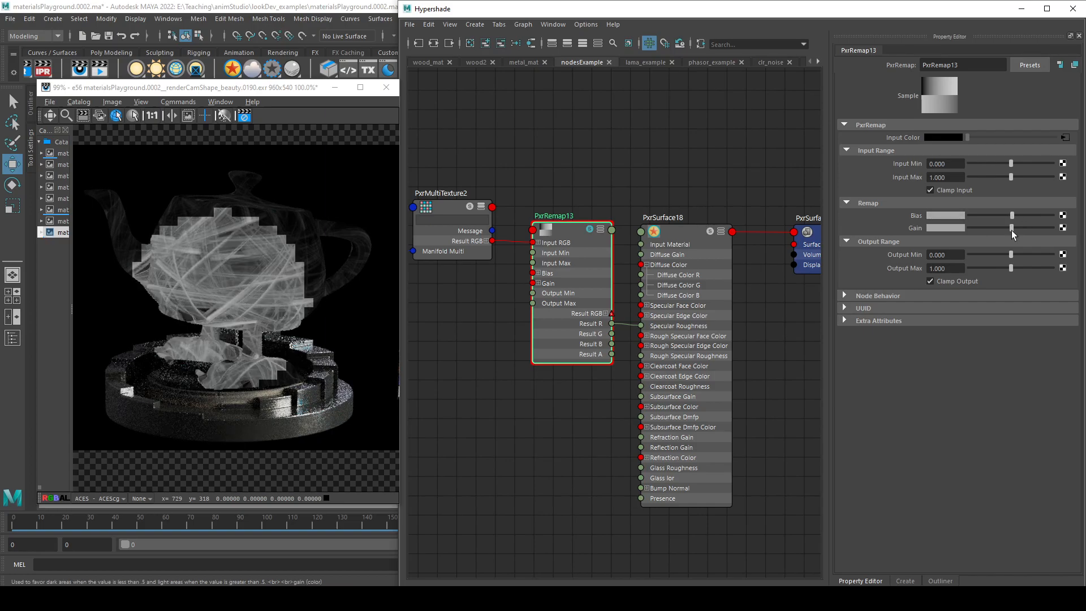
- Correct the V component of PxrRemap13's Bias and Gain colors to bring both back to neutral mid-grey
left_click(942, 215)
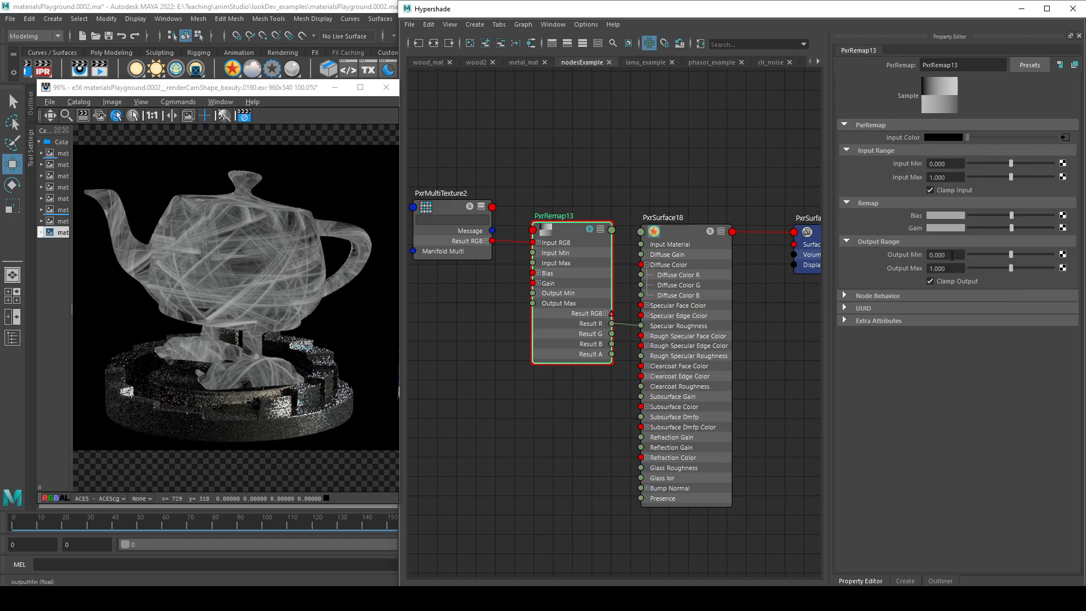
left_click(953, 215)
left_click(867, 272)
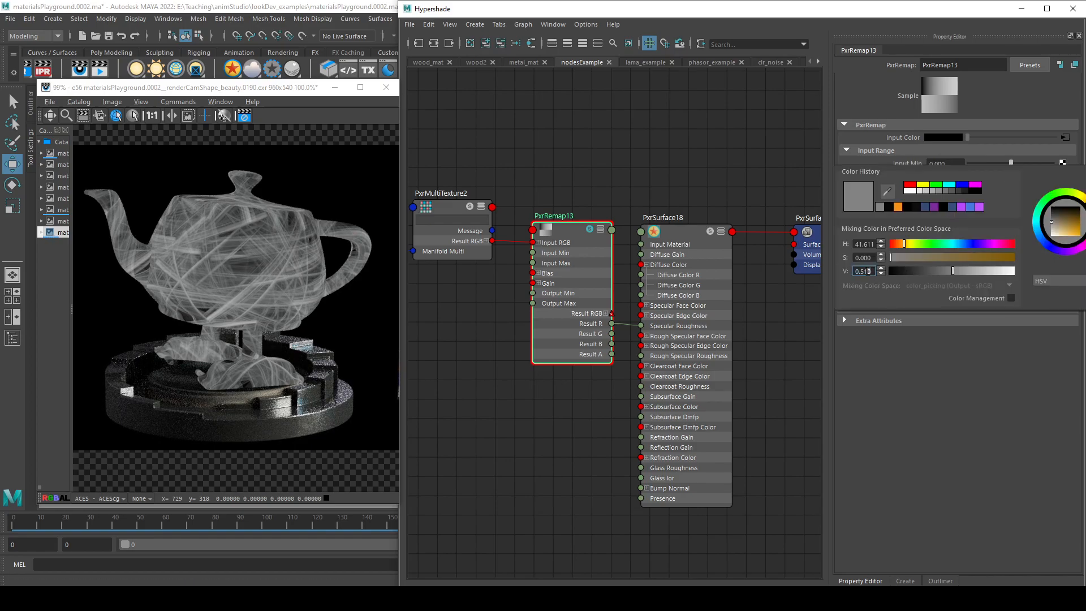
key("Return")
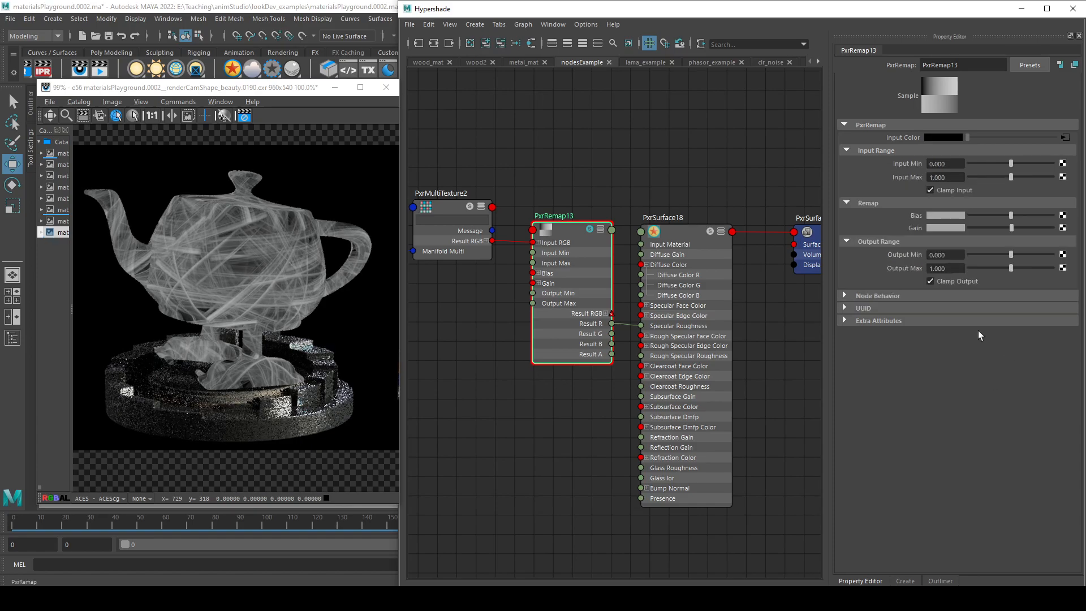
left_click(955, 228)
left_click(867, 285)
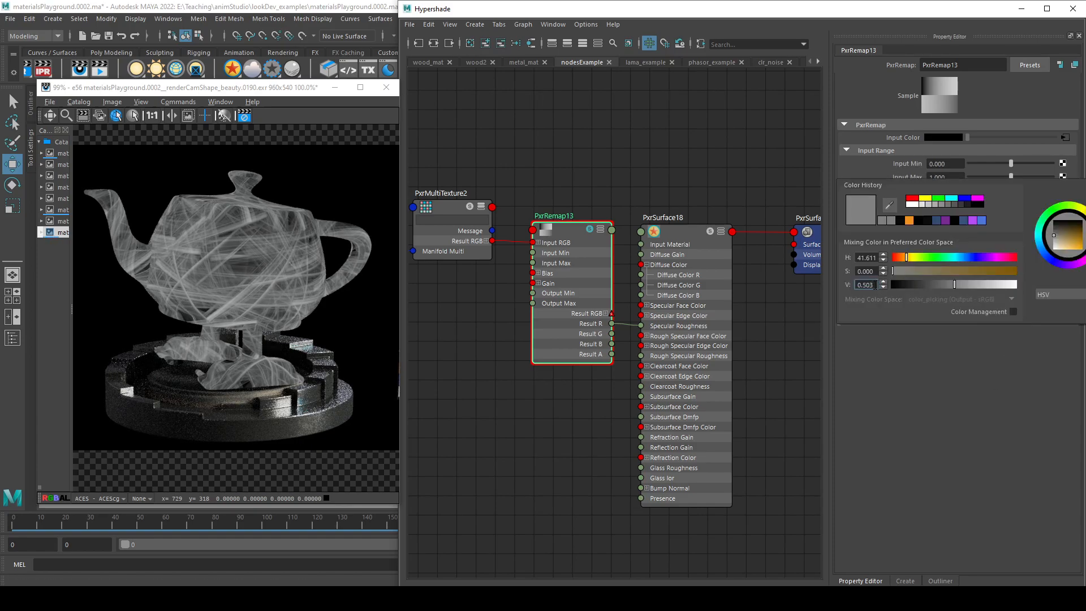
key("Return")
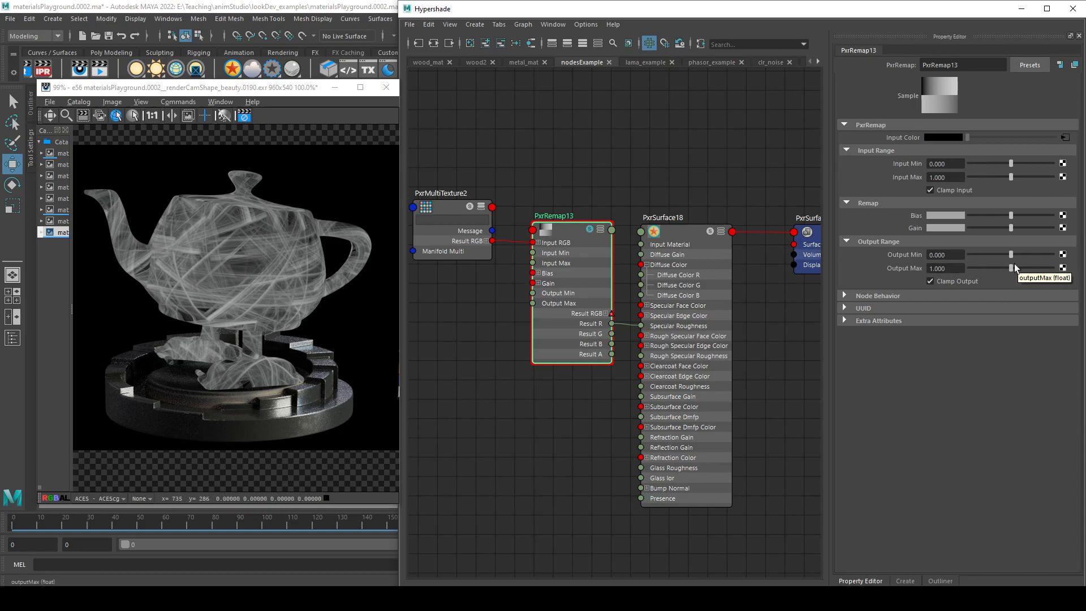
- Try lowering PxrRemap13's Output Max to 0.290, and restore it to 1
left_click_drag(1011, 268, 980, 270)
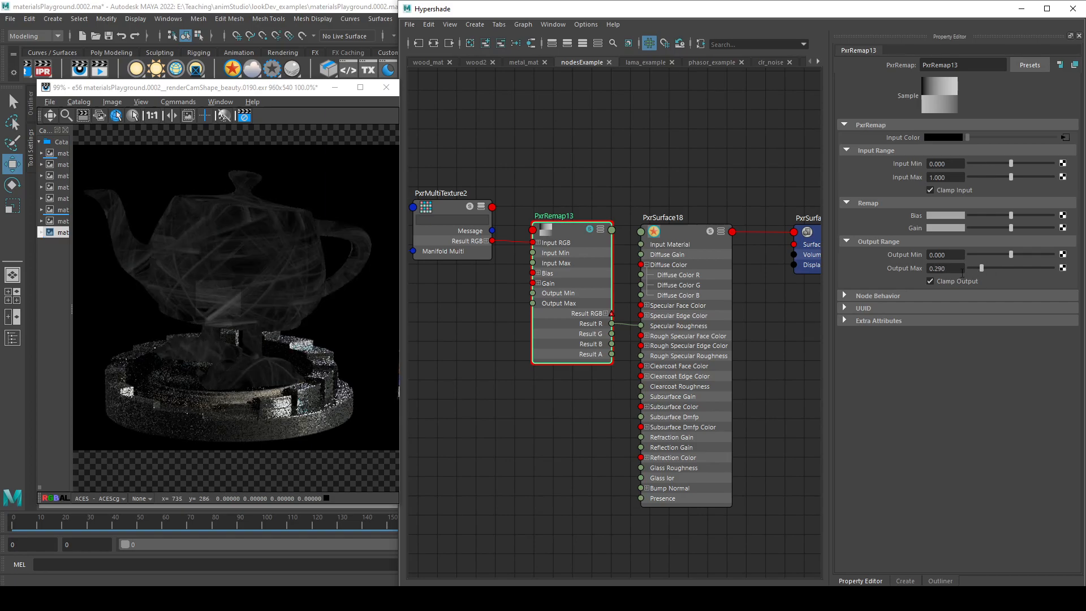
left_click(937, 269)
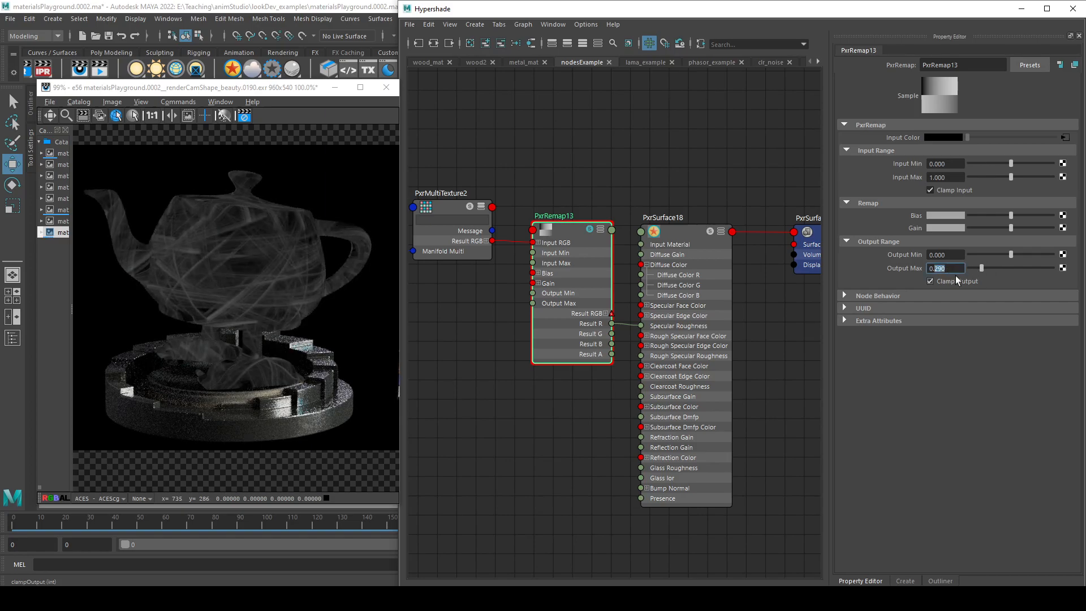
left_click(956, 164)
double_click(940, 164)
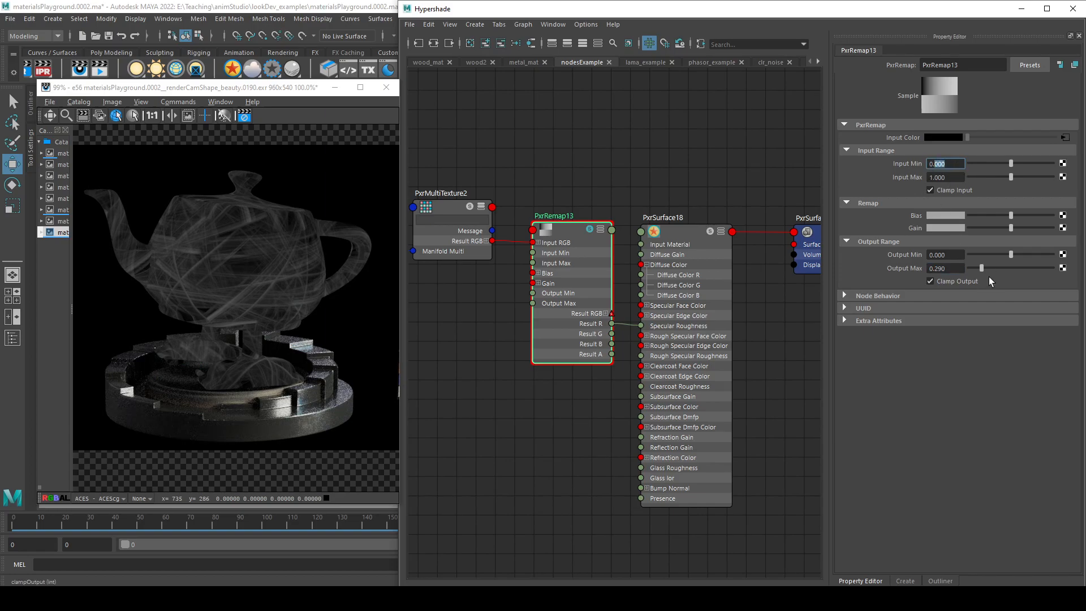
left_click_drag(962, 268, 928, 269)
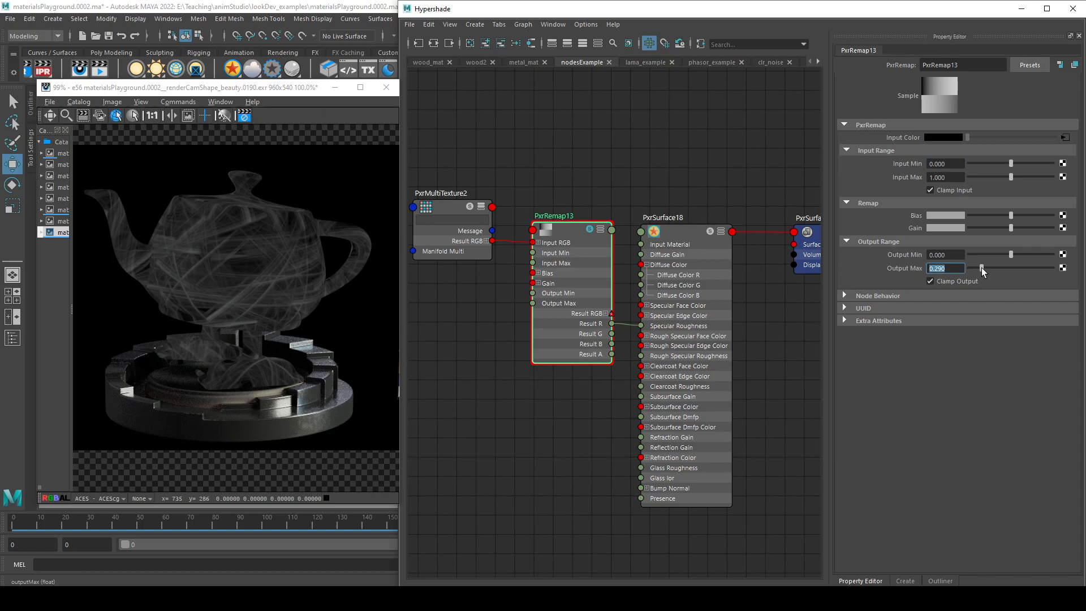
left_click_drag(982, 267, 1010, 267)
left_click(944, 269)
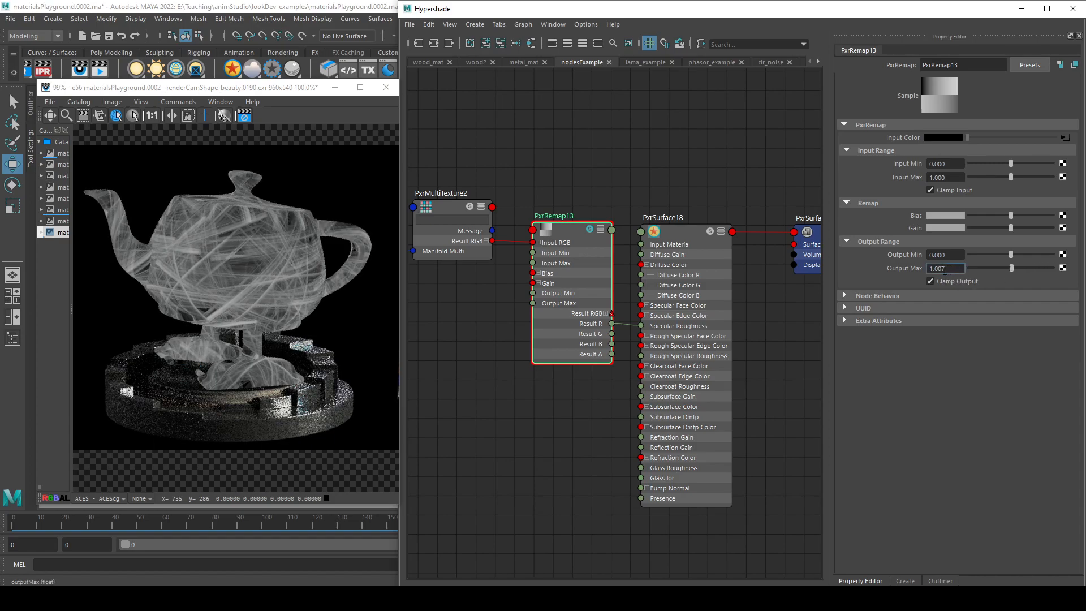
key("BackSpace")
key("Return")
- Raise PxrRemap13's Output Min to 0.476
left_click_drag(1011, 254, 1030, 254)
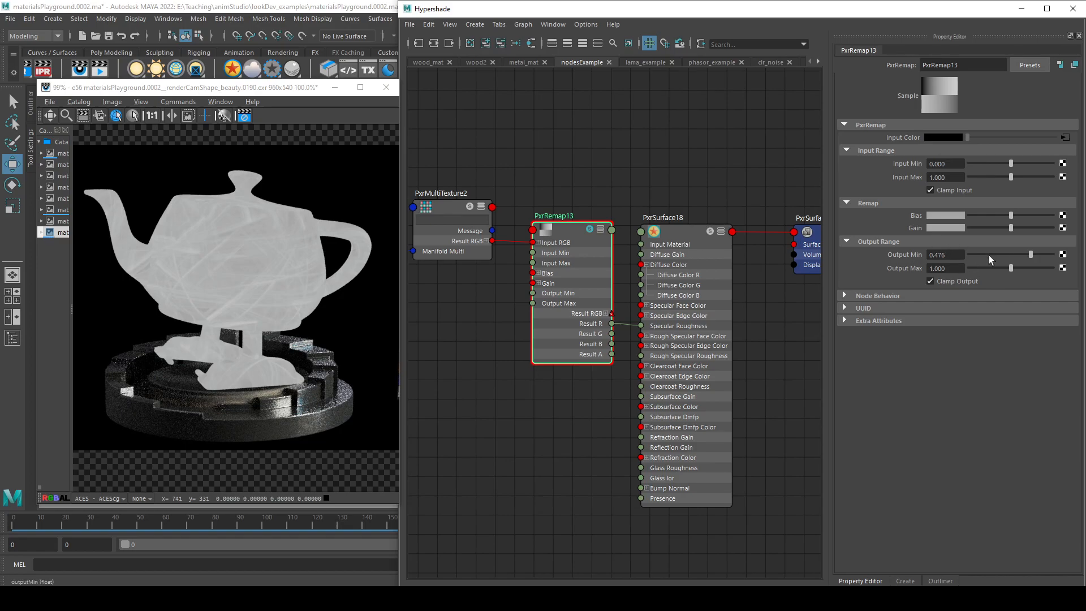
- Reset PxrRemap13's Output Min to 0, check the PxrSurface18 attributes, and raise Output Min to 0.352
left_click(886, 255)
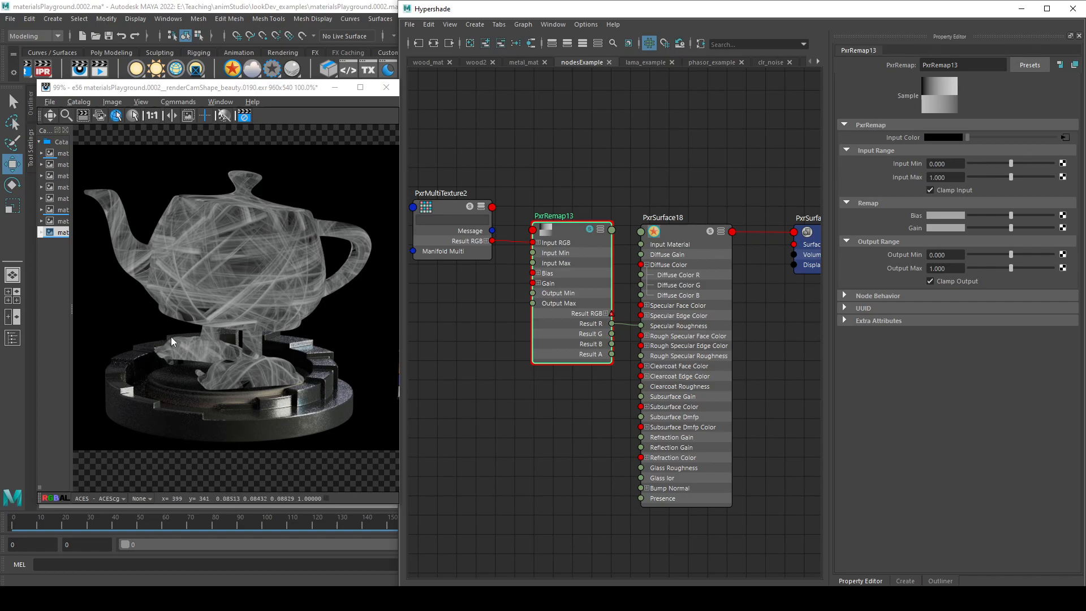
left_click(704, 341)
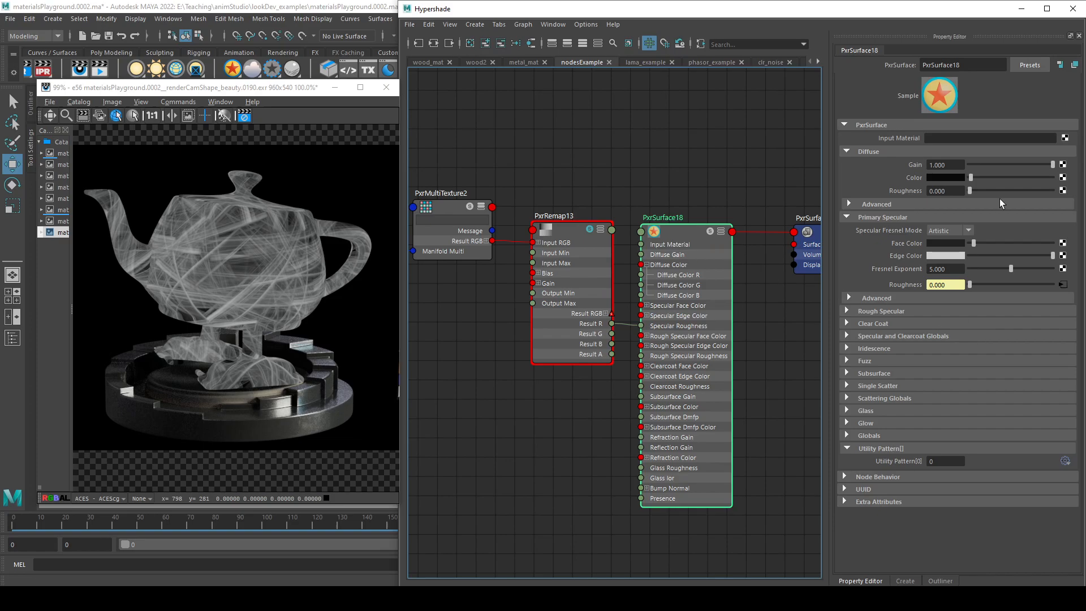
left_click(599, 236)
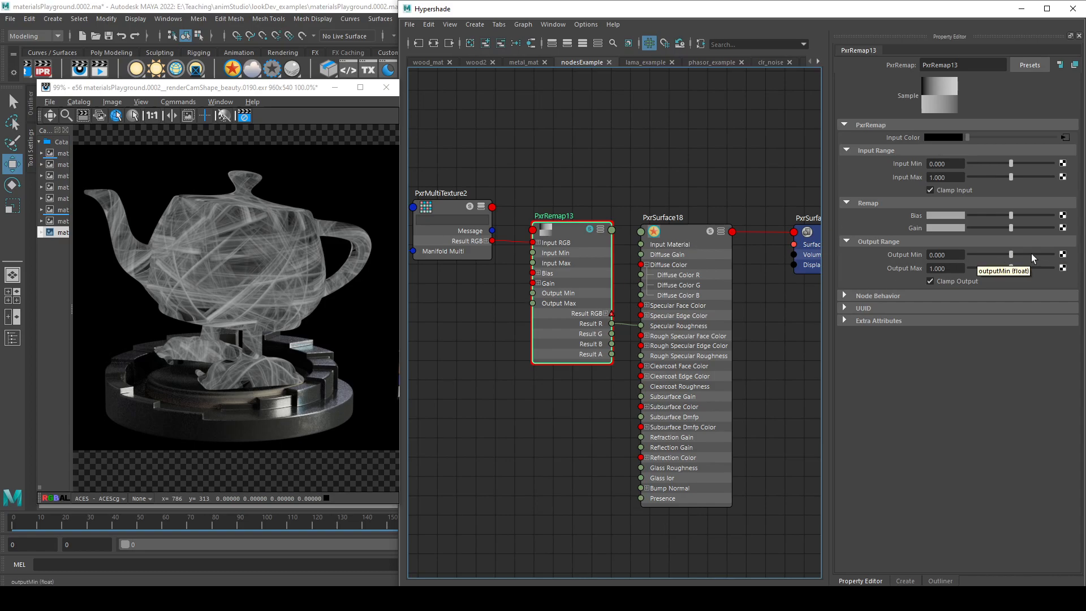
left_click_drag(1013, 254, 1025, 257)
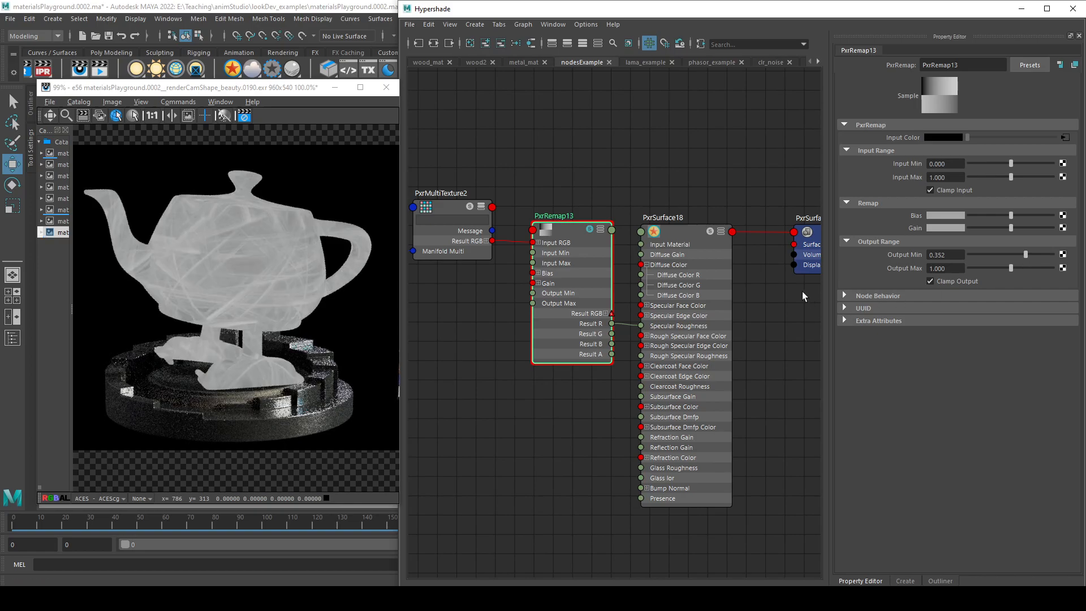
- Solo the PxrSurface18 material in the live render and restrict rendering to a crop region over the handle side of the teapot's body
left_click(710, 231)
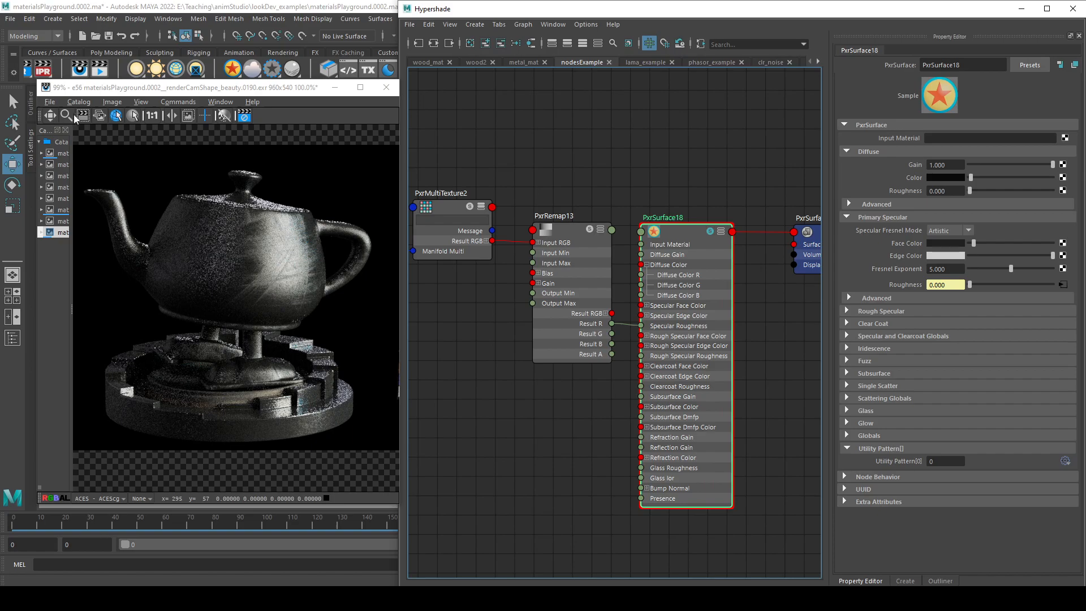
left_click_drag(237, 212, 325, 312)
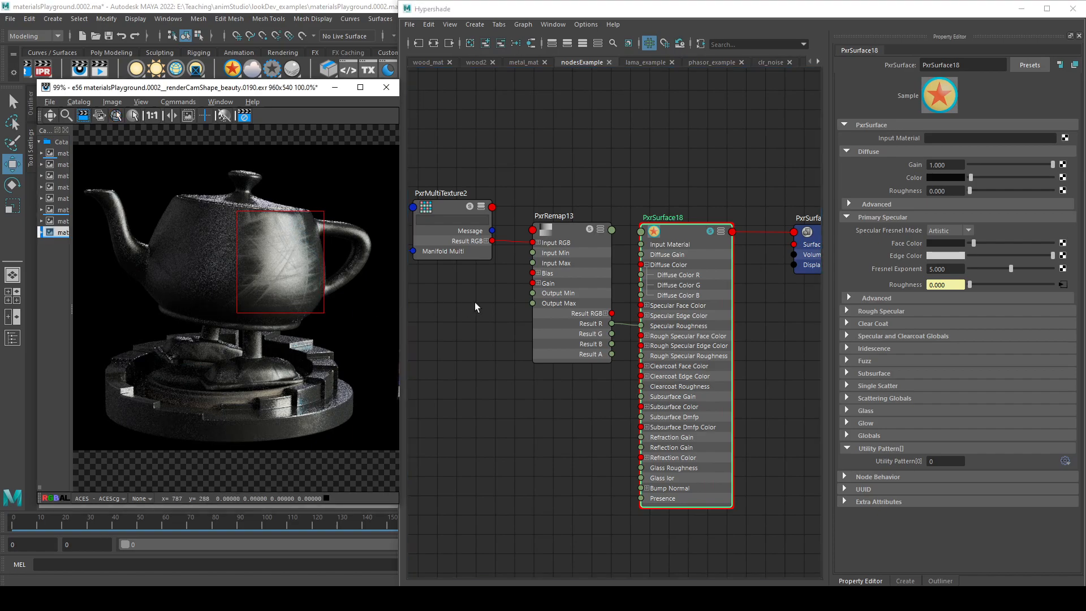
left_click(688, 249)
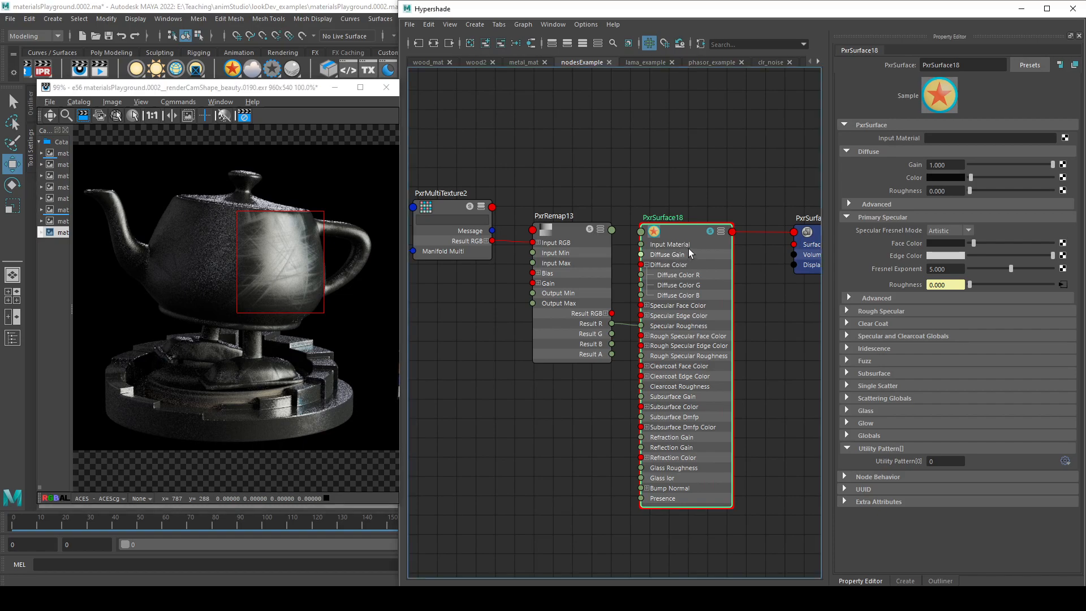
- Reset PxrRemap13's Output Min to 0, and try raising it to 0.310 and easing it back to 0.228
left_click(553, 265)
left_click(944, 255)
type("0")
key("Return")
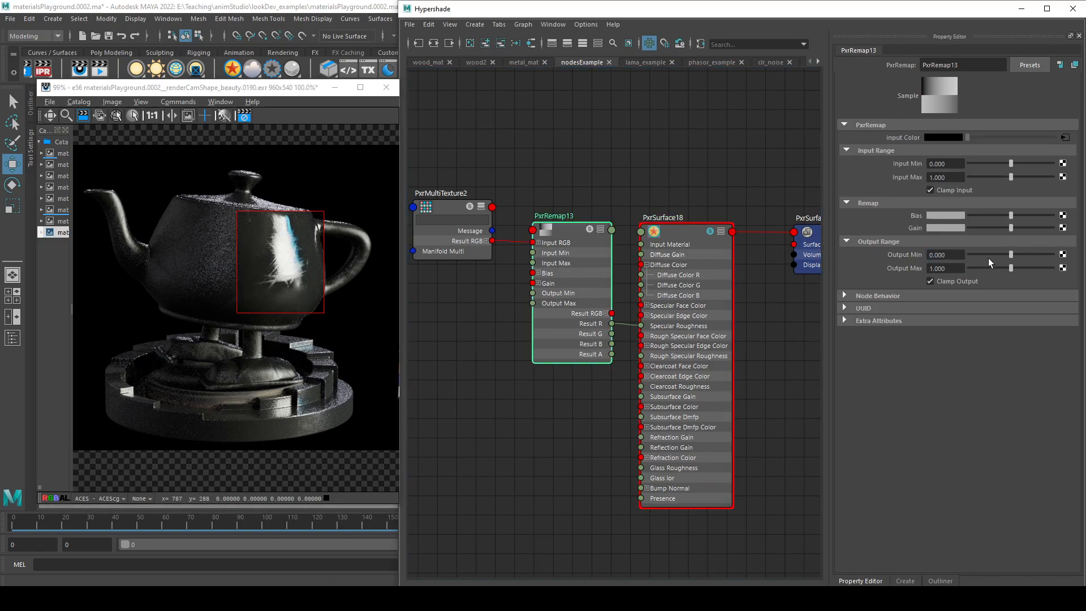
left_click_drag(1011, 253, 1012, 254)
left_click_drag(1013, 254, 1025, 258)
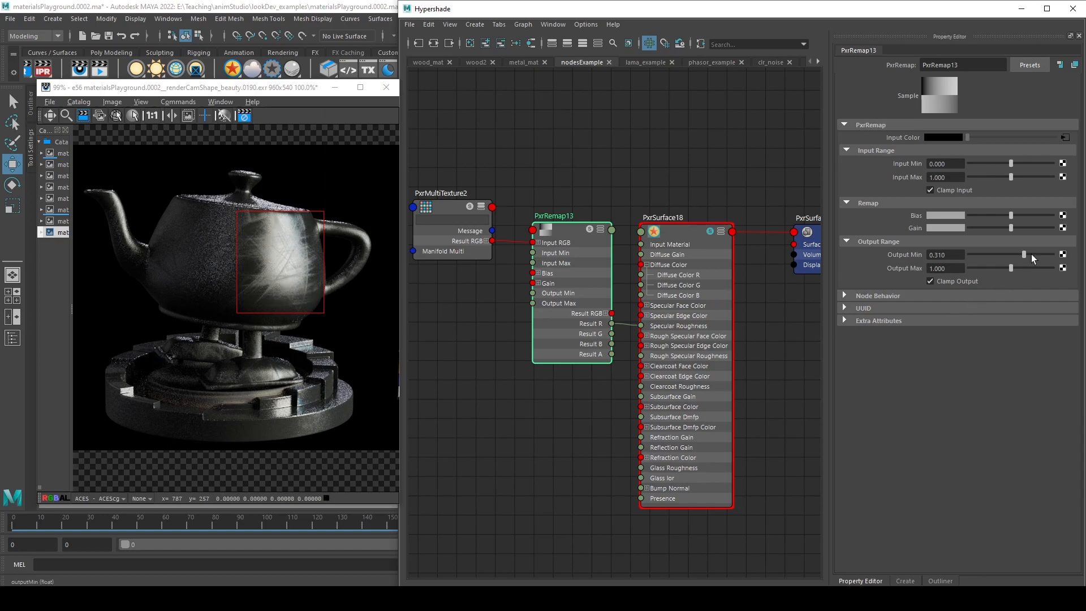
left_click_drag(1023, 257, 1020, 254)
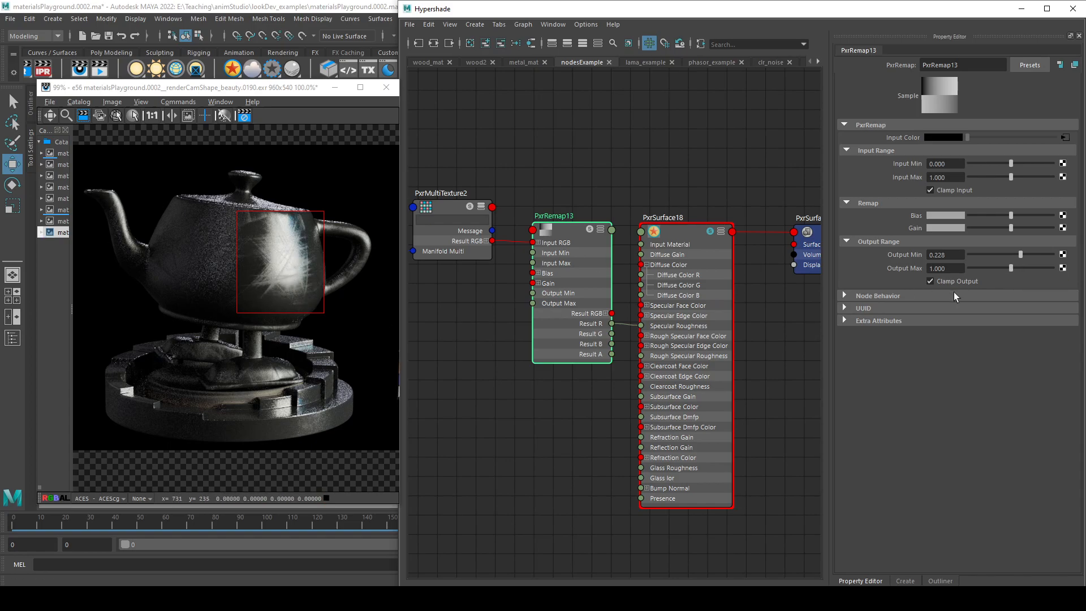
- Try PxrRemap13's Output Max at 0.648, restore it to 1, and lower Output Min to 0.159
left_click_drag(1003, 268, 995, 268)
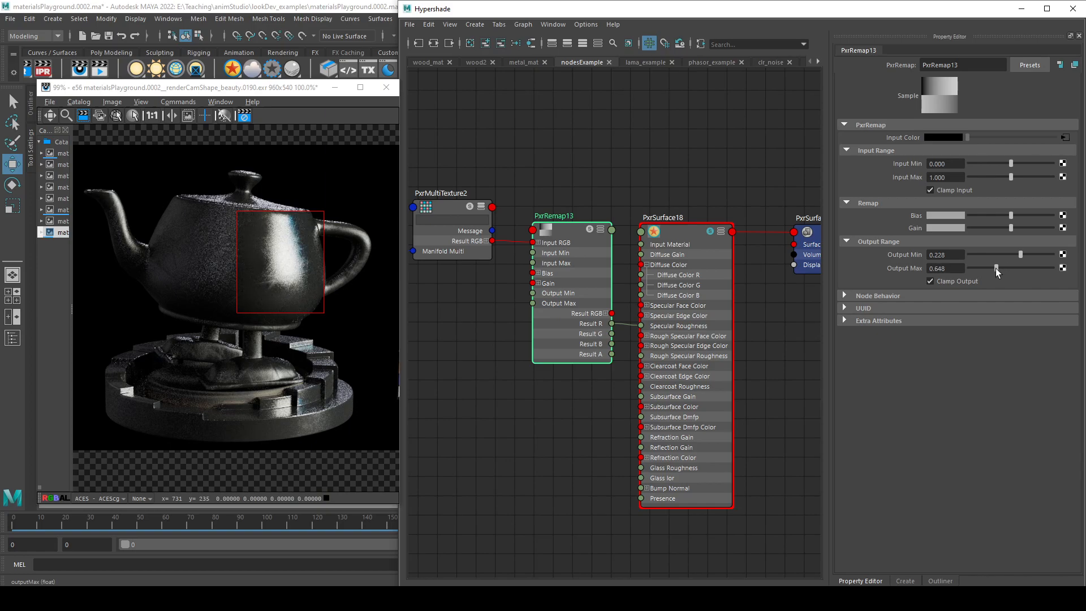
left_click_drag(954, 269, 866, 269)
type("1")
key("Return")
left_click_drag(1021, 253, 1016, 252)
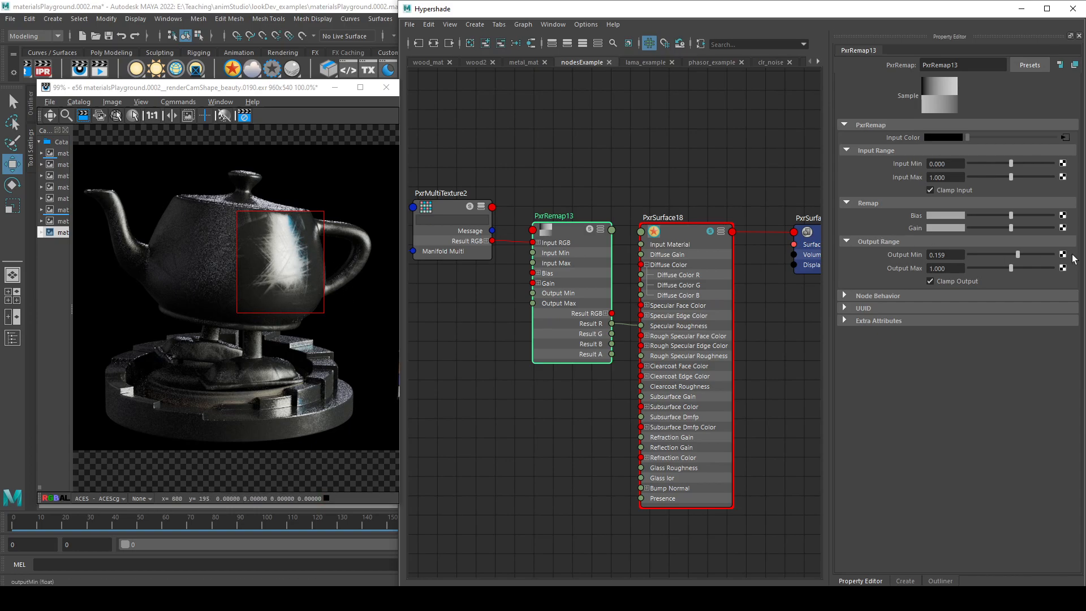
- Try raising and lowering PxrRemap13's Bias, solo the node's output, and bring Bias back to about the middle
mouse_move(1011, 216)
left_mouse_down()
mouse_move(1037, 215)
mouse_move(1024, 215)
left_mouse_up()
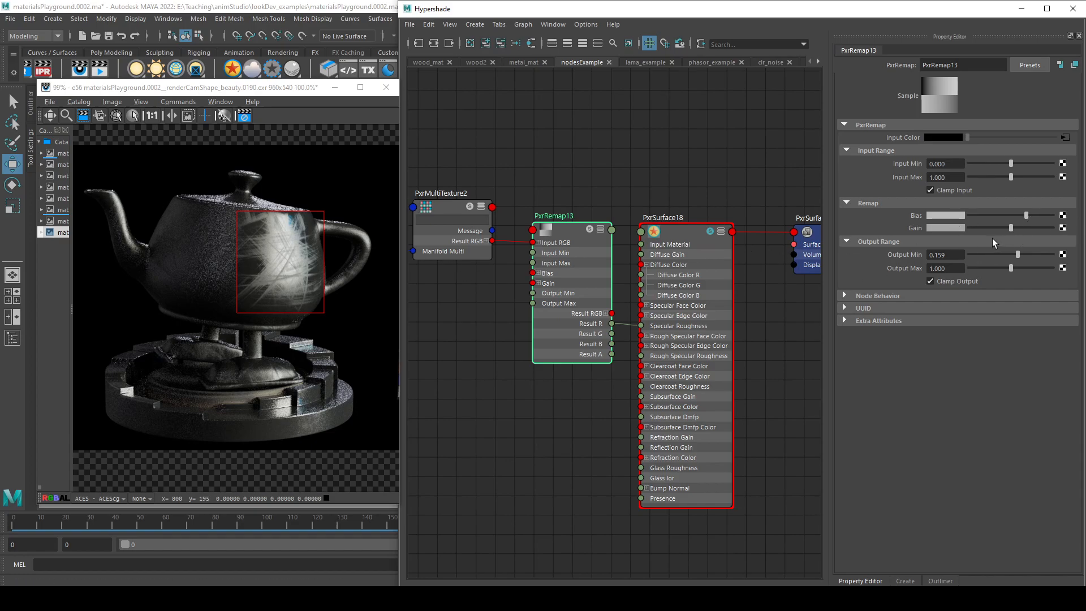
left_click_drag(1027, 215, 1003, 215)
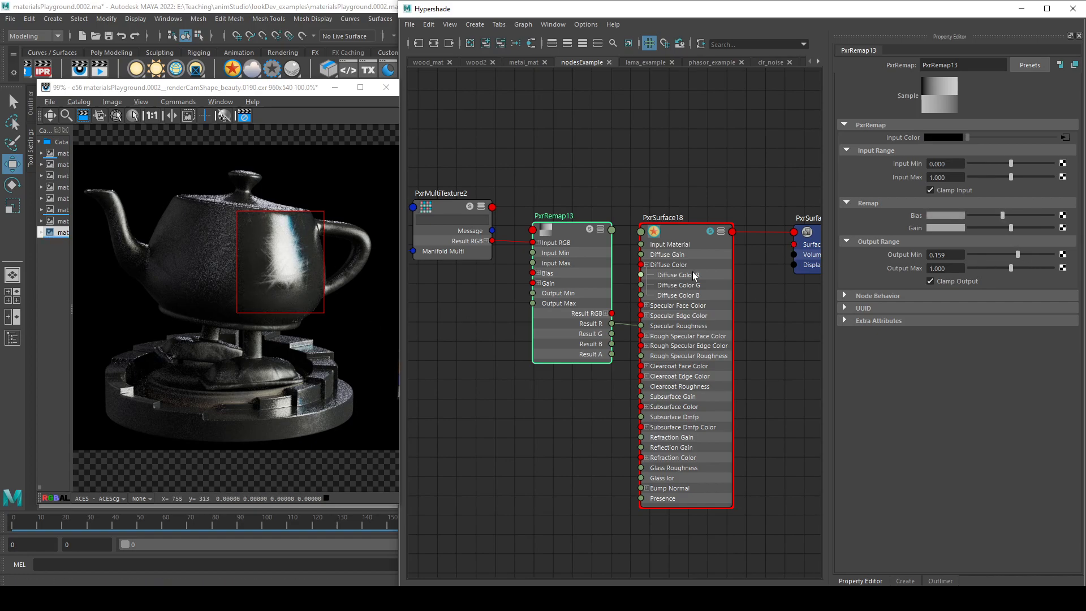
left_click(591, 229)
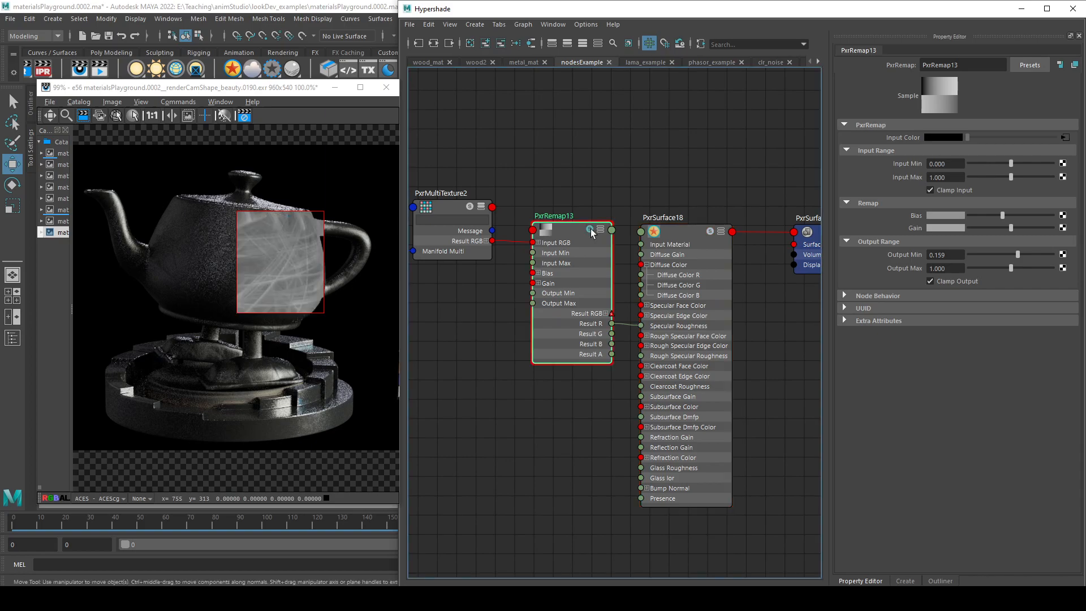
mouse_move(1005, 215)
left_mouse_down()
mouse_move(1032, 213)
mouse_move(995, 215)
mouse_move(1011, 215)
left_mouse_up()
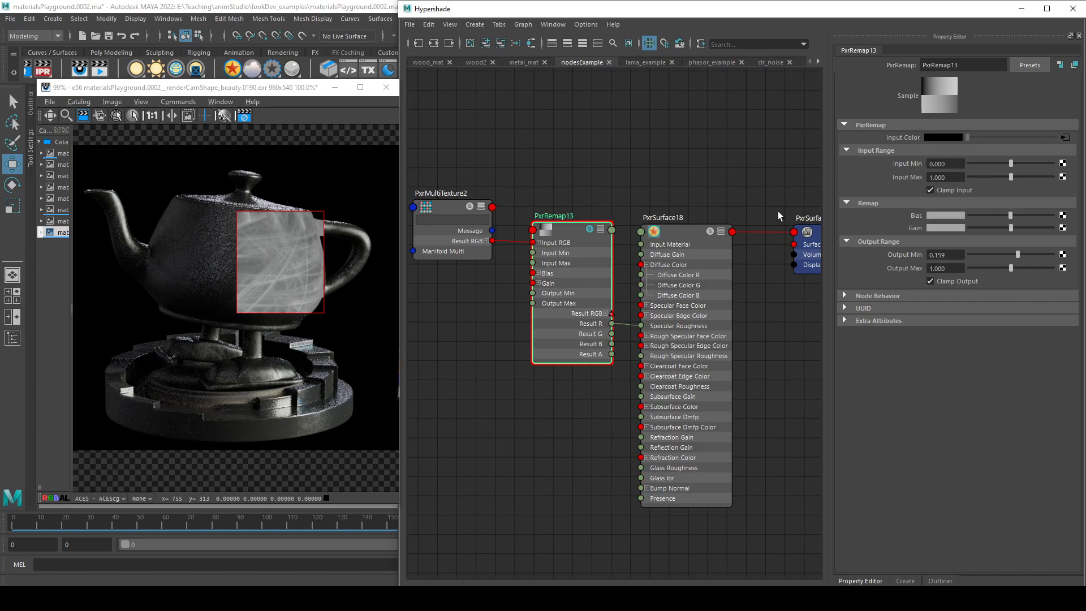
- Try widening PxrRemap13's input range to -0.517 and 1.572, and restore Input Min to 0 and Input Max to 1
left_click(939, 164)
key("Tab")
left_click(939, 165)
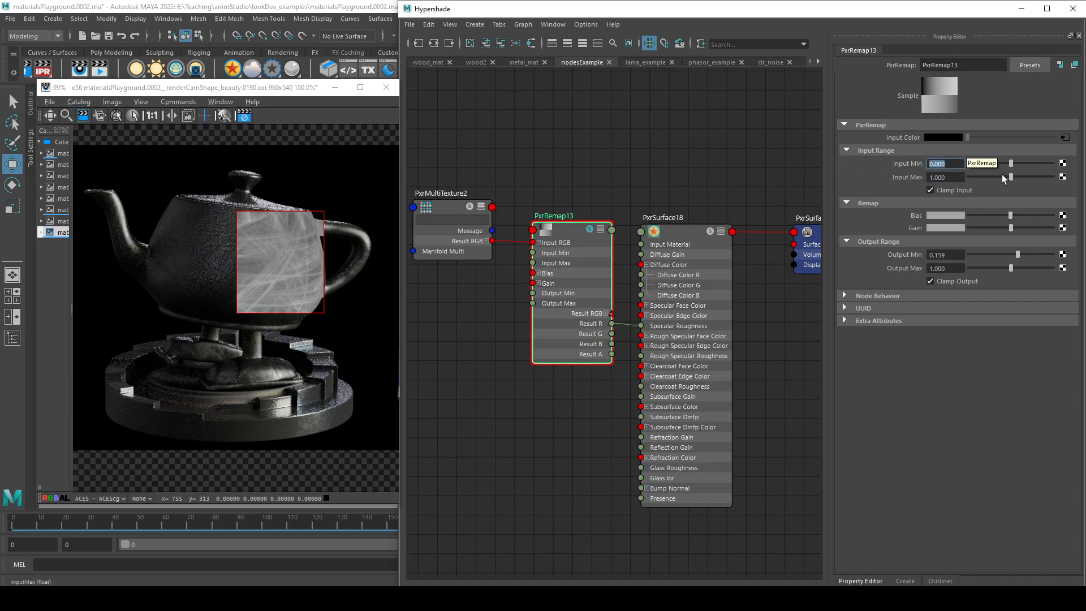
left_click_drag(1011, 163, 1005, 163)
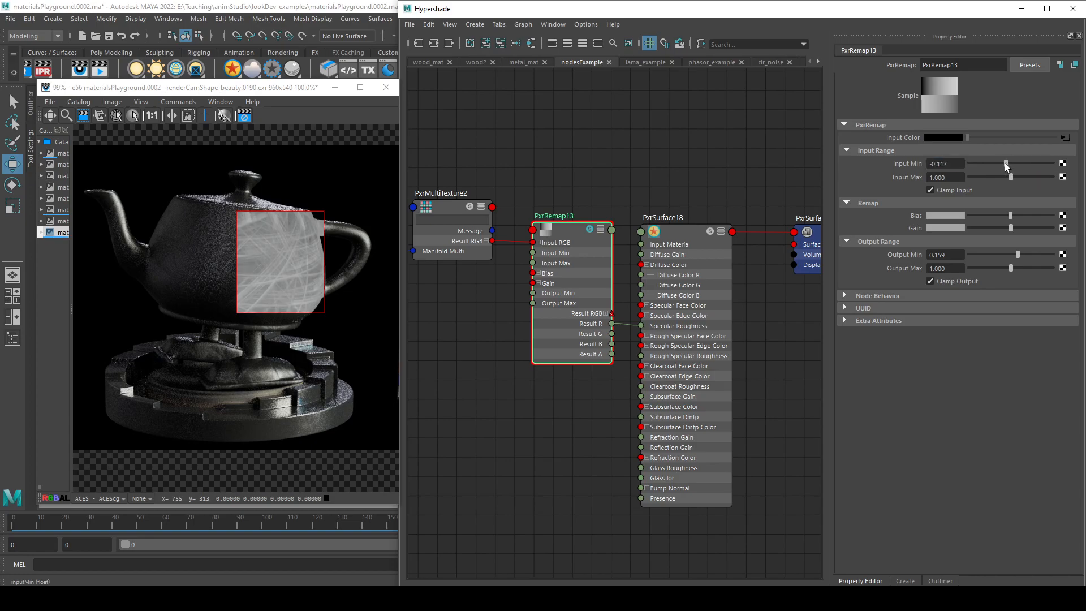
mouse_move(1021, 176)
left_mouse_down()
mouse_move(1033, 172)
mouse_move(1006, 161)
left_mouse_up()
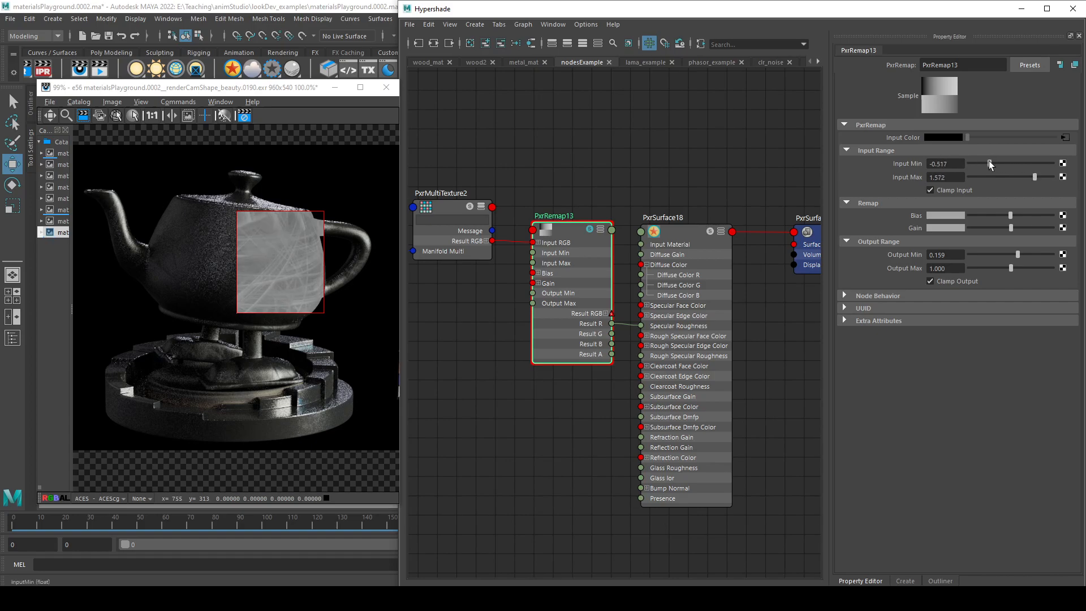
left_click(900, 161)
type("0")
key("Tab")
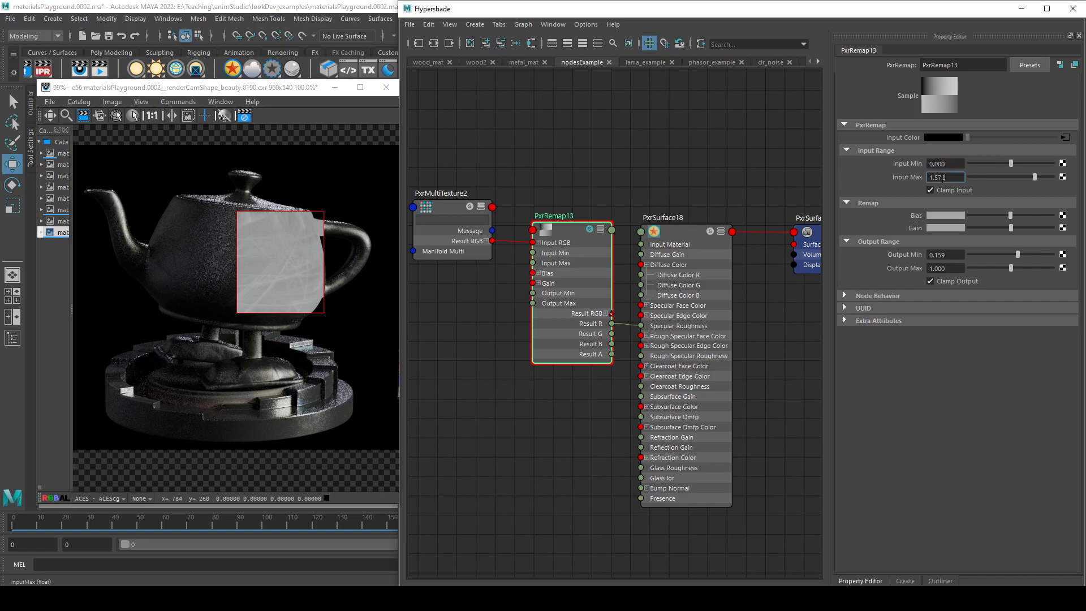
type("1")
key("Return")
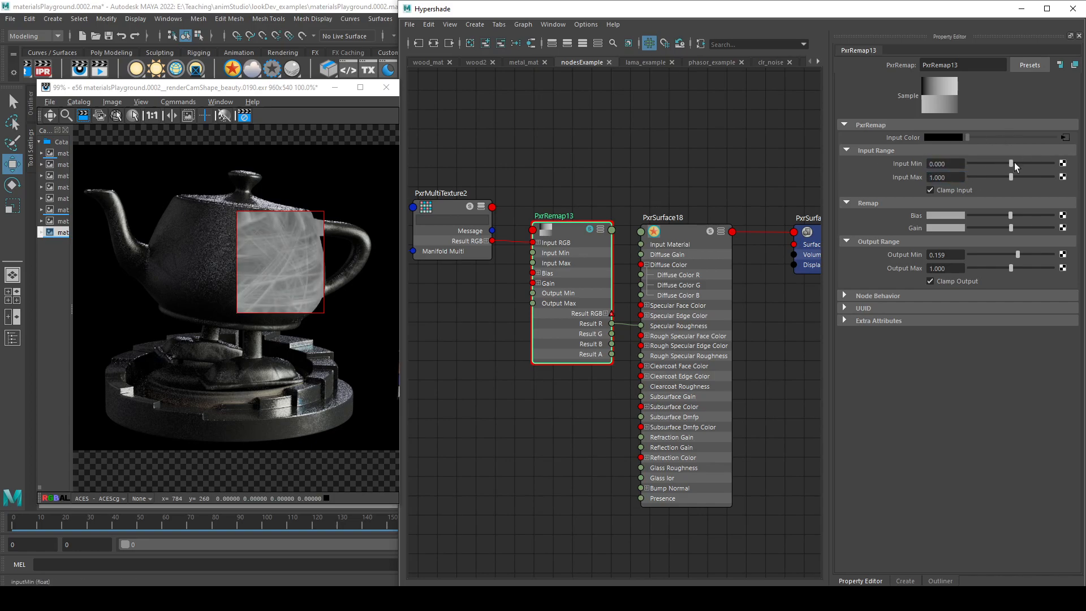
- Narrow PxrRemap13's input range to 0.131 and 0.400, and lower Output Min to 0.048
left_click_drag(1011, 163, 1018, 162)
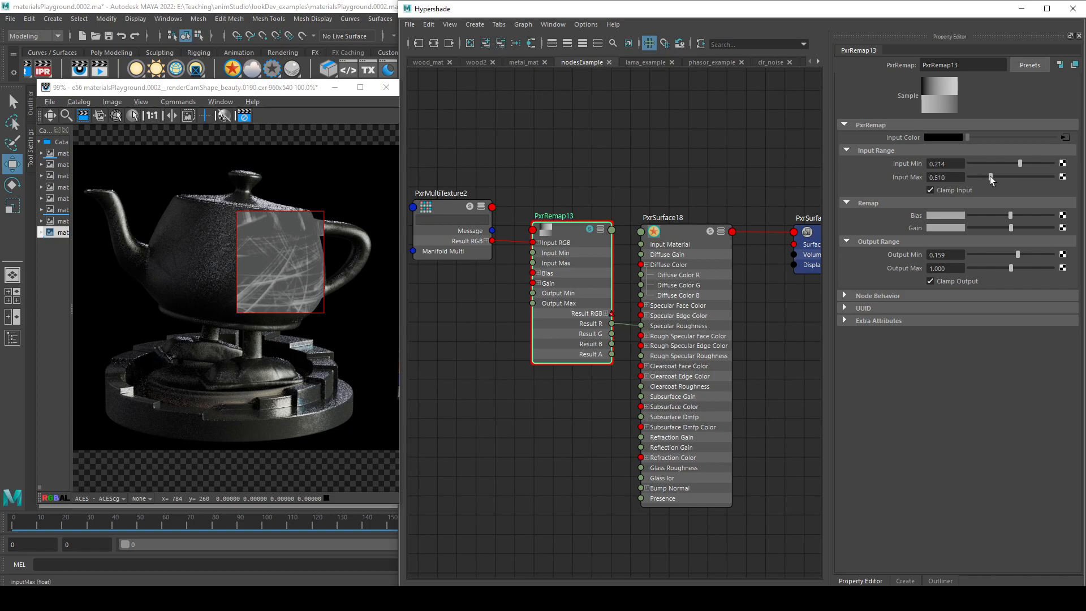
left_click_drag(982, 176, 985, 177)
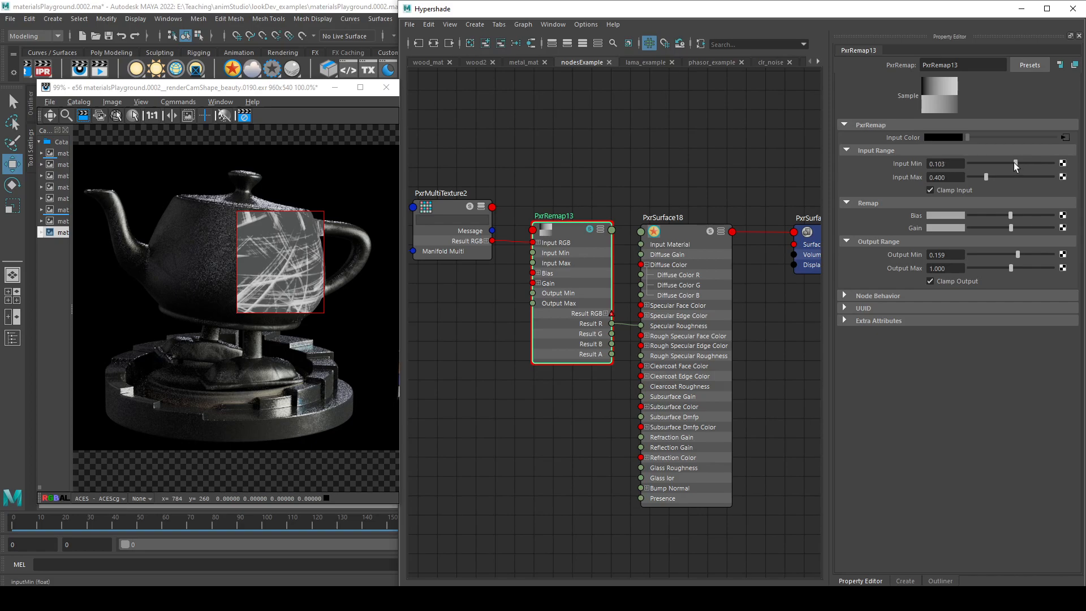
left_click(939, 254)
left_click_drag(1019, 254, 1013, 256)
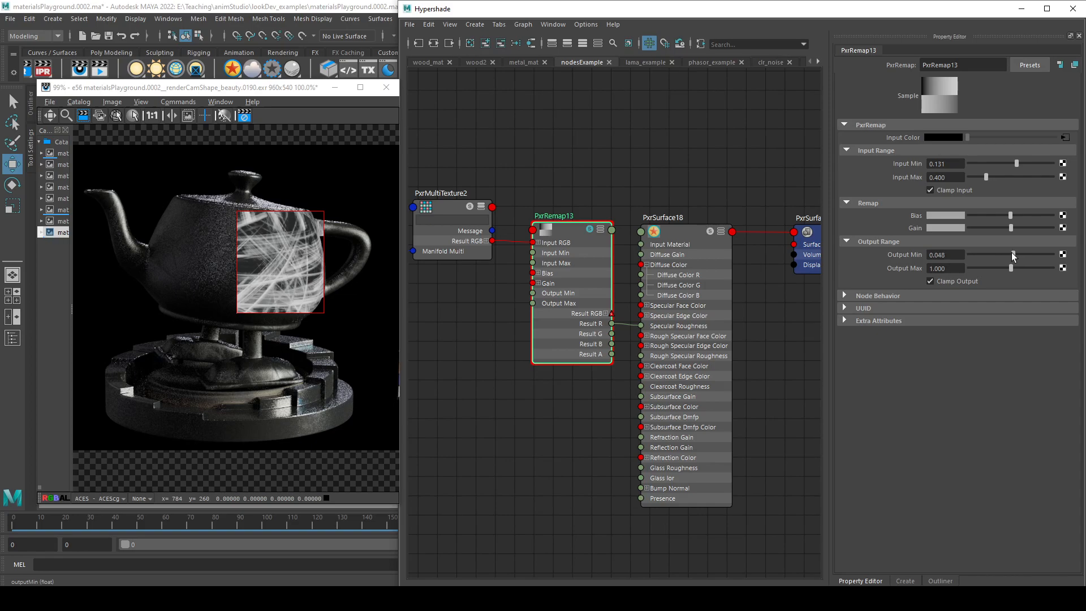
- Solo PxrSurface18 in the render, and reset PxrRemap13's Input Min to 0 and Input Max to 1
left_click(712, 234)
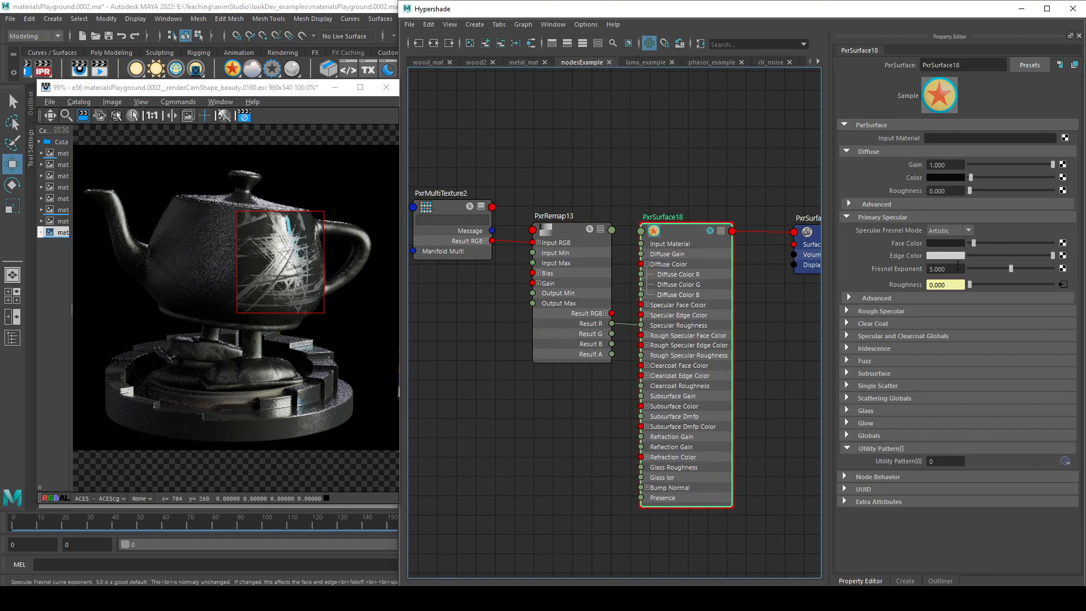
left_click(569, 230)
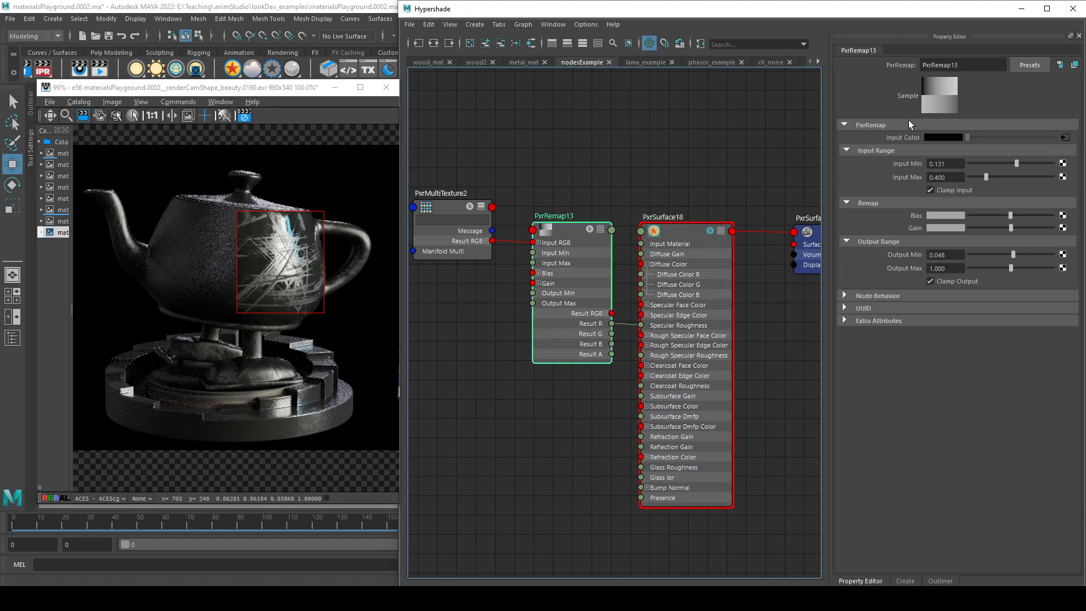
left_click(942, 164)
type("0")
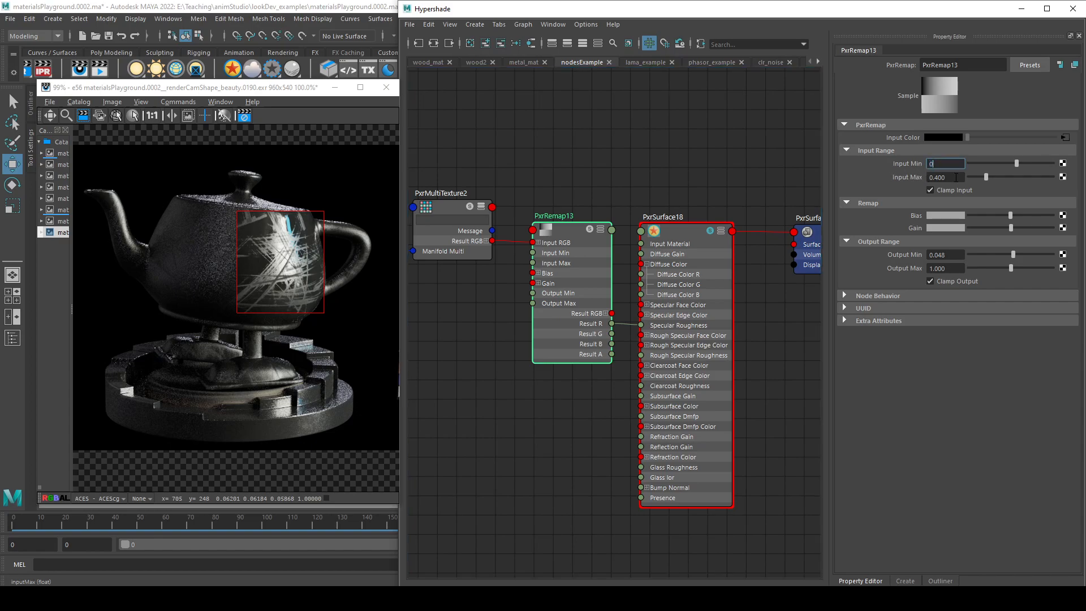
key("Tab")
type("1")
key("Return")
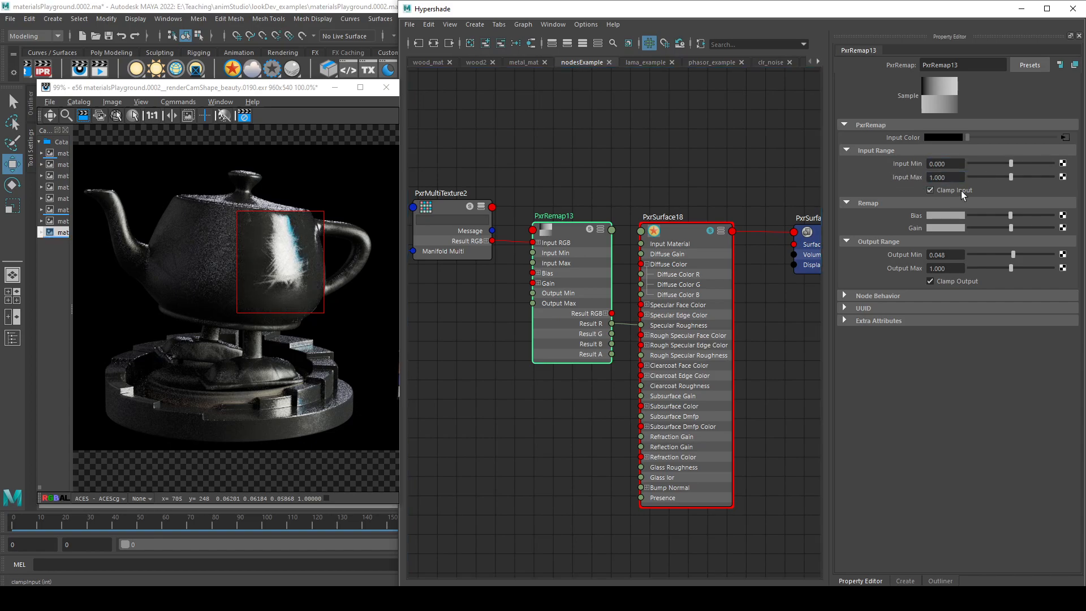
- Try lowering PxrRemap13's Input Max slightly, and restore it to 1
mouse_move(1011, 177)
left_mouse_down()
mouse_move(991, 176)
mouse_move(1014, 173)
mouse_move(1007, 180)
left_mouse_up()
left_click(960, 176)
key("BackSpace")
key("BackSpace")
key("BackSpace")
key("BackSpace")
key("BackSpace")
type("1")
key("Return")
- Reset PxrRemap13's Output Min to 0
left_click_drag(959, 255, 886, 251)
type("0")
key("Return")
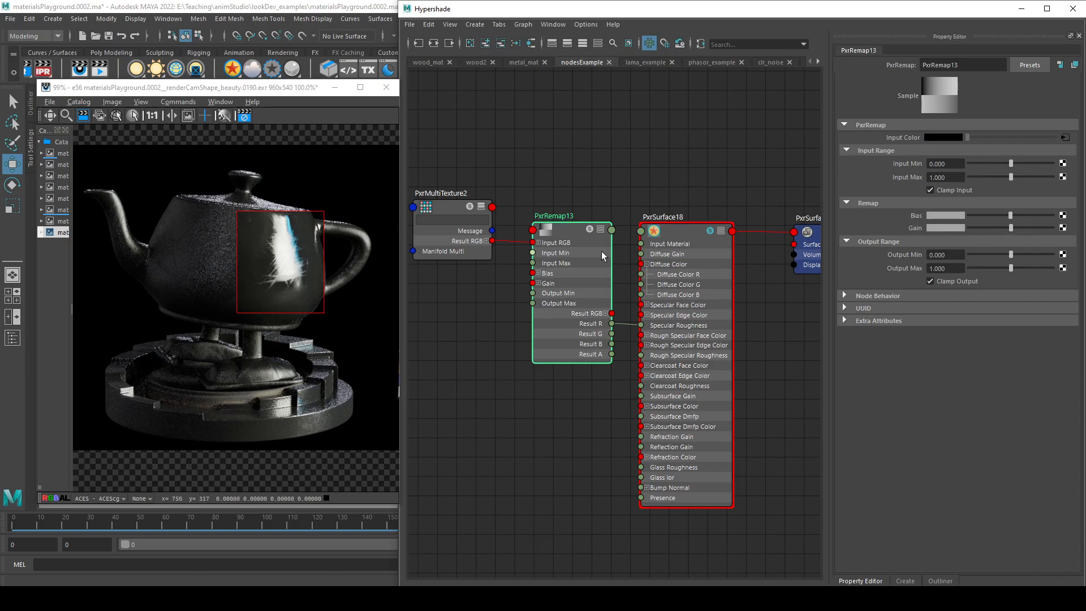
- Alternate the solo preview between PxrRemap13's output and the PxrSurface18 material to compare the texture with the shaded result
left_click(590, 230)
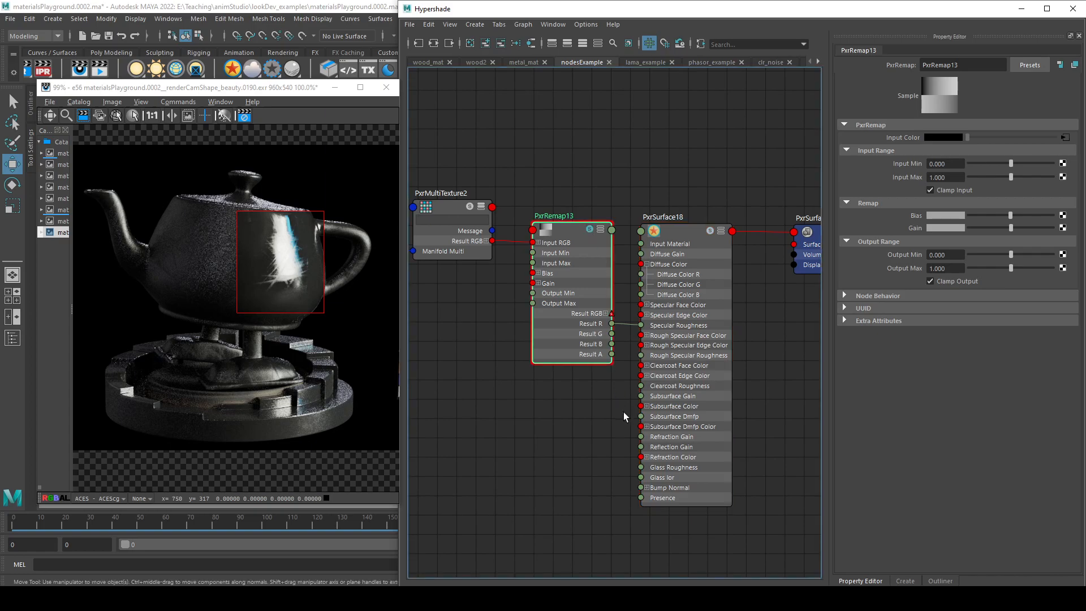
left_click_drag(591, 230, 592, 230)
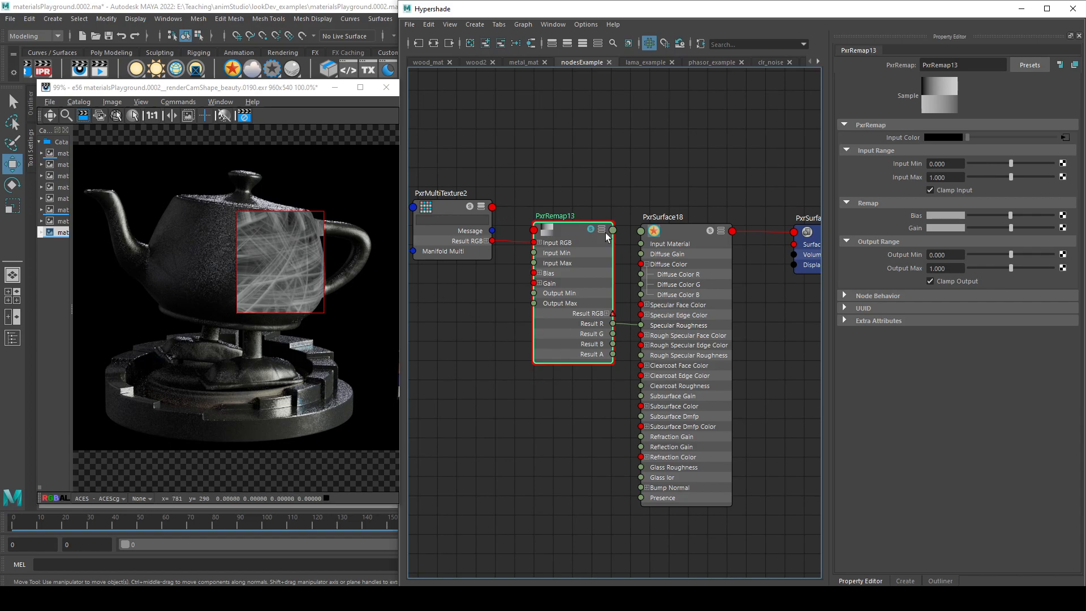
left_click(682, 289)
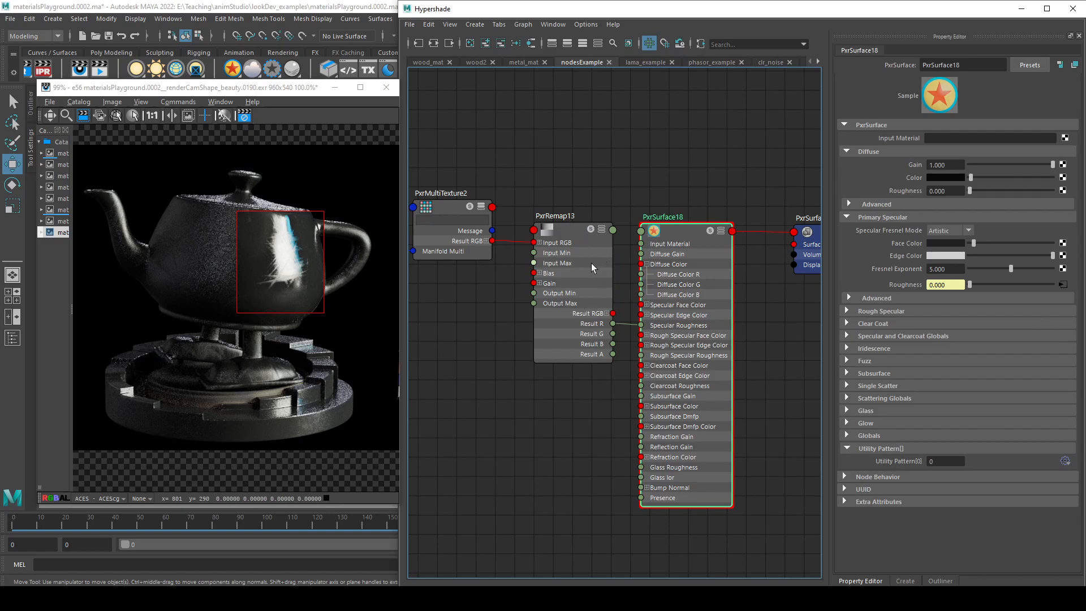
left_click(589, 231)
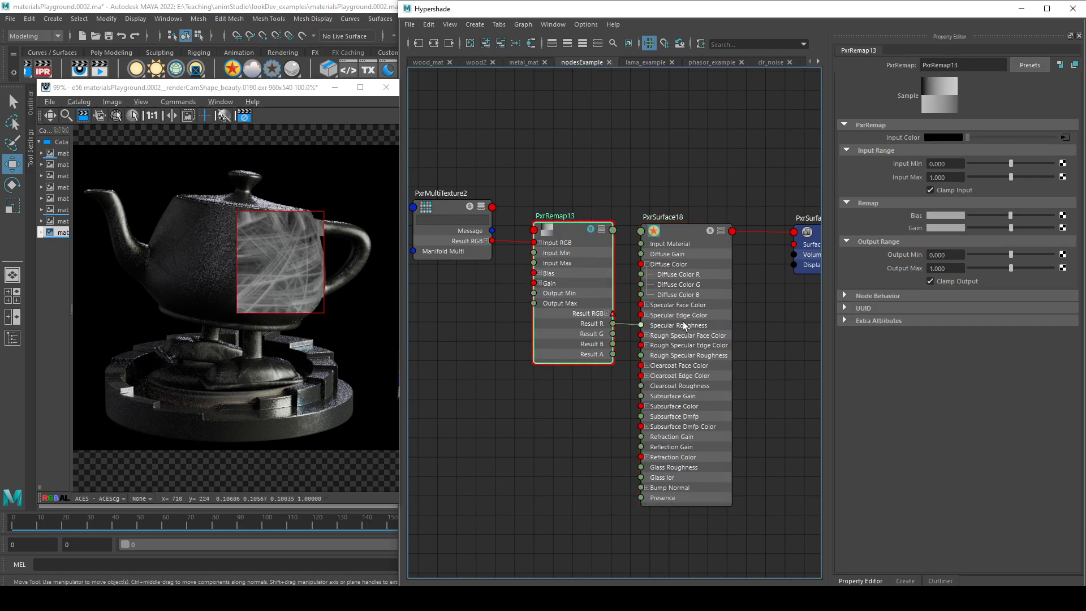
- Inspect PxrSurface18's attributes, and select PxrRemap13 to show its remap settings again
left_click(658, 325)
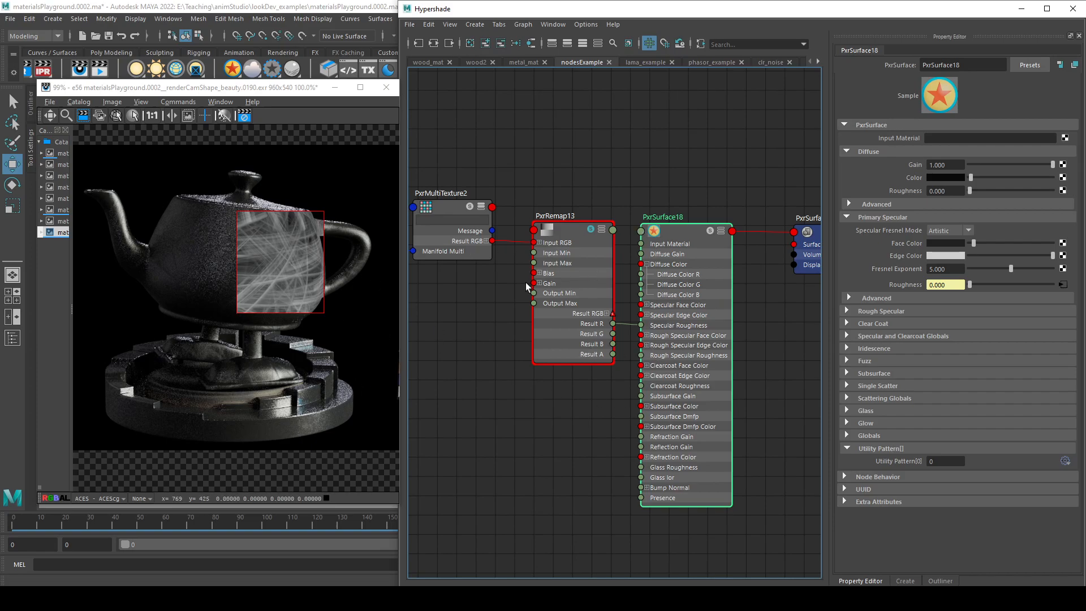
scroll(526, 287, "down", 4)
scroll(560, 348, "up", 4)
middle_click_drag(498, 334, 534, 385, "alt")
left_click(558, 304)
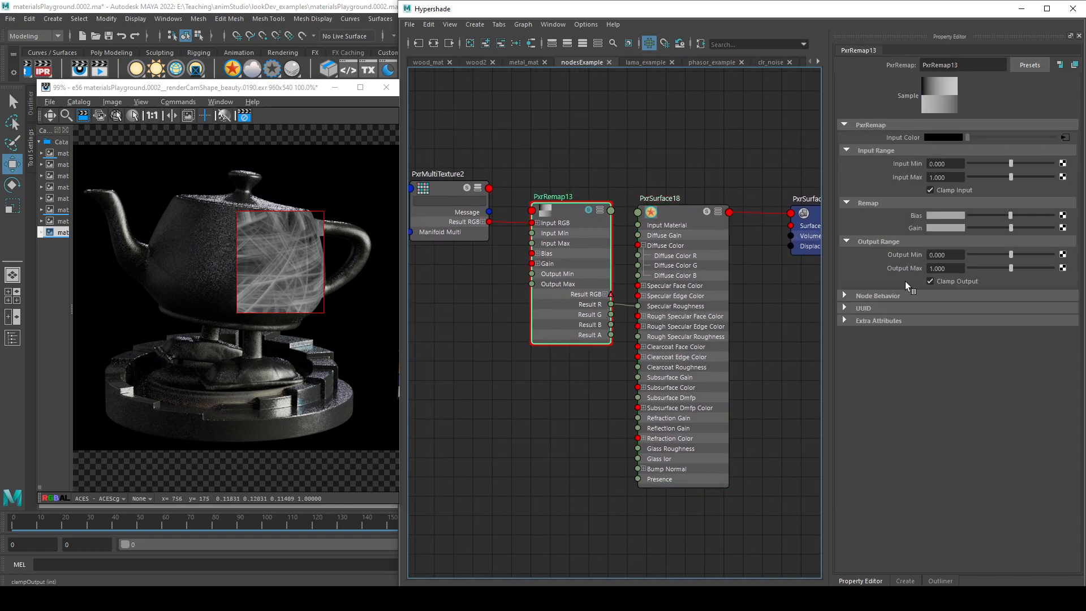
- Set PxrRemap13's Output Min to 0.297, Input Max to 0.579 and Input Min to 0.117, and return the preview to the shaded material
left_click_drag(1011, 255, 1022, 255)
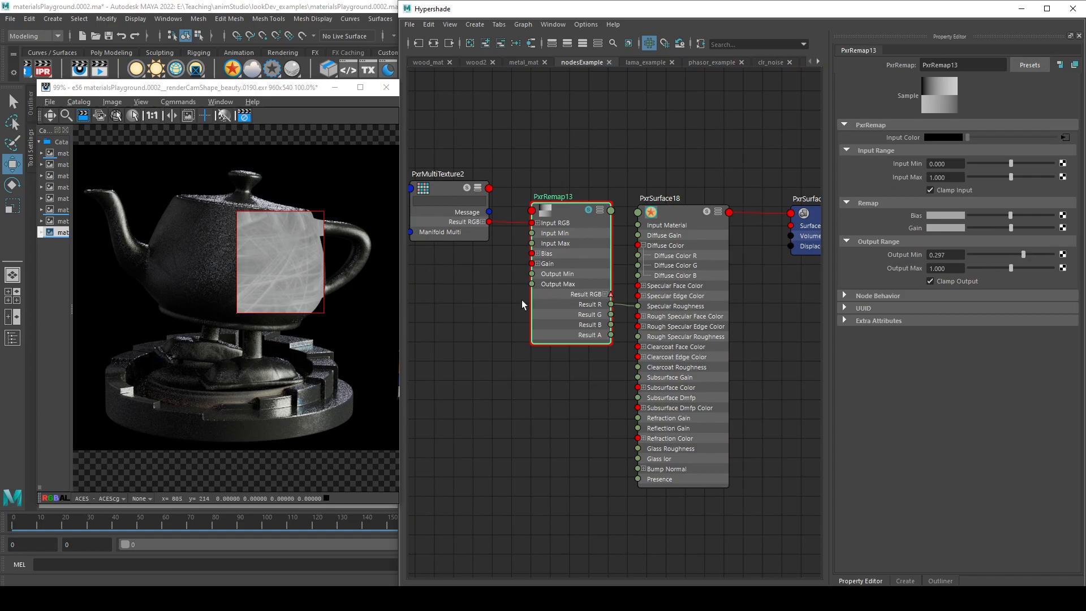
left_click_drag(1011, 177, 992, 175)
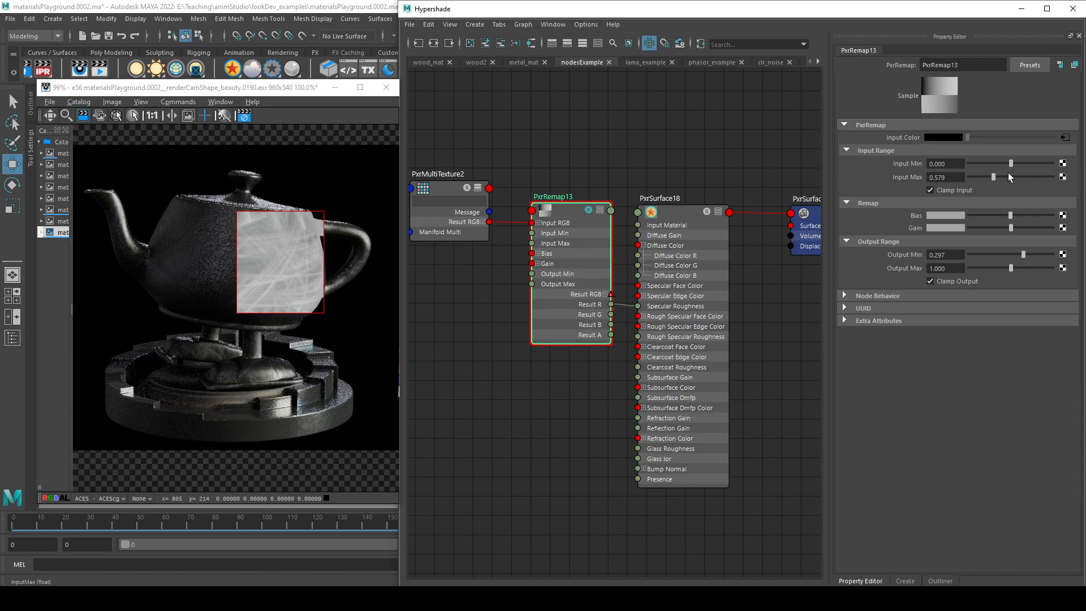
left_click_drag(1017, 162, 1016, 162)
left_click(589, 210)
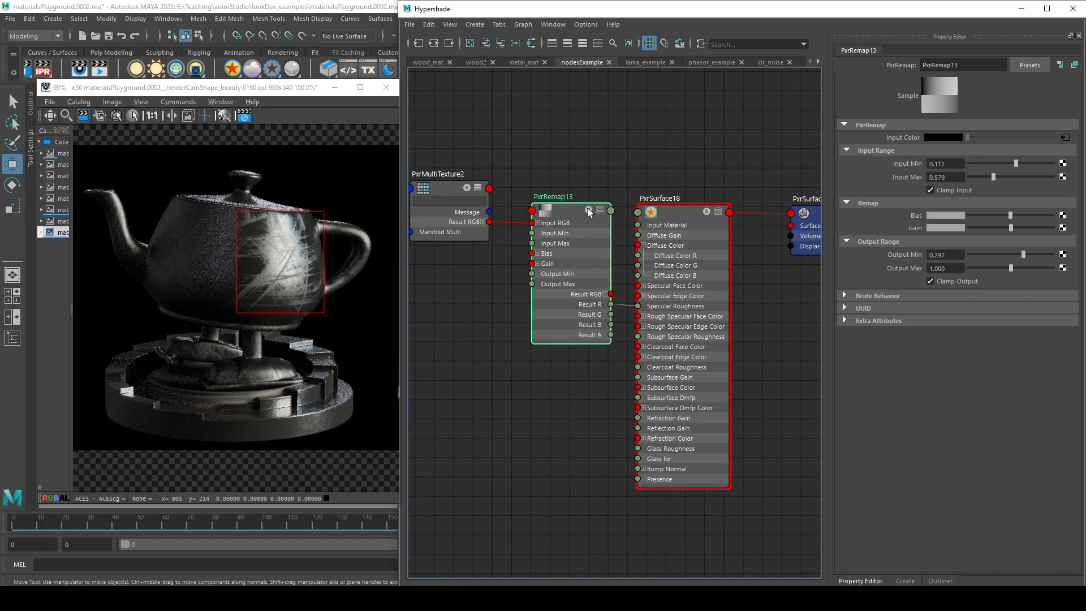
left_click(685, 213)
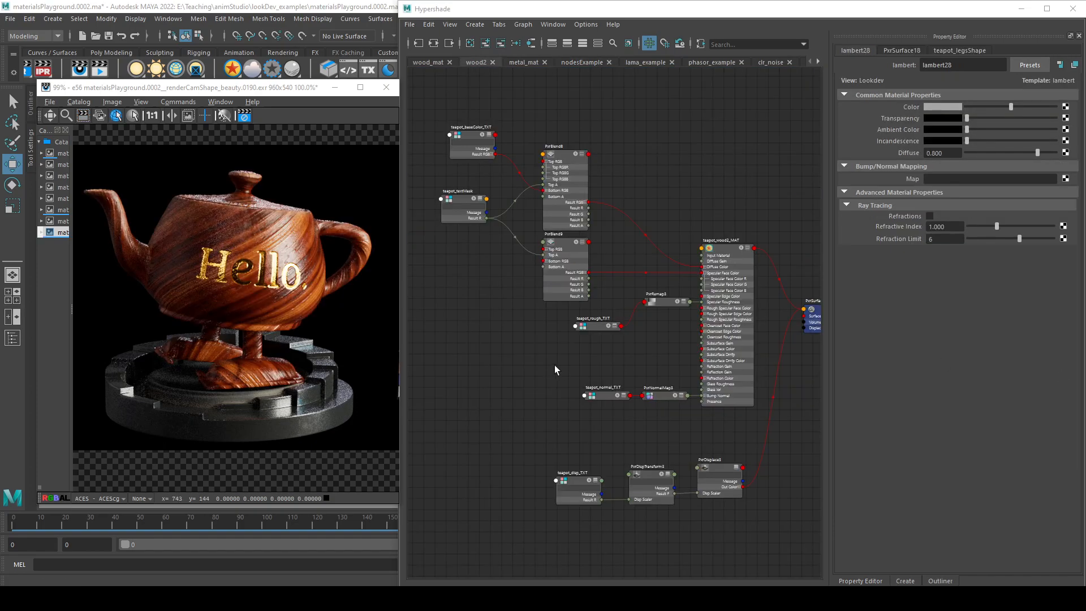
- In the wood2 graph, align the PxrRemap3 node horizontally with teapot_rough_TXT
scroll(504, 317, "up", 3)
middle_click_drag(504, 317, 515, 440)
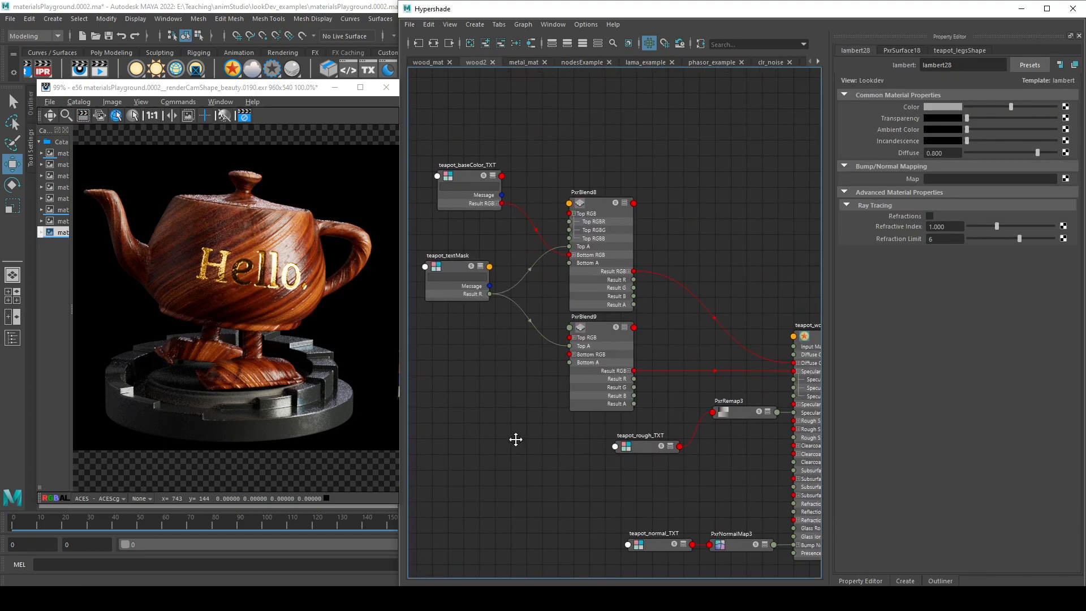
middle_click_drag(516, 373, 577, 430)
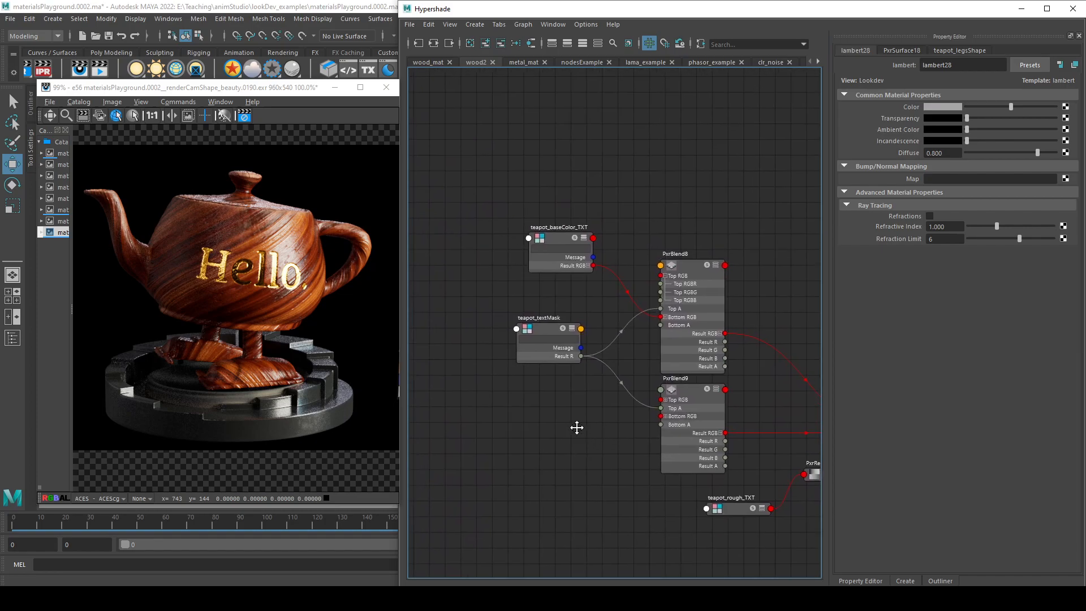
left_click(813, 475)
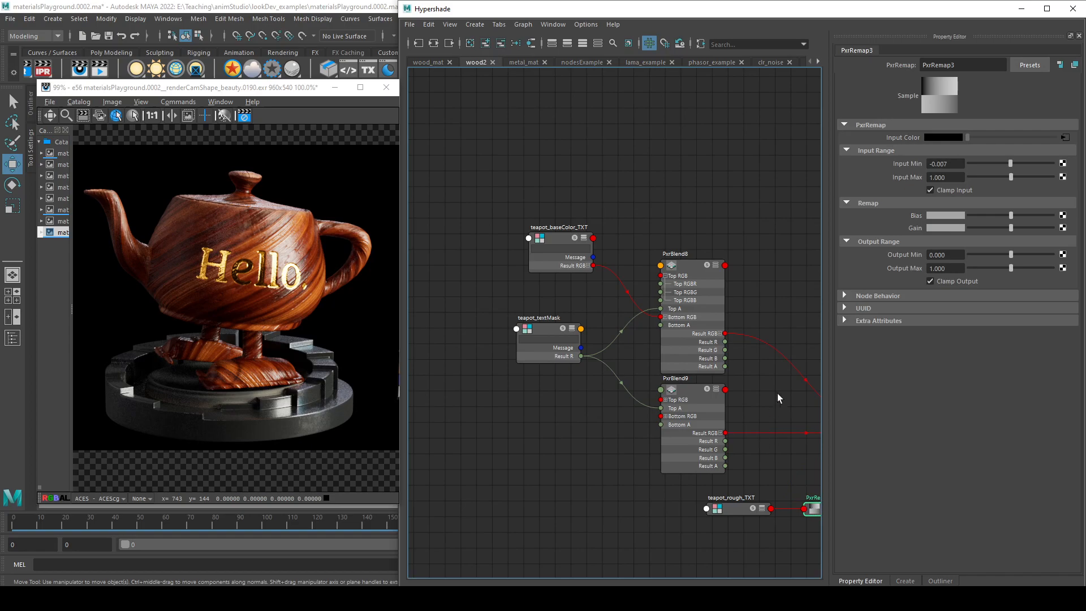
scroll(788, 293, "up", 2)
middle_click_drag(762, 281, 739, 280)
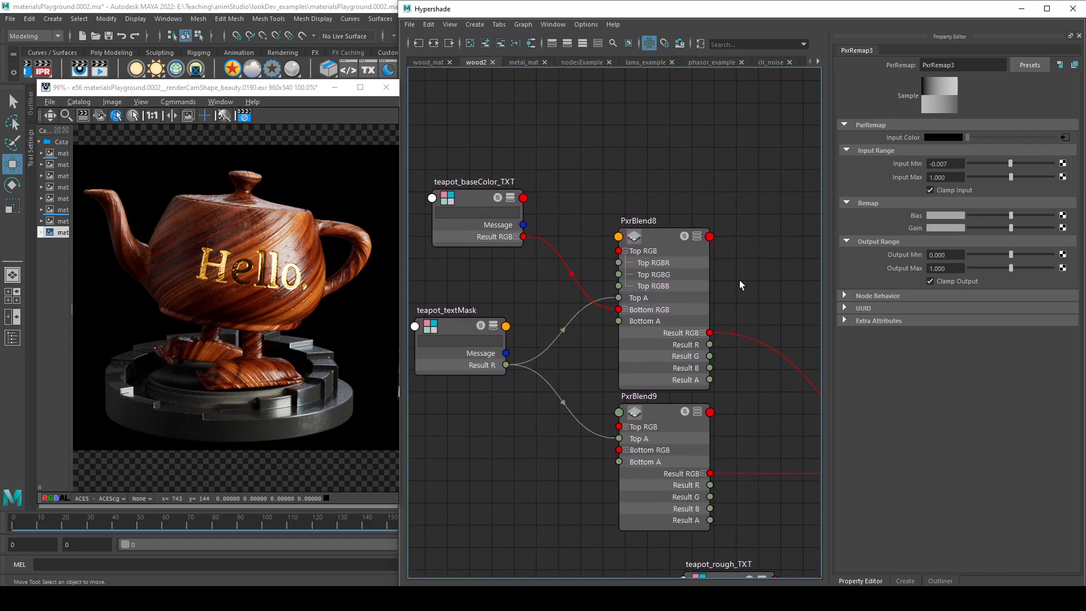
- Collapse PxrBlend8's Top RGB channels and move the node slightly down, closer to PxrBlend9
left_click(678, 276)
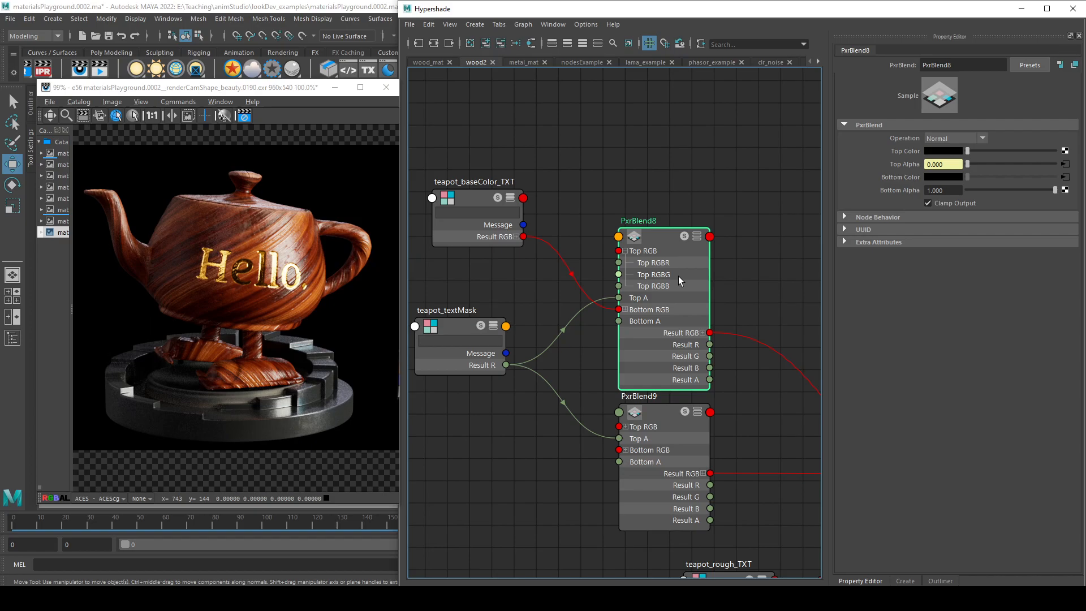
left_click(626, 250)
left_click_drag(649, 233, 645, 250)
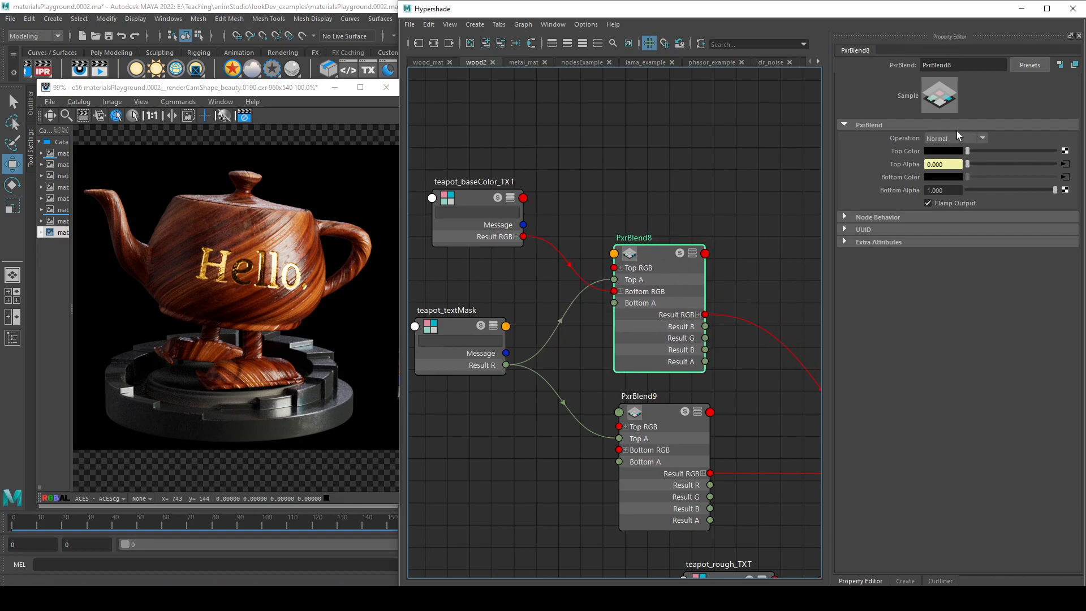
middle_click_drag(730, 197, 681, 189, "alt")
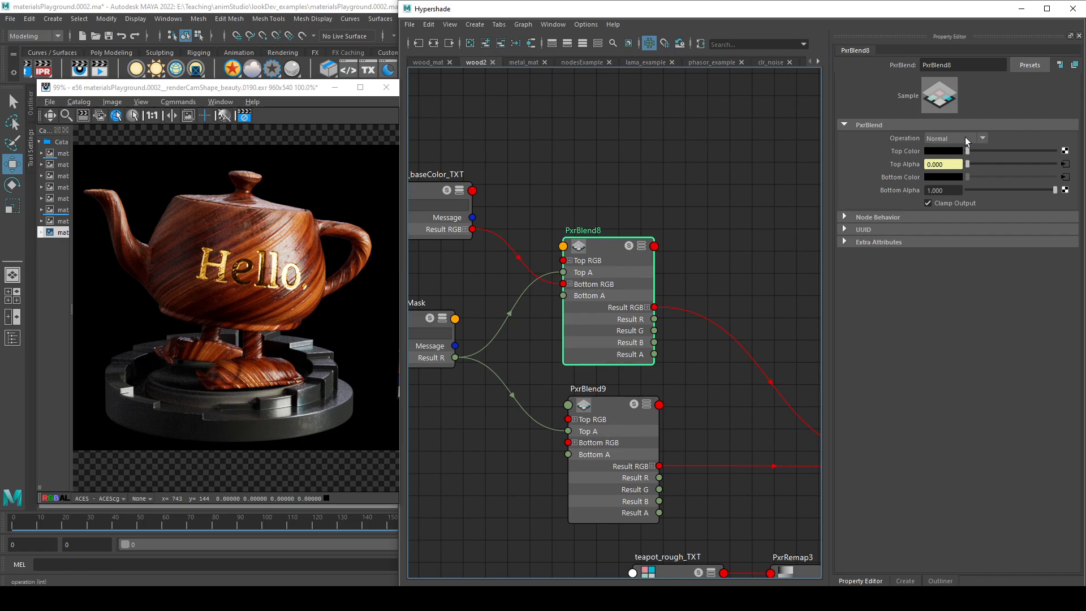
left_click(698, 141)
- Create a new PxrBlend node in the wood2 graph and place it above and to the right of PxrBlend8
middle_click_drag(690, 150, 517, 137, "alt")
scroll(538, 135, "down", 1)
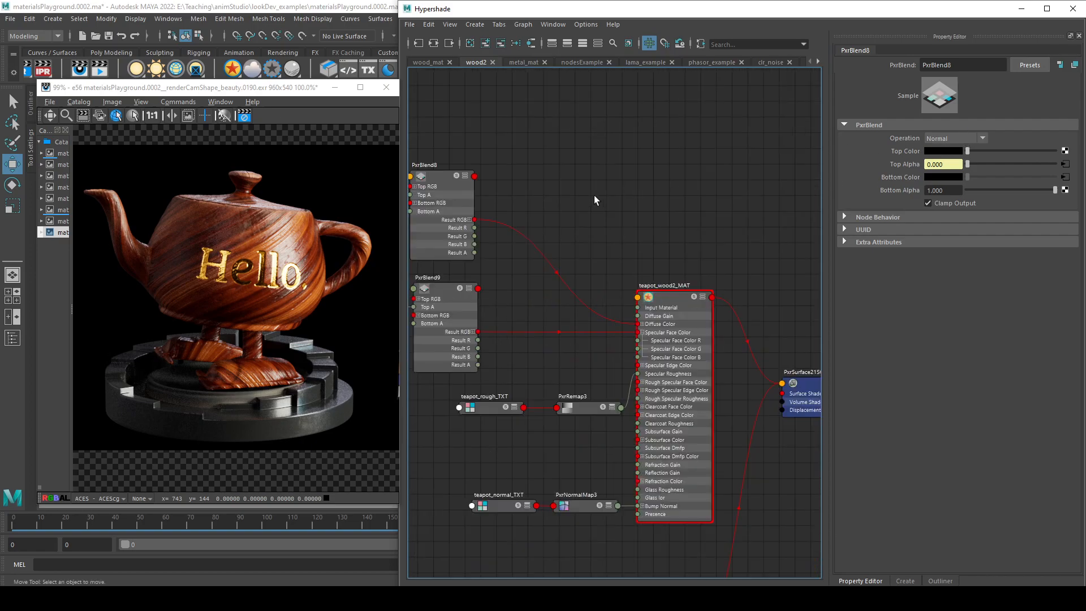
middle_click_drag(594, 195, 641, 219, "alt")
key("Tab")
type("blen")
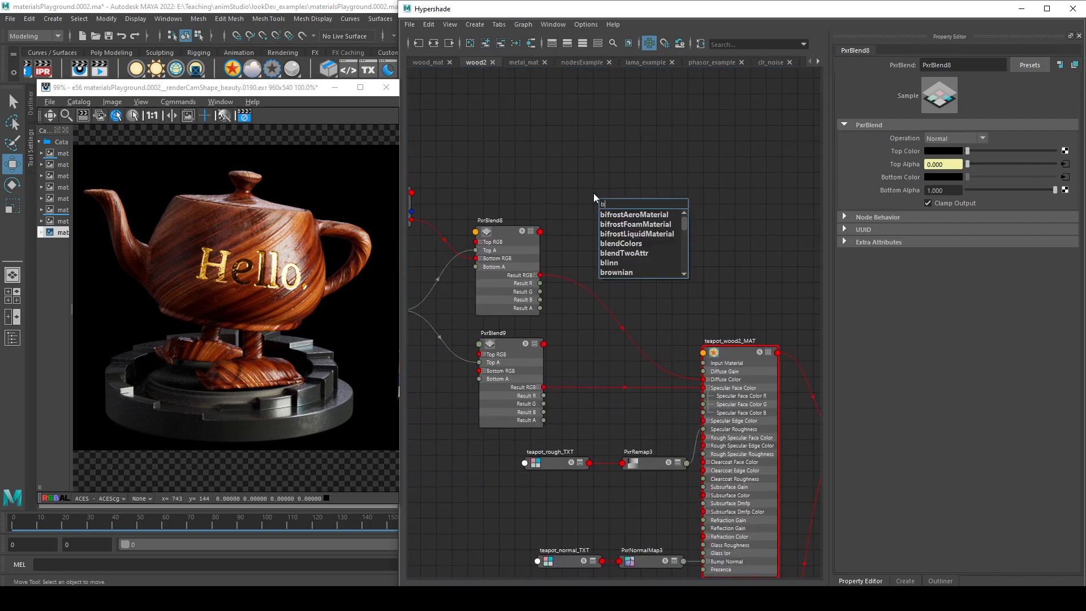
key("Down")
key("Down")
key("Down")
key("Return")
left_click_drag(626, 212, 605, 170)
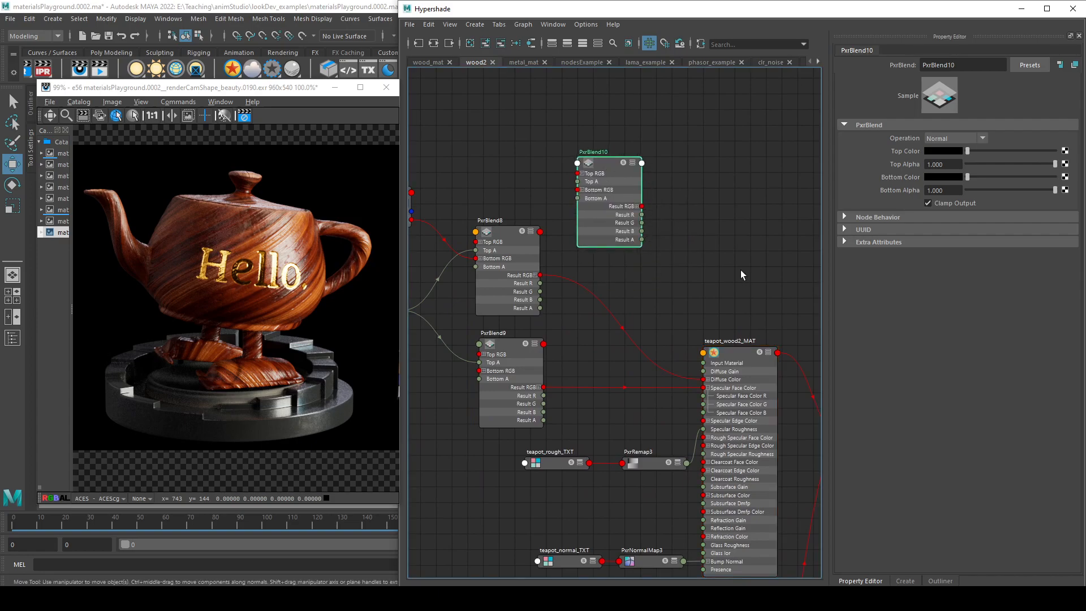
- Connect PxrBlend10's Result RGB to teapot_wood2_MAT's Refraction Color, and solo PxrBlend10 in the render
middle_click_drag(730, 263, 693, 244, "alt")
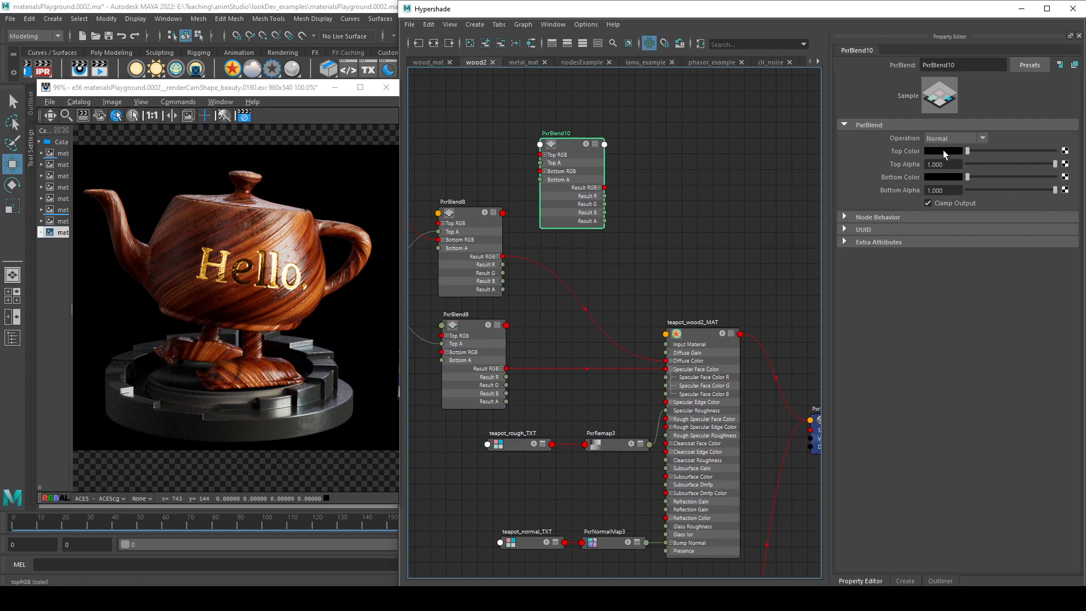
left_click_drag(605, 187, 666, 402)
left_click(588, 161)
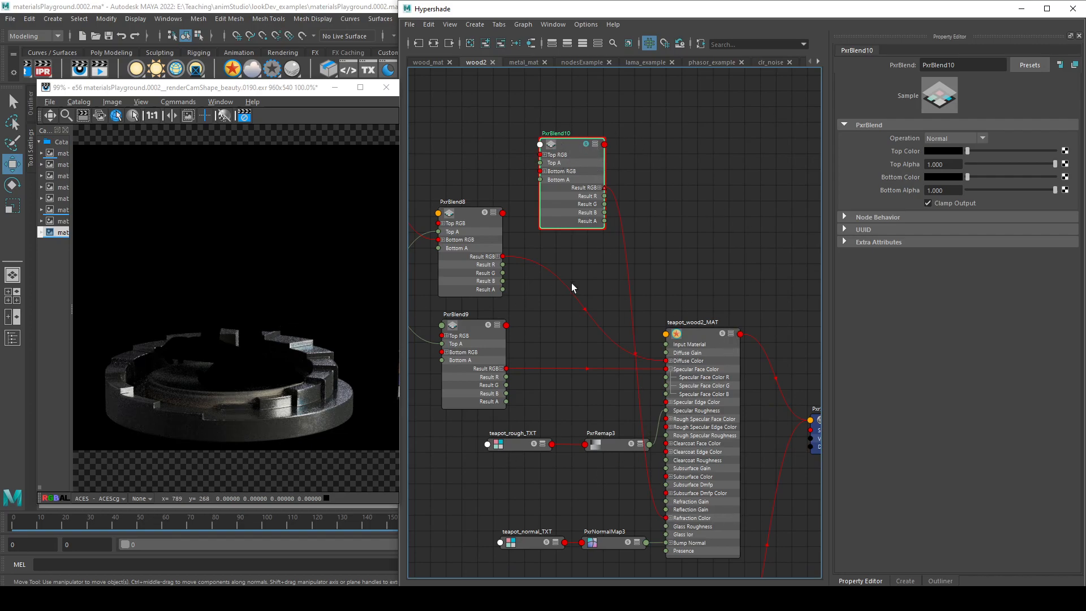
scroll(633, 175, "up", 2)
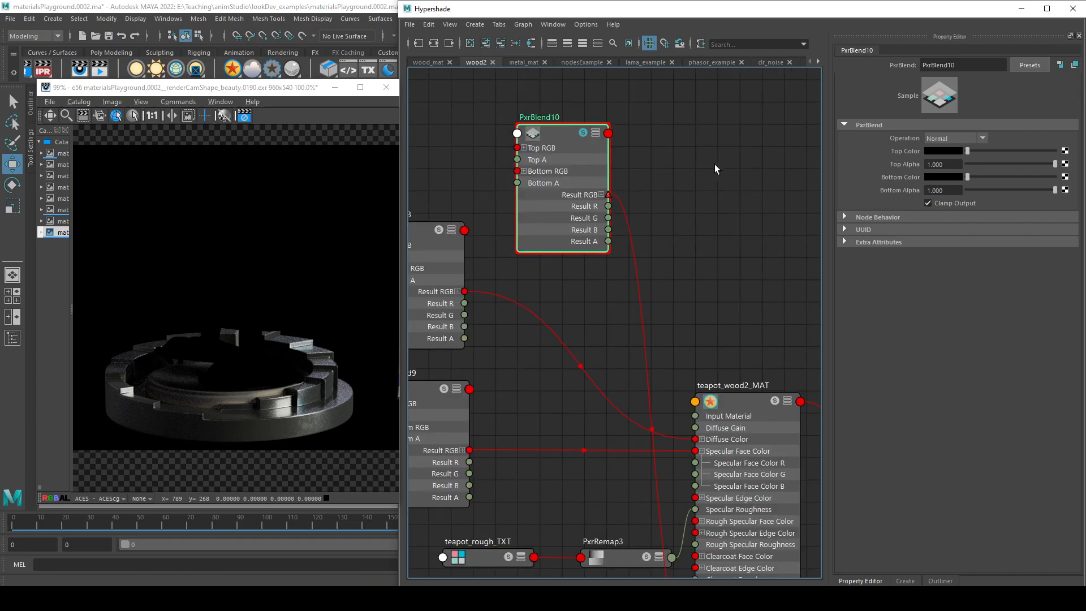
- Set PxrBlend10's Top Color to red and its Bottom Color to blue
left_click(953, 151)
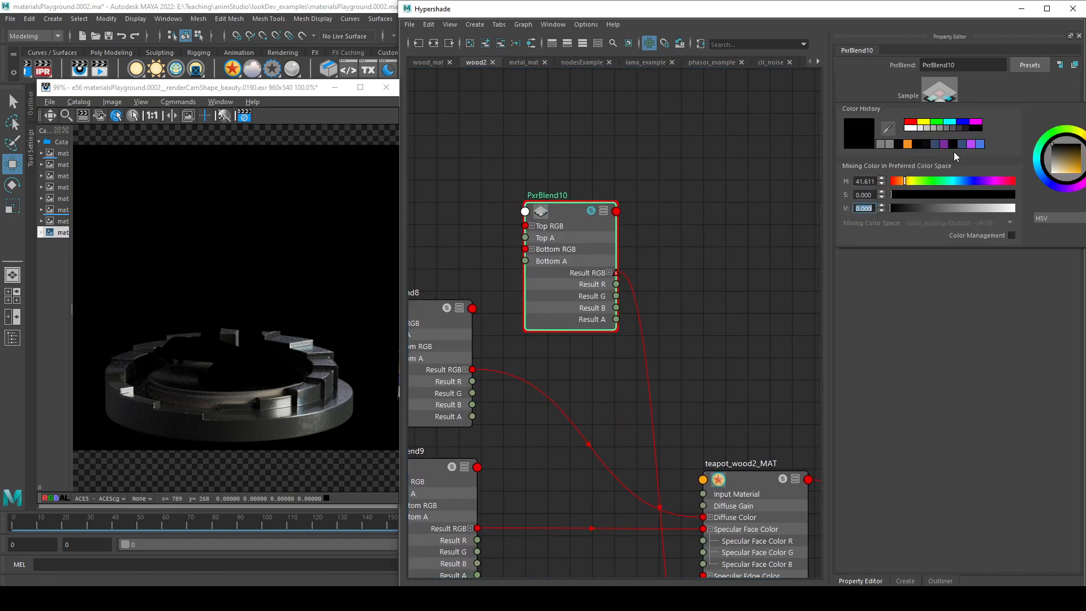
left_click(908, 123)
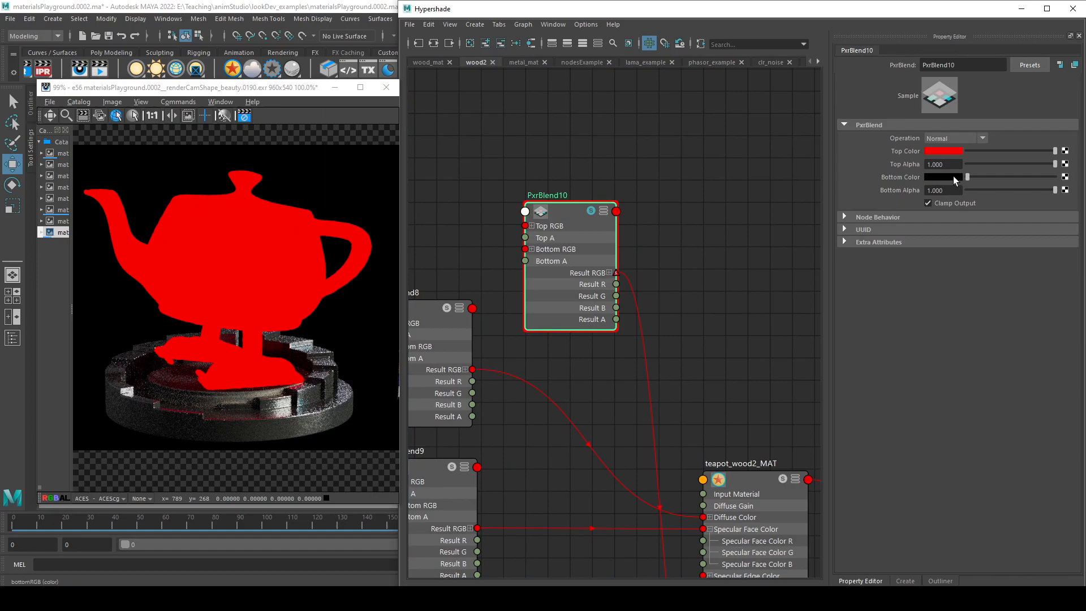
left_click(953, 175)
left_click(972, 152)
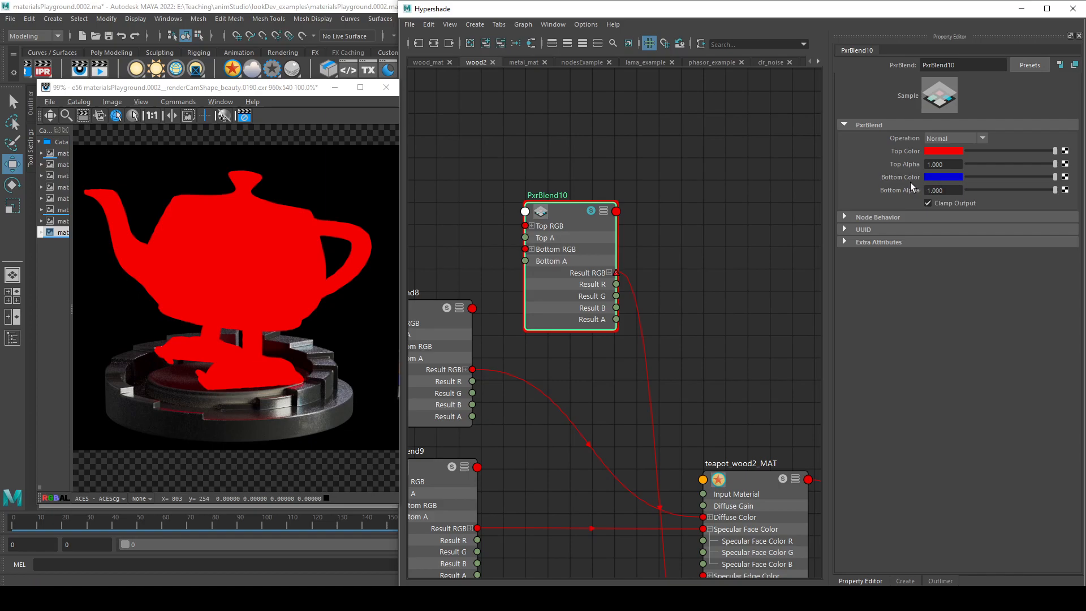
- Browse the blend operations available for PxrBlend10, keeping Normal
left_click(969, 138)
scroll(958, 189, "down", 4)
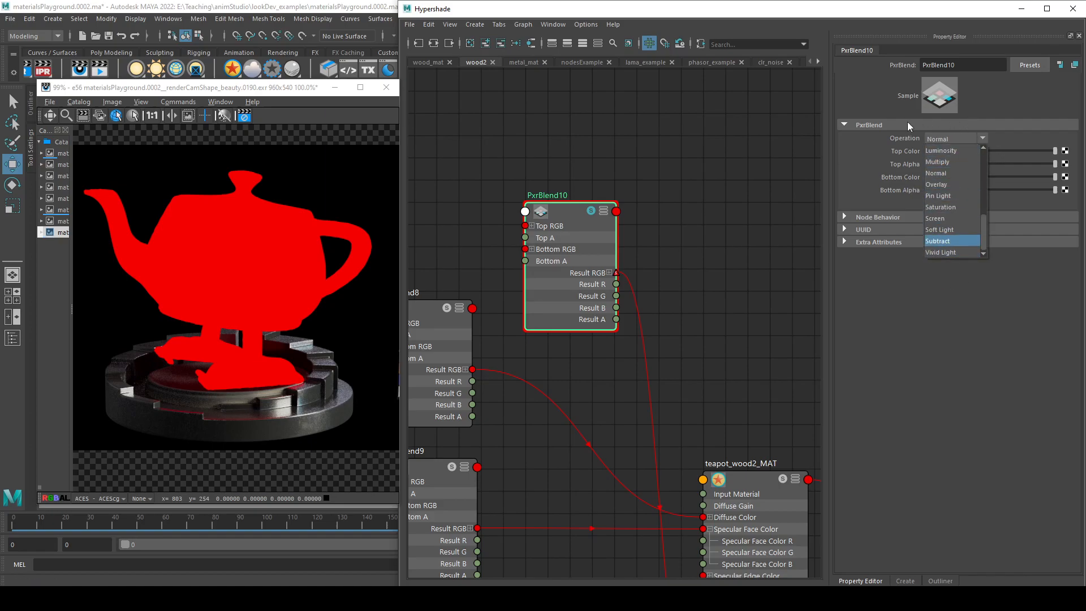
scroll(949, 187, "up", 3)
left_click(981, 290)
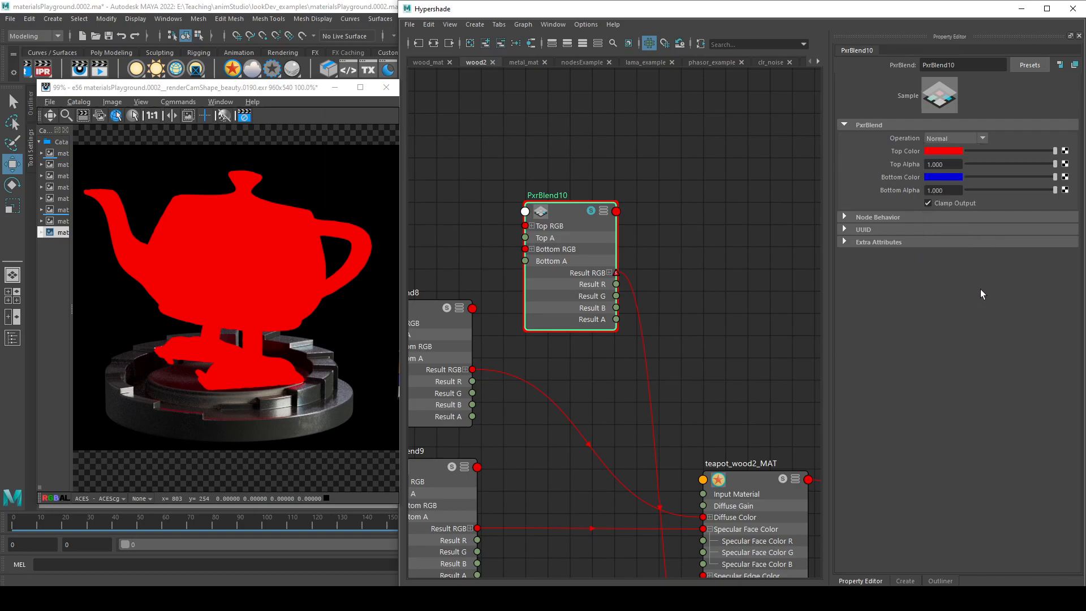
- Switch to the browser with the RenderMan documentation and skim the PxrRemap page back up to the pattern list
left_click_drag(1085, 63, 452, 20)
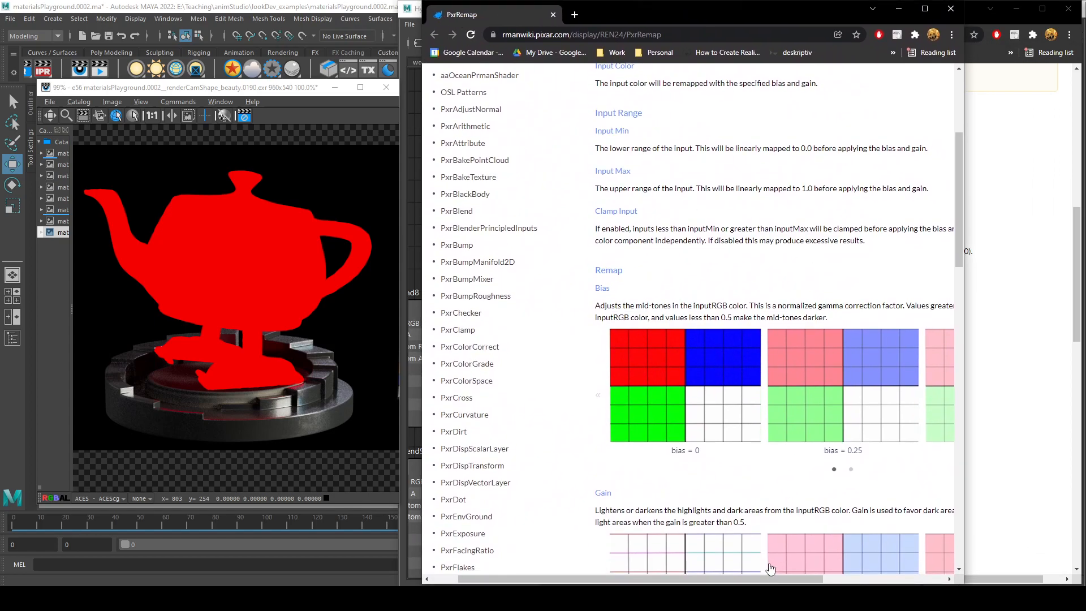
left_click_drag(772, 579, 875, 581)
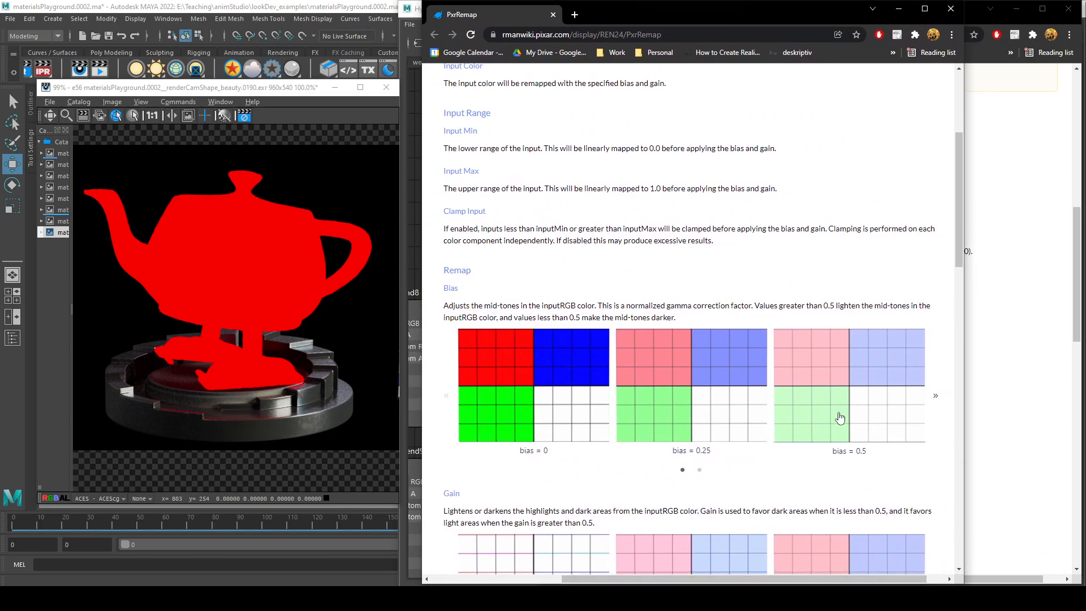
scroll(838, 407, "down", 13)
scroll(525, 160, "up", 5)
scroll(525, 160, "up", 4)
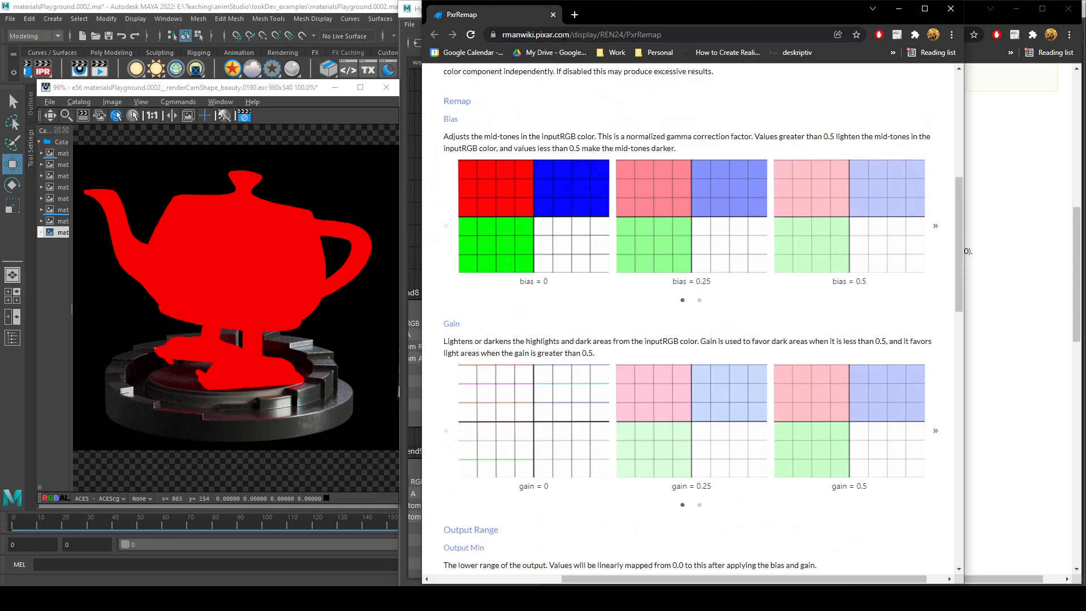
scroll(812, 504, "up", 7)
scroll(517, 405, "left", 3)
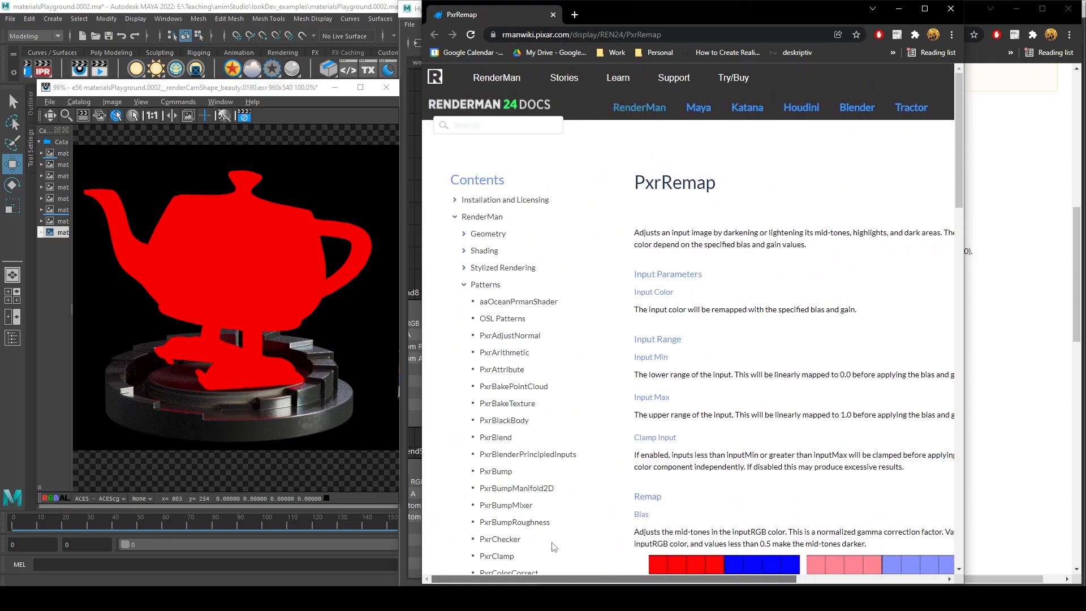
- Open the PxrBlend documentation page and read through its table of blend modes with their descriptions and examples
left_click(497, 438)
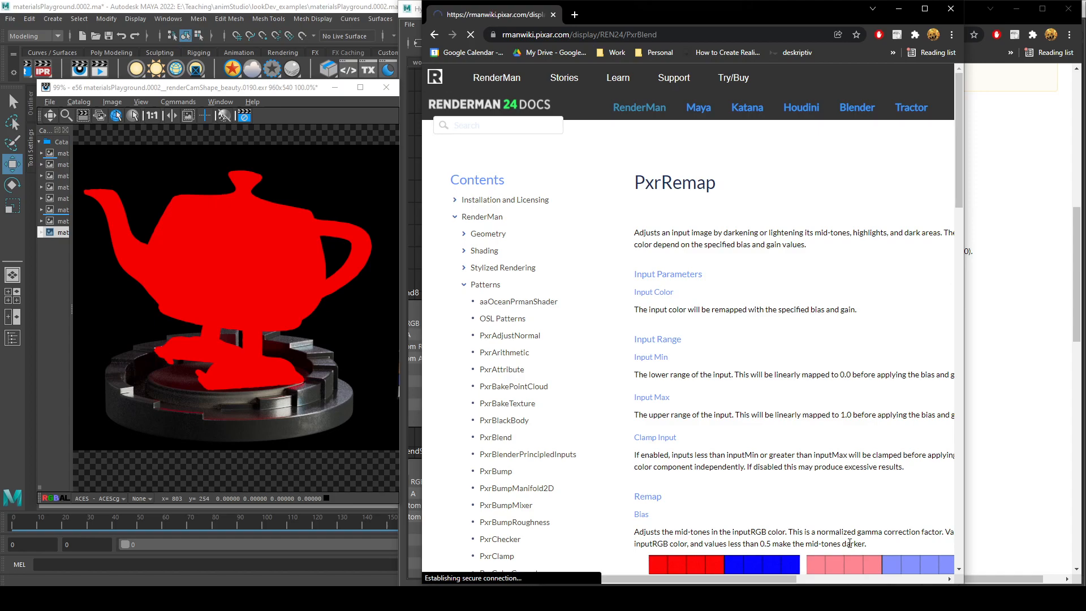
scroll(794, 547, "right", 3)
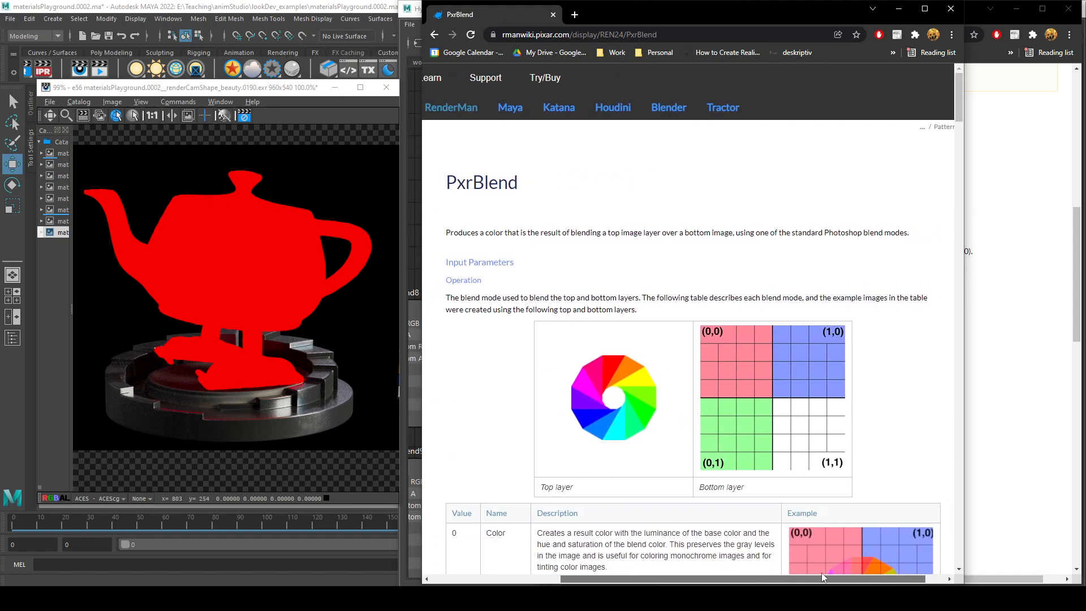
scroll(824, 498, "down", 1)
scroll(824, 498, "down", 12)
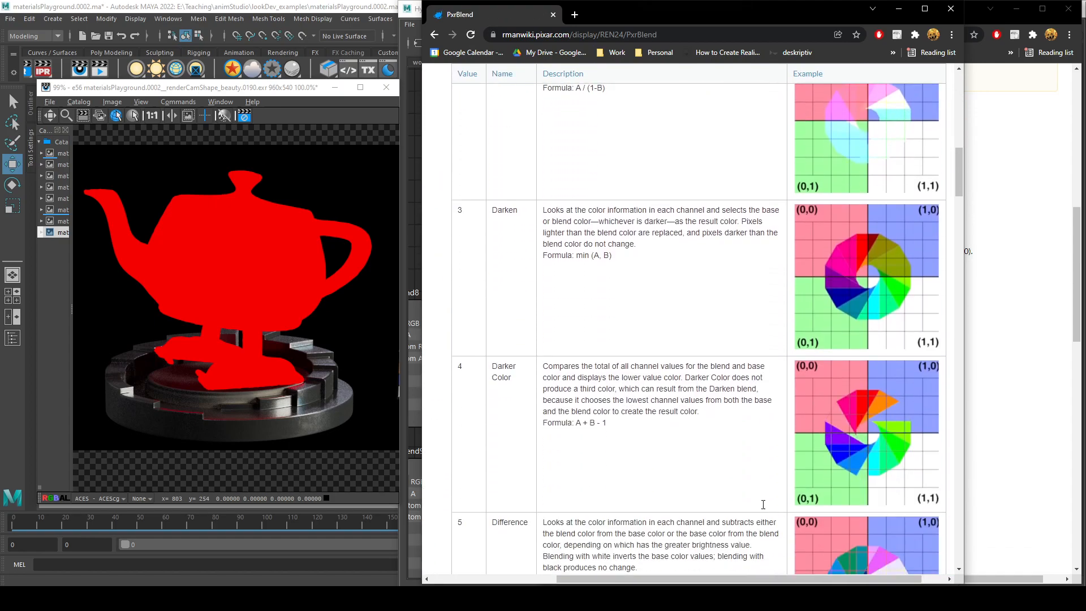
scroll(714, 396, "down", 12)
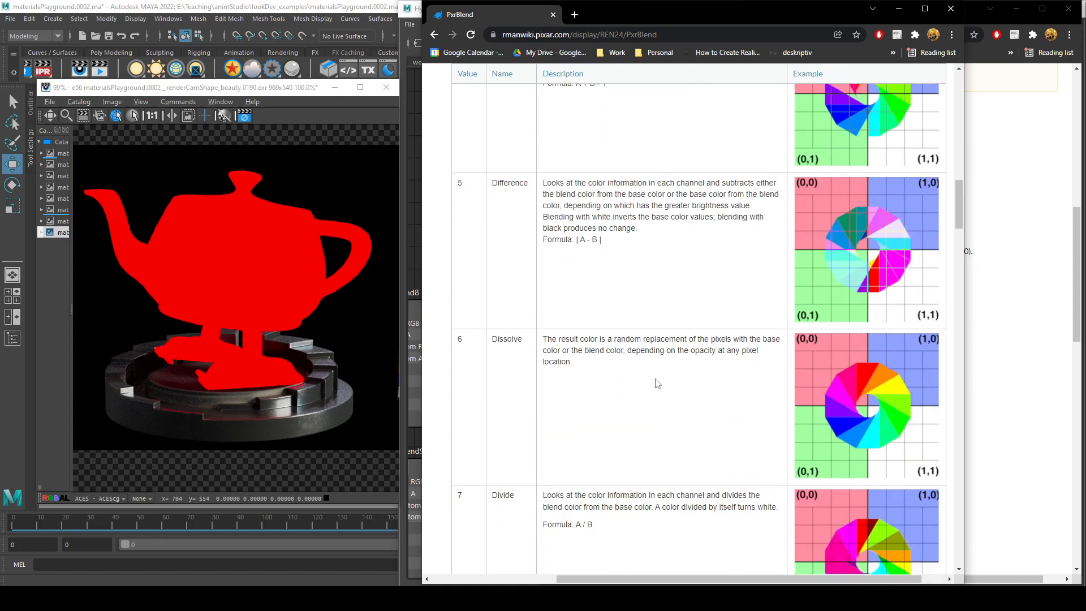
scroll(714, 396, "down", 3)
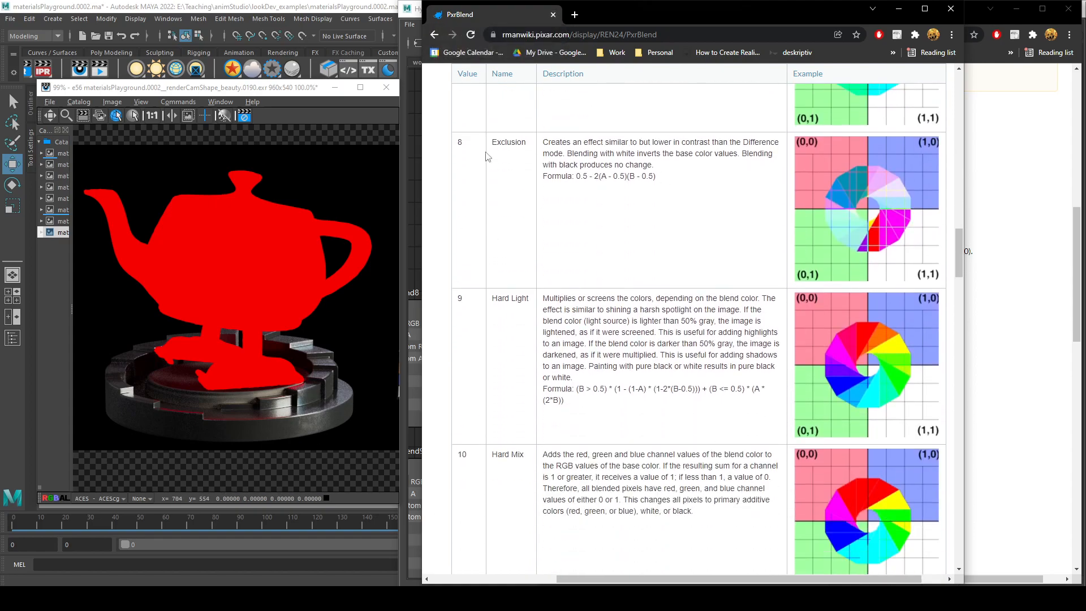
- Close the PxrBlend documentation and return to Hypershade to view PxrBlend10 within the wood2 graph
left_click(554, 14)
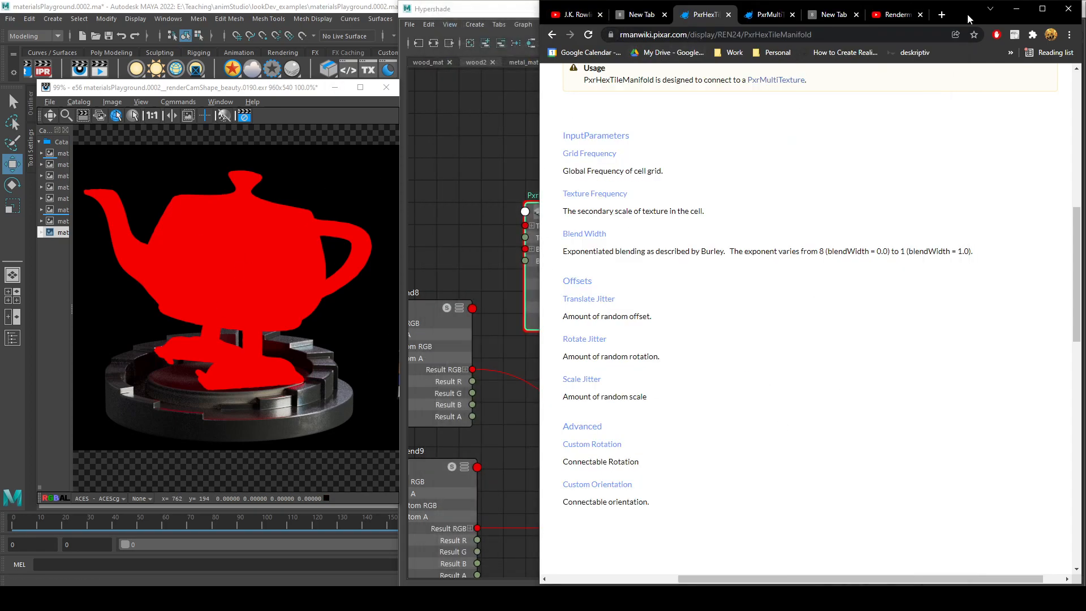
key("alt+Tab")
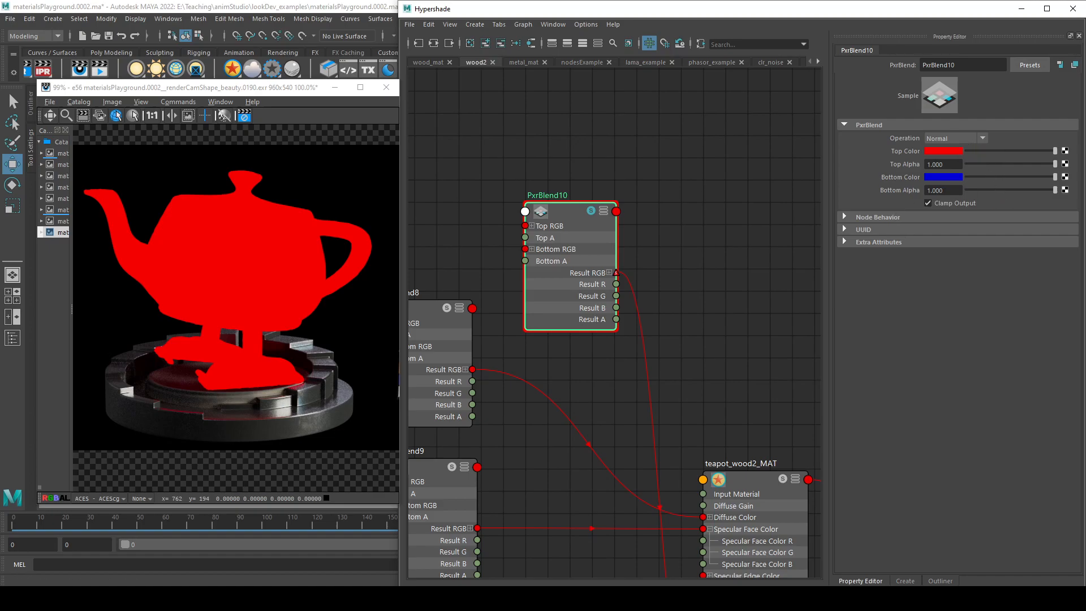
scroll(613, 322, "down", 2)
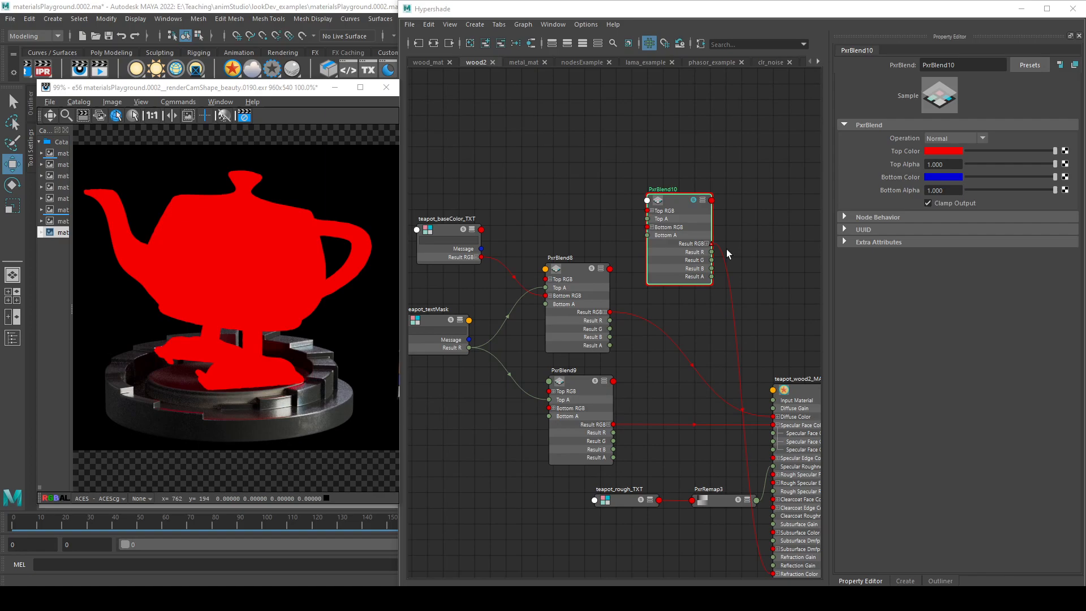
key("f")
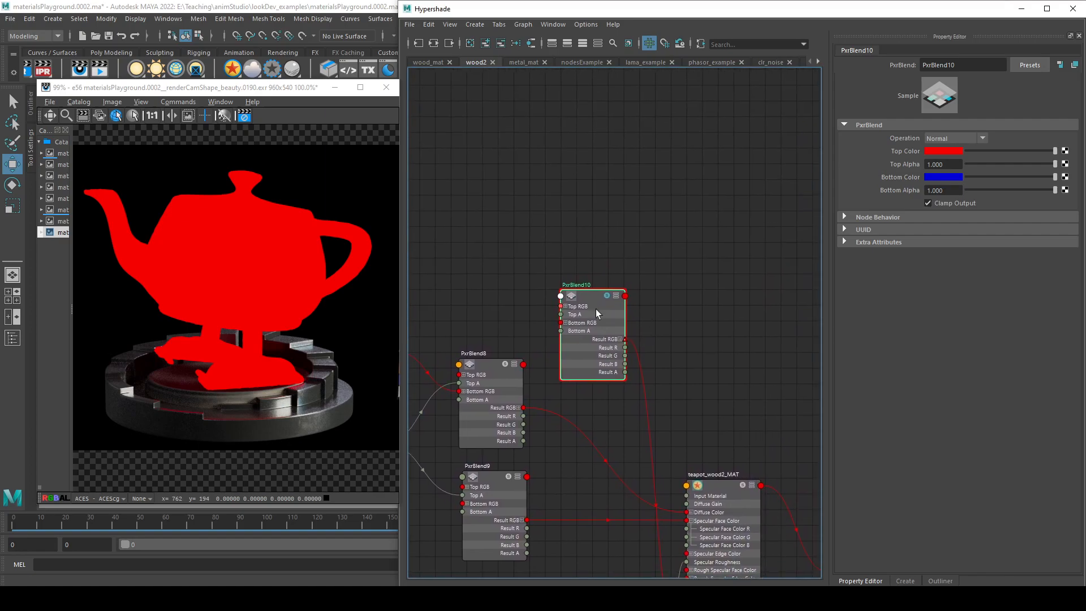
- Move PxrBlend10 into the clear space above PxrBlend8 and the teapot_wood2_MAT node
left_click_drag(612, 292, 610, 257)
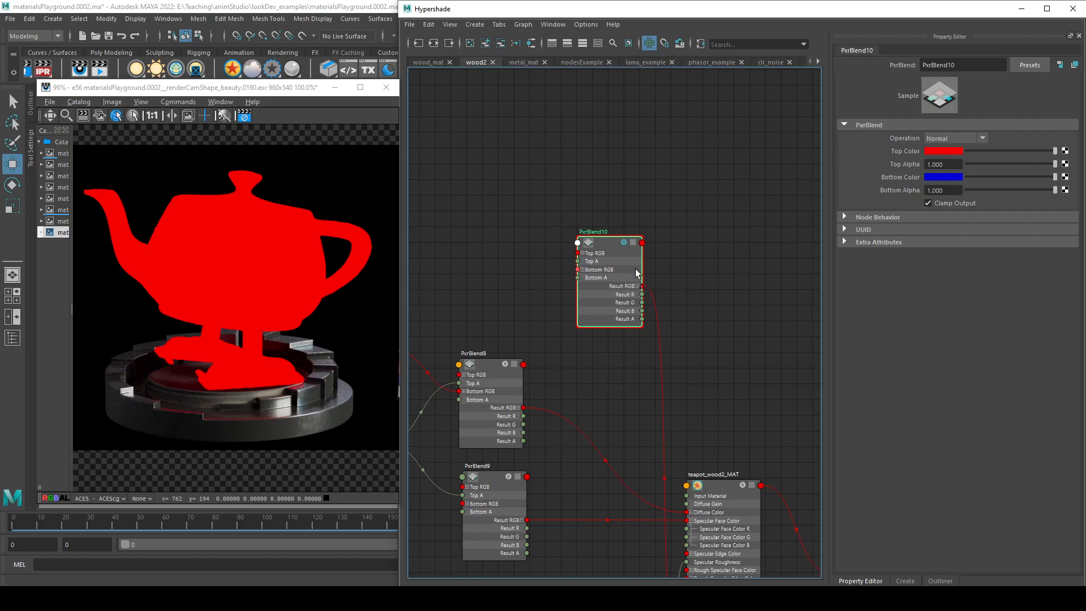
scroll(660, 304, "up", 5)
middle_click_drag(659, 260, 813, 312, "alt")
scroll(735, 317, "down", 3)
left_click_drag(735, 242, 734, 166)
middle_click_drag(718, 270, 633, 445, "alt")
left_click_drag(631, 365, 674, 299)
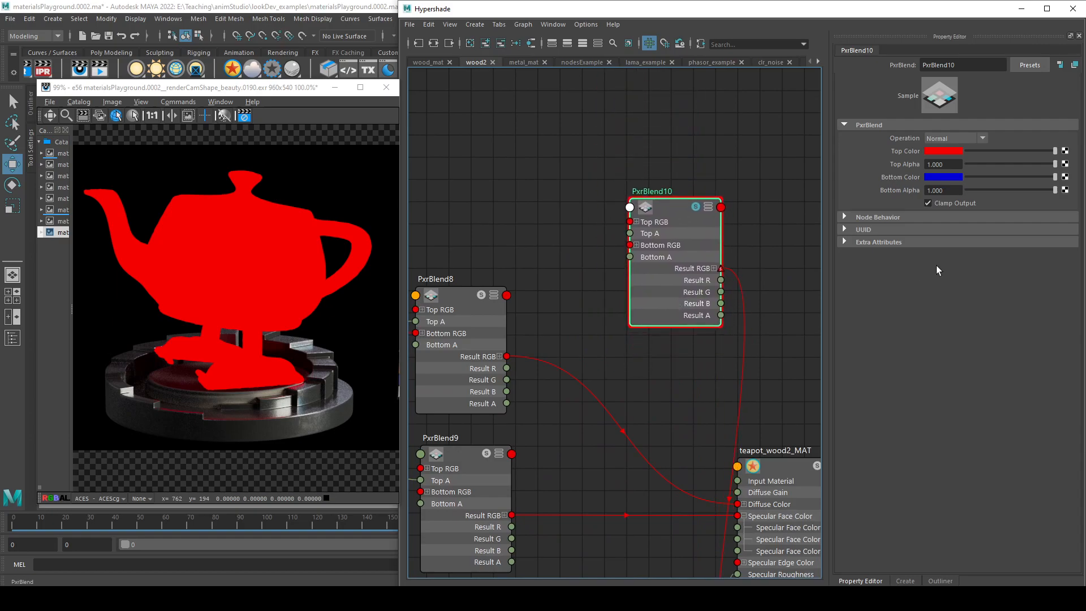
left_click_drag(647, 203, 637, 193)
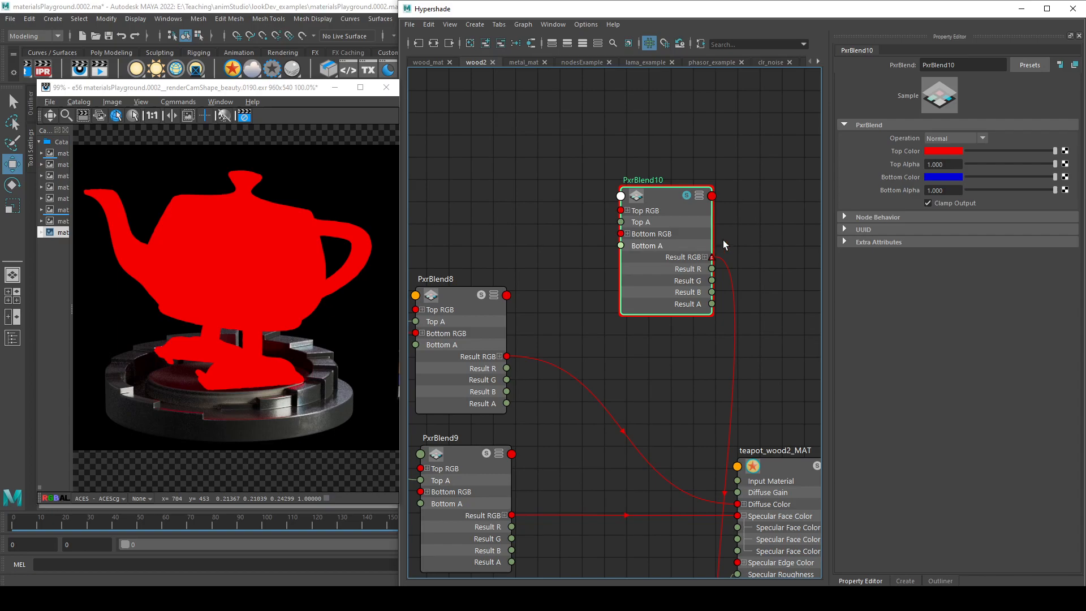
- Look through the blend operations offered for PxrBlend10, from Hue to Vivid Light, without picking a new one
left_click(949, 152)
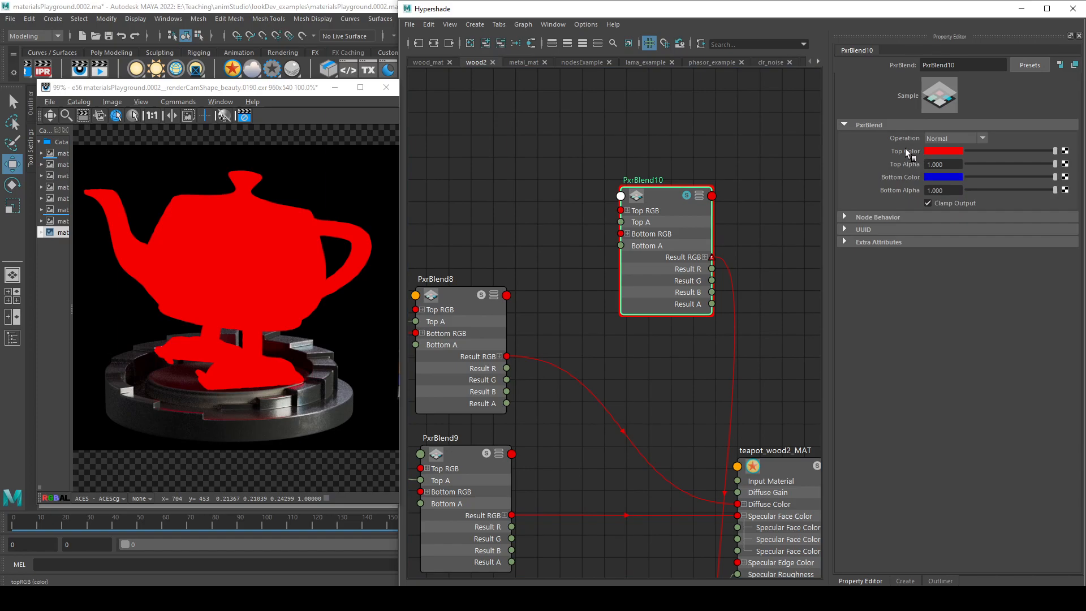
left_click(968, 137)
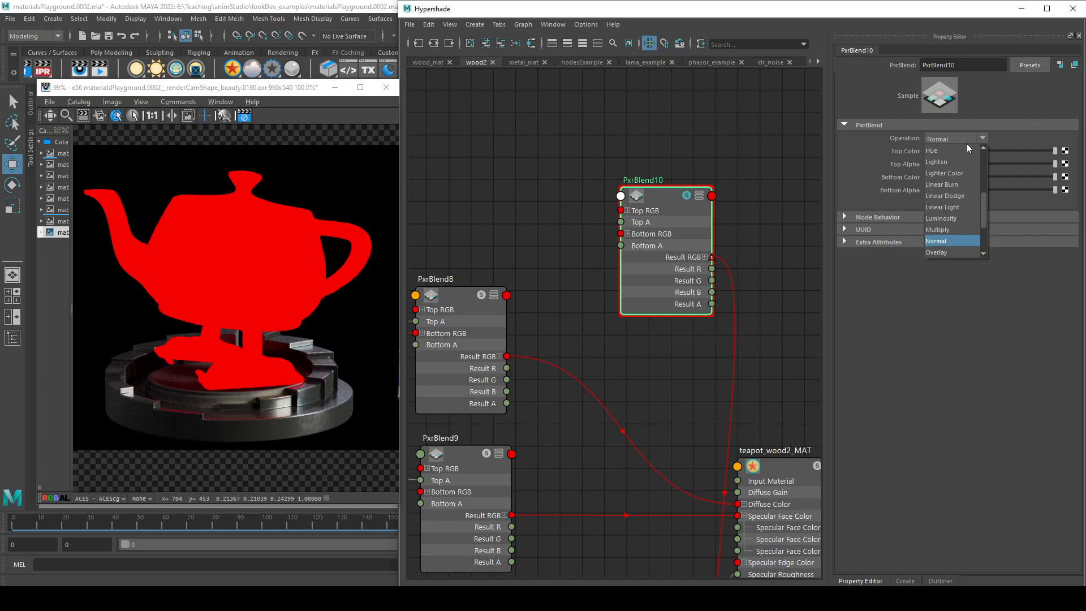
scroll(952, 209, "down", 4)
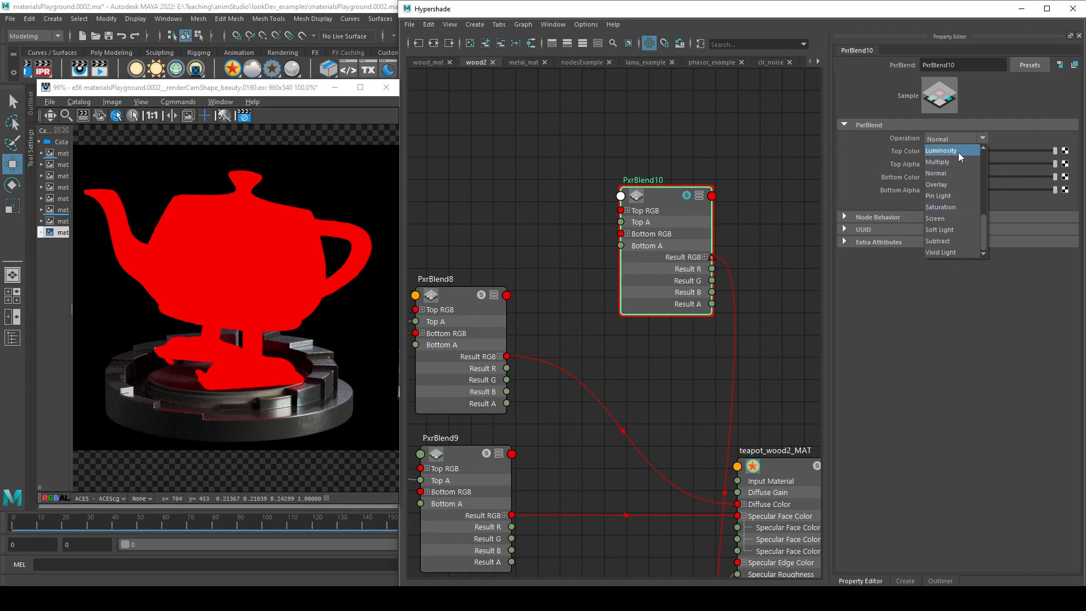
left_click(973, 373)
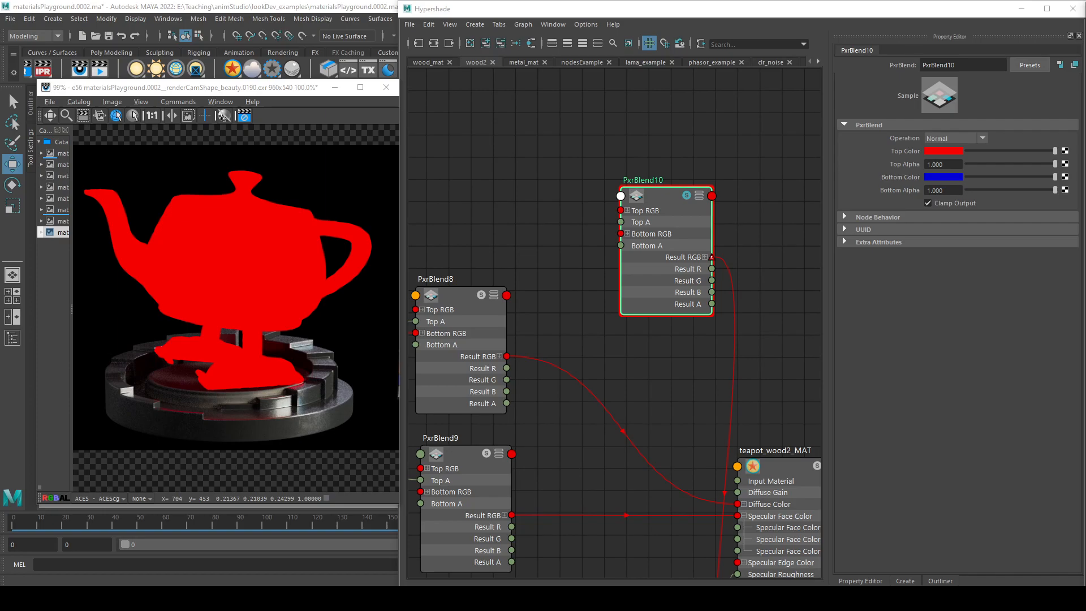
- Bring up the PxrBlend documentation in the browser, read the blend mode descriptions through Lighten, and close it
left_click_drag(1085, 169, 784, 61)
scroll(901, 419, "down", 4)
scroll(901, 419, "down", 15)
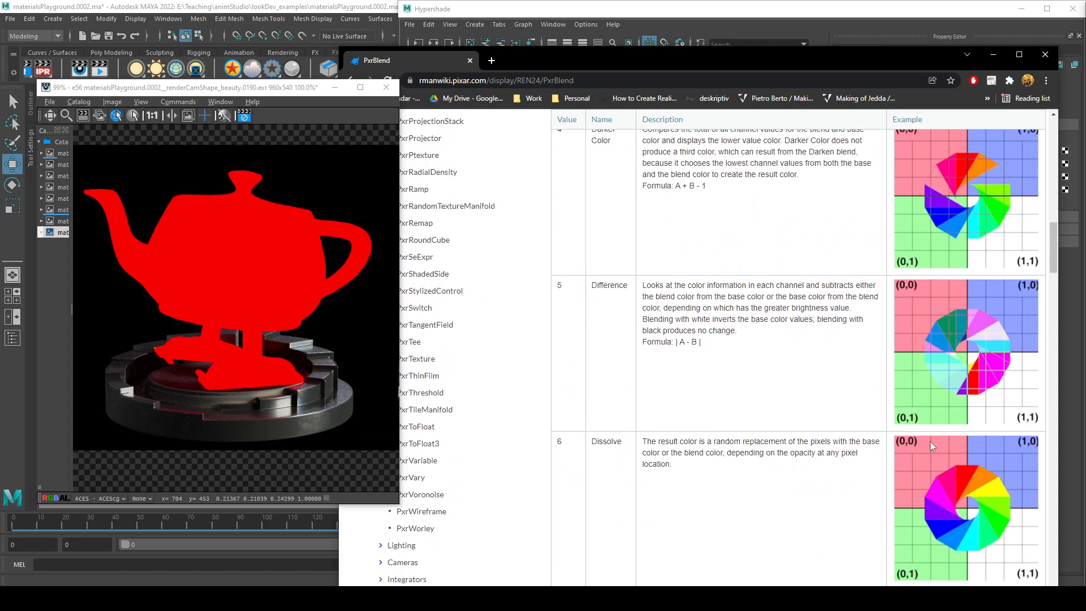
scroll(905, 441, "down", 6)
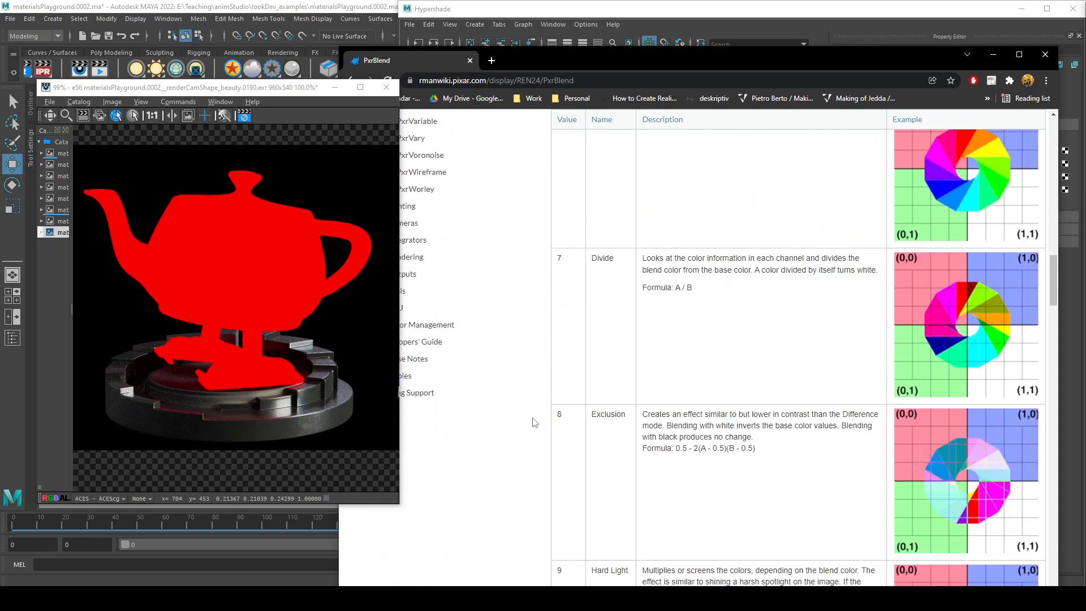
scroll(842, 391, "down", 4)
scroll(862, 274, "down", 5)
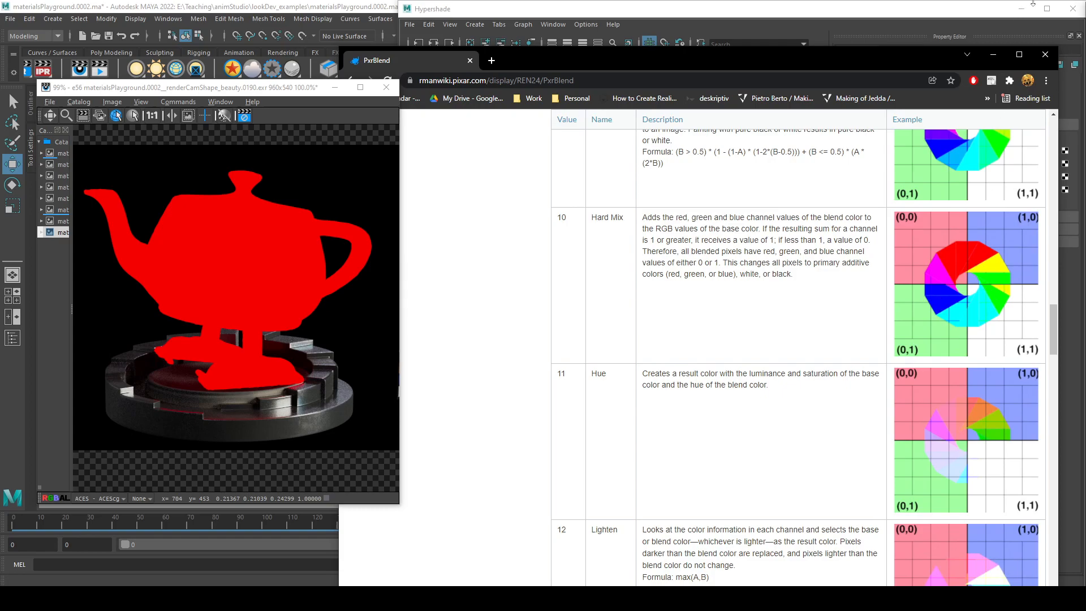
left_click(1045, 55)
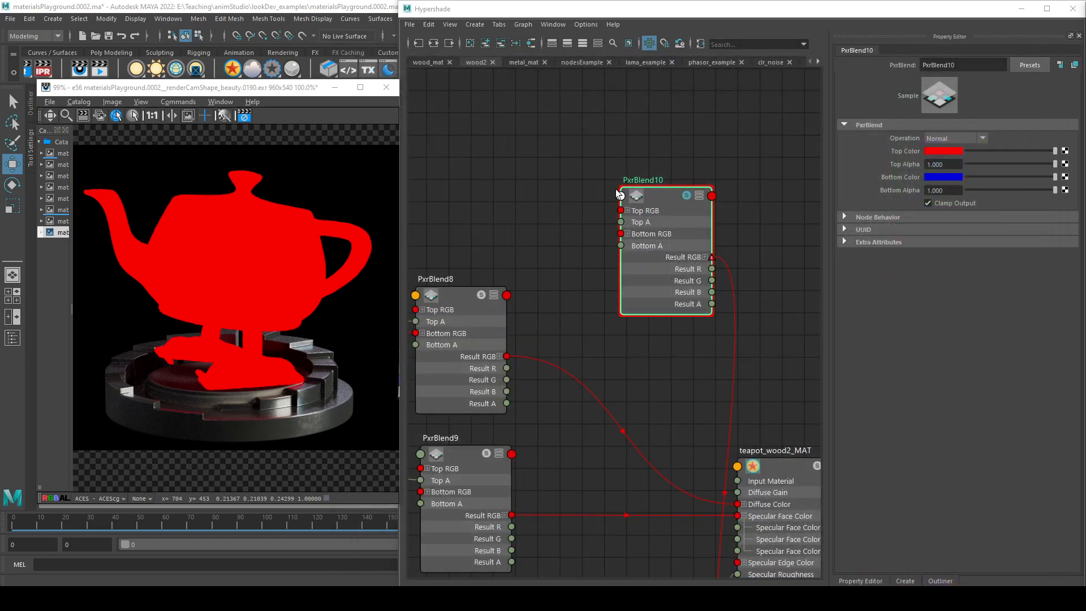
- Move PxrBlend10 farther away from PxrBlend8 and keep its PxrBlend attributes expanded for editing
left_click_drag(664, 193, 611, 139)
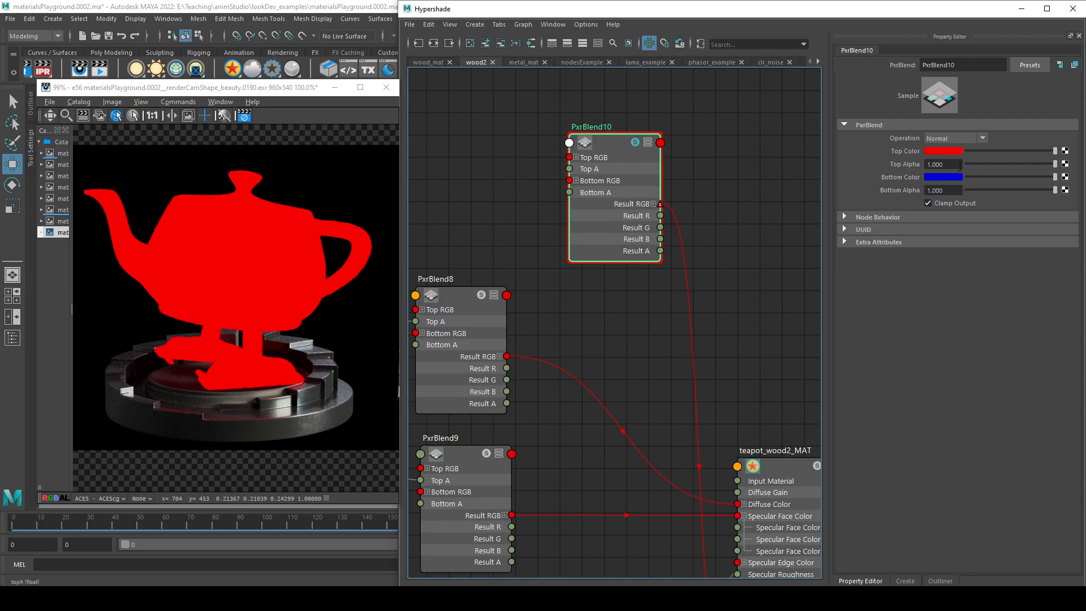
middle_click_drag(707, 208, 751, 283, "alt")
left_click_drag(661, 220, 643, 154)
middle_click_drag(746, 203, 682, 211, "alt")
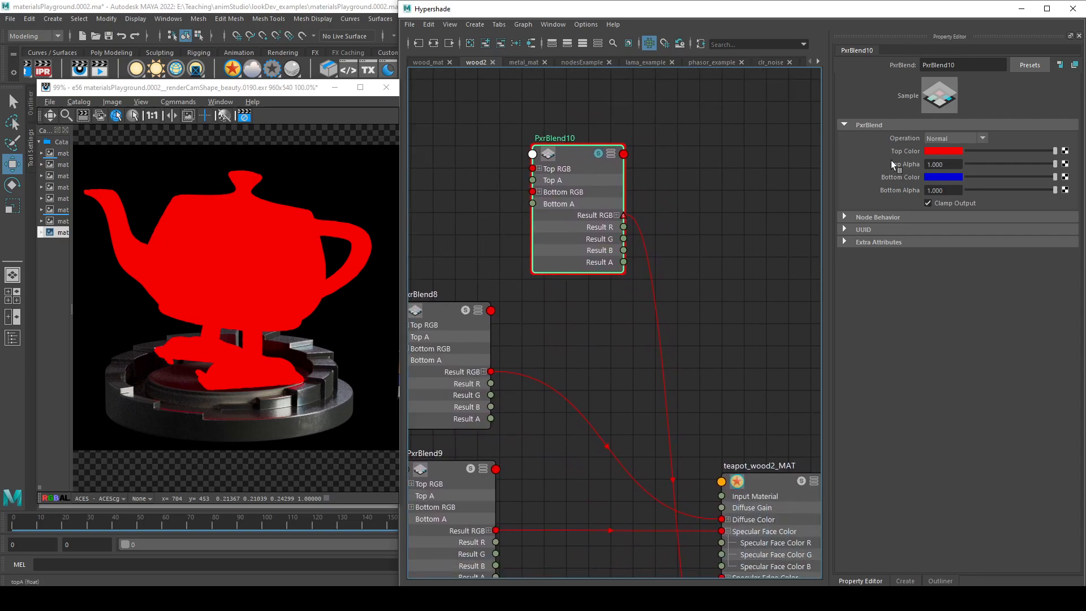
left_click(970, 138)
left_click(973, 126)
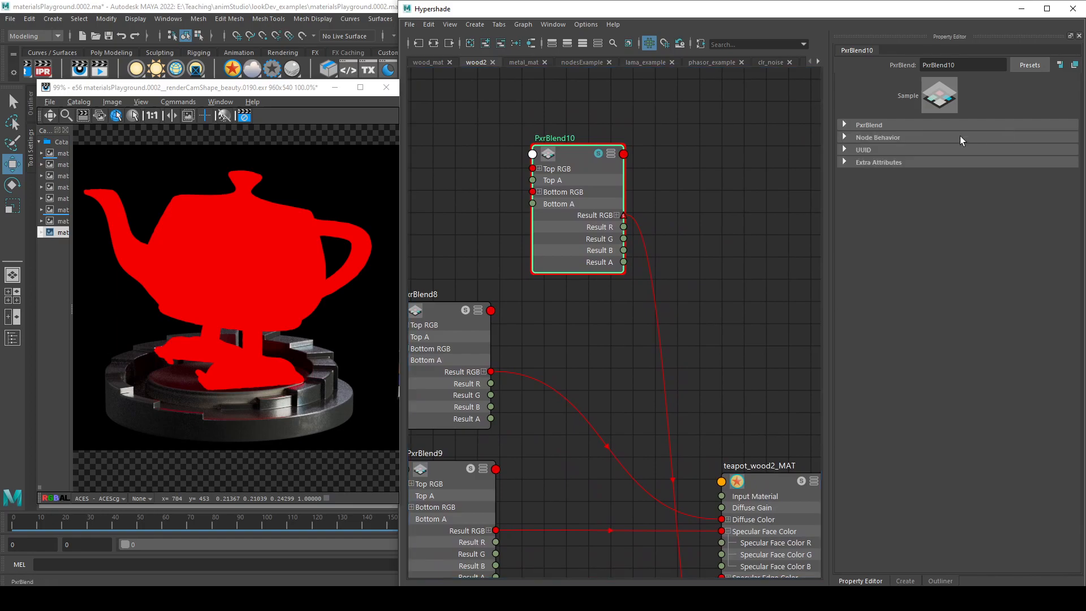
left_click(893, 125)
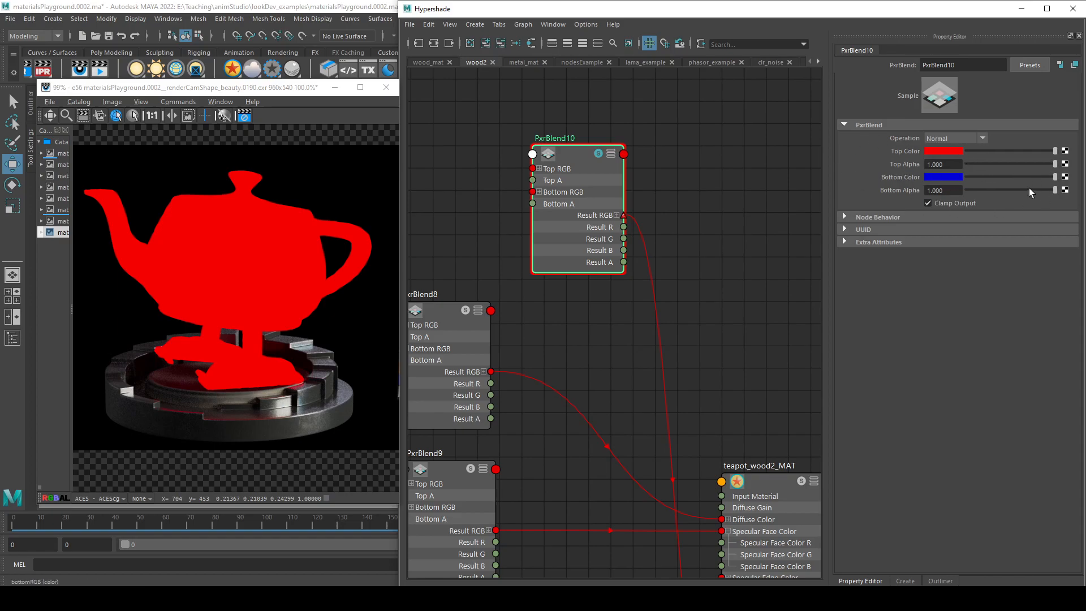
- Test PxrBlend10's Top Alpha at 0.882 and 0.484 in the live render, restoring it to 1.000 each time
mouse_move(1056, 165)
left_mouse_down()
mouse_move(944, 164)
mouse_move(1043, 163)
left_mouse_up()
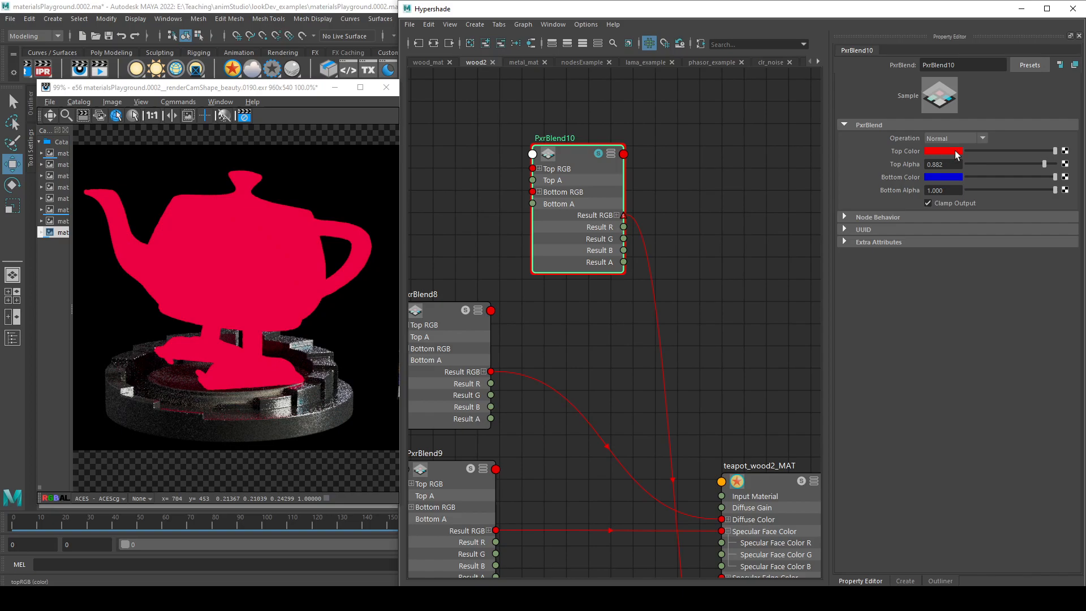
mouse_move(1043, 164)
left_mouse_down()
mouse_move(1016, 162)
mouse_move(1060, 163)
left_mouse_up()
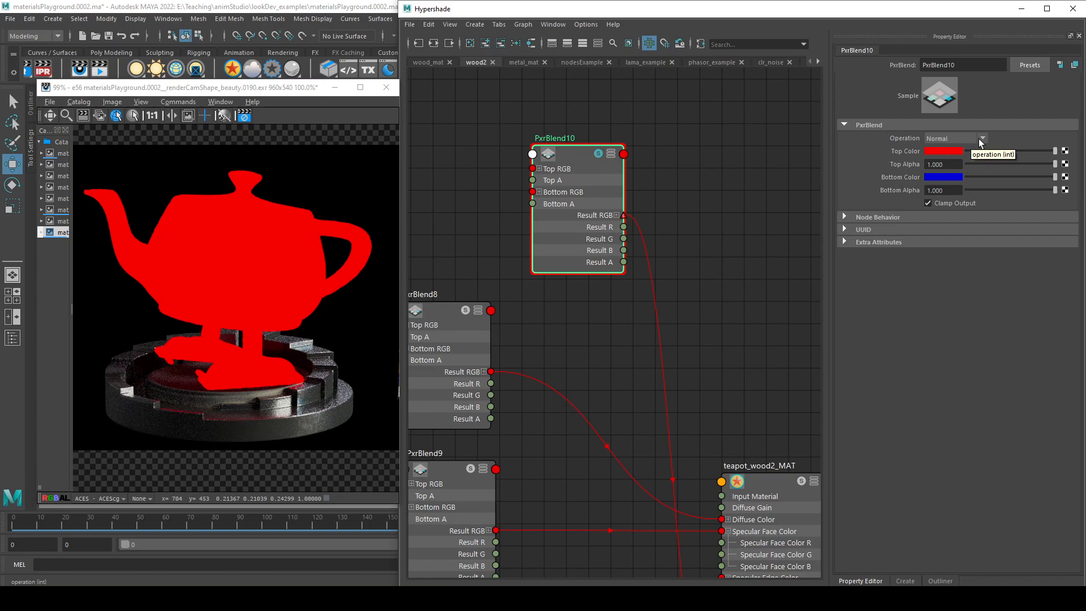
left_click_drag(1053, 163, 1010, 164)
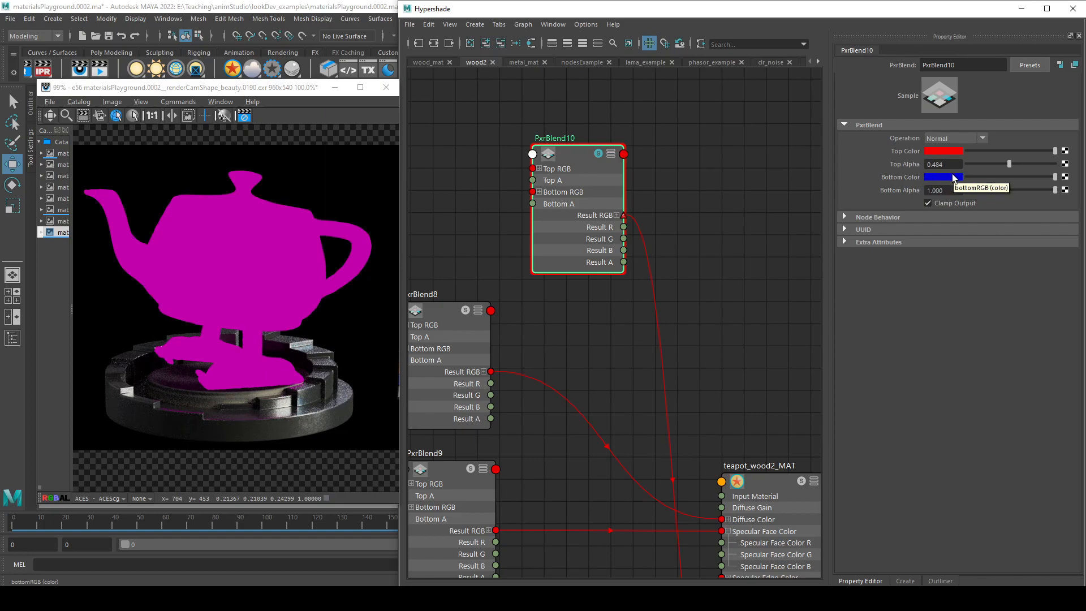
left_click_drag(1011, 164, 1056, 164)
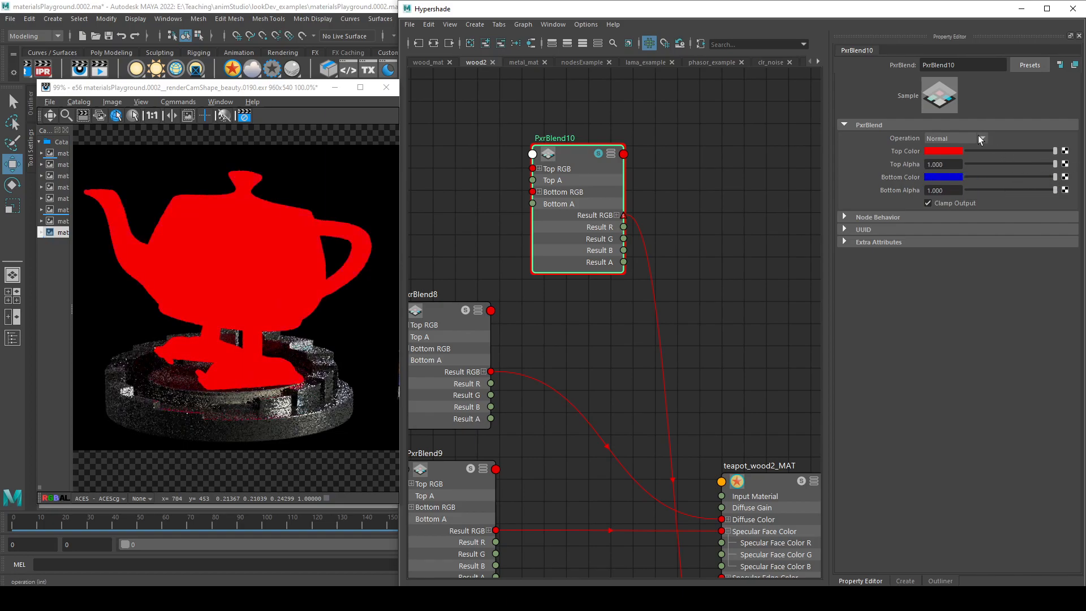
- Set PxrBlend10's operation to Screen and vary its Top Alpha in the live render, returning it to 1.000
left_click(973, 139)
left_click(948, 217)
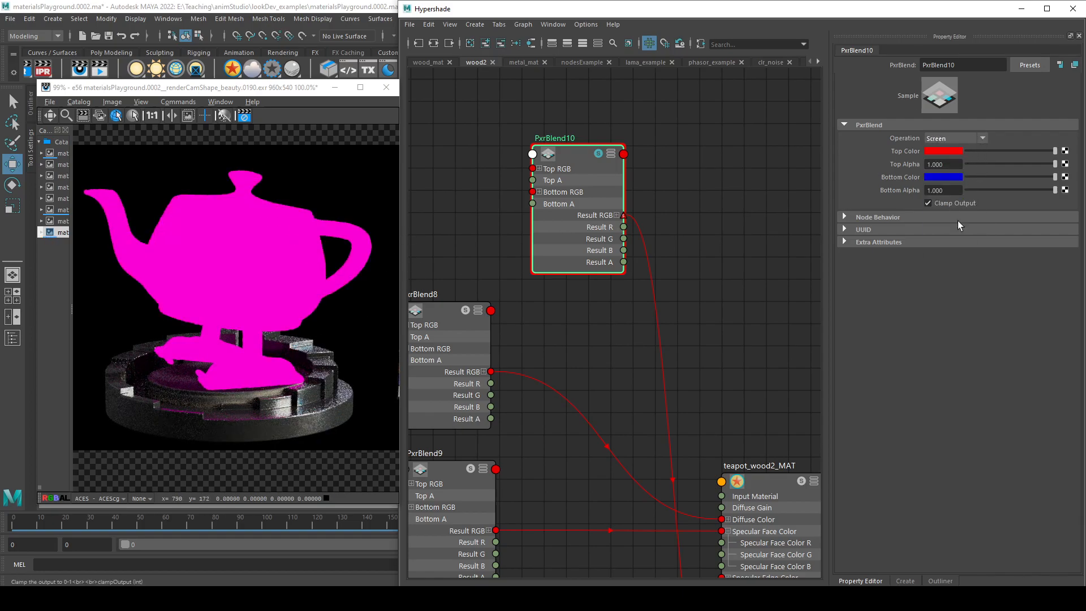
left_click_drag(1056, 164, 1006, 165)
left_click_drag(1000, 164, 1080, 167)
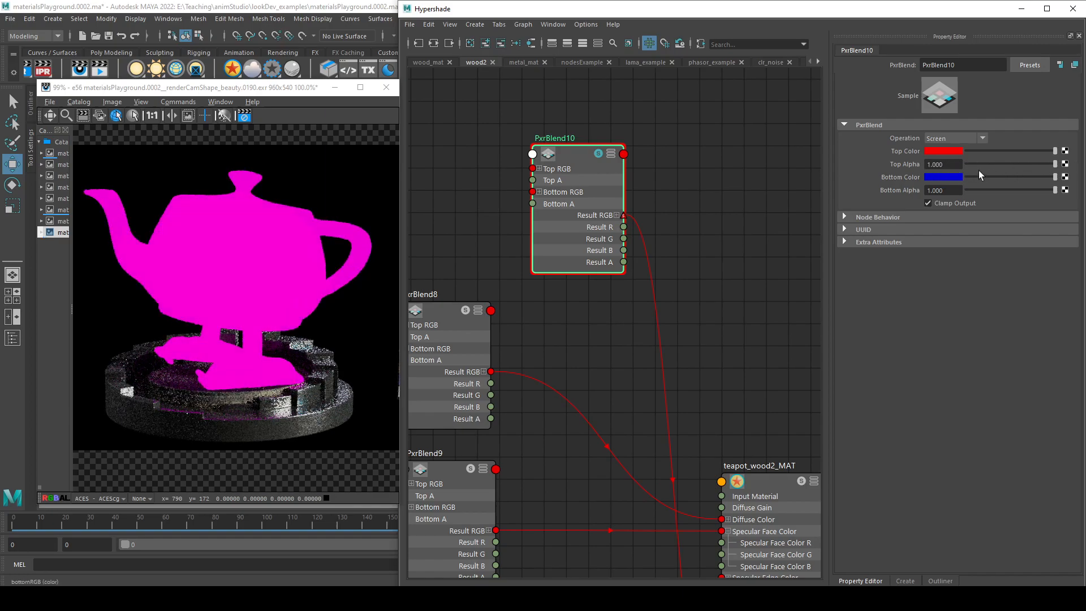
- Set PxrBlend10's operation to Multiply and test a lower Top Alpha, ending at 1.000
left_click(981, 138)
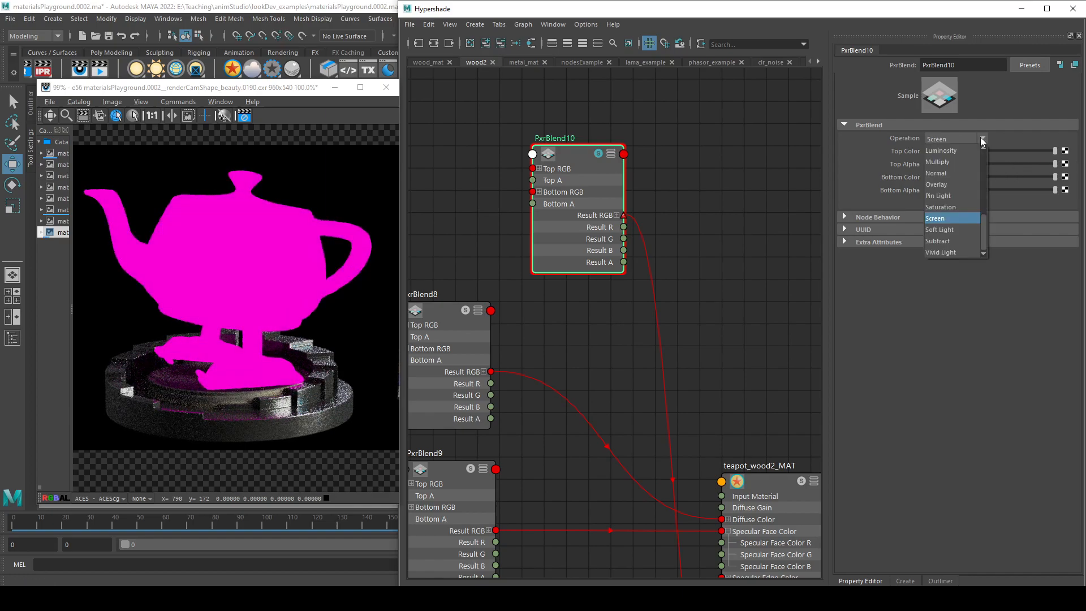
left_click(952, 163)
left_click_drag(1056, 164, 942, 161)
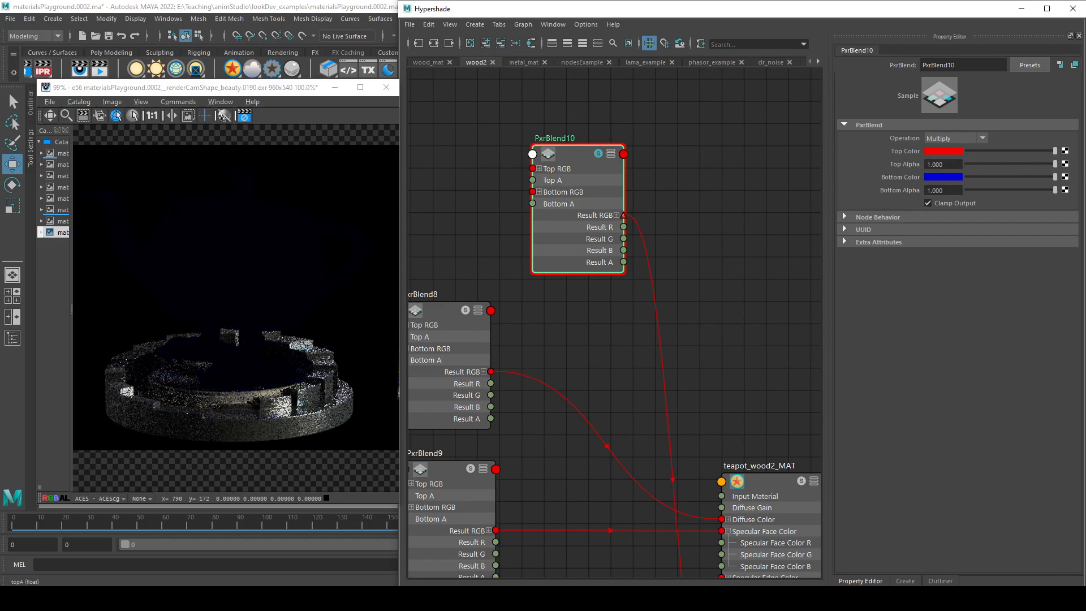
- Review the remaining blend operations and set PxrBlend10's operation back to Normal
left_click(983, 138)
scroll(959, 157, "down", 4)
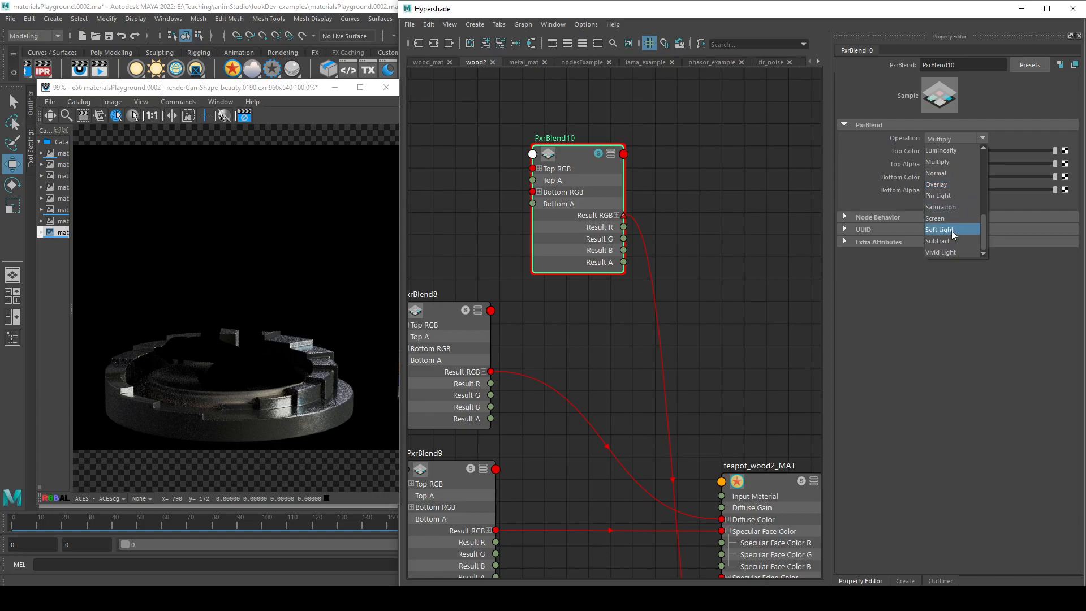
scroll(952, 223, "up", 3)
left_click(948, 206)
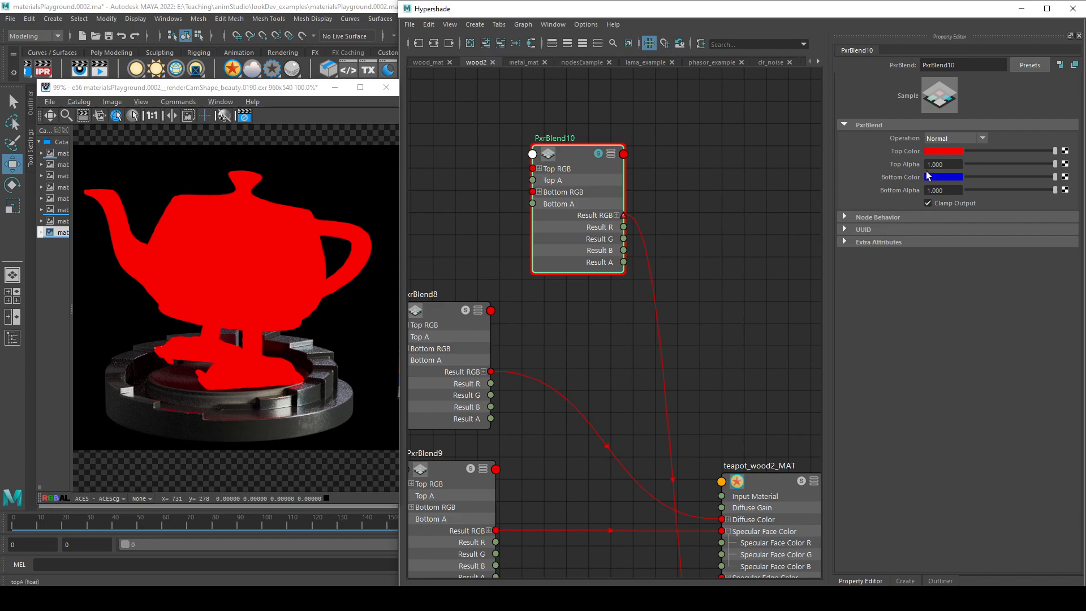
- Delete PxrBlend10 and its outgoing connection from the wood2 graph
middle_click_drag(690, 266, 778, 228, "alt")
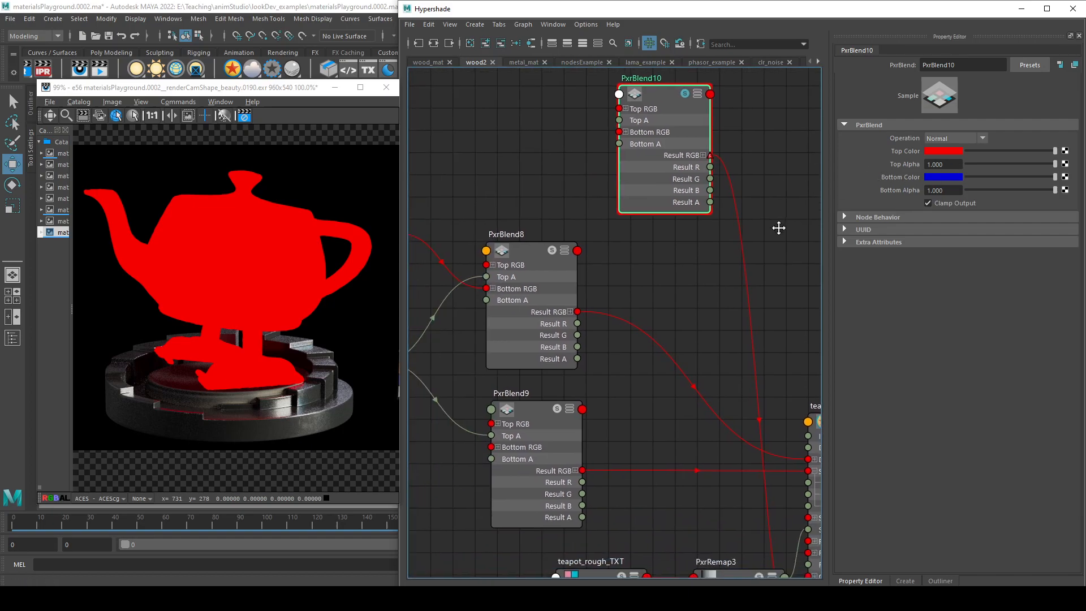
left_click(732, 207)
key("Delete")
left_click(660, 177)
key("Delete")
- Solo teapot_textMask to inspect the text mask in the live render, and restore the full material view
middle_click_drag(647, 256, 727, 184, "alt")
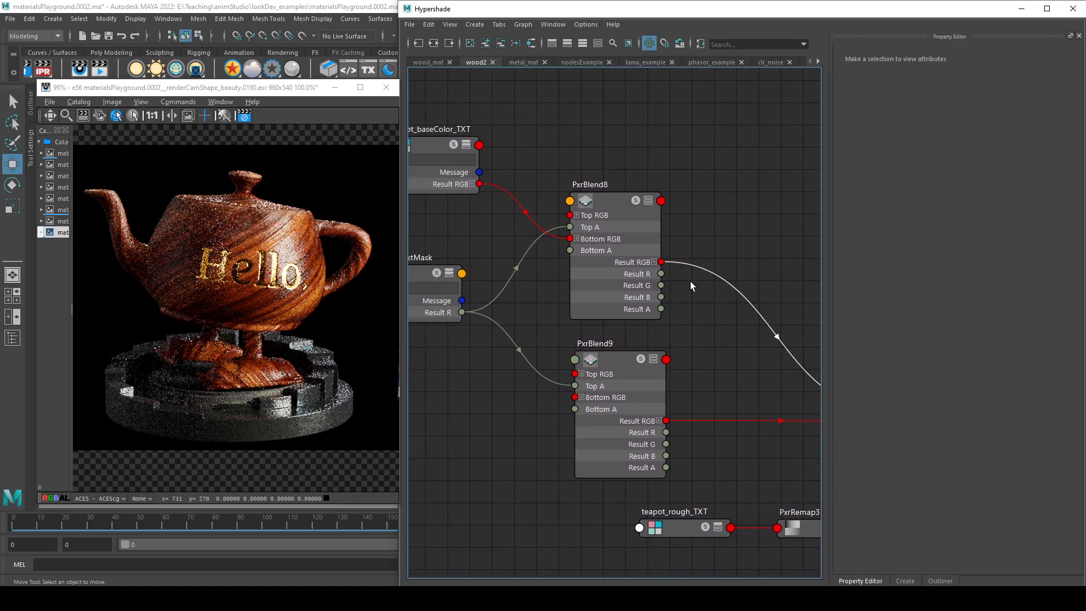
middle_click_drag(471, 403, 589, 354, "alt")
scroll(623, 430, "down", 2)
middle_click_drag(623, 429, 650, 470, "alt")
scroll(542, 315, "up", 5)
left_click(619, 268)
left_click(619, 268)
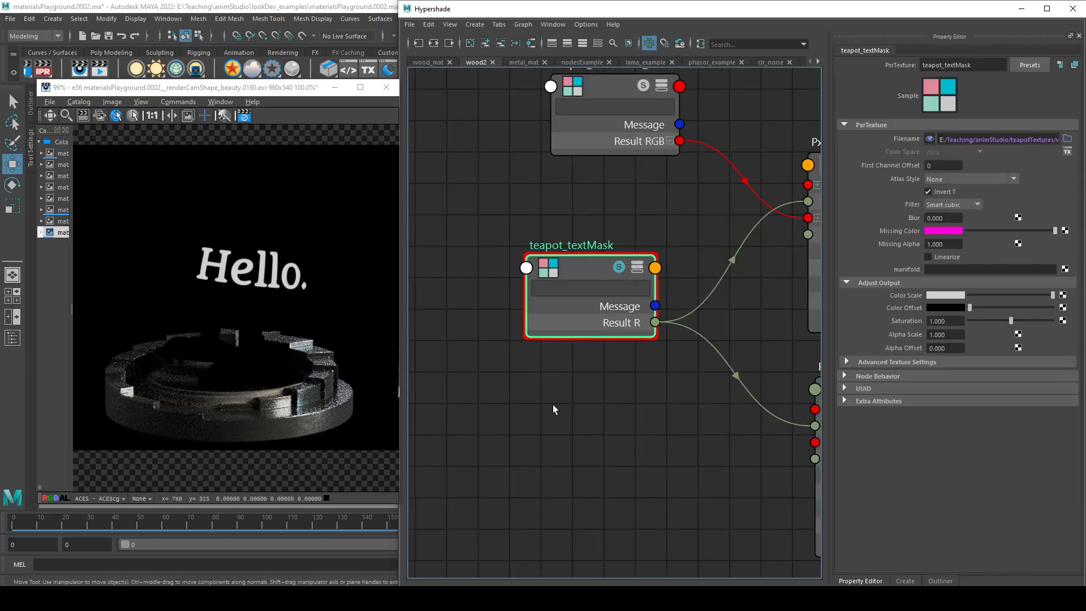
middle_click_drag(622, 409, 519, 458, "alt")
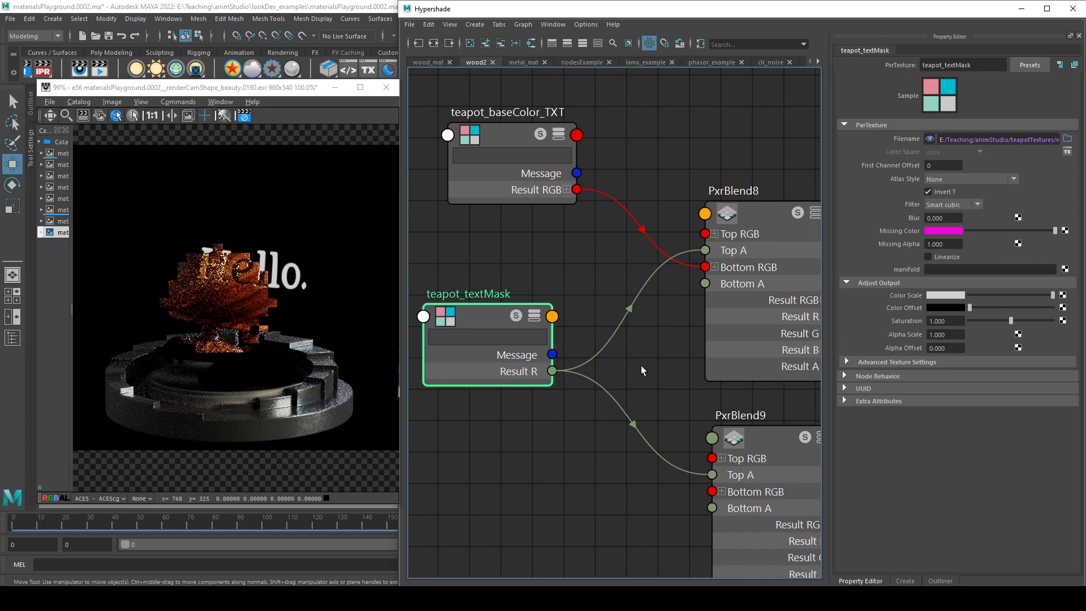
scroll(640, 365, "down", 3)
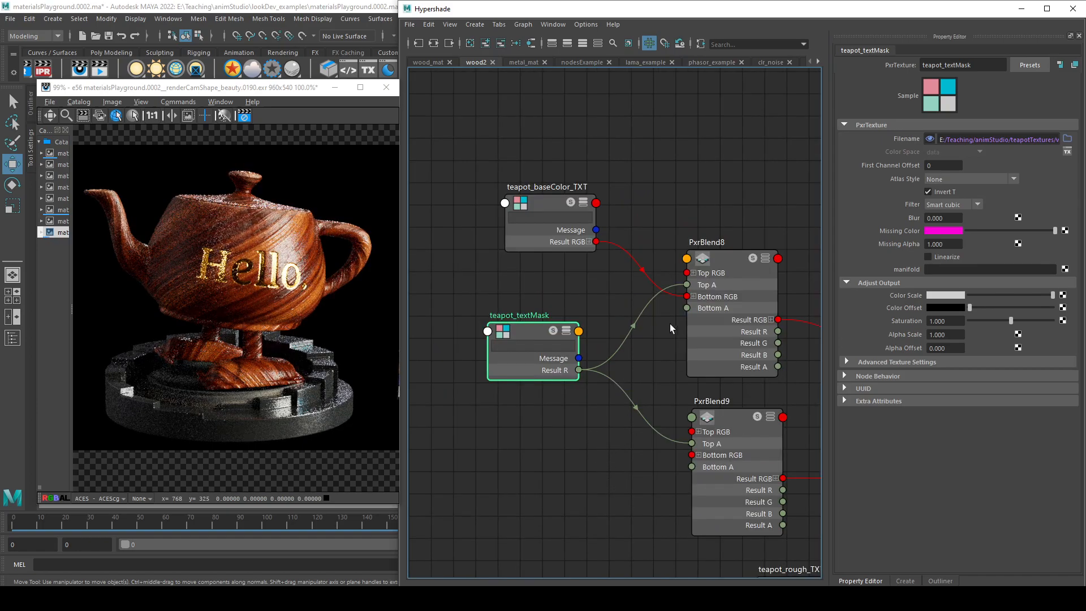
- Solo teapot_baseColor_TXT in the live render and move its node farther from teapot_textMask and PxrBlend8
middle_click_drag(663, 371, 601, 397, "alt")
left_click(509, 229)
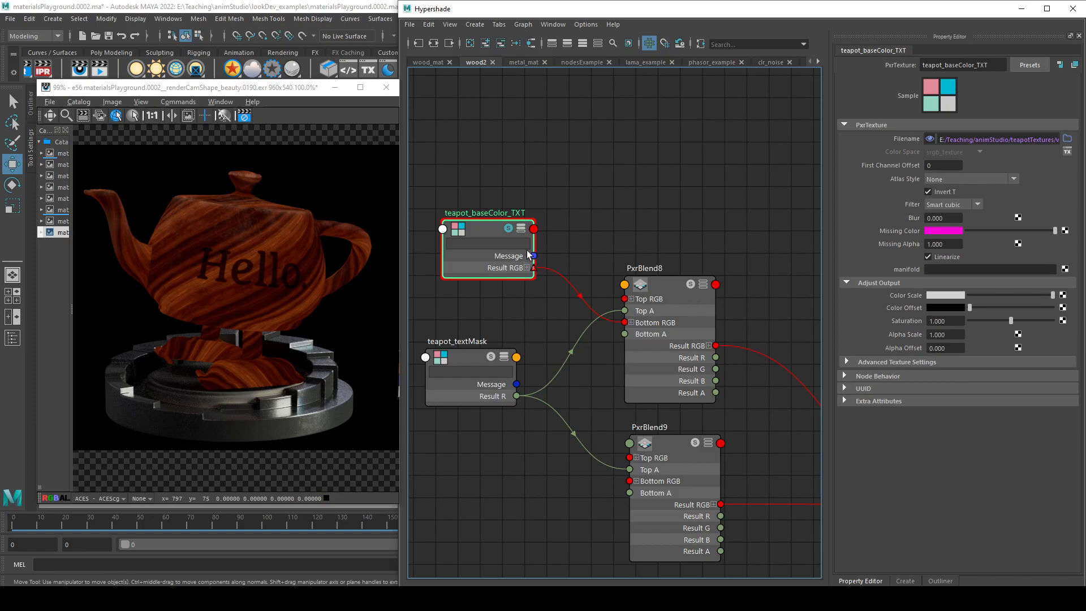
left_click_drag(488, 230, 465, 206)
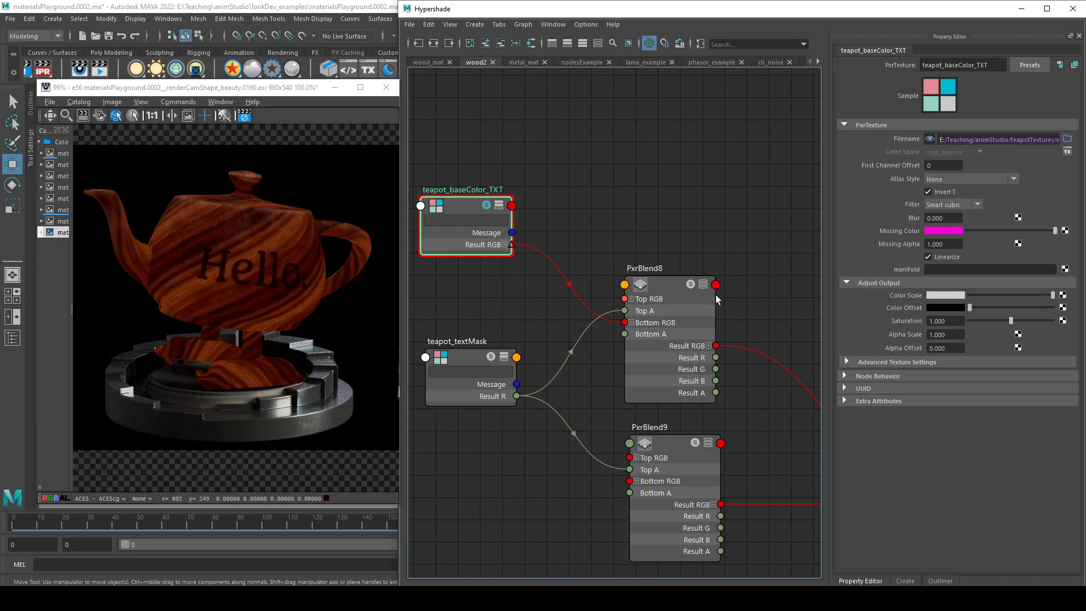
- Compare the soloed PxrBlend8 output with soloed teapot_baseColor_TXT, and display PxrBlend8's attributes
left_click(692, 284)
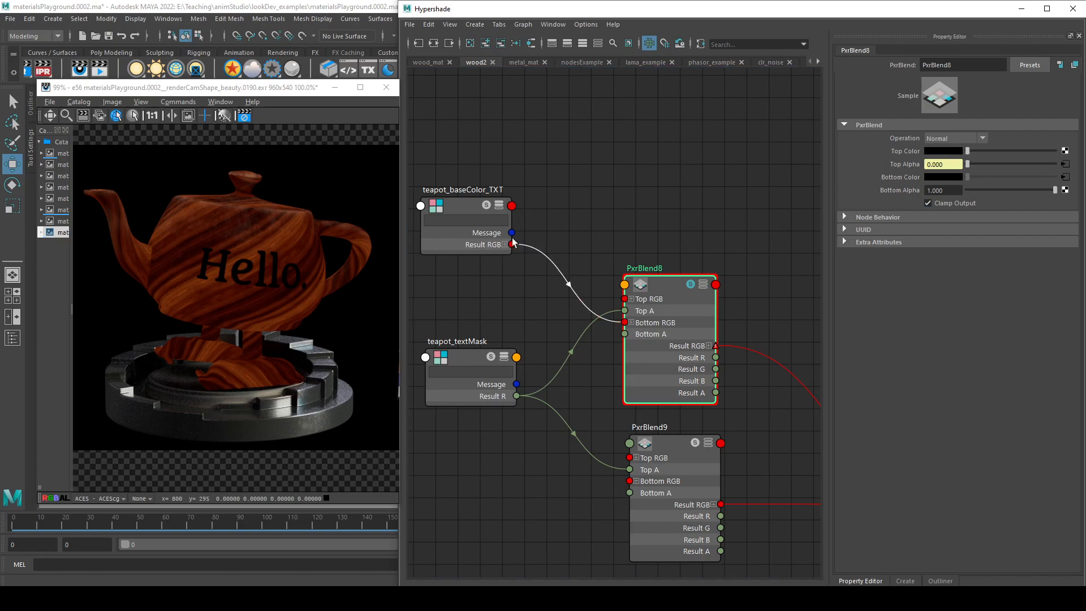
left_click(489, 211)
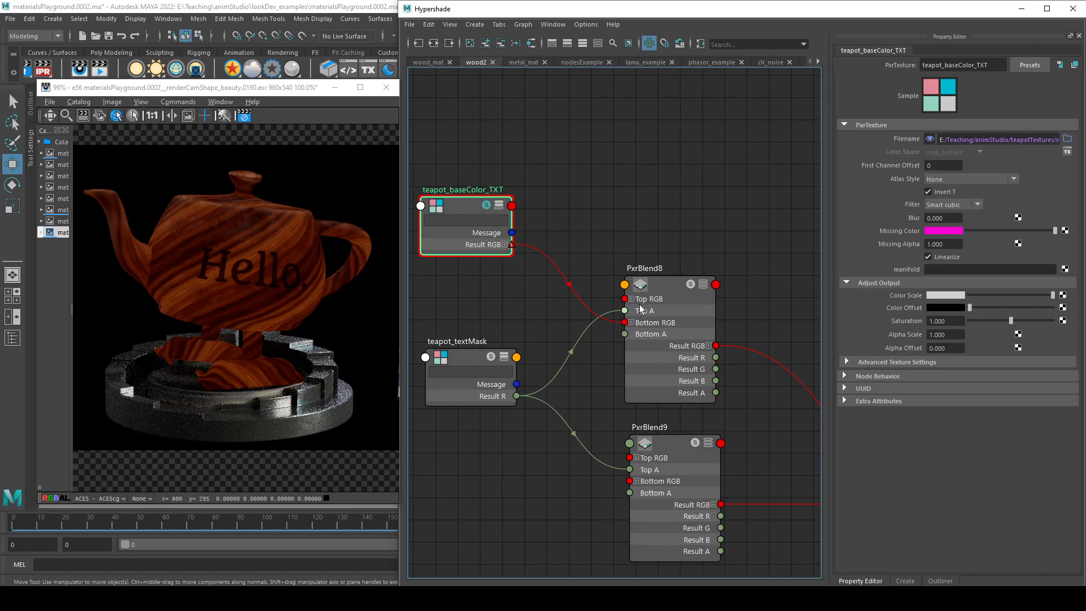
left_click(663, 304)
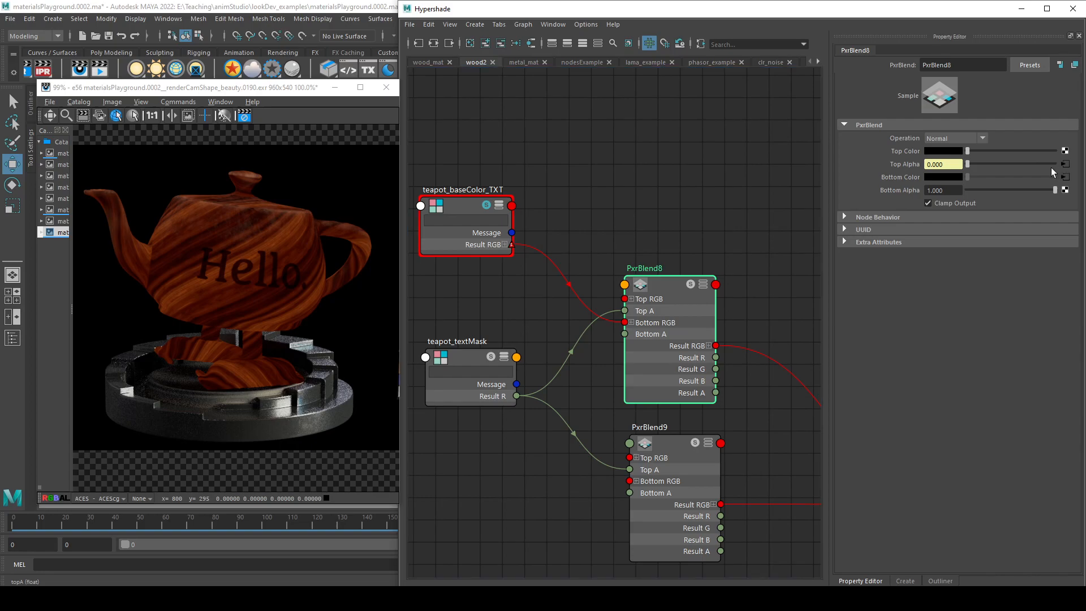
- Break teapot_textMask's connection to PxrBlend8's Top Alpha, and solo PxrBlend8 in the live render
right_click(918, 165)
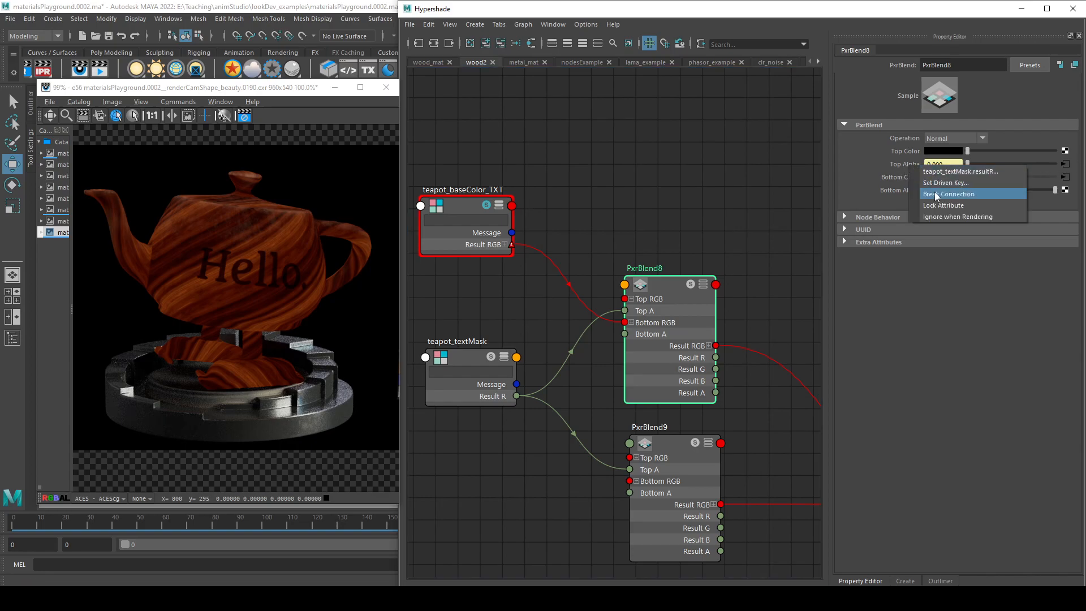
left_click(949, 195)
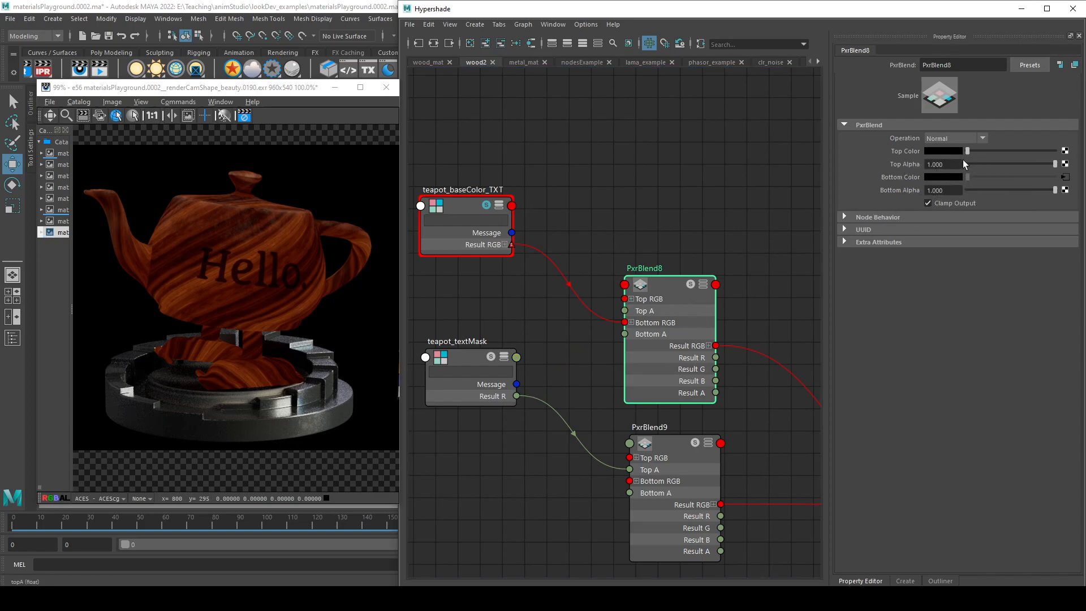
left_click(688, 287)
left_click(689, 284)
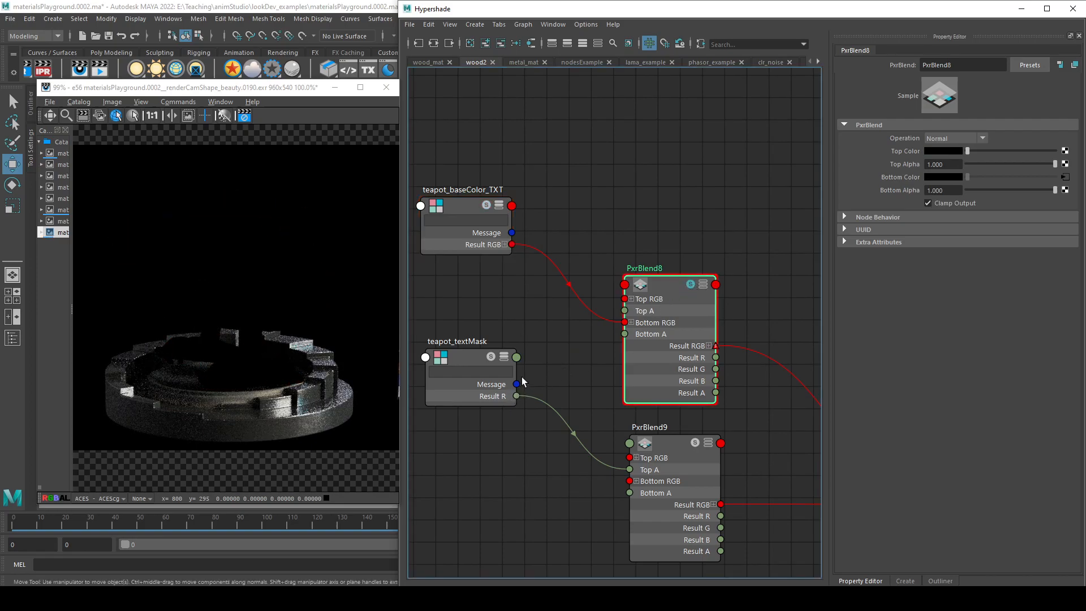
- Solo teapot_textMask, reconnect its Result R to PxrBlend8's Top A, and solo PxrBlend8 in the live render
left_click(491, 357)
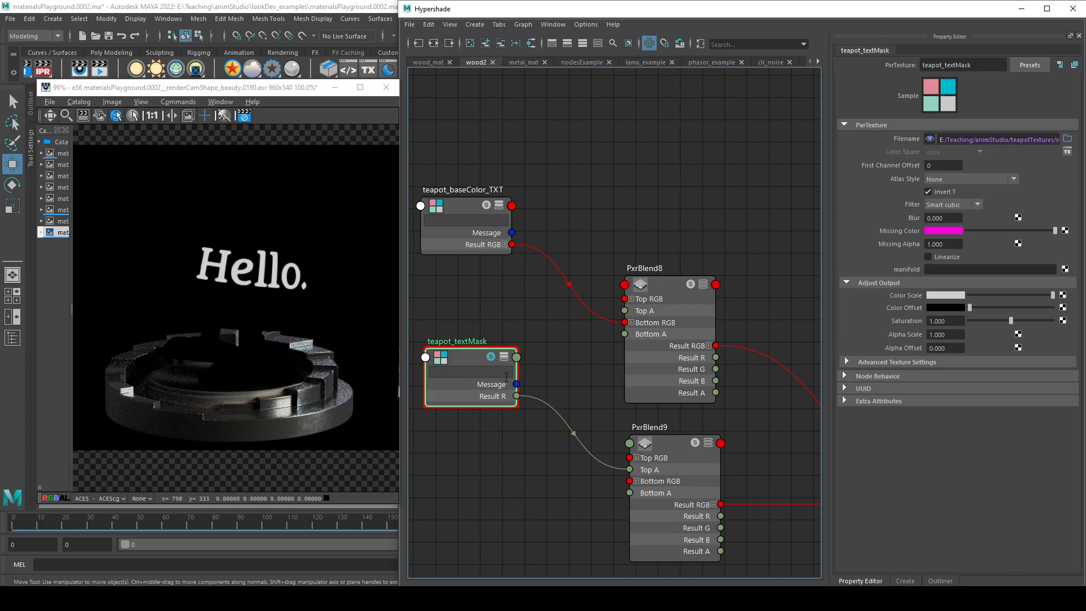
left_click_drag(516, 396, 626, 310)
left_click(684, 287)
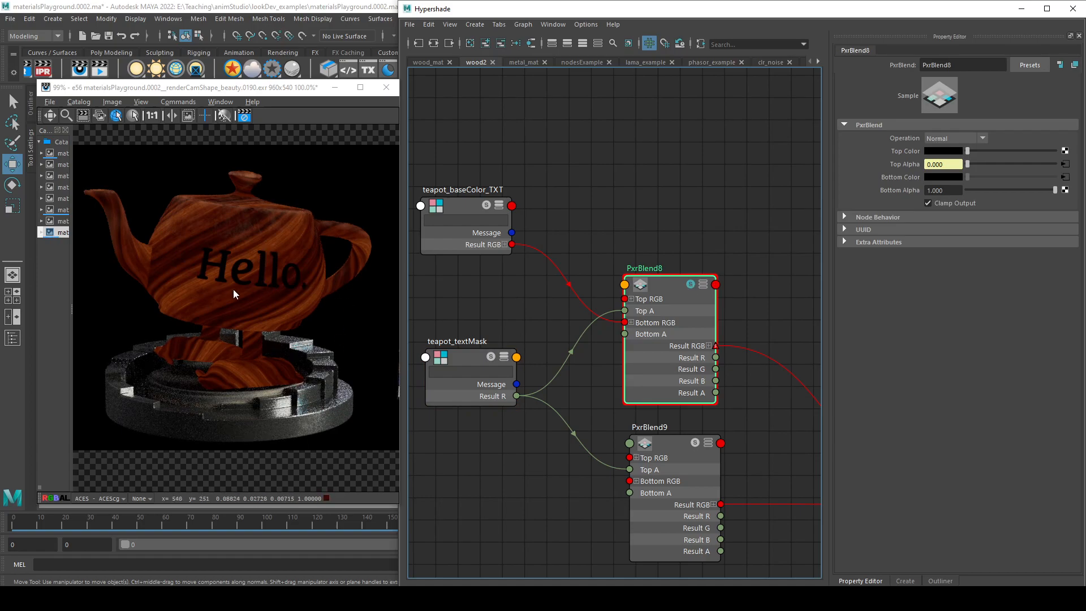
- Move the teapot_textMask node slightly farther from the two PxrBlend nodes and display PxrBlend8's attributes
middle_click_drag(757, 410, 609, 363, "alt")
scroll(611, 364, "down", 1)
middle_click_drag(610, 454, 721, 399, "alt")
scroll(628, 398, "up", 1)
middle_click_drag(545, 425, 610, 441, "alt")
mouse_move(512, 285)
left_mouse_down()
mouse_move(527, 290)
mouse_move(491, 289)
left_mouse_up()
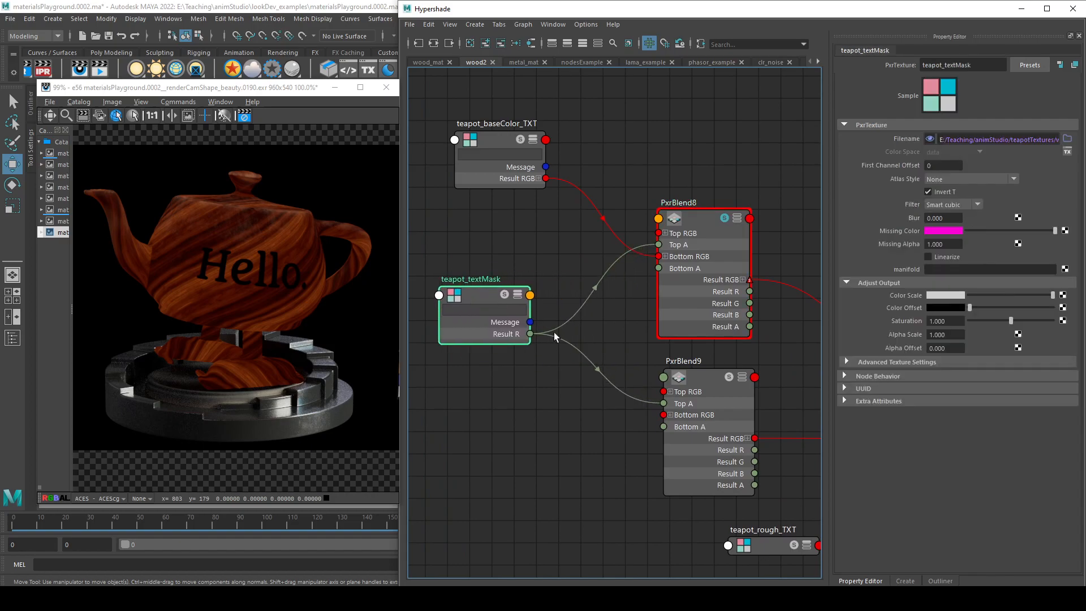
left_click(687, 263)
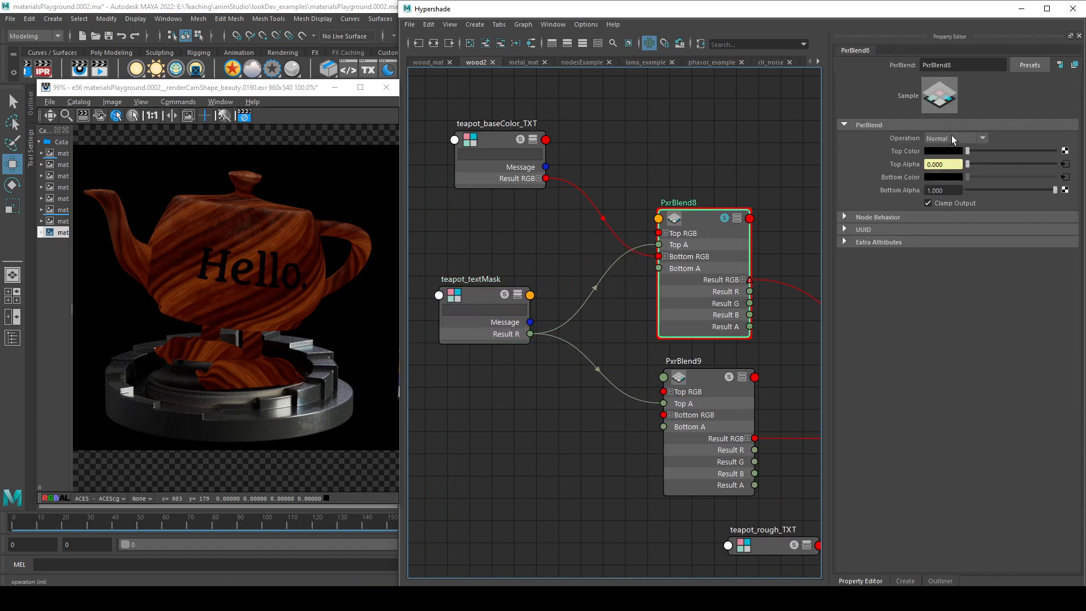
- Shift the PxrBlend9 node slightly in the wood2 graph and display its attributes
middle_click_drag(594, 521, 523, 415, "alt")
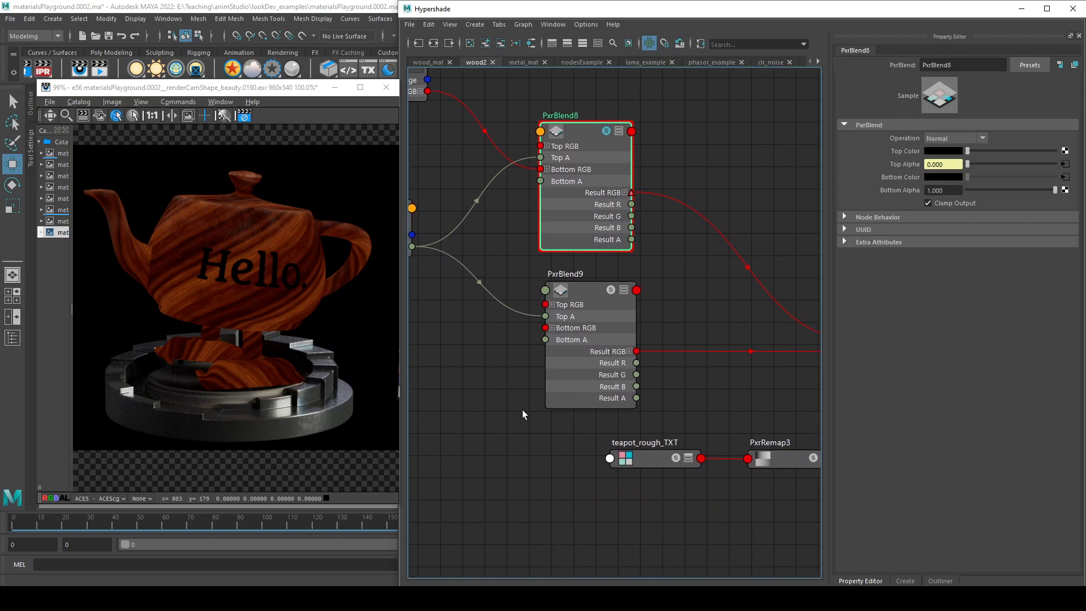
left_click_drag(586, 303, 577, 304)
mouse_move(742, 392)
middle_mouse_down("alt")
mouse_move(696, 381)
mouse_move(856, 393)
mouse_move(525, 346)
mouse_move(625, 354)
mouse_move(730, 404)
middle_mouse_up("alt")
left_click(650, 305)
middle_click_drag(597, 320, 731, 352, "alt")
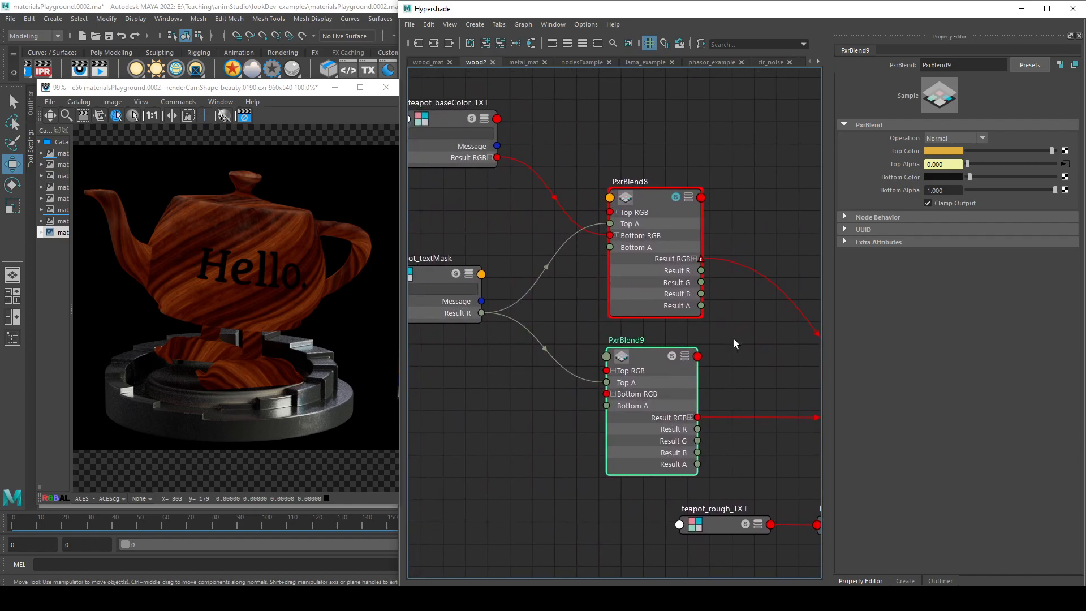
scroll(734, 345, "down", 3)
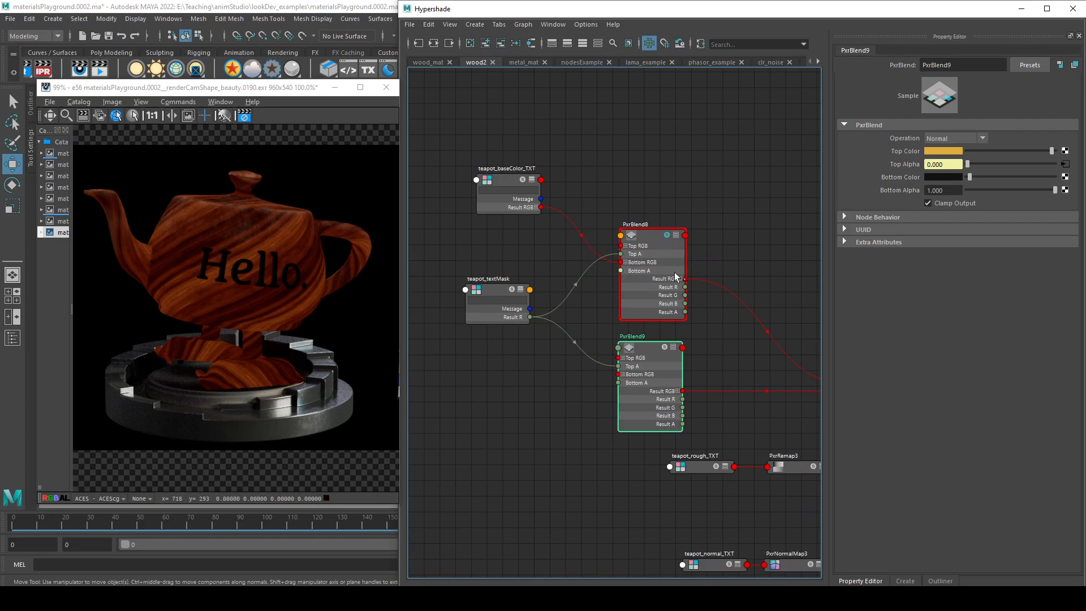
- Unsolo PxrBlend8 to restore the full material render, and examine the blend connections into teapot_wood2_MAT
left_click(668, 238)
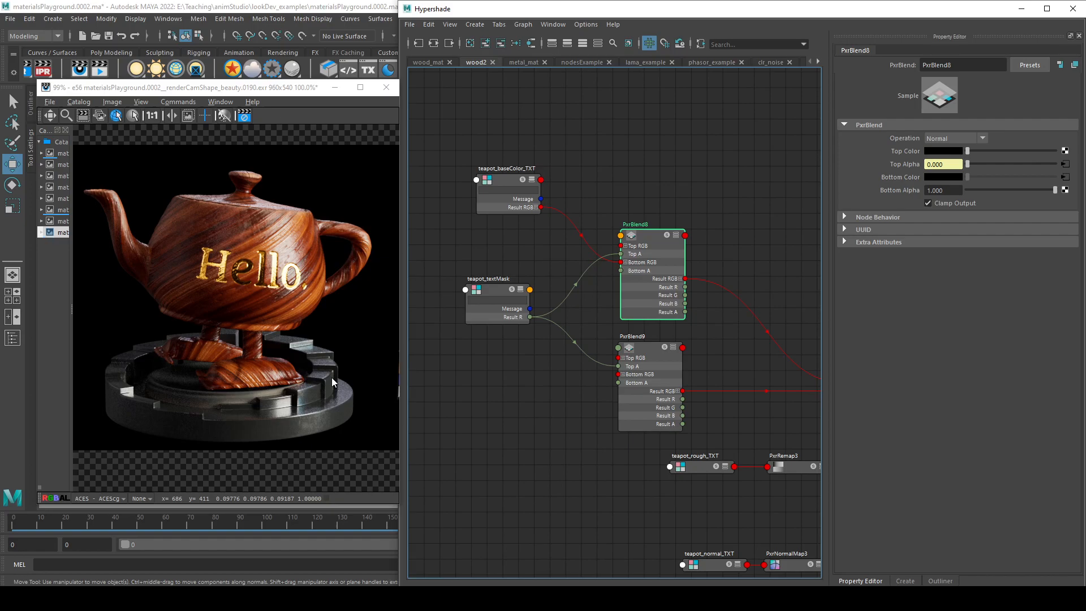
middle_click_drag(565, 439, 401, 412, "alt")
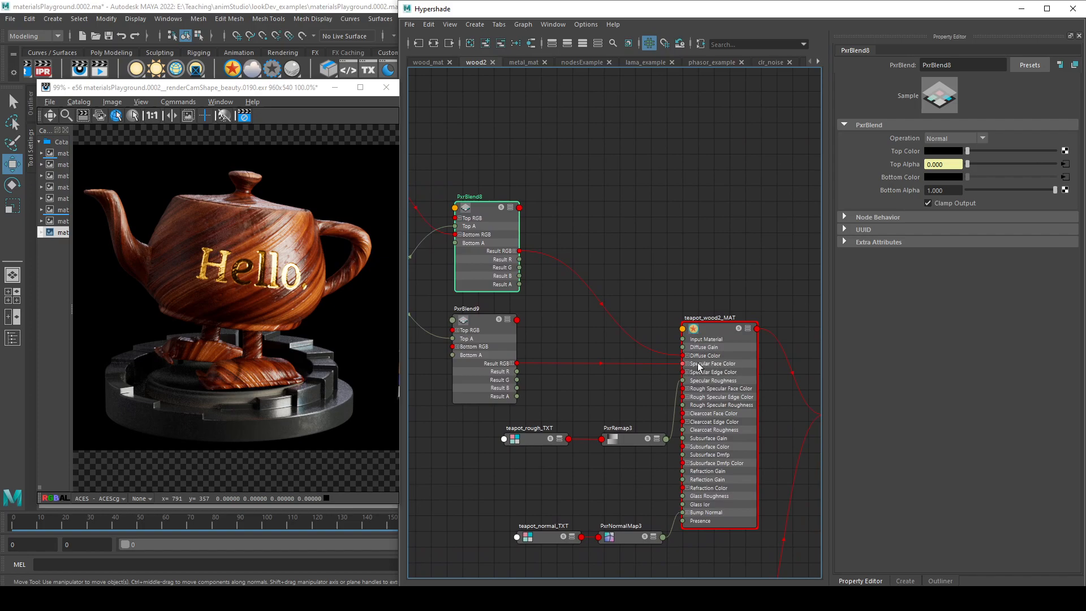
middle_click_drag(596, 384, 650, 381, "alt")
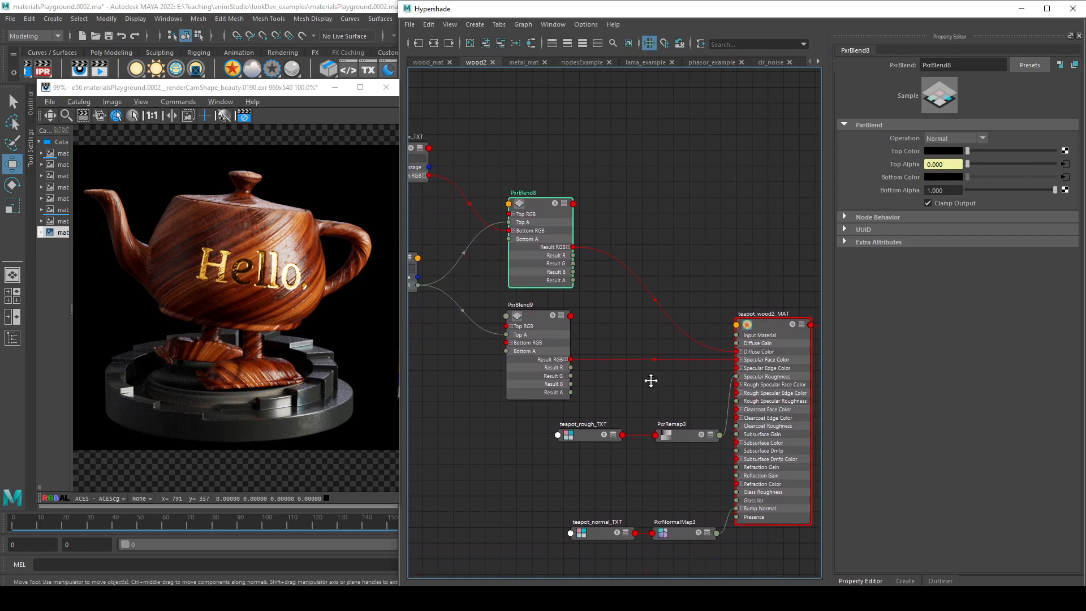
- Display PxrBlend9's attributes and inspect its Bottom Color
left_click(534, 321)
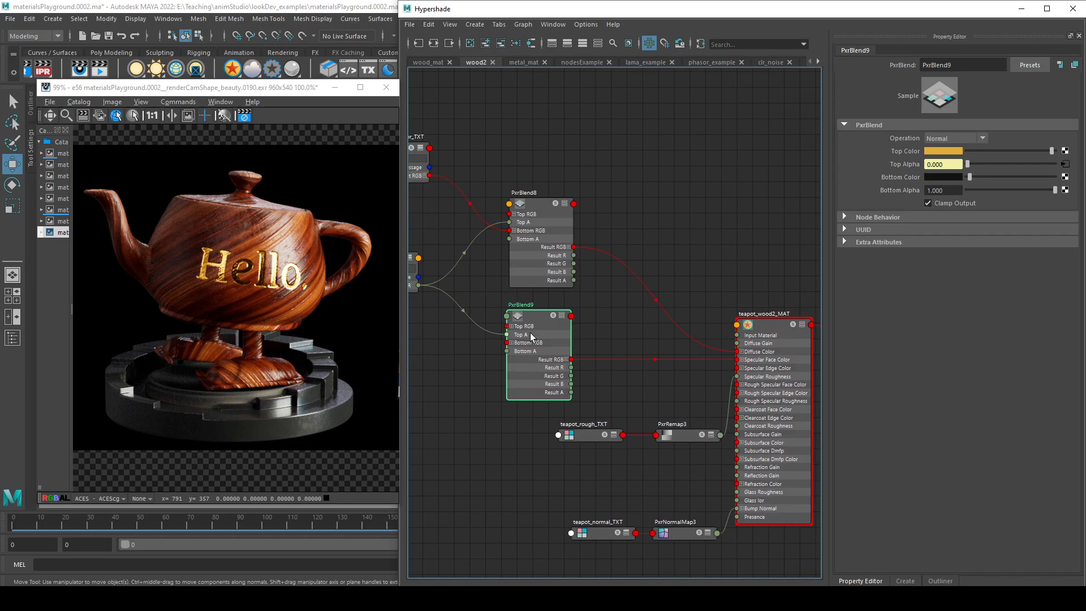
right_click(911, 178)
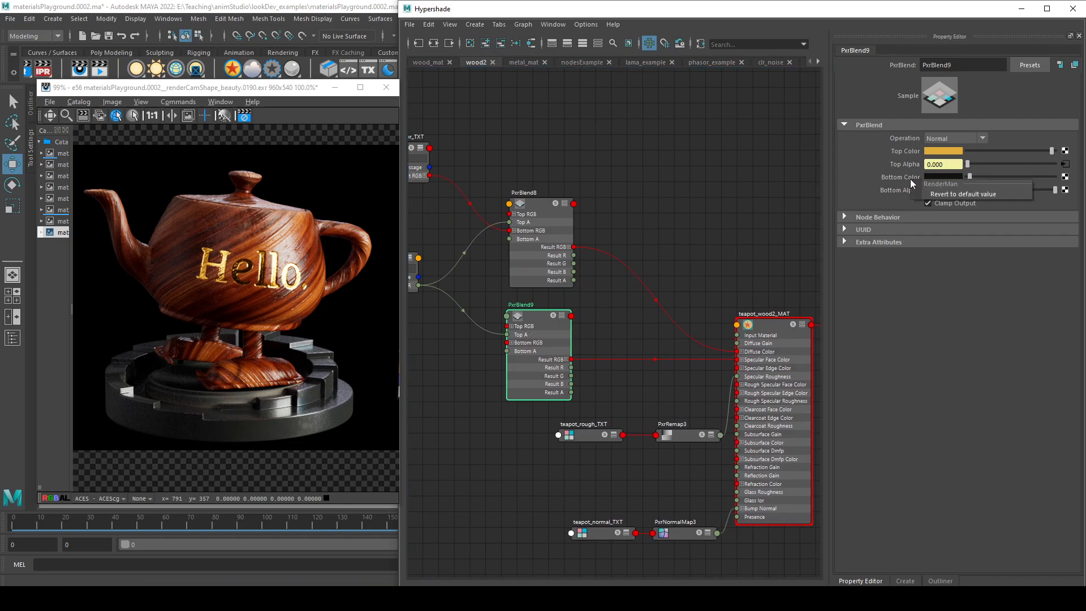
left_click(947, 176)
left_click(945, 178)
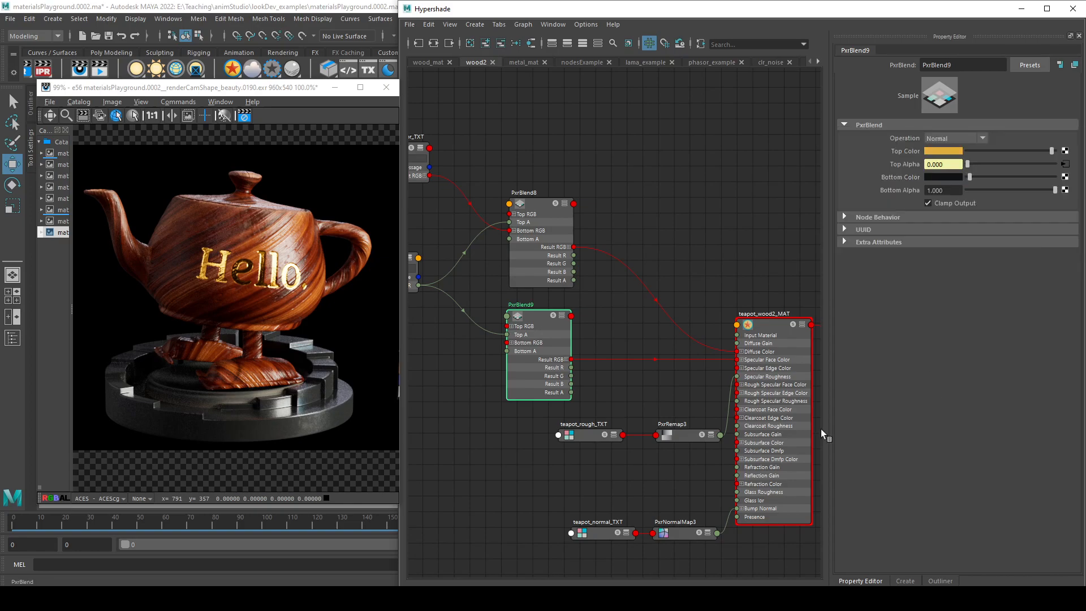
- Enable color management for PxrBlend9's Top Color and set a brighter gold with saturation 0.795 and value 1.000
left_click(945, 149)
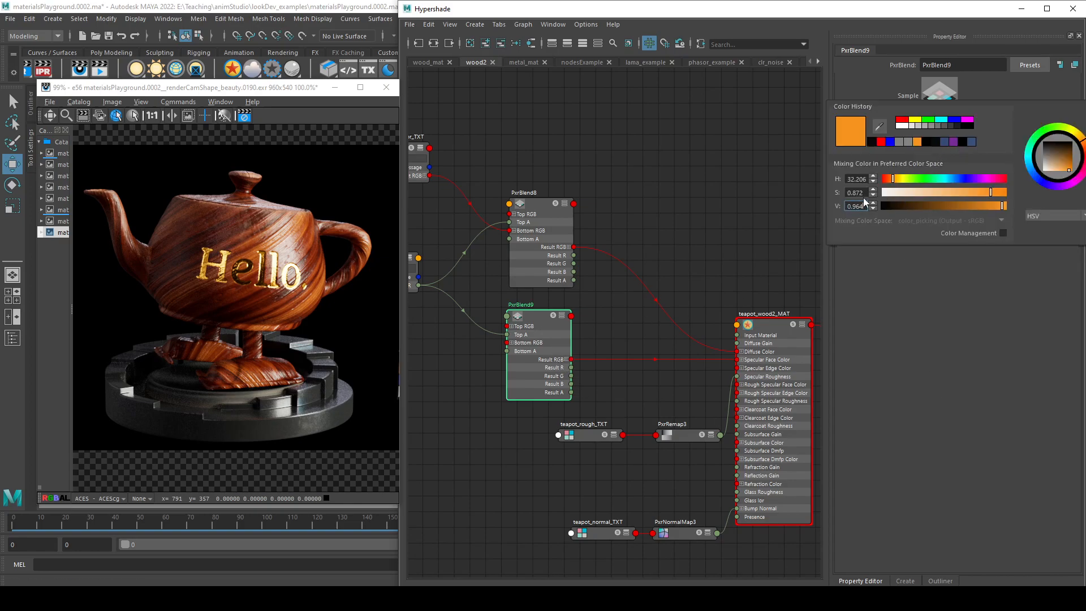
left_click(1004, 233)
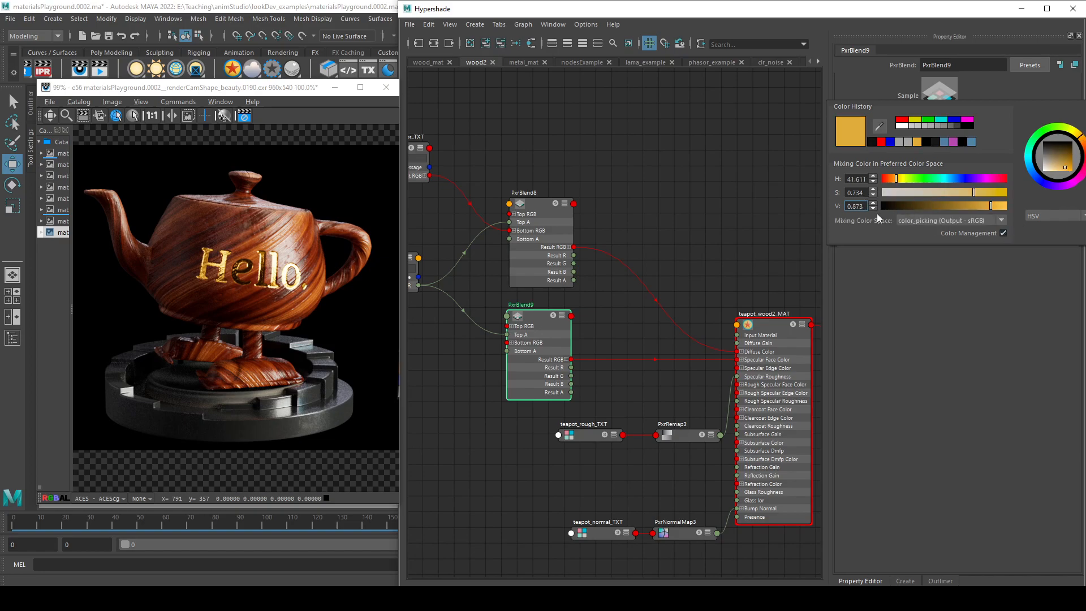
left_click_drag(997, 208, 872, 196)
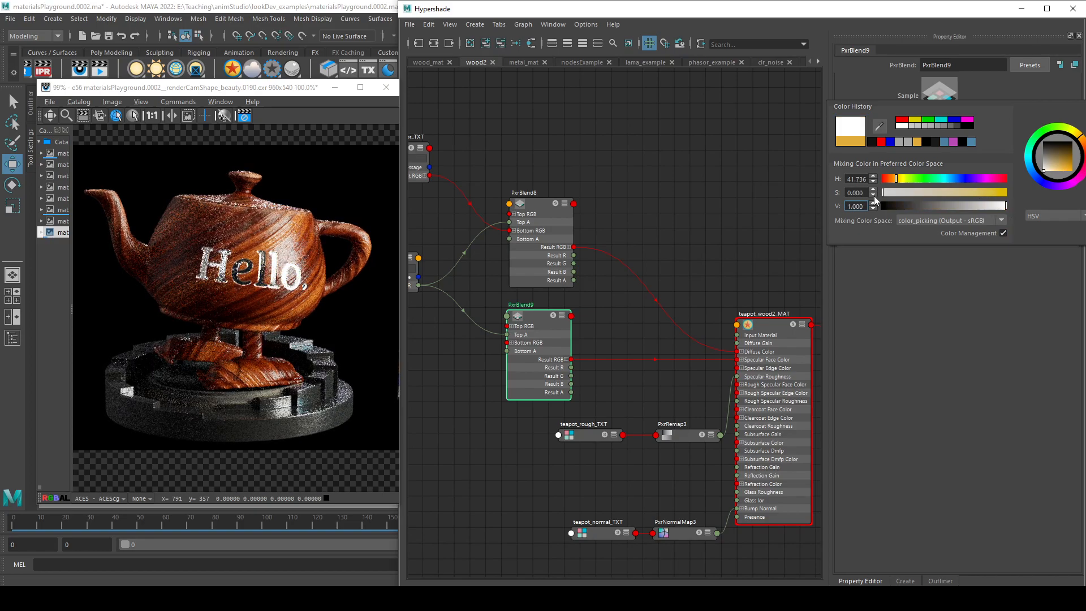
left_click_drag(973, 193, 980, 194)
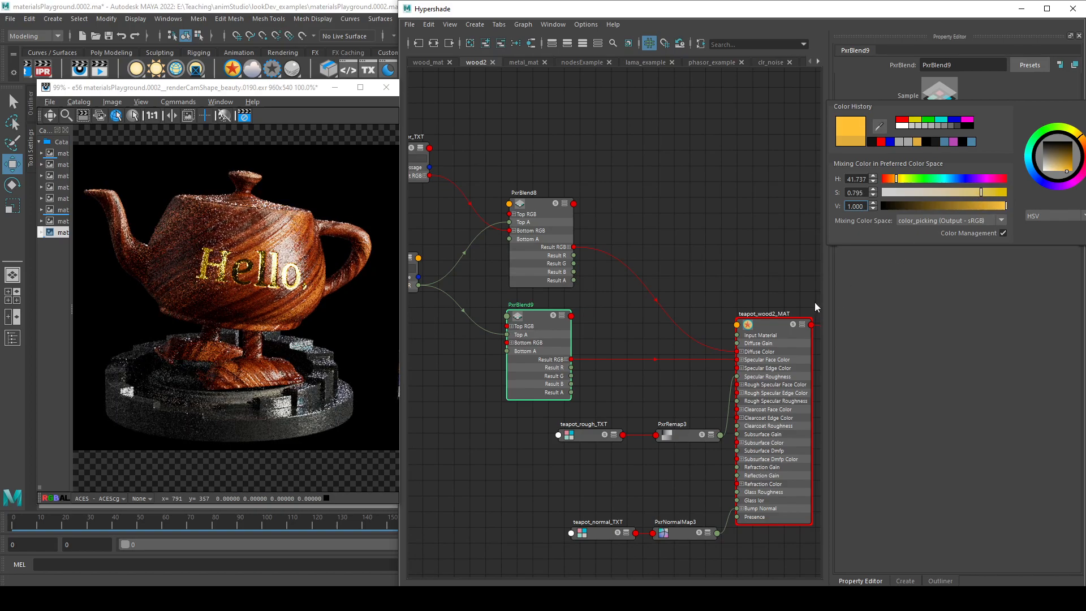
- Move PxrBlend9 closer to PxrBlend8 and compare the attributes of both blend nodes
middle_click_drag(680, 261, 739, 258, "alt")
mouse_move(586, 316)
left_mouse_down()
mouse_move(579, 302)
mouse_move(593, 306)
left_mouse_up()
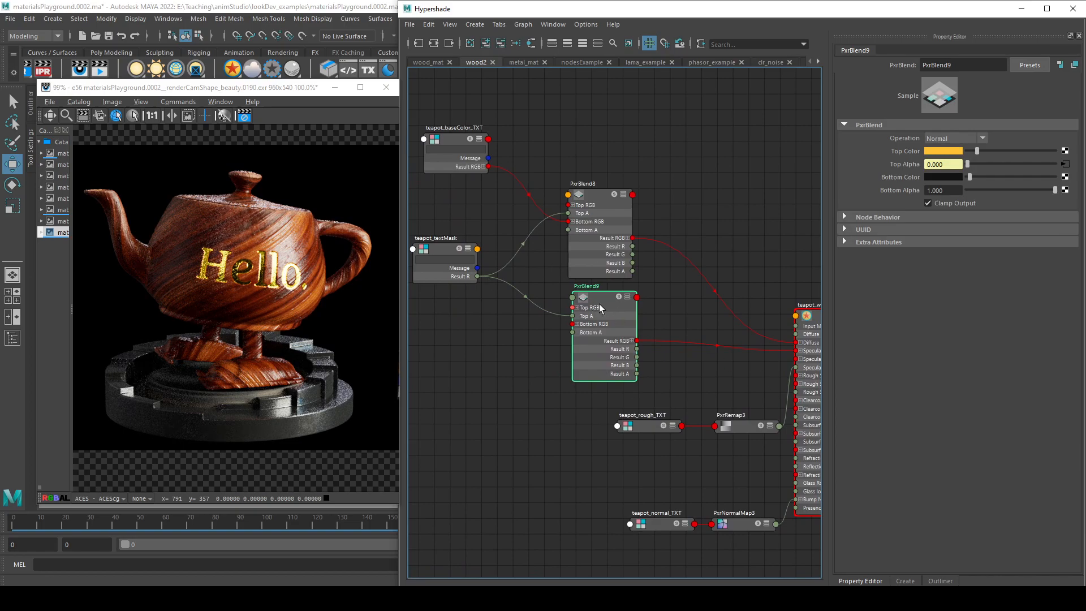
left_click(601, 199)
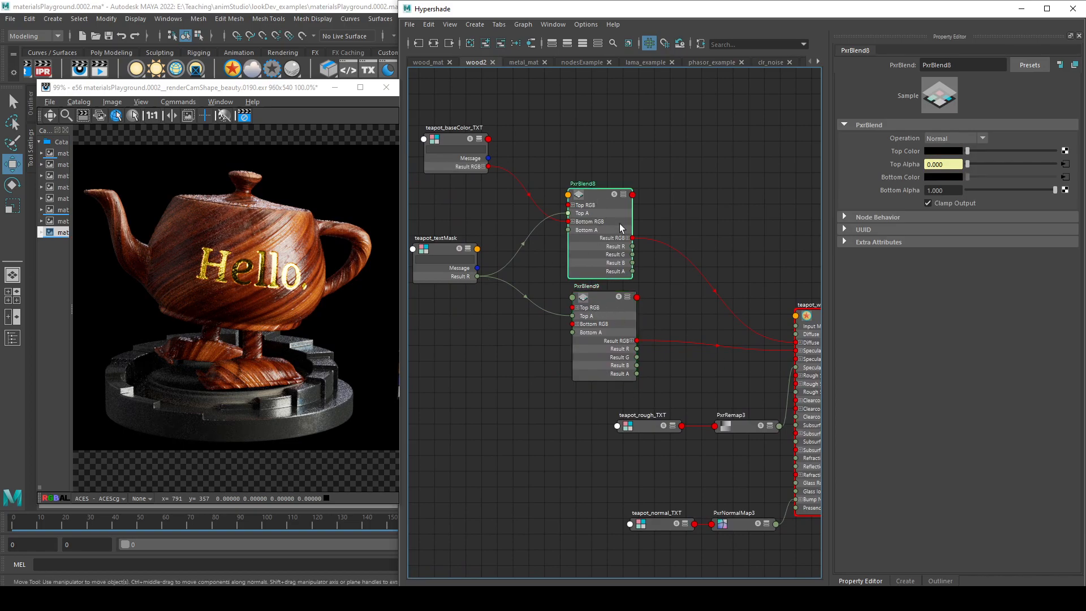
left_click(600, 305)
middle_click_drag(708, 358, 594, 331, "alt")
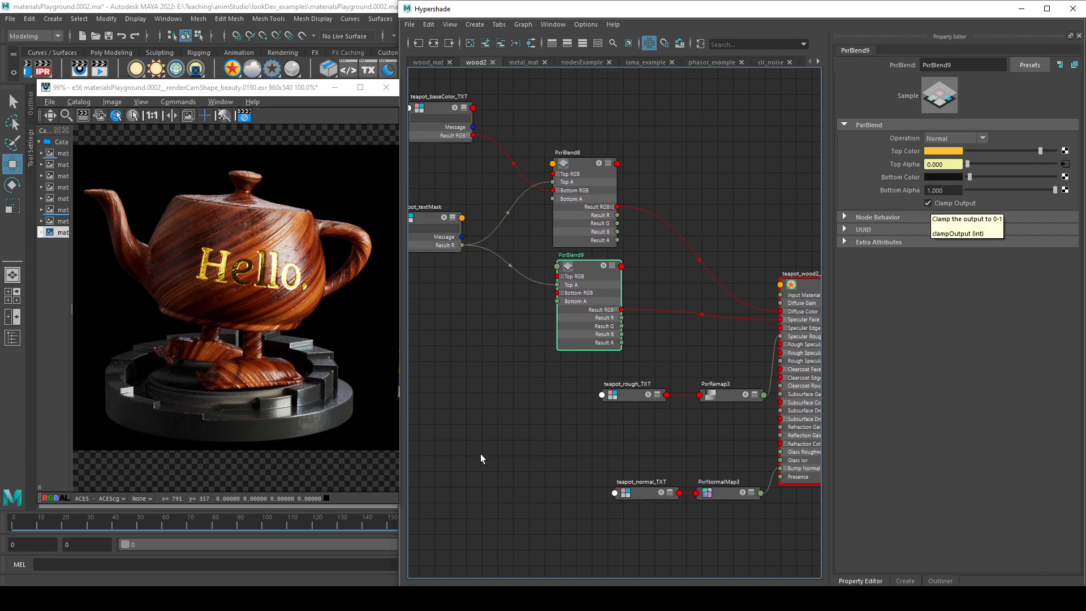
- Add a new PxrBlend node to the wood2 graph and place it below PxrBlend9
left_click(508, 410)
key("Tab")
type("pxrble")
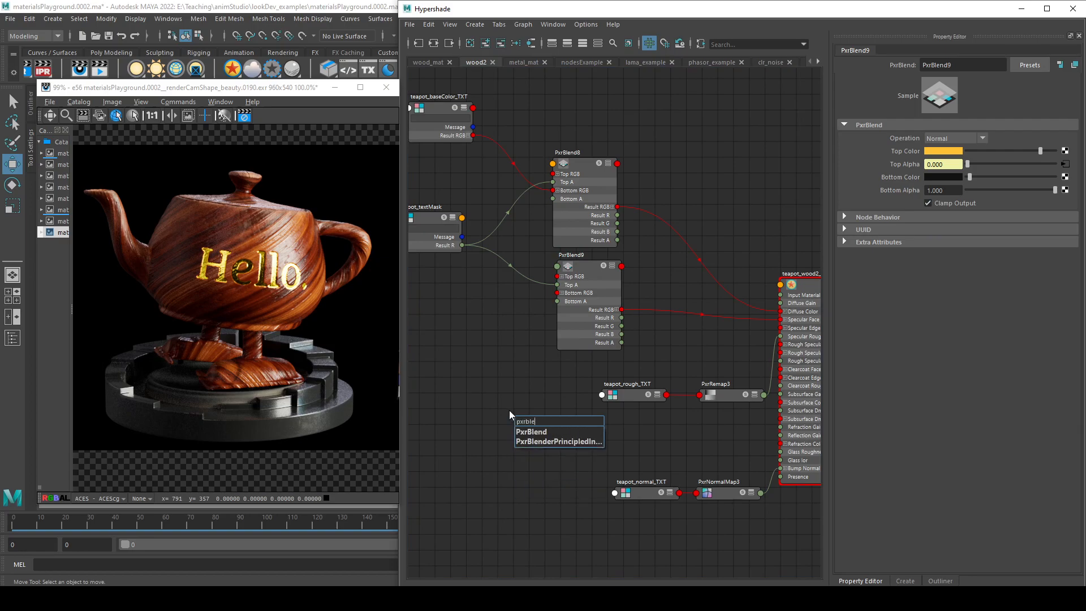
key("Return")
left_click_drag(509, 419, 513, 367)
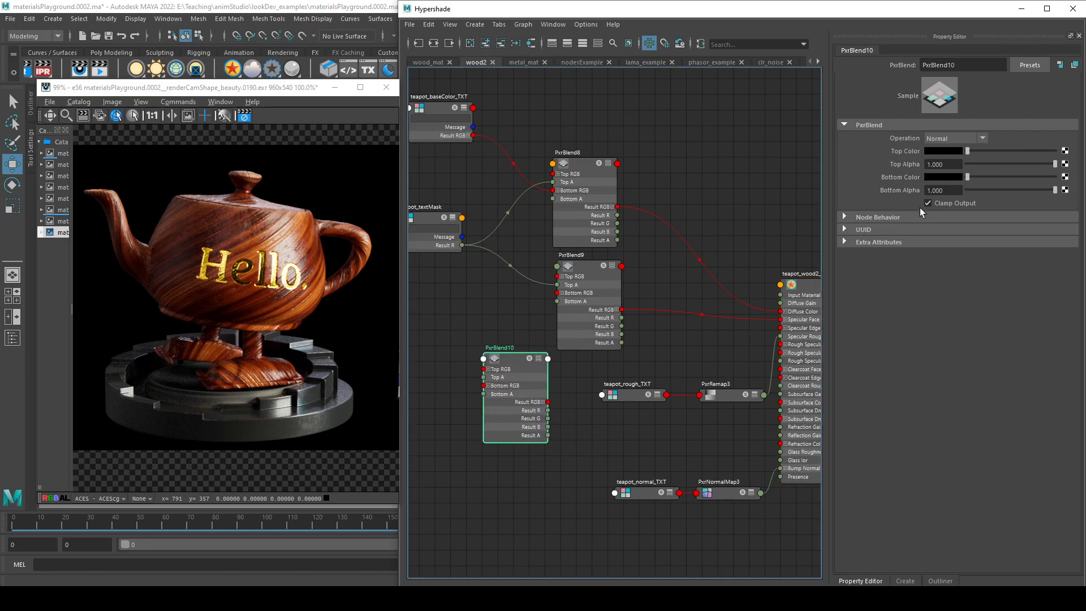
- Turn off color management for the new PxrBlend node's Bottom Color and disable its Clamp Output
left_click(950, 176)
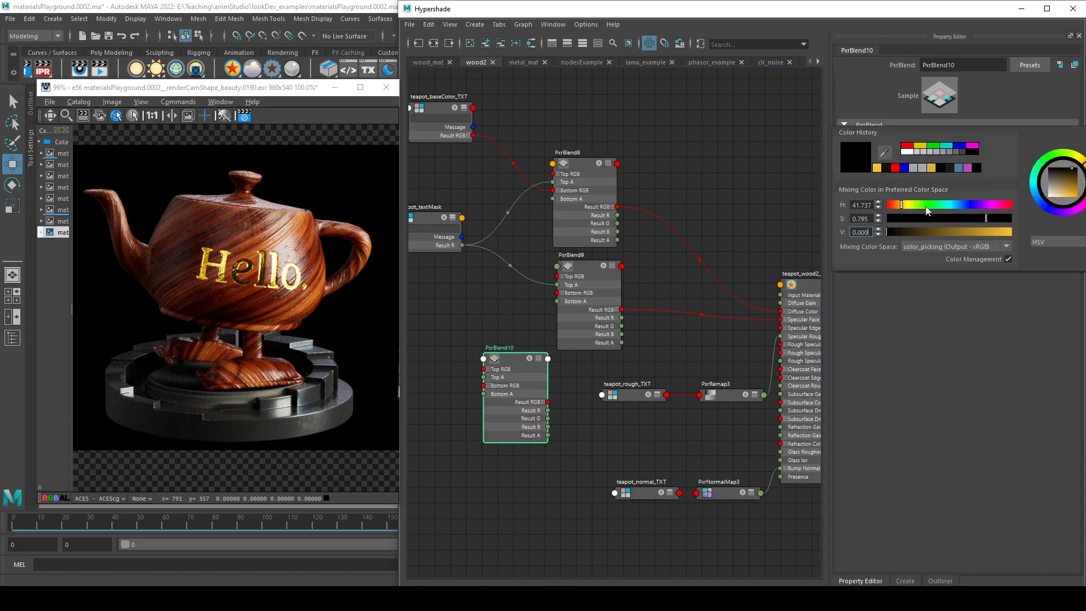
left_click(1008, 259)
left_click_drag(867, 232, 842, 232)
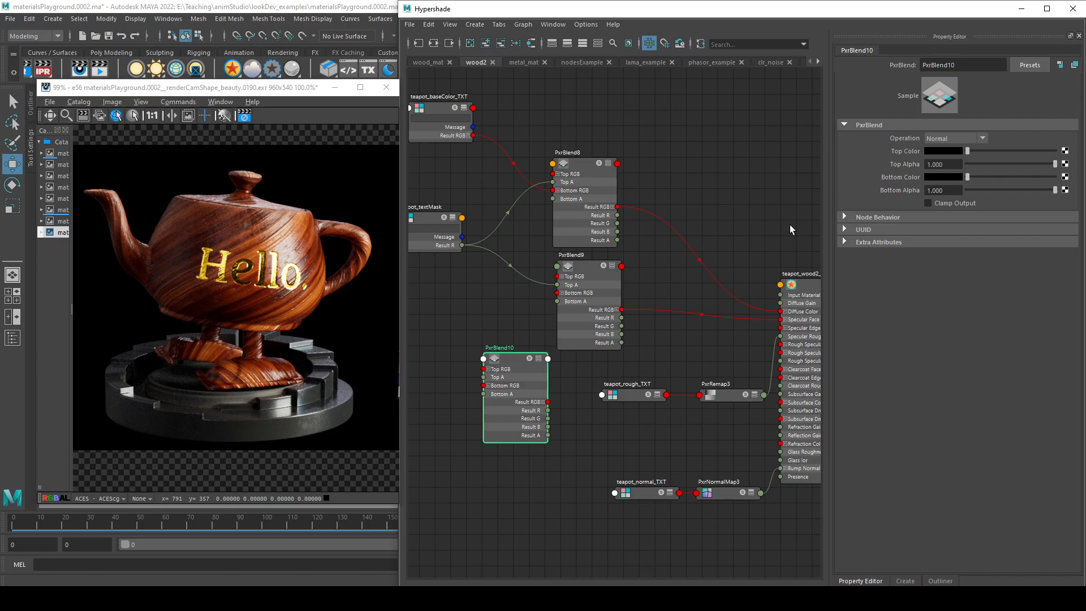
left_click(534, 391)
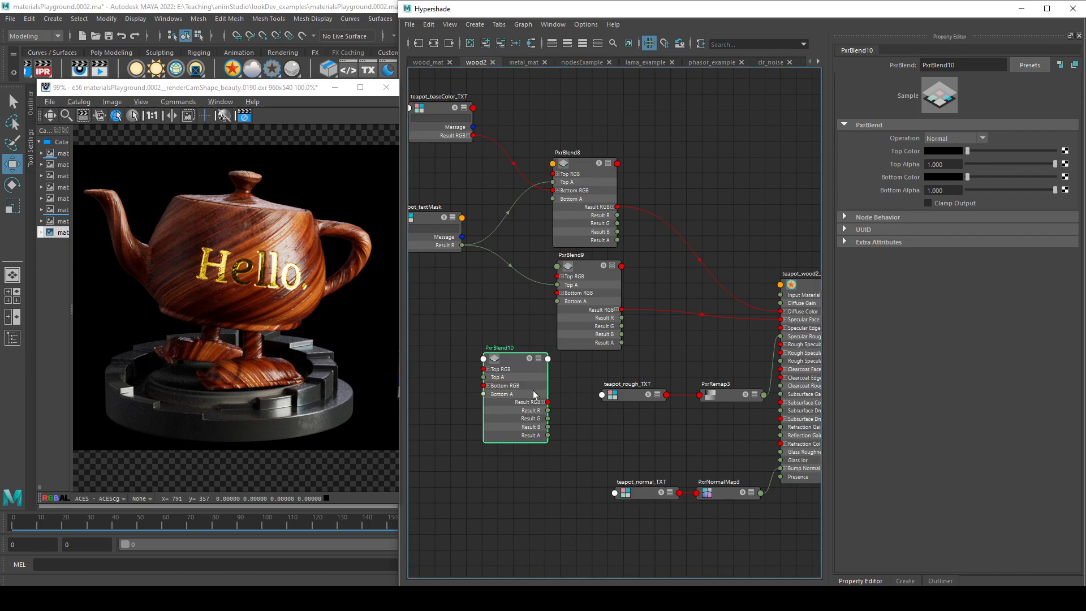
- Set the value component of the new PxrBlend node's Bottom Color to 2
left_click(951, 177)
left_click_drag(873, 232, 854, 233)
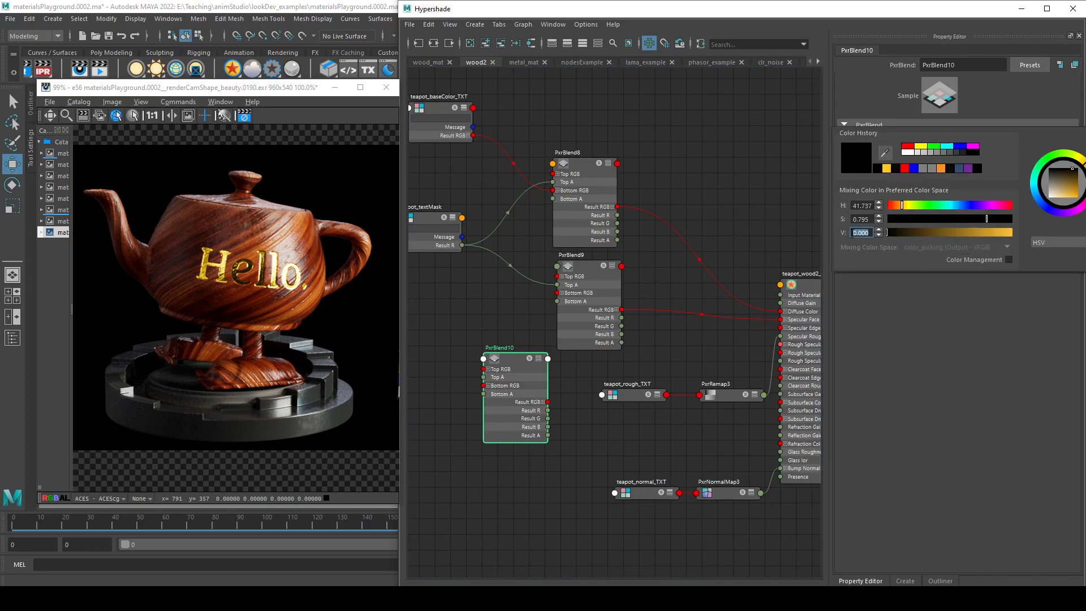
type("2")
key("Return")
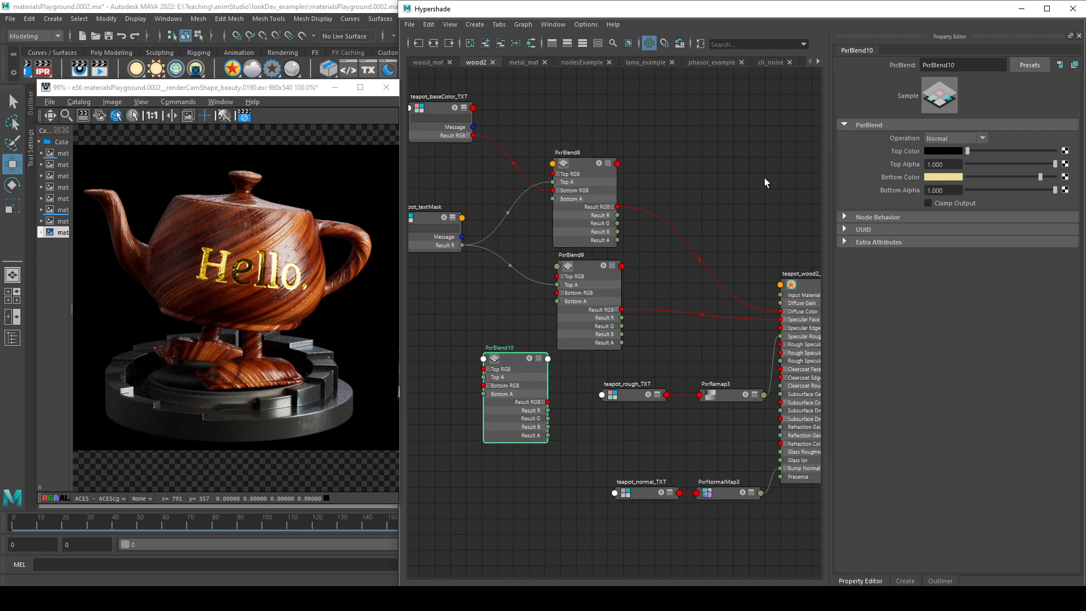
- Delete the unconnected PxrBlend10 node from the wood2 graph
left_click(528, 379)
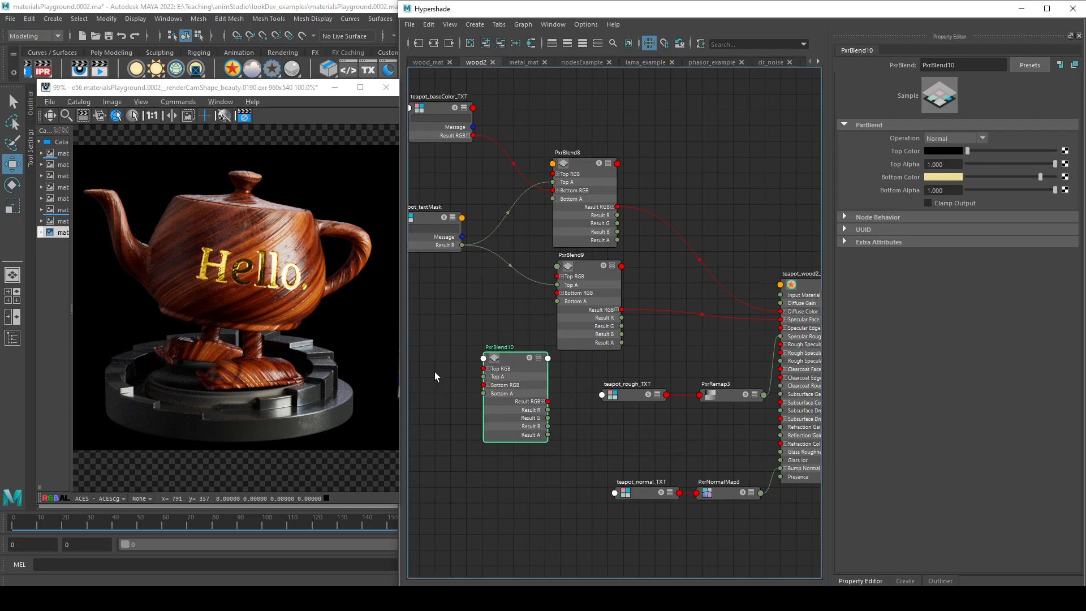
left_click_drag(527, 377, 503, 394)
key("Delete")
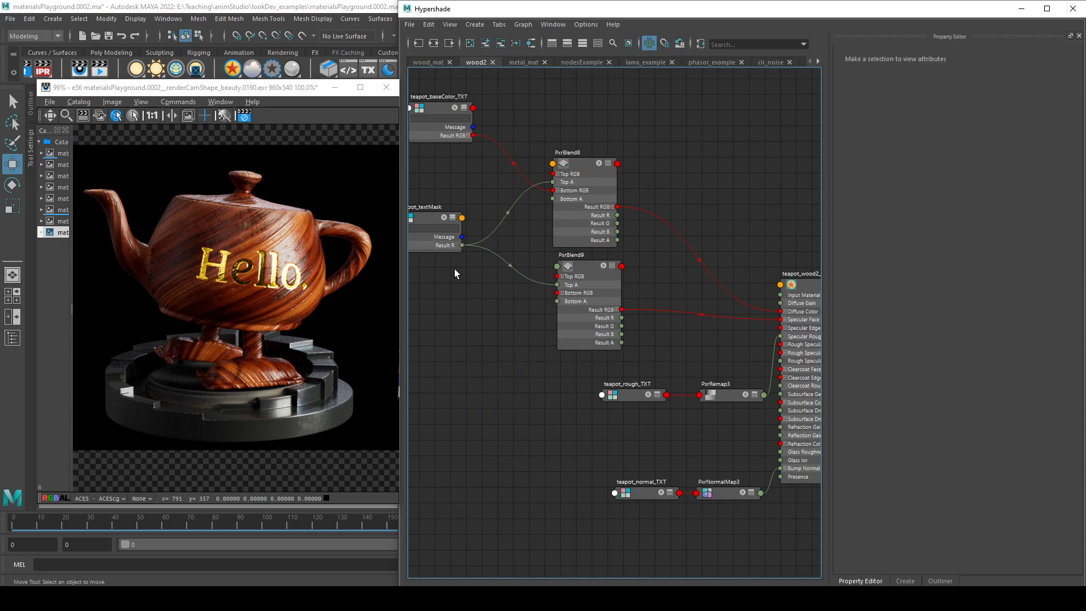
- Switch to the mixing graph and show the PxrMix1, PxrBlend6, PxrLayeredBlend1 and PxrSurface20 nodes
scroll(765, 59, "up", 1)
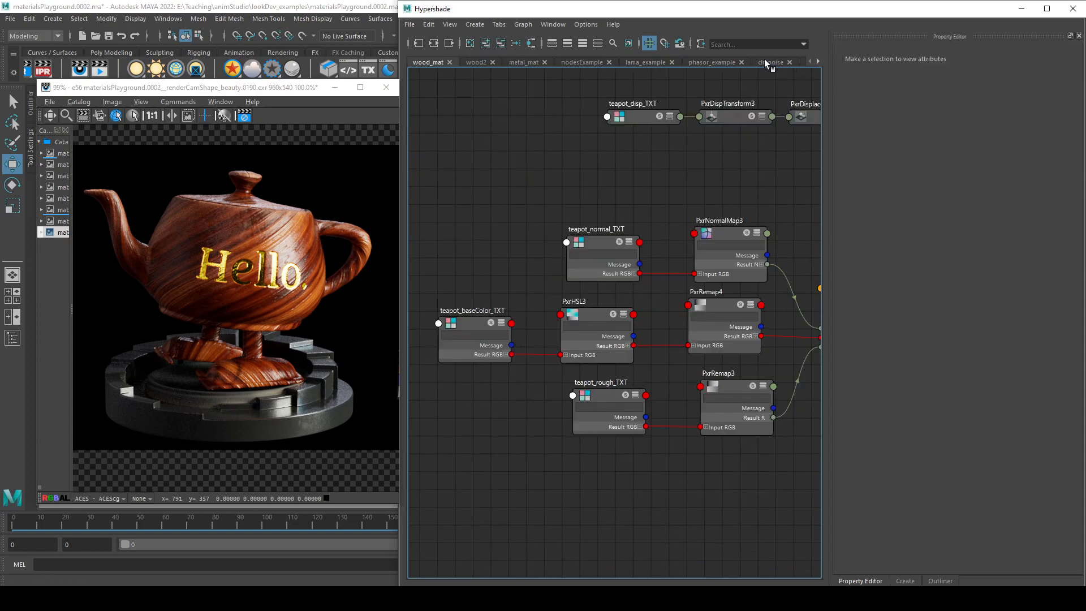
scroll(769, 64, "down", 7)
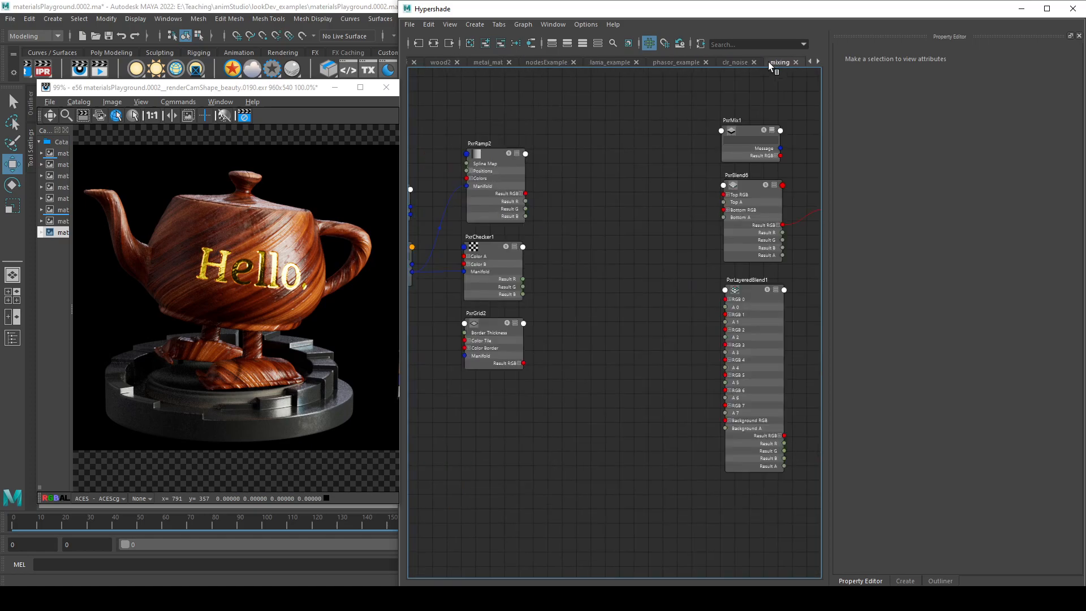
middle_click_drag(629, 239, 402, 239, "alt")
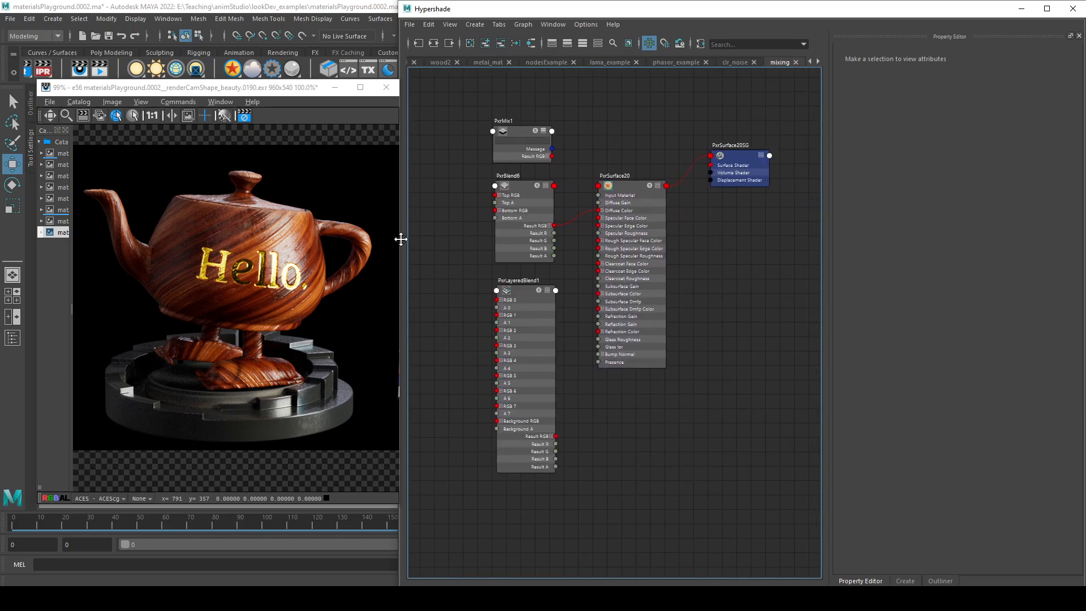
- Compare the attributes of the PxrMix1 and PxrBlend6 nodes, including PxrMix1's Mixer and PxrBlend6's Operation
scroll(484, 218, "up", 3)
middle_click_drag(484, 221, 444, 229, "alt")
left_click(503, 192)
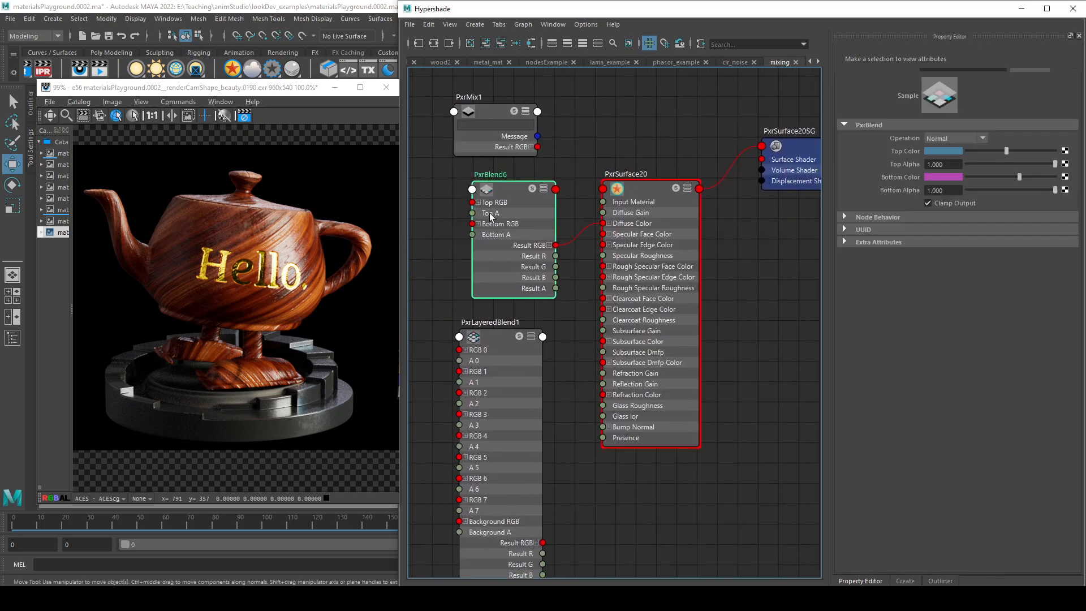
left_click(488, 113)
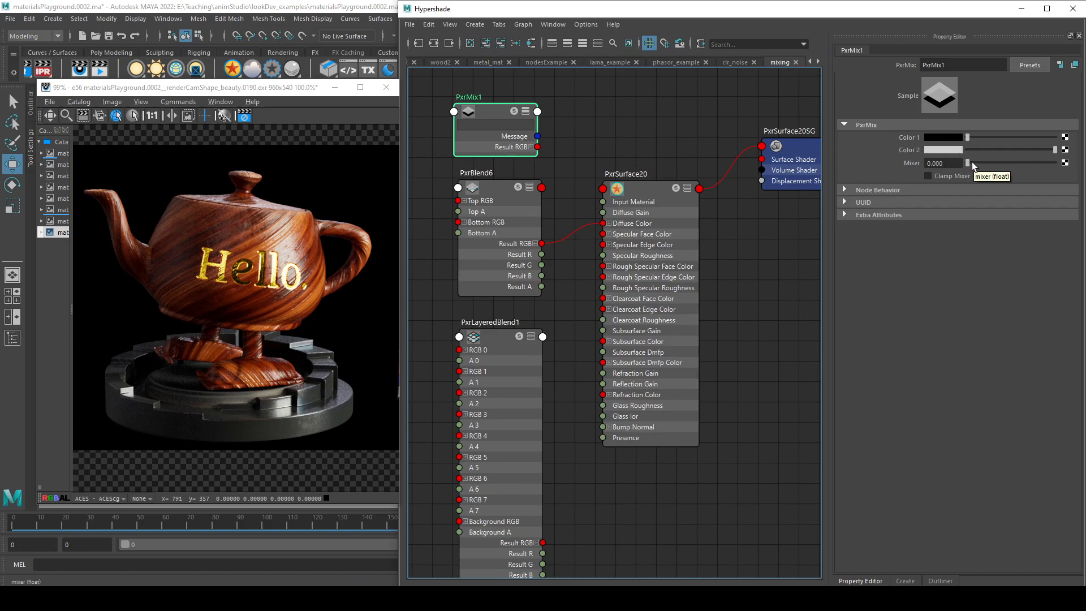
left_click(497, 189)
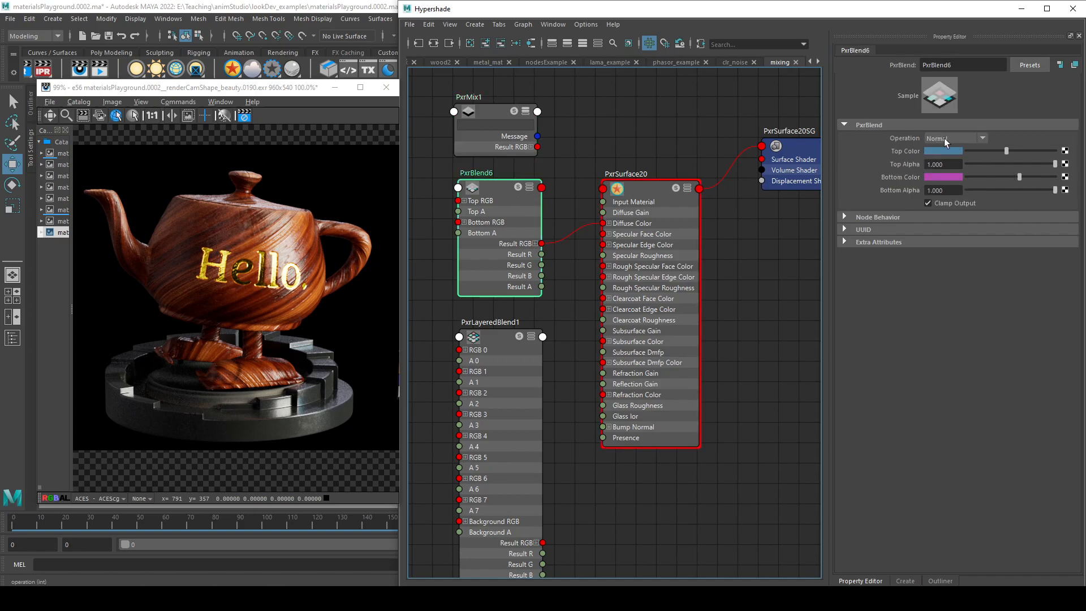
left_click(492, 145)
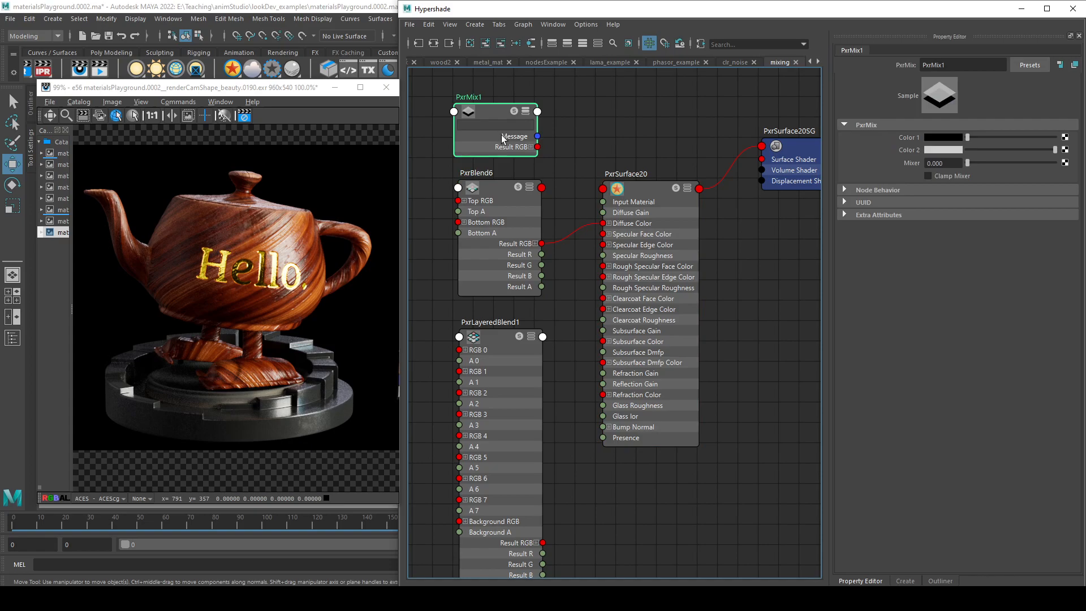
left_click(498, 189)
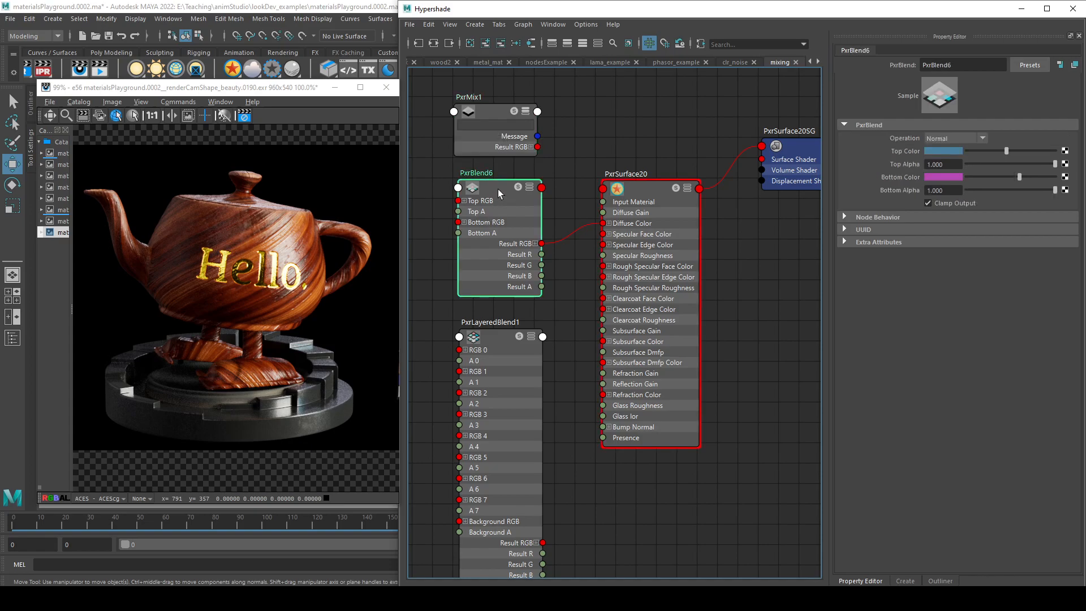
- Examine PxrBlend6's Operation options, then the attributes of PxrMix1 and PxrLayeredBlend1
left_click(984, 139)
left_click(978, 361)
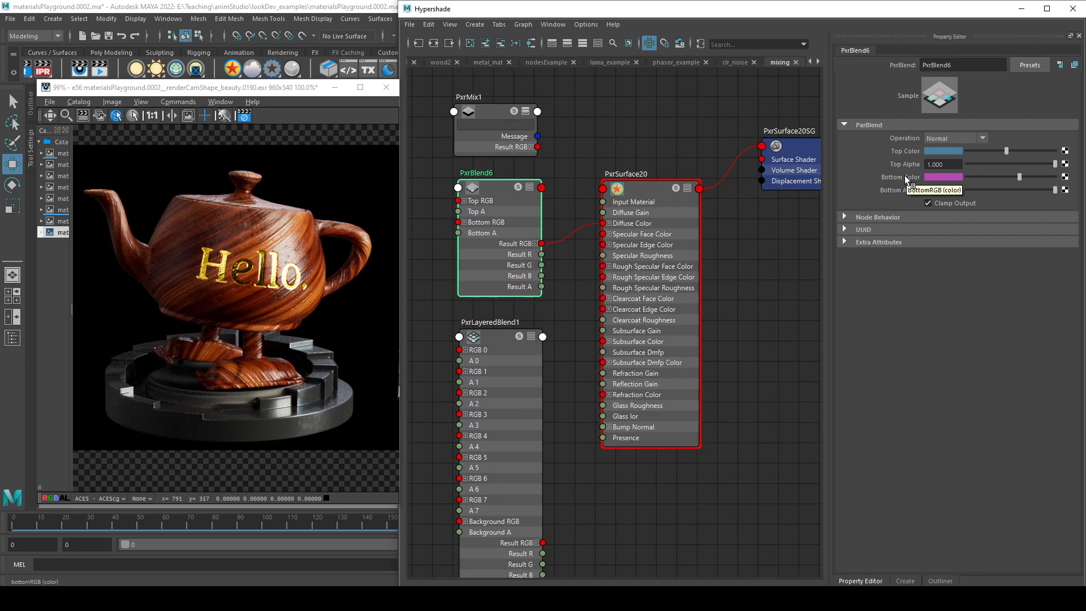
left_click(476, 113)
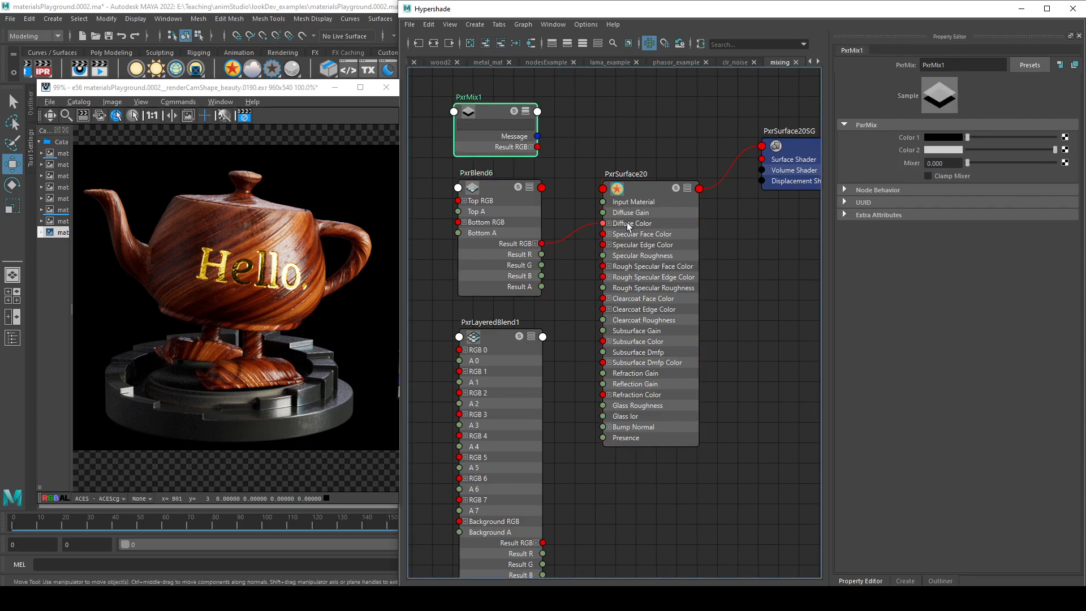
left_click(487, 334)
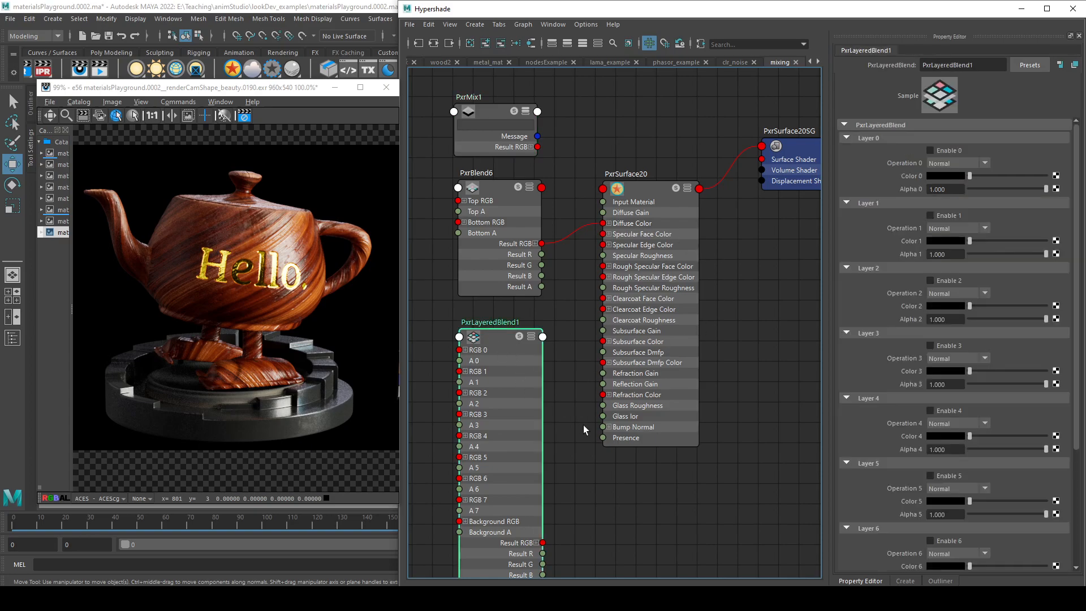
middle_click_drag(597, 531, 720, 509, "alt")
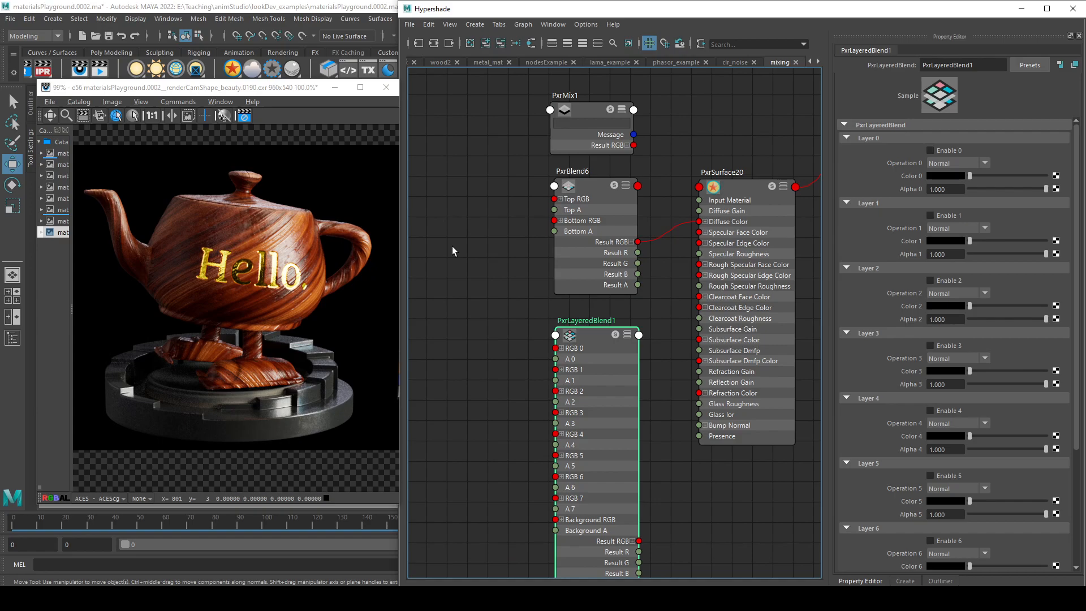
- Move the PxrBlend6 node away from the other blend nodes and place it back between PxrMix1 and PxrLayeredBlend1
left_click_drag(589, 192, 471, 155)
middle_click_drag(515, 281, 664, 277, "alt")
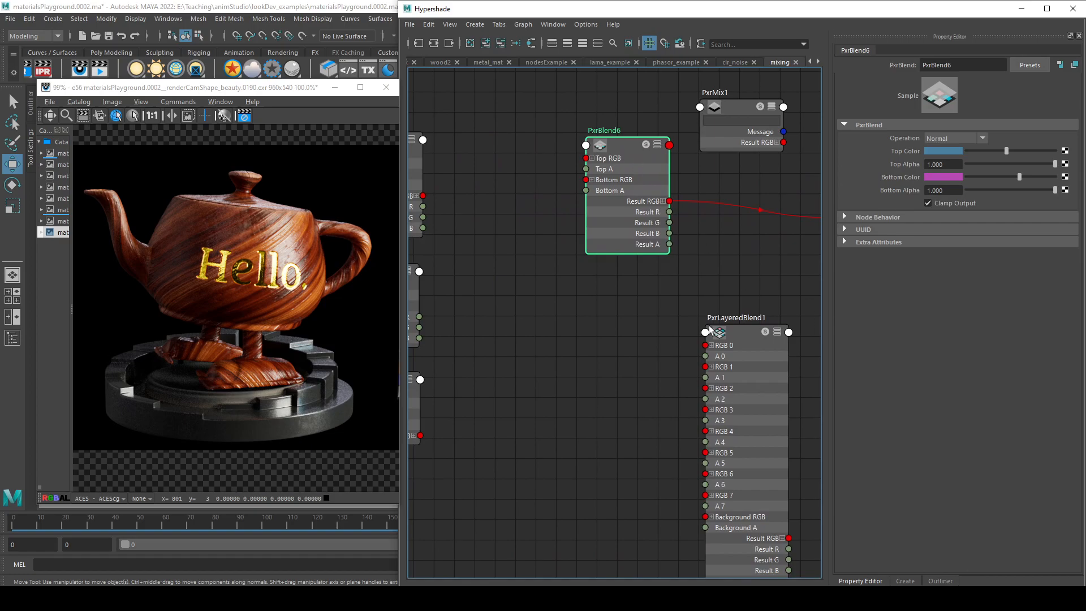
middle_click_drag(717, 331, 589, 349, "alt")
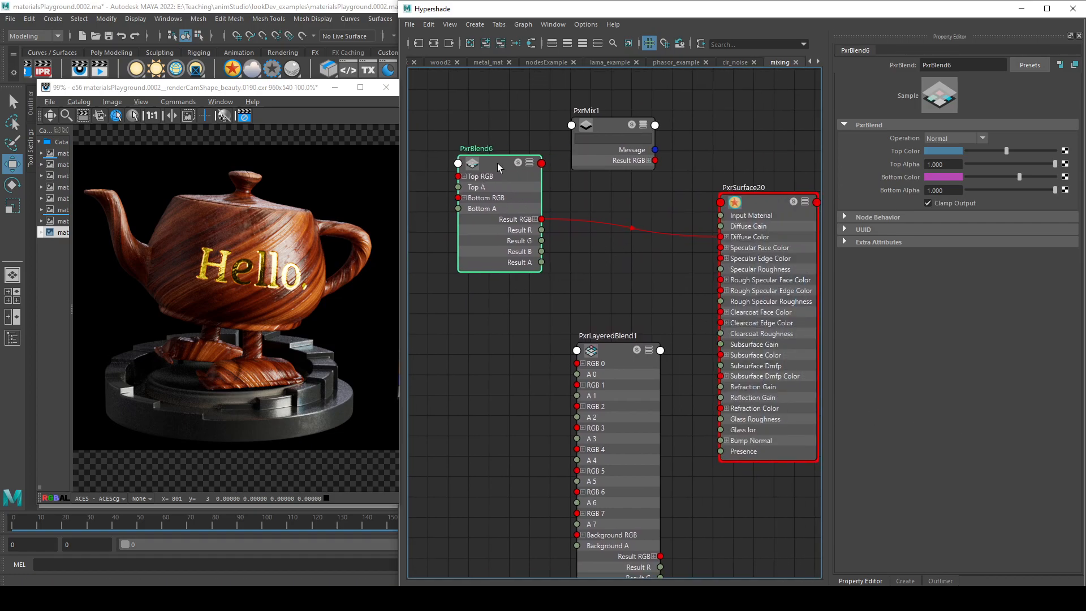
left_click_drag(498, 167, 620, 196)
middle_click_drag(508, 326, 465, 240, "alt")
- Enable layers 0 to 3 of the PxrLayeredBlend1 node and disable them again
left_click(570, 273)
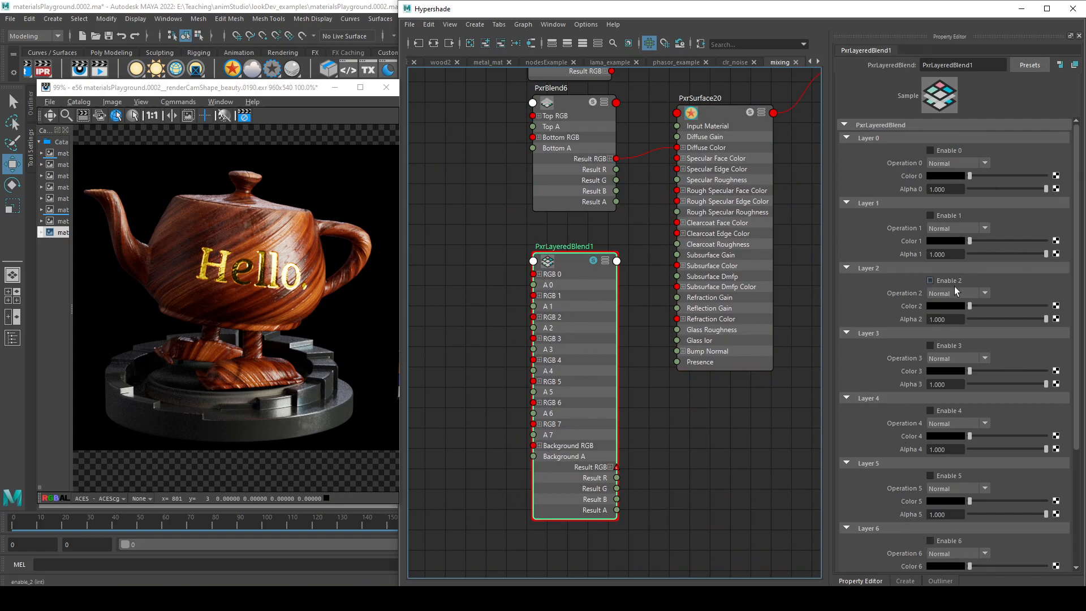
left_click(930, 150)
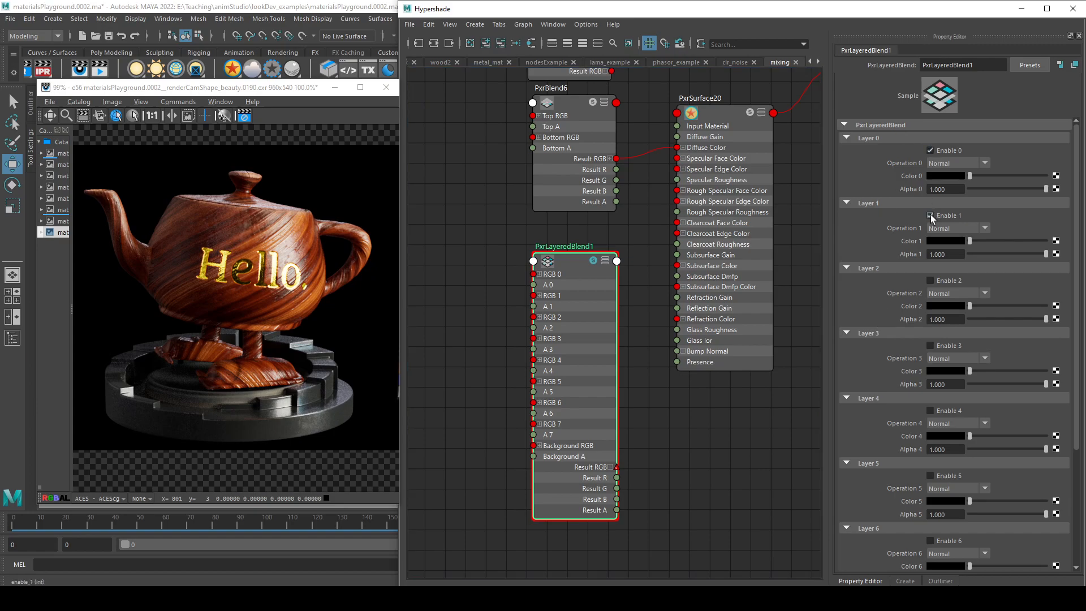
left_click(931, 280)
left_click(930, 345)
left_click(931, 280)
left_click(930, 215)
left_click(930, 150)
- Reposition the PxrBlend6 and PxrMix1 nodes slightly higher above PxrLayeredBlend1 in the mixing graph
middle_click_drag(641, 355, 636, 447, "alt")
left_click(559, 190)
left_click_drag(558, 192, 555, 177)
left_click_drag(552, 119, 551, 108)
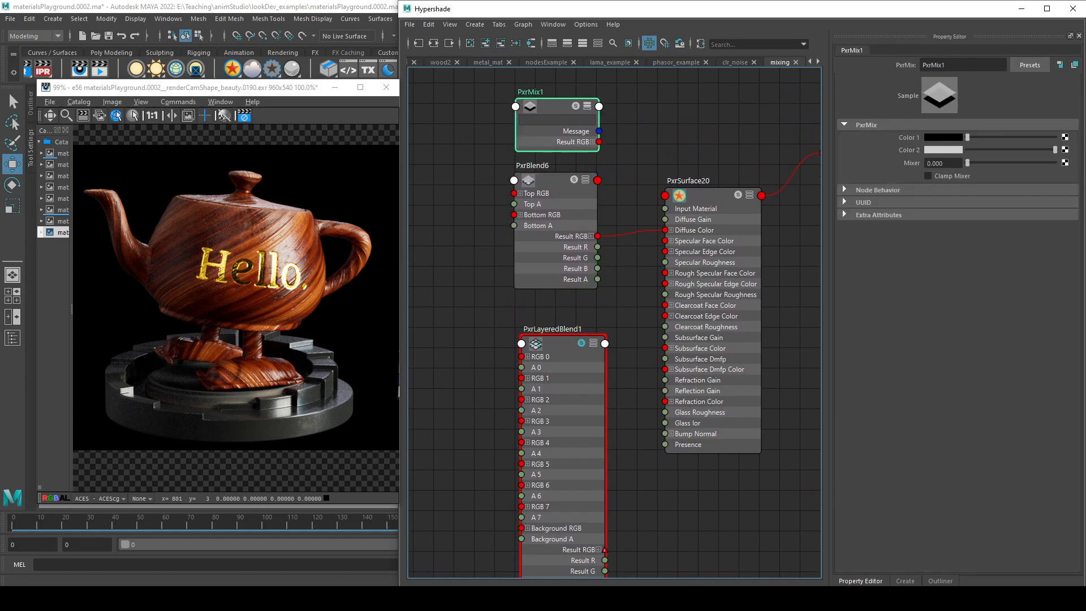
- Switch to the browser with the RenderMan 24 documentation and read the PxrGamma, PxrExposure and PxrBlackBody pages
key("alt+Tab")
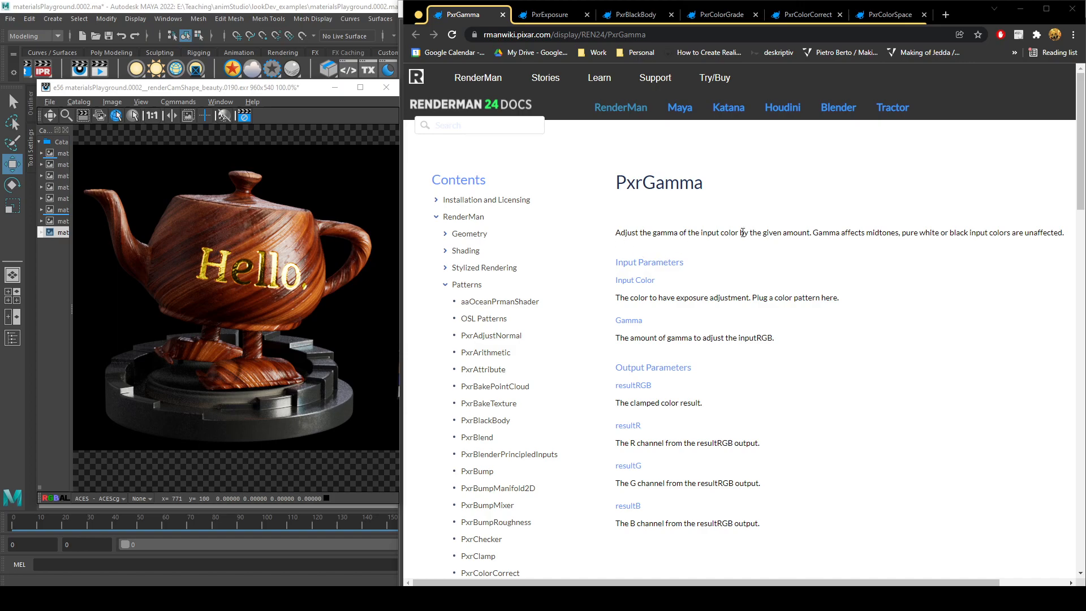
left_click(548, 17)
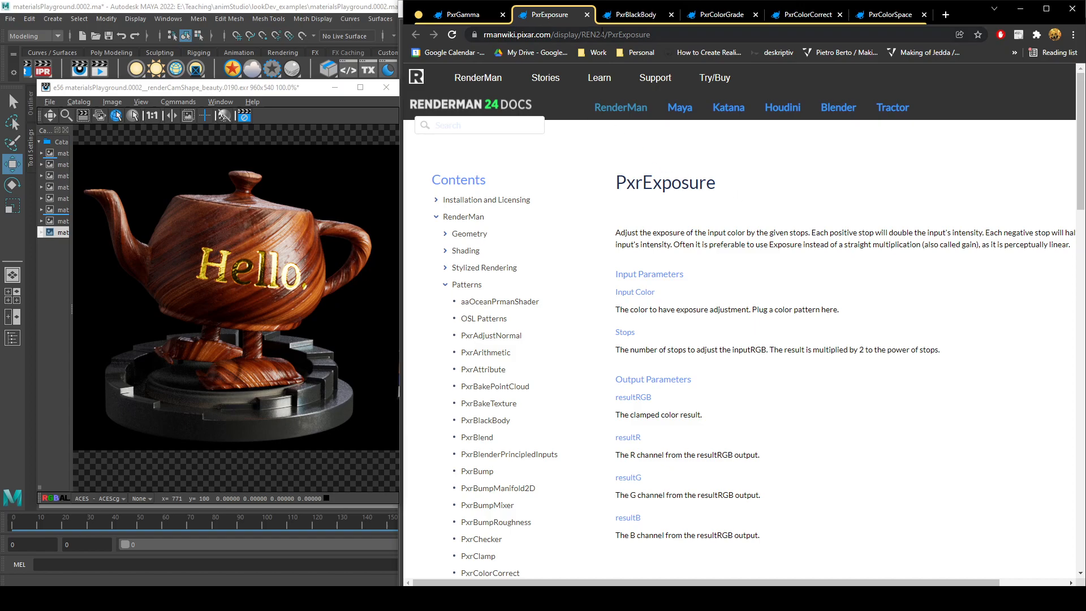
left_click(620, 18)
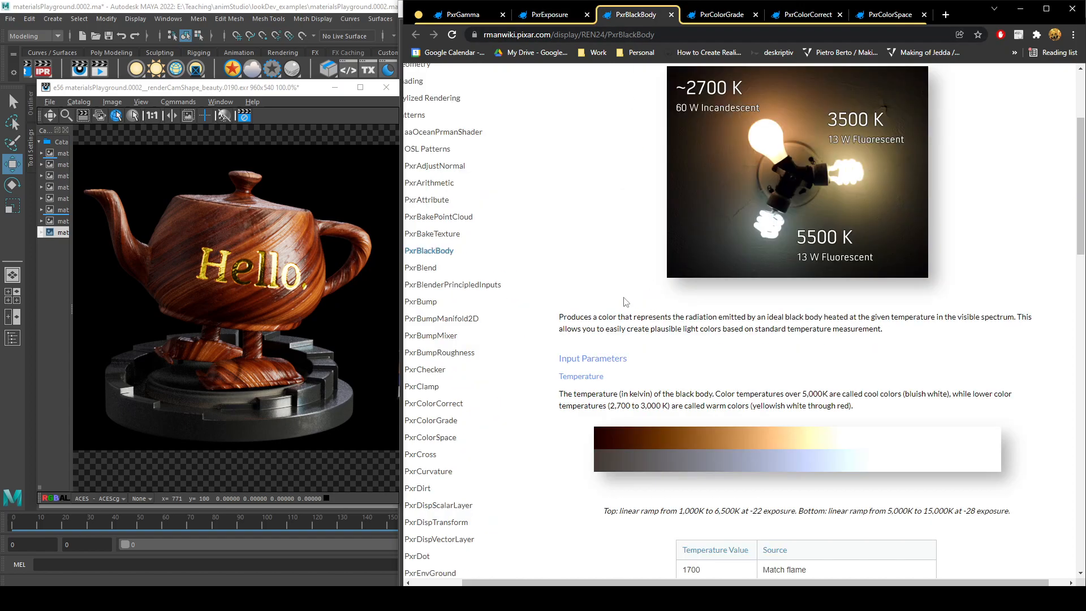
scroll(626, 304, "up", 1)
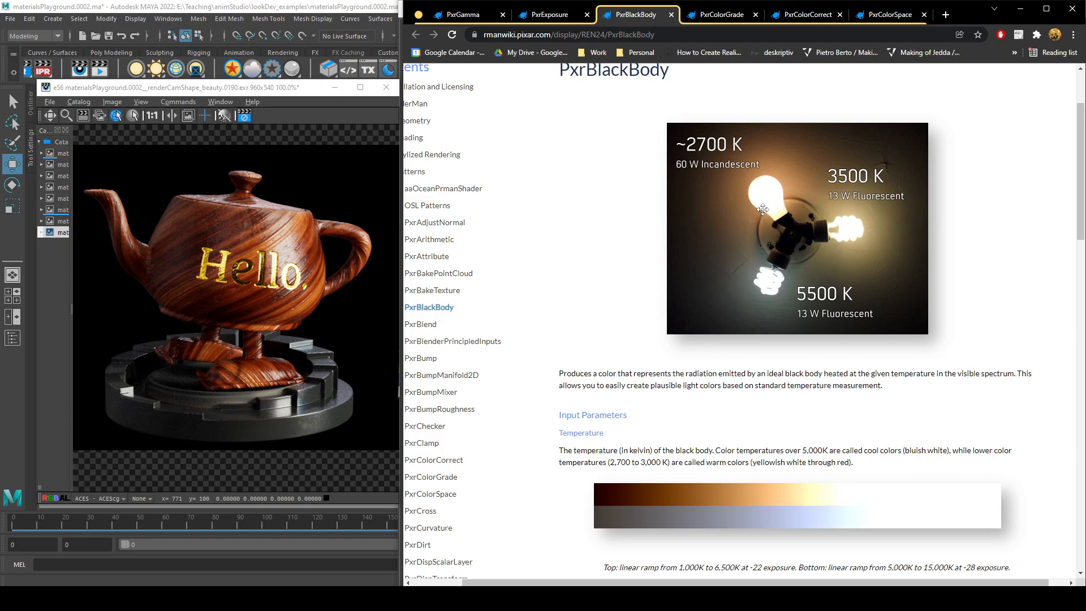
left_click_drag(763, 209, 703, 39)
- Read through the PxrColorGrade and PxrColorCorrect documentation pages and open the PxrColorSpace page
left_click(711, 21)
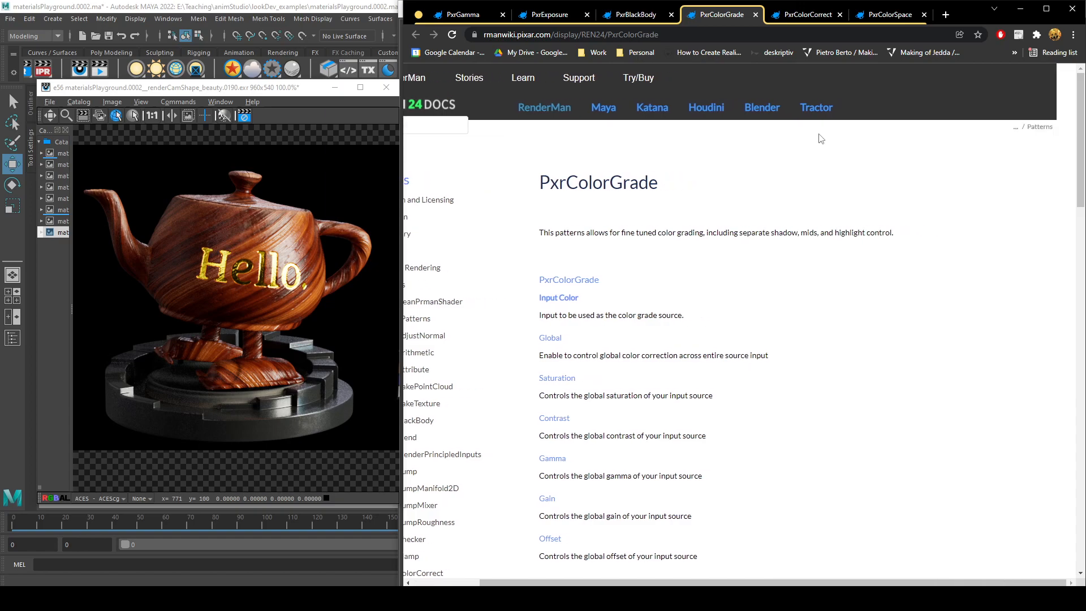
scroll(707, 407, "down", 2)
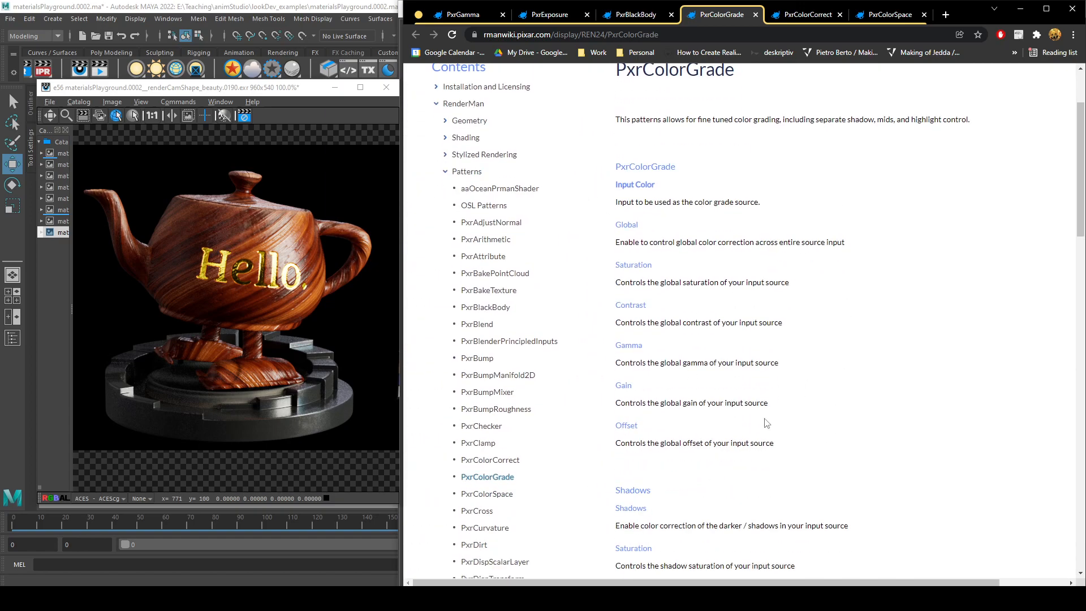
left_click(816, 16)
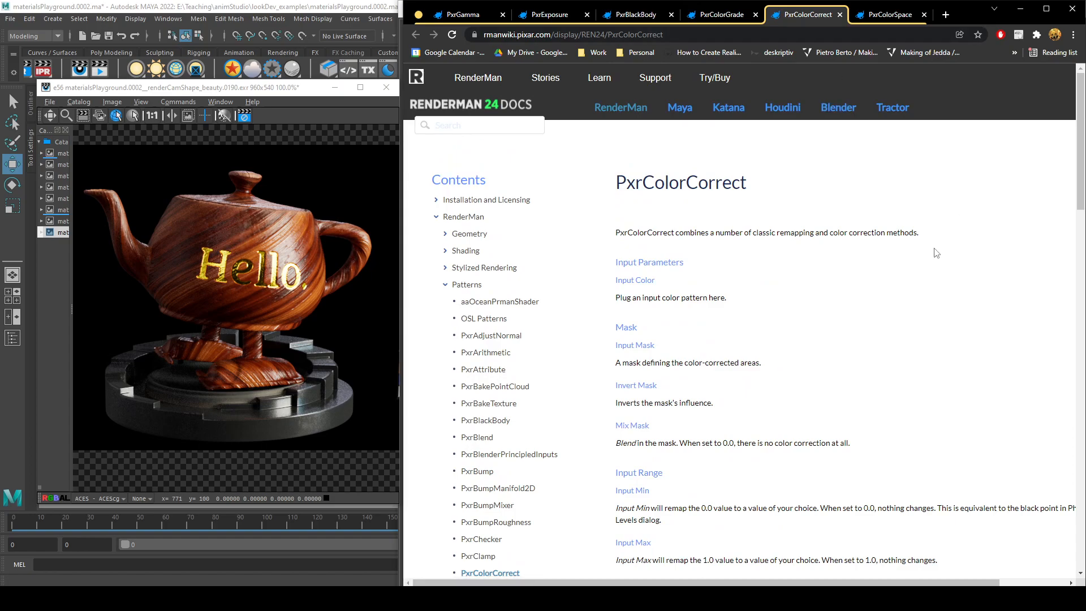
scroll(936, 252, "down", 5)
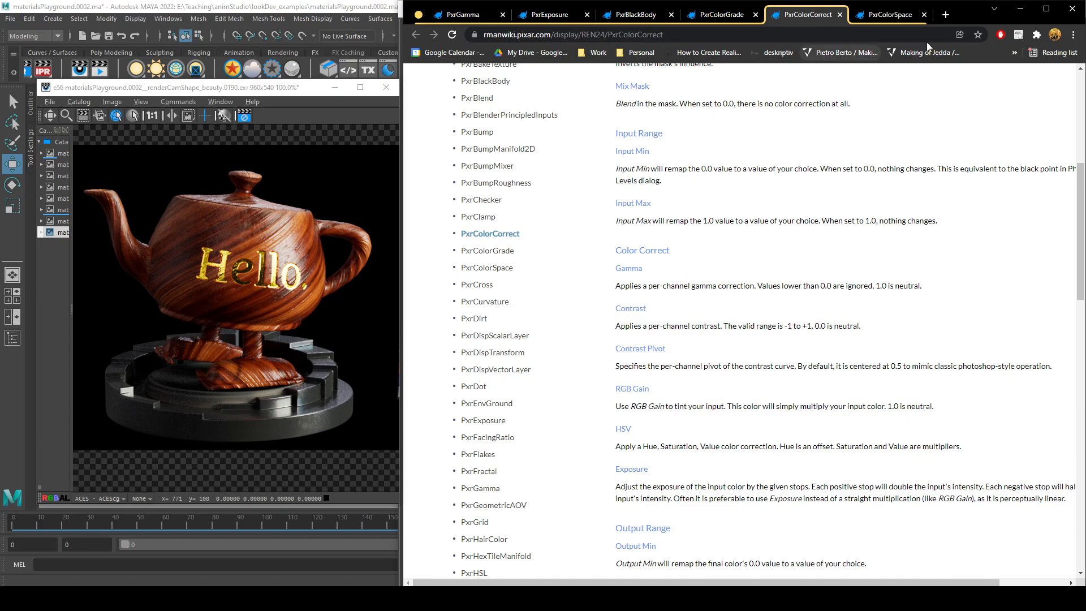
left_click(886, 15)
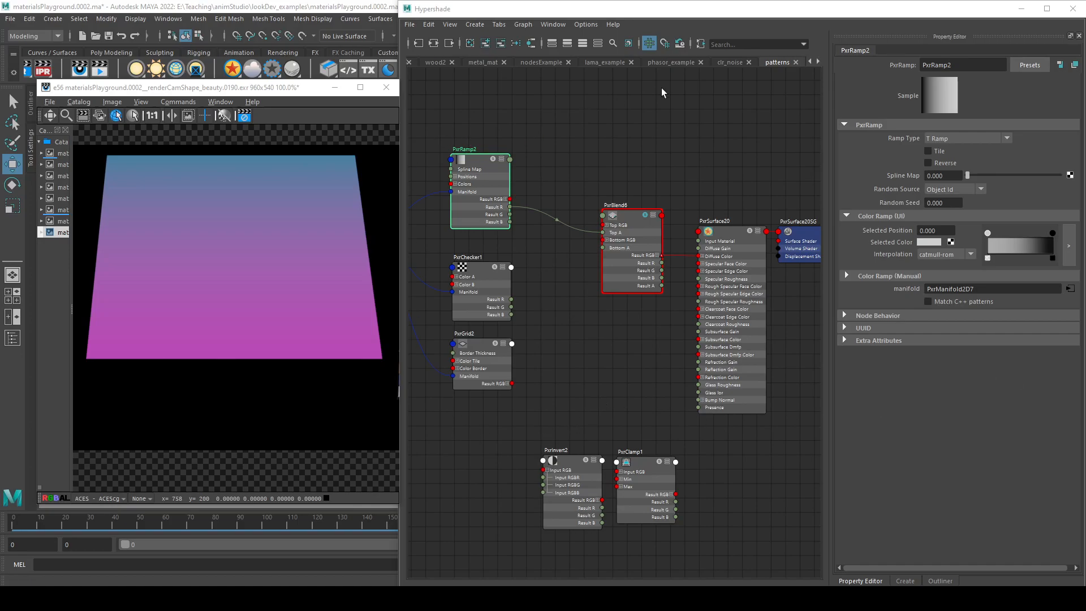
- Show the patterns graph in the Hypershade with the PxrRamp2, PxrChecker1, PxrGrid2 and PxrBlend6 nodes
left_click(740, 62)
left_click(784, 61)
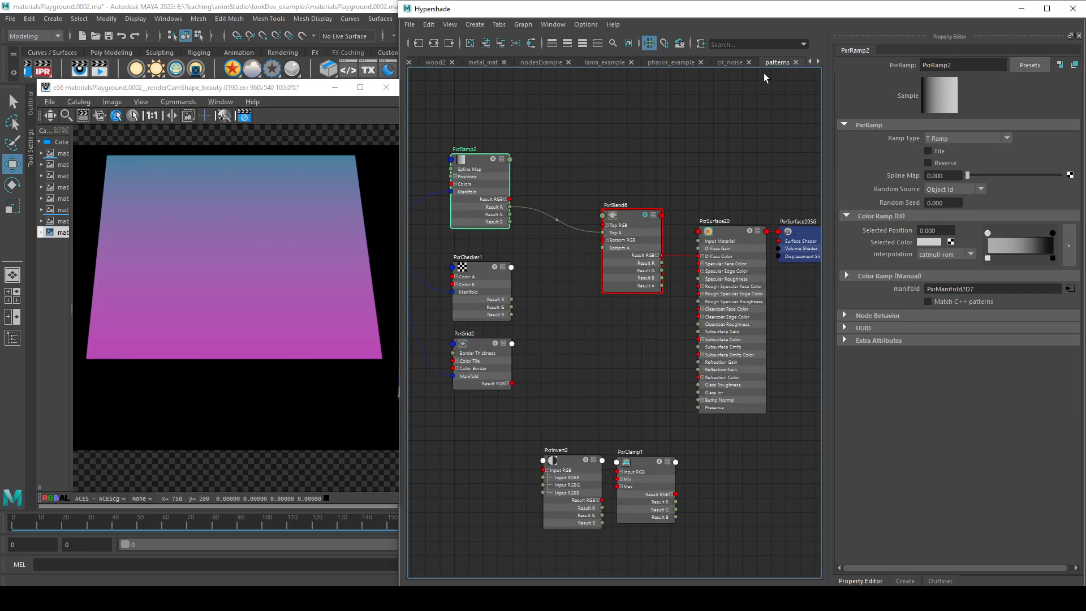
middle_click_drag(580, 319, 551, 310, "alt")
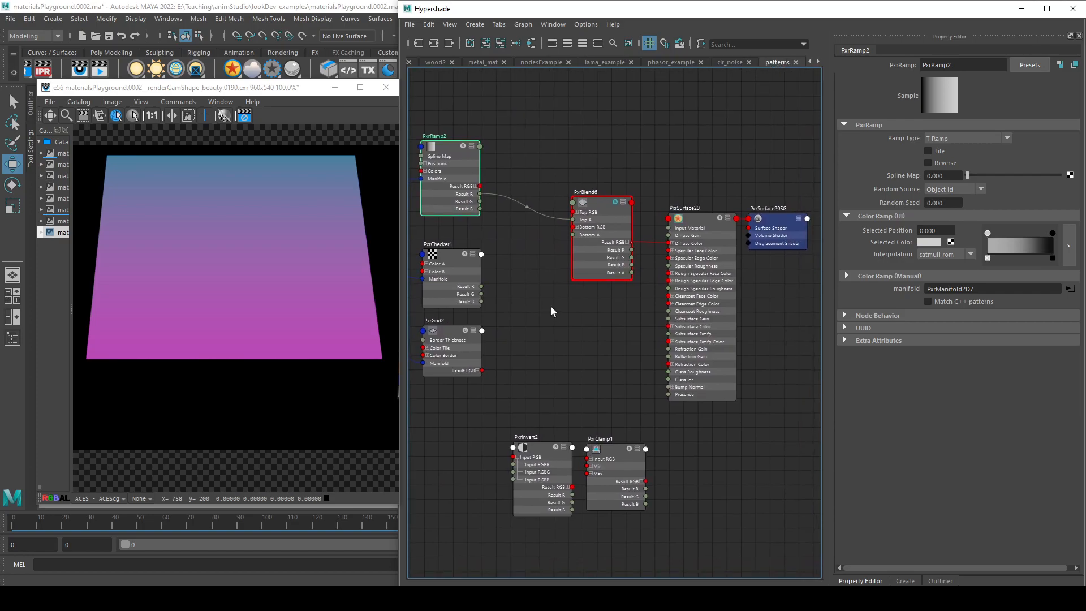
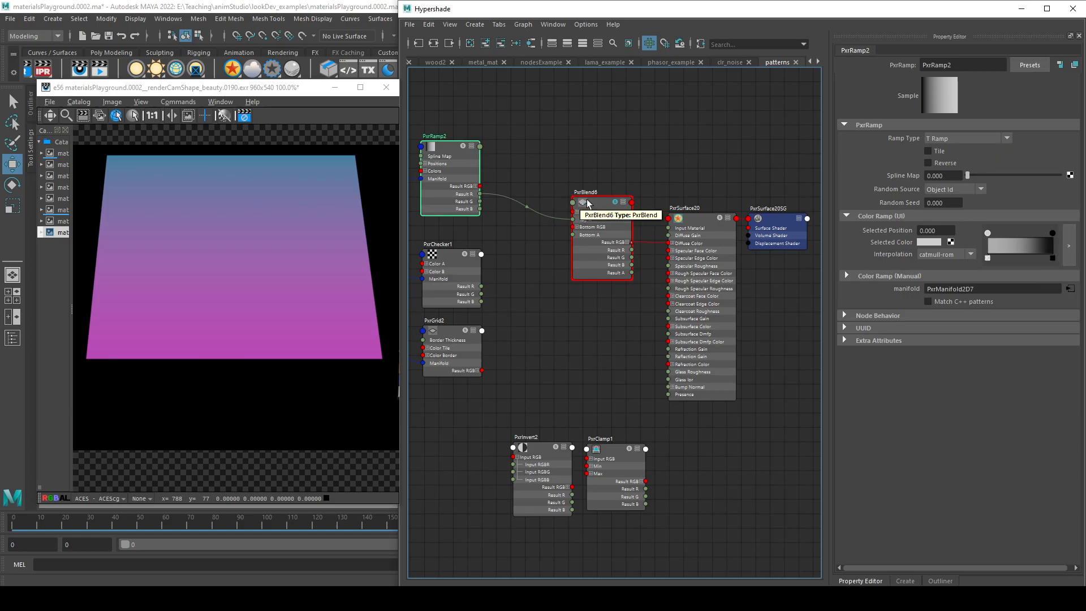
- Disconnect PxrRamp2 from PxrBlend6's Top A to try its Top Alpha control, and reconnect Result R to Top A
left_click(604, 209)
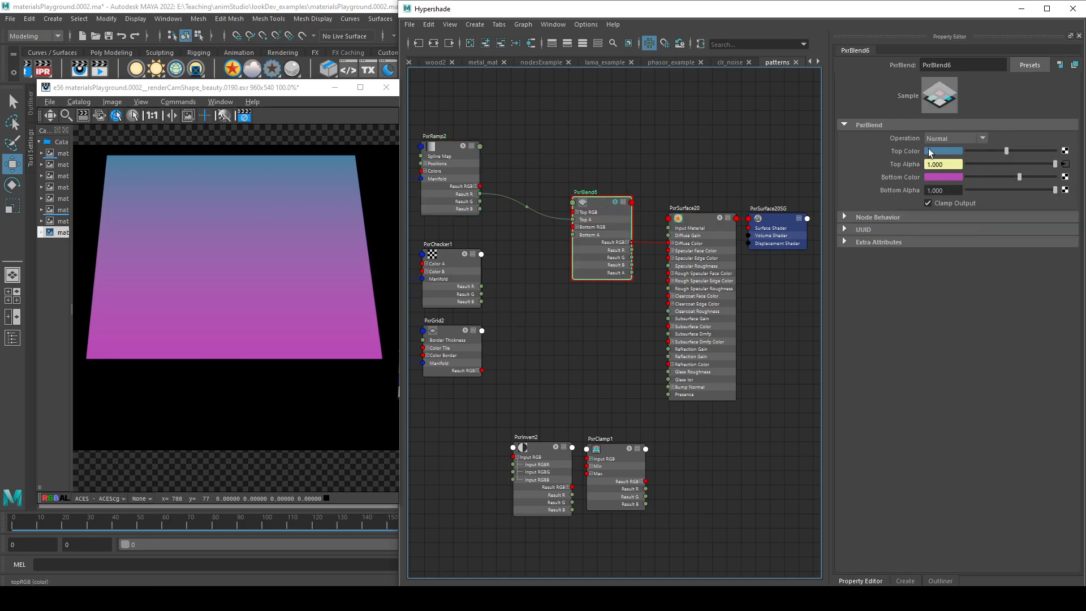
left_click(562, 218)
key("Delete")
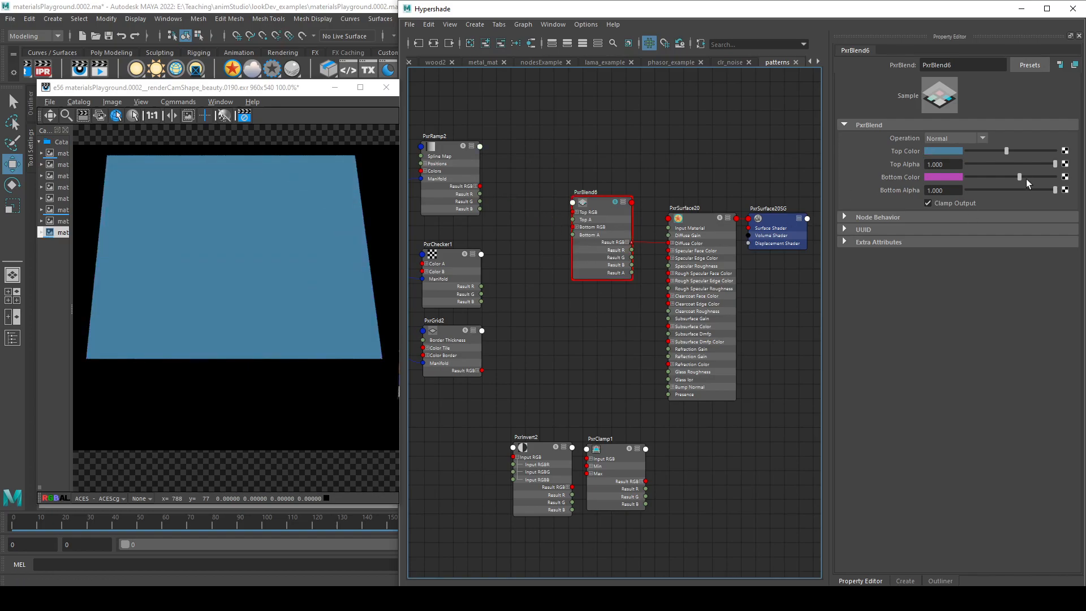
mouse_move(1047, 164)
left_mouse_down()
mouse_move(908, 164)
mouse_move(1056, 164)
left_mouse_up()
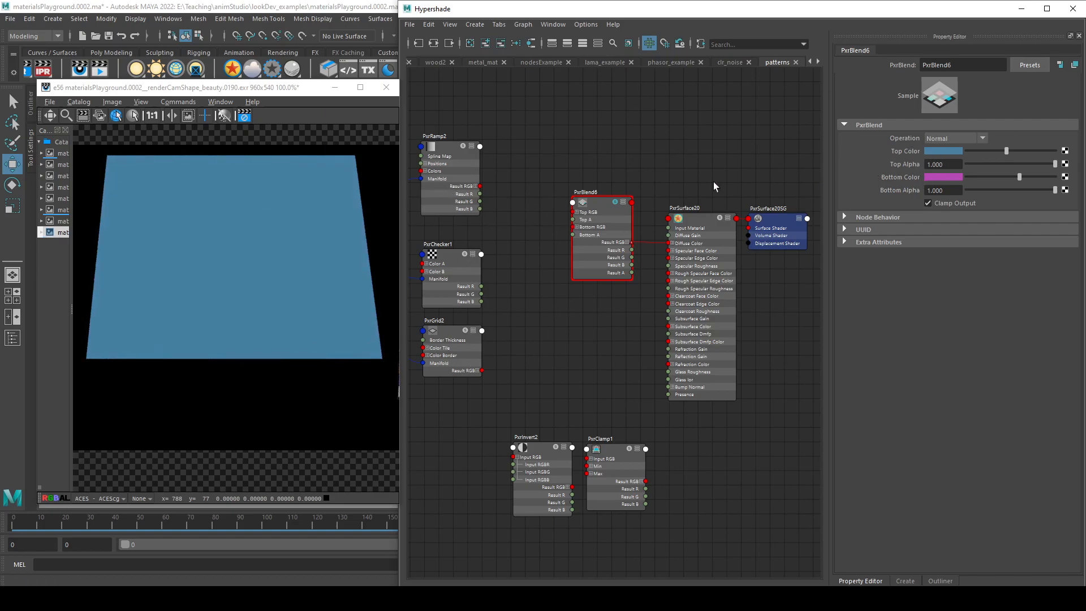
left_click_drag(480, 193, 571, 220)
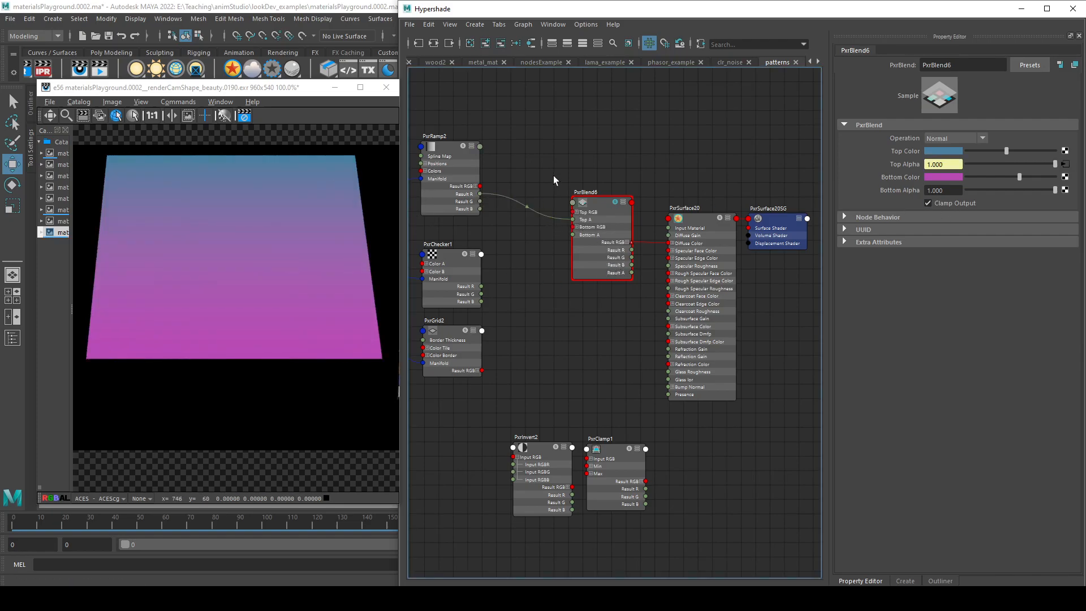
- Solo PxrRamp2 to view the mask in the render, and return the solo to PxrBlend6
left_click(463, 146)
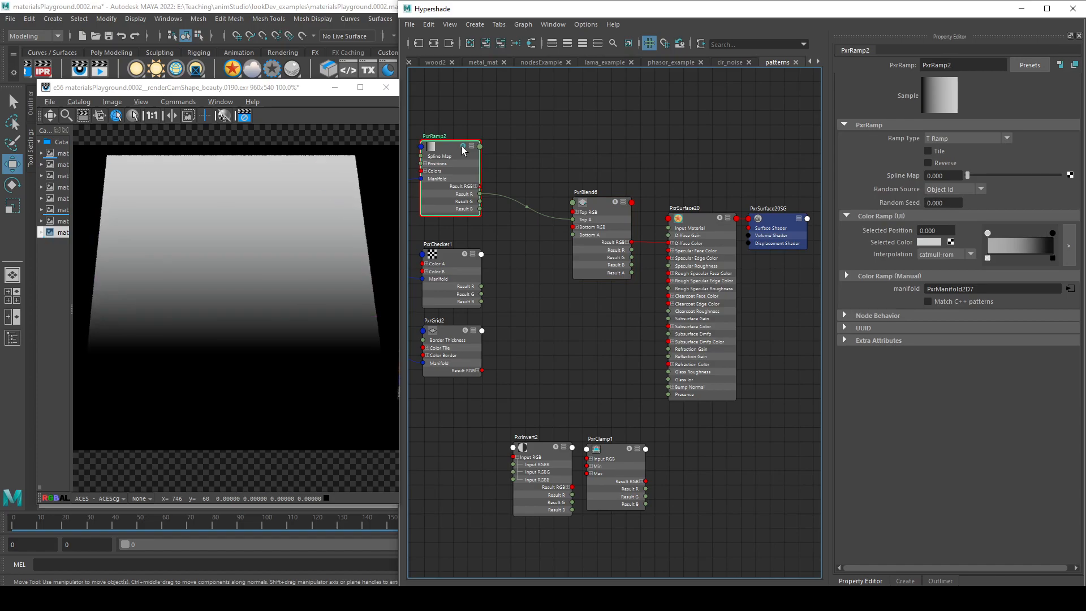
left_click(617, 205)
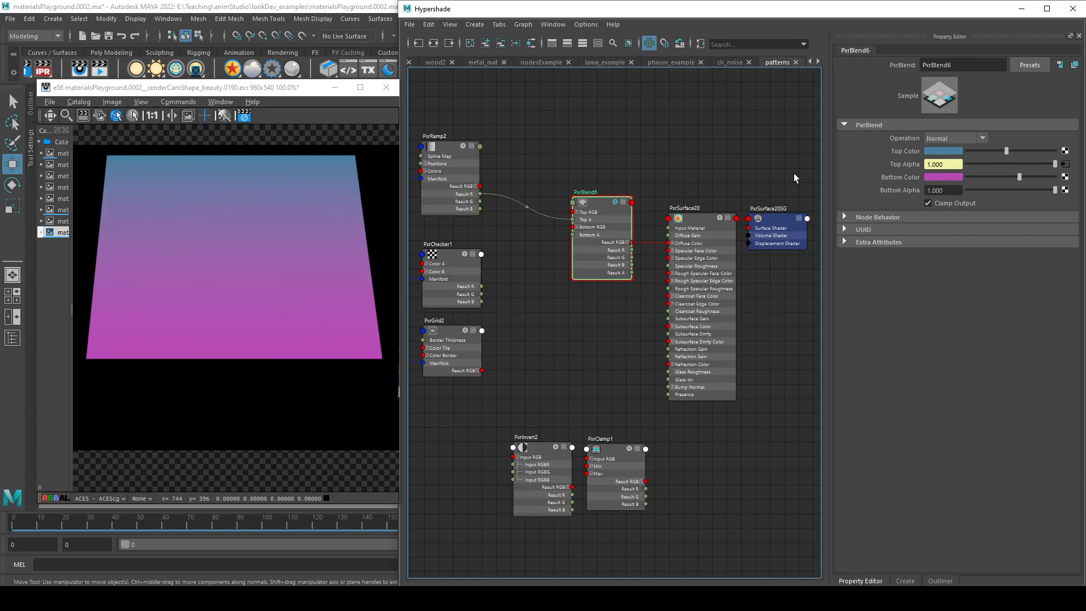
- Change PxrRamp2's Ramp Type to S Ramp and switch it back to T Ramp
left_click(450, 158)
left_click(968, 138)
left_click(956, 148)
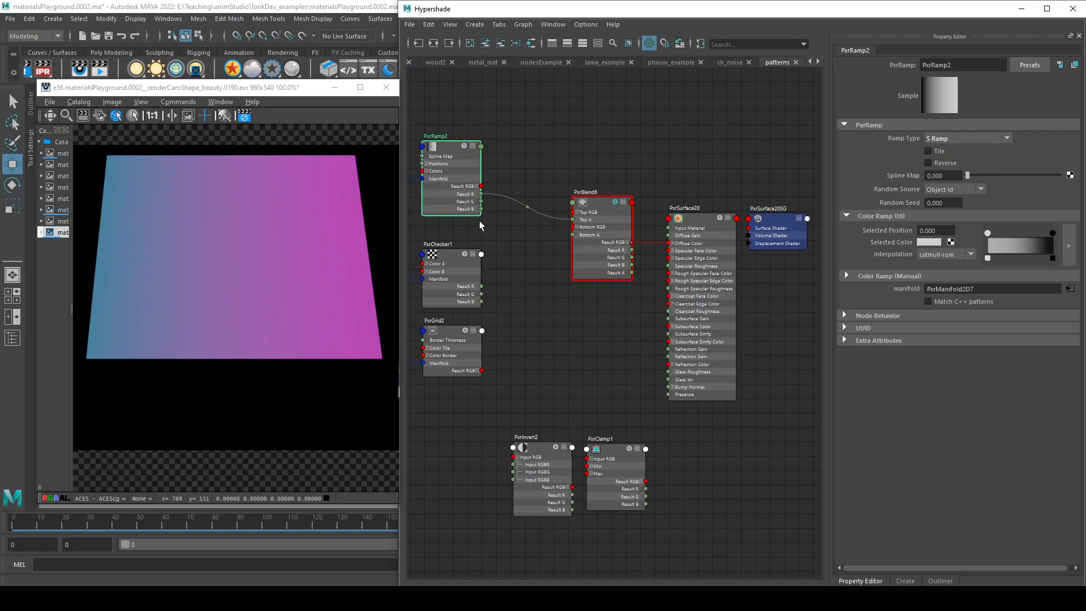
left_click(970, 137)
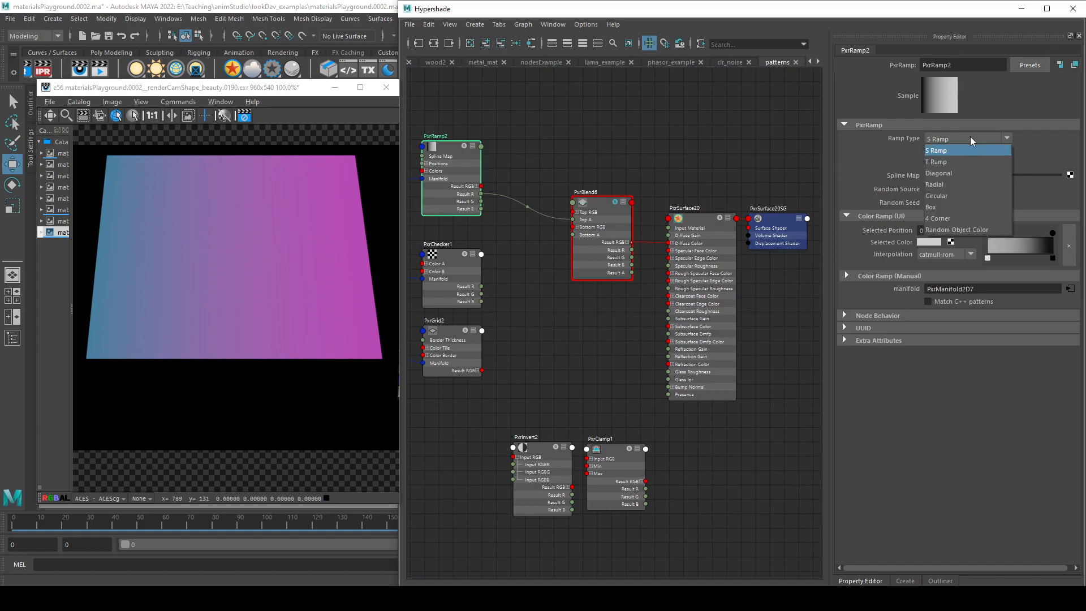
left_click(954, 161)
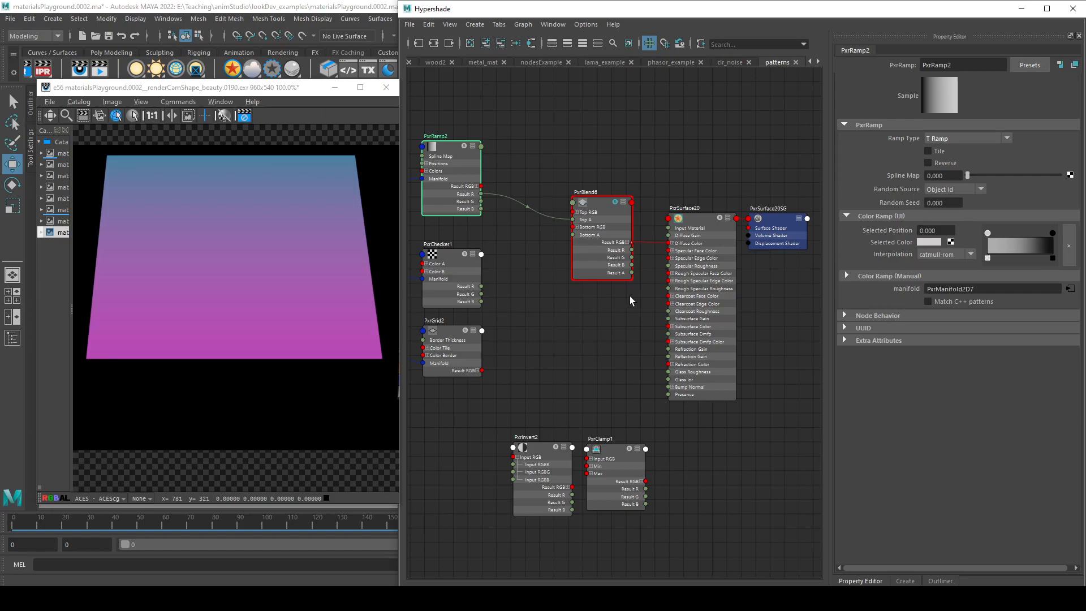
- Preview the Diagonal, Radial and Circular ramp types on PxrRamp2
left_click(986, 138)
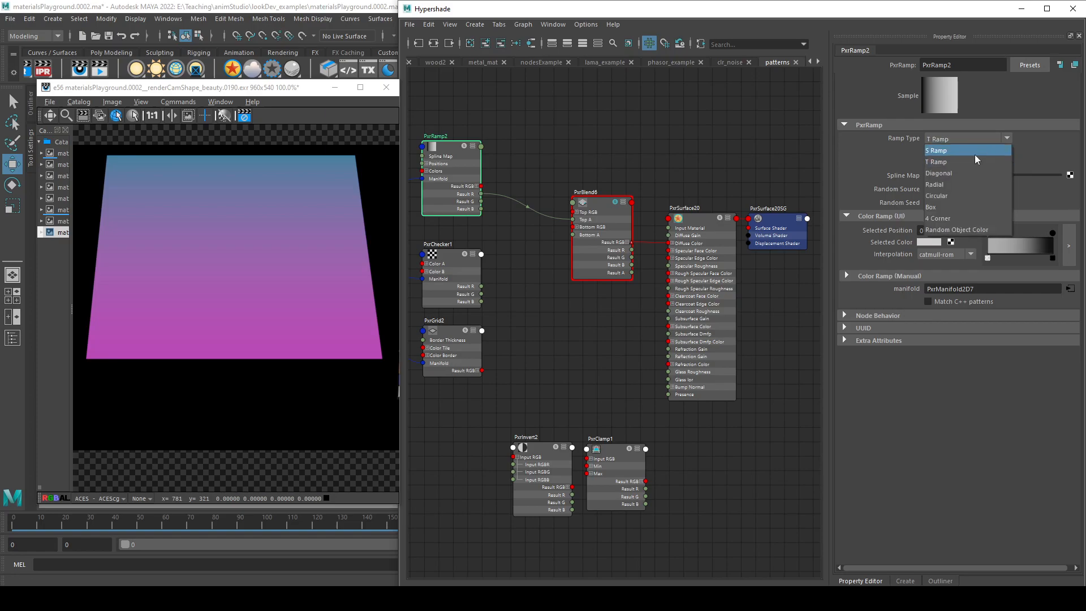
left_click(957, 173)
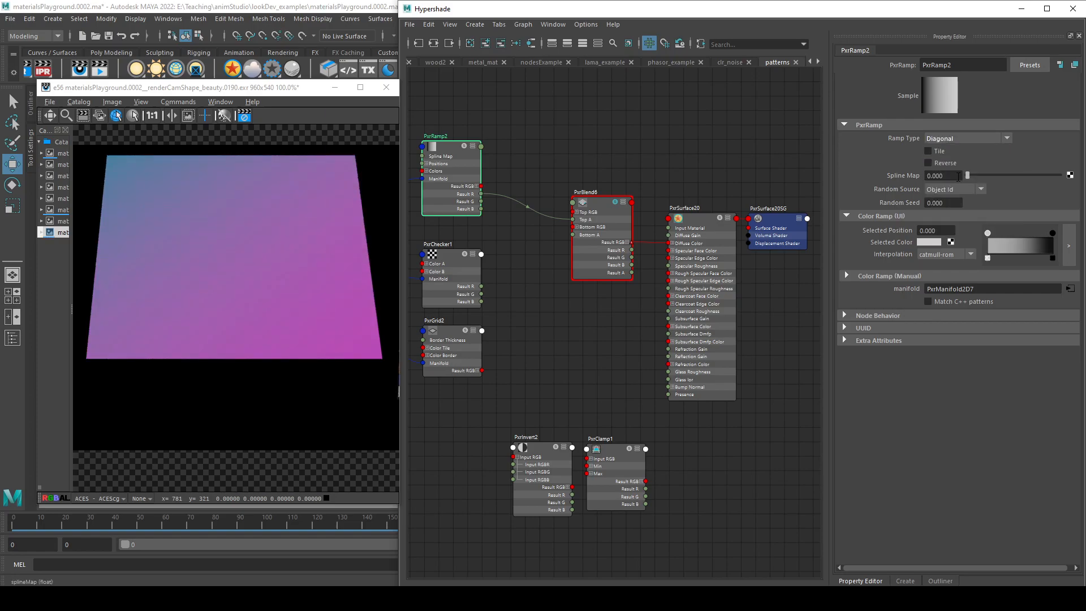
left_click(976, 141)
left_click(962, 185)
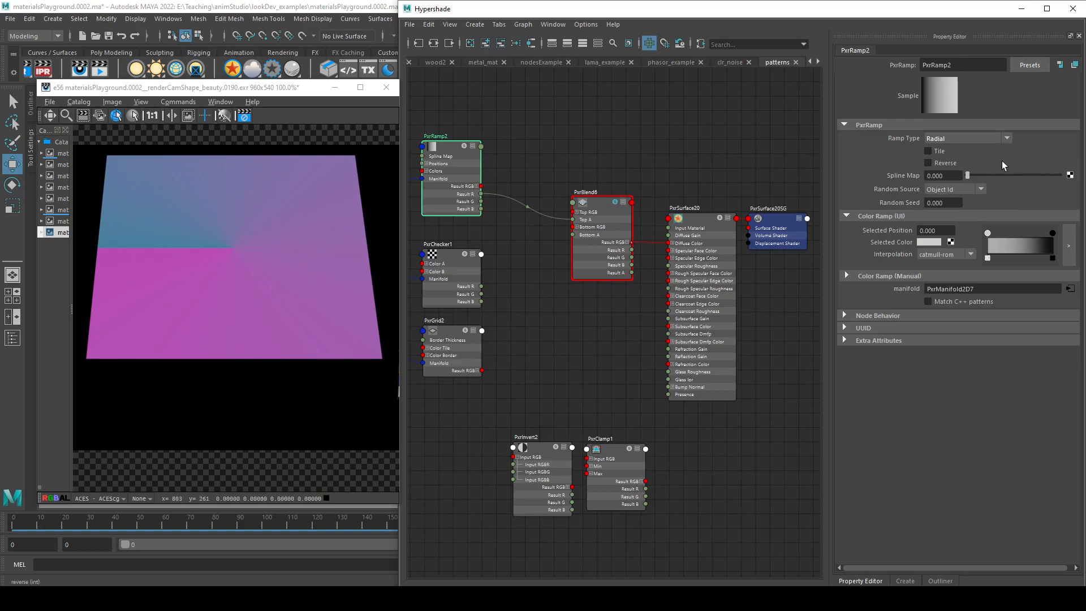
left_click(982, 138)
left_click(947, 196)
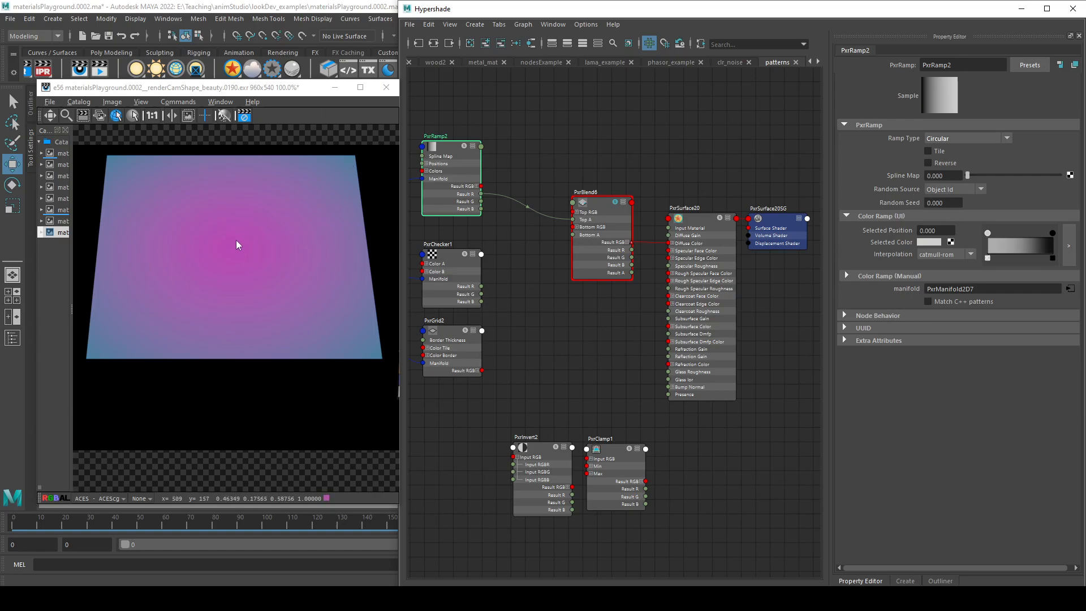
- Preview PxrRamp2's Box and 4 Corner ramp types, and set Ramp Type to Random Object Color
left_click(969, 135)
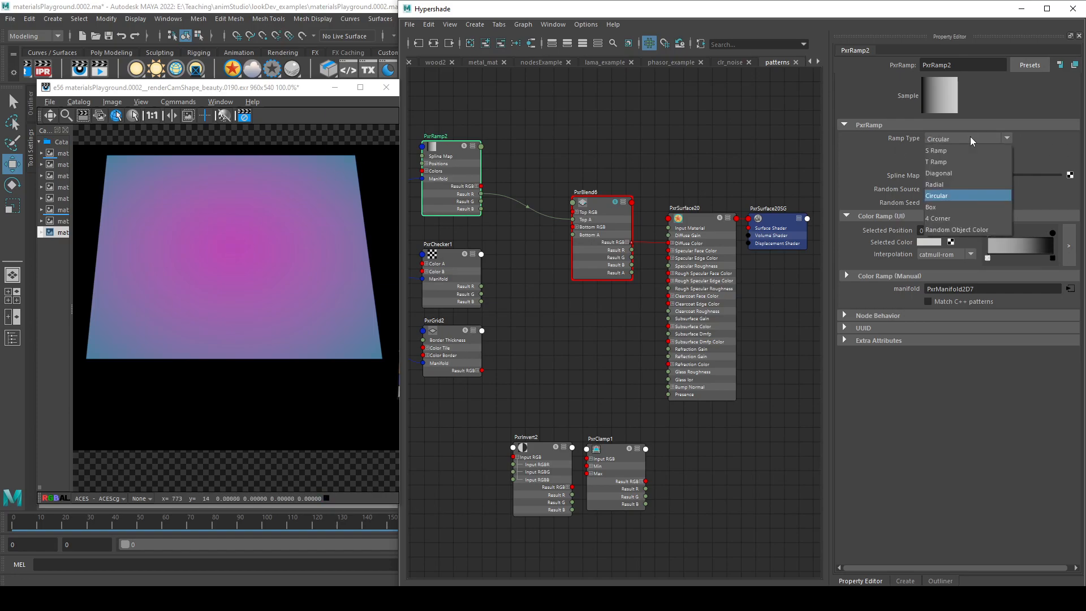
left_click(954, 205)
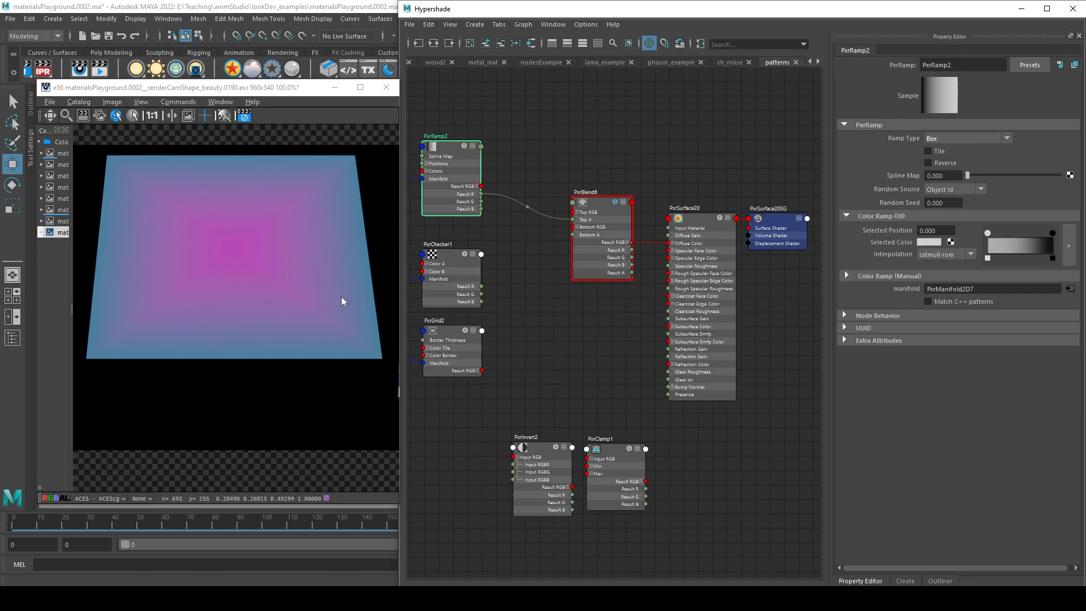
left_click(968, 138)
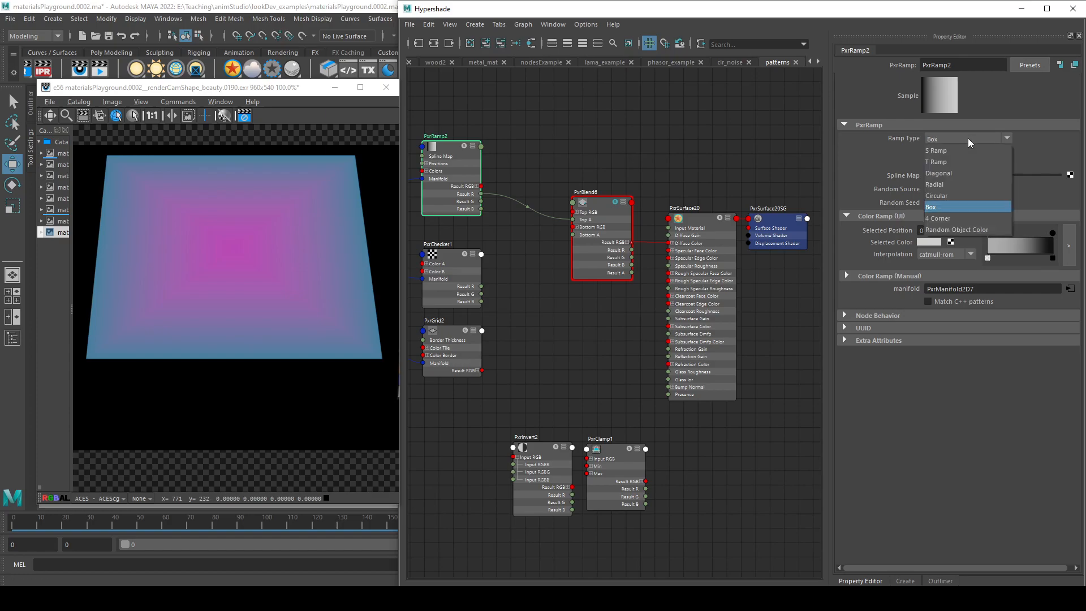
left_click(942, 215)
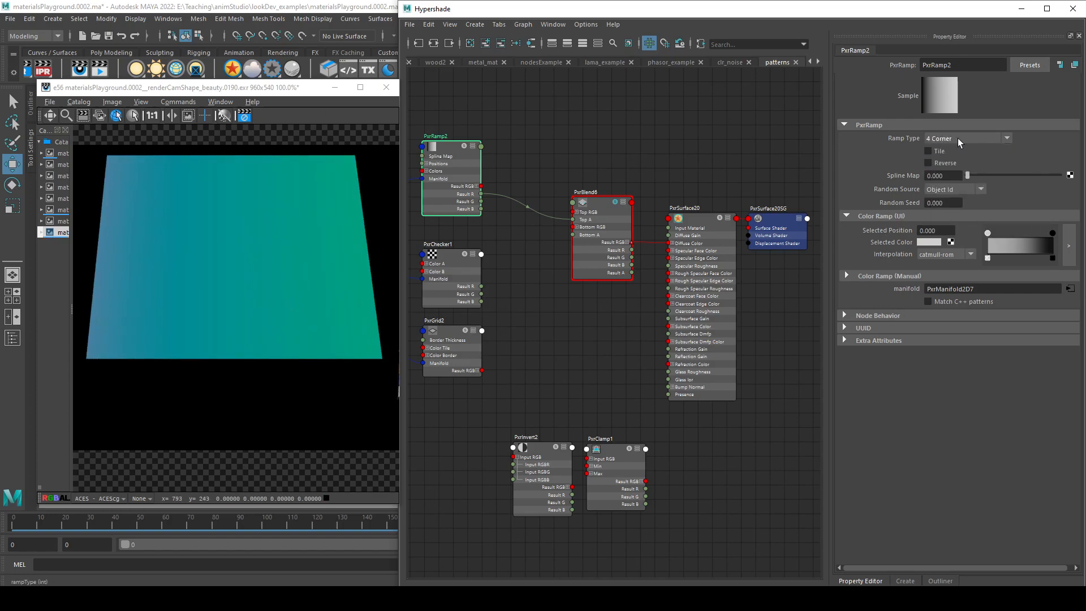
left_click(974, 138)
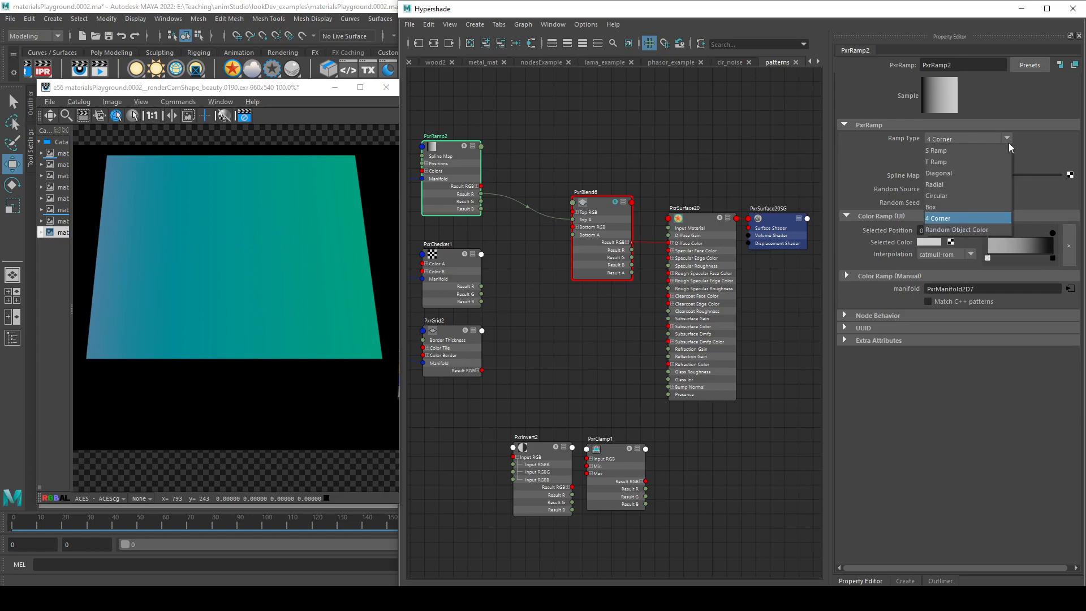
left_click(966, 230)
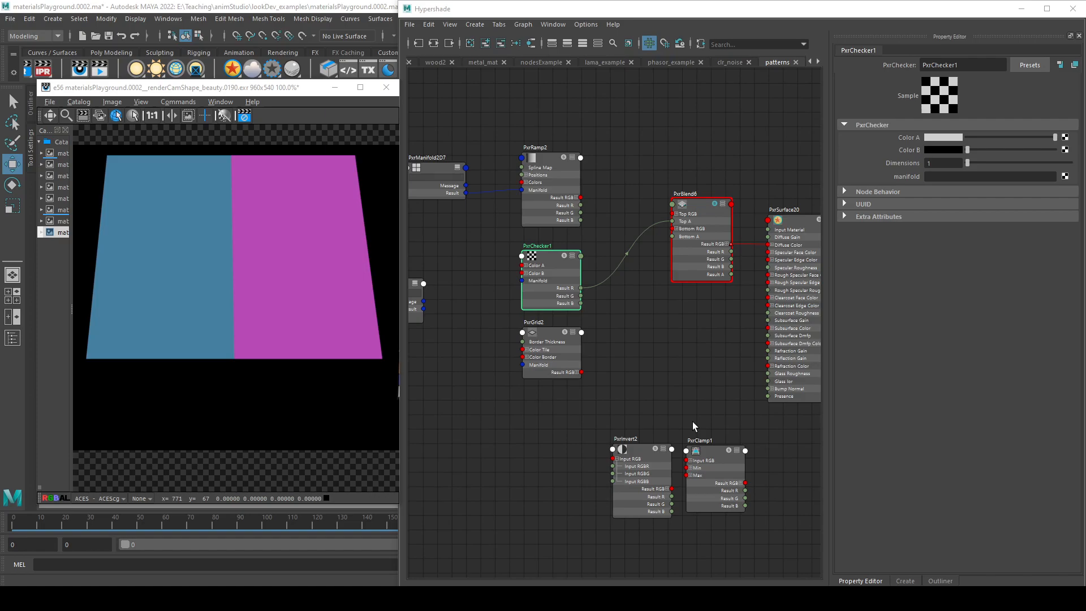
- Set PxrChecker1's Dimensions to 2, and compare the solo of PxrChecker1 and PxrSurface20 before returning the solo to PxrBlend6
middle_click_drag(660, 315, 591, 313, "alt")
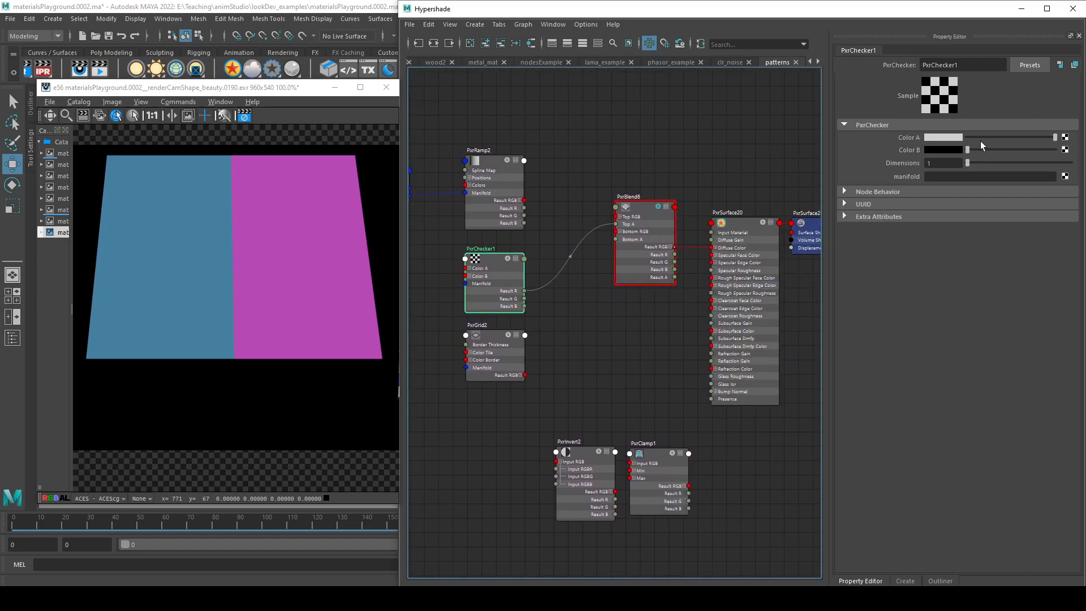
left_click_drag(979, 161, 1019, 164)
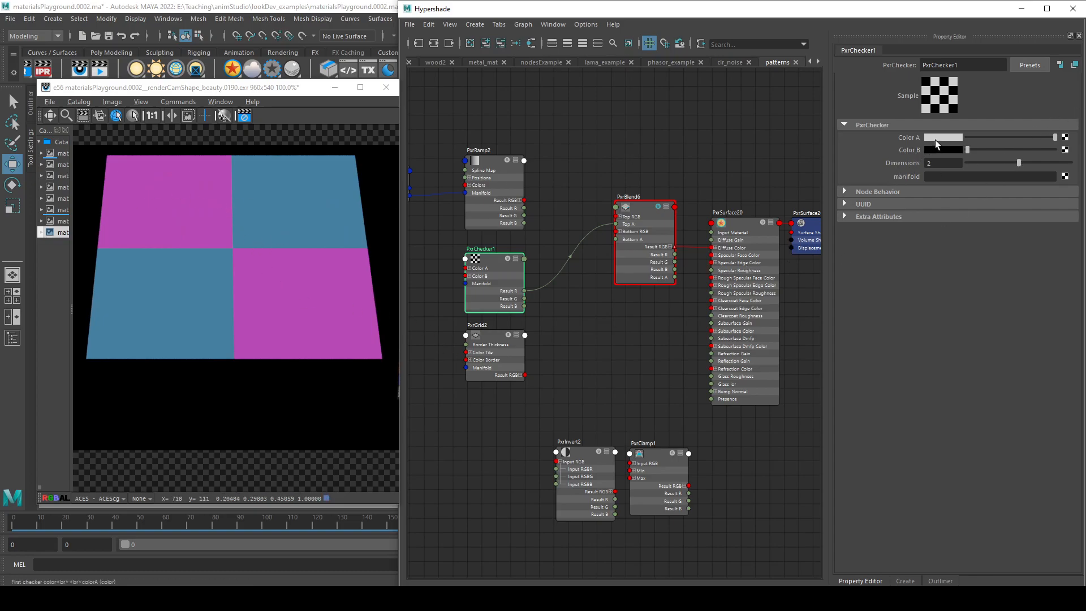
left_click(509, 260)
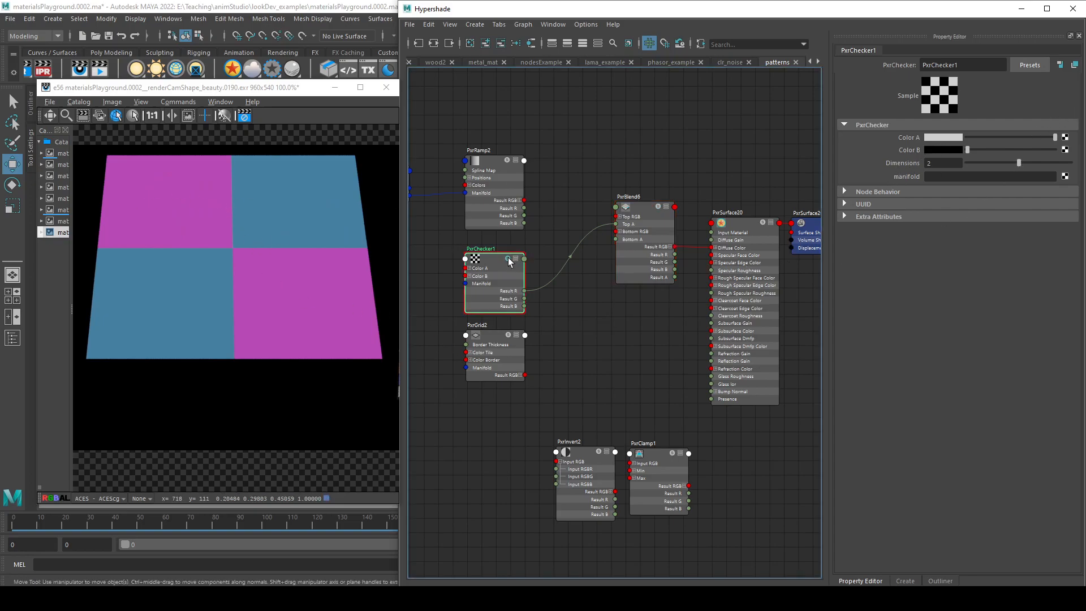
left_click(762, 222)
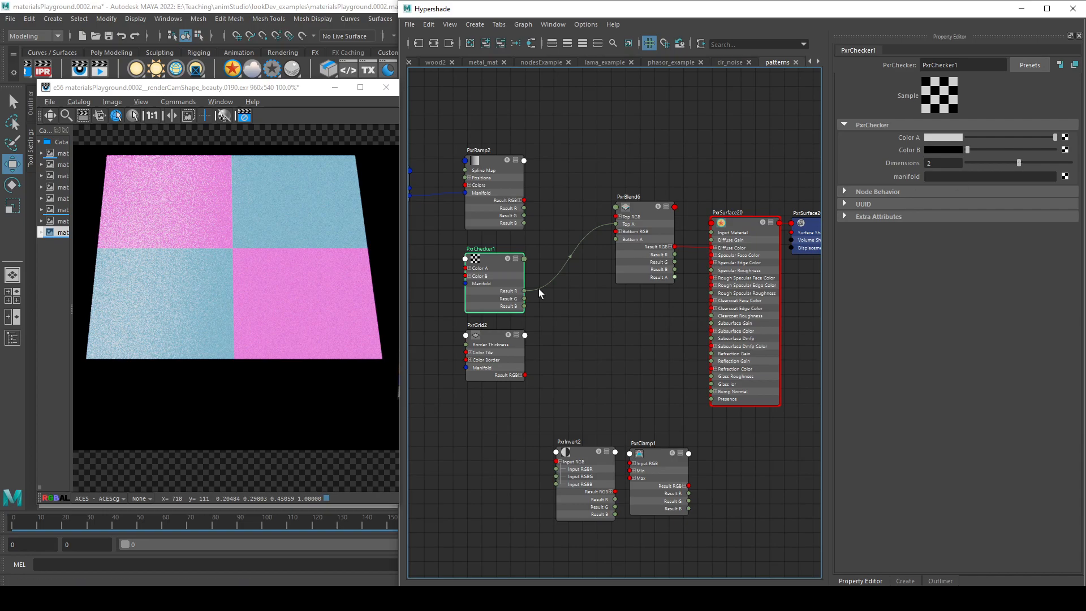
left_click(657, 206)
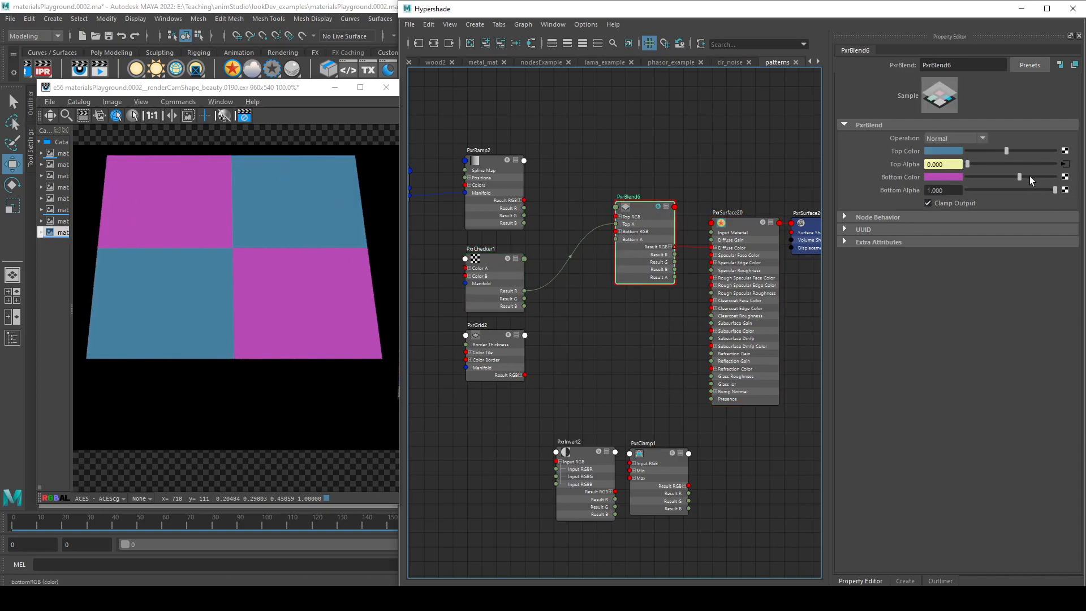
- Set PxrChecker1's Dimensions to 3 and nudge the node slightly upward in the graph
left_click(498, 281)
left_click_drag(1019, 163, 1084, 168)
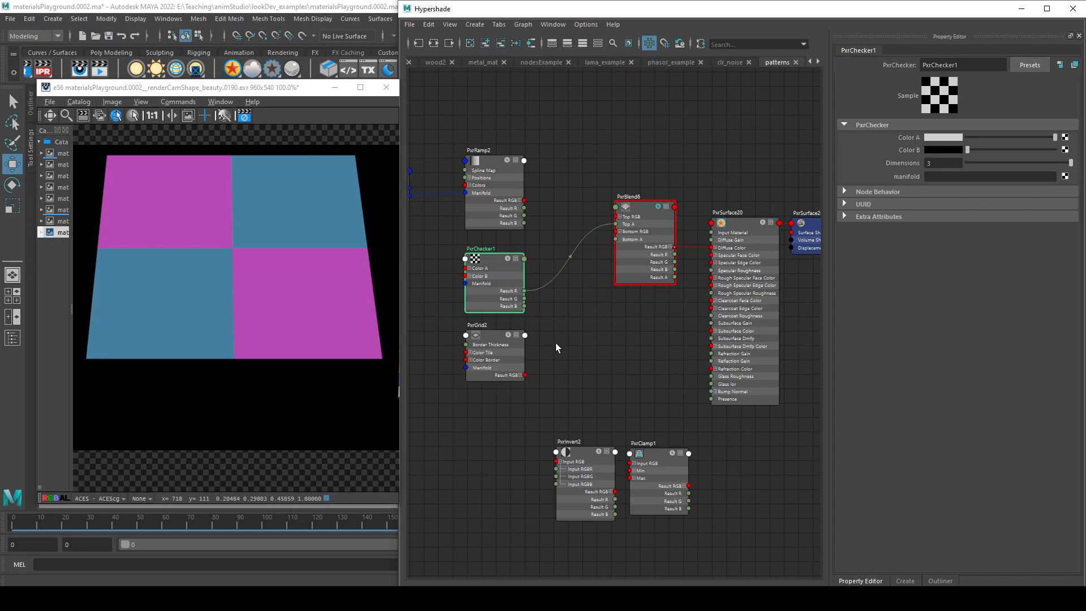
middle_click_drag(573, 331, 574, 362, "alt")
mouse_move(502, 290)
left_mouse_down()
mouse_move(524, 281)
mouse_move(504, 281)
left_mouse_up()
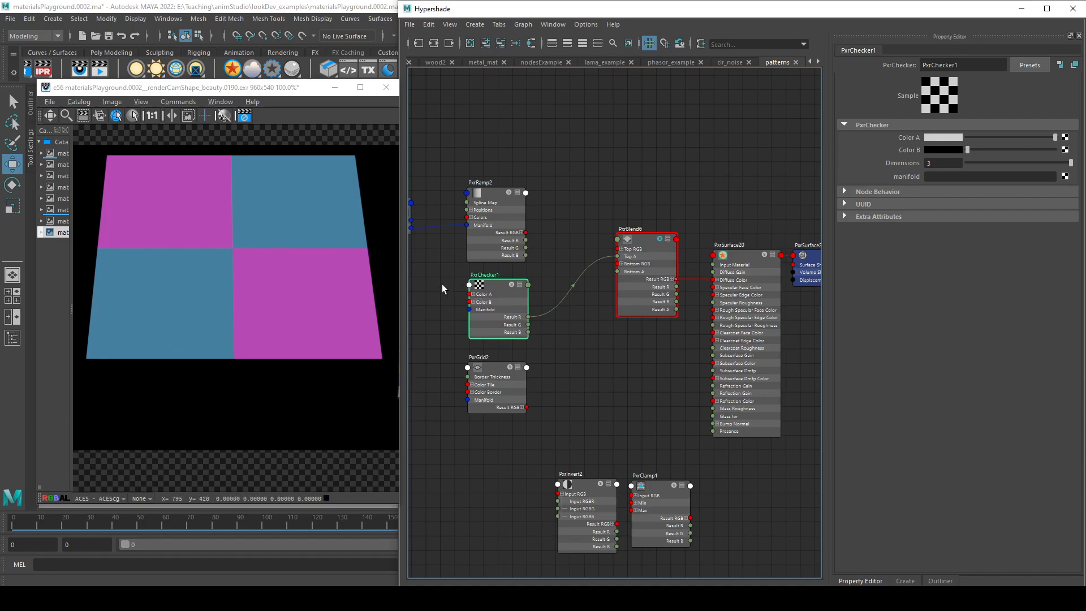
- Expand PxrGrid2's Result RGB output, connect Result RGBR to PxrBlend6's Top A, and show PxrGrid2's attributes
left_click(521, 407)
left_click_drag(526, 415, 576, 449)
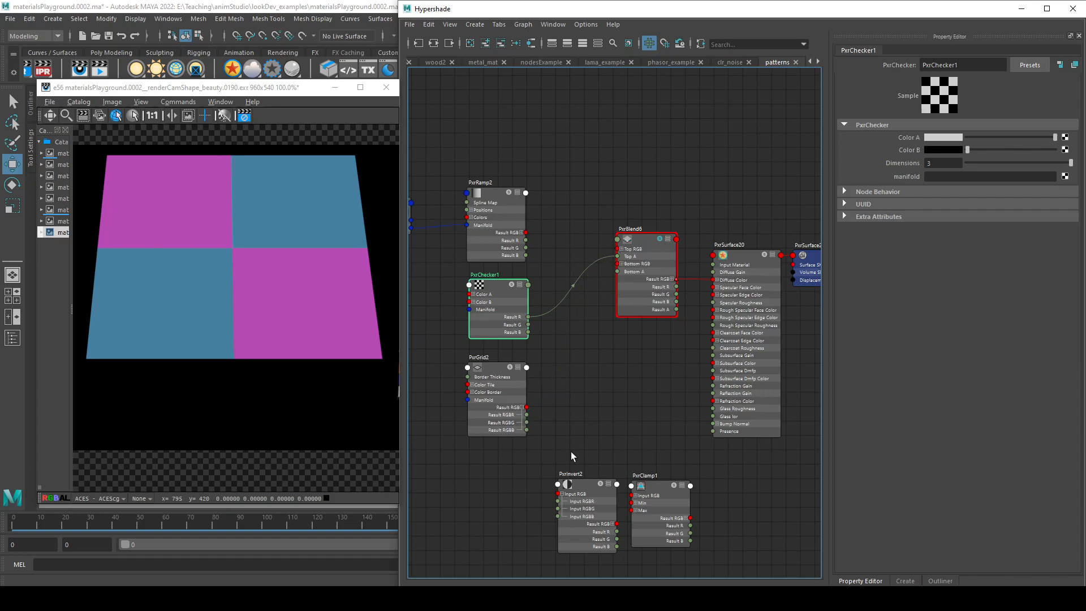
left_click_drag(528, 415, 620, 257)
left_click(496, 386)
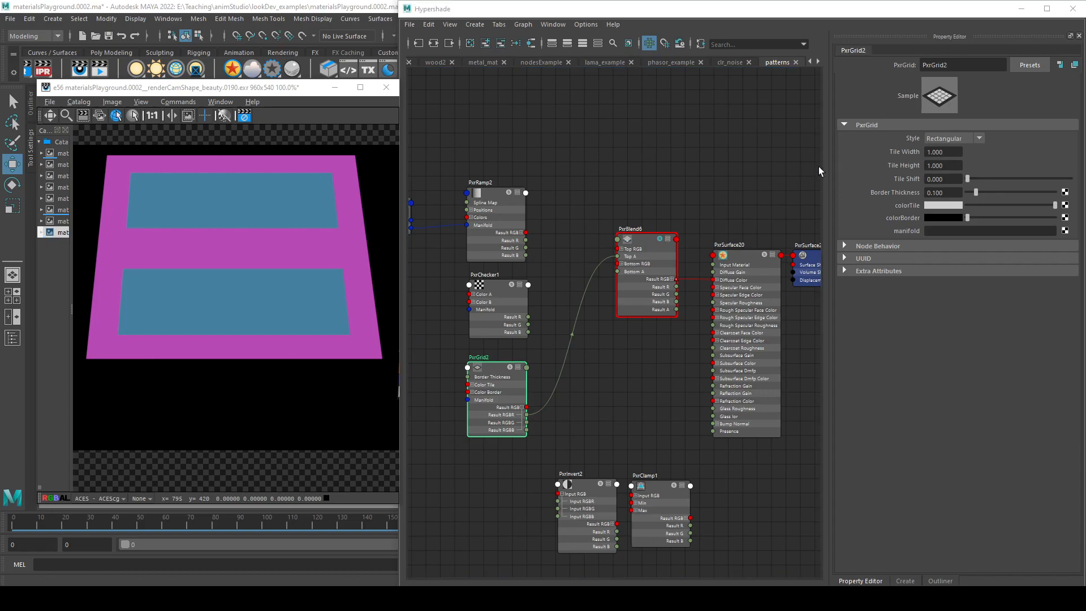
- Change PxrGrid2's Style to Hexagonal and switch it back to Rectangular
left_click(979, 139)
left_click(974, 162)
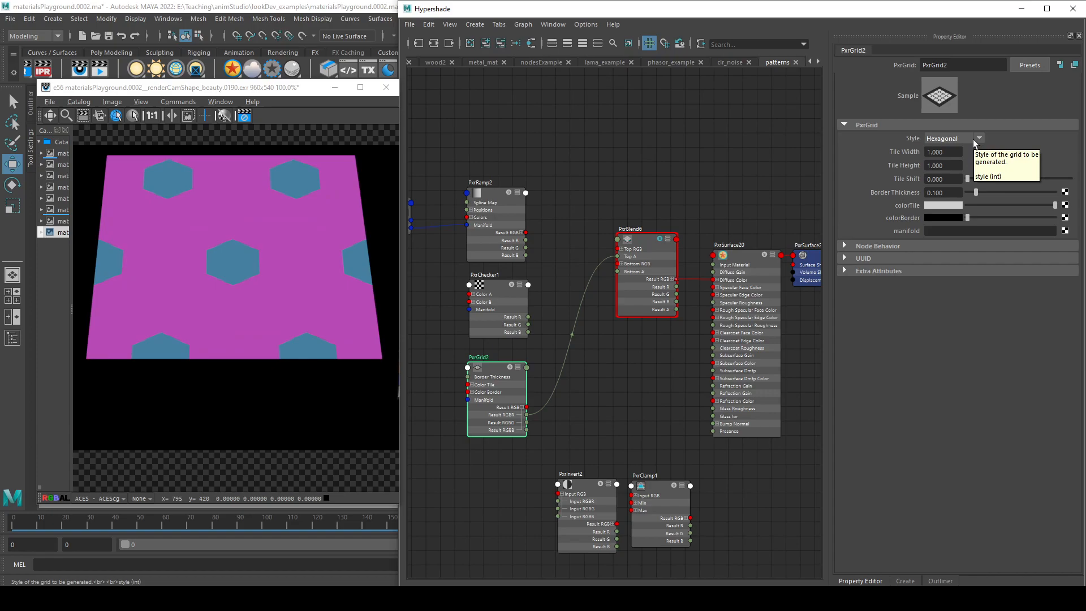
left_click(970, 139)
left_click(962, 147)
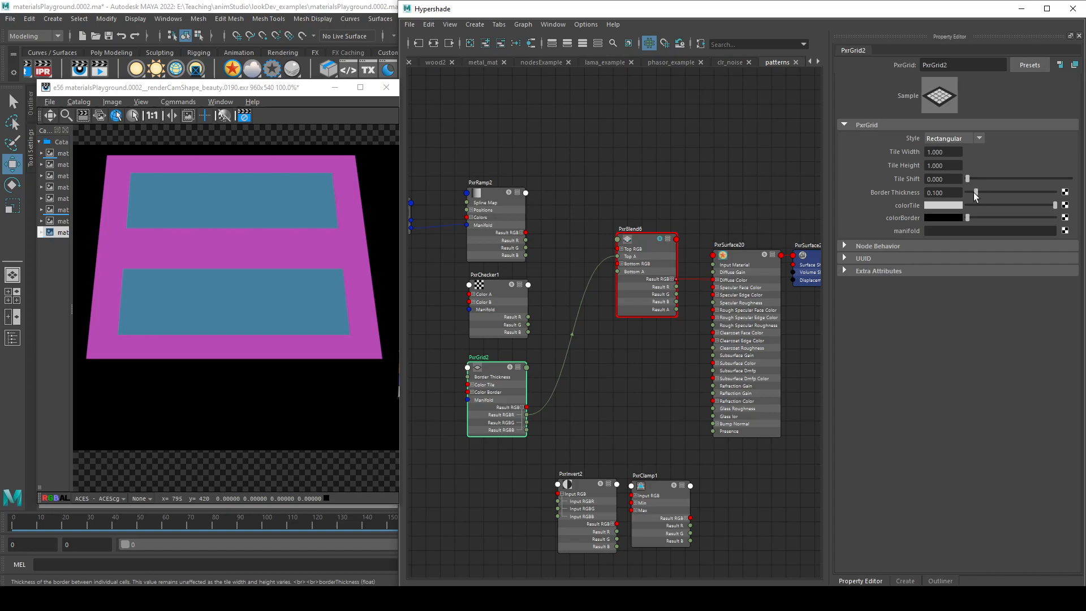
- Reduce PxrGrid2's Border Thickness to about 0.007 and set its Tile Height and Tile Width to 0.2
left_click_drag(976, 195, 969, 196)
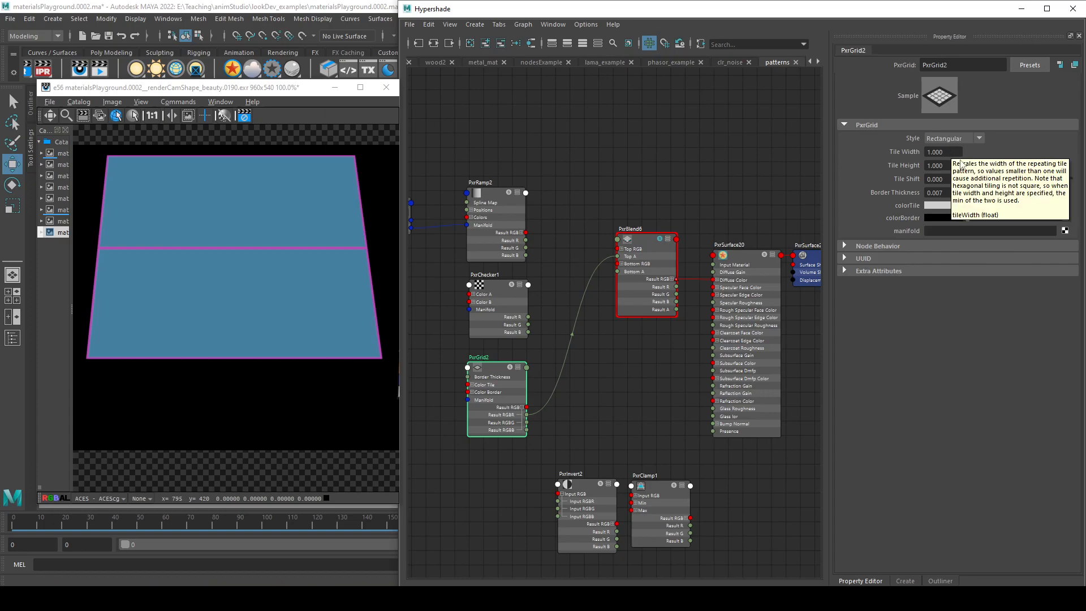
left_click(948, 152)
key("Tab")
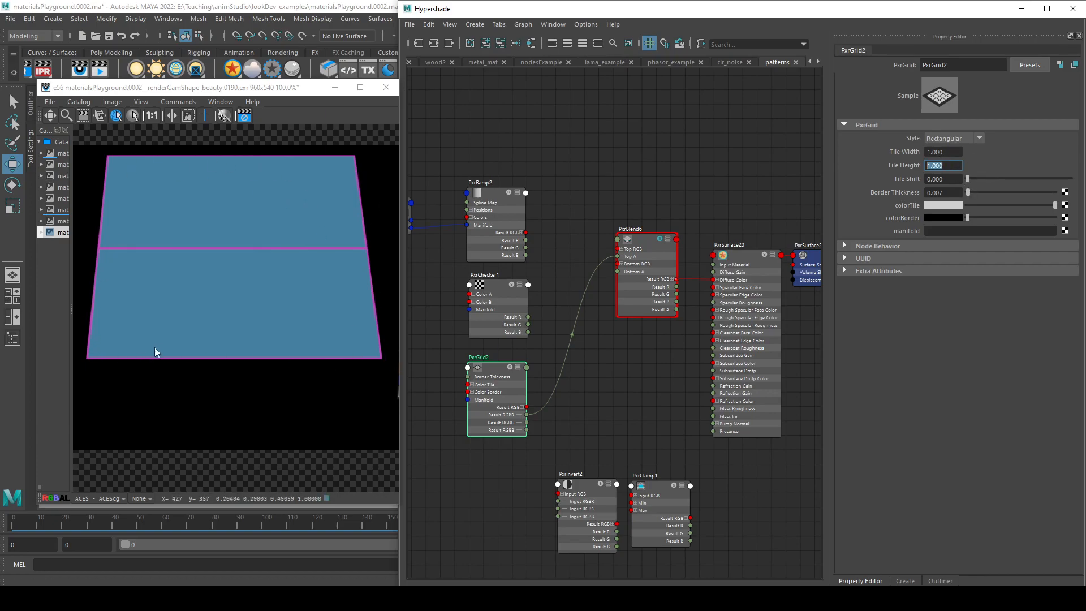
left_click(945, 164)
left_click_drag(949, 166, 912, 168)
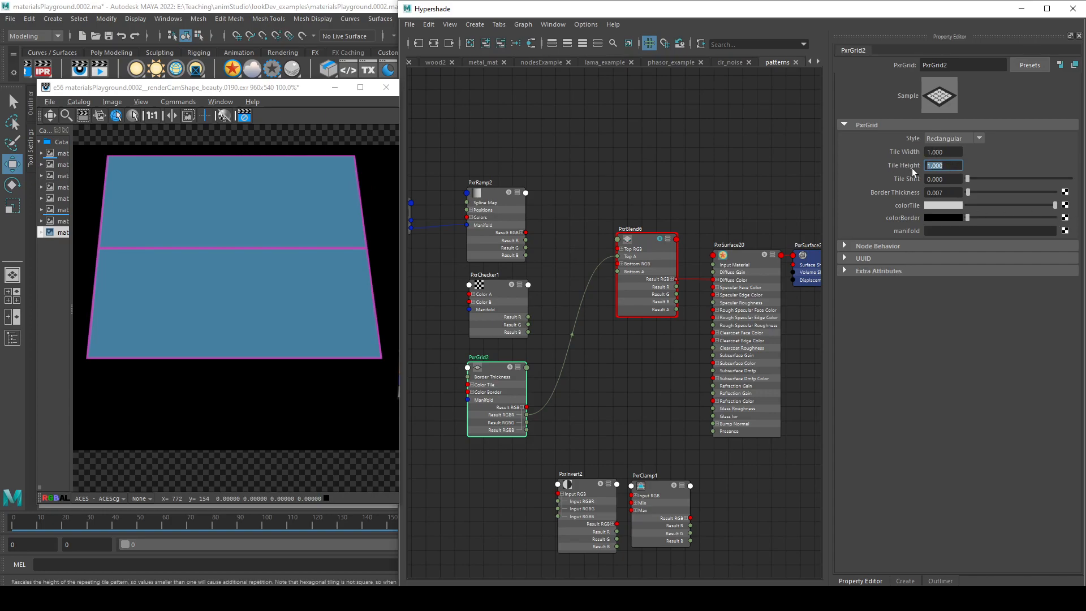
type(".2")
key("Return")
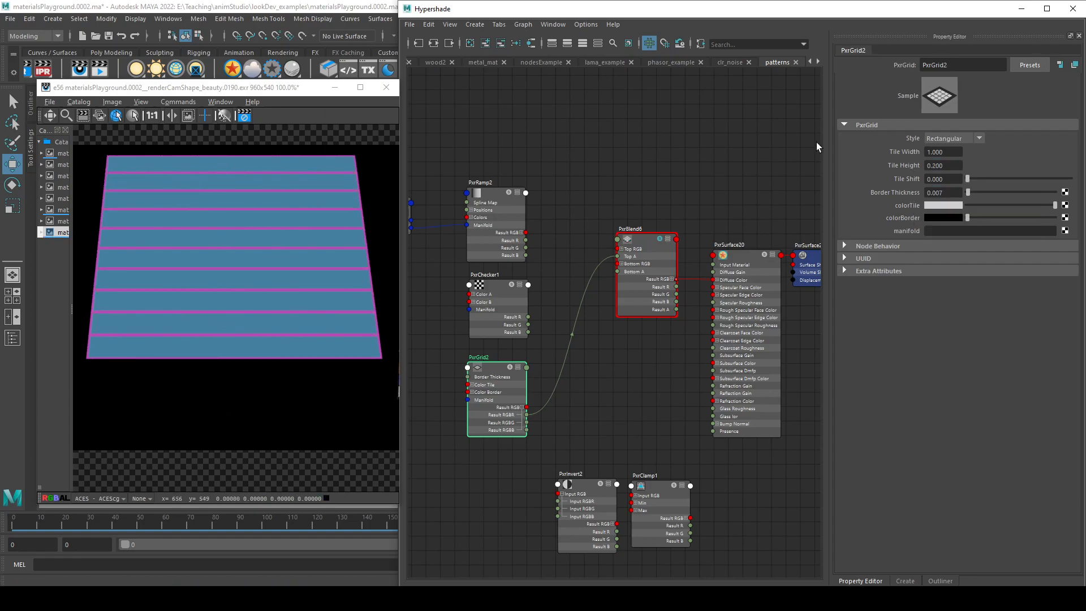
left_click_drag(950, 152, 811, 141)
type(".2")
key("Return")
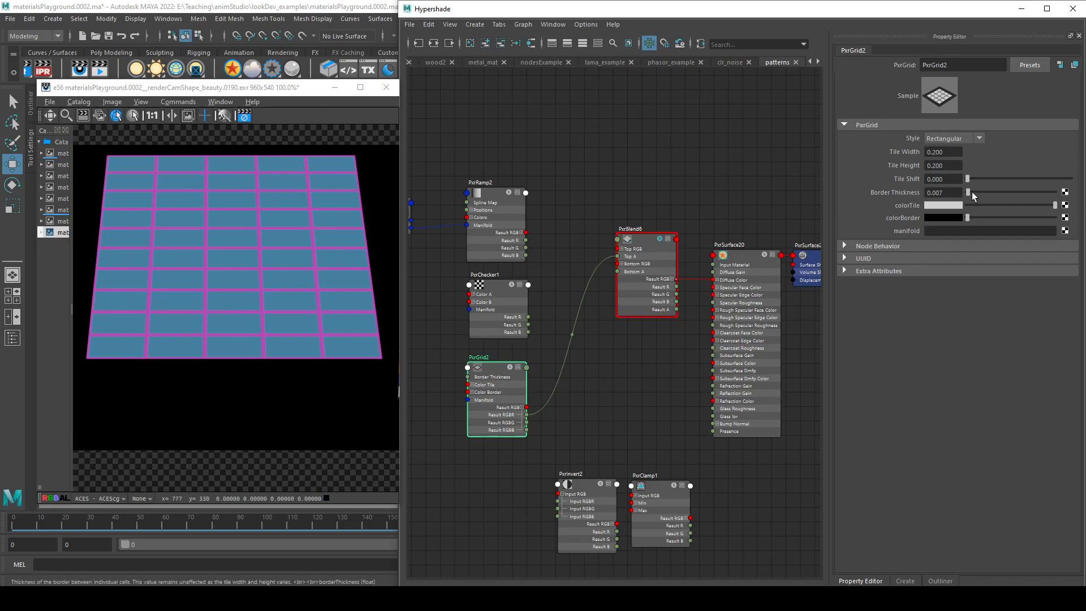
- Set PxrGrid2's Border Thickness to 0.005
left_click_drag(969, 193, 969, 194)
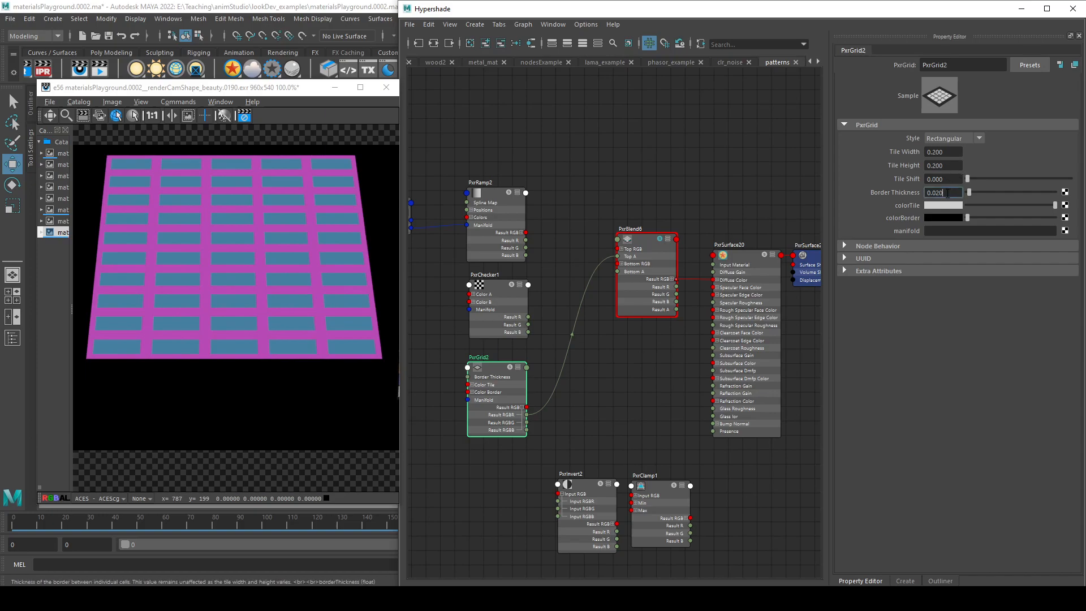
type("05")
key("Return")
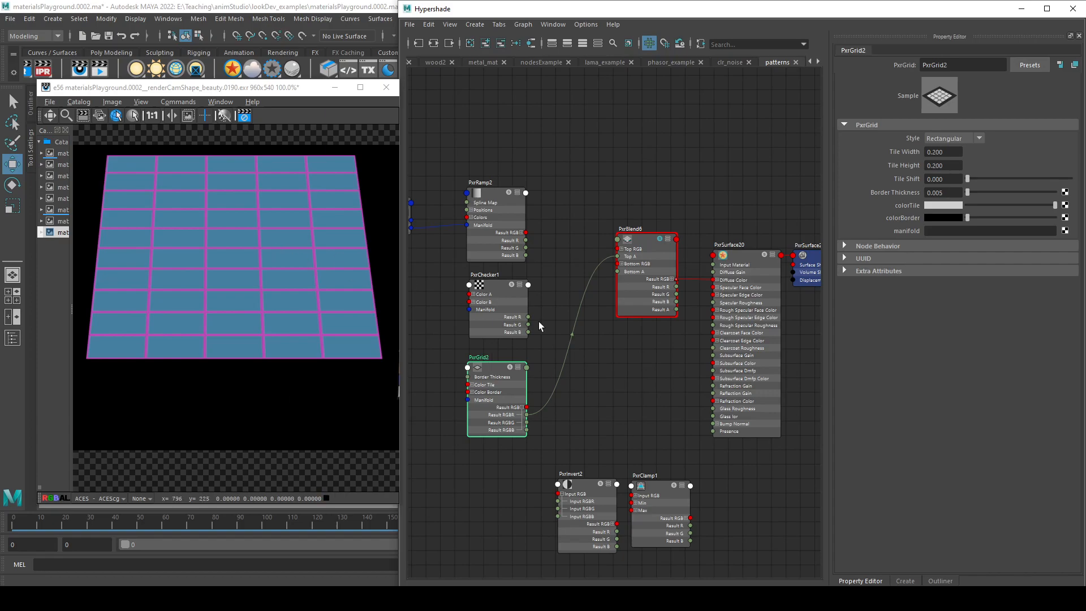
- Try 1.2 for both Tile Height and Tile Width on PxrGrid2
left_click(955, 164)
type("1.2")
key("Return")
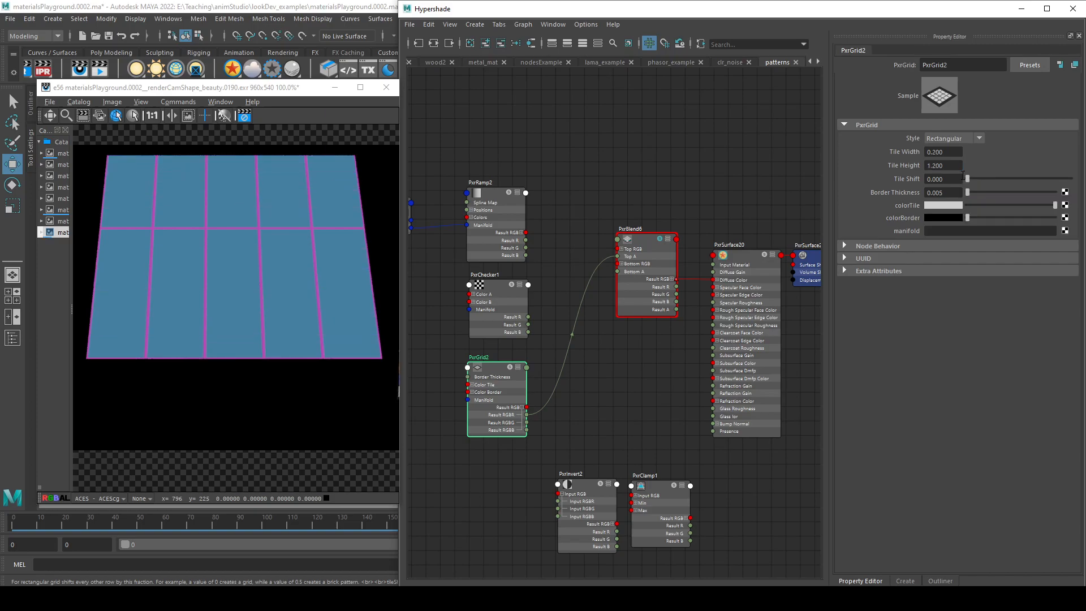
left_click(943, 152)
type("1.2")
key("Return")
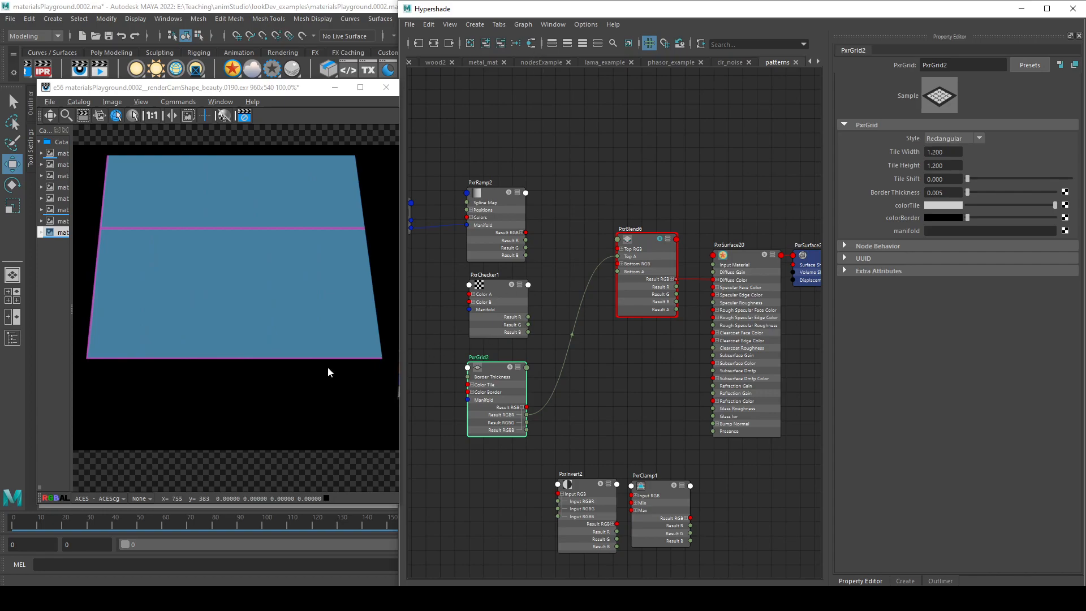
- Set PxrGrid2's Tile Width and Tile Height to 1 and its Style to Hexagonal
left_click(943, 151)
type("1")
key("Tab")
type("1")
key("Return")
left_click(953, 138)
left_click(952, 151)
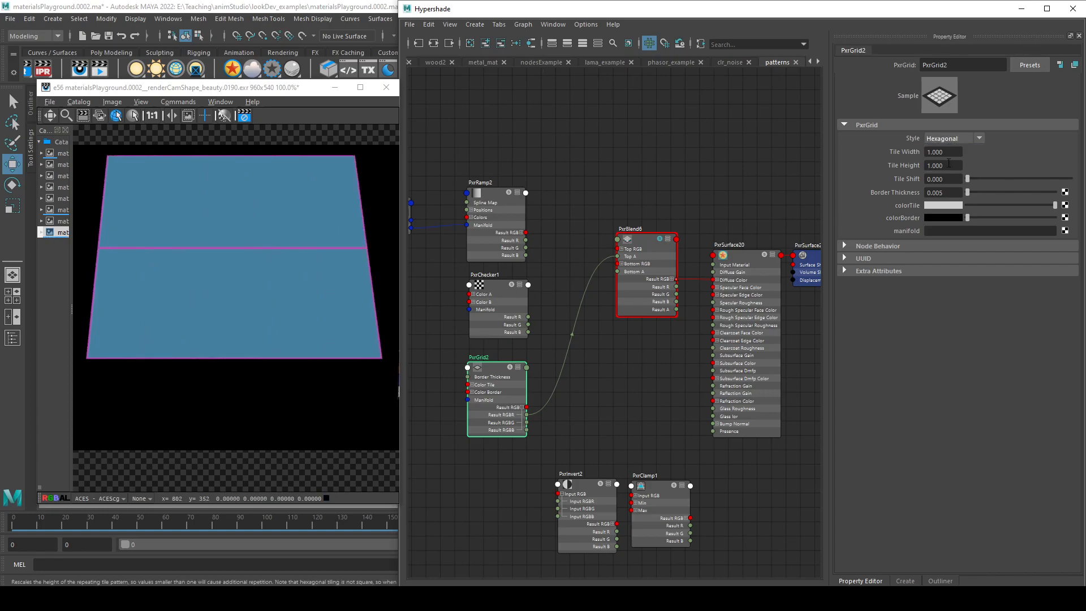
- Set the hexagonal grid's Tile Width and Tile Height to 0.2, keeping PxrGrid2 selected
left_click(959, 152)
type(".2")
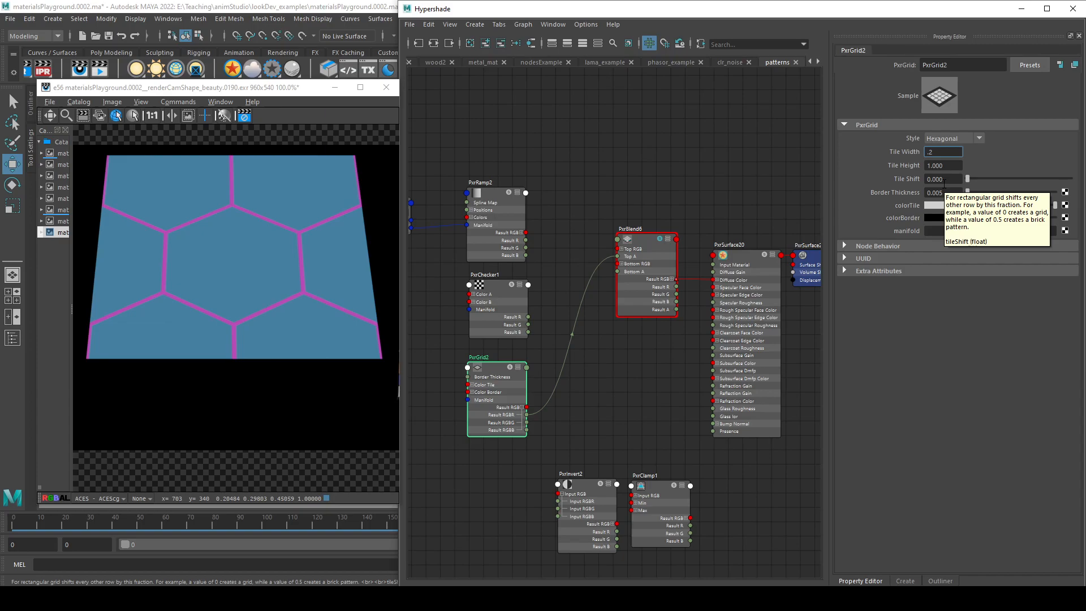
key("Tab")
key("Return")
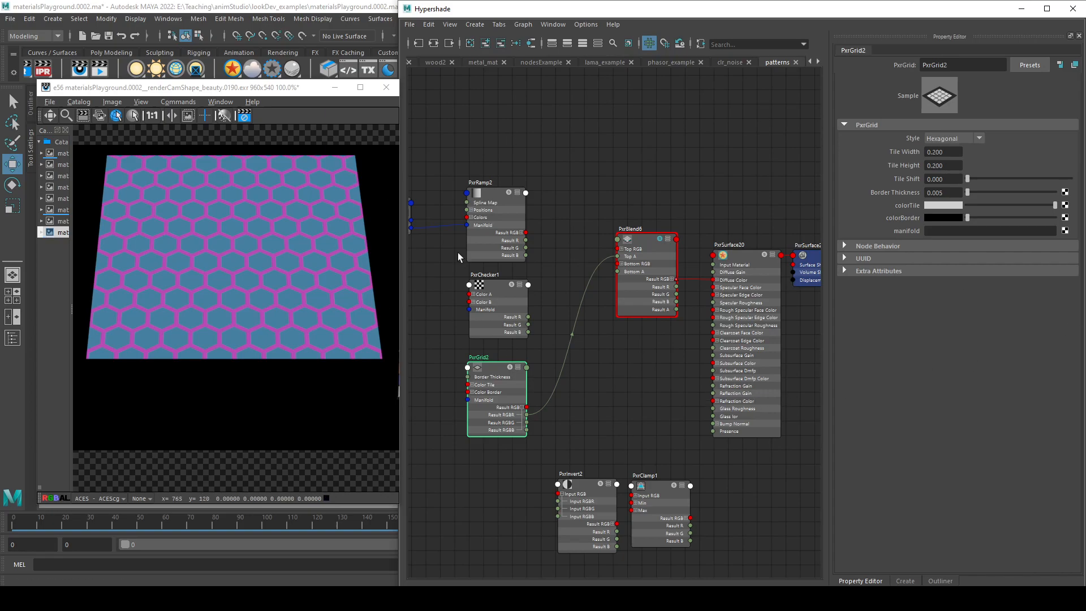
left_click(484, 287)
left_click(485, 380)
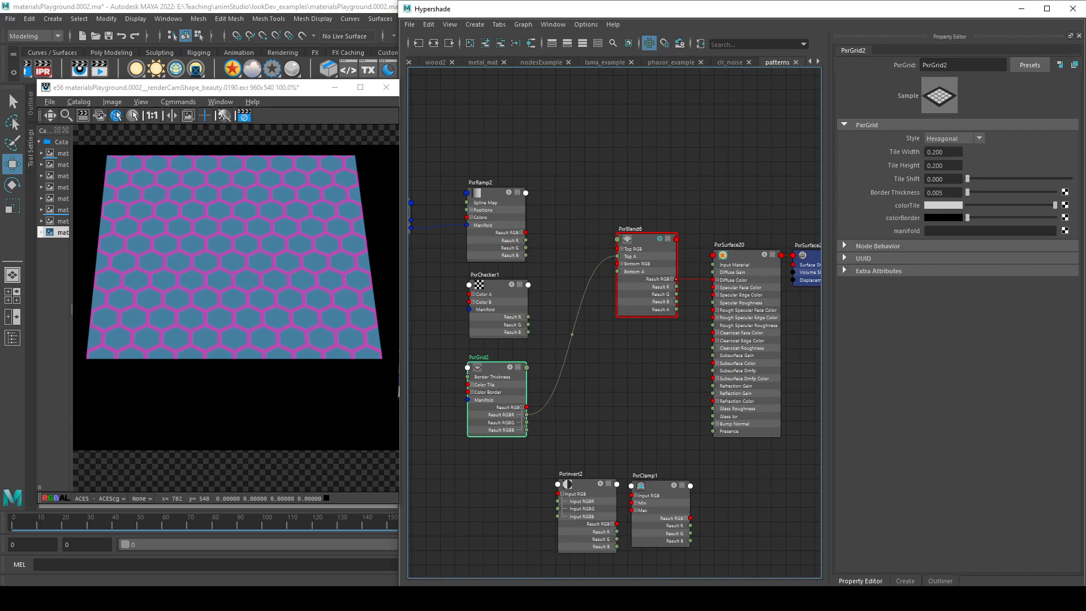
- Place PxrInvert2 just before PxrBlend6 and add a PxrRemap node below it
left_click_drag(585, 500, 659, 257)
left_click_drag(566, 257, 587, 260)
left_click(579, 383)
key("Tab")
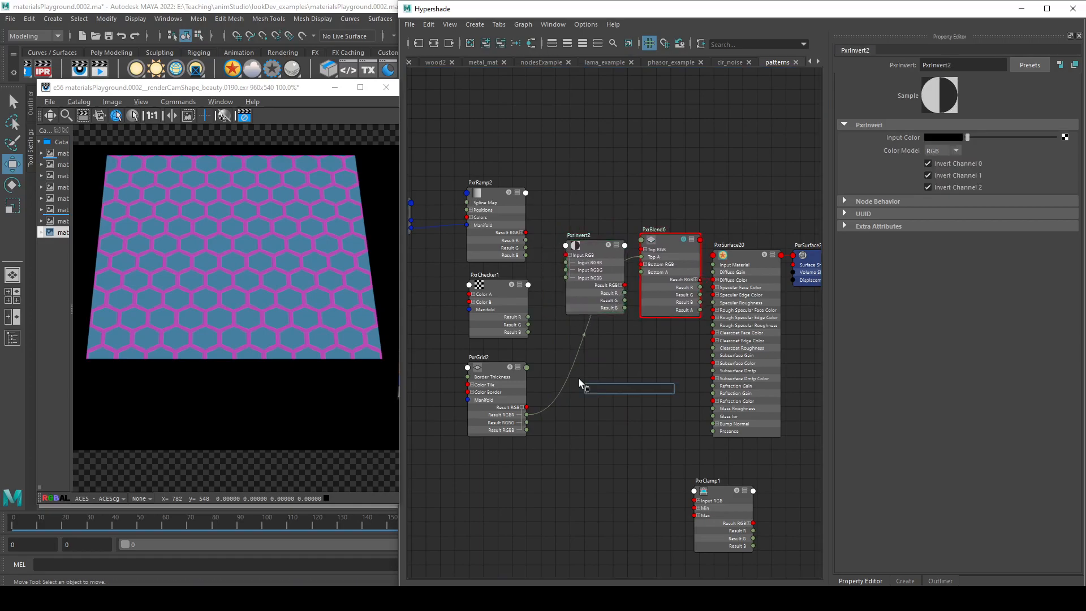
type("xrrea")
type("p")
key("Down")
key("Return")
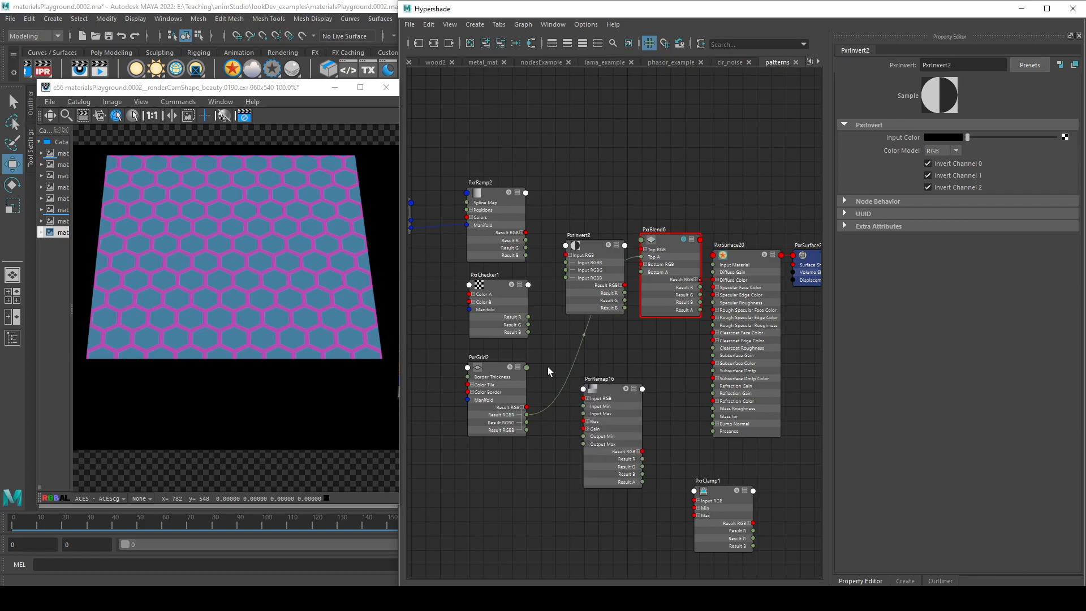
- Connect PxrGrid2's Result RGB to PxrRemap16's Input RGB and PxrRemap16's Result R to PxrBlend6's Top A
left_click_drag(527, 414, 586, 398)
left_click_drag(643, 451, 639, 256)
left_click_drag(642, 459, 641, 257)
left_click(670, 308)
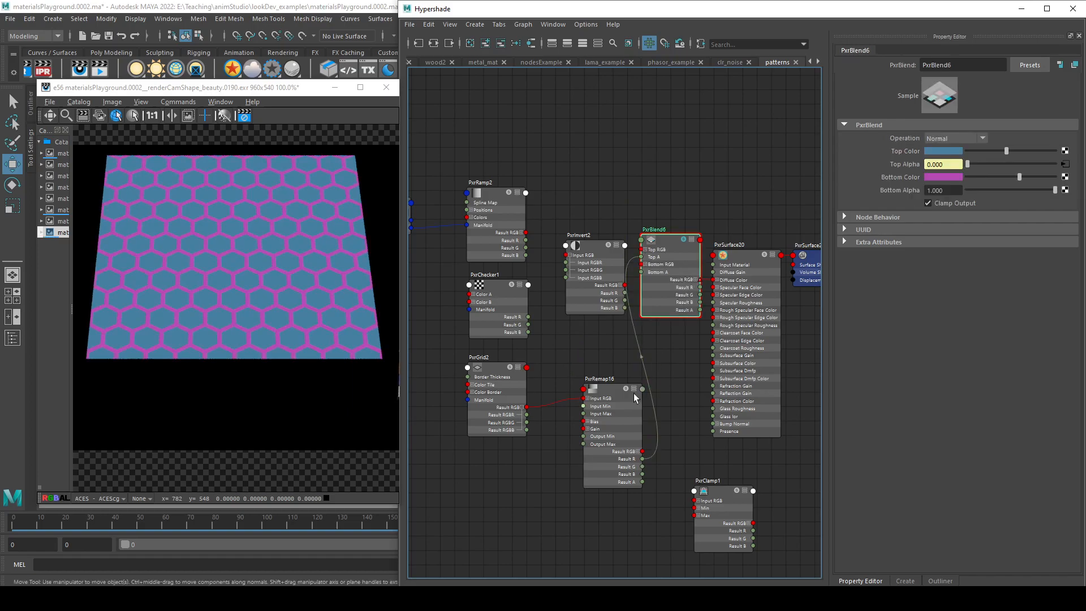
- Solo PxrRemap16 and invert its range with Output Min 1 and Output Max 0
left_click(625, 394)
left_click_drag(608, 394, 578, 354)
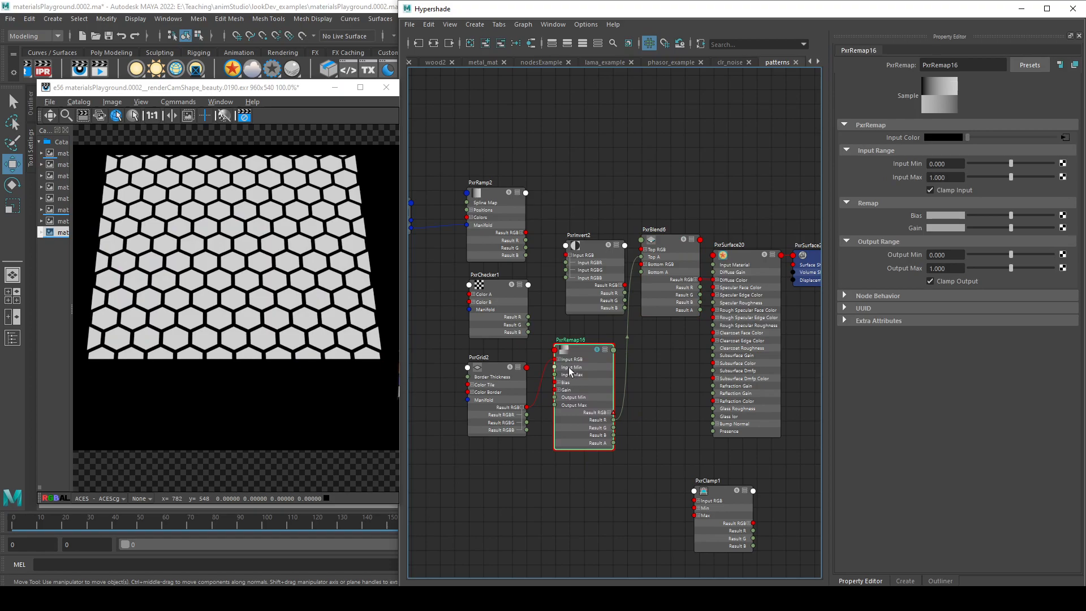
left_click(1017, 255)
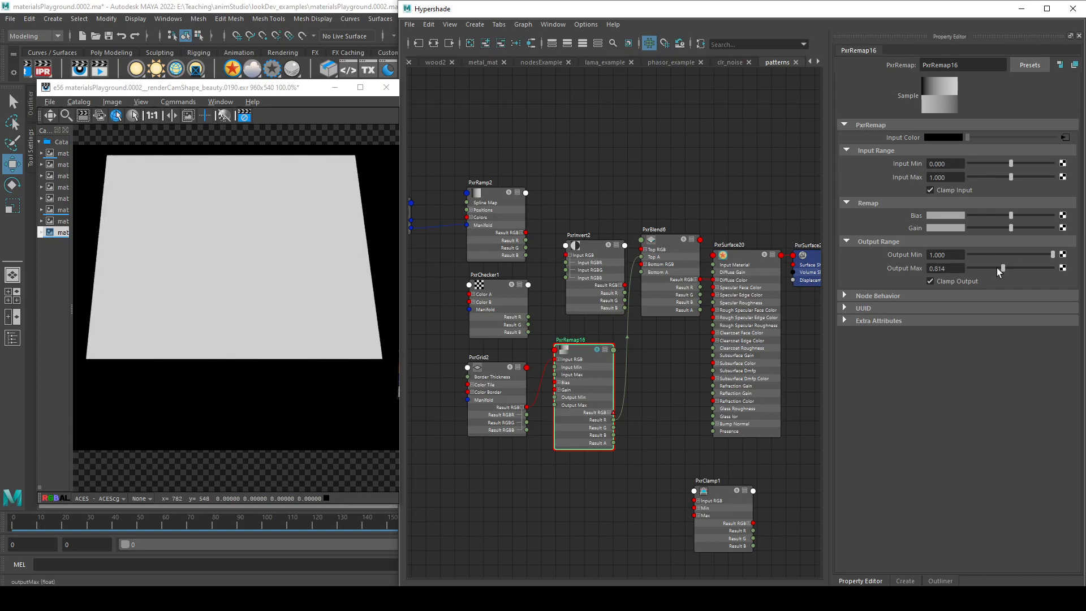
left_click_drag(1004, 267, 925, 263)
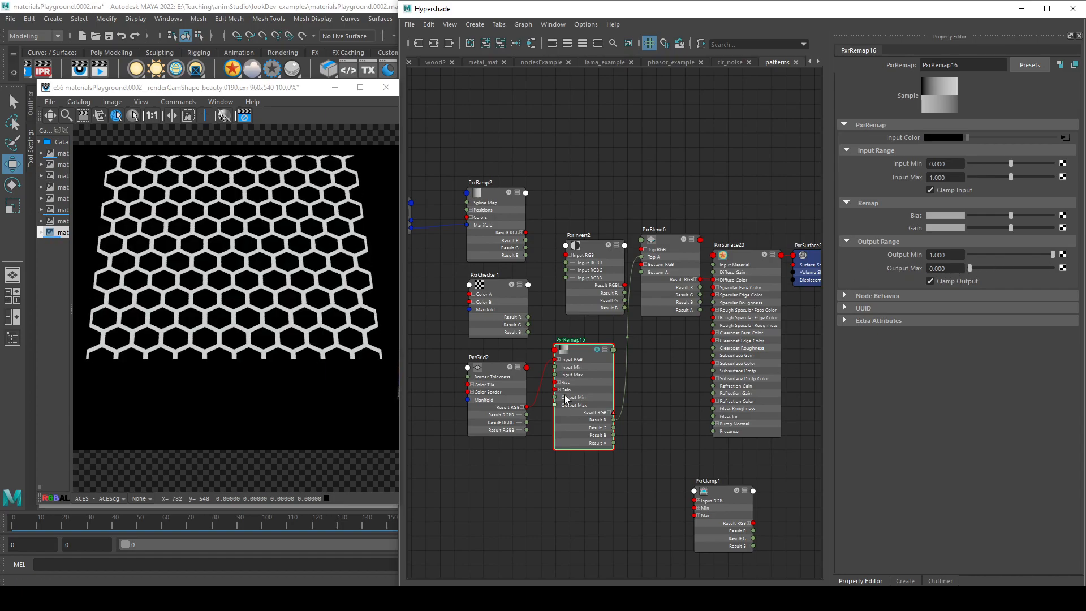
- Solo PxrGrid2 to compare its unmodified output with the remapped one, and move PxrRemap16 aside
left_click(509, 370)
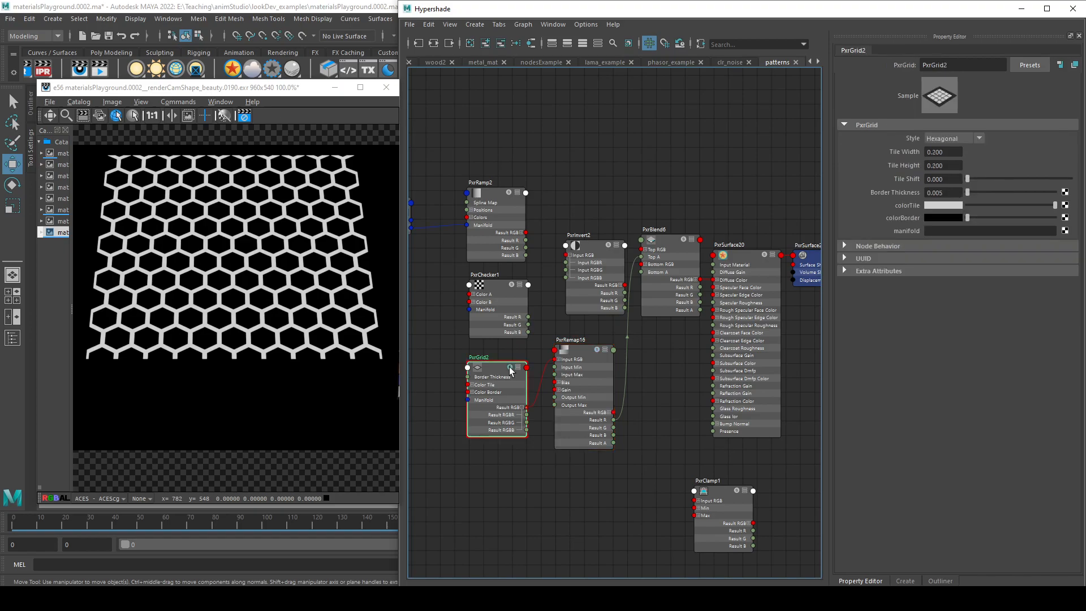
left_click(580, 364)
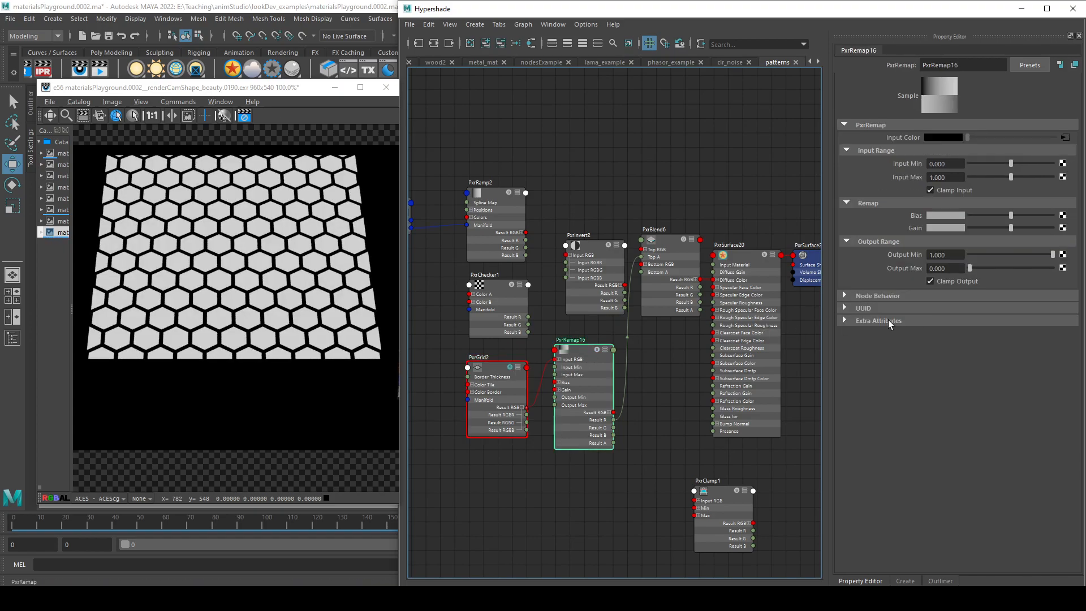
left_click(584, 356)
left_click_drag(586, 361, 624, 382)
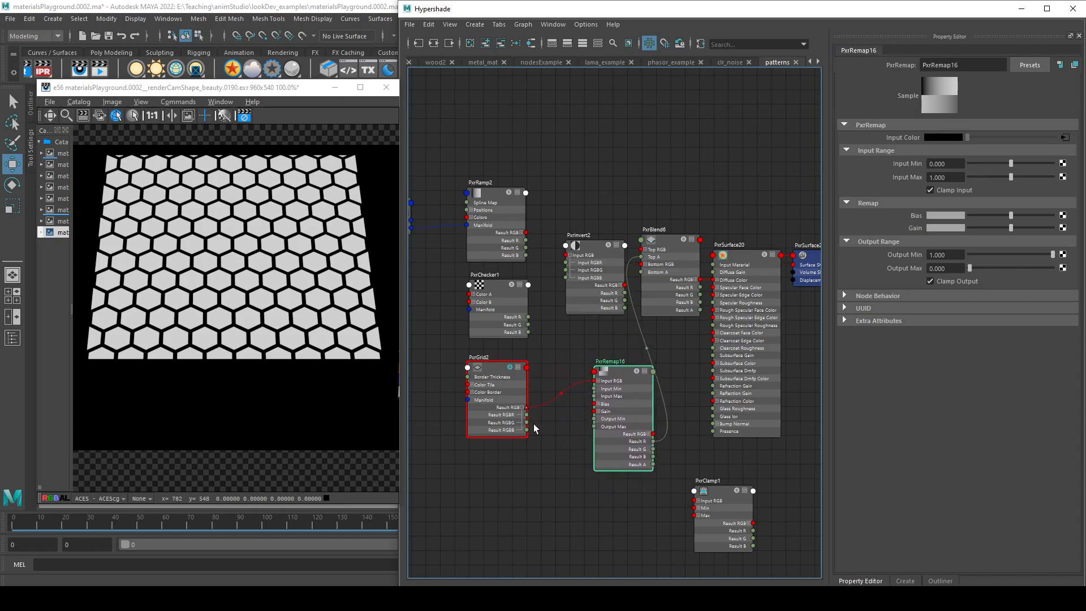
- Route PxrGrid2's Result RGB through PxrInvert2 into PxrBlend6's Top A and solo PxrInvert2
left_click_drag(526, 407, 568, 256)
left_click_drag(625, 285, 641, 257)
left_click(611, 249)
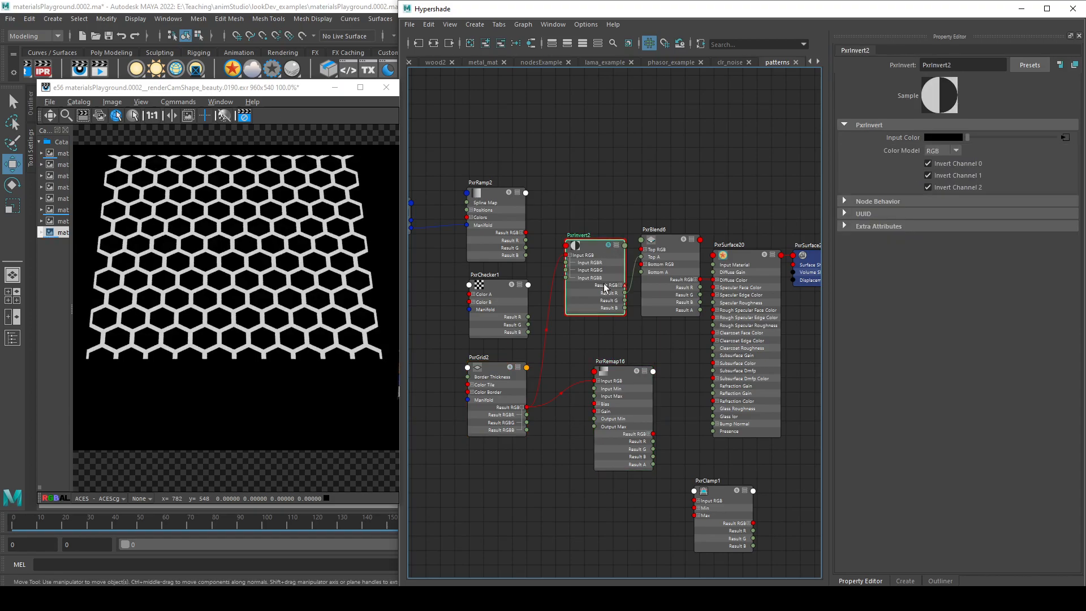
- Try different combinations of PxrInvert2's Invert Channel 0, 1 and 2 options, finishing with all three enabled
left_click(973, 164)
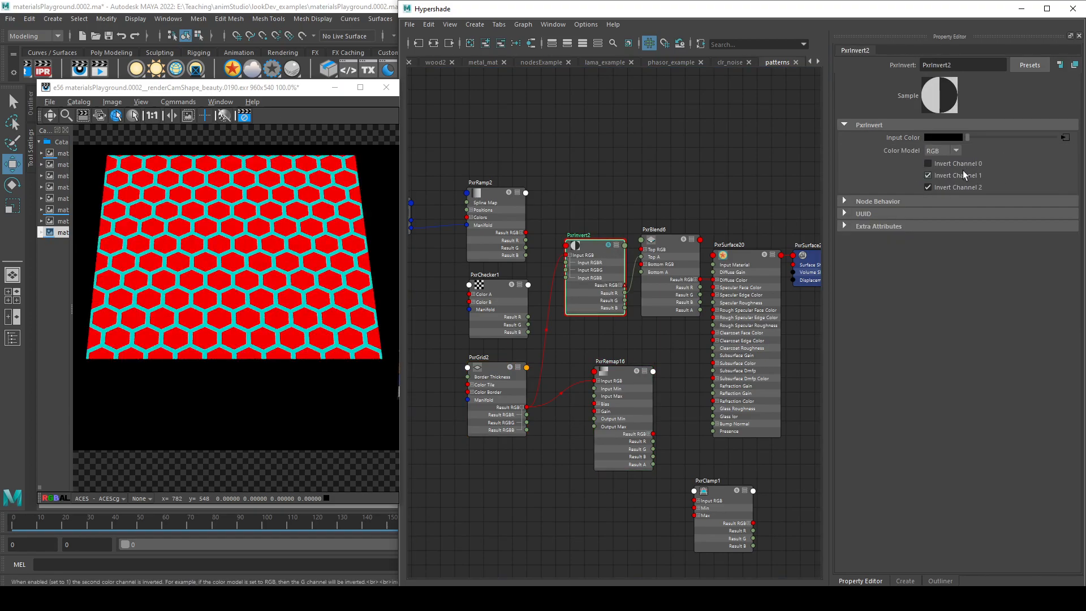
left_click(962, 176)
left_click(956, 186)
left_click(957, 176)
left_click(960, 164)
left_click(960, 164)
left_click(956, 176)
left_click(956, 186)
left_click(959, 165)
left_click(960, 174)
- Delete the PxrRemap16 node and reposition PxrInvert2 slightly
left_click_drag(632, 393, 599, 400)
key("Delete")
left_click_drag(595, 243, 589, 257)
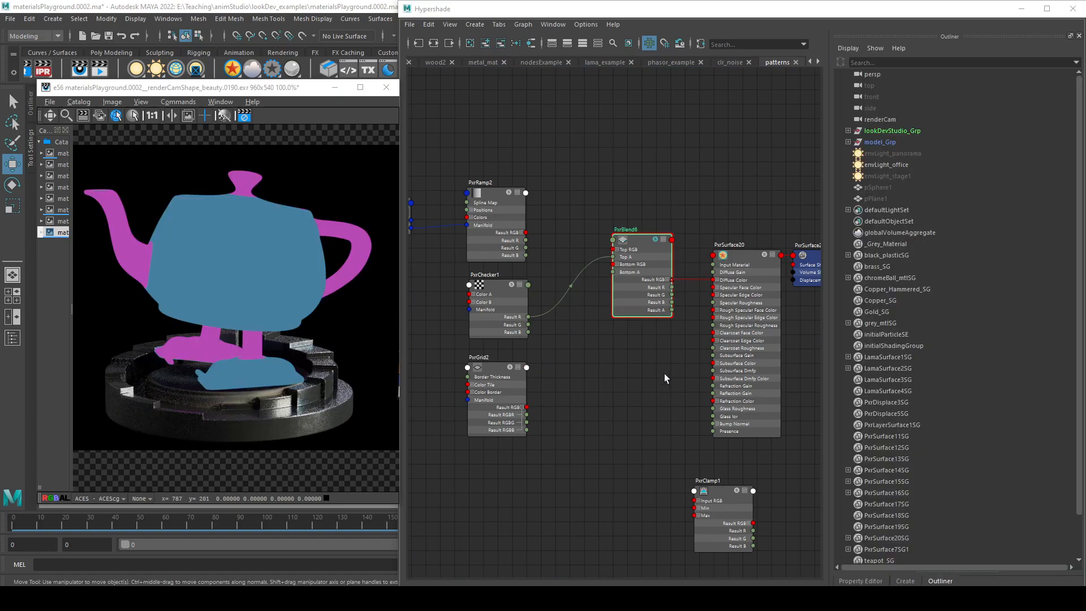
- Stack PxrManifold2D7 and PxrManifold3D2 in a column beside the pattern nodes
middle_click_drag(549, 437, 688, 444, "alt")
left_click(503, 218)
left_click_drag(503, 217, 495, 257)
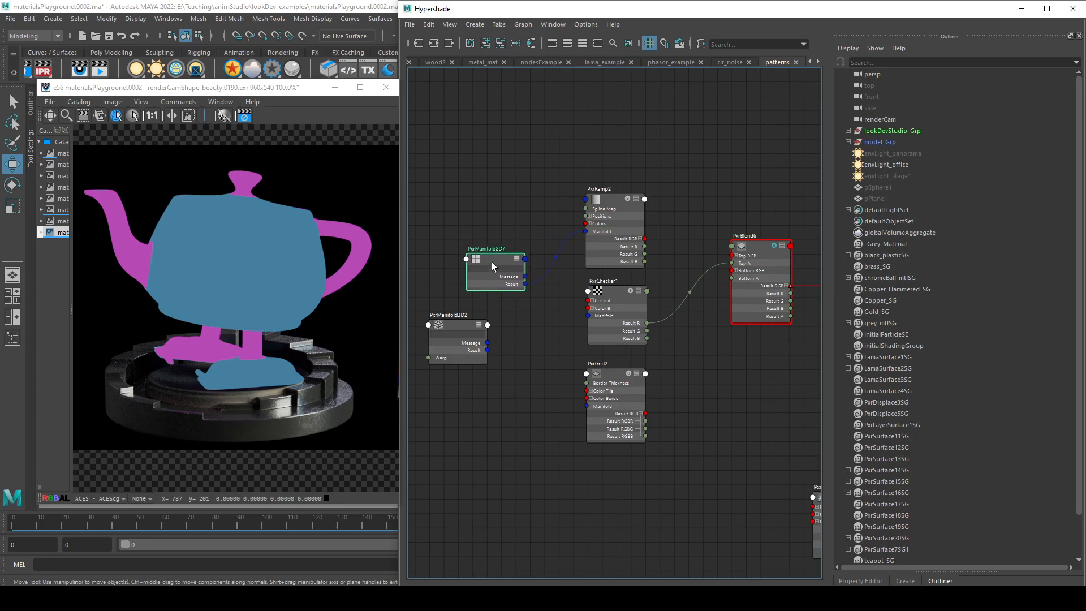
left_click_drag(462, 326, 499, 318)
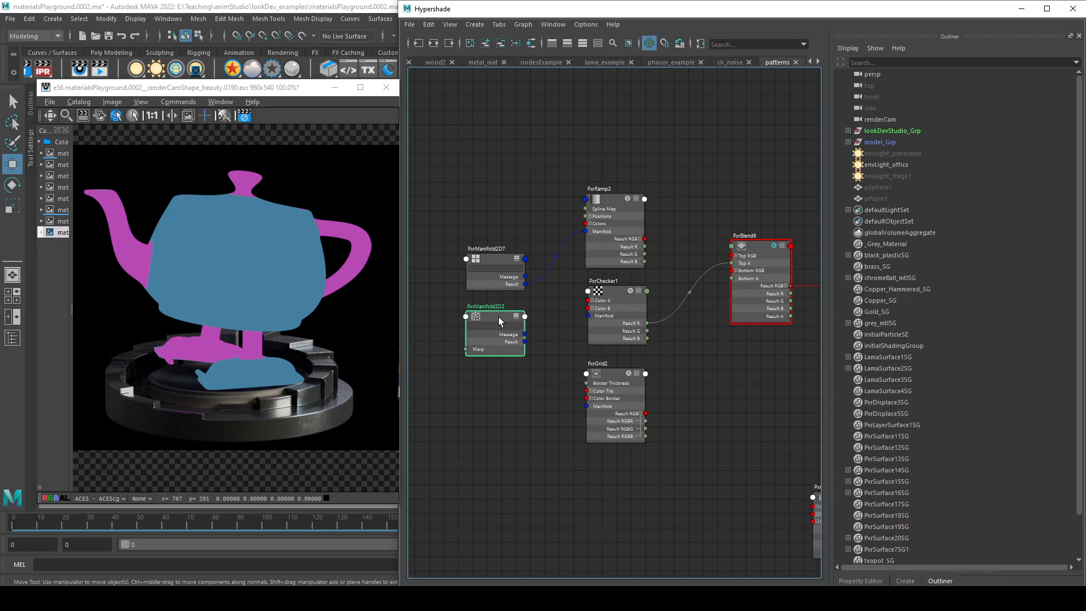
- Examine the attributes of the PxrManifold3D2 and PxrManifold2D7 nodes
left_click(860, 581)
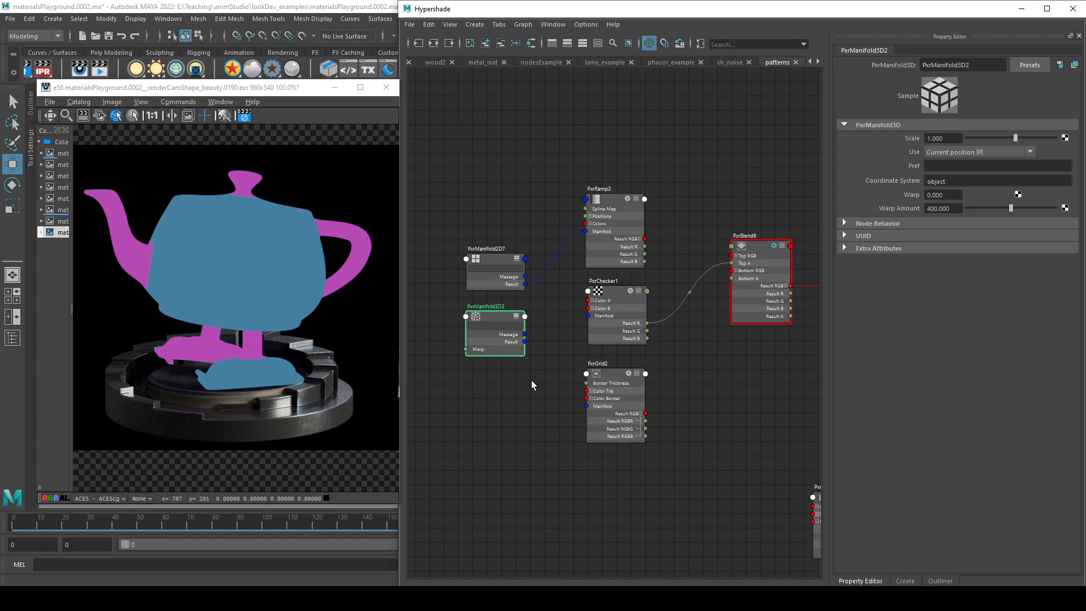
left_click(491, 260)
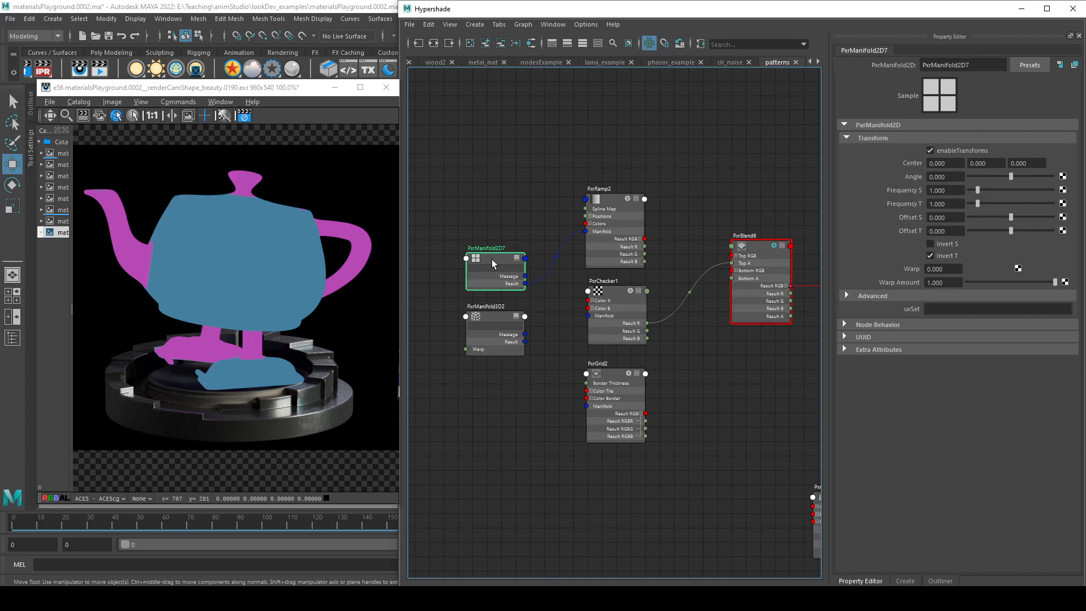
left_click(498, 320)
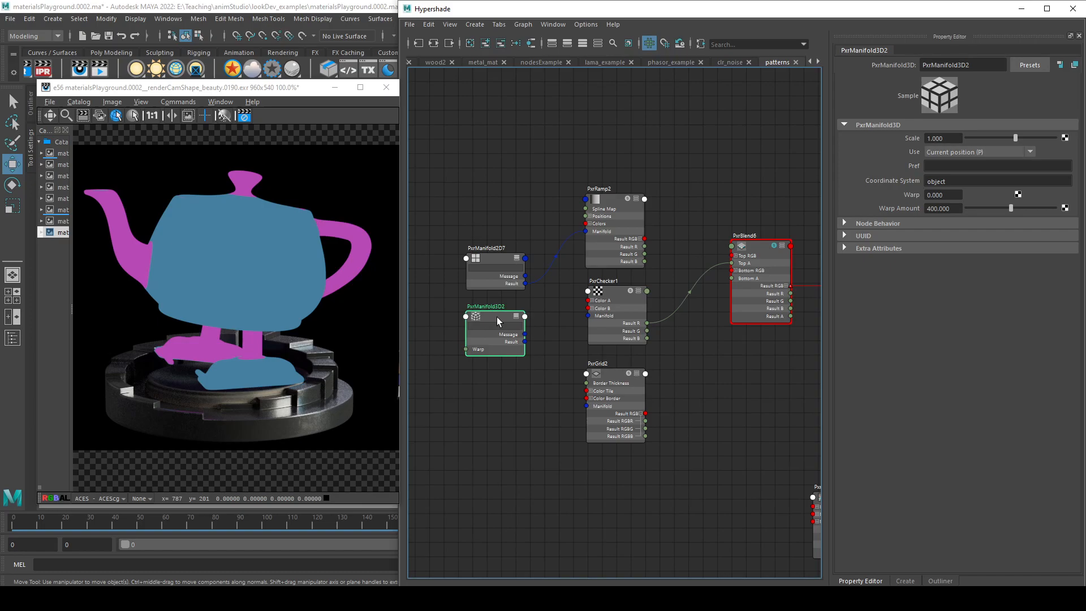
- Set PxrChecker1's Dimensions to 2 and connect PxrManifold2D7's Result to its Manifold input
scroll(497, 318, "down", 2)
scroll(584, 305, "up", 2)
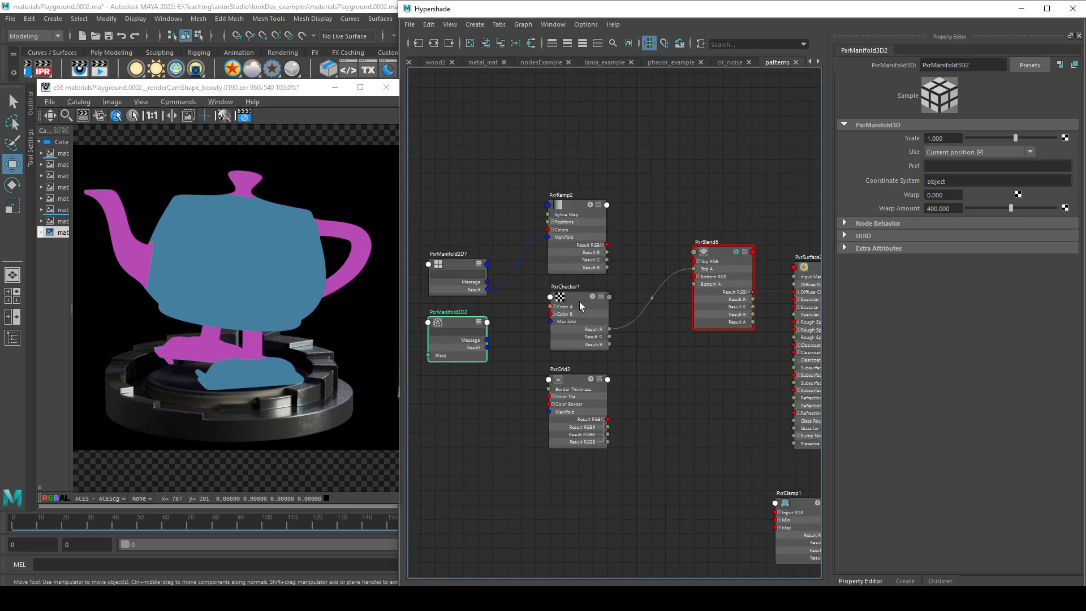
left_click(558, 297)
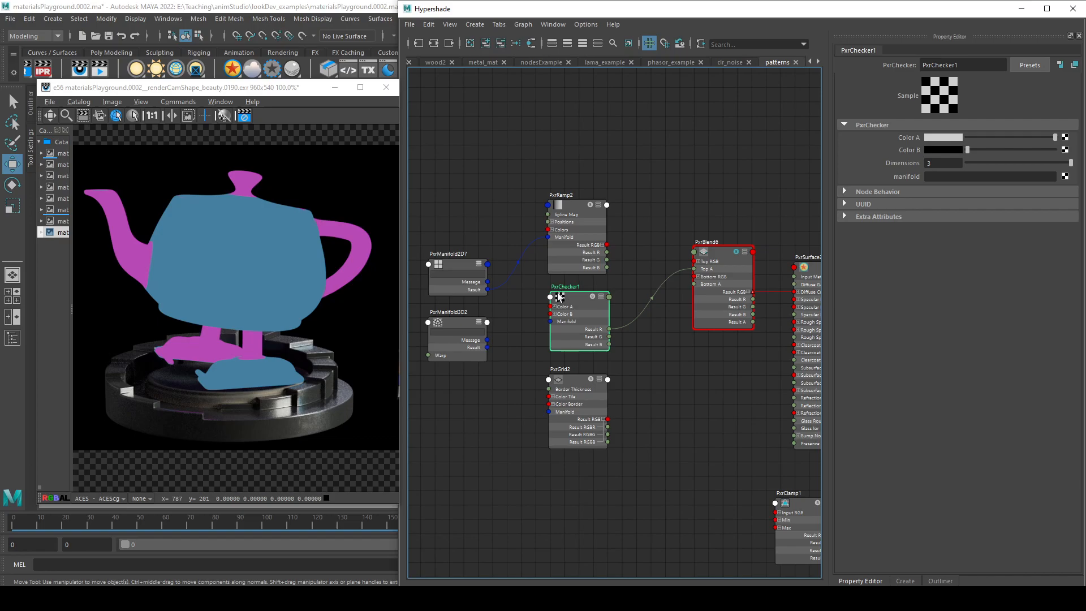
left_click_drag(1058, 165, 1021, 163)
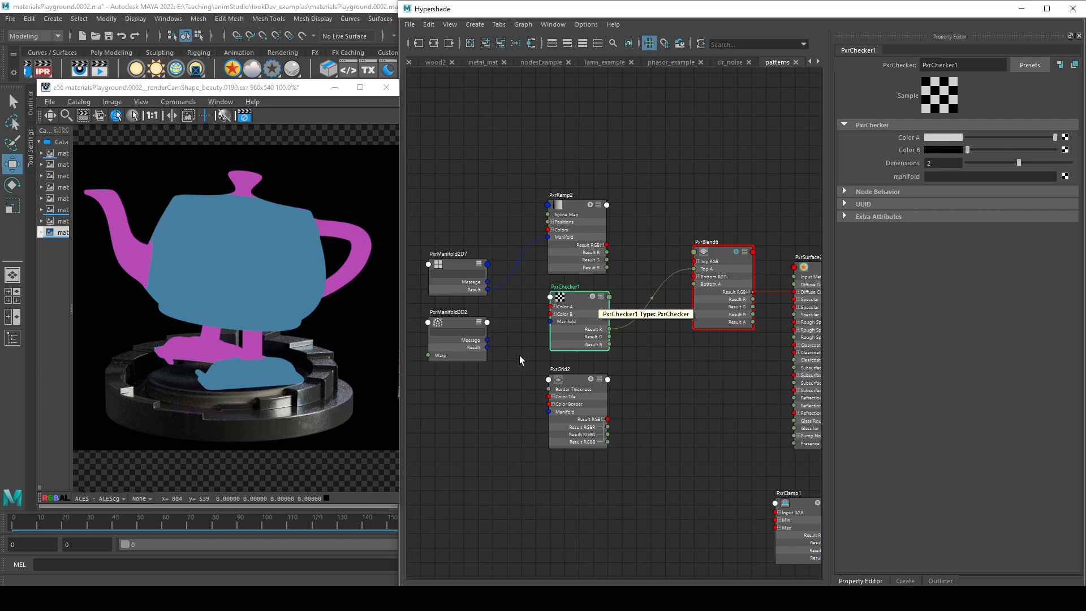
left_click_drag(488, 290, 550, 322)
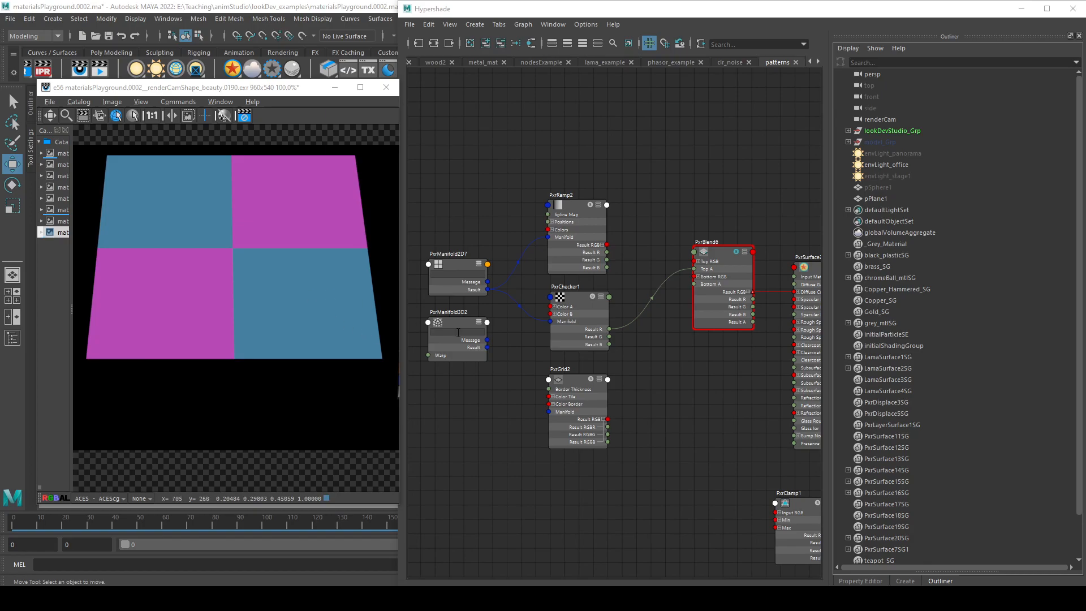
- Raise PxrManifold2D7's Angle to rotate the checker pattern, and shift PxrBlend6 slightly closer to PxrChecker1
left_click(482, 285)
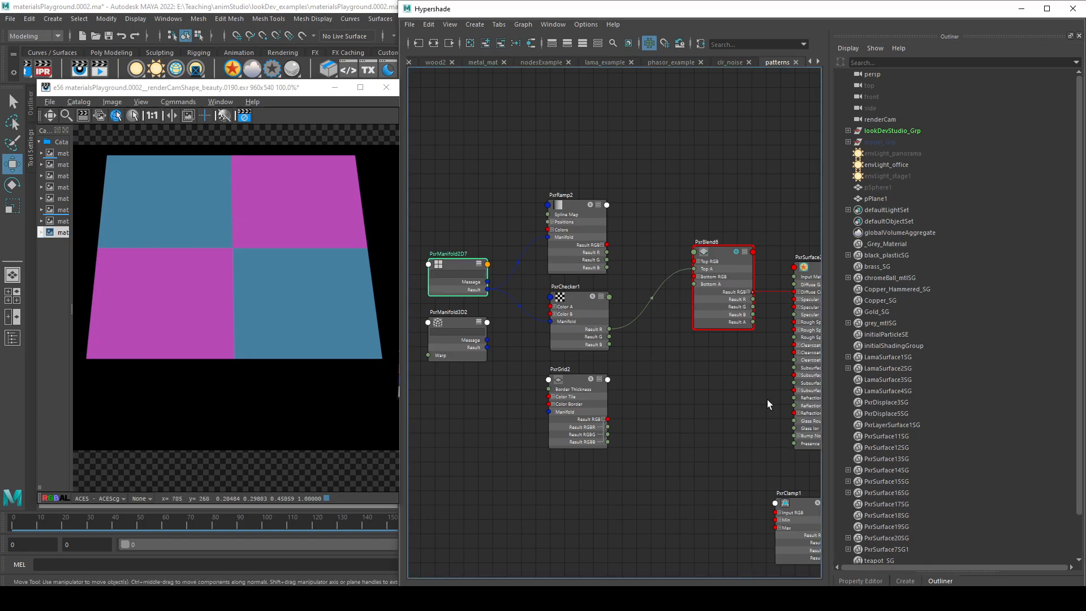
left_click(866, 581)
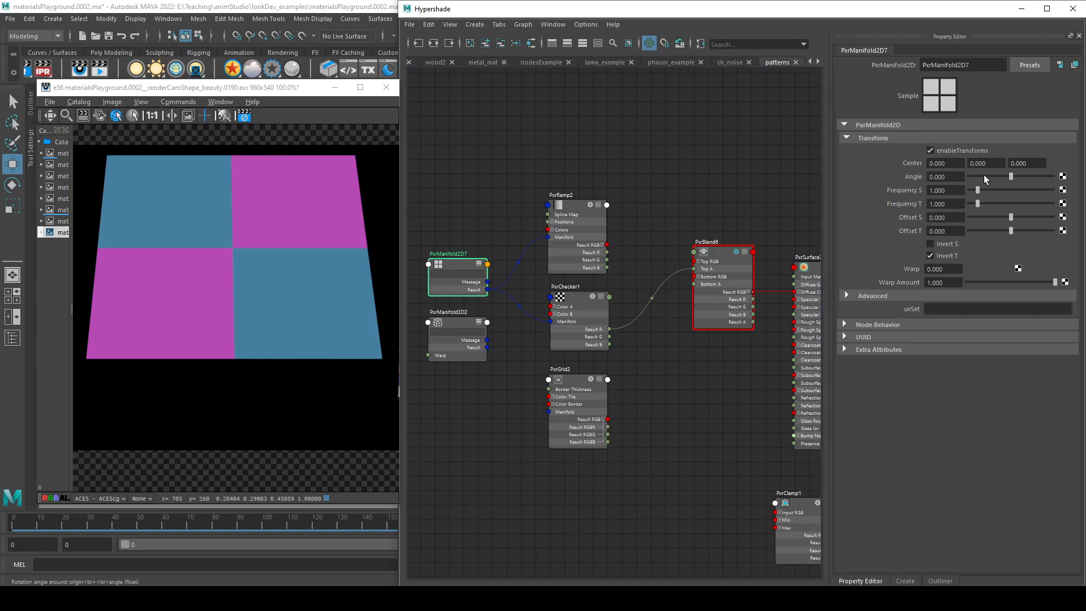
left_click_drag(1011, 174, 1034, 175)
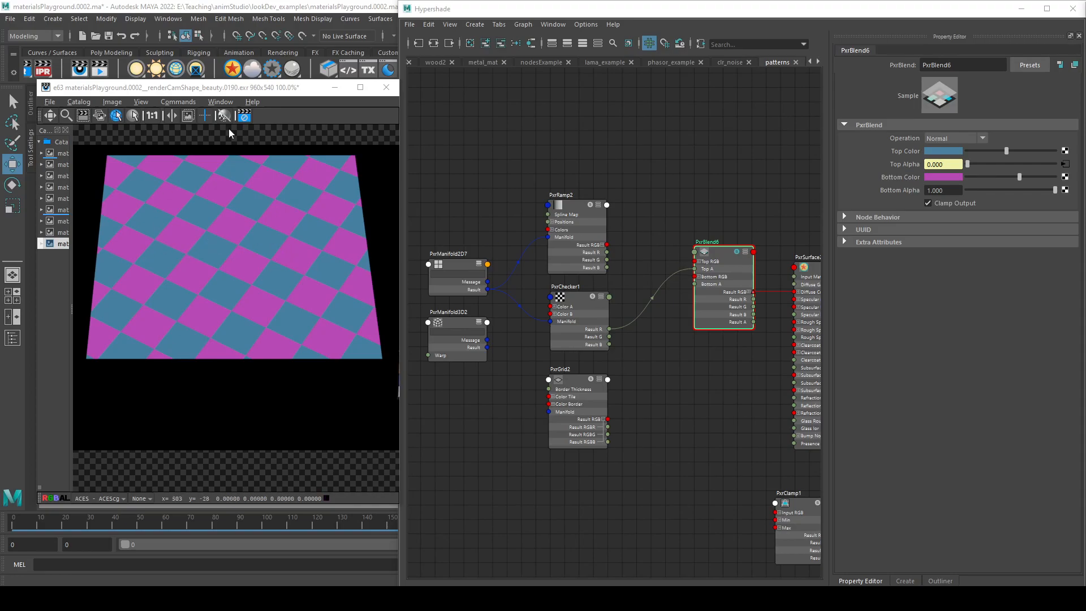
mouse_move(725, 257)
left_mouse_down()
mouse_move(692, 255)
mouse_move(710, 255)
left_mouse_up()
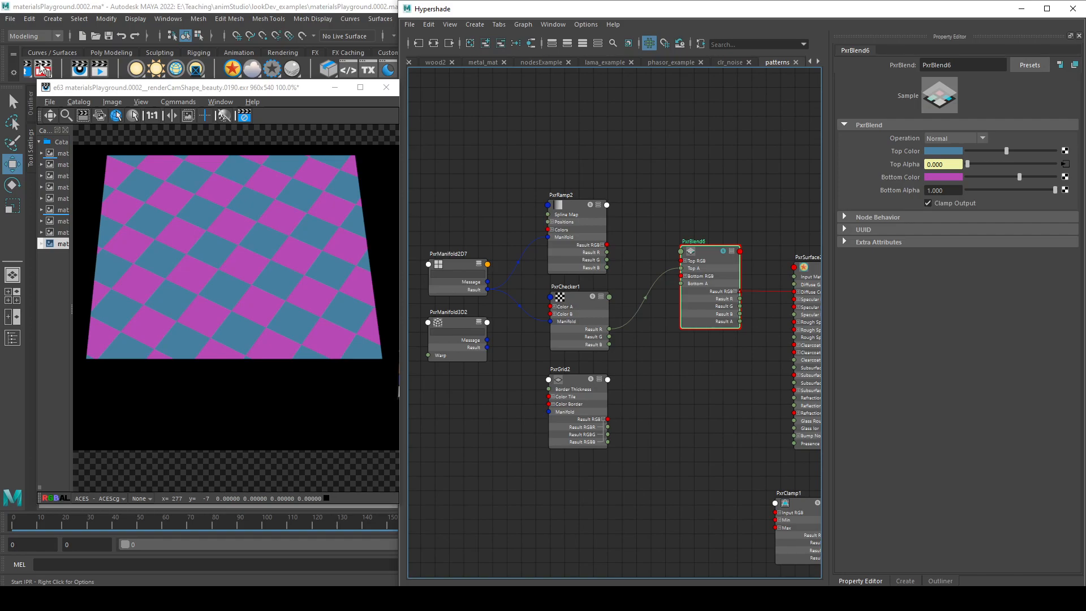
- Set PxrManifold2D7's Frequency S and Frequency T to 1 and rotate its Angle to about -45.9
left_click(586, 305)
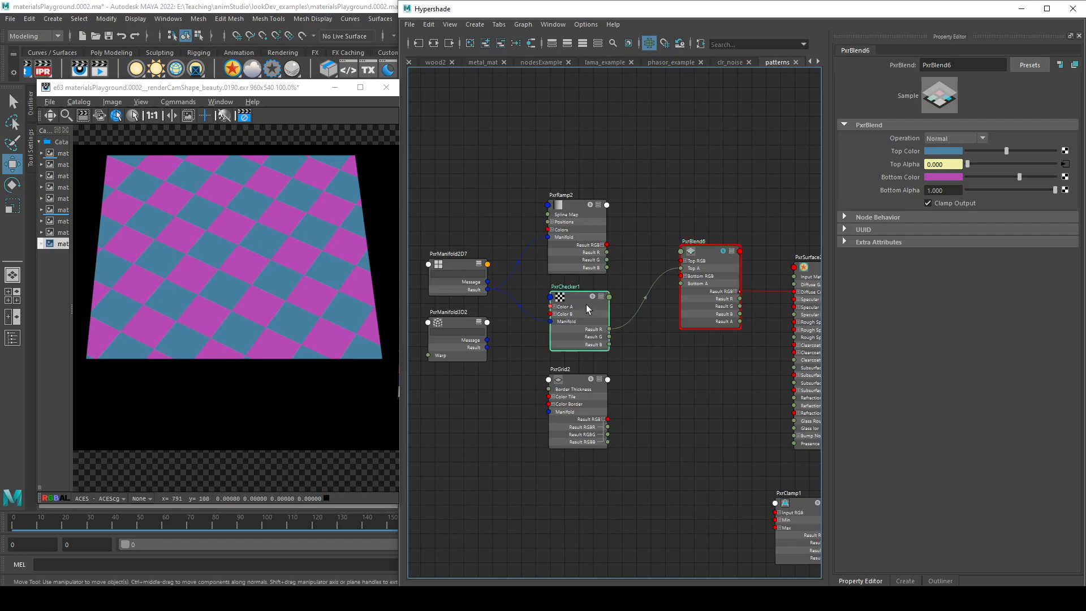
left_click(440, 265)
left_click_drag(956, 191, 911, 201)
type("11")
key("Return")
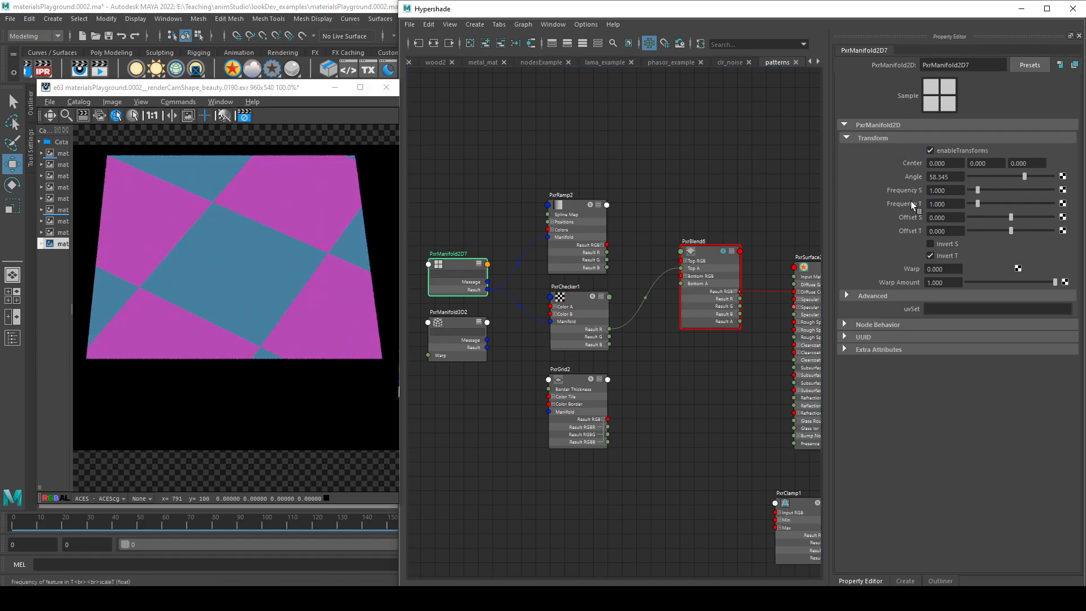
left_click_drag(1018, 176, 897, 185)
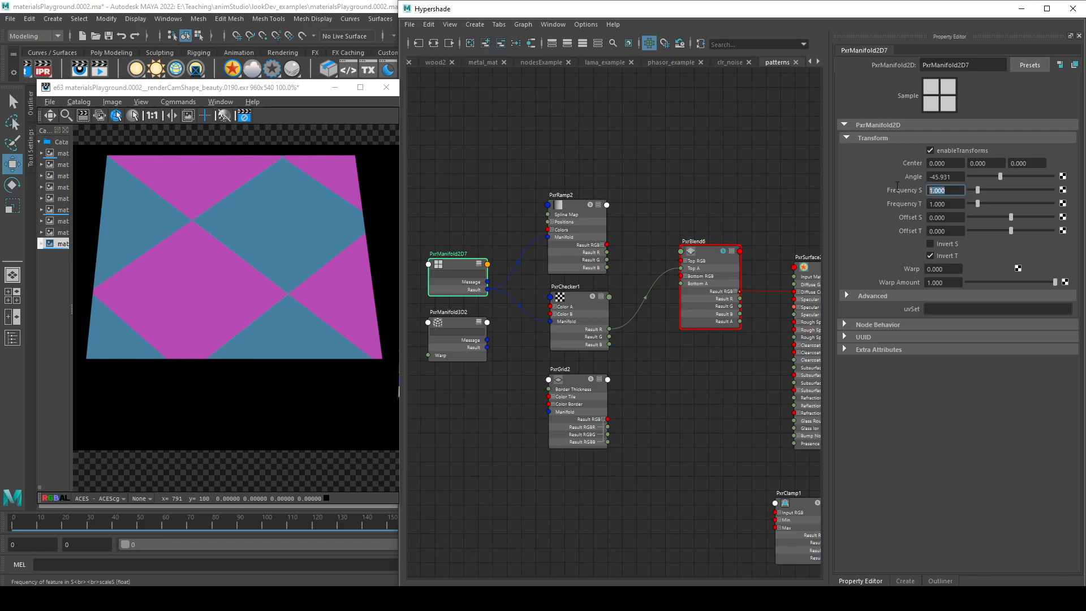
- Reset PxrManifold2D7's Angle to 0 and set both Frequency S and Frequency T to 2
left_click(956, 176)
type("0")
key("Return")
left_click(956, 190)
type("2")
key("Tab")
type("2")
key("Return")
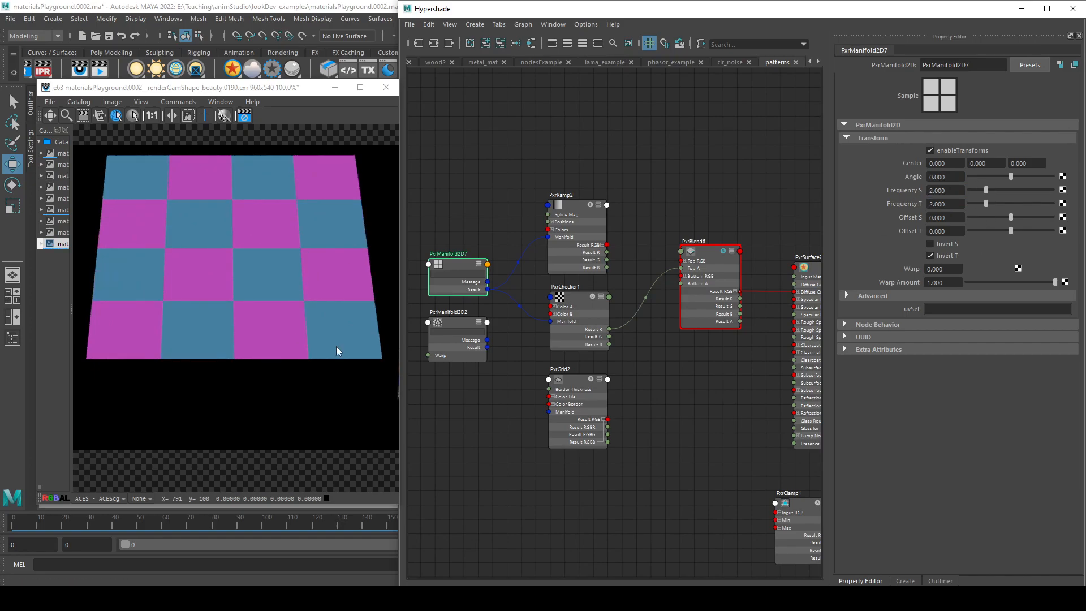
- Set Frequency S and Frequency T of the manifold feeding PxrChecker1 to 20
left_click(565, 303)
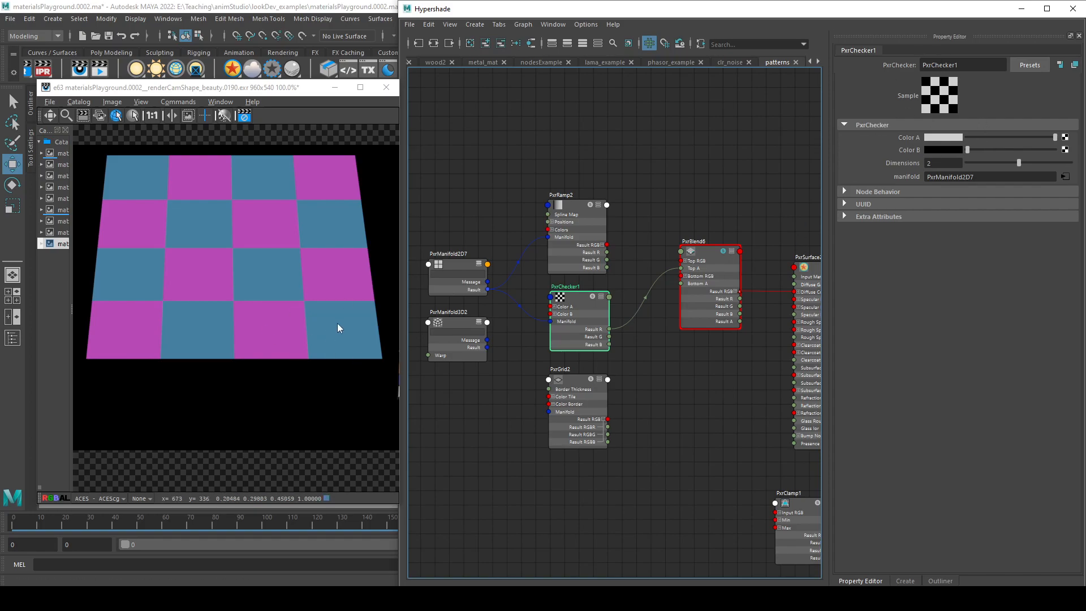
left_click(451, 267)
left_click(943, 190)
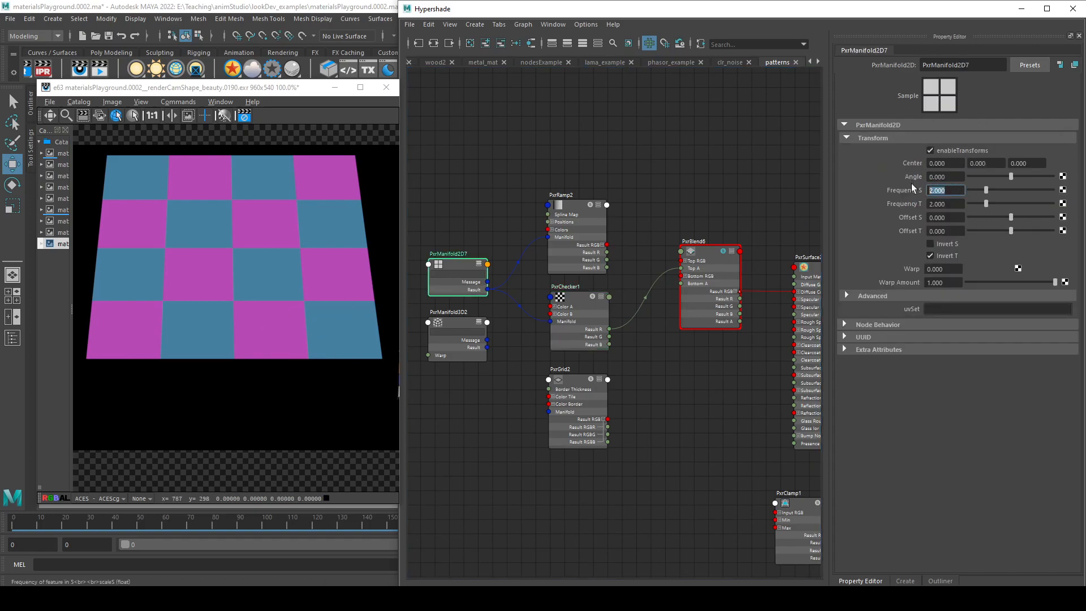
type("20")
key("Tab")
type("20")
key("Return")
- Set PxrManifold2D7's Frequency S and T back to 2 and shift Offset S to about -0.379
left_click(944, 190)
type("2")
key("Tab")
type("2")
key("Return")
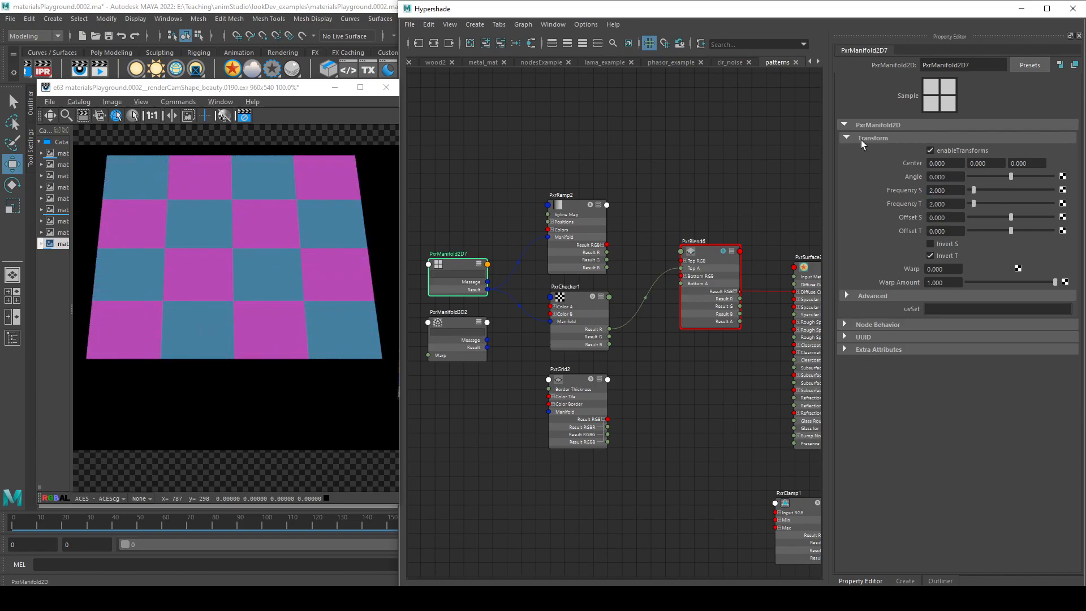
mouse_move(1011, 217)
left_mouse_down()
mouse_move(1030, 216)
mouse_move(999, 212)
mouse_move(1010, 208)
left_mouse_up()
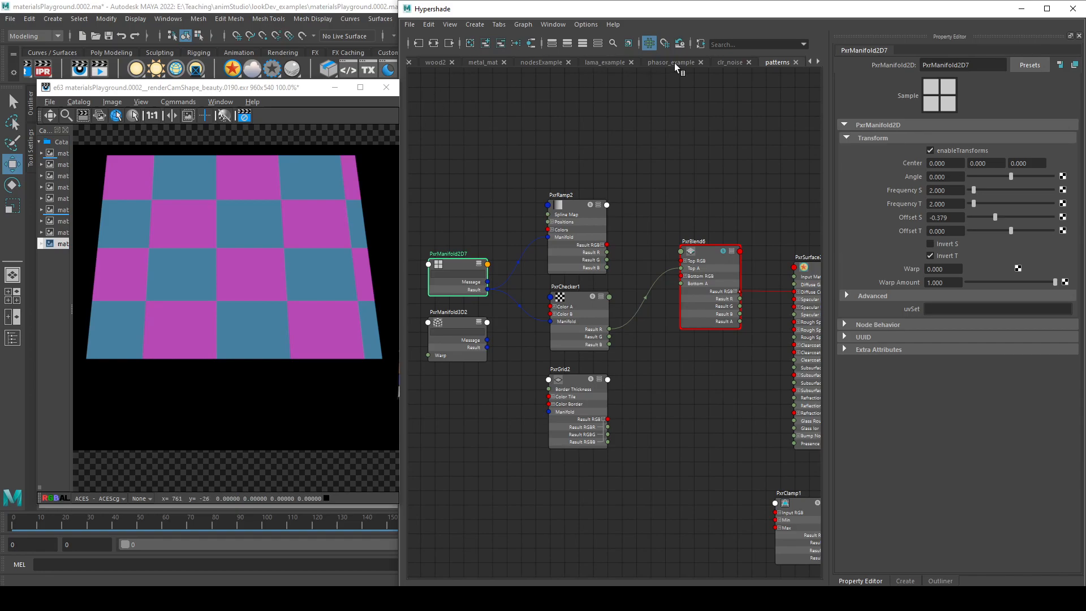
- Examine the settings of PxrMultiTexture2 and PxrHexTileManifold1 in the nodesExample graph
left_click(466, 60)
left_click(544, 61)
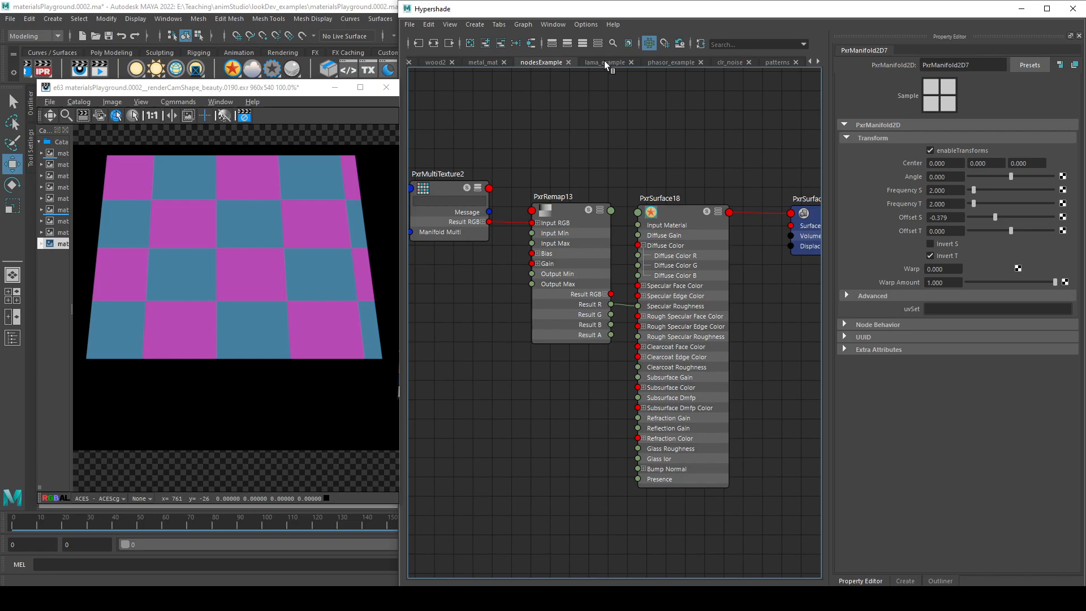
left_click(585, 219)
left_click(453, 191)
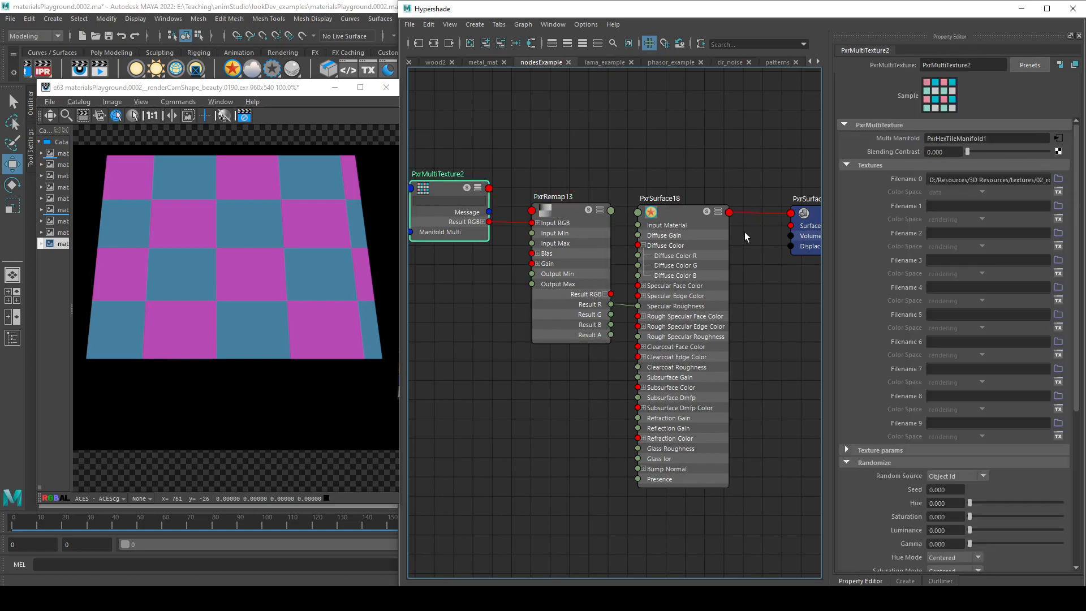
middle_click_drag(489, 284, 731, 305)
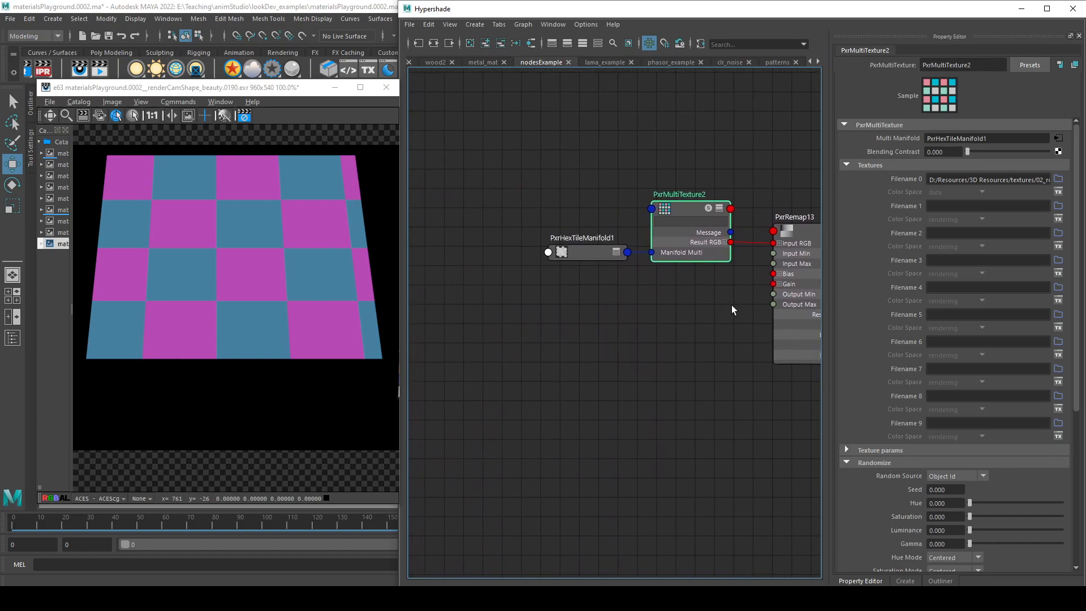
left_click(577, 255)
middle_click_drag(652, 295, 413, 286)
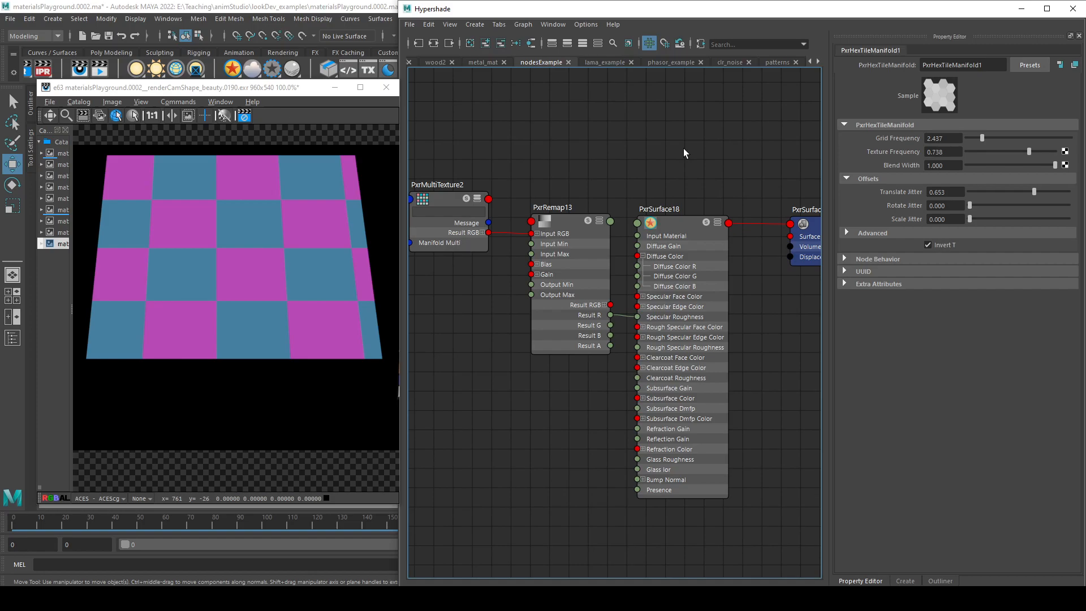
- Return to the patterns graph, try shifting PxrManifold2D7's Offset T, and reset Offset S and Offset T to 0
left_click(779, 63)
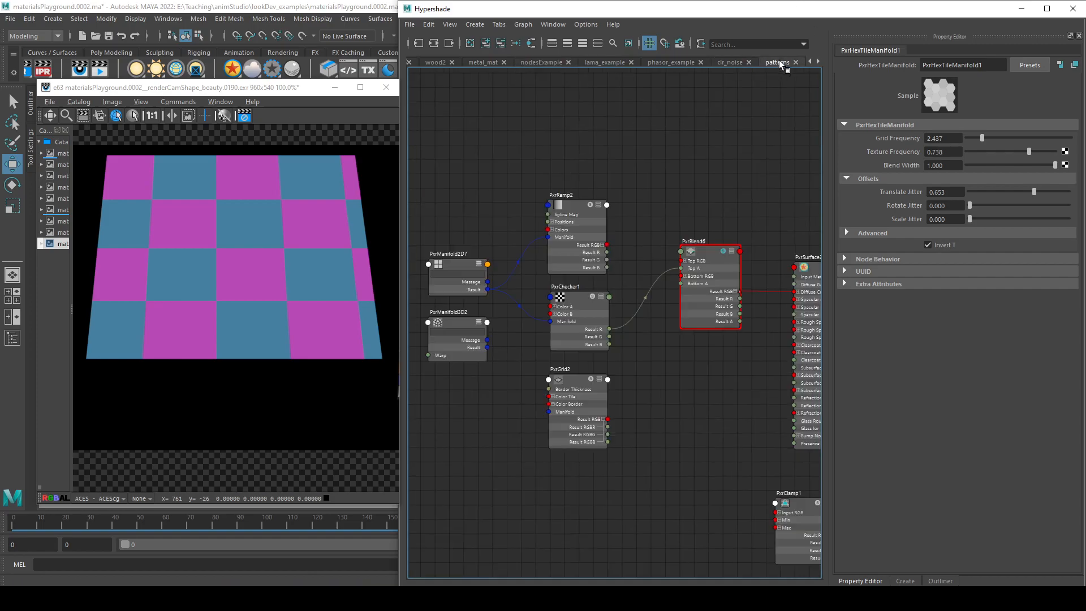
left_click(583, 330)
left_click(1065, 177)
left_click_drag(1024, 230, 913, 226)
left_click(958, 220)
type("0")
key("Tab")
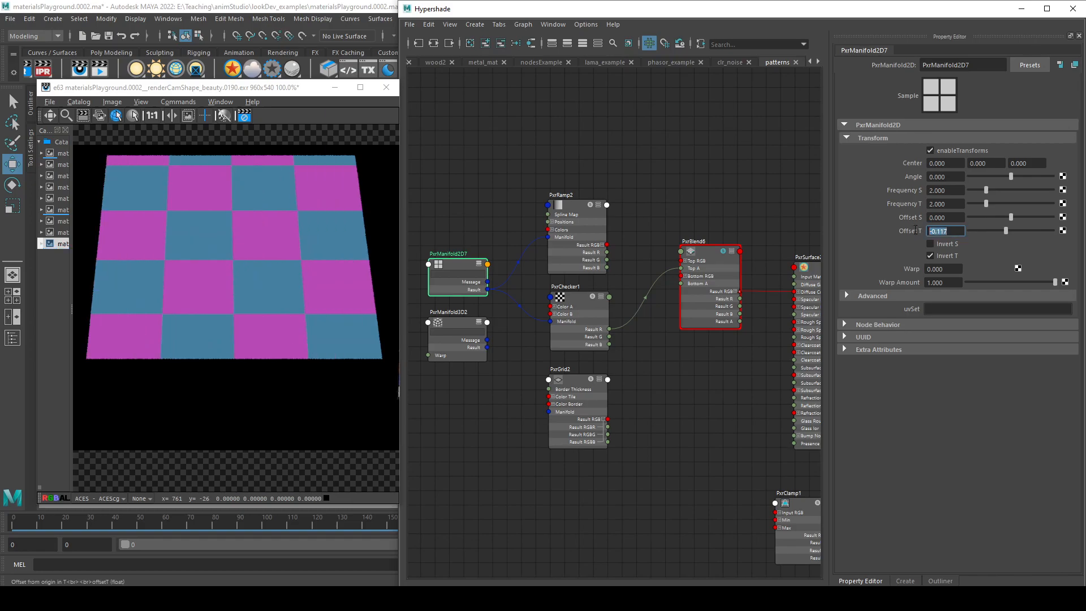
type("0")
key("Return")
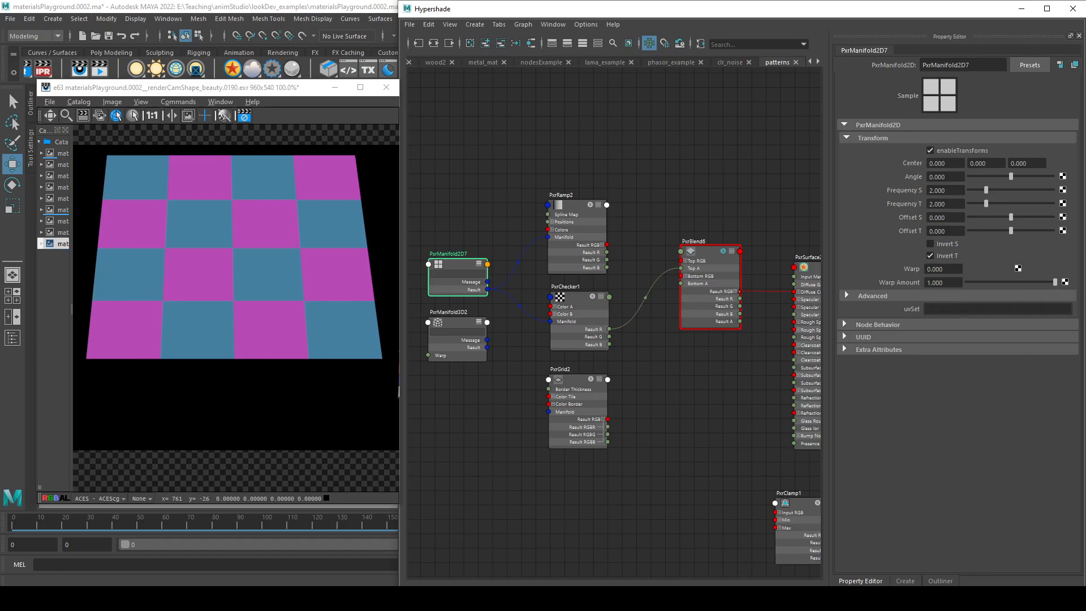
- Spread the manifold nodes apart by moving PxrManifold3D2 lower and PxrManifold2D7 higher in the graph
middle_click_drag(504, 368, 622, 387, "alt")
left_click_drag(587, 362, 579, 428)
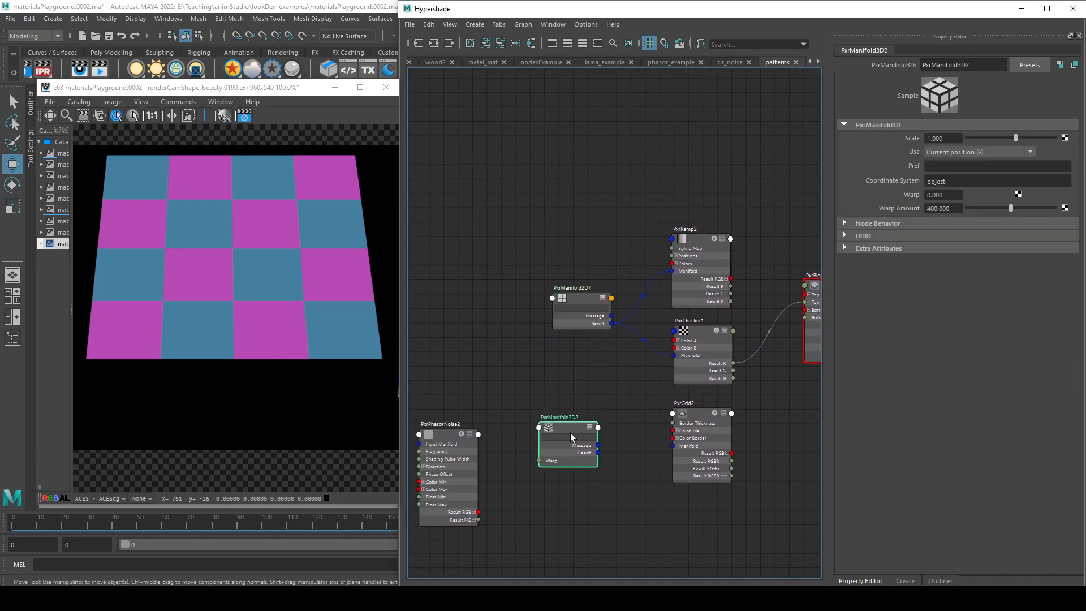
left_click_drag(582, 296, 582, 267)
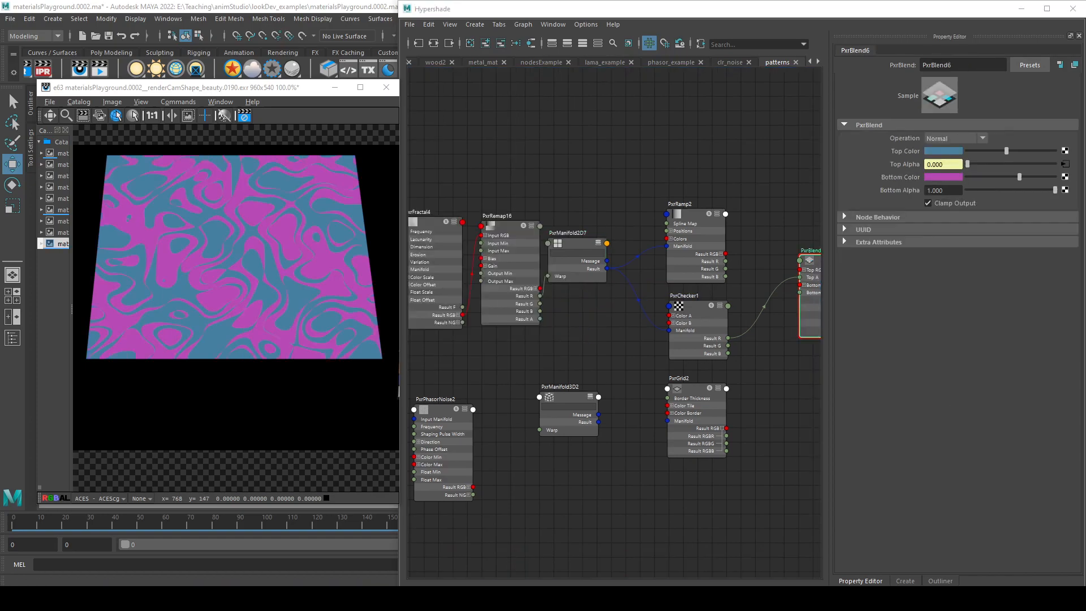
- Solo PxrFractal4 to inspect its noise in the render, and return the solo preview to PxrBlend6
middle_click_drag(466, 345, 535, 345, "alt")
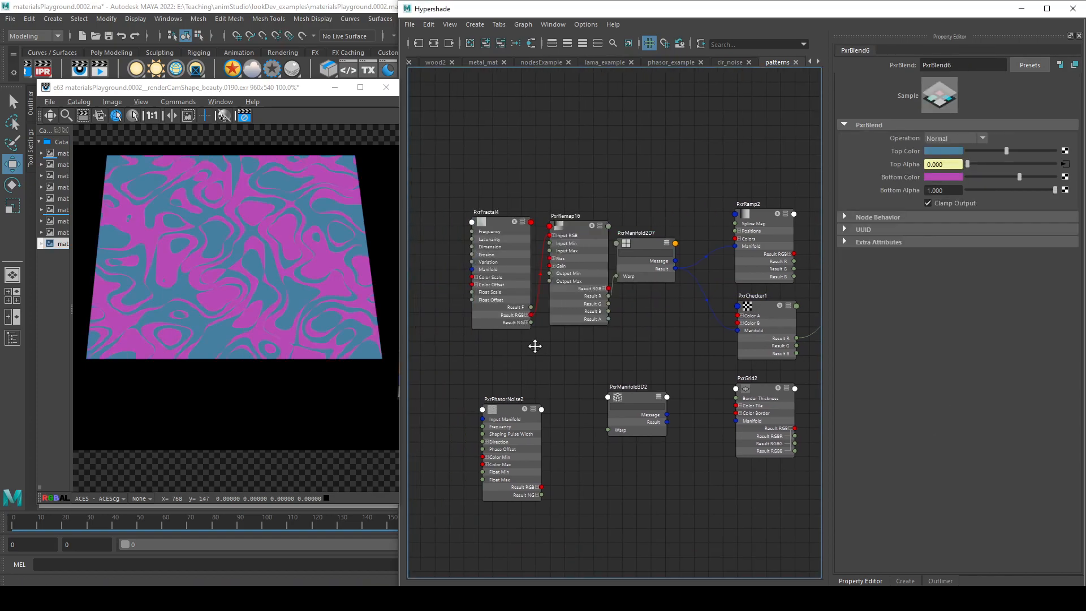
left_click(515, 226)
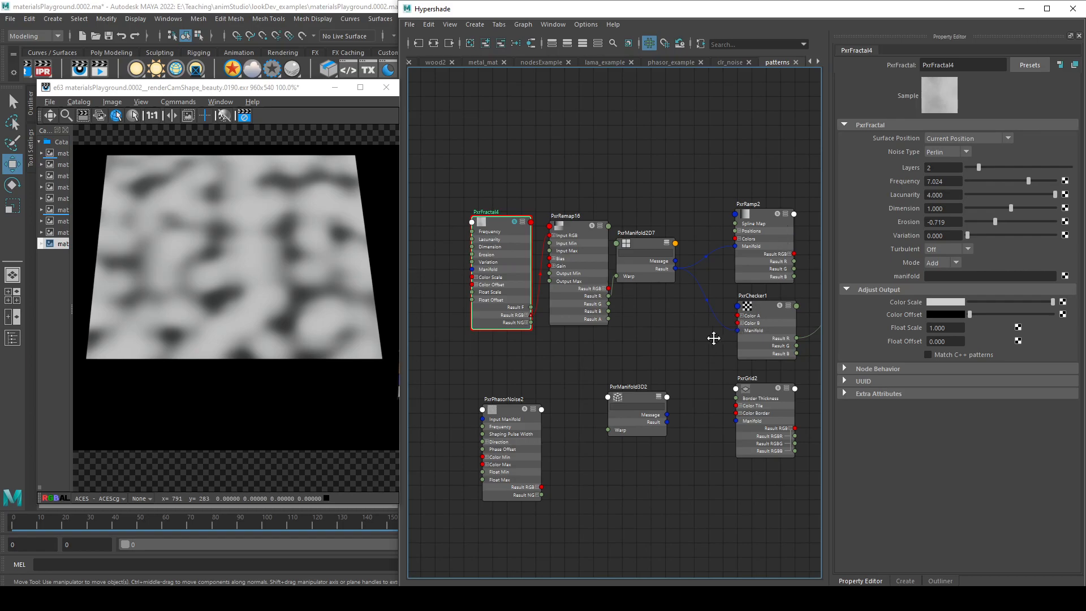
middle_click_drag(715, 340, 622, 338, "alt")
left_click(817, 257)
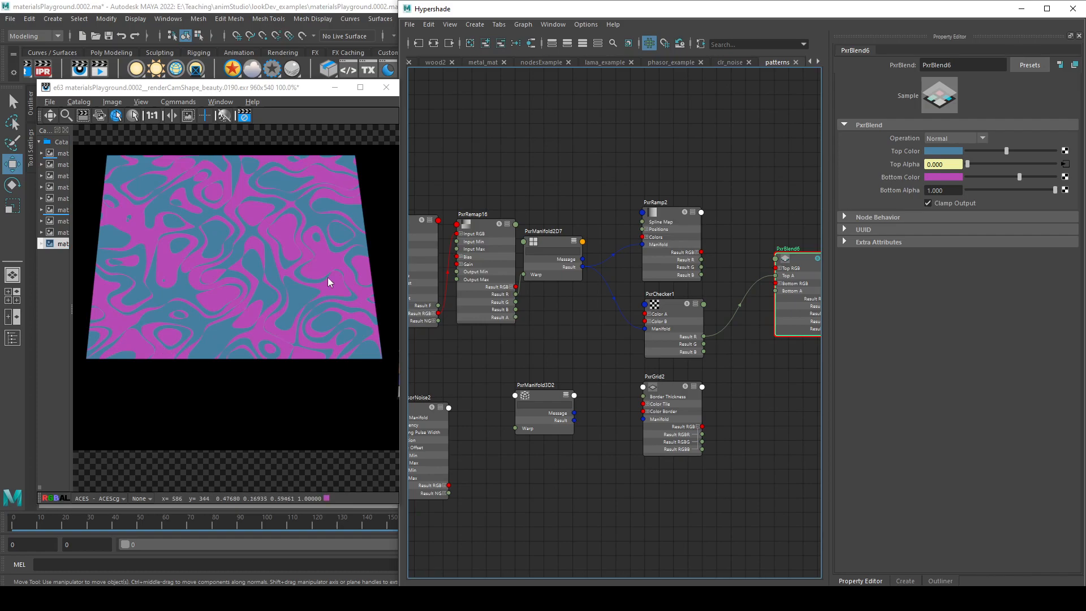
- Lower PxrManifold2D7's Warp Amount to about 0.033
middle_click_drag(547, 374, 591, 368, "alt")
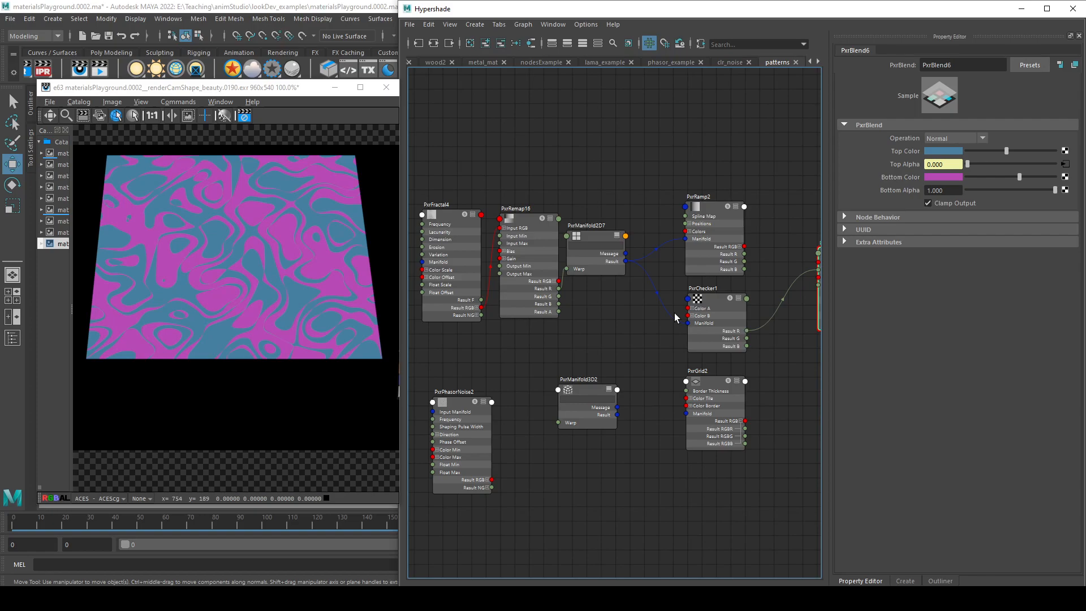
left_click_drag(675, 317, 687, 323)
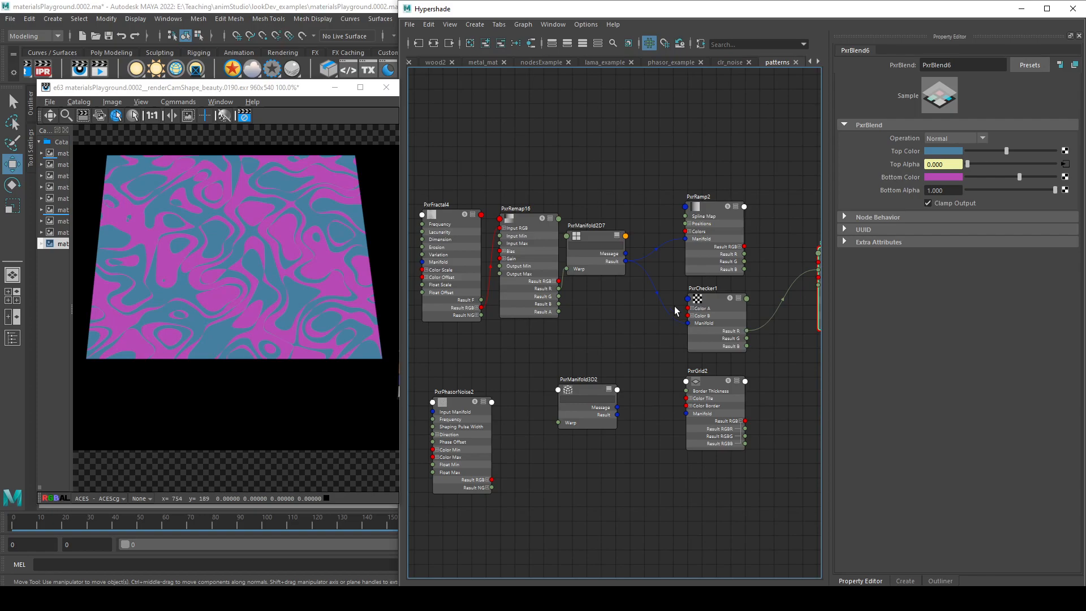
left_click(614, 248)
left_click_drag(973, 284, 966, 284)
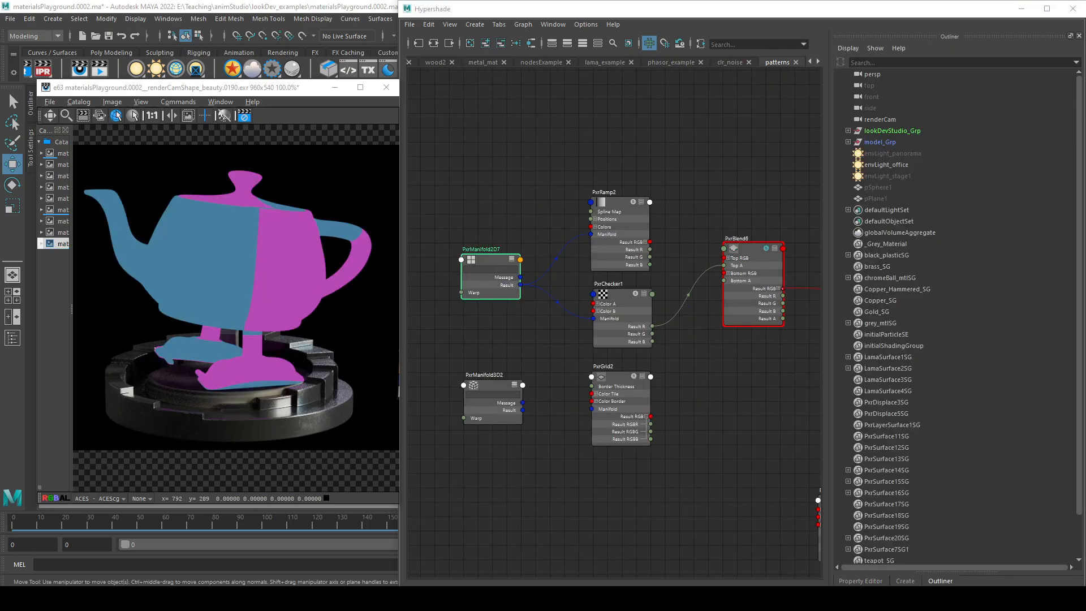
- Raise PxrManifold2D7's Frequency S to about 8.828 and Frequency T to about 8.966 for the teapot
left_click(857, 581)
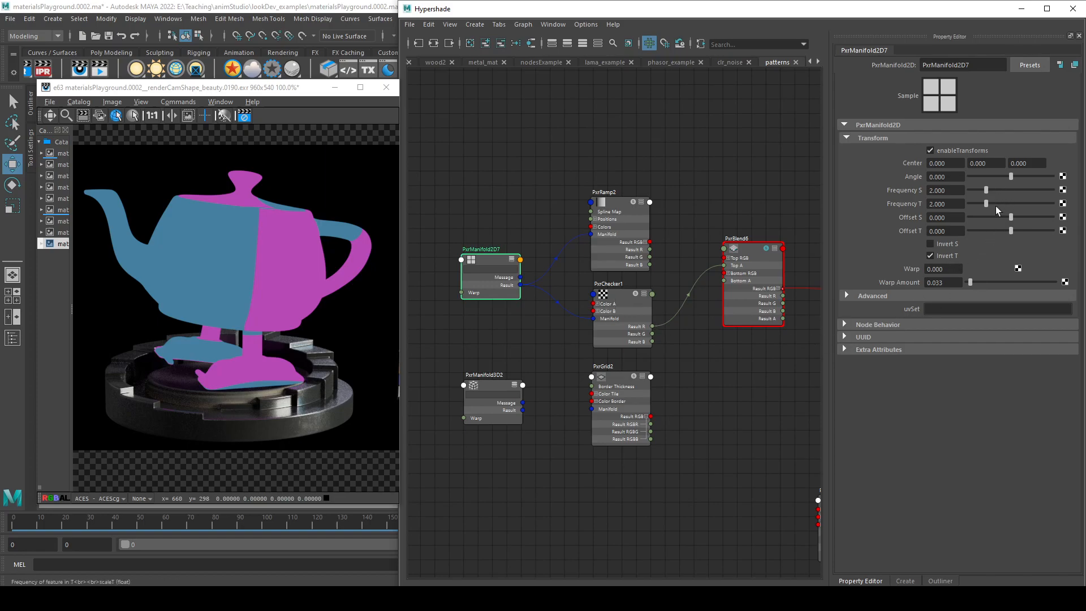
mouse_move(992, 190)
left_mouse_down()
mouse_move(1018, 199)
mouse_move(1019, 187)
mouse_move(1042, 189)
left_mouse_up()
left_click_drag(1020, 203, 1043, 199)
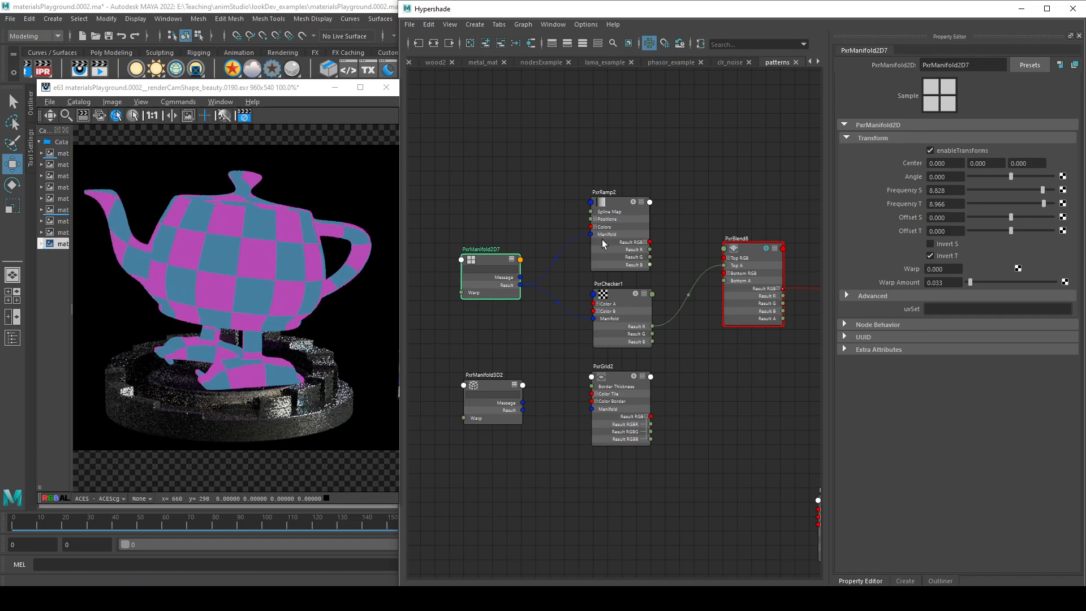
left_click_drag(950, 190, 926, 190)
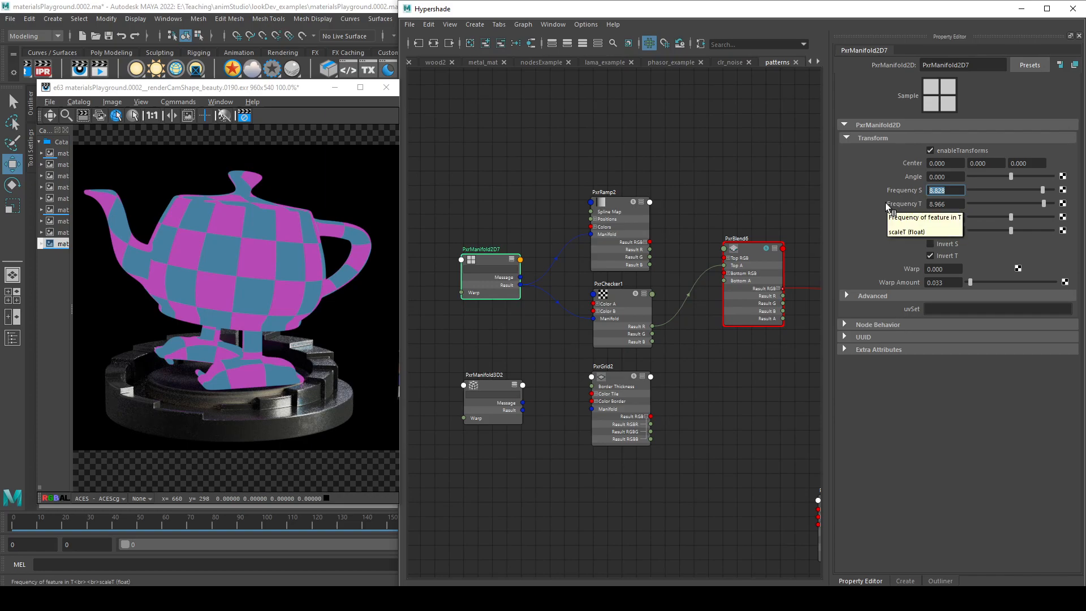
- Connect PxrRamp2's Result R to PxrBlend6's Top A and rotate PxrManifold2D7's Angle to about -40.97
middle_click_drag(485, 317, 491, 339, "alt")
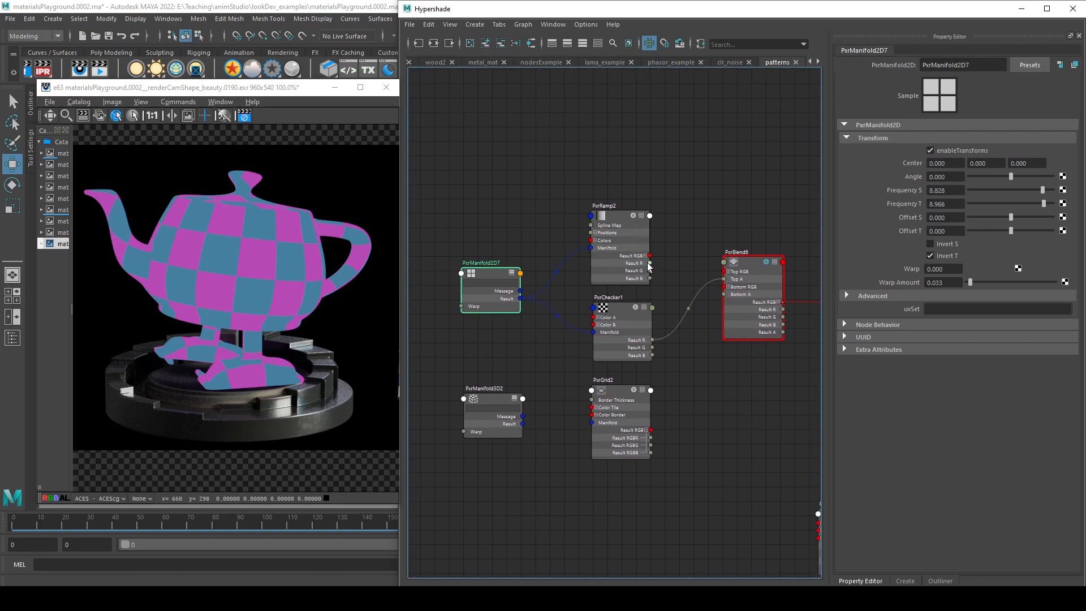
left_click_drag(650, 263, 725, 279)
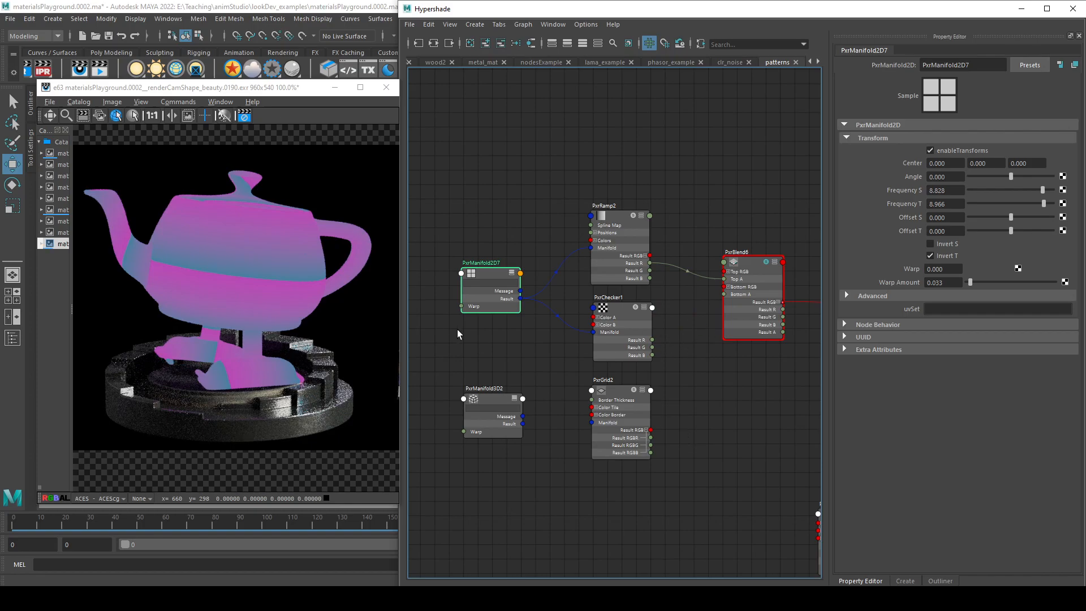
mouse_move(1011, 177)
left_mouse_down()
mouse_move(1030, 176)
mouse_move(1000, 176)
left_mouse_up()
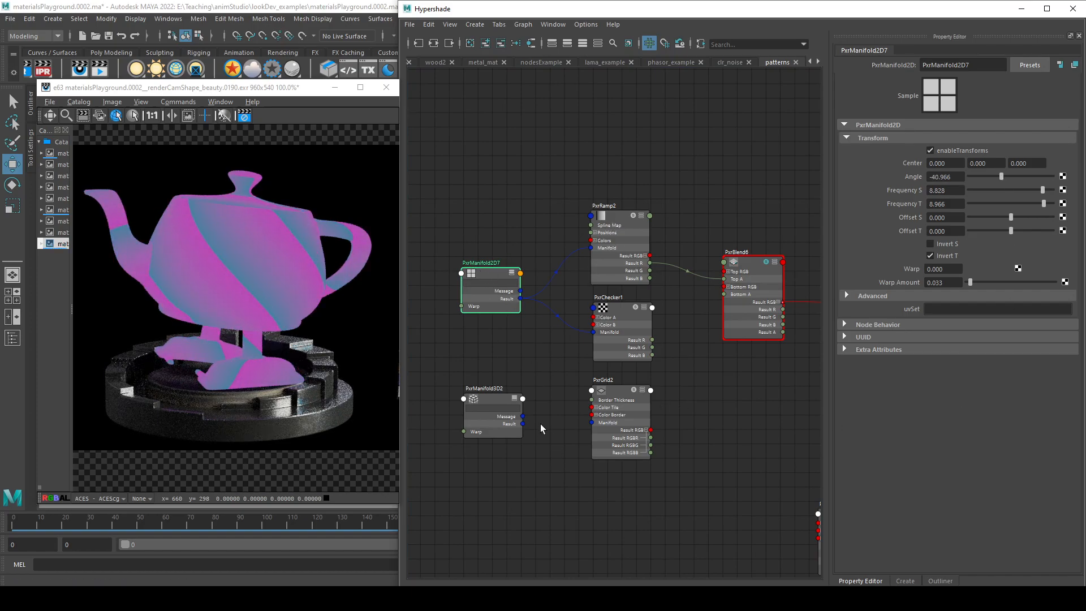
- Connect the 3D manifold to the Manifold inputs of PxrRamp2 and PxrChecker1, and move it closer to the 2D manifold
left_click_drag(523, 417, 590, 248)
left_click_drag(523, 417, 596, 331)
left_click_drag(485, 403, 490, 329)
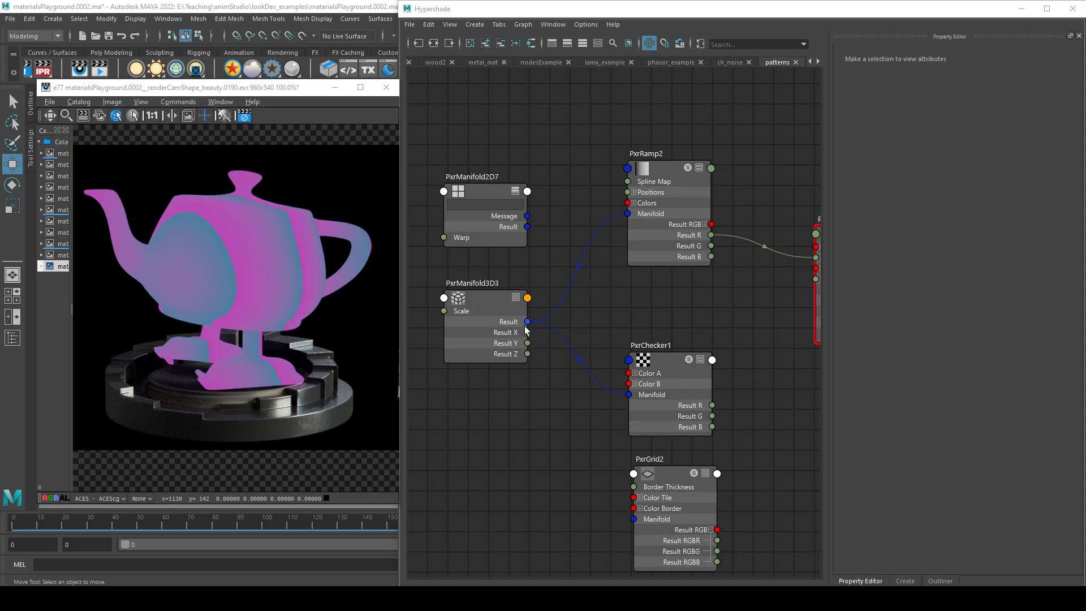
- Review PxrManifold3D3's full attribute list on its node and raise its Scale to about 3.856
left_click(488, 339)
key("3")
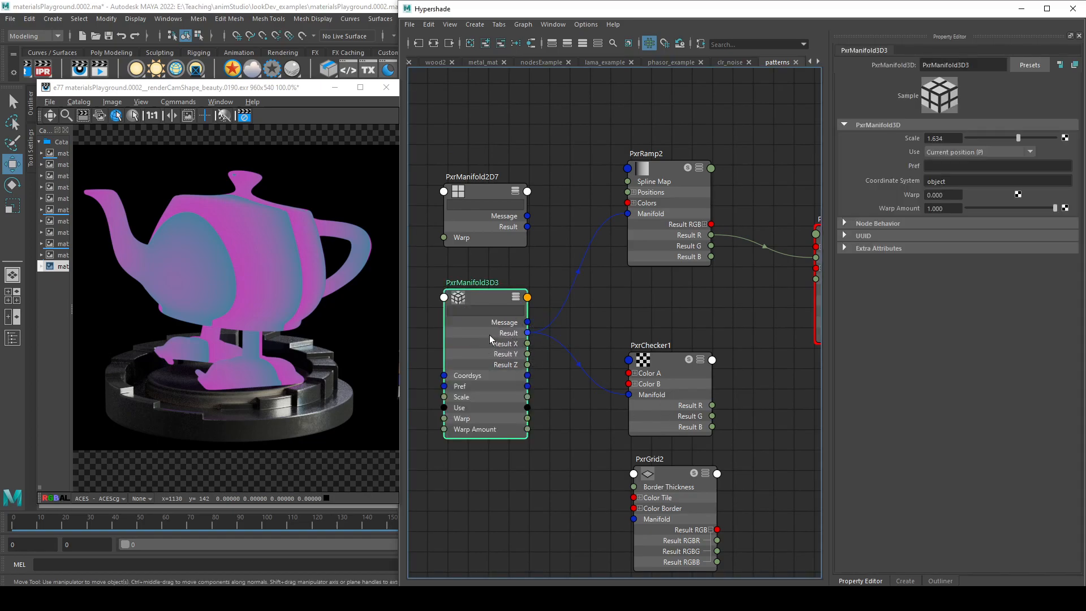
key("2")
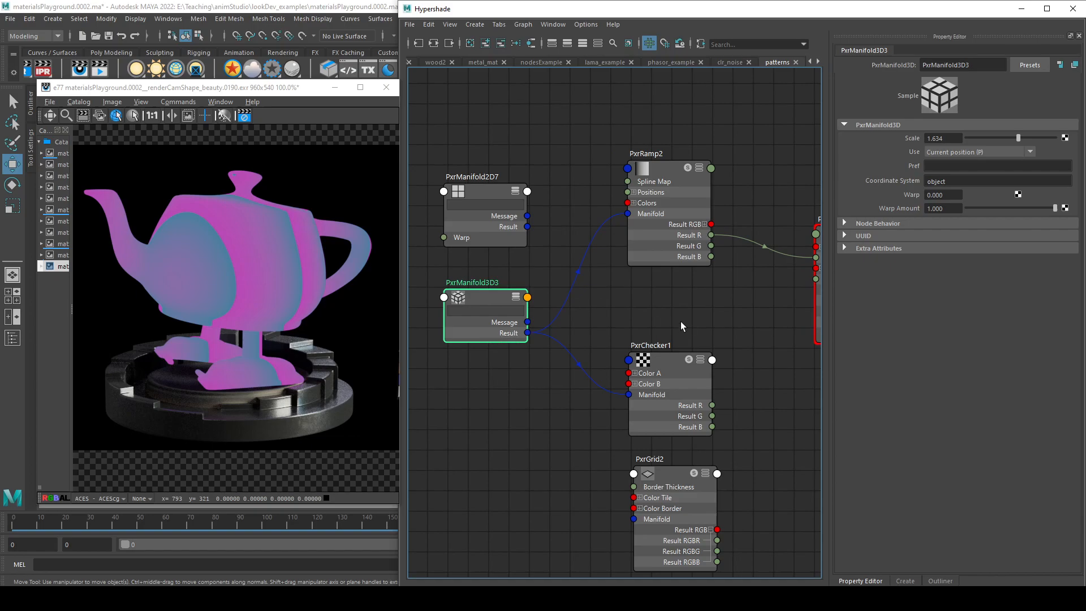
middle_click_drag(671, 293, 642, 294, "alt")
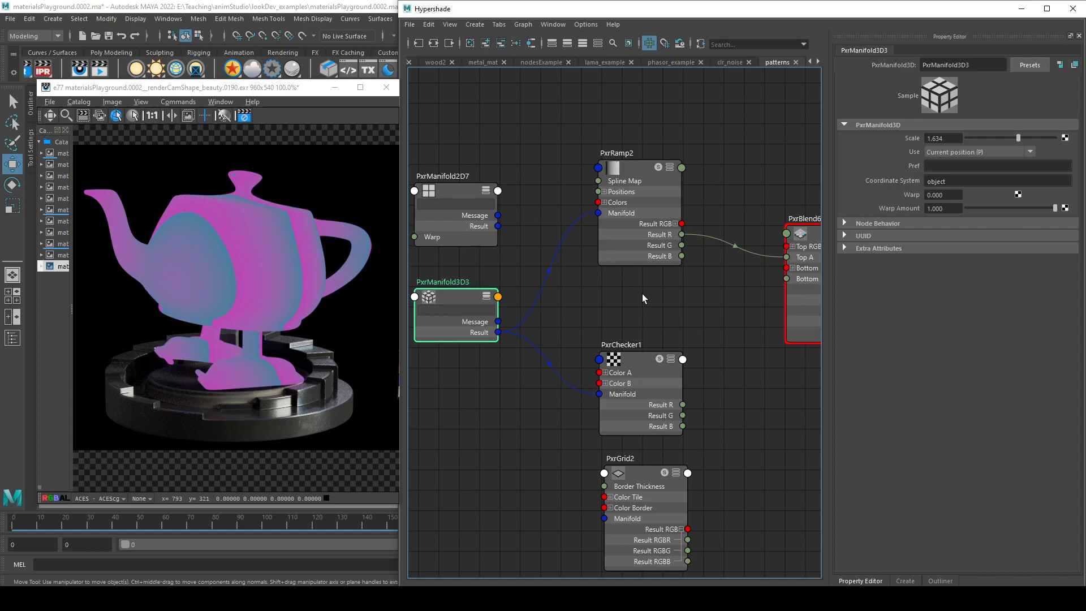
mouse_move(1018, 138)
left_mouse_down()
mouse_move(996, 142)
mouse_move(1027, 141)
left_mouse_up()
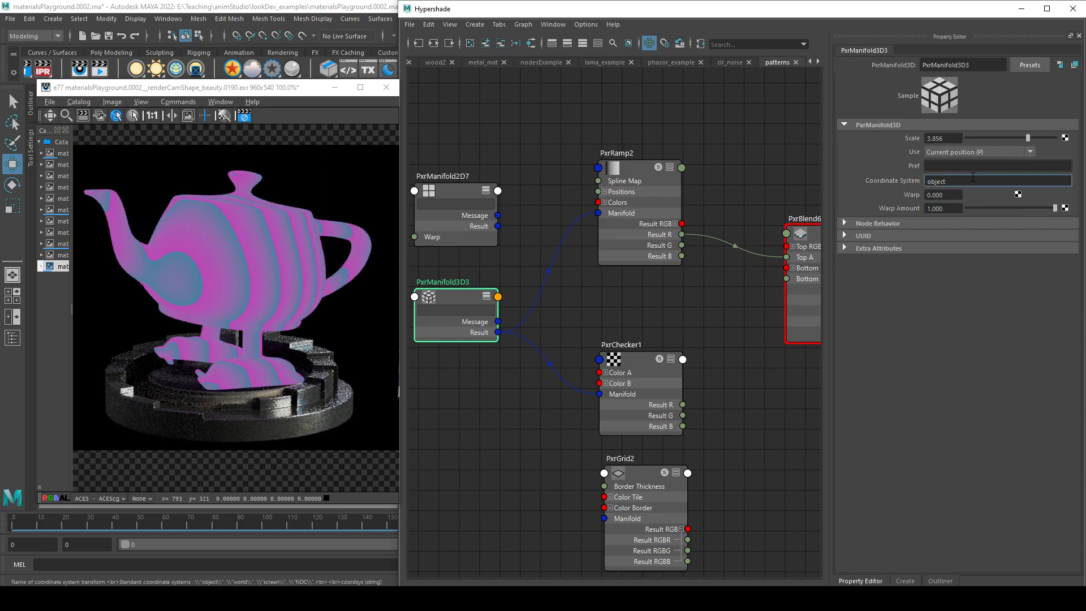
- Change PxrManifold3D3's Coordinate System to world and reduce its Scale to 0.020
left_click_drag(970, 180, 872, 179)
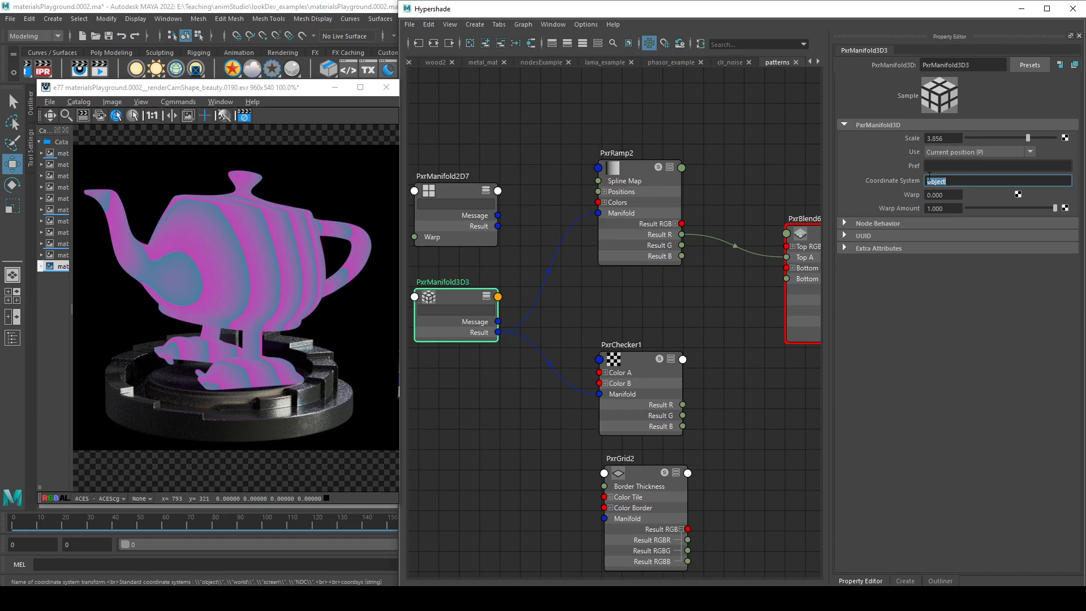
type("world")
key("Return")
left_click_drag(1026, 138, 1011, 137)
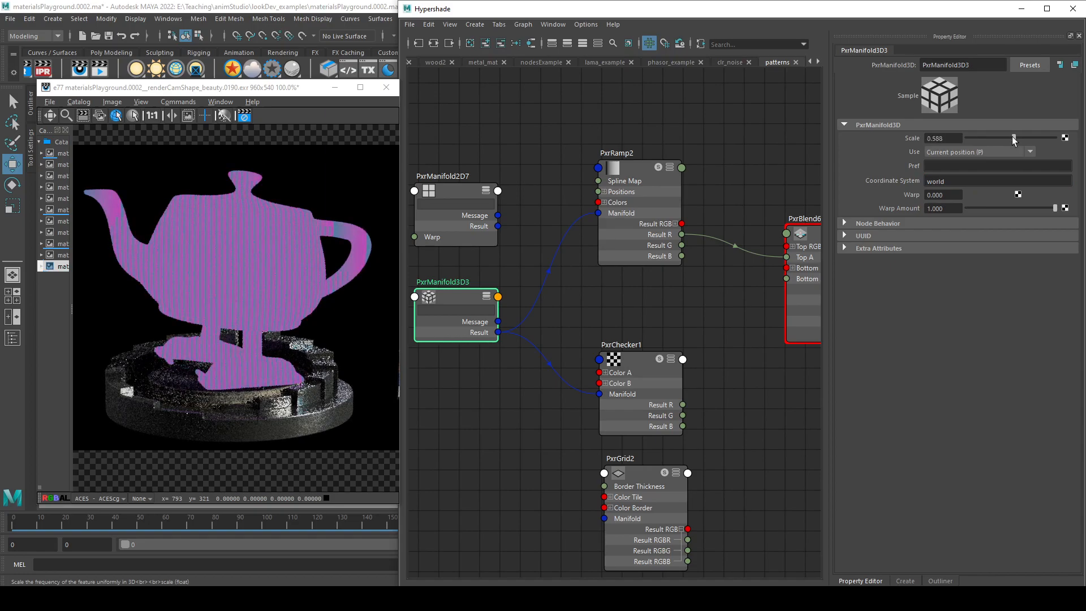
double_click(945, 141)
type("0.196")
key("Return")
left_click_drag(1010, 138, 1011, 137)
double_click(935, 139)
type("02")
key("Return")
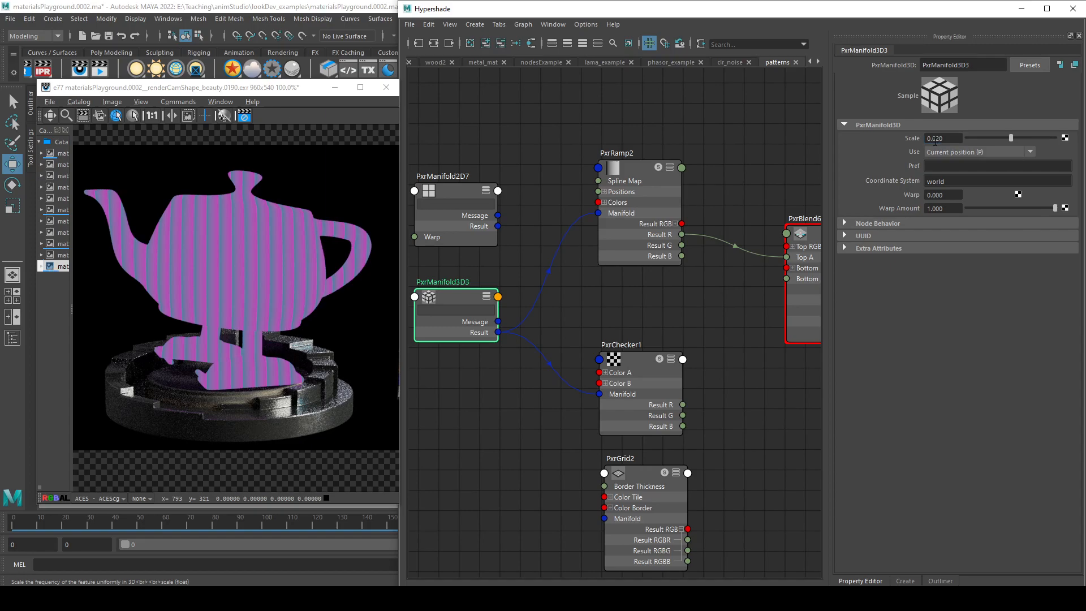
- Change PxrManifold3D3's Coordinate System to screen and set its Scale to 0
double_click(963, 180)
type("screen")
key("Return")
left_click_drag(1011, 138, 1006, 138)
double_click(935, 139)
type("0")
key("Return")
- Try sliding PxrRamp2's light color marker toward the black end of the ramp
left_click(653, 192)
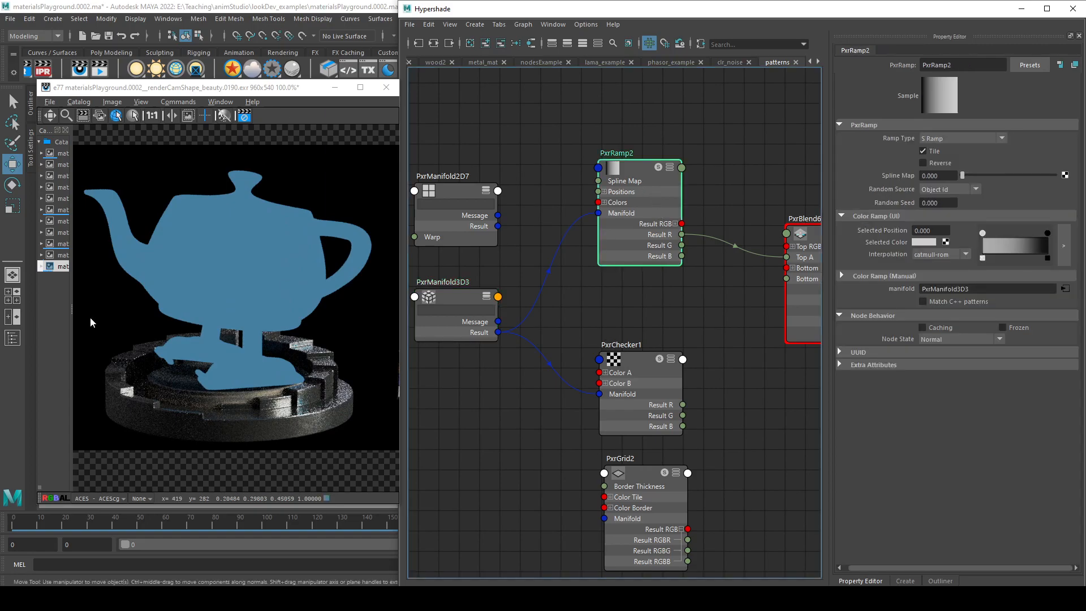
scroll(239, 295, "down", 1)
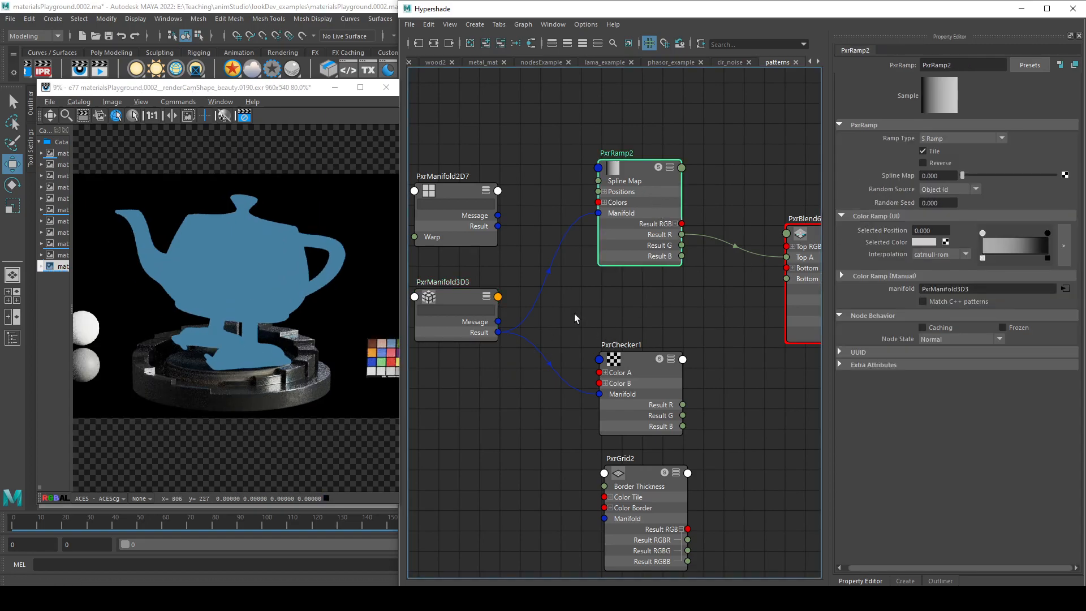
left_click_drag(983, 232, 1047, 234)
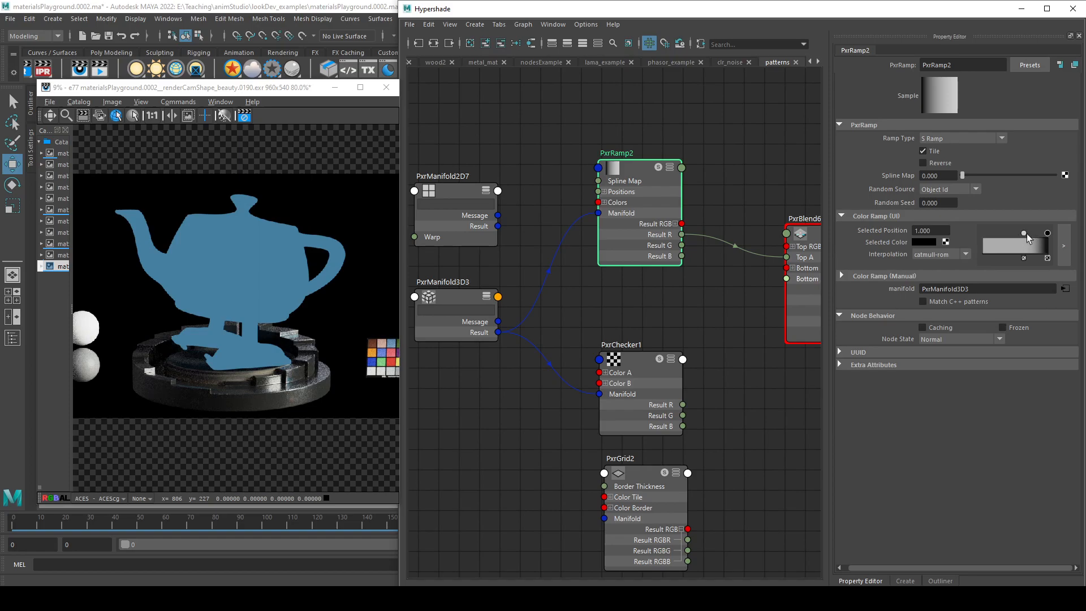
- Set PxrManifold3D3's Scale to 1 and keep PxrRamp2's light color marker at position 0
left_click(457, 310)
type("1")
key("Return")
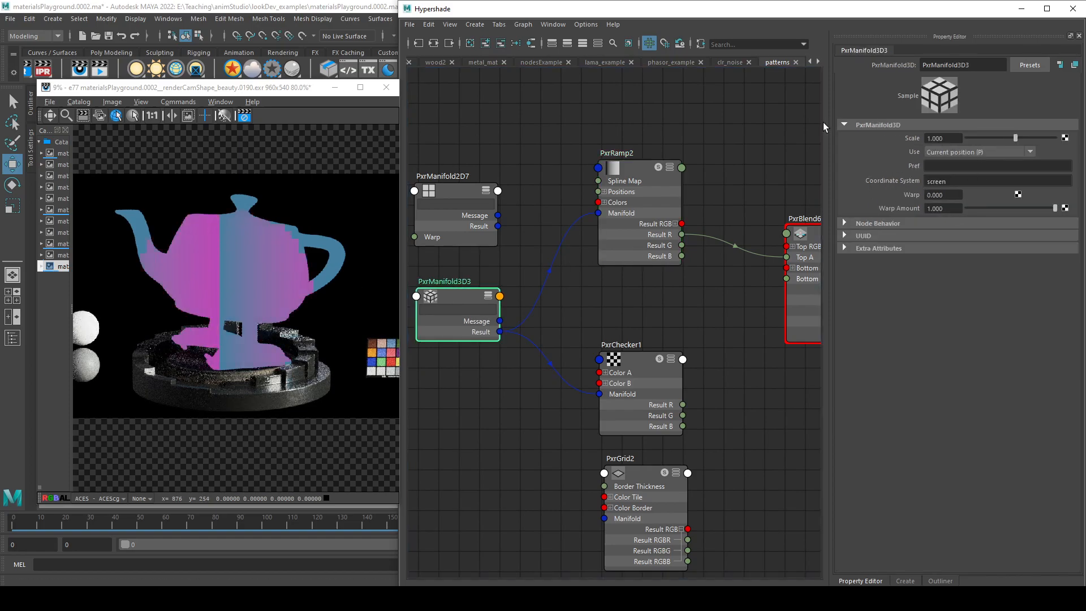
left_click(653, 167)
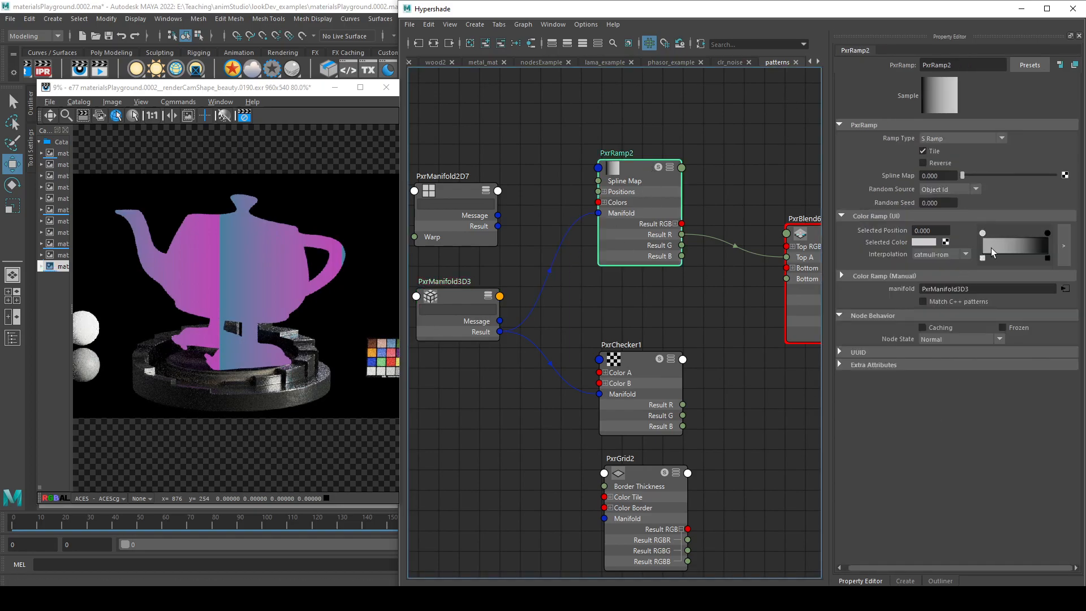
mouse_move(983, 233)
left_mouse_down()
mouse_move(1036, 232)
mouse_move(978, 230)
left_mouse_up()
- Connect PxrChecker1's Result R to PxrBlend6's Top A in place of the ramp
middle_click_drag(554, 322, 584, 331, "alt")
middle_click_drag(643, 346, 611, 335, "alt")
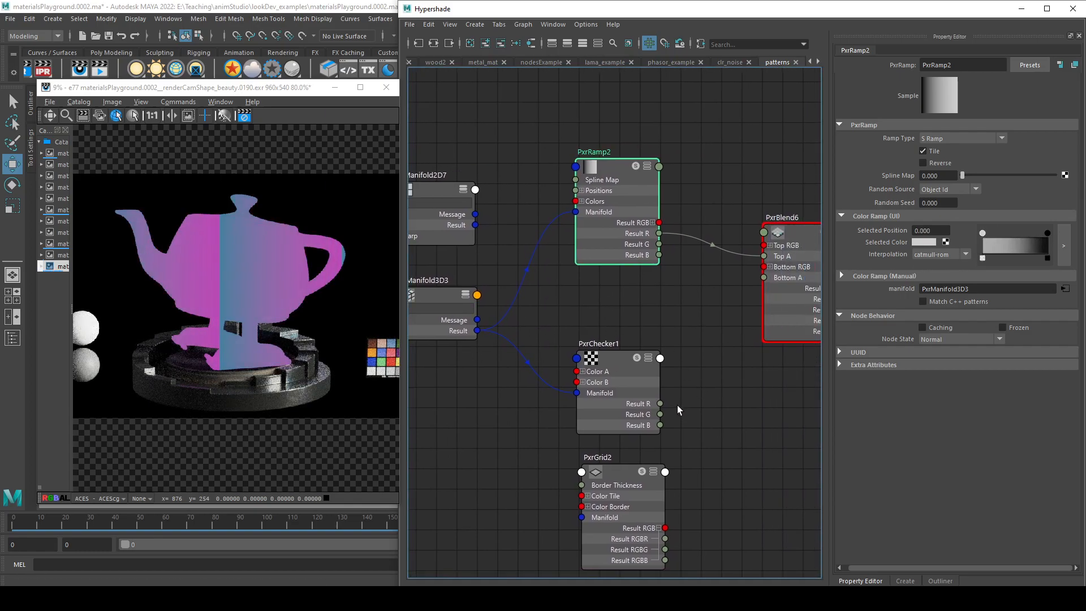
left_click_drag(660, 404, 764, 256)
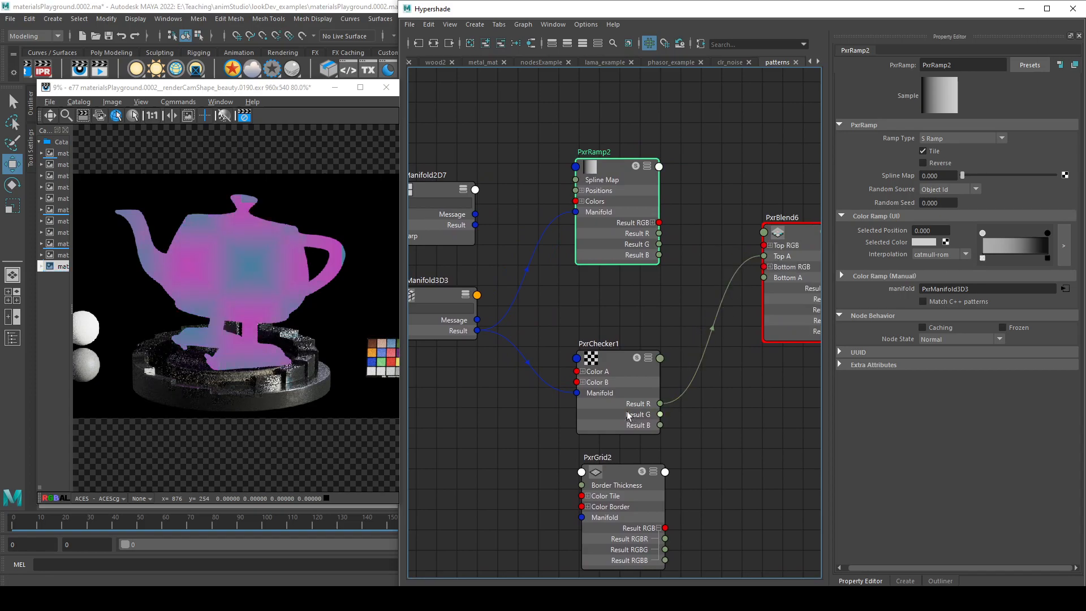
left_click(617, 367)
- Change PxrManifold3D3's Coordinate System back to object for the checker pattern
left_click(430, 292)
middle_click_drag(520, 400, 573, 393, "alt")
double_click(1010, 182)
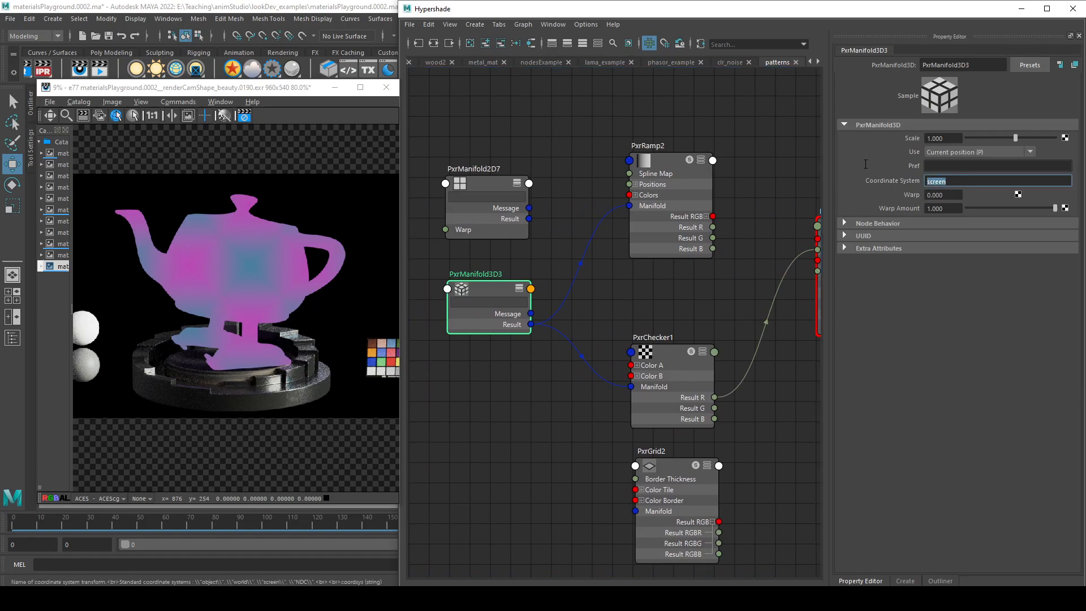
type("object")
key("Return")
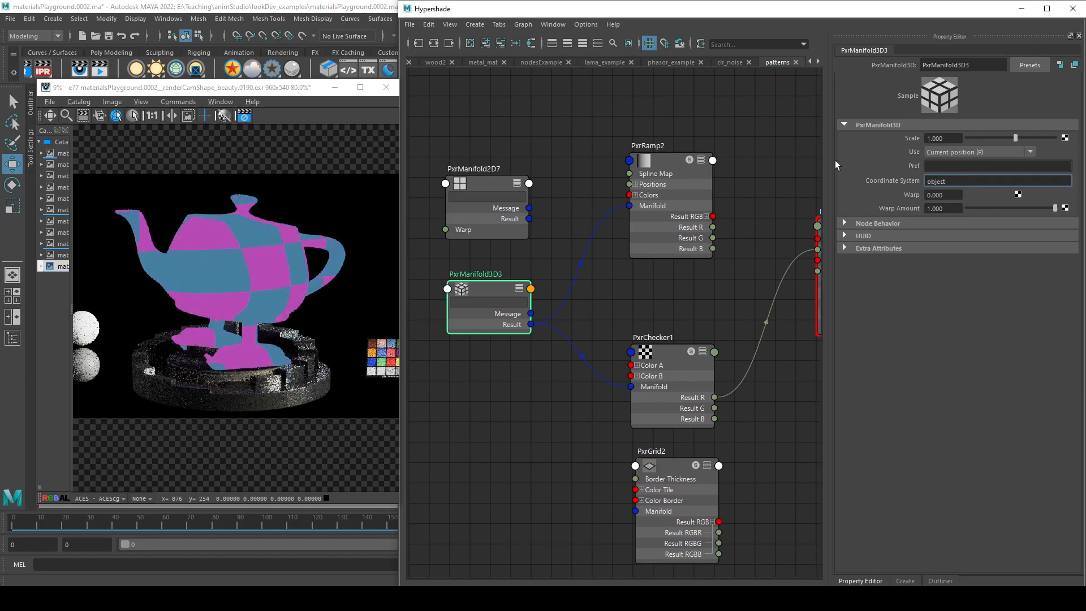
- Check PxrChecker1's attributes and raise PxrManifold3D3's Scale to about 4.641
middle_click_drag(542, 389, 472, 395, "alt")
left_click(594, 368)
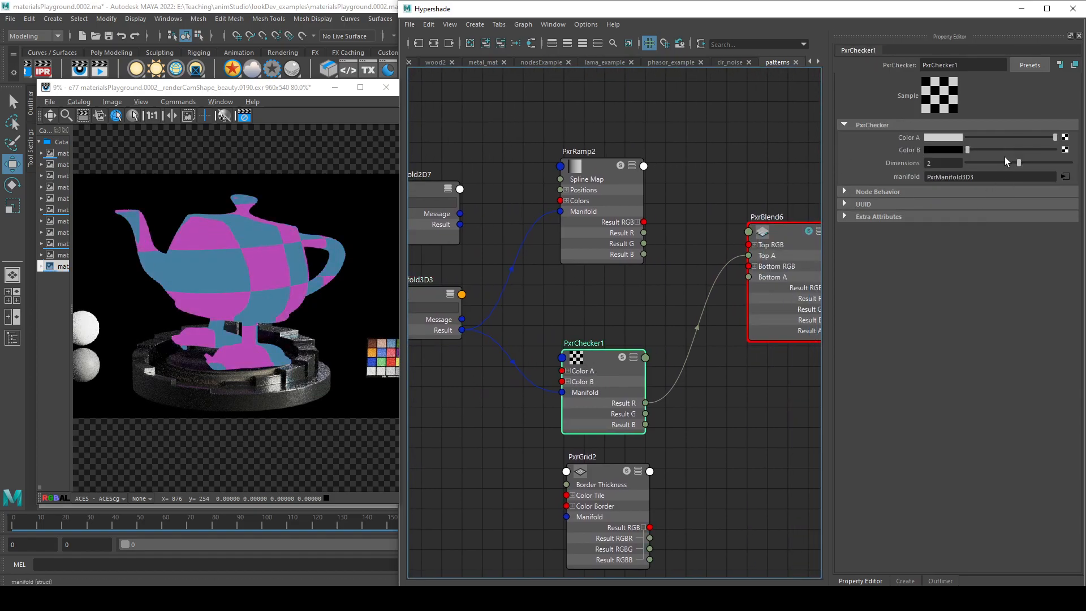
left_click(458, 297)
left_click_drag(979, 139, 1031, 142)
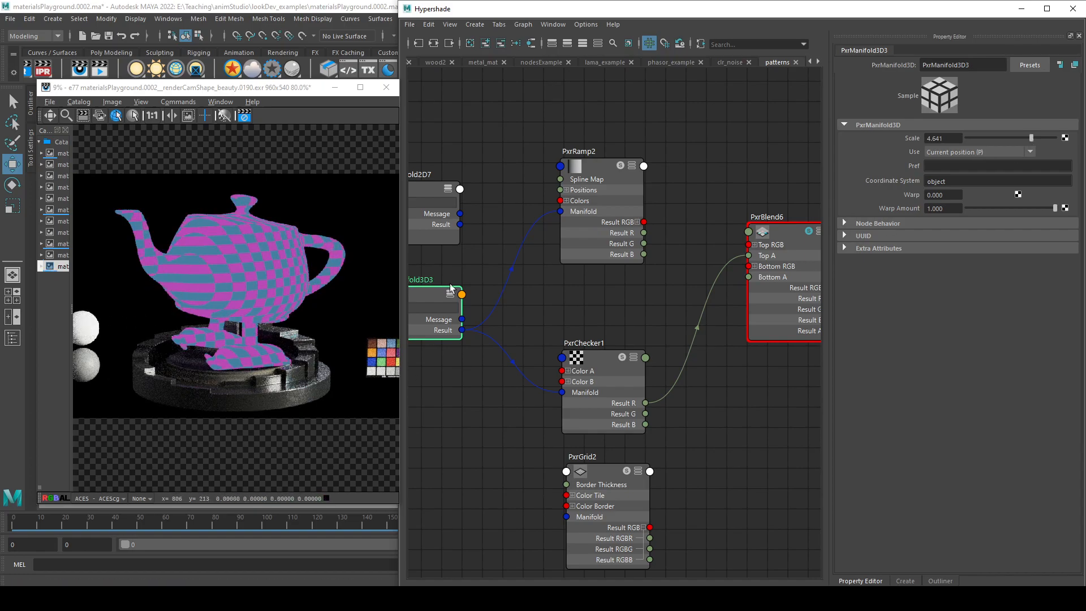
- Try PxrChecker1's Dimensions at 1, and finish with the value at 3
left_click(636, 387)
left_click_drag(1017, 163, 948, 164)
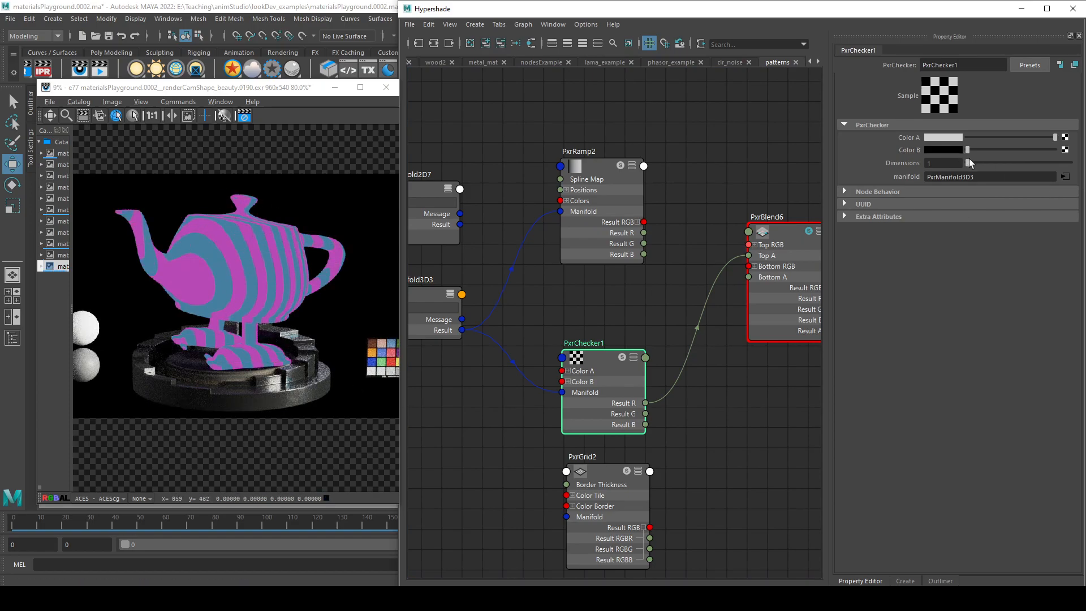
left_click_drag(983, 162, 1071, 161)
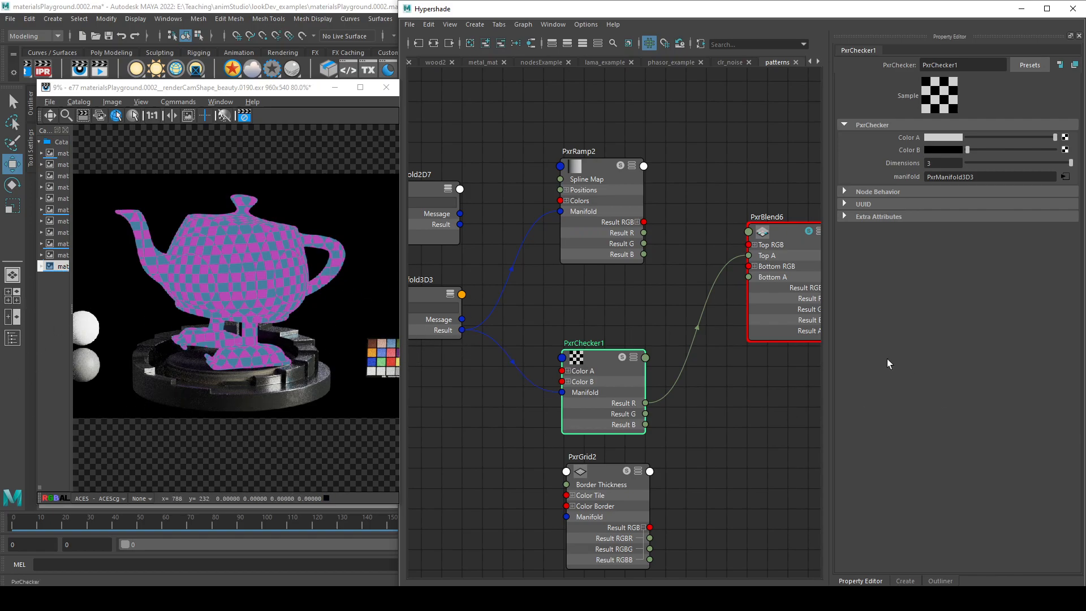
- Move PxrManifold2D7 farther above PxrManifold3D3 and compare the attributes of the 2D manifold, PxrRamp2 and the 3D manifold
middle_click_drag(508, 430, 539, 435, "alt")
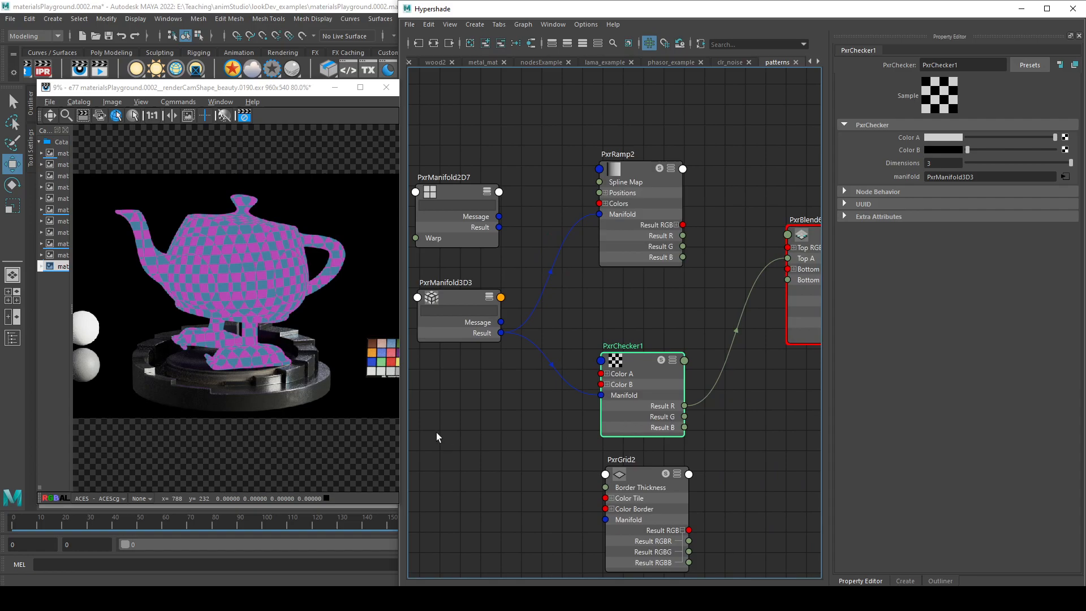
middle_click_drag(436, 432, 456, 466, "alt")
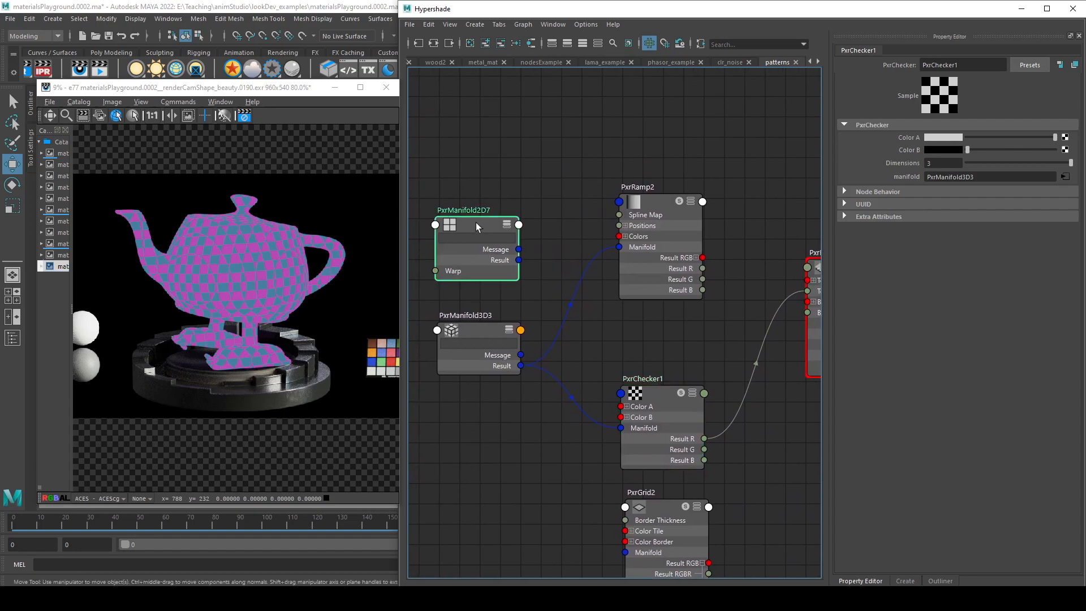
left_click(455, 276)
scroll(198, 365, "up", 1)
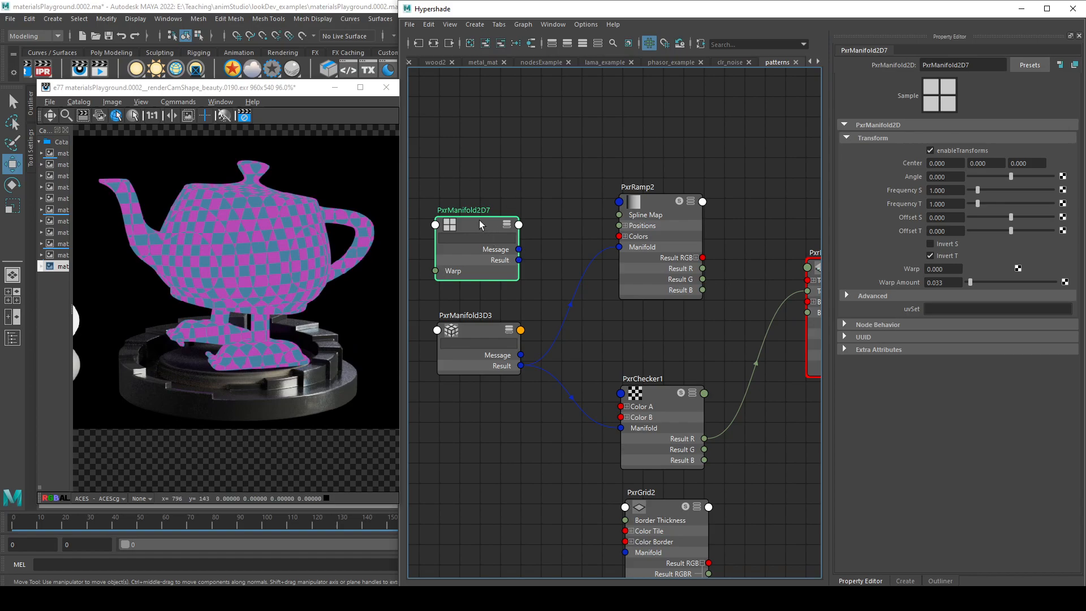
left_click_drag(479, 222, 479, 204)
left_click(665, 210)
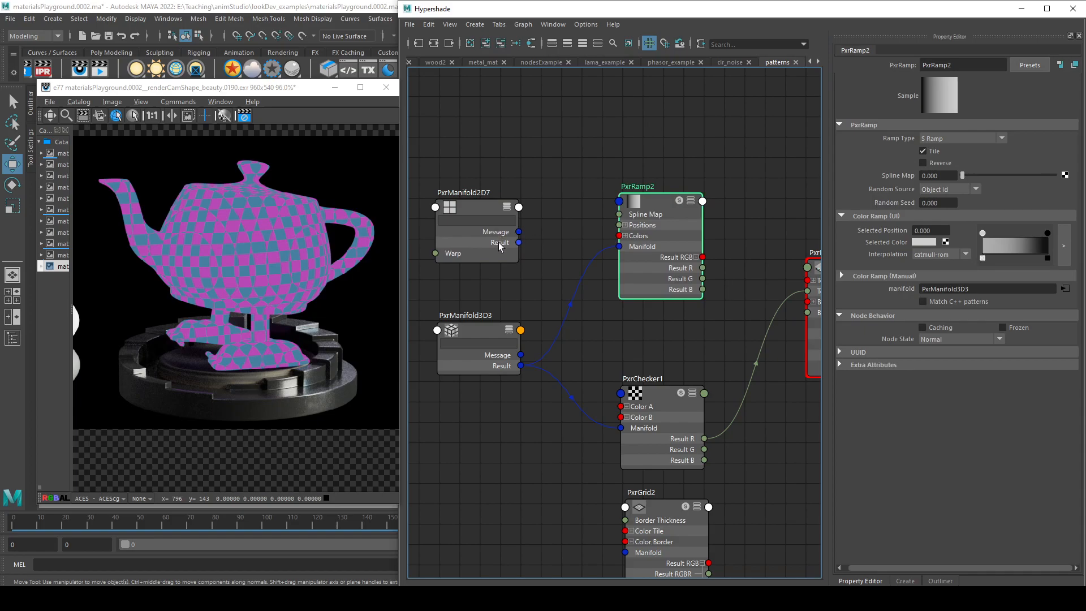
left_click_drag(475, 202, 486, 191)
left_click(479, 334)
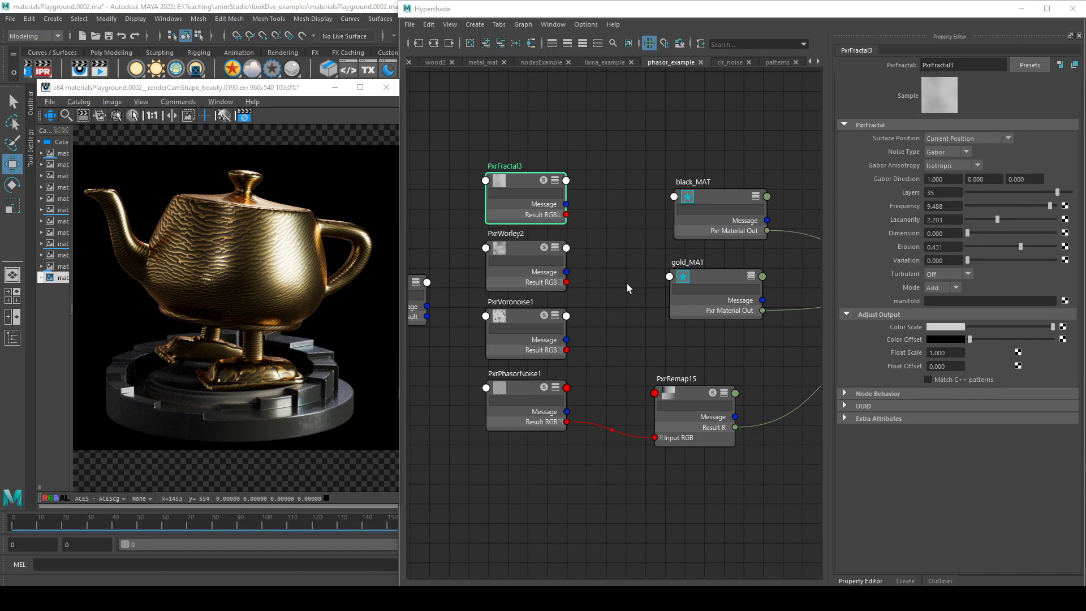
- Move the black_MAT and gold_MAT nodes higher in the phasor_example graph, closer together
middle_click_drag(638, 482, 396, 455, "alt")
left_click_drag(466, 172, 460, 159)
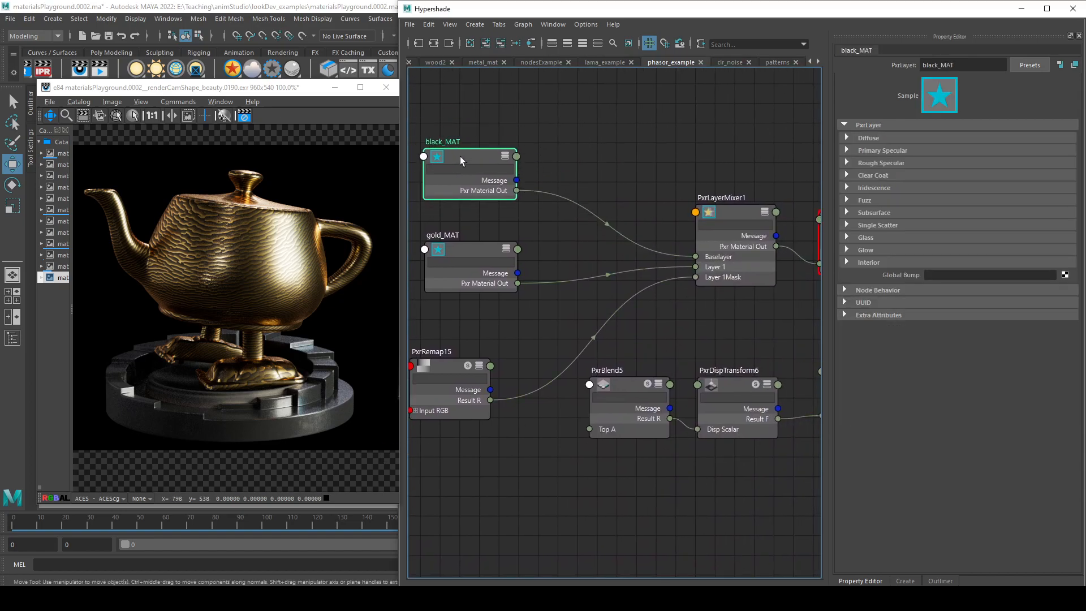
left_click_drag(454, 243, 458, 221)
- Try driving the displacement with the noise by connecting PxrRemap15's Result R to PxrBlend5's Top A
middle_click_drag(742, 495, 779, 478, "alt")
left_click_drag(539, 388, 638, 416)
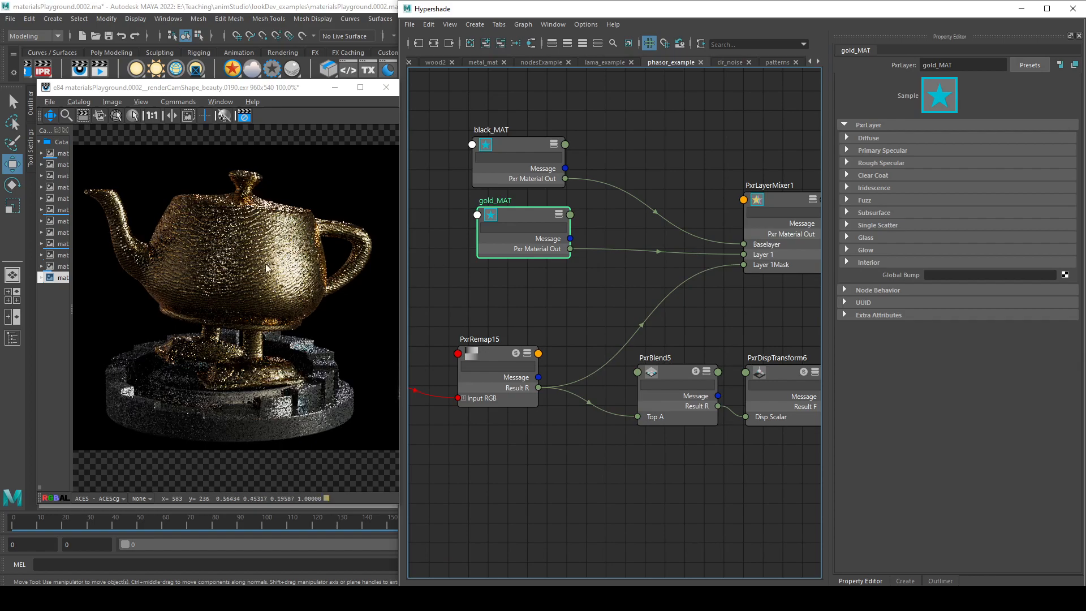
middle_click_drag(670, 477, 570, 413, "alt")
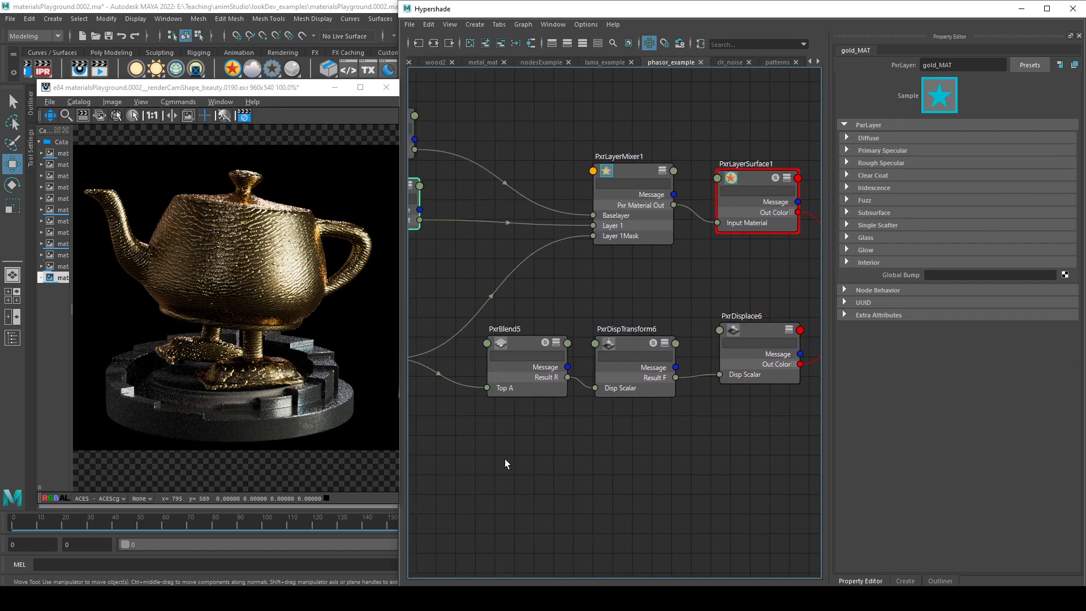
middle_click_drag(509, 466, 604, 464, "alt")
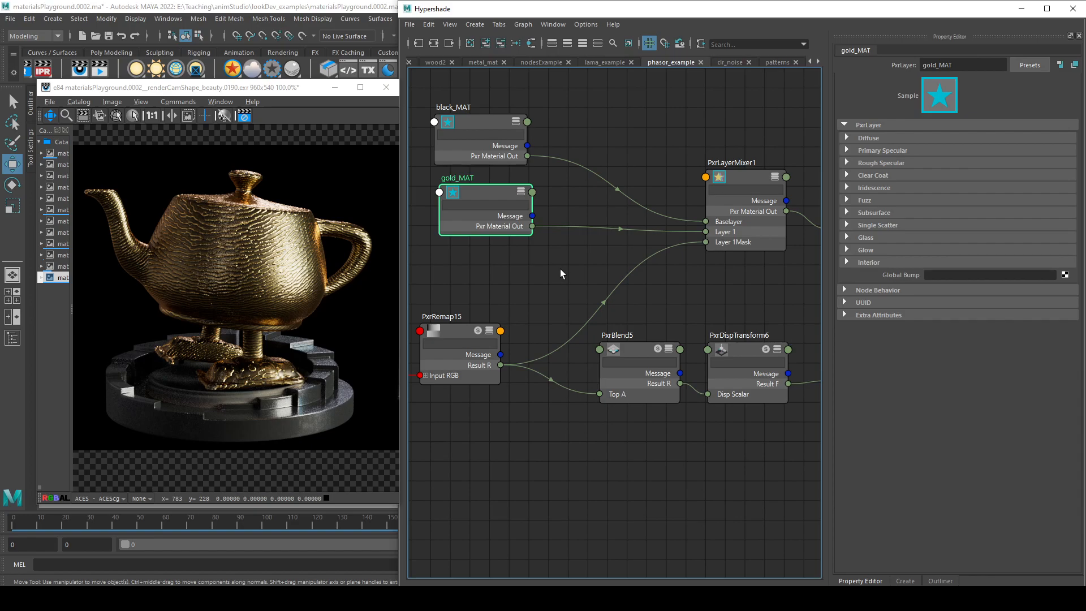
- Disconnect PxrRemap15's Result R from PxrBlend5's Top A
middle_click_drag(575, 272, 635, 287, "alt")
left_click_drag(645, 410, 543, 491)
left_click_drag(672, 506, 668, 504)
middle_click_drag(407, 470, 622, 431, "alt")
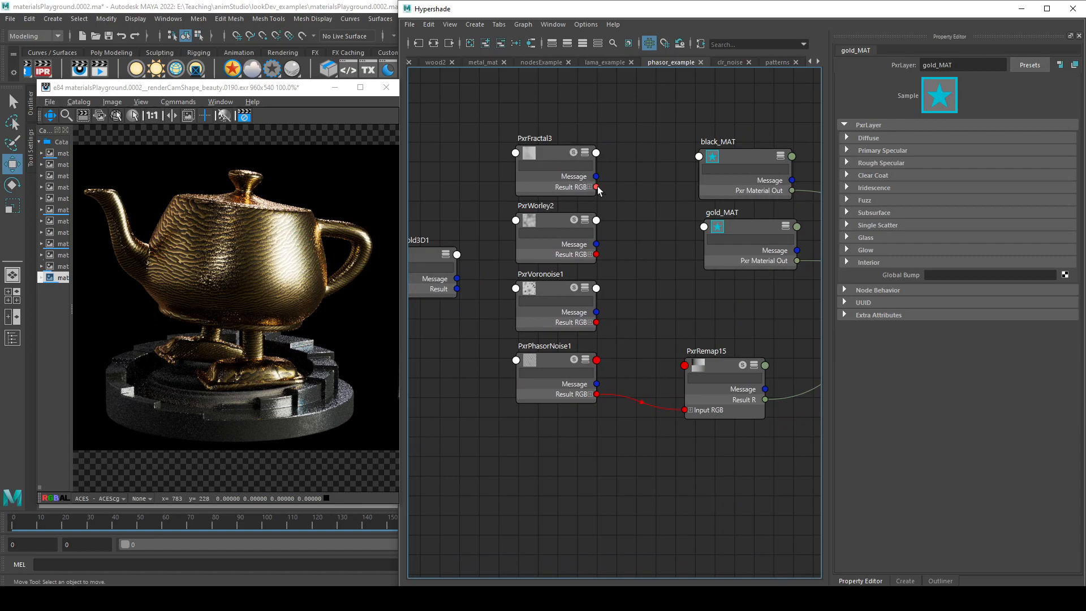
- Replace the existing PxrFractal3 node with a newly created PxrFractal node placed above PxrWorley2
left_click(545, 158)
key("Delete")
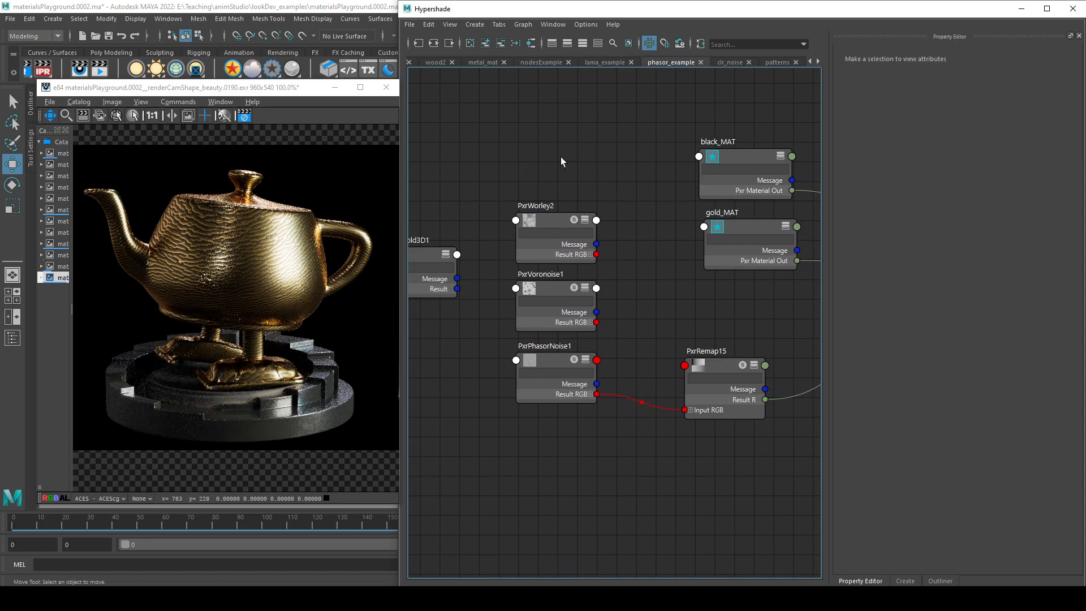
key("Tab")
type("fra")
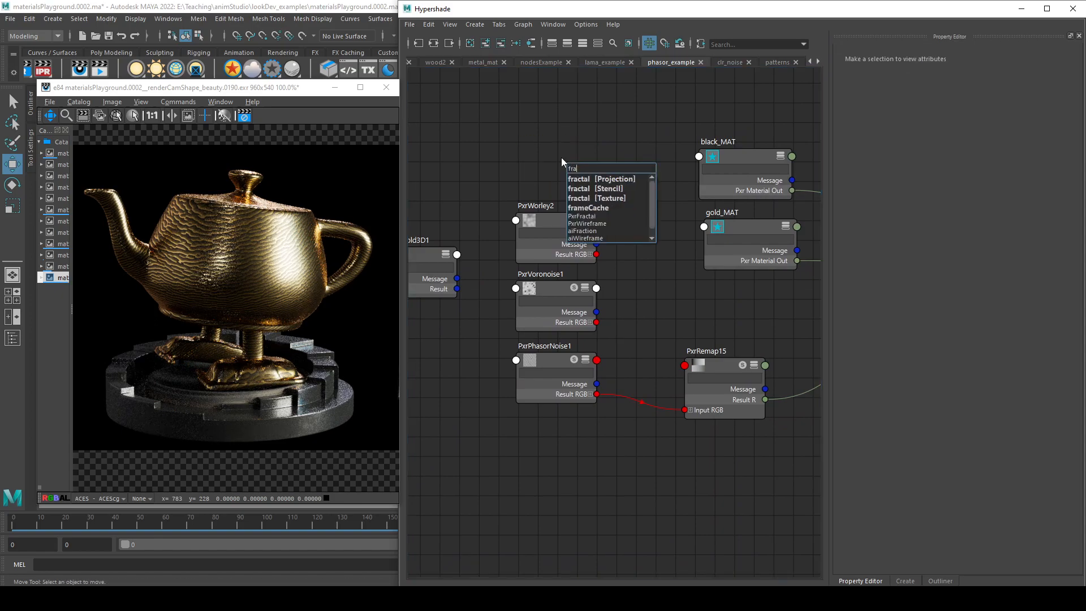
key("Down")
key("Down")
key("Return")
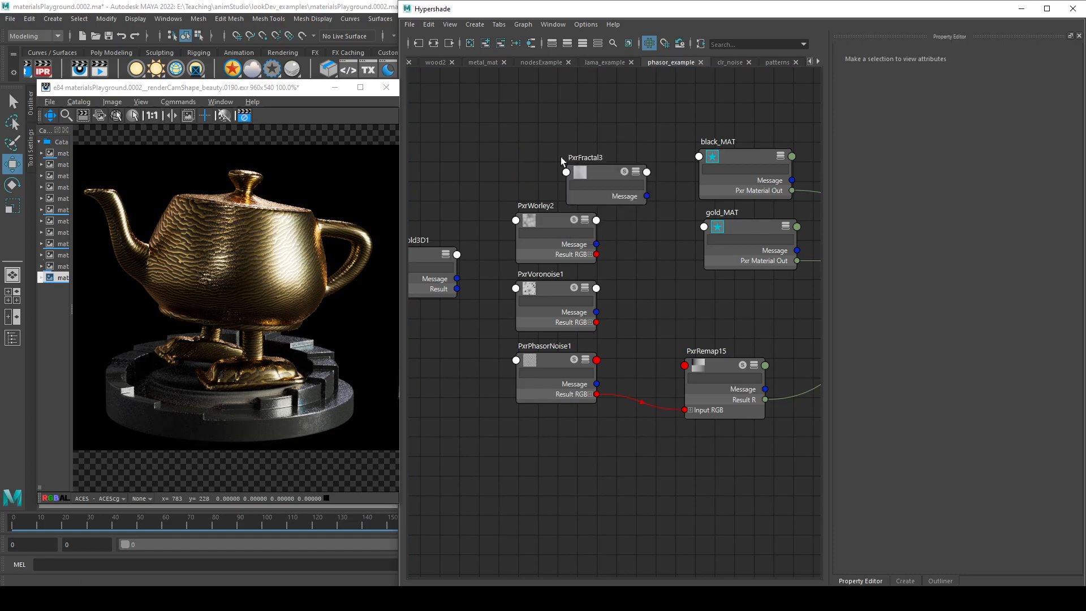
left_click(538, 146)
left_click_drag(538, 147, 552, 151)
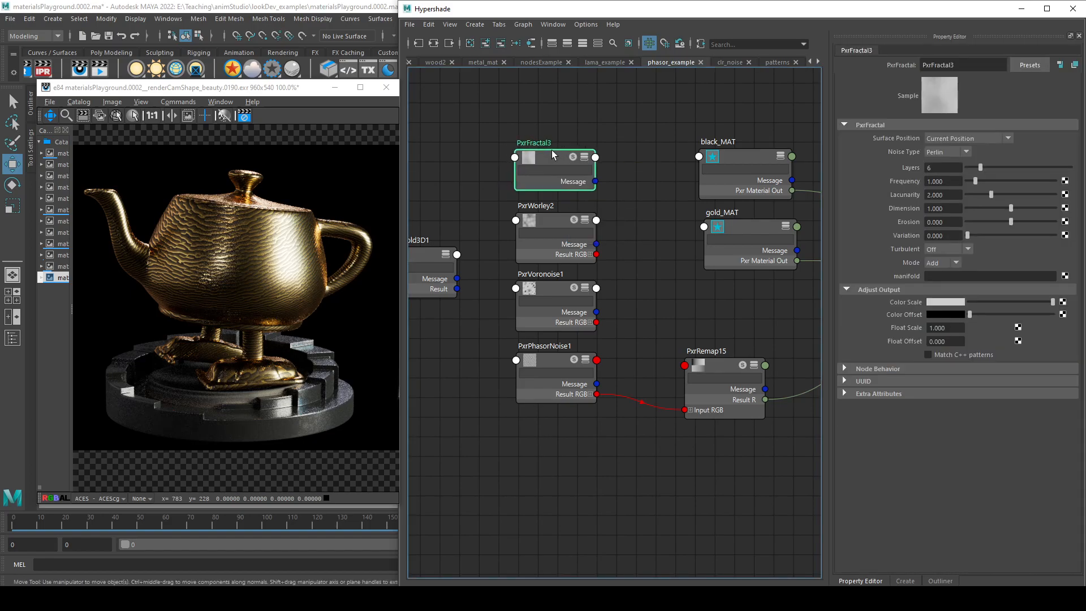
- Connect the new PxrFractal's Result RGB to PxrRemap15's Input RGB, show its connected attributes only, and solo the fractal
key("3")
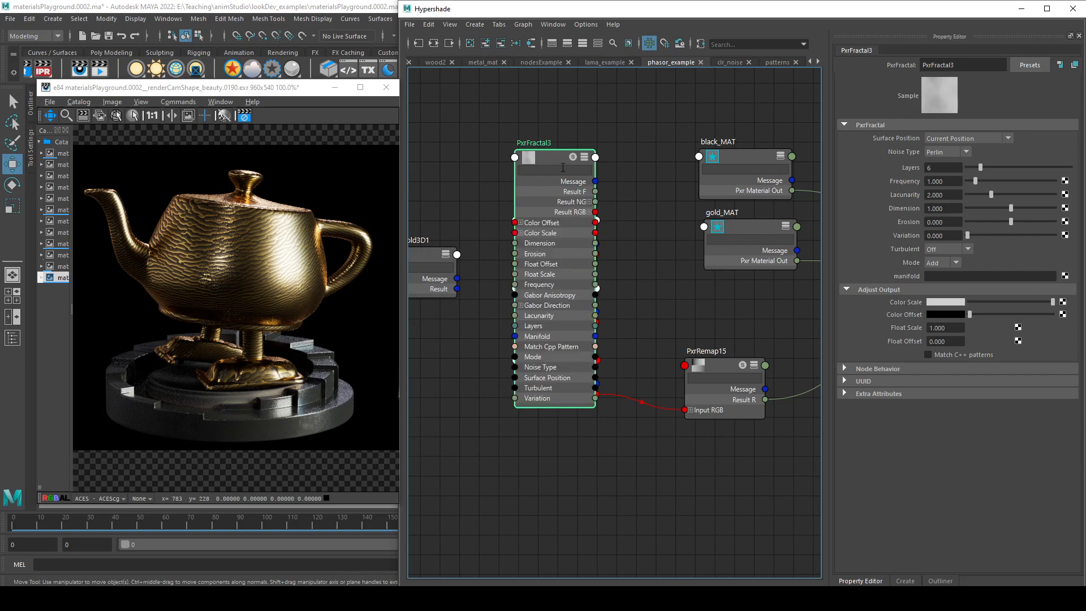
left_click_drag(595, 212, 685, 410)
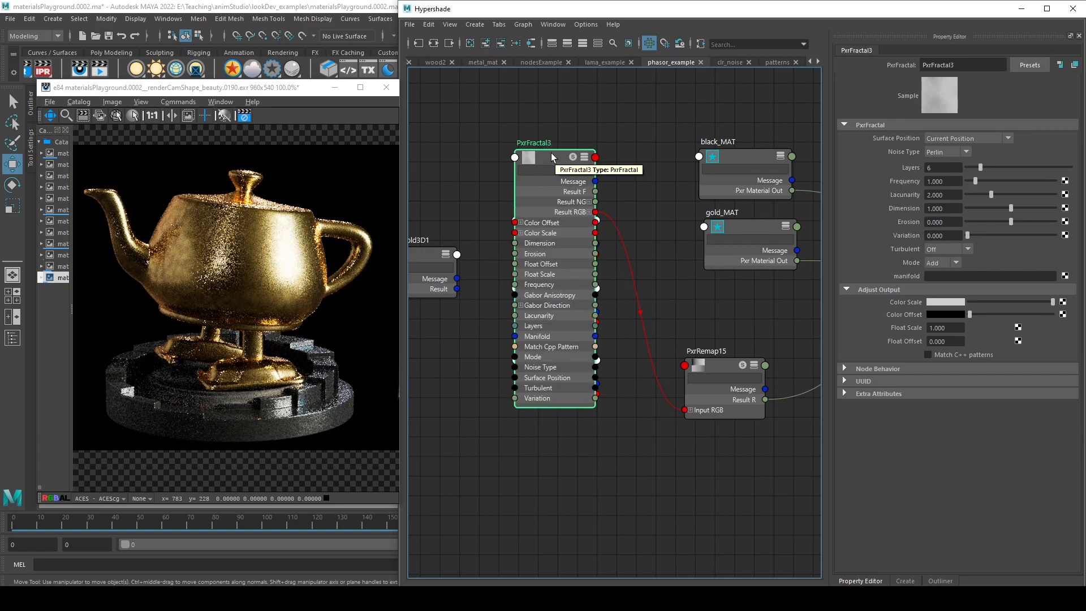
key("1")
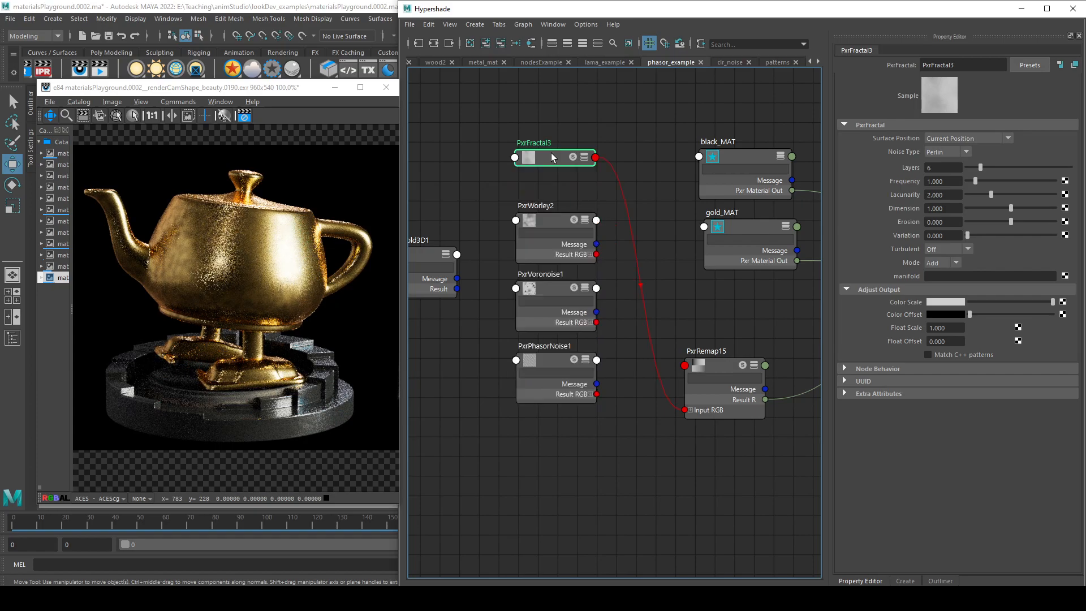
mouse_move(558, 155)
left_mouse_down()
mouse_move(549, 131)
mouse_move(572, 148)
left_mouse_up()
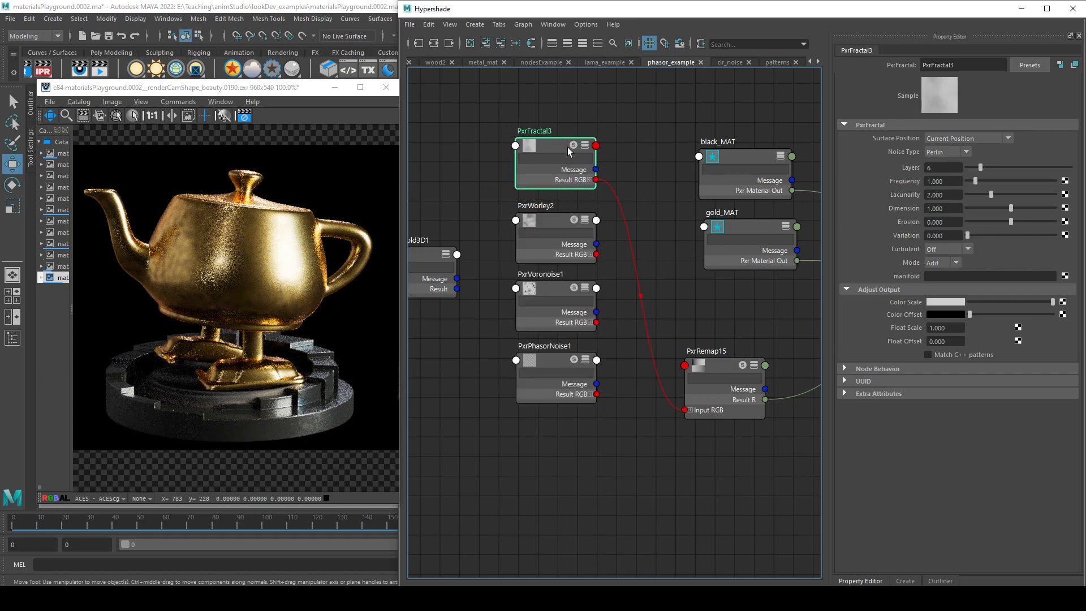
left_click(573, 145)
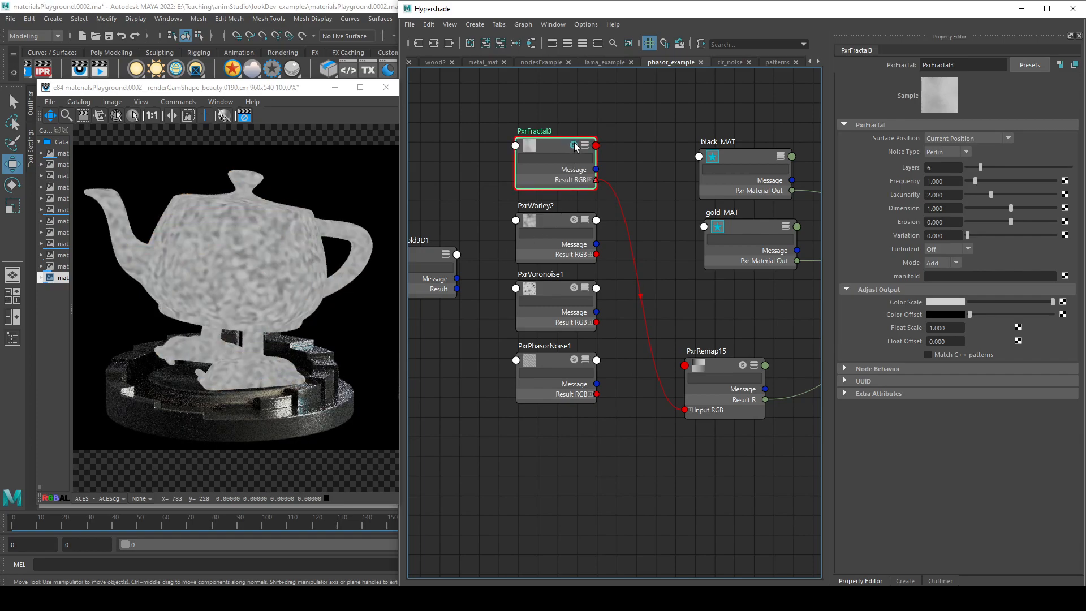
- Adjust PxrFractal3's Frequency to 3.529 and reduce its Layers to 1
mouse_move(977, 180)
left_mouse_down()
mouse_move(993, 183)
mouse_move(975, 181)
left_mouse_up()
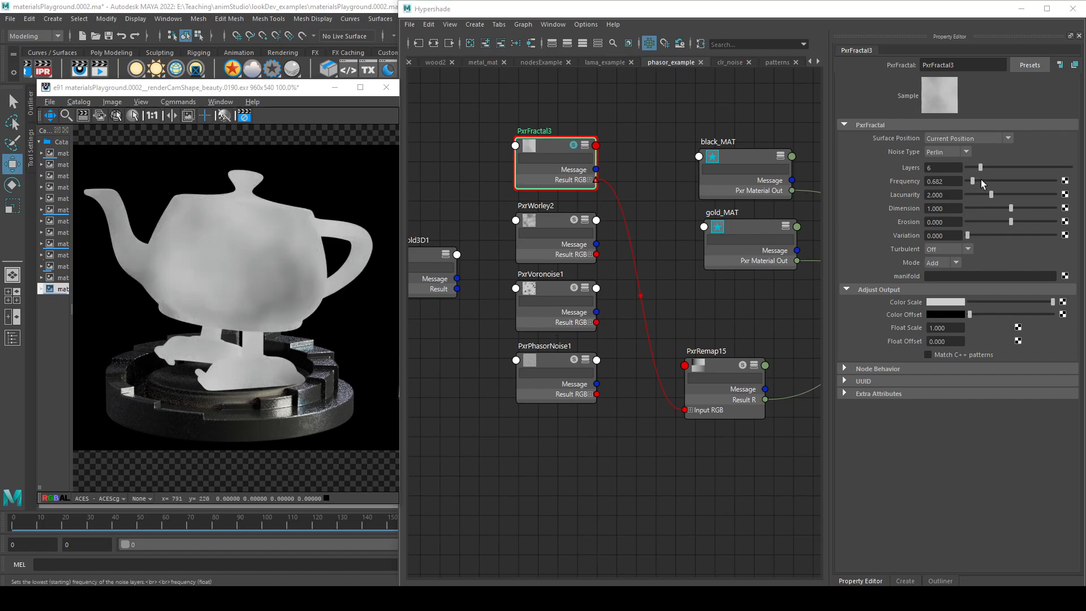
mouse_move(986, 181)
left_mouse_down()
mouse_move(1013, 181)
mouse_move(998, 181)
left_mouse_up()
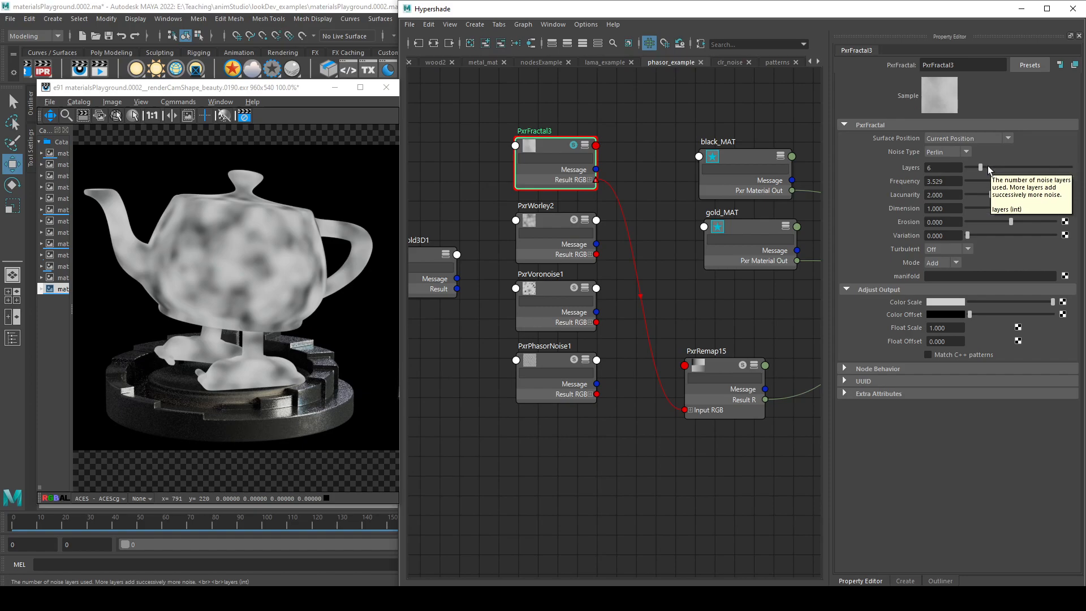
left_click_drag(988, 165, 959, 162)
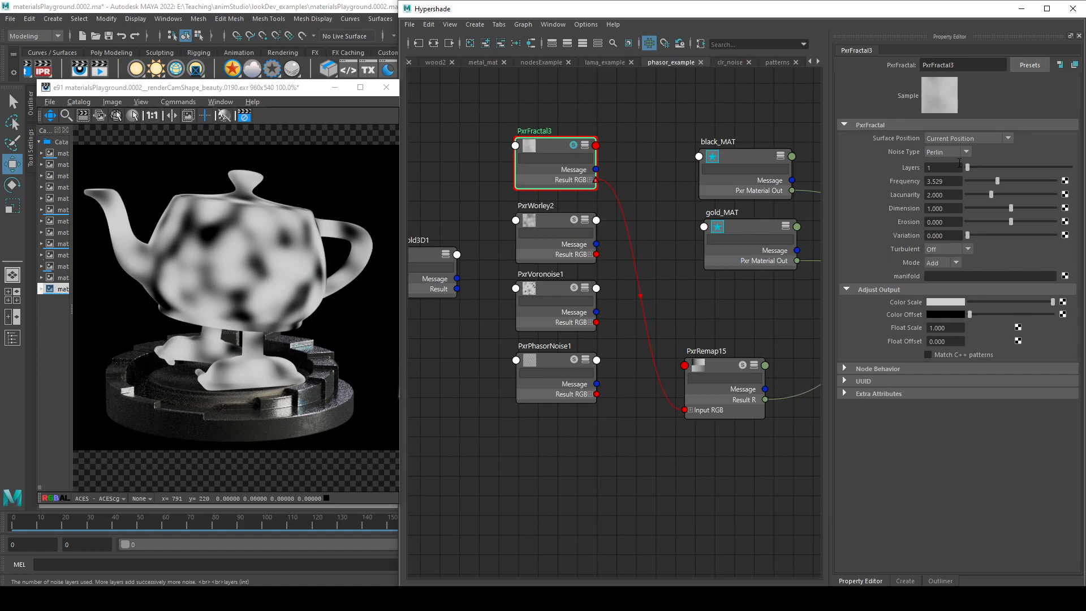
- Try denser fractal noise by raising PxrFractal3's Frequency to the slider maximum and on to 20
left_click_drag(999, 181, 1054, 181)
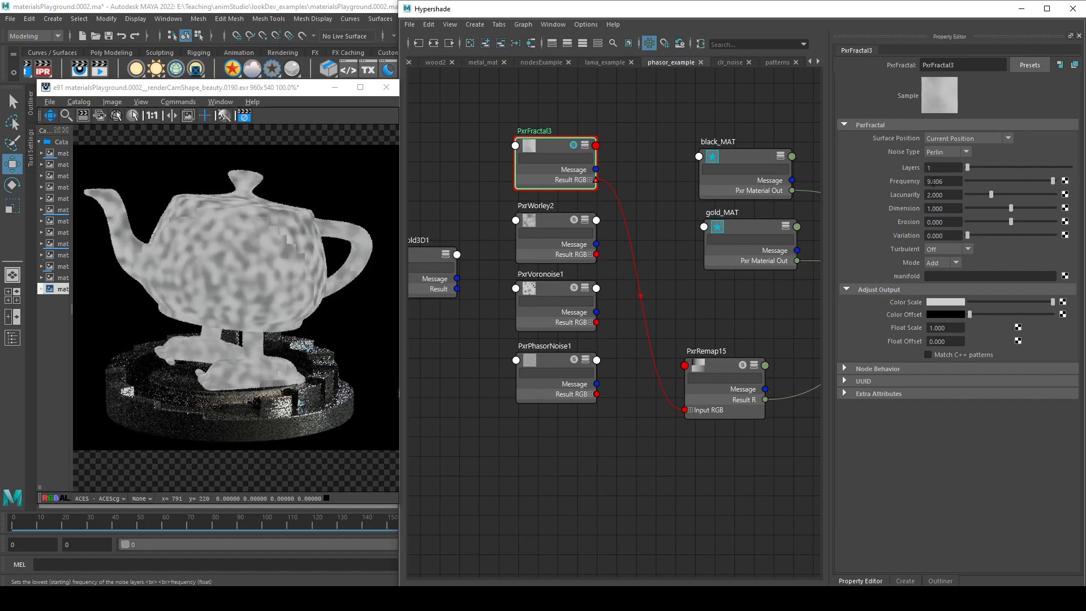
left_click(952, 182)
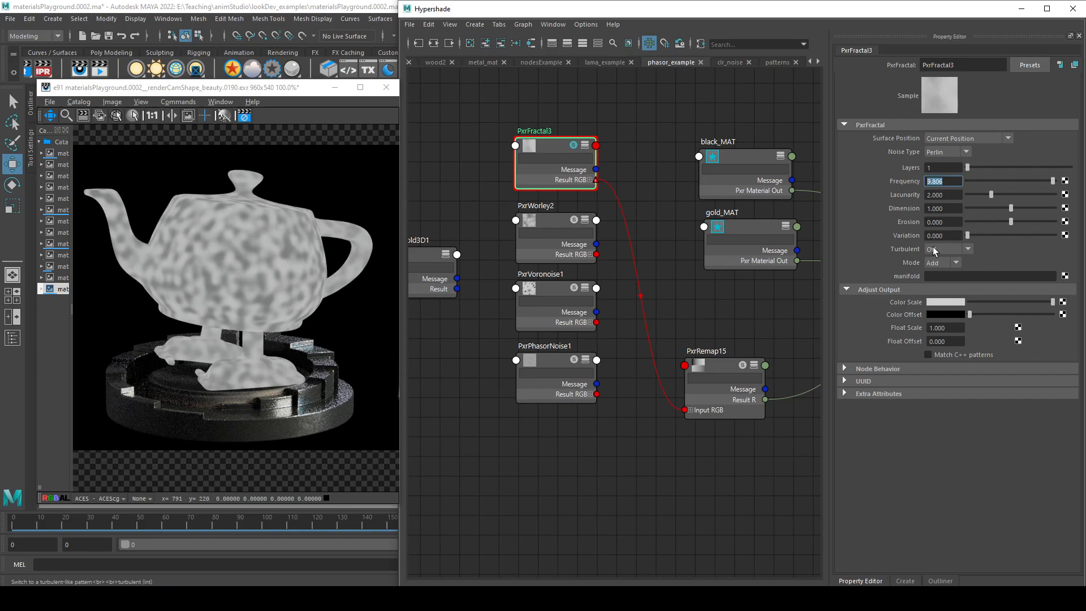
type("20")
key("Return")
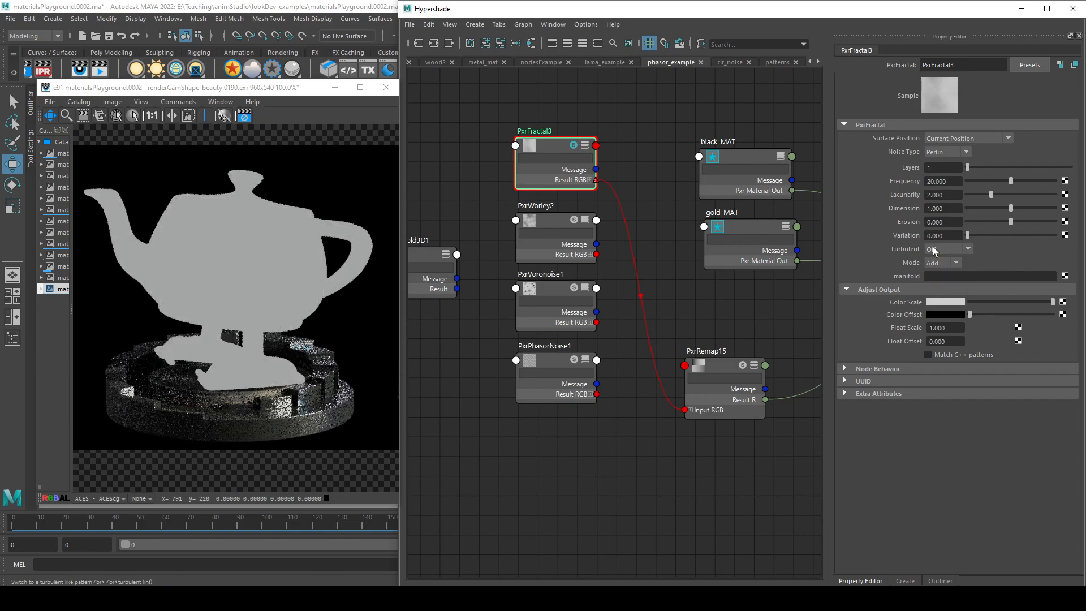
- Bring PxrFractal3's Frequency down to 5.316, with Layers at 1, Lacunarity at 2.059 and Dimension at 1.072
left_click_drag(1010, 180, 998, 179)
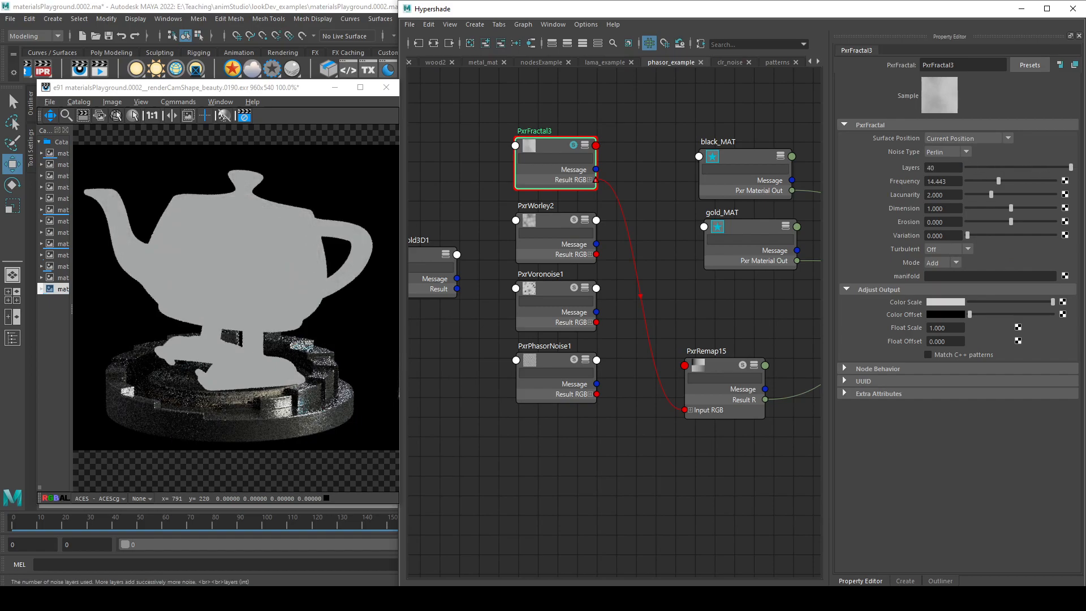
mouse_move(992, 194)
left_mouse_down()
mouse_move(963, 195)
mouse_move(1023, 194)
mouse_move(968, 209)
mouse_move(1015, 209)
mouse_move(979, 178)
left_mouse_up()
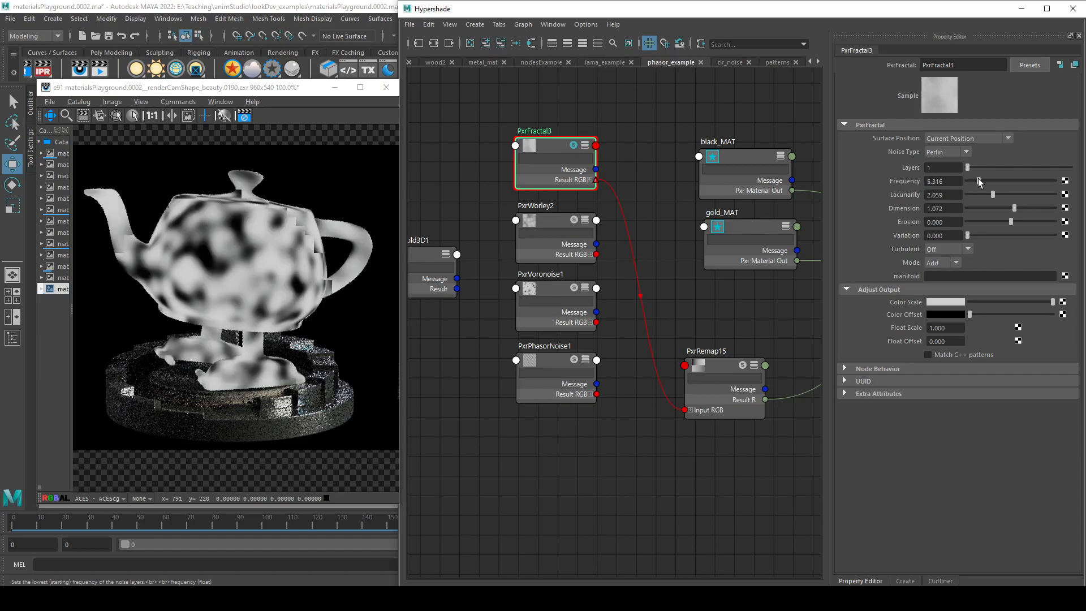
- Try the Simplex and Gabor noise types on PxrFractal3, then return to Perlin
left_click(962, 151)
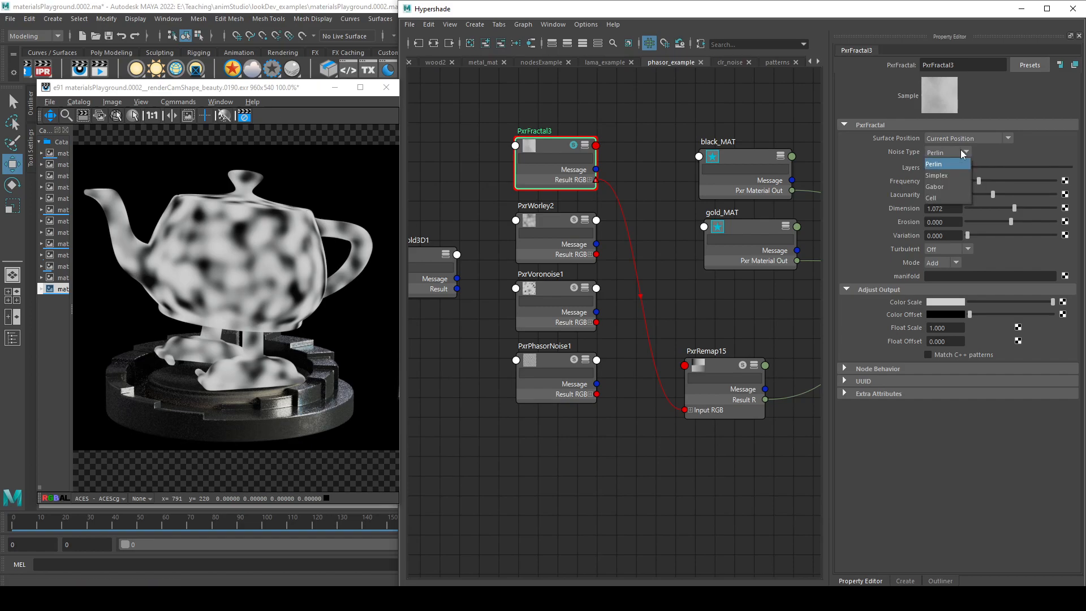
left_click(956, 176)
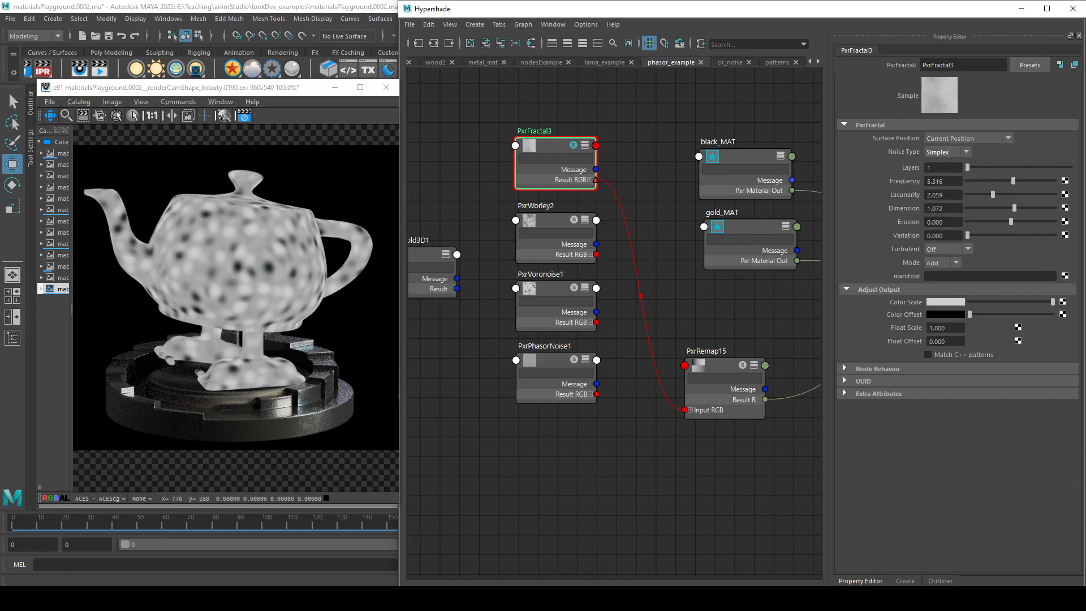
left_click(967, 151)
left_click(946, 187)
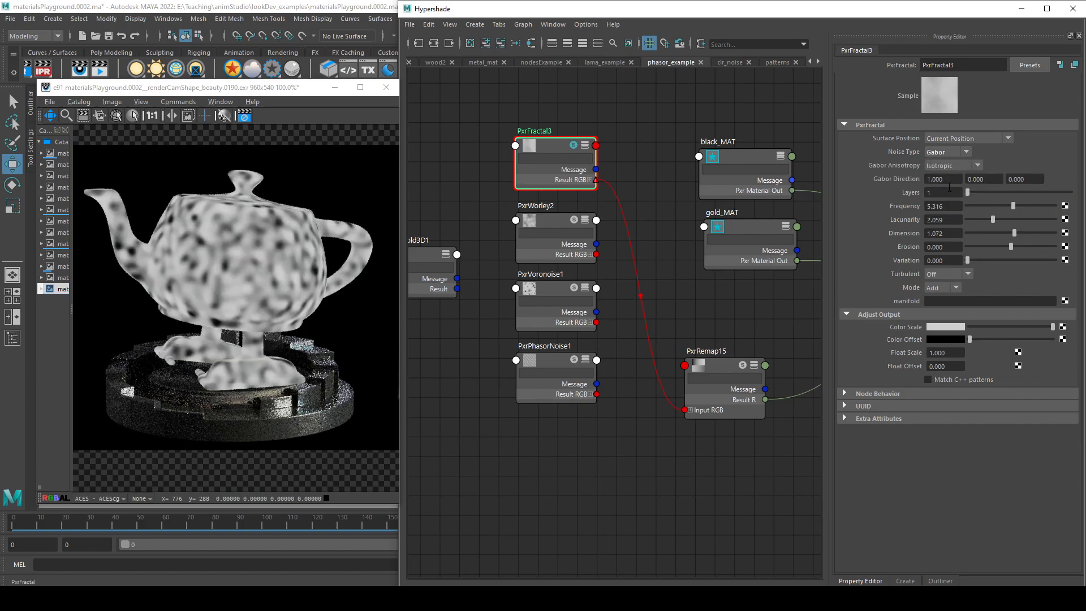
left_click(961, 152)
left_click(960, 164)
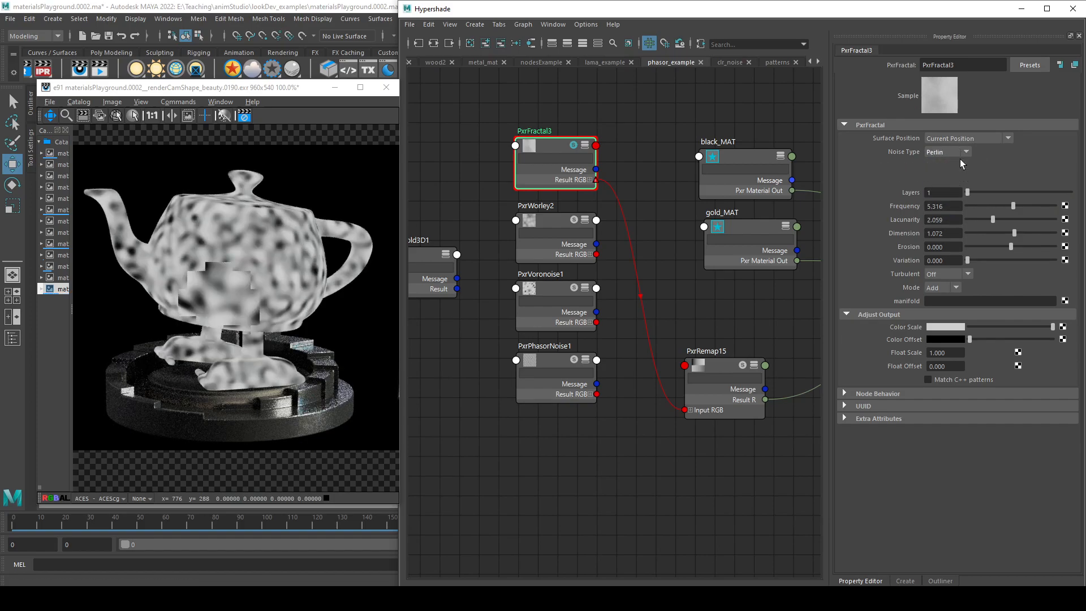
- Set PxrFractal3's noise type to Gabor and compare the Hybrid and Anisotropic Gabor Anisotropy options, ending on Anisotropic
left_click(957, 152)
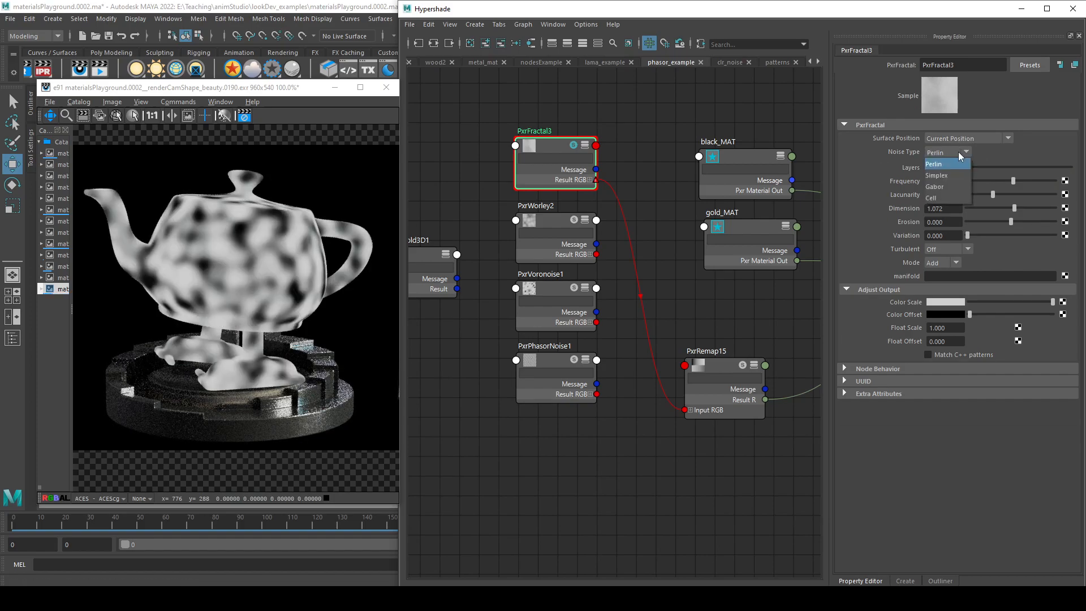
left_click(953, 187)
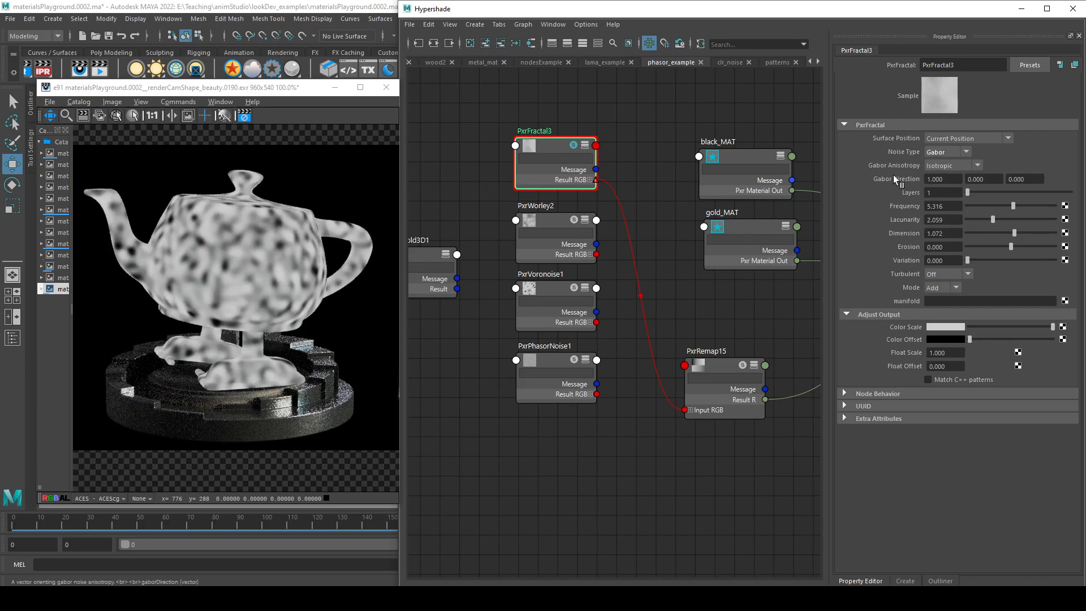
left_click(949, 164)
left_click(962, 192)
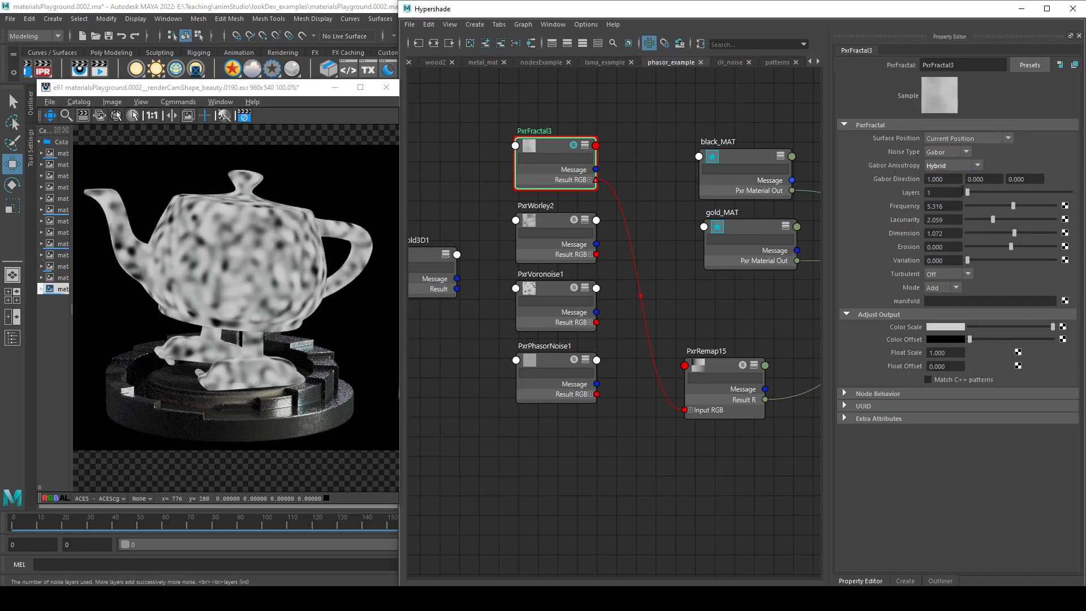
left_click(959, 168)
left_click(955, 182)
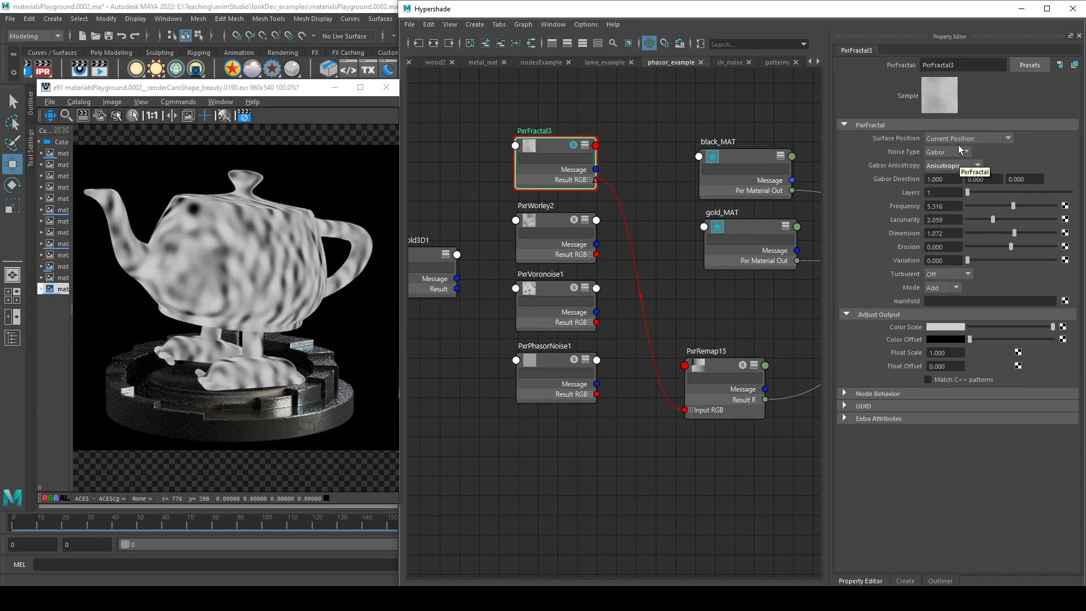
- Try the Cell noise type on PxrFractal3, then set it back to Perlin
left_click(957, 151)
left_click(948, 198)
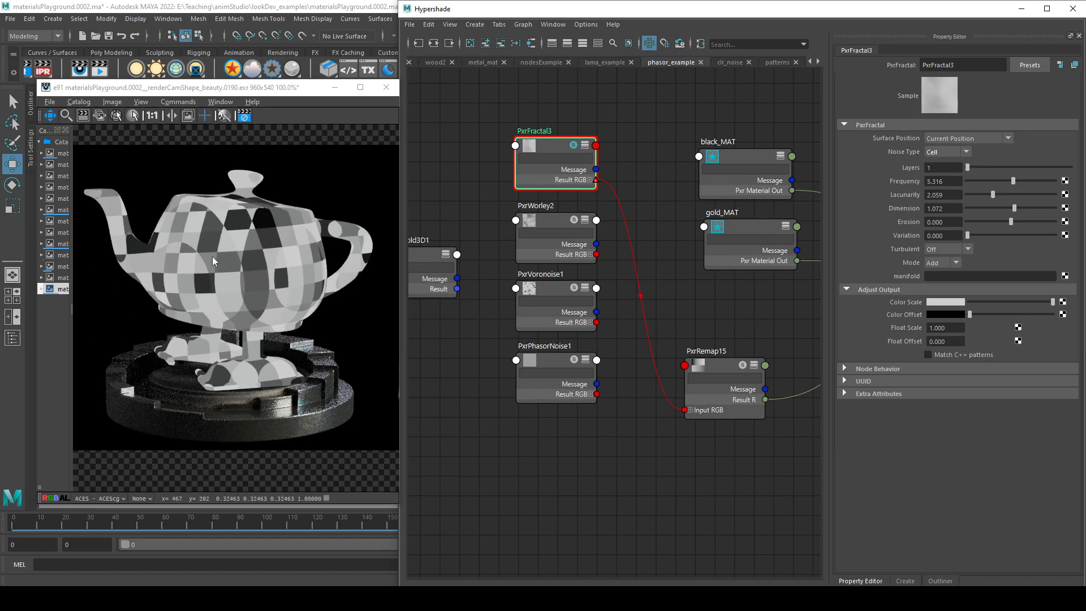
left_click(959, 152)
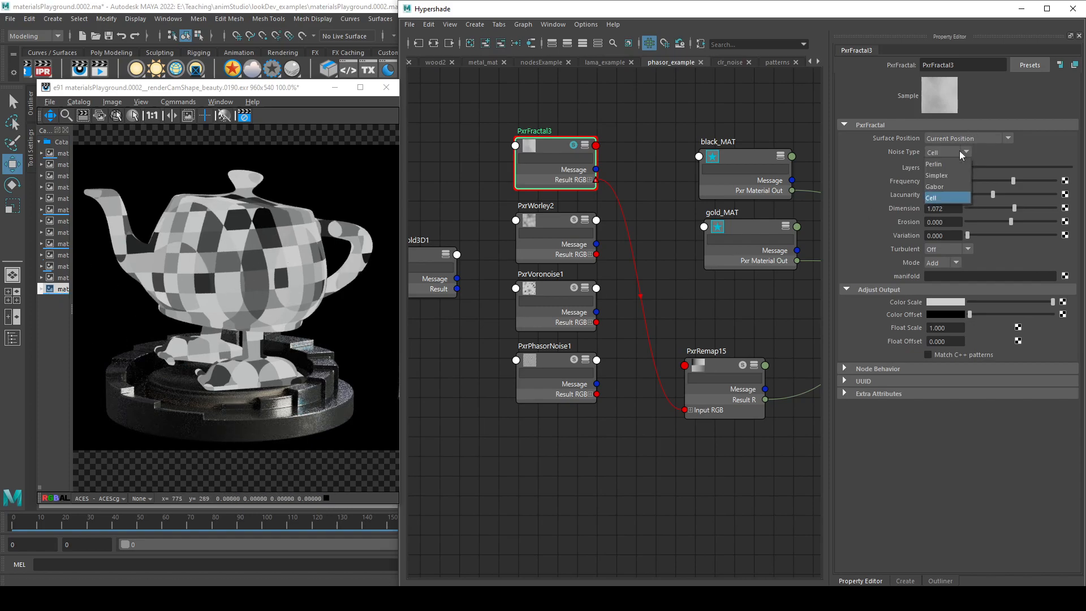
left_click(957, 164)
left_click(964, 152)
left_click(964, 152)
- Try PxrFractal3's Classic Turbulent option, then set Turbulent back to Off
left_click(966, 249)
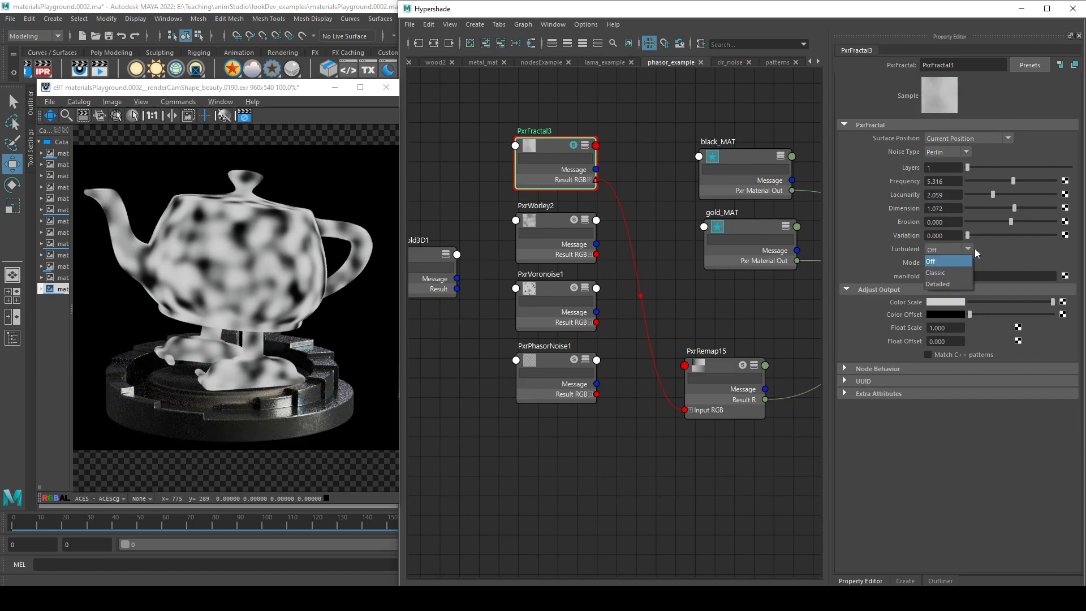
left_click(949, 274)
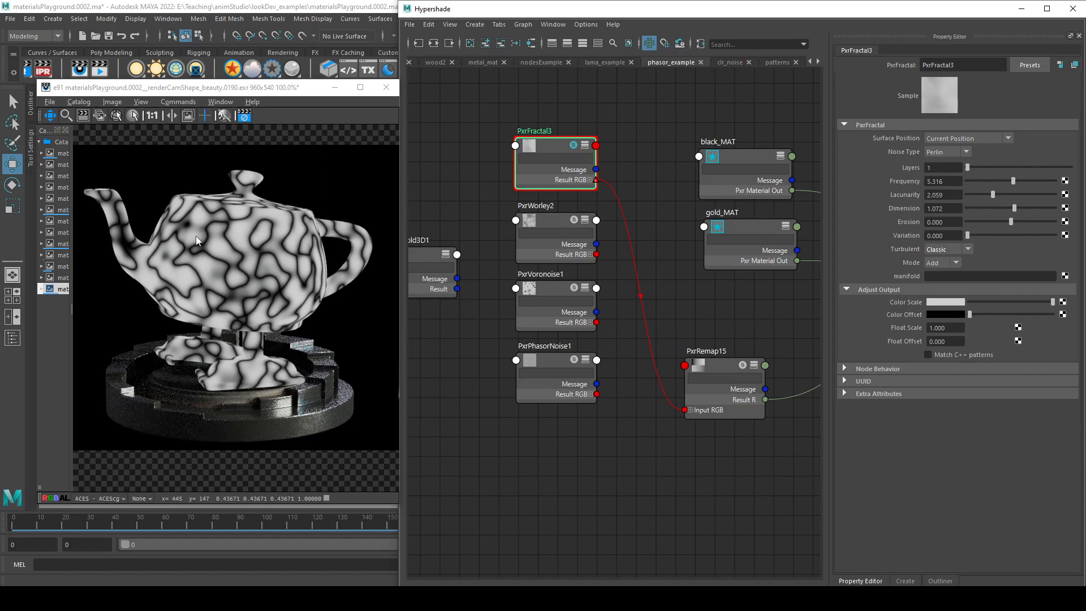
left_click(945, 252)
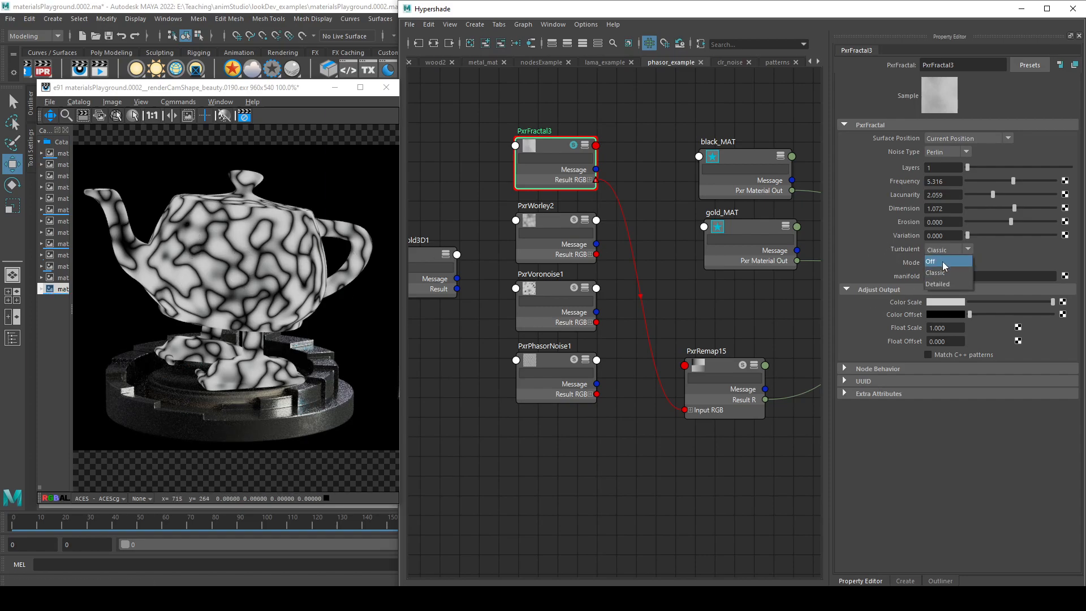
left_click(942, 261)
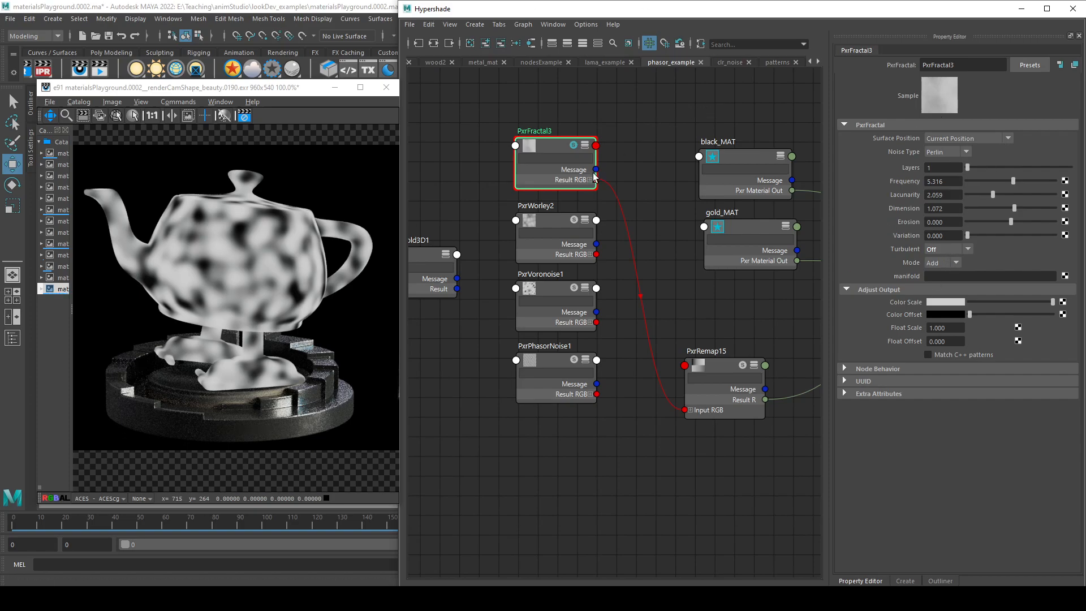
- Connect PxrWorley2's Result RGB to PxrRemap15's Input RGB in place of the fractal, and solo PxrWorley2
left_click_drag(597, 254, 685, 409)
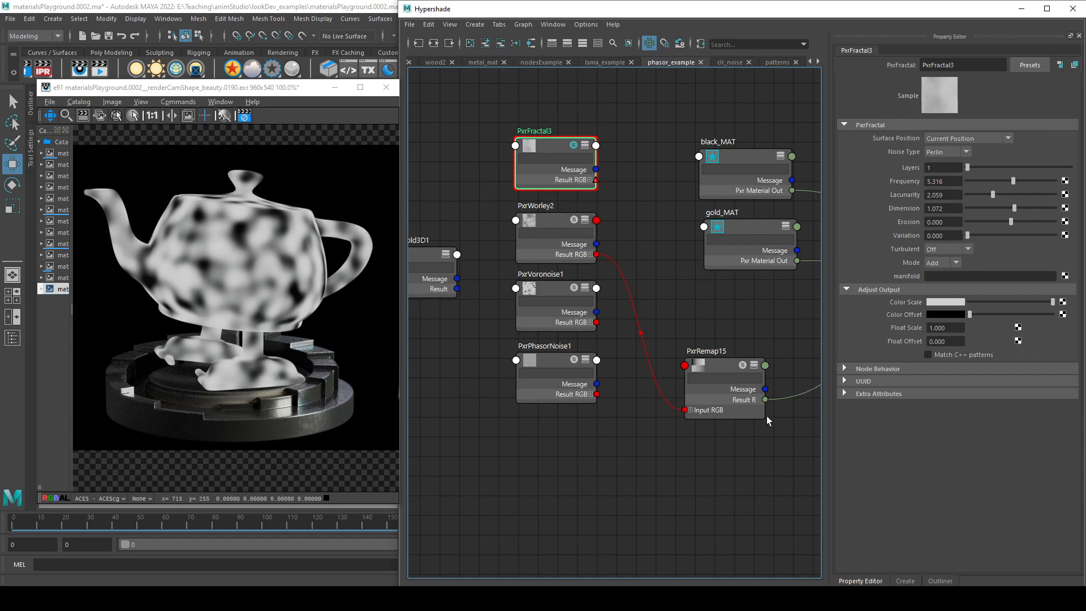
left_click(576, 220)
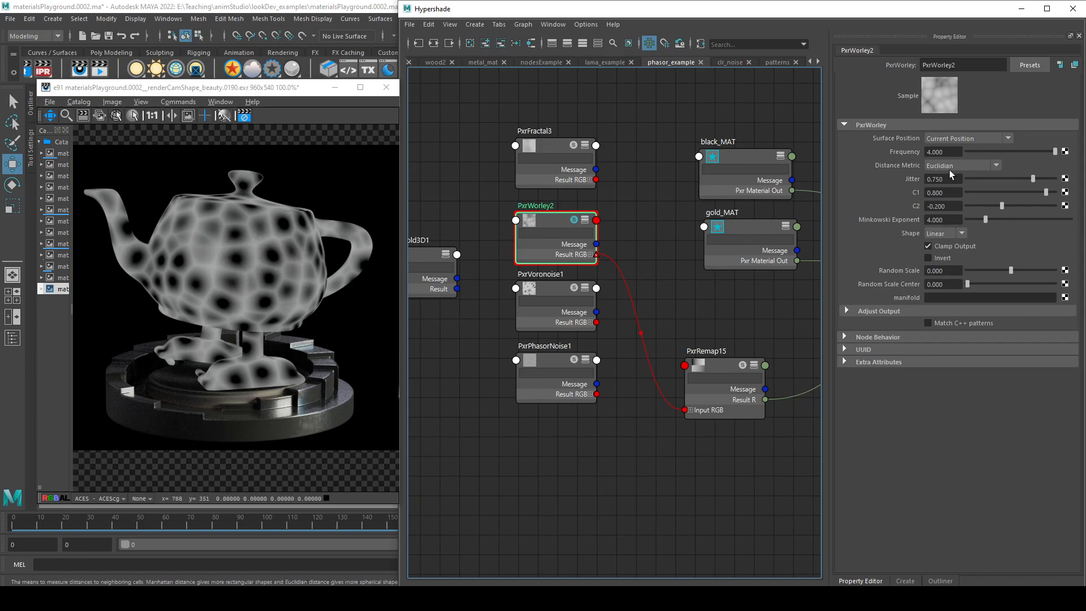
- Set PxrWorley2's Frequency to 10 and lower its Jitter to 0
left_click_drag(1055, 152, 901, 148)
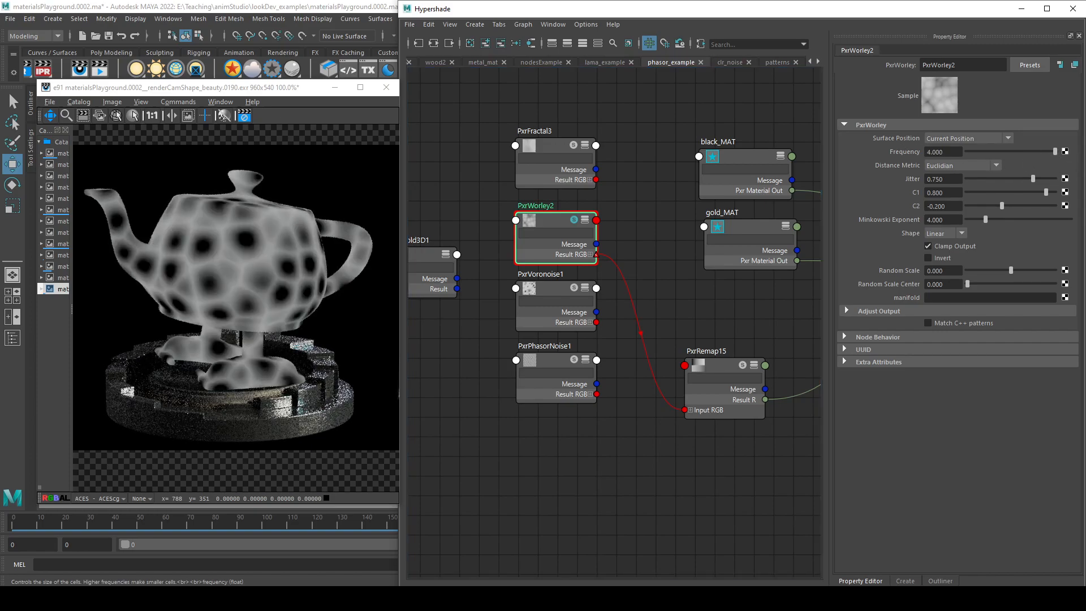
key("ctrl+z")
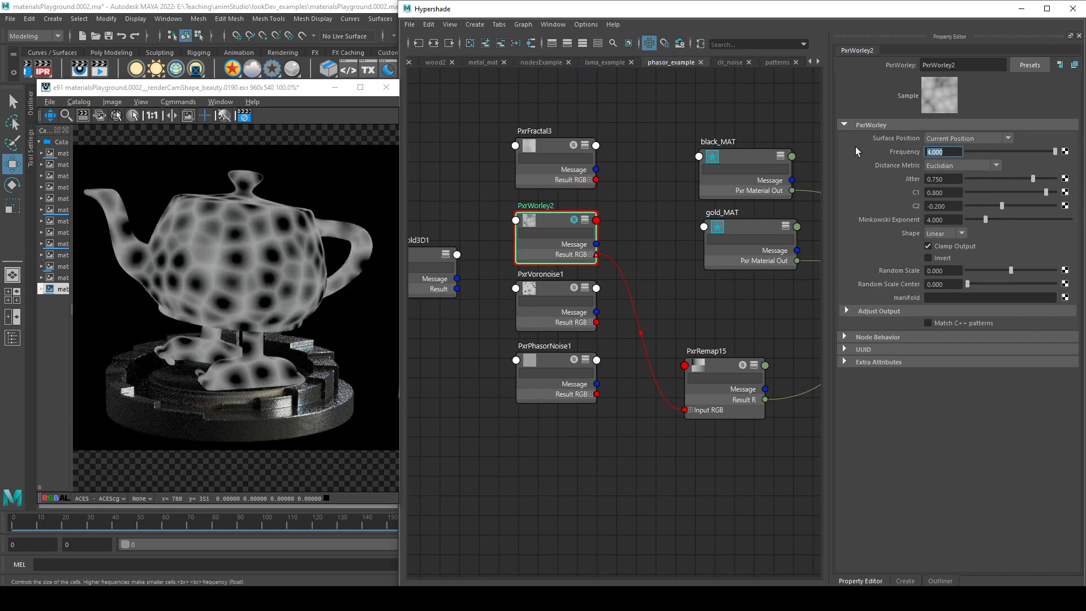
type("10")
key("Return")
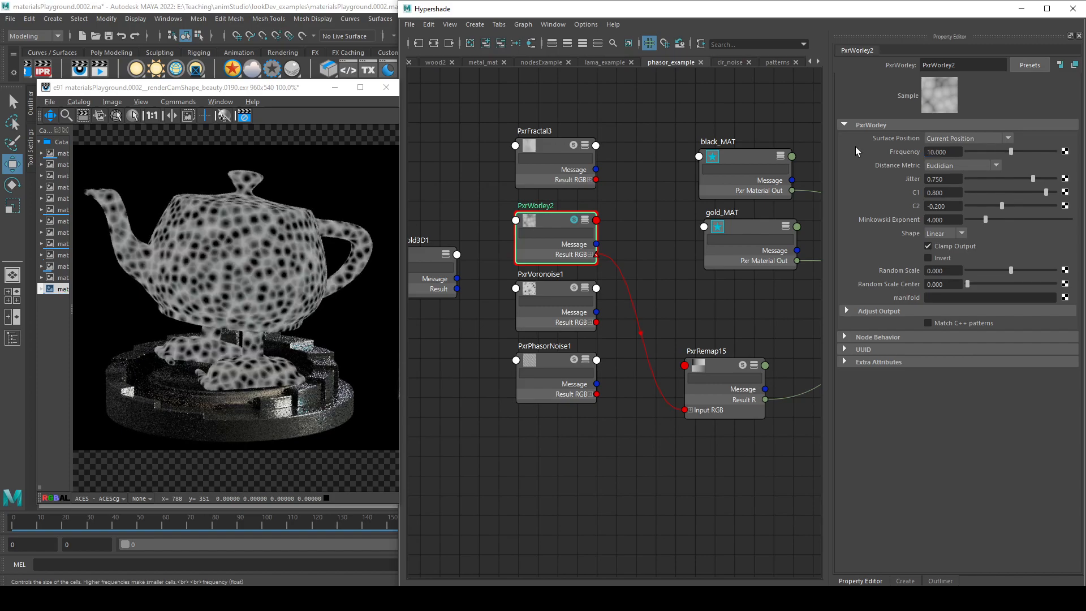
left_click_drag(1033, 177, 850, 179)
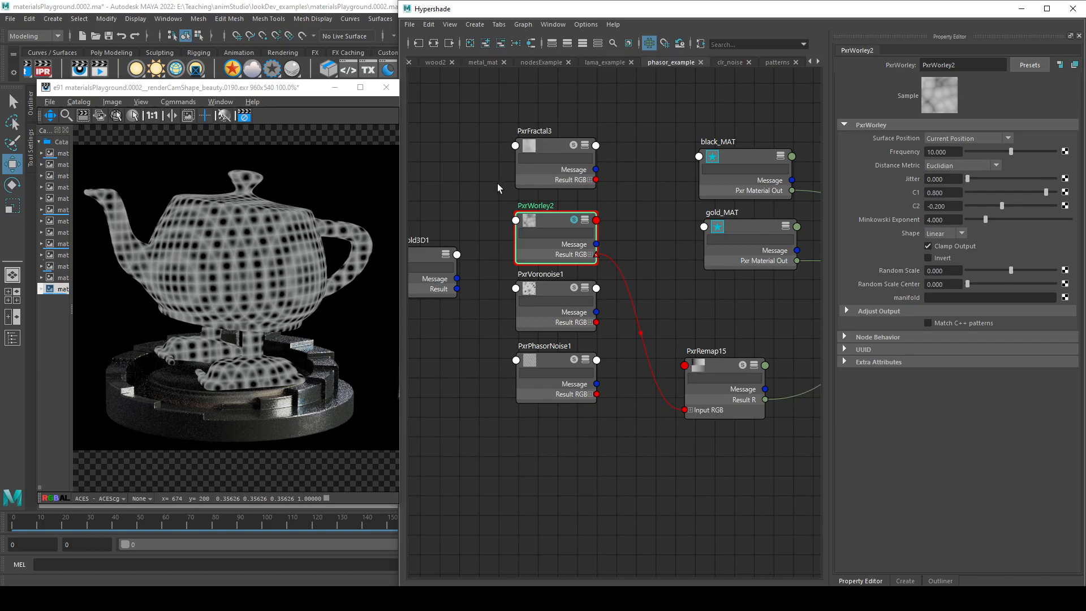
- Move PxrManifold3D1 farther away from the column of noise nodes to make room
middle_click_drag(494, 185, 522, 184, "alt")
left_click_drag(565, 262, 494, 288)
left_click(694, 232)
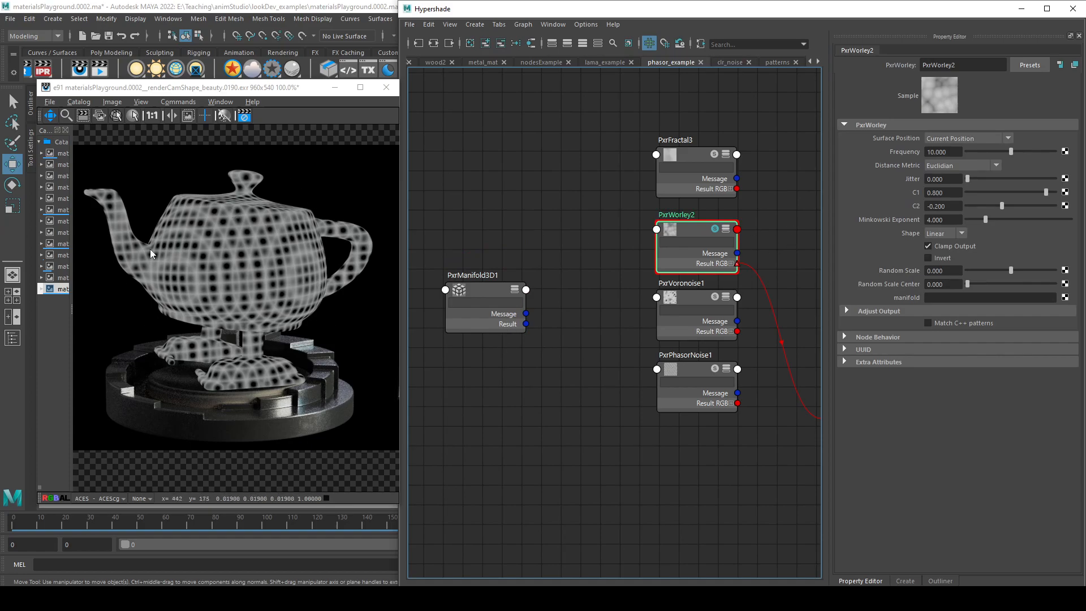
left_click_drag(459, 290, 413, 311)
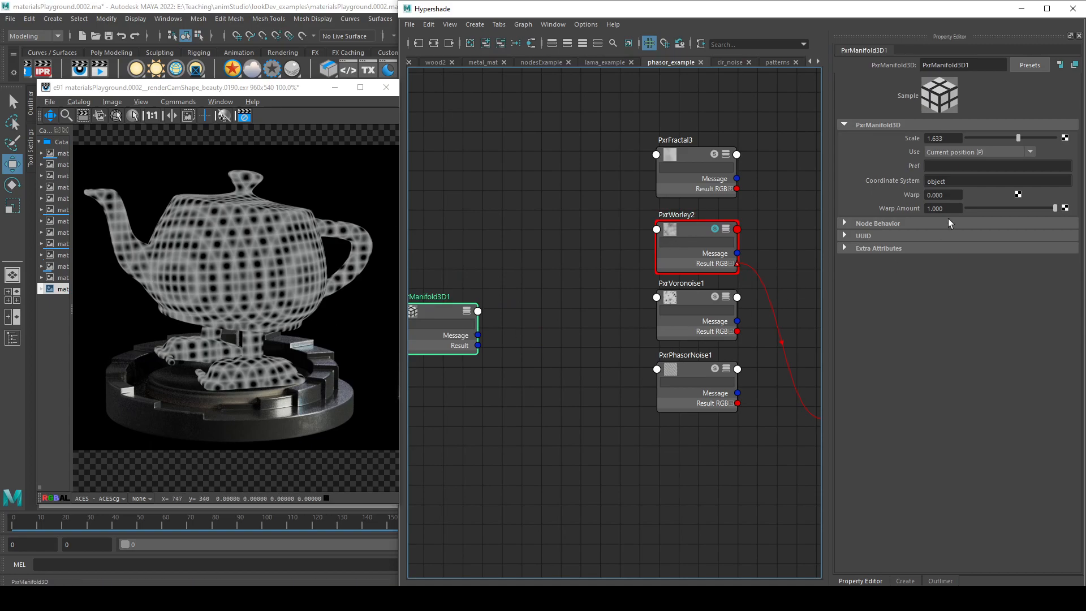
- Create a PxrManifold2D node feeding PxrWorley2's manifold input
left_click(695, 240)
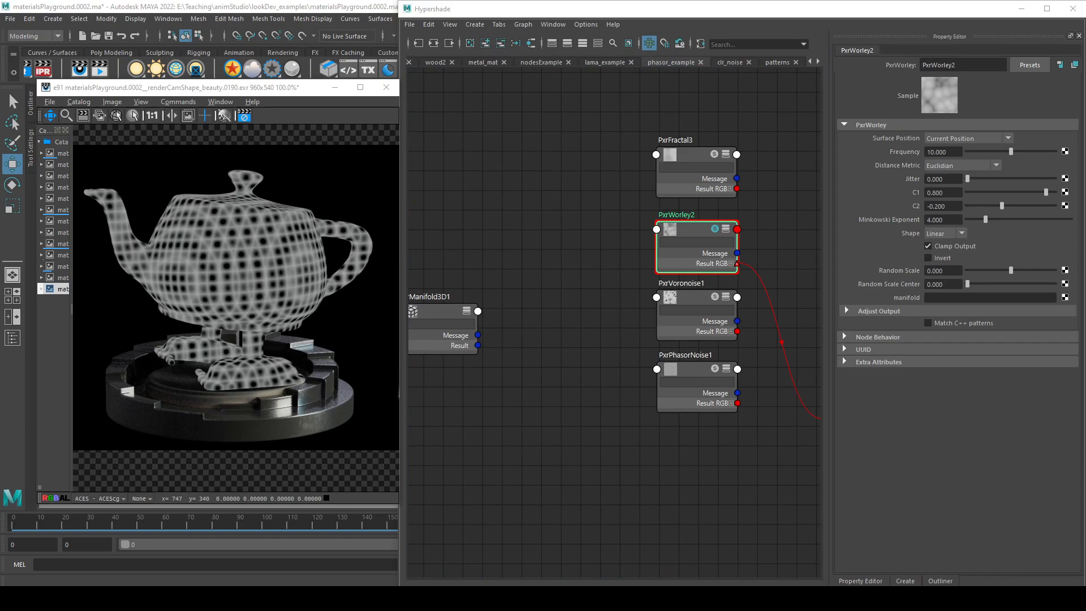
left_click_drag(681, 170, 637, 130)
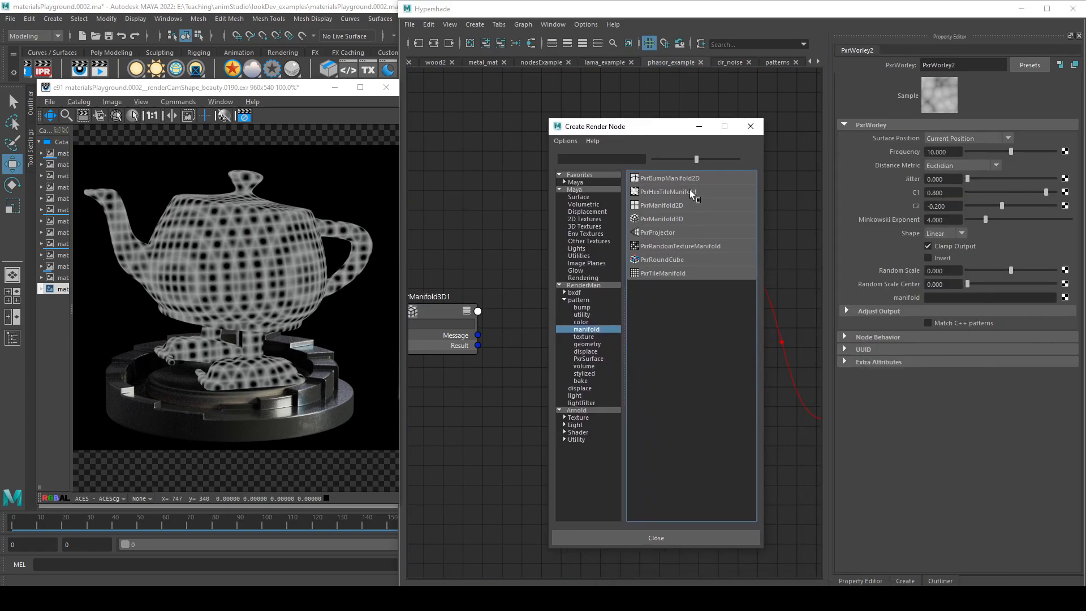
left_click(682, 207)
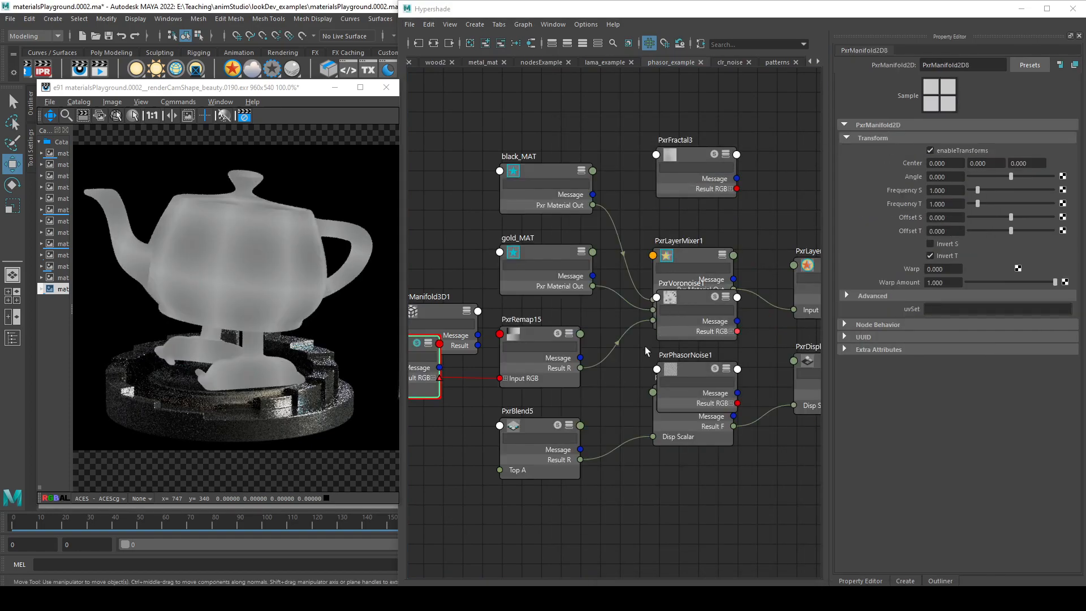
- Rearrange the overlapping graph into a column with both manifolds, a column with the four noise nodes, and the materials after them
middle_click_drag(588, 515, 656, 509, "alt")
scroll(738, 371, "down", 5)
scroll(738, 371, "up", 5)
left_click_drag(719, 418, 437, 362)
scroll(544, 340, "down", 5)
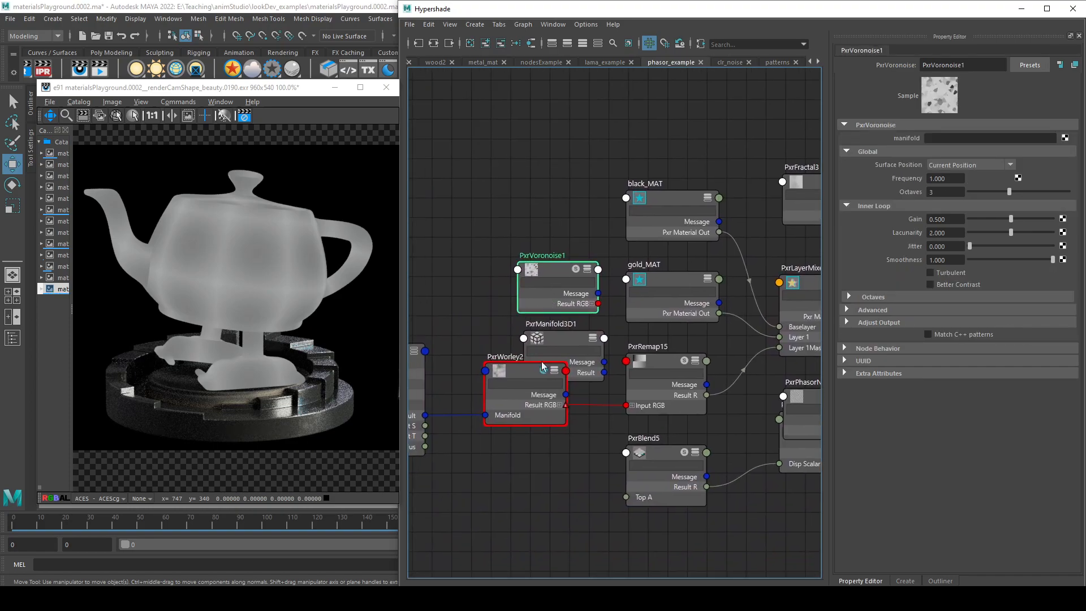
middle_click_drag(553, 474, 626, 440, "alt")
left_click_drag(606, 295, 592, 266)
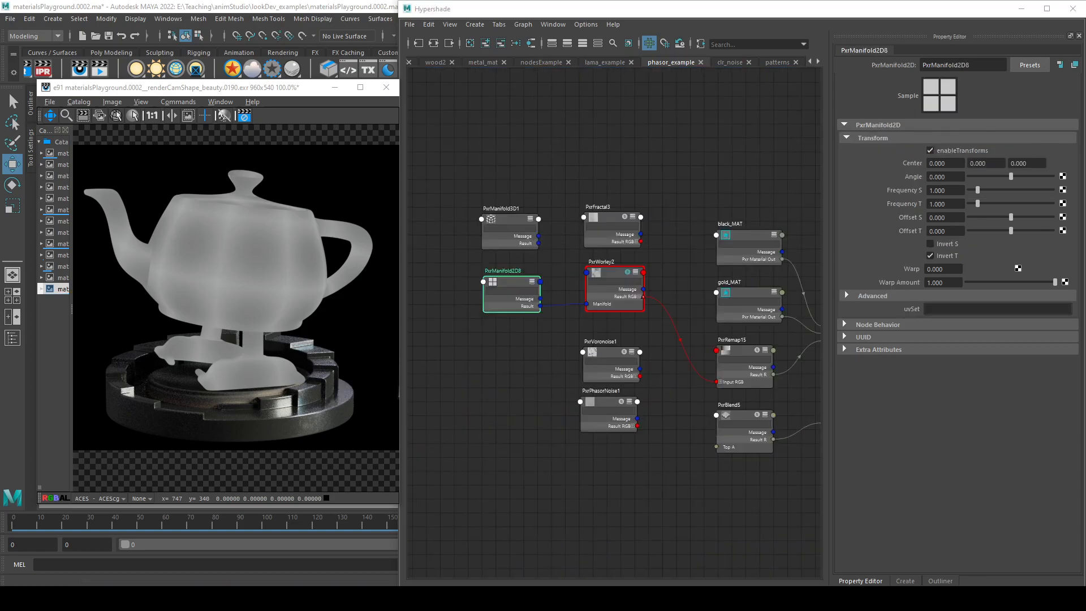
- Raise PxrManifold2D8's Frequency S to 7.310 and Frequency T to 6.759
left_click_drag(977, 191, 1030, 190)
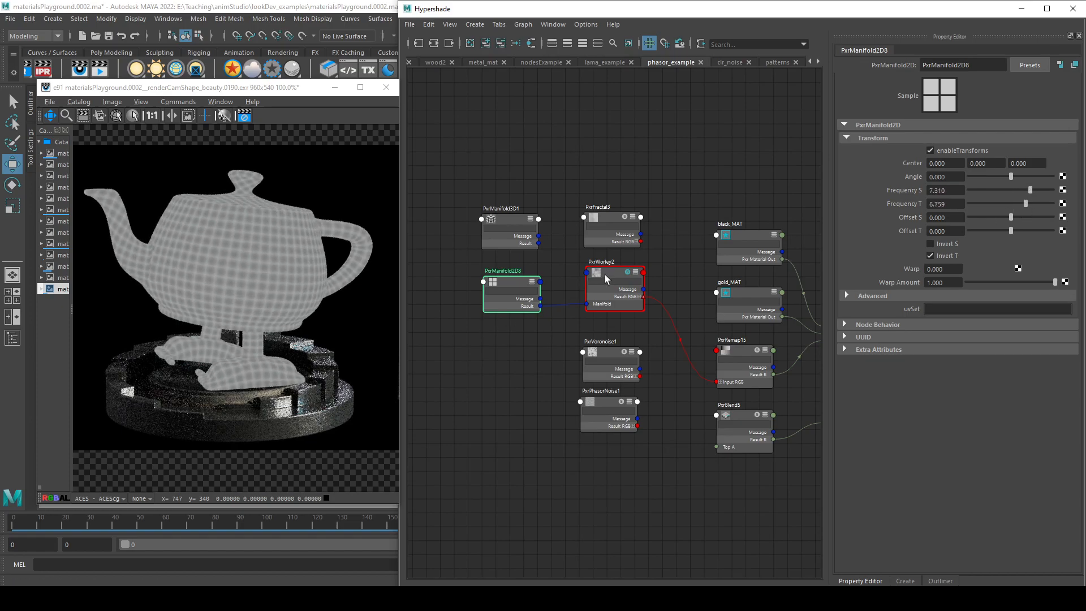
middle_click_drag(562, 337, 542, 338, "alt")
left_click(735, 360)
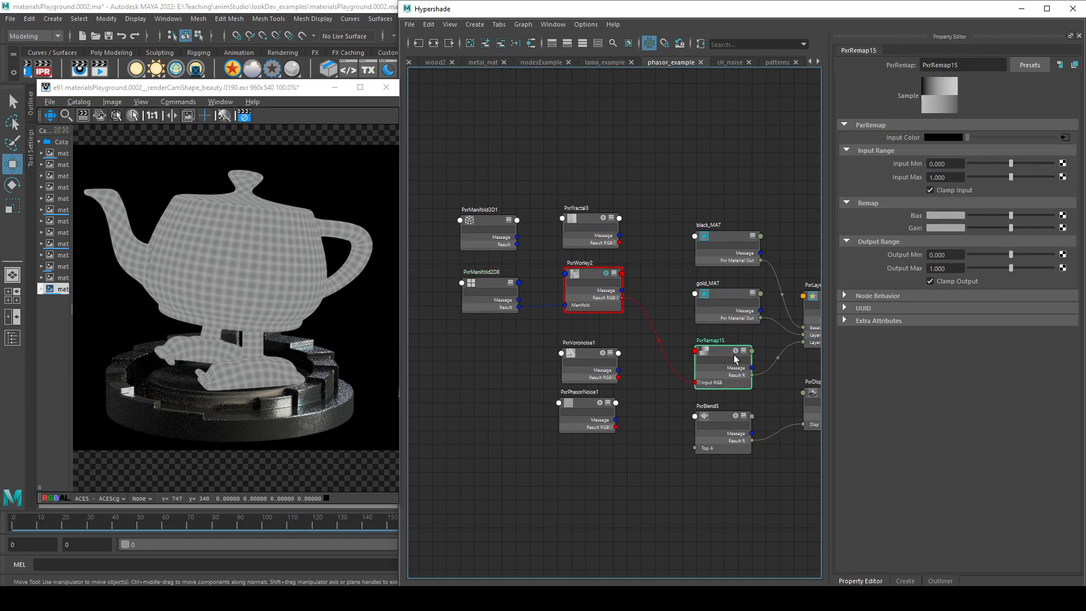
- Set PxrWorley2's Frequency to 4.967, Jitter to 0.510, C1 to -0.359, C2 to 0.412 and Random Scale to 0.020
left_click(581, 276)
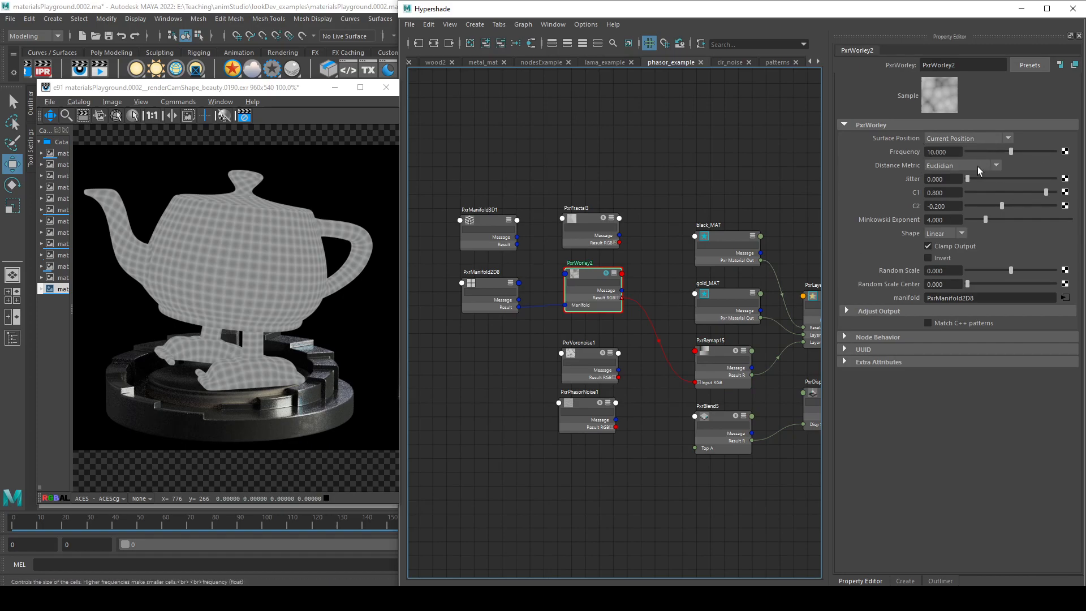
left_click_drag(969, 179, 792, 177)
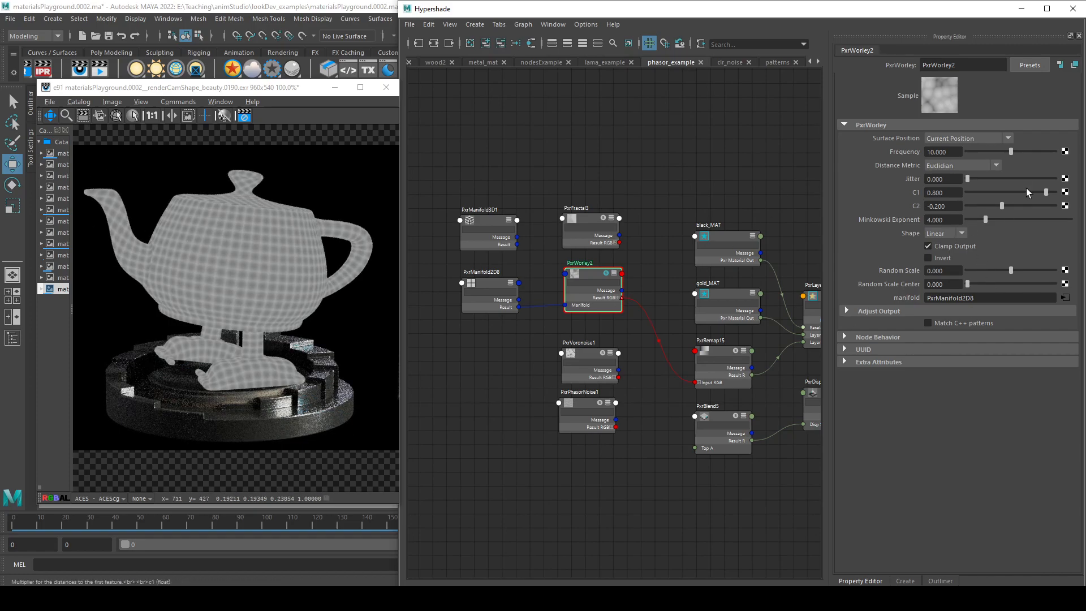
mouse_move(1046, 192)
left_mouse_down()
mouse_move(988, 203)
mouse_move(1030, 206)
left_mouse_up()
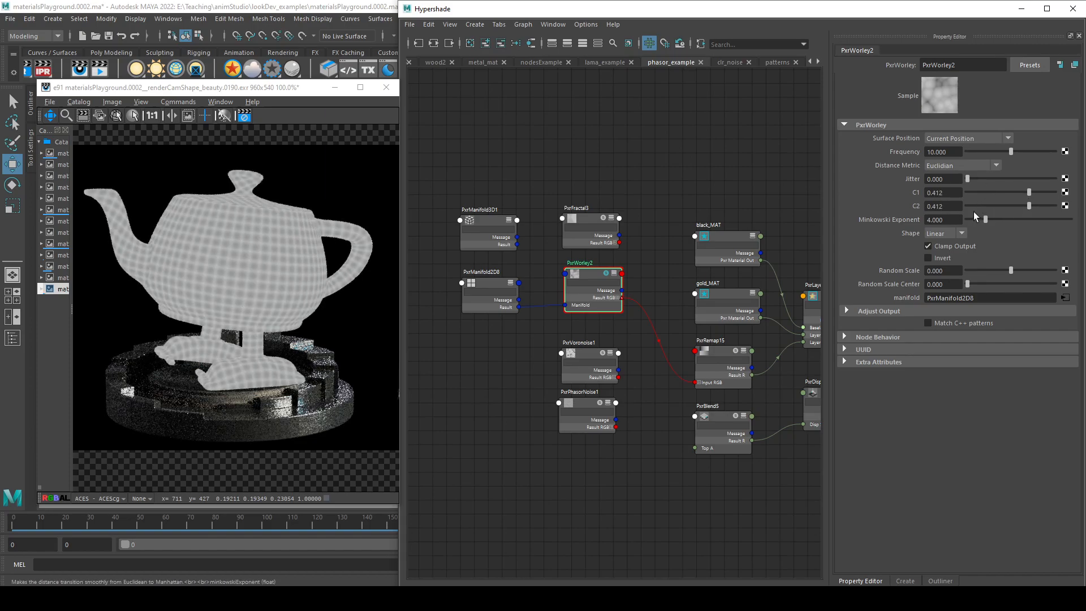
mouse_move(1009, 267)
left_mouse_down()
mouse_move(1038, 272)
mouse_move(1016, 273)
left_mouse_up()
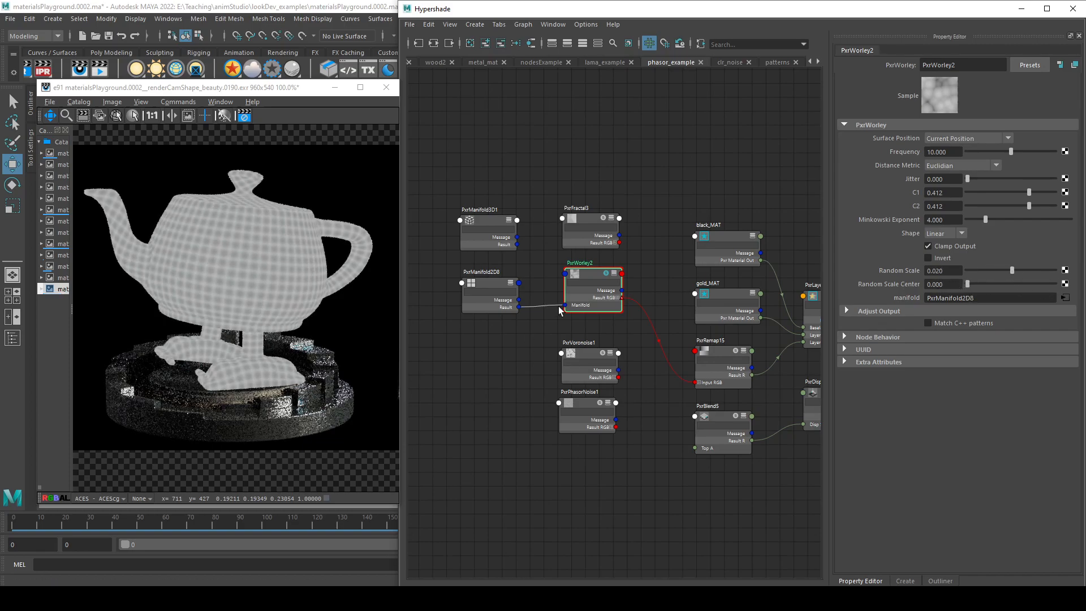
left_click_drag(970, 178, 989, 151)
left_click_drag(1029, 193, 993, 187)
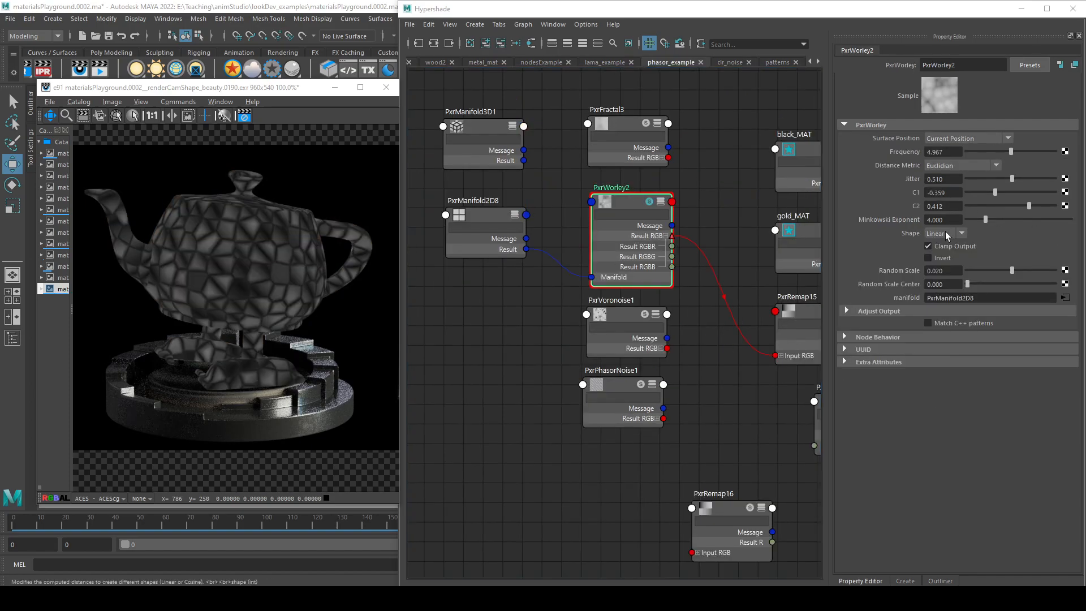
- Try other Shape options for PxrWorley2, including Fat, and return the Shape to Linear
left_click(962, 233)
left_click(946, 256)
left_click(962, 233)
left_click(946, 268)
left_click(962, 233)
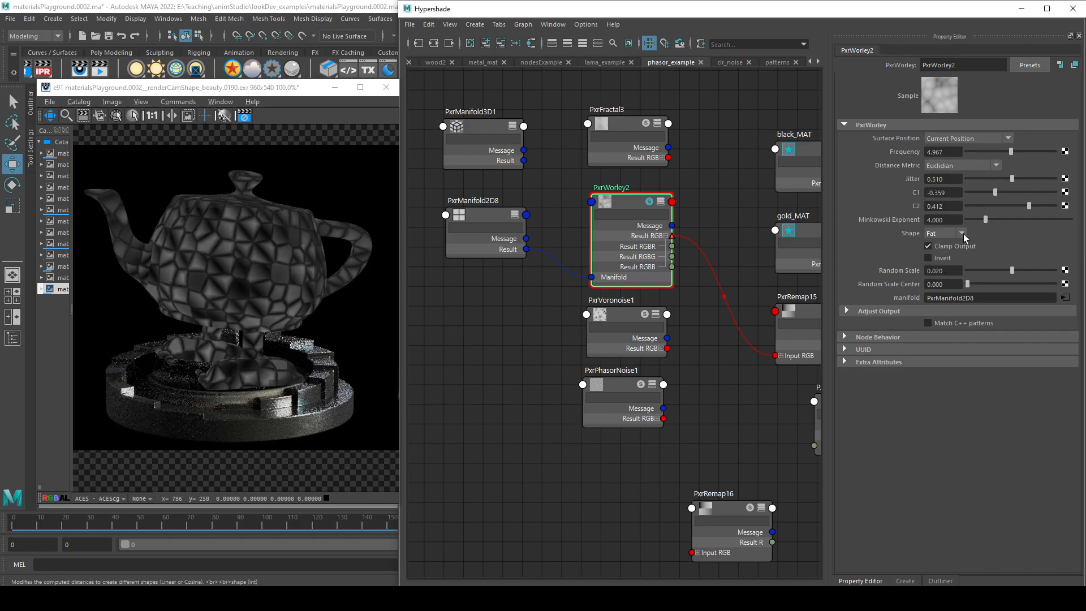
left_click(945, 245)
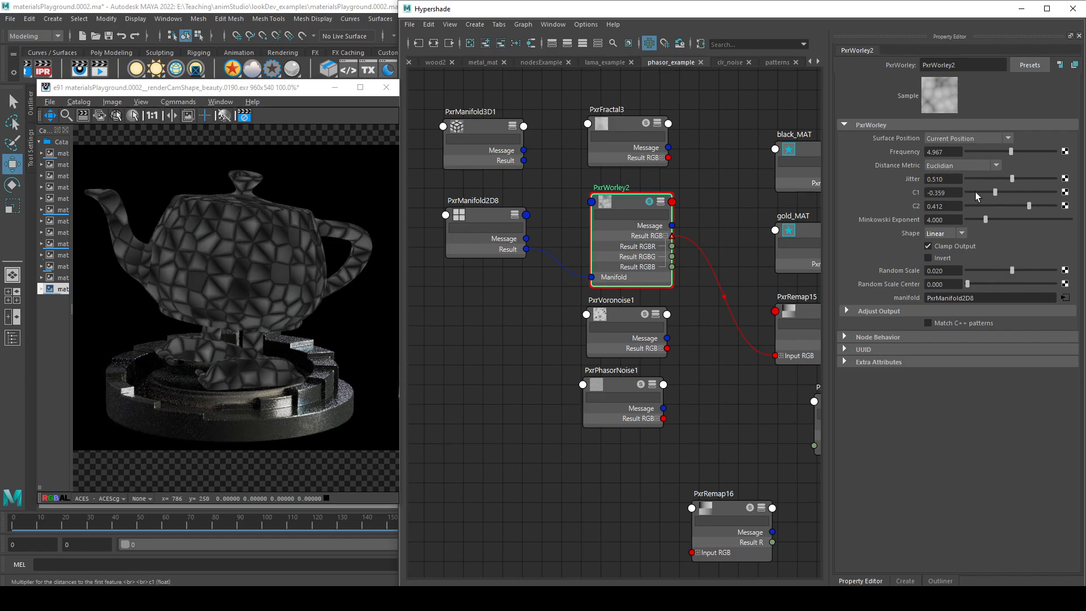
- Try PxrWorley2's Distance Metric as Euclidian Squared, Manhattan, Chebyshev and Minkowski, and return it to Euclidian
left_click(972, 163)
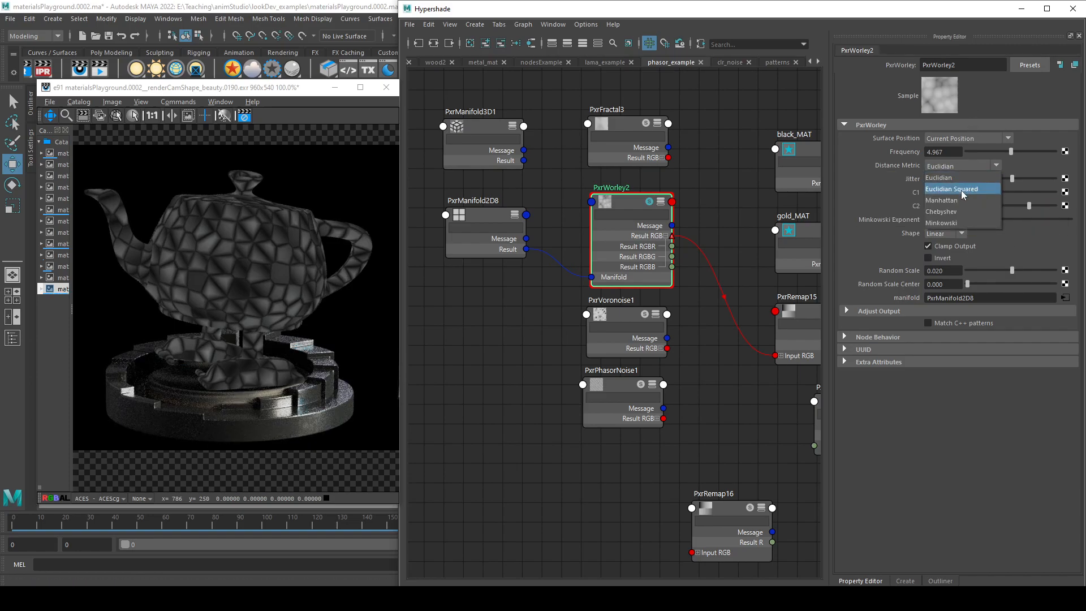
left_click(962, 190)
left_click(974, 166)
left_click(971, 200)
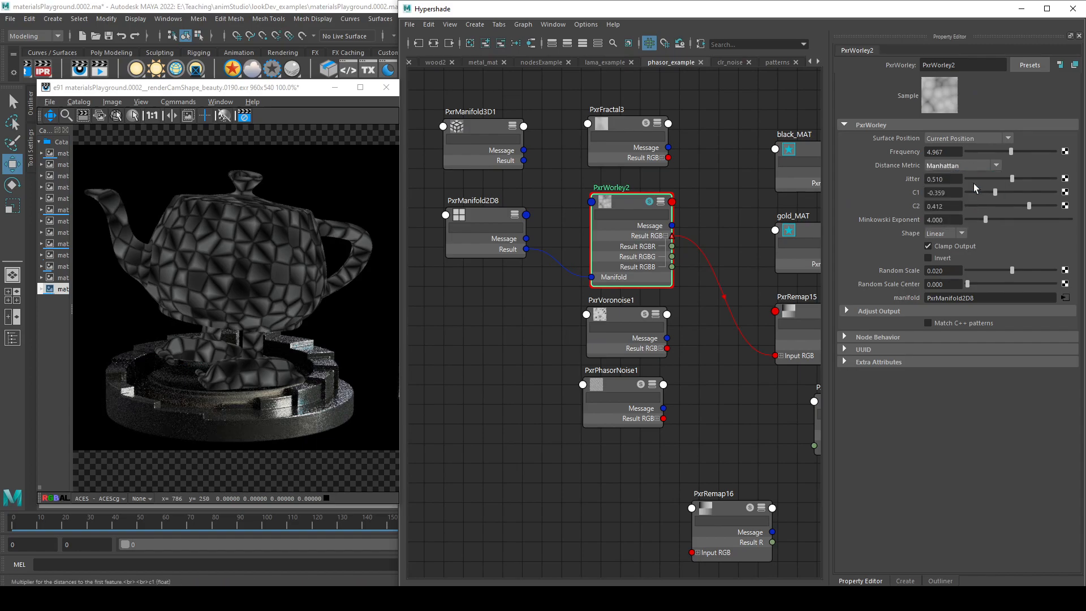
left_click(975, 166)
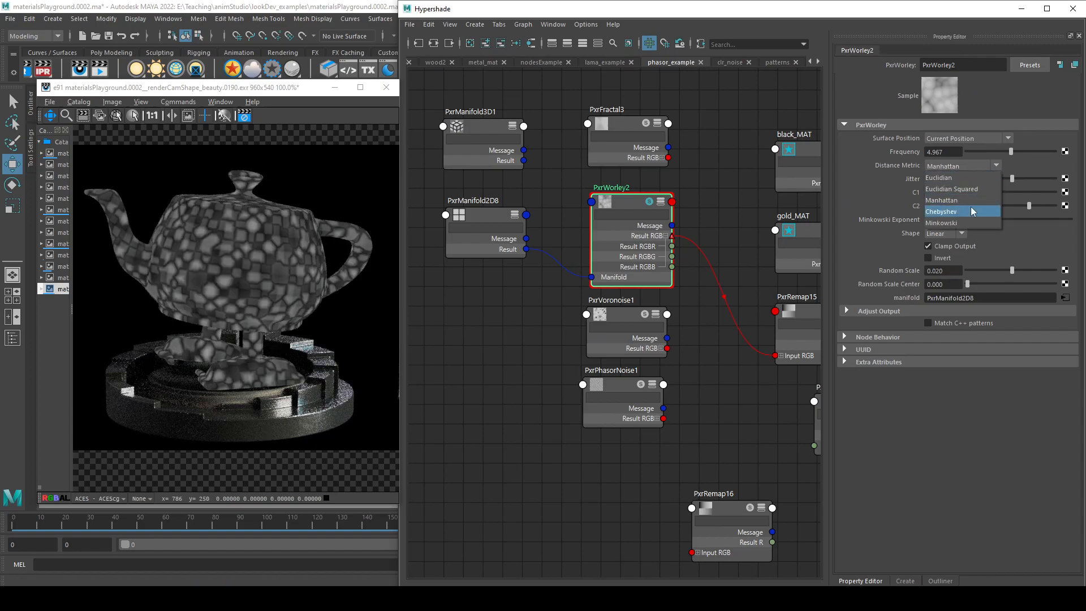
left_click(971, 208)
left_click(983, 165)
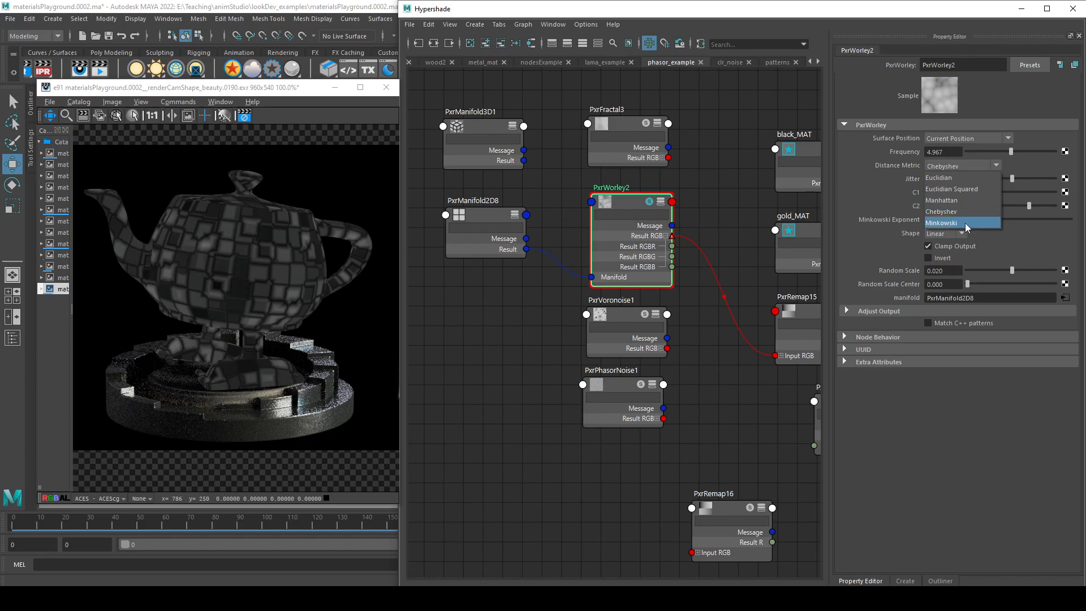
left_click(965, 223)
left_click(962, 166)
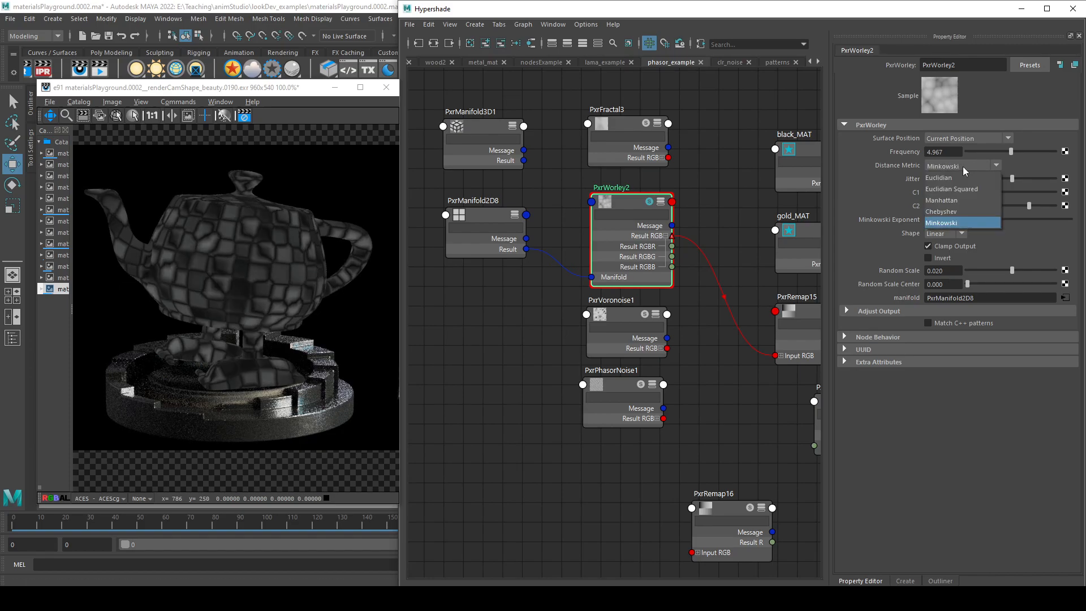
left_click(959, 180)
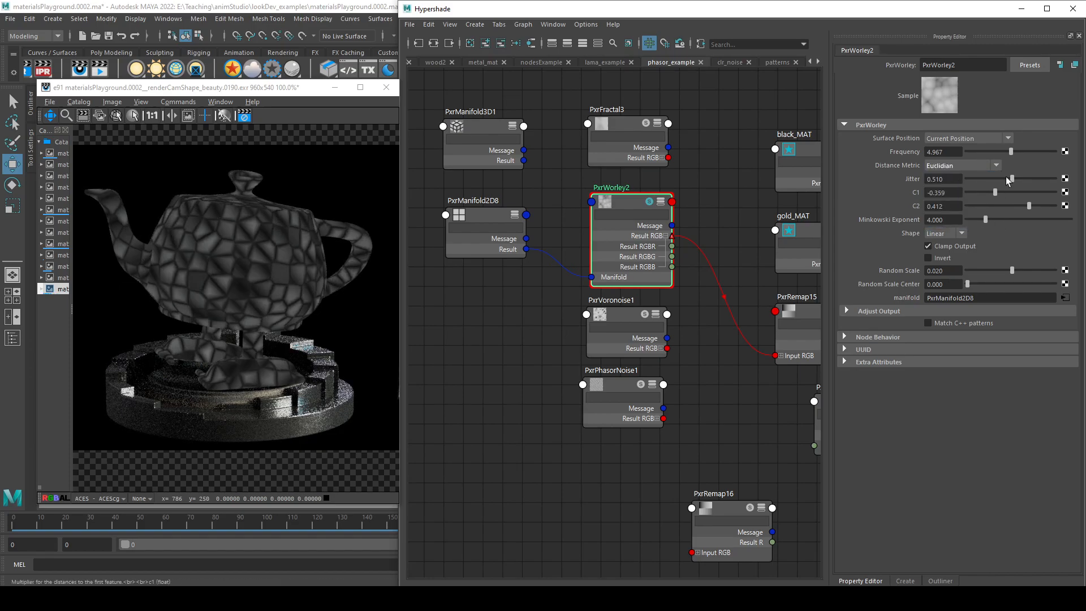
- Save PxrWorley2's current settings as an attribute preset named cobblestone
left_click(1029, 67)
left_click(1014, 71)
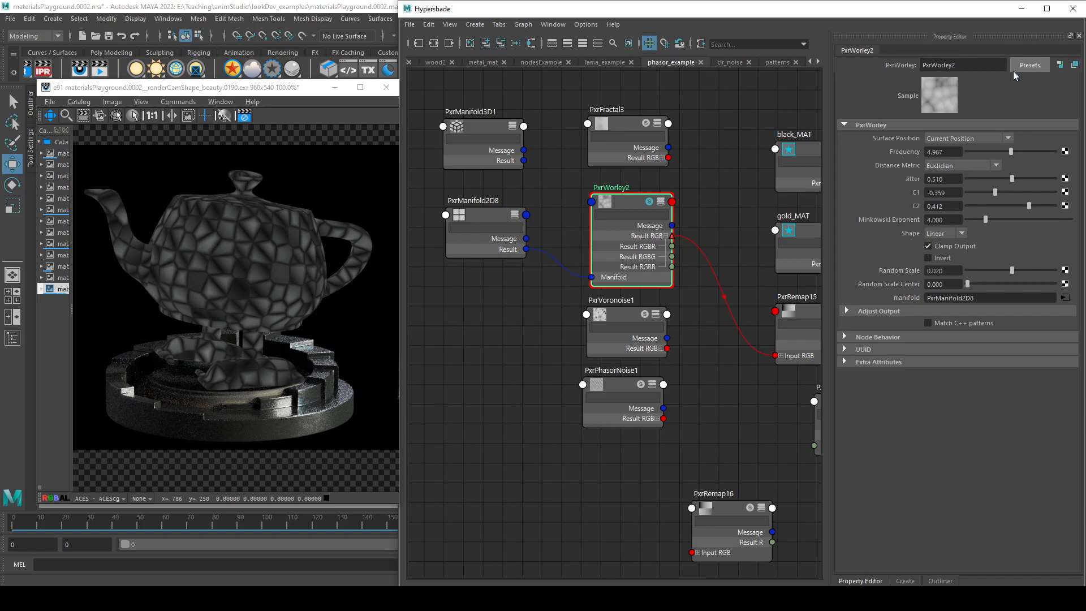
double_click(515, 221)
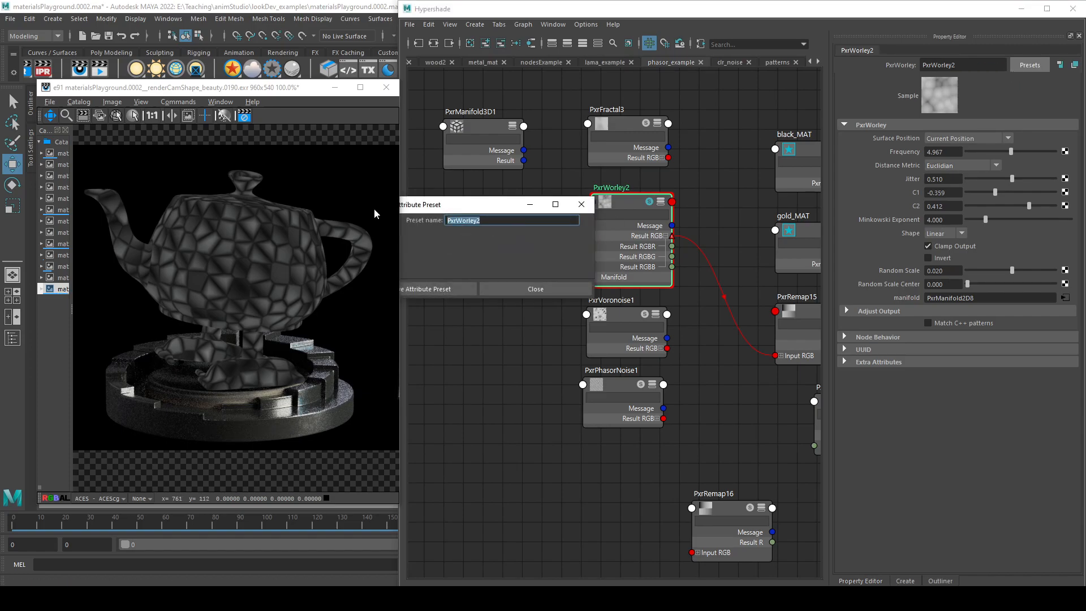
type("cobblestone")
left_click(447, 289)
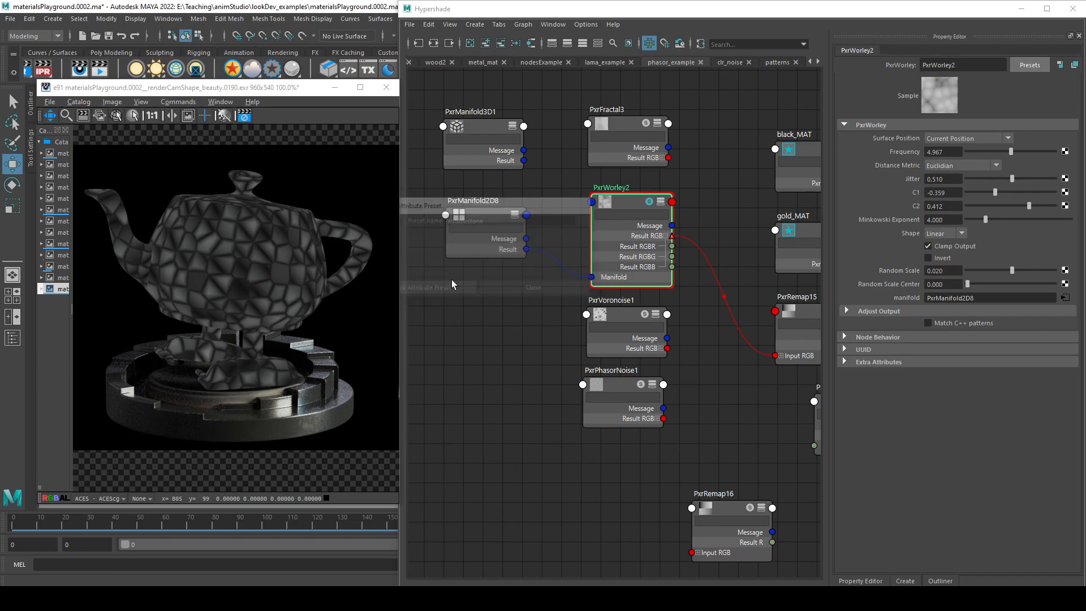
- Create a new PxrWorley node and place it beside PxrWorley2
middle_click_drag(711, 321, 630, 293, "alt")
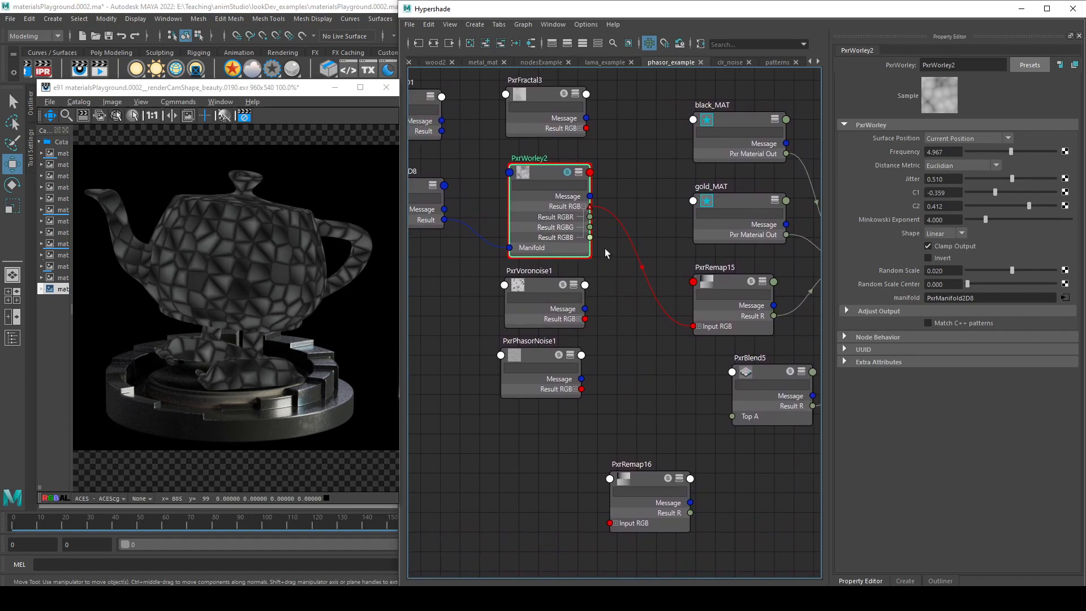
key("Tab")
type("worl")
key("Return")
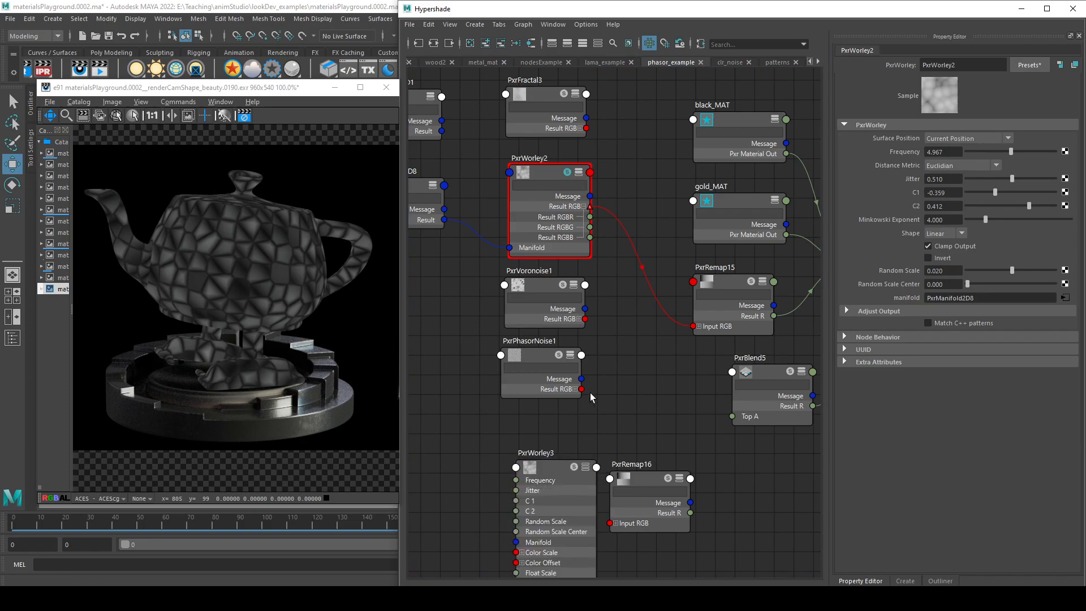
left_click_drag(541, 482, 447, 165)
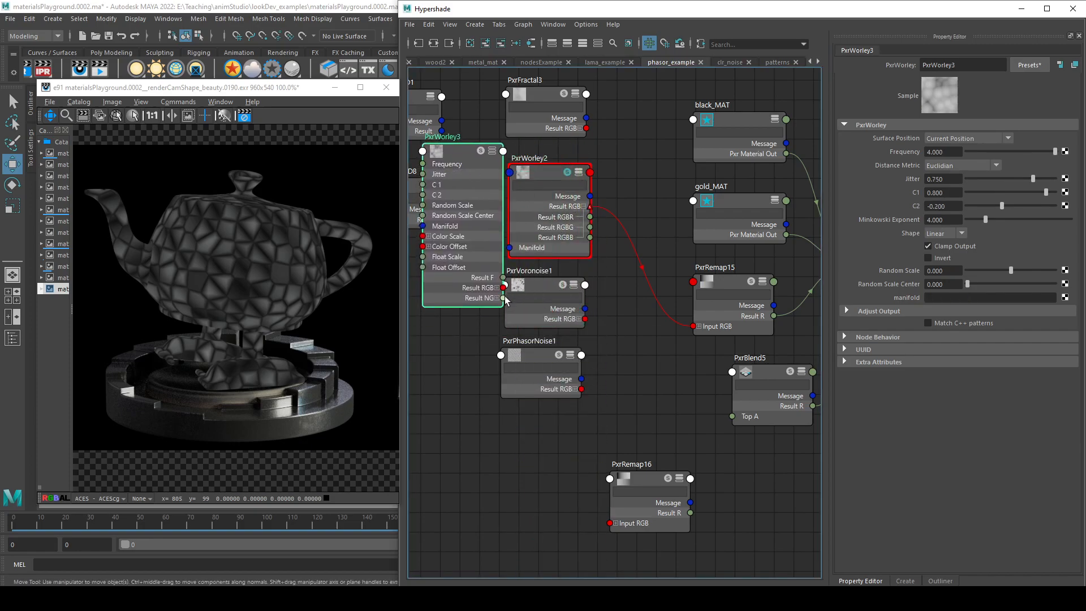
- Connect PxrWorley3's Result RGB to PxrRemap15's Input RGB and delete PxrWorley2
left_click_drag(553, 286, 695, 327)
left_click(545, 173)
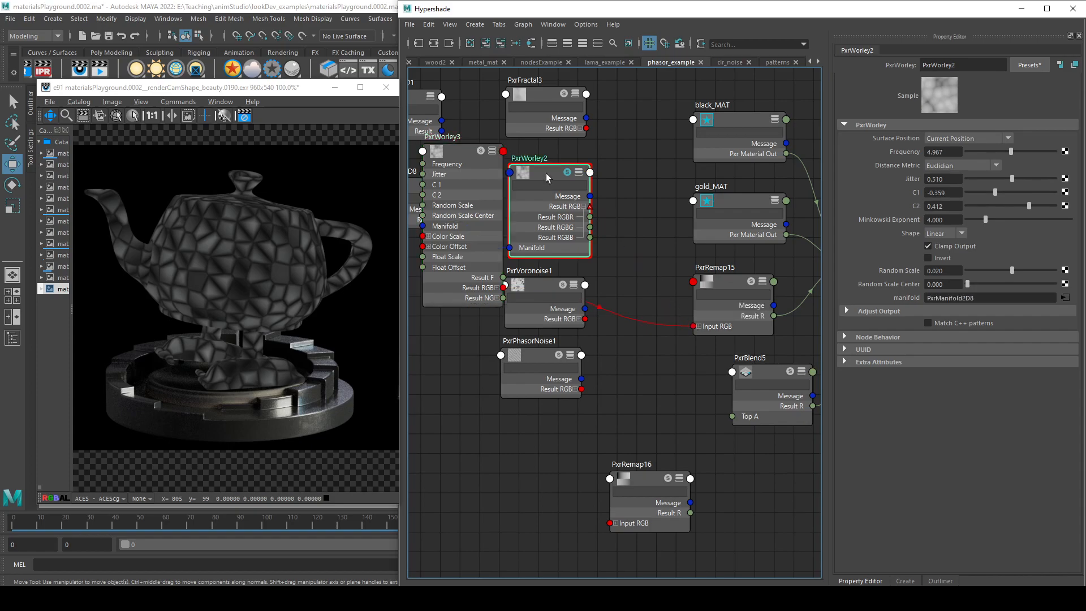
key("Delete")
- Arrange PxrWorley3 in the noise column below PxrFractal3, with PxrVoronoise1 and PxrPhasorNoise1 under it, and solo PxrWorley3
left_click_drag(434, 154, 549, 150)
left_click_drag(454, 270, 538, 434)
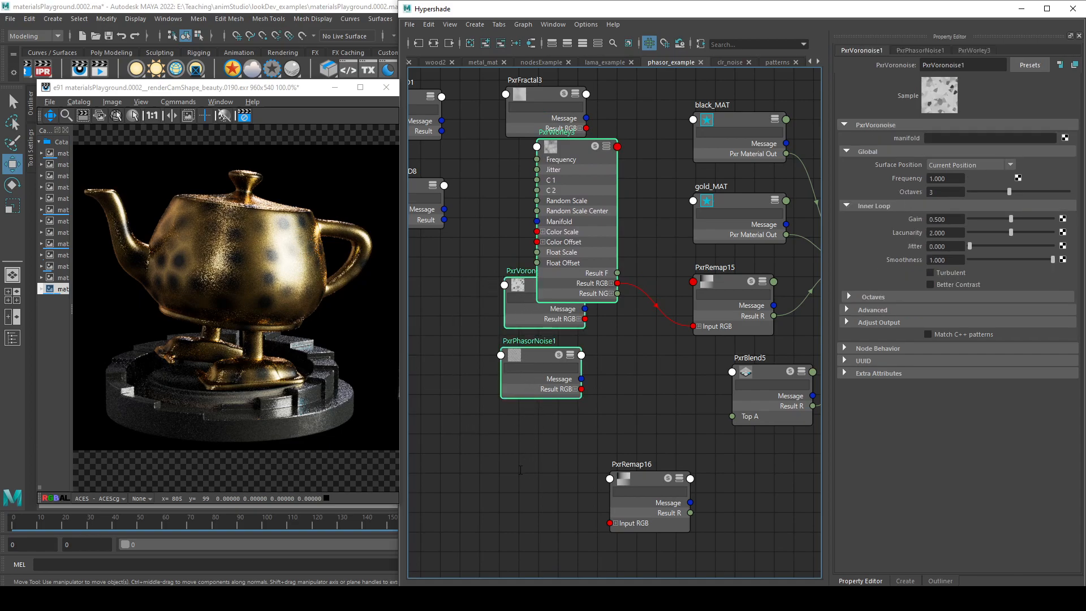
left_click_drag(518, 288, 514, 405)
left_click(572, 267)
left_click_drag(572, 267, 544, 189)
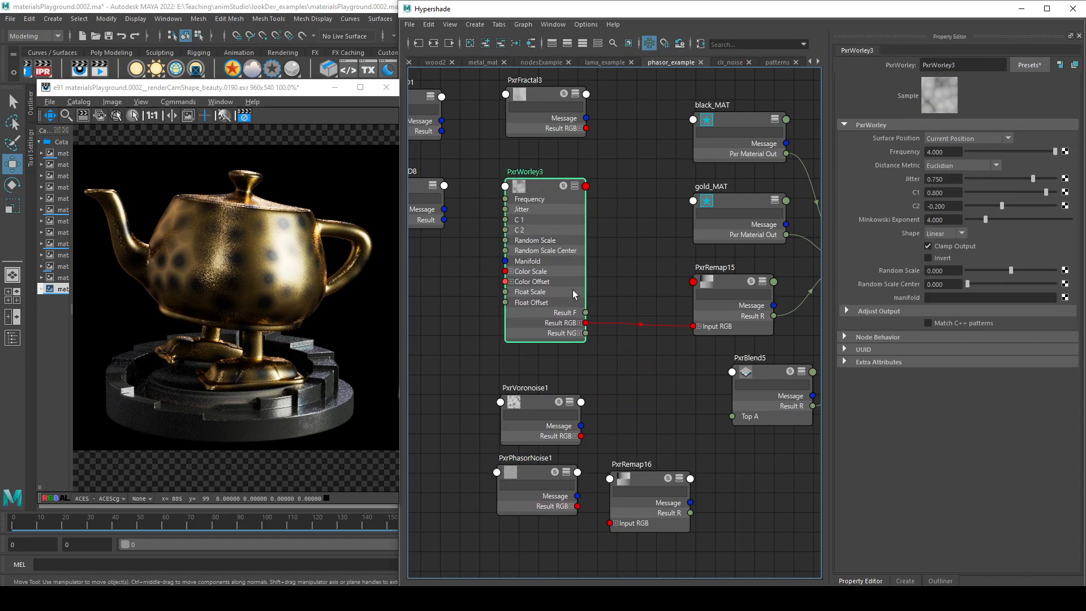
left_click(563, 187)
- Create a PxrClamp node and place it between PxrWorley3 and PxrRemap15
middle_click_drag(648, 366, 677, 356, "alt")
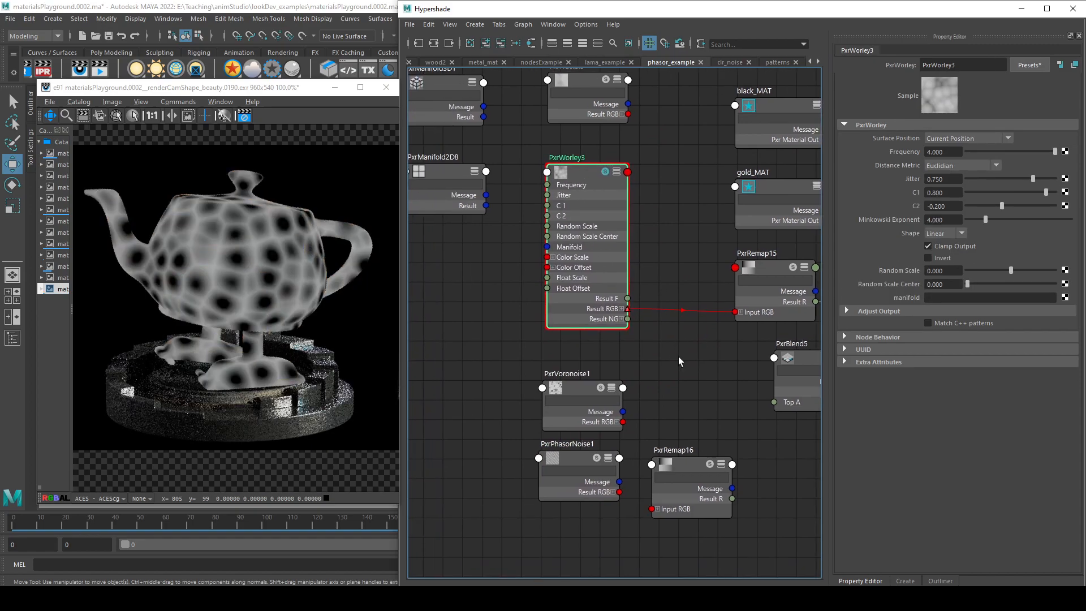
key("Tab")
type("lap")
key("BackSpace")
type("mp")
key("Down")
key("Down")
key("Return")
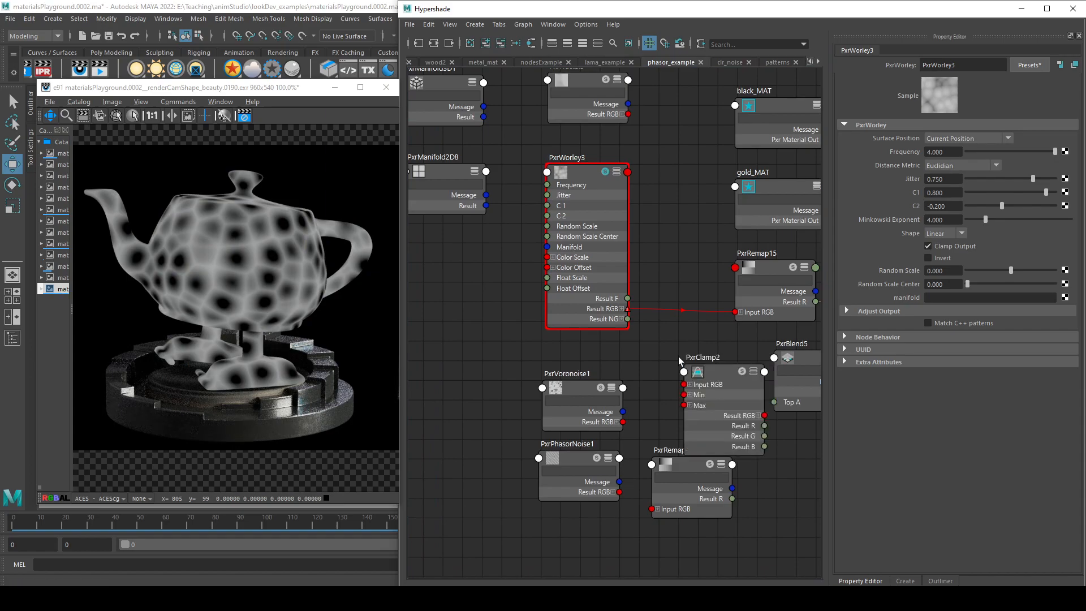
left_click_drag(679, 358, 647, 282)
left_click_drag(577, 187, 540, 181)
left_click_drag(685, 302, 653, 215)
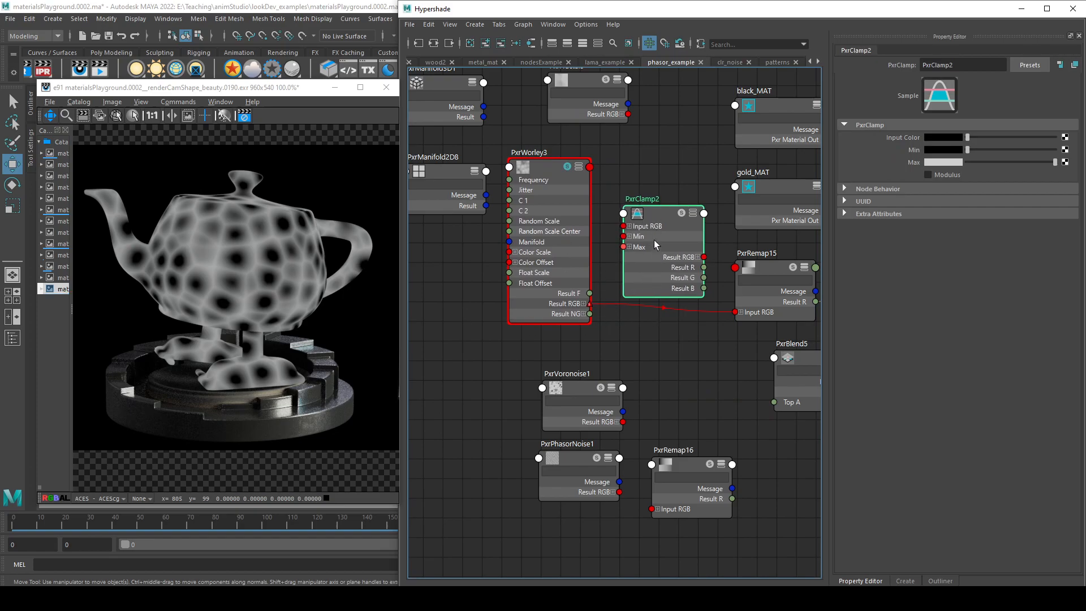
- Route PxrWorley3's Result RGB through PxrClamp2 into PxrRemap15's Input RGB, aligning the clamp node with the remap
middle_click_drag(668, 347, 661, 363, "alt")
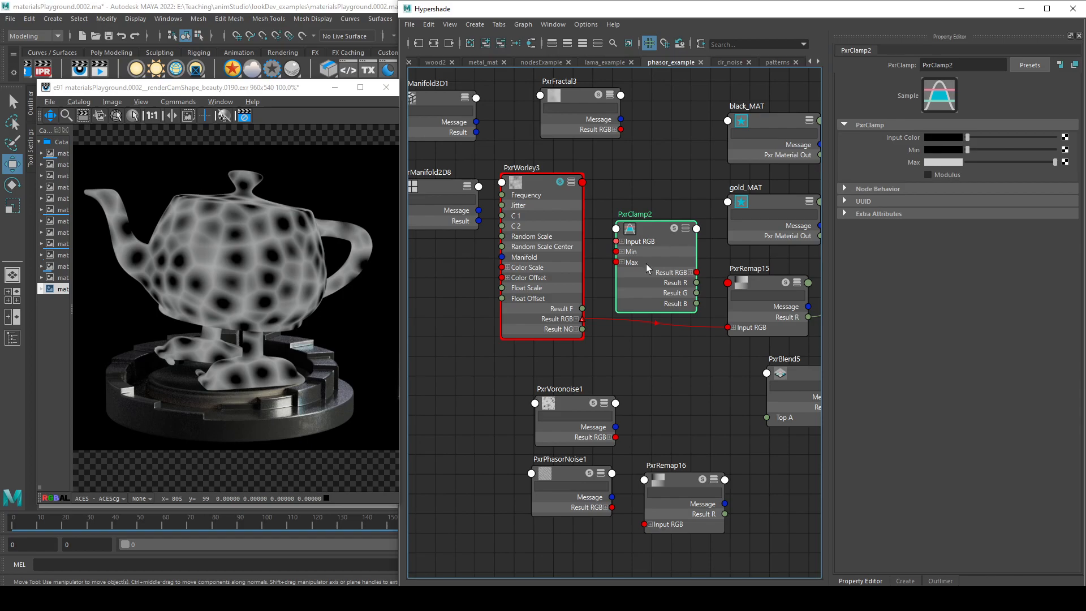
left_click_drag(582, 318, 616, 241)
left_click_drag(697, 273, 728, 328)
left_click_drag(658, 238, 653, 287)
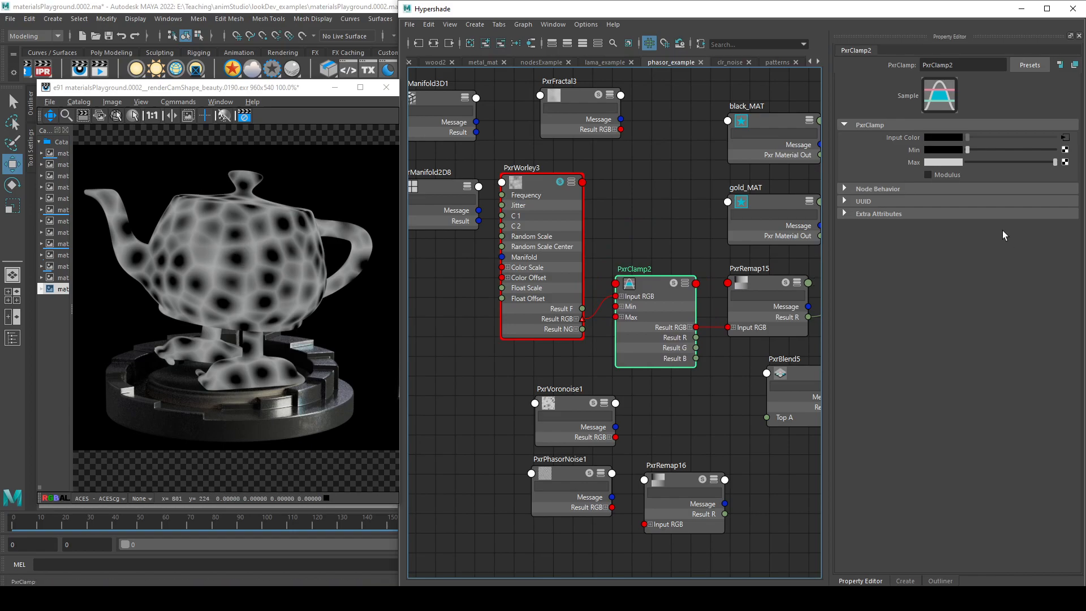
- Solo PxrClamp2, try a higher Min, return Min to black and lower Max to a very dark grey
left_click_drag(968, 149, 987, 154)
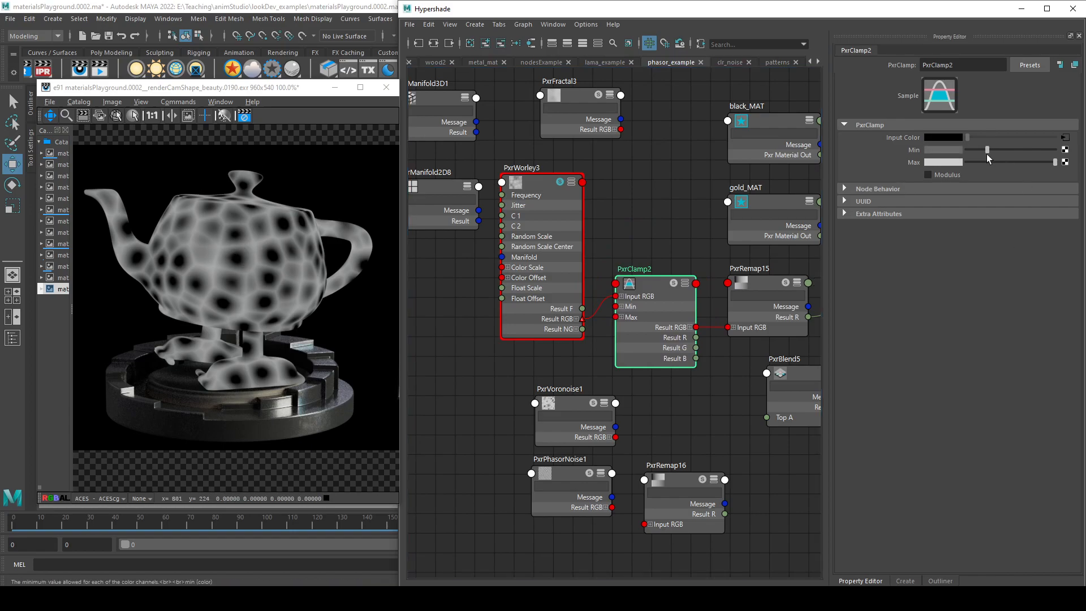
left_click(673, 283)
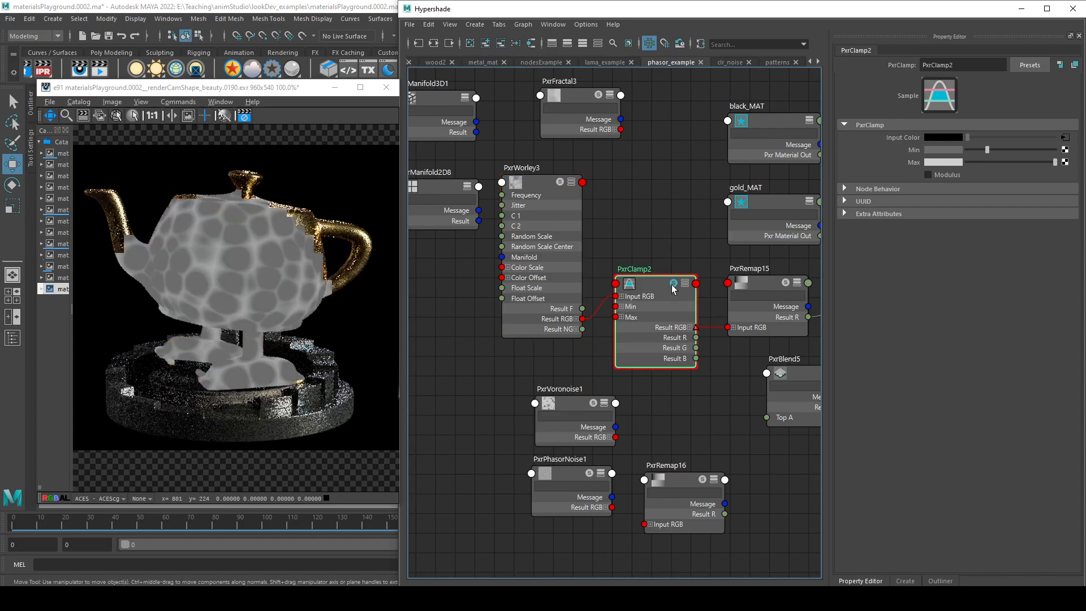
left_click_drag(990, 148, 960, 155)
left_click_drag(1044, 163, 1018, 161)
left_click_drag(1014, 163, 977, 165)
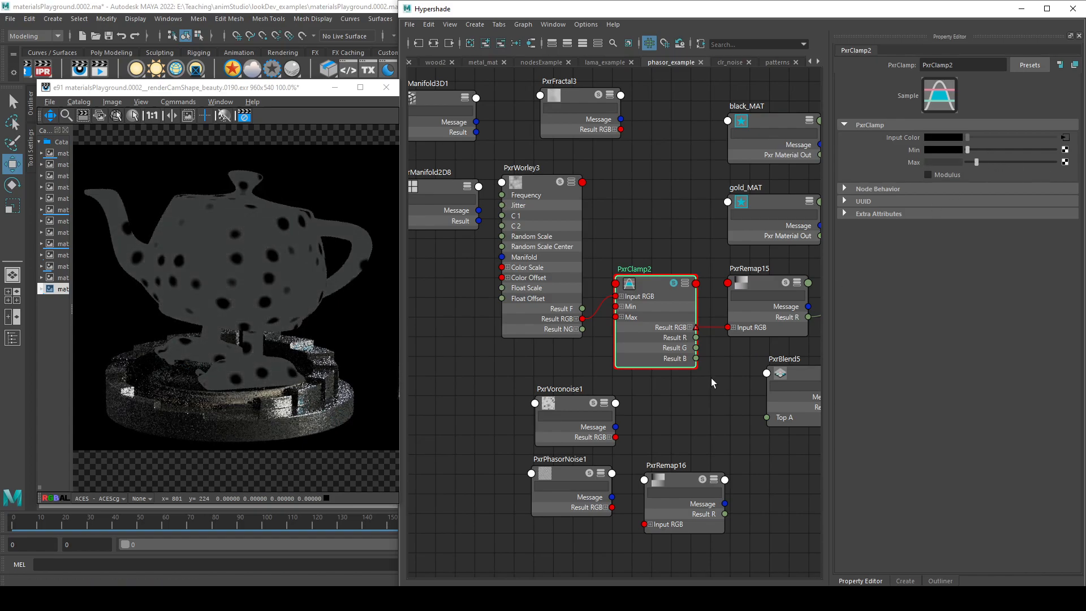
- Solo PxrRemap15, lower its Input Max to 0.097, and turn the solo off to render the full material
middle_click_drag(711, 376, 585, 382, "alt")
left_click(635, 284)
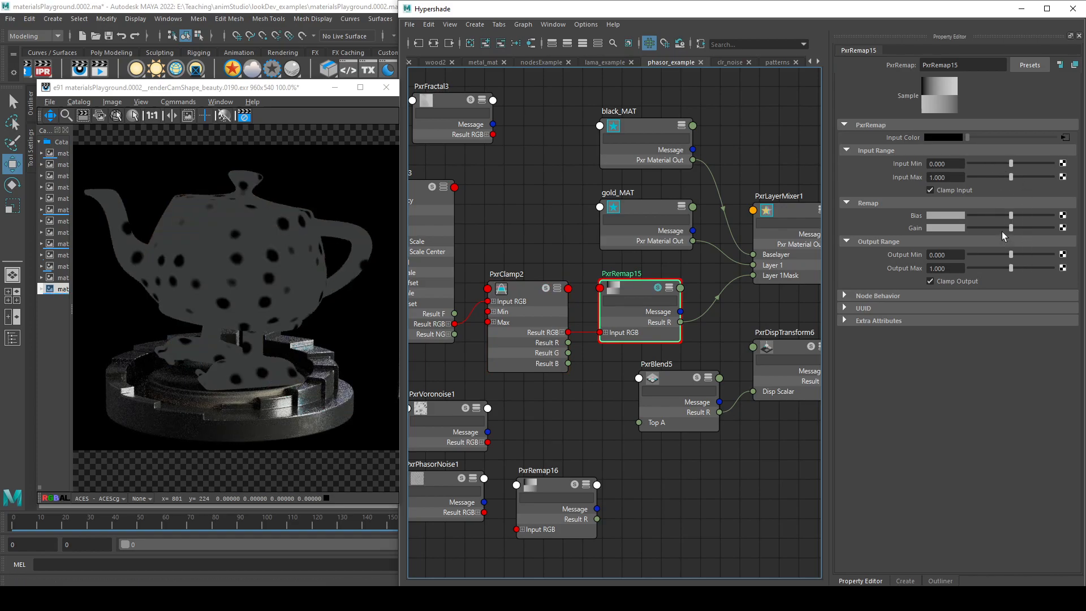
left_click_drag(1011, 163, 974, 176)
key("ctrl+z")
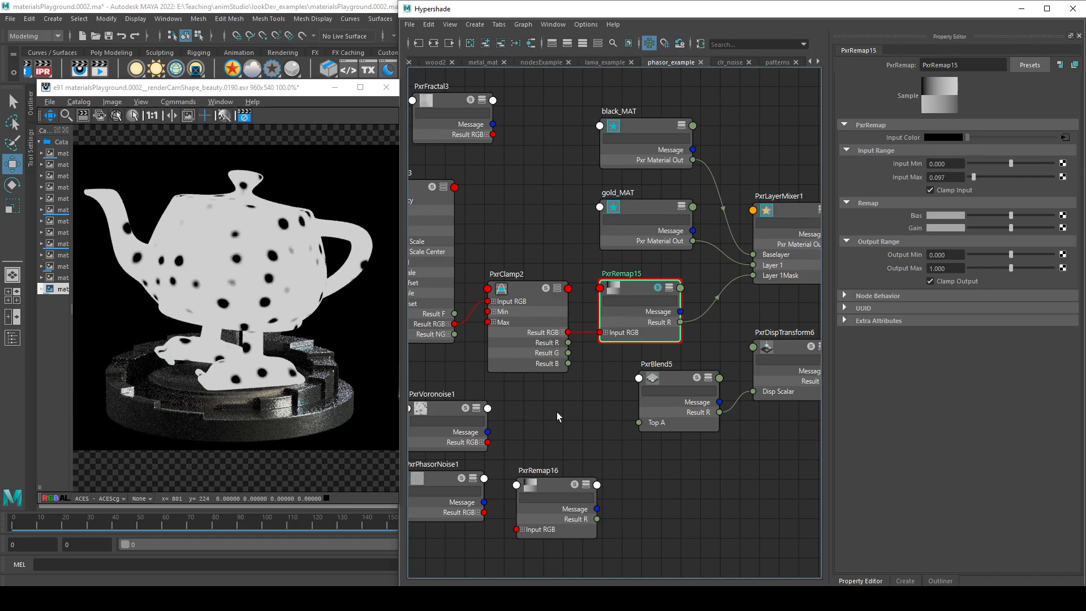
middle_click_drag(560, 403, 600, 400, "alt")
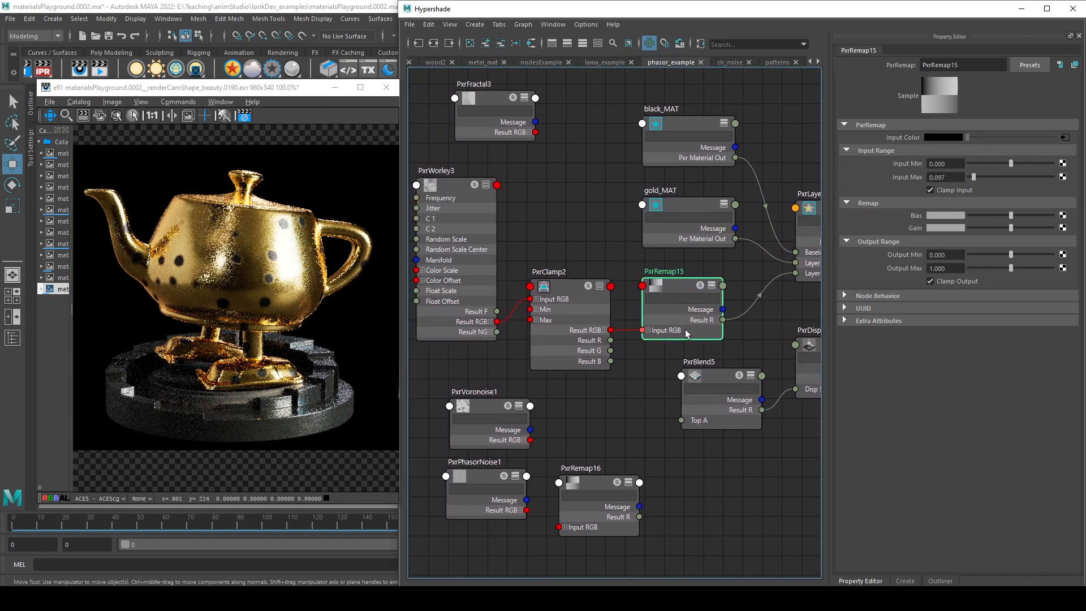
- Delete the PxrClamp2 node between PxrWorley3 and PxrRemap15
mouse_move(565, 292)
left_mouse_down()
mouse_move(552, 278)
mouse_move(563, 292)
left_mouse_up()
middle_click_drag(609, 392, 650, 395, "alt")
left_click(509, 205)
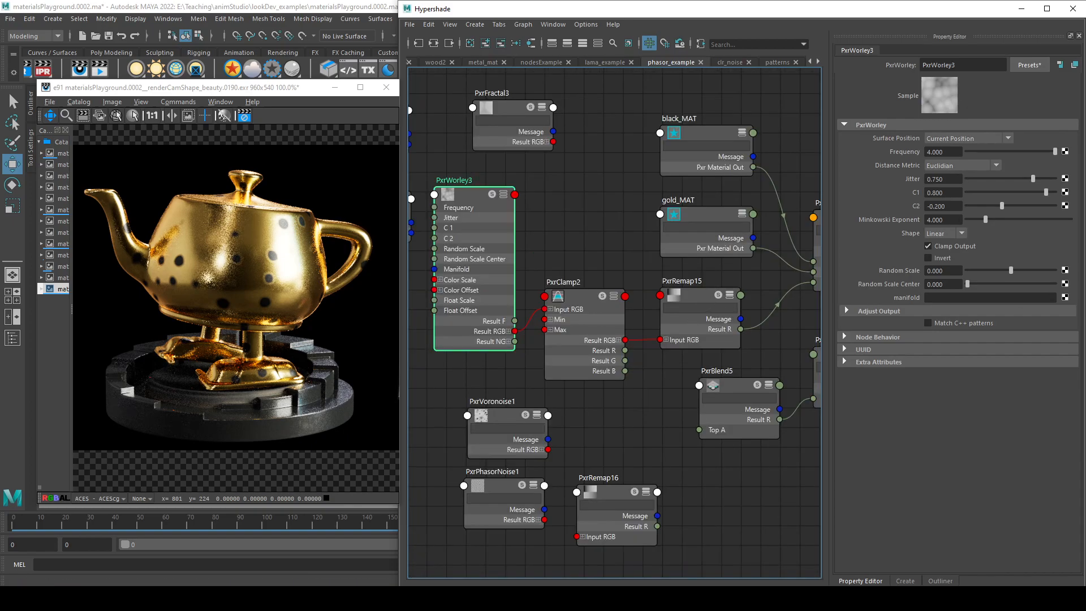
left_click(647, 402)
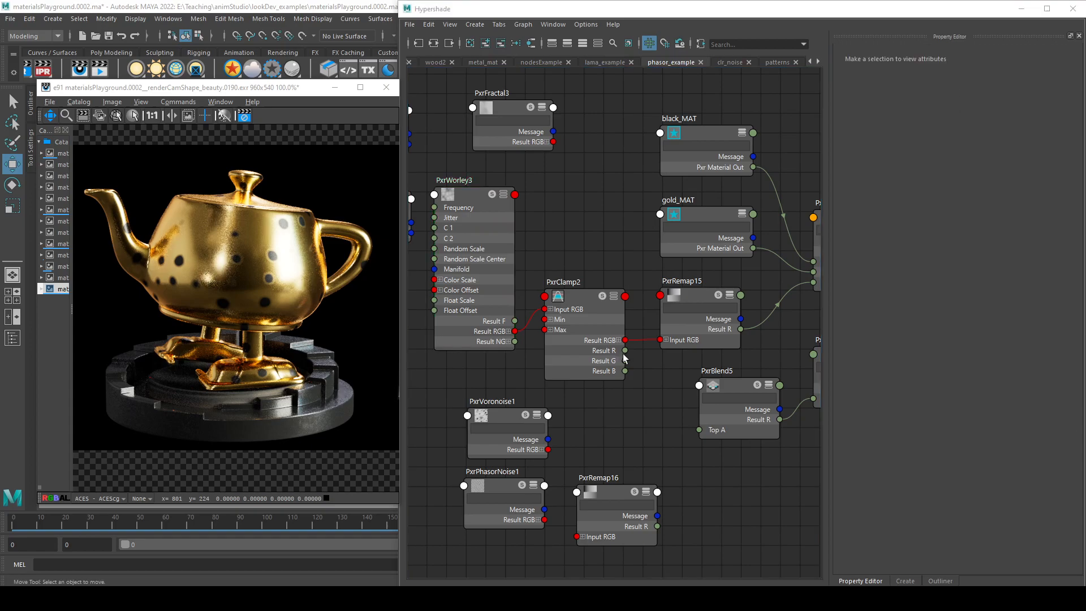
left_click_drag(592, 355, 592, 281)
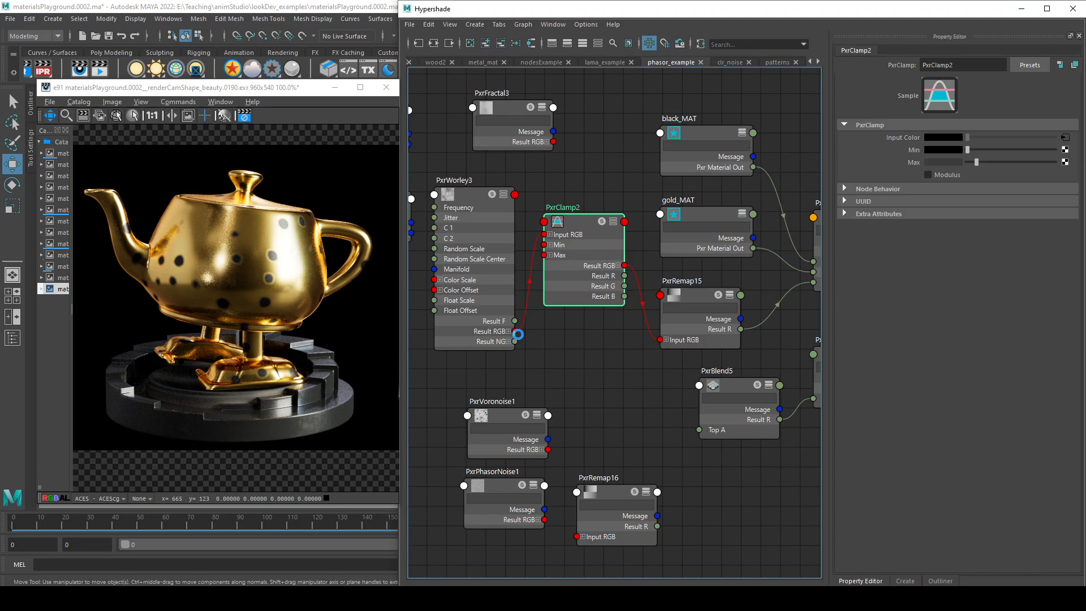
key("Delete")
- Create a PxrThreshold node and route PxrWorley3's Result RGB through it into PxrRemap15's Input RGB
left_click_drag(515, 331, 578, 274)
type("thr")
left_click(599, 373)
left_click_drag(516, 332, 547, 291)
left_click_drag(627, 323, 660, 339)
left_click_drag(593, 287, 595, 277)
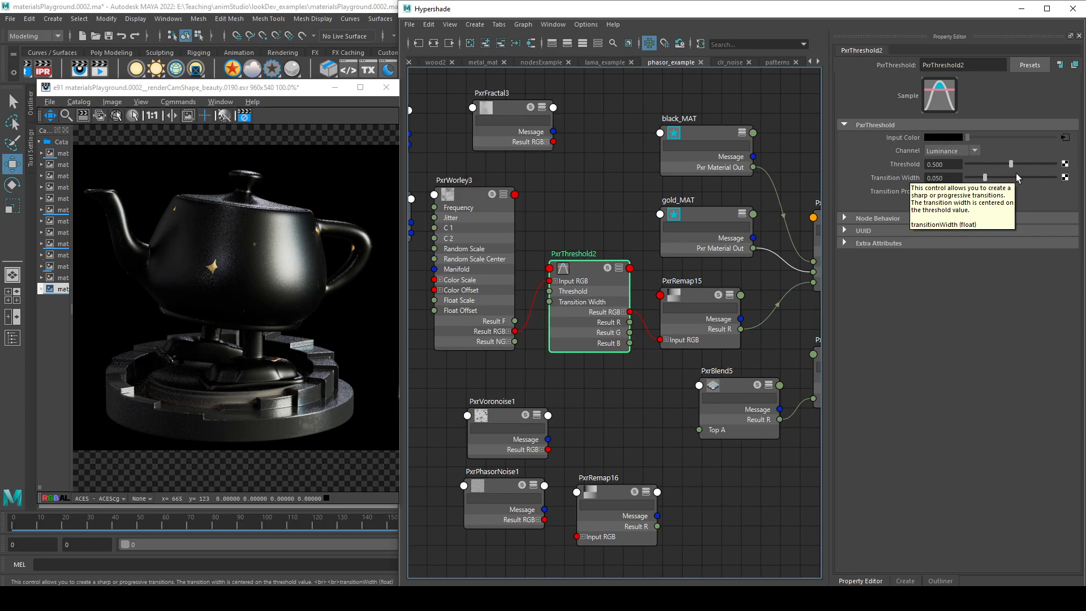
- Solo PxrThreshold2, lower its Threshold to 0.222, and compare it with the soloed PxrWorley3 pattern
left_click(608, 268)
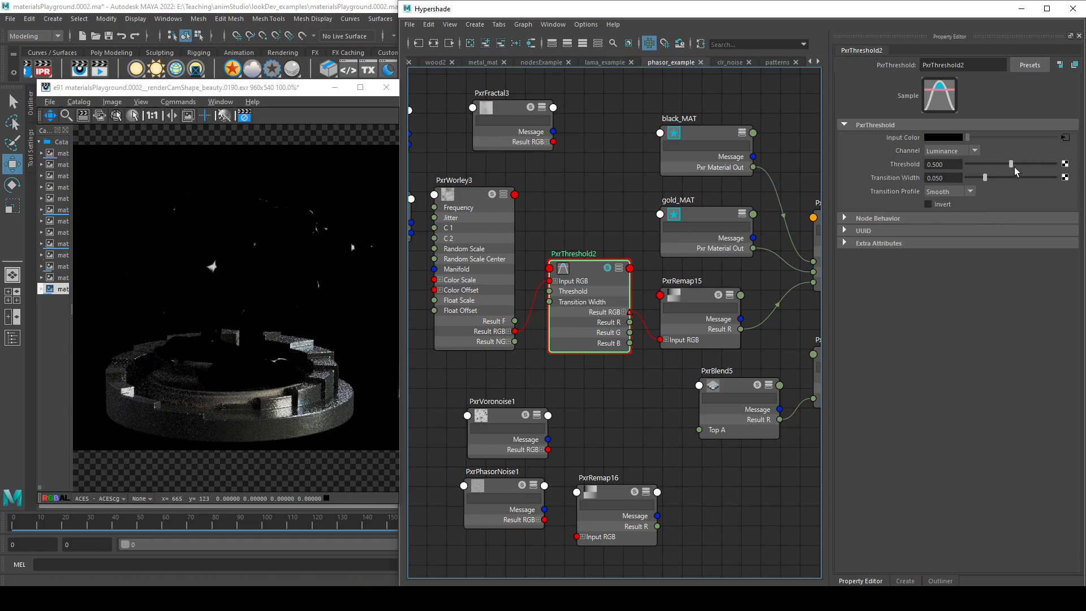
left_click_drag(1011, 164, 986, 166)
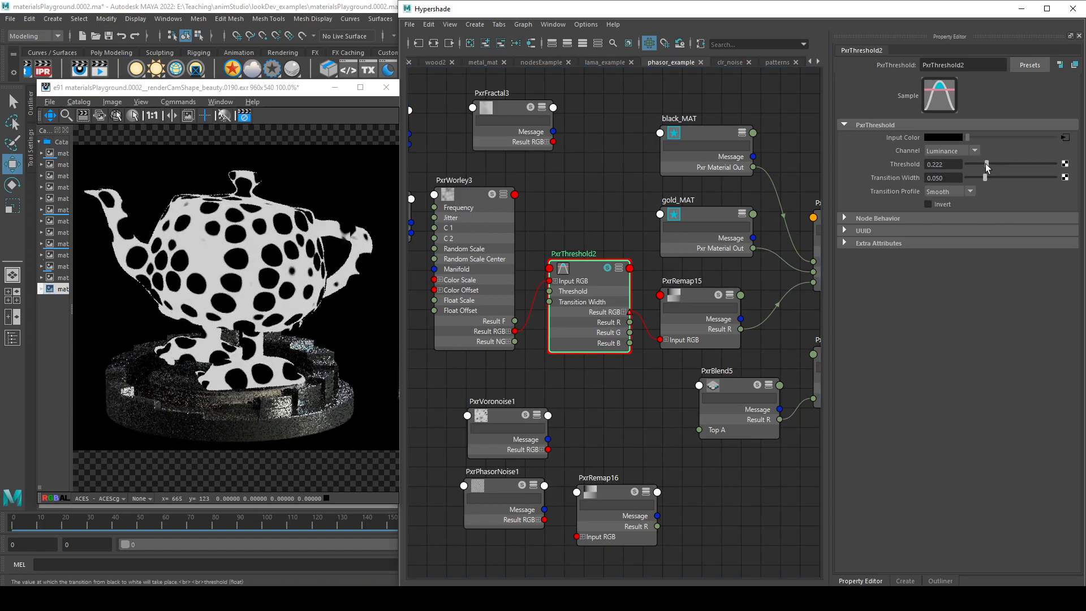
left_click(493, 194)
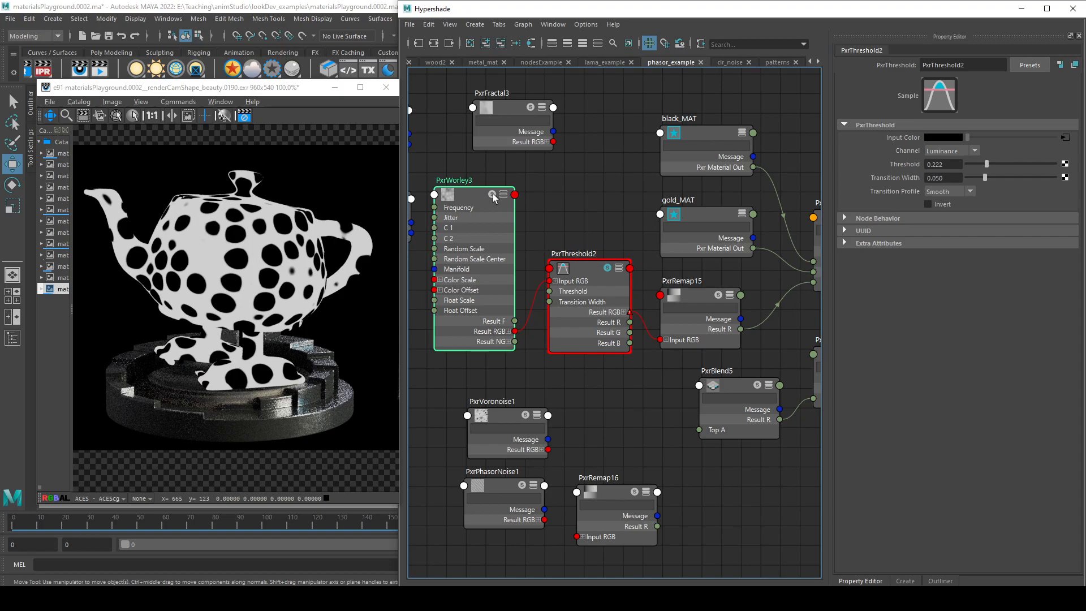
left_click(492, 194)
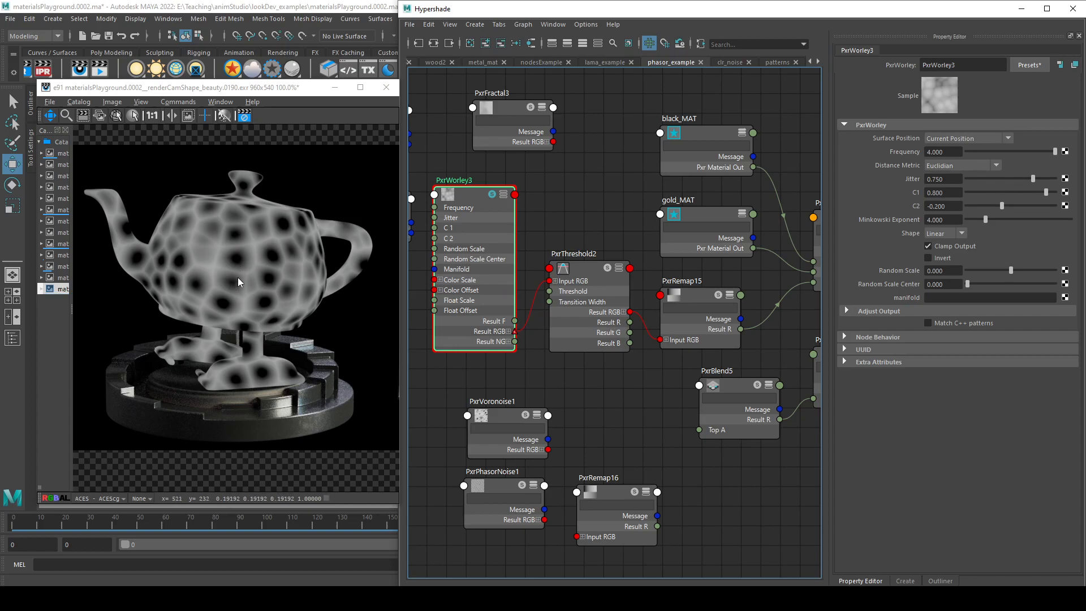
left_click(610, 272)
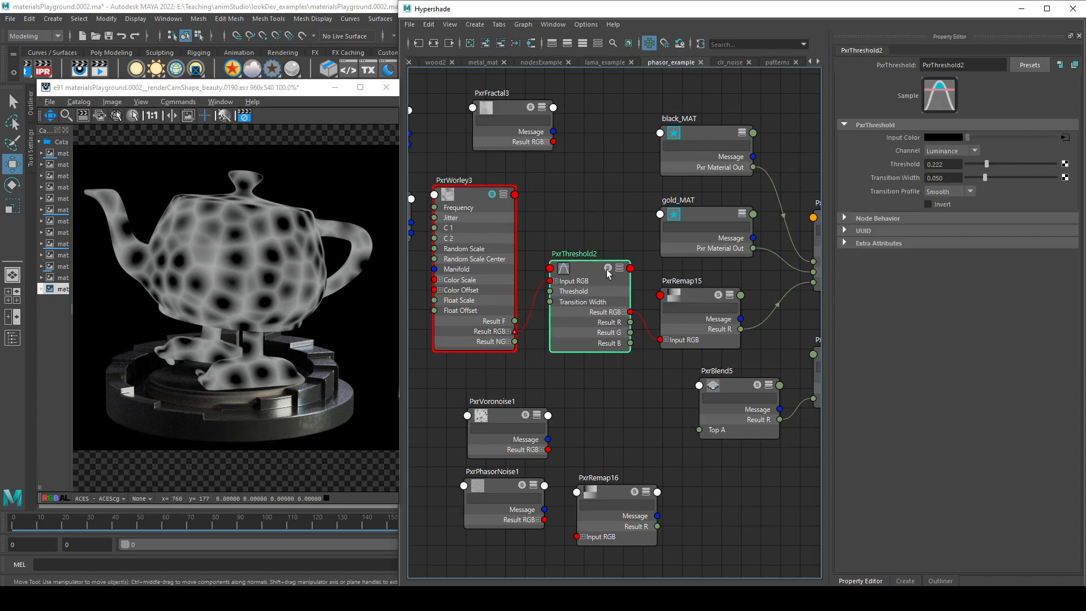
left_click(607, 269)
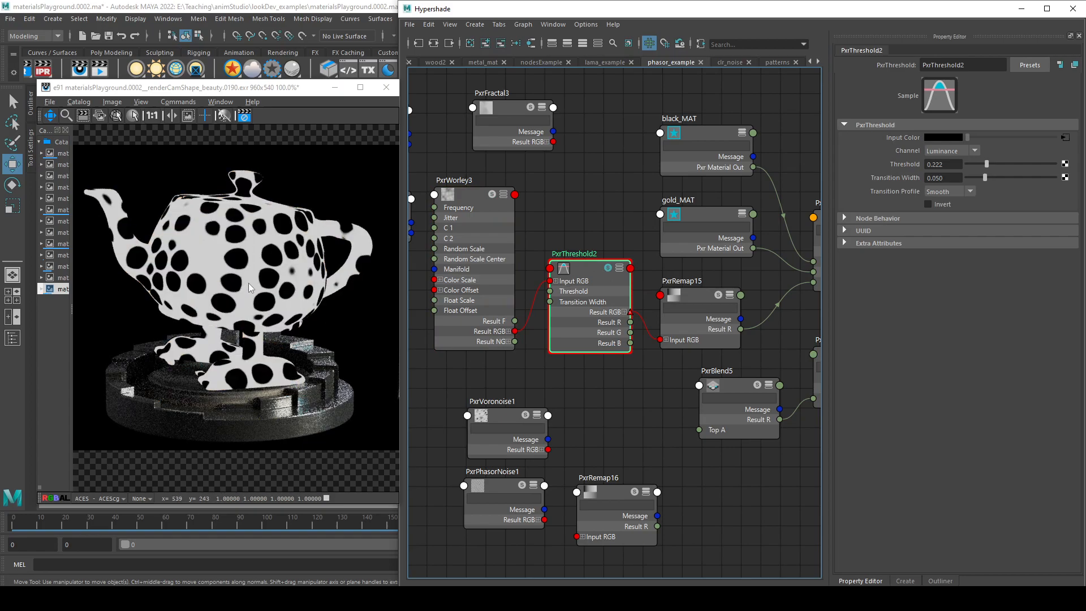
- Raise PxrThreshold2's Threshold to 0.281 and its Transition Width to 0.250
left_click_drag(986, 164, 1055, 178)
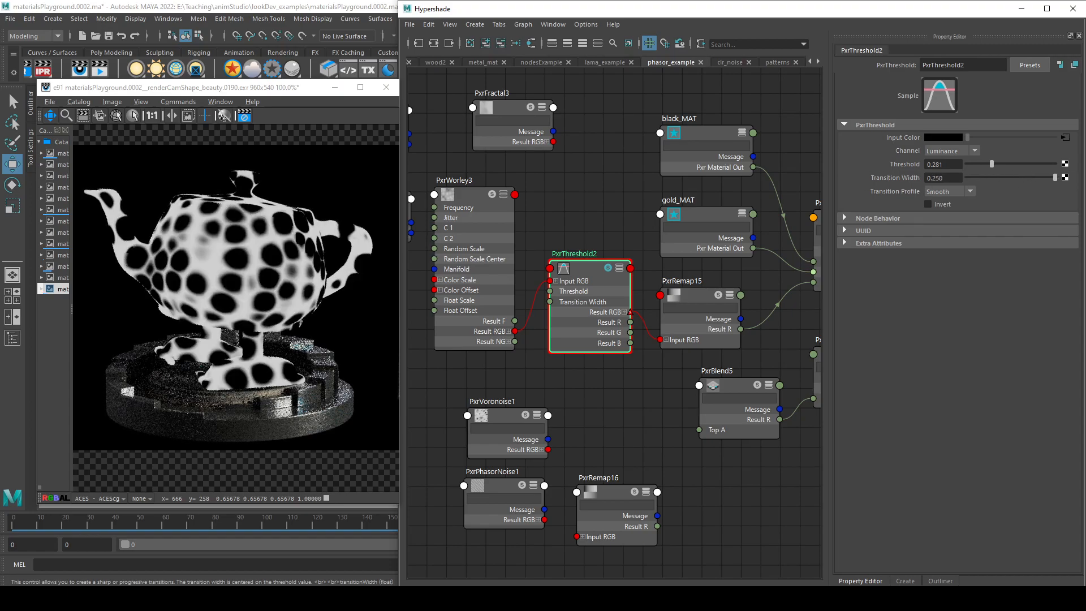
left_click(962, 192)
left_click(976, 199)
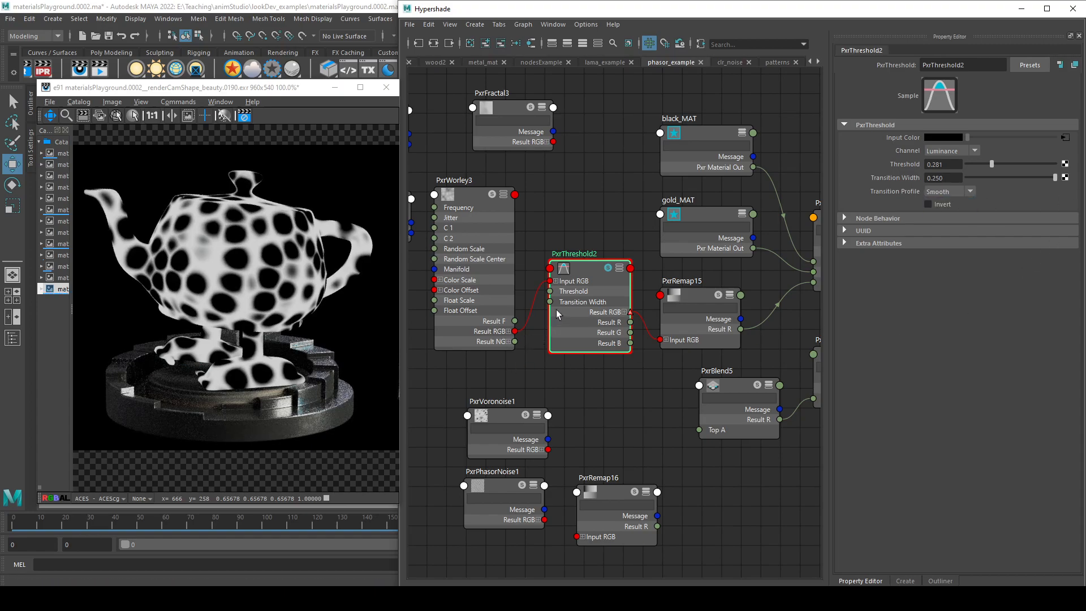
left_click(590, 267)
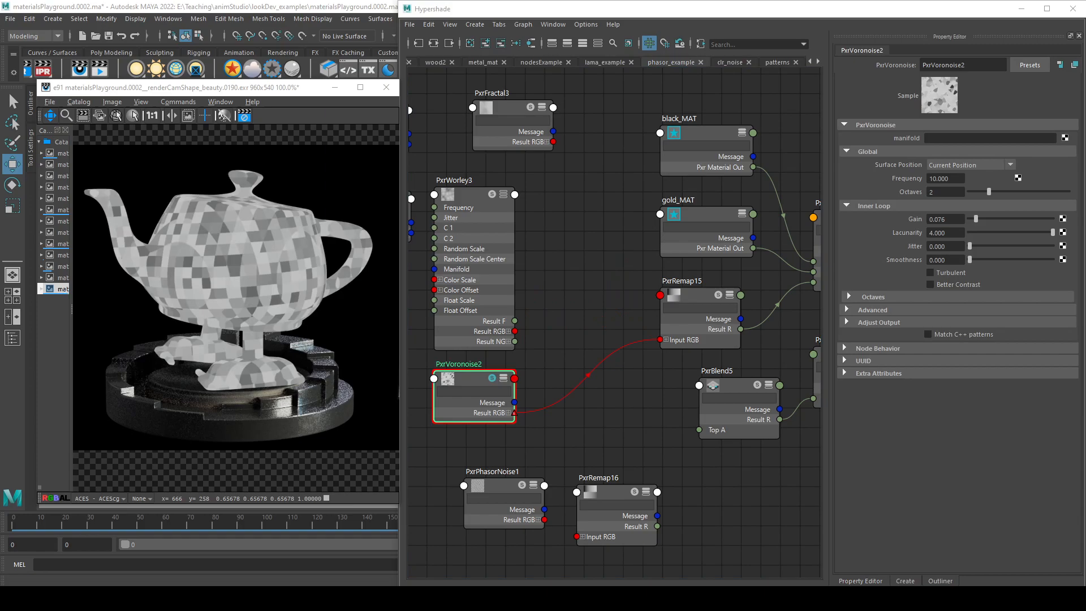
- Nudge PxrVoronoise2 beneath PxrWorley3 and align PxrFractal3 above PxrWorley3 to tidy the graph
left_click_drag(473, 365, 480, 362)
left_click_drag(499, 114, 465, 117)
middle_click_drag(559, 345, 635, 321, "alt")
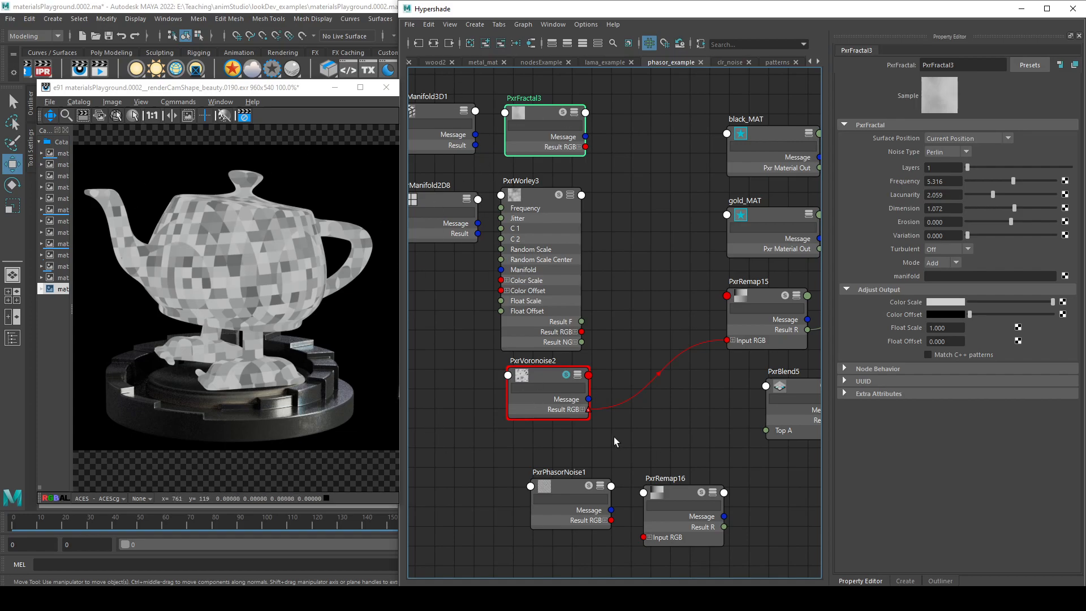
middle_click_drag(438, 307, 482, 275, "alt")
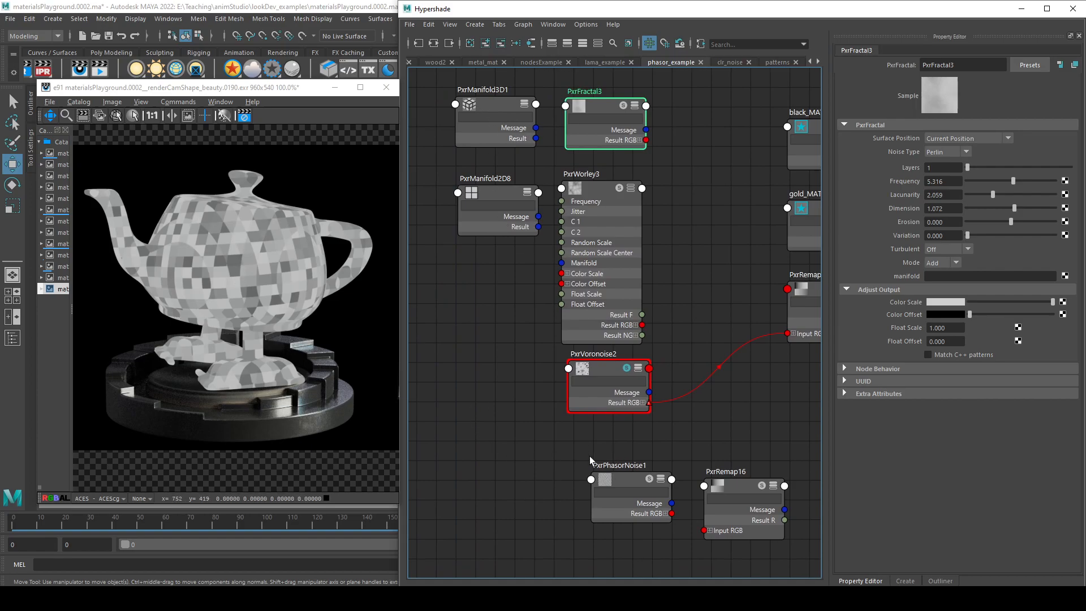
middle_click_drag(590, 456, 476, 436, "alt")
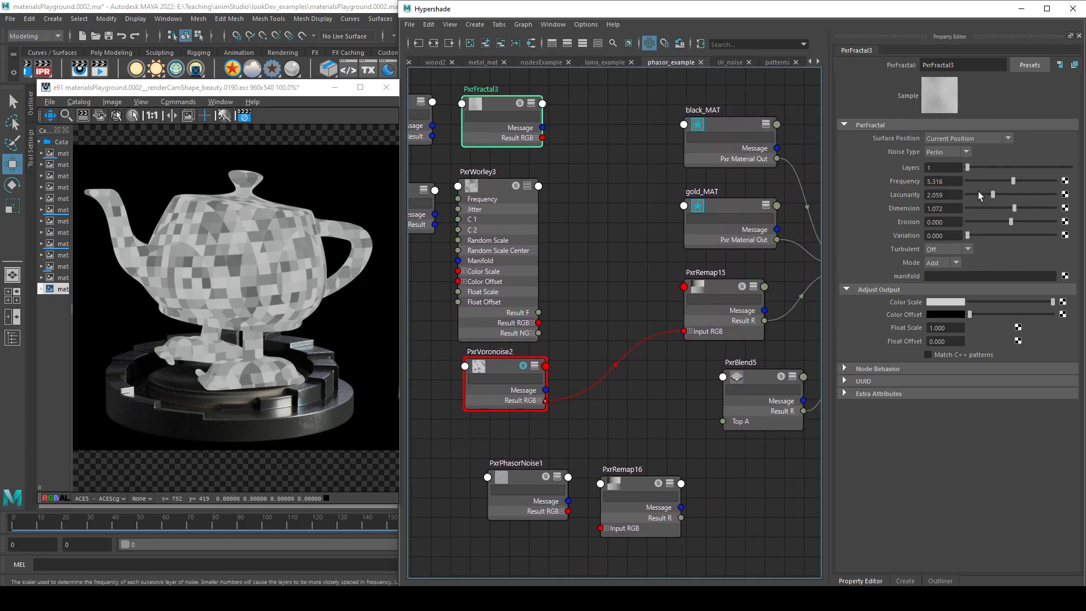
- Try PxrVoronoise2 with Octaves at 1, and set its Octaves to 4 and Gain to 0.152
left_click(506, 392)
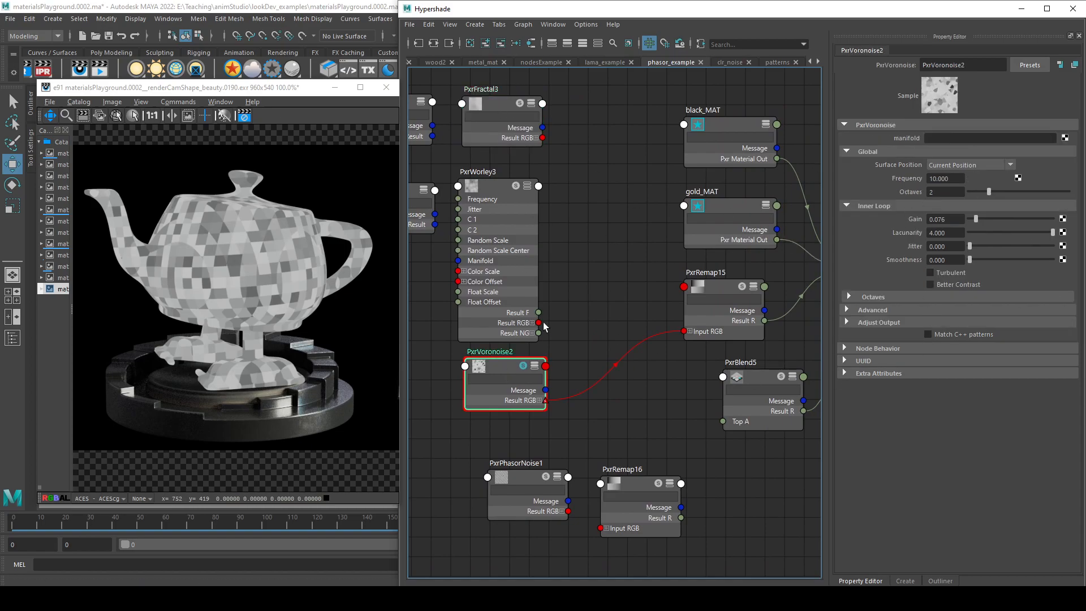
left_click(960, 178)
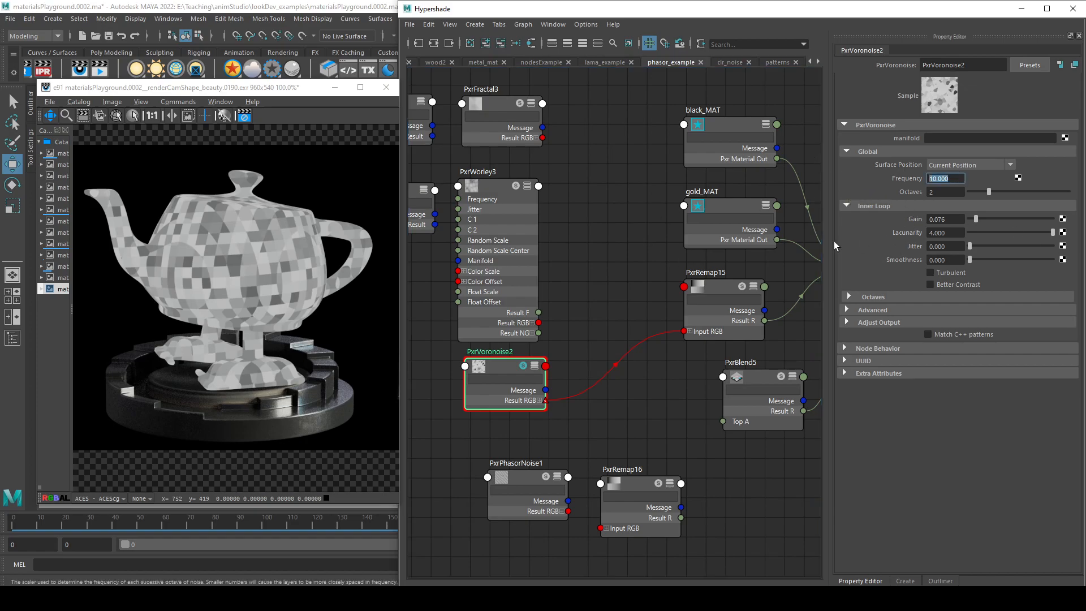
left_click(977, 191)
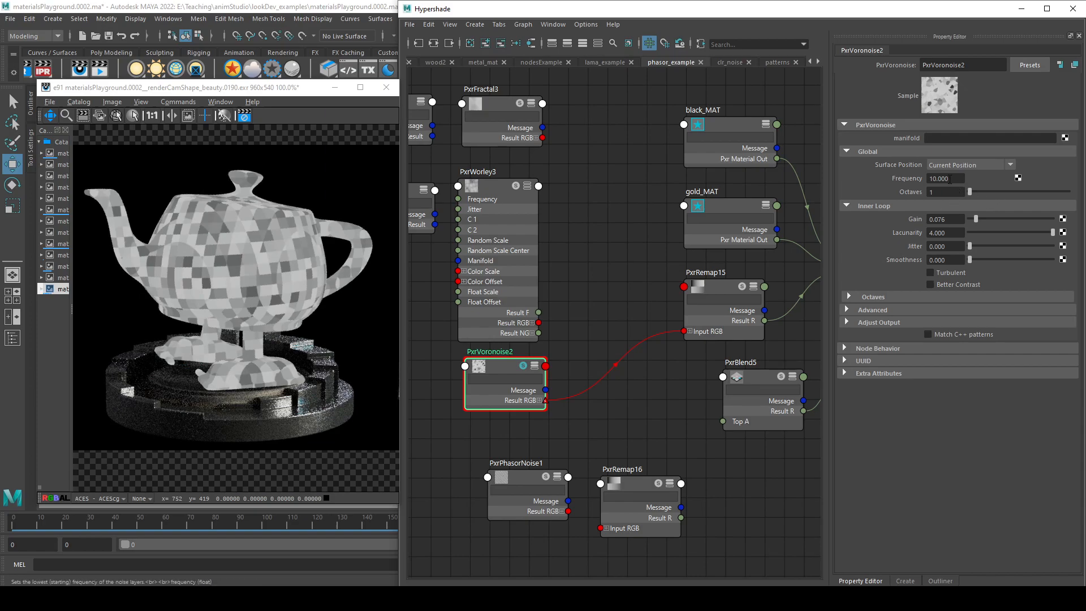
left_click_drag(976, 221, 1053, 222)
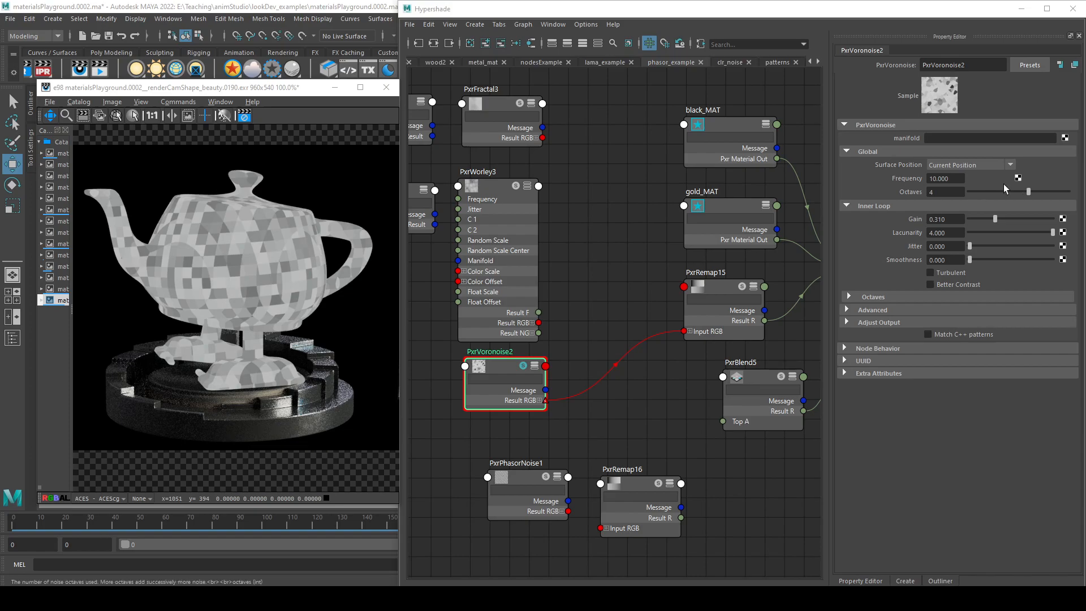
left_click_drag(1029, 192, 1053, 246)
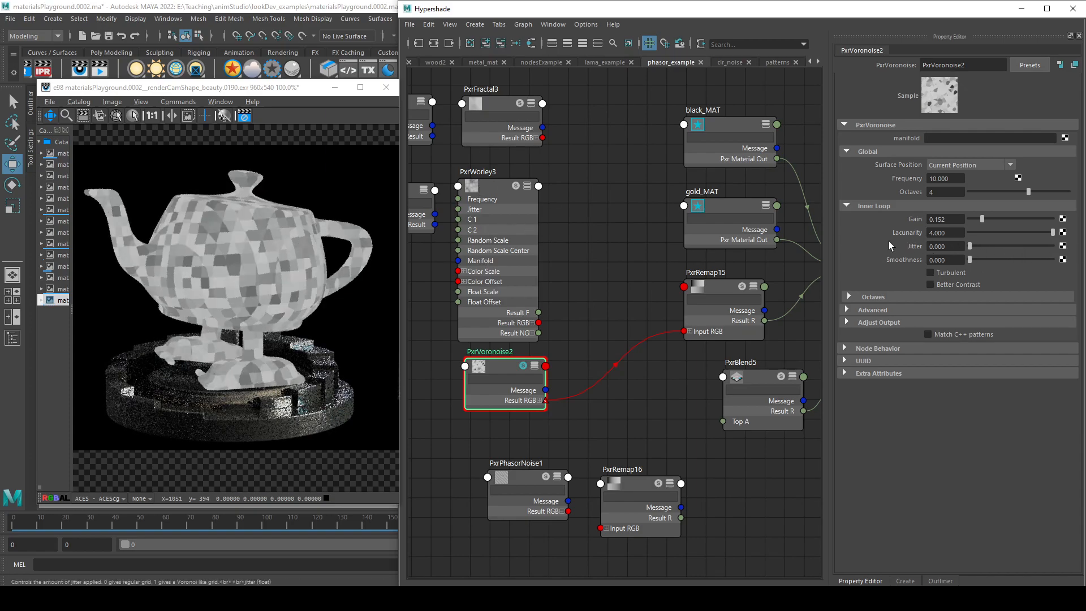
- Set PxrVoronoise2's Jitter to 1.000 and Smoothness to 0.897, with Turbulent enabled
left_click_drag(975, 262, 1045, 262)
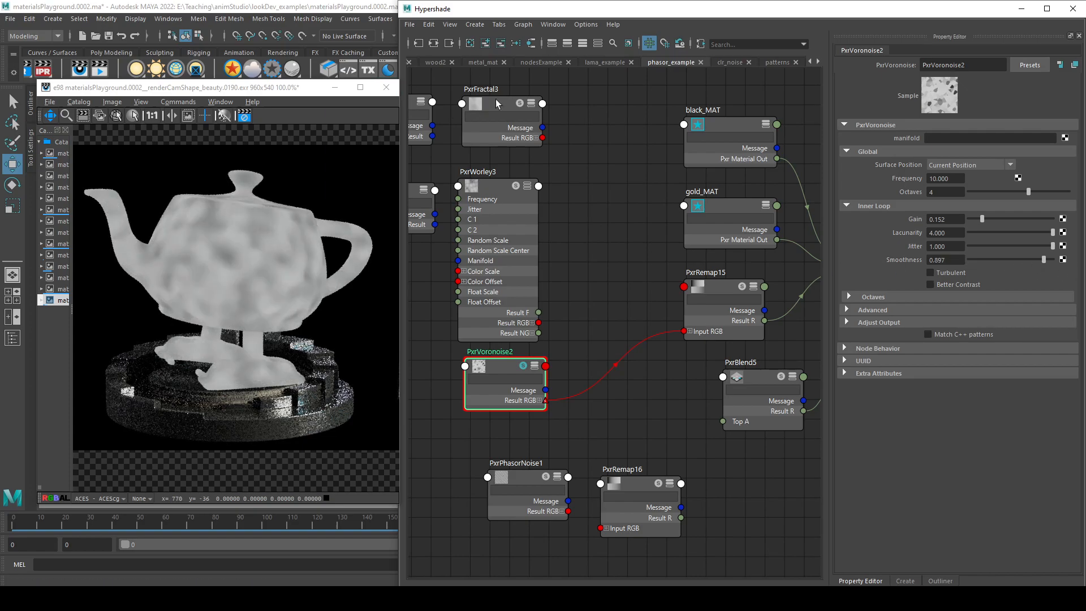
left_click(949, 274)
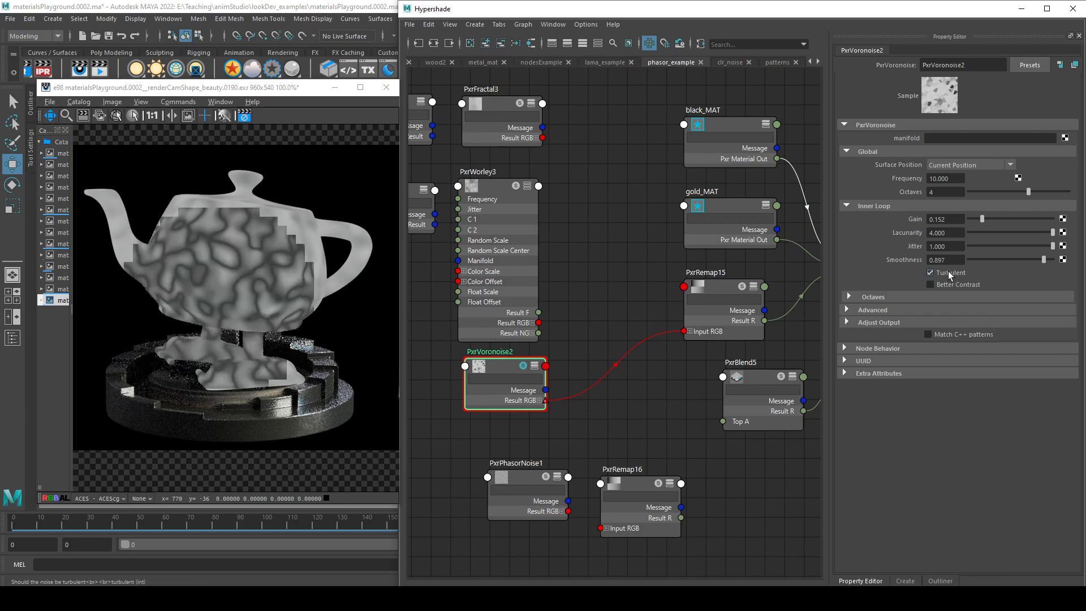
left_click(504, 104)
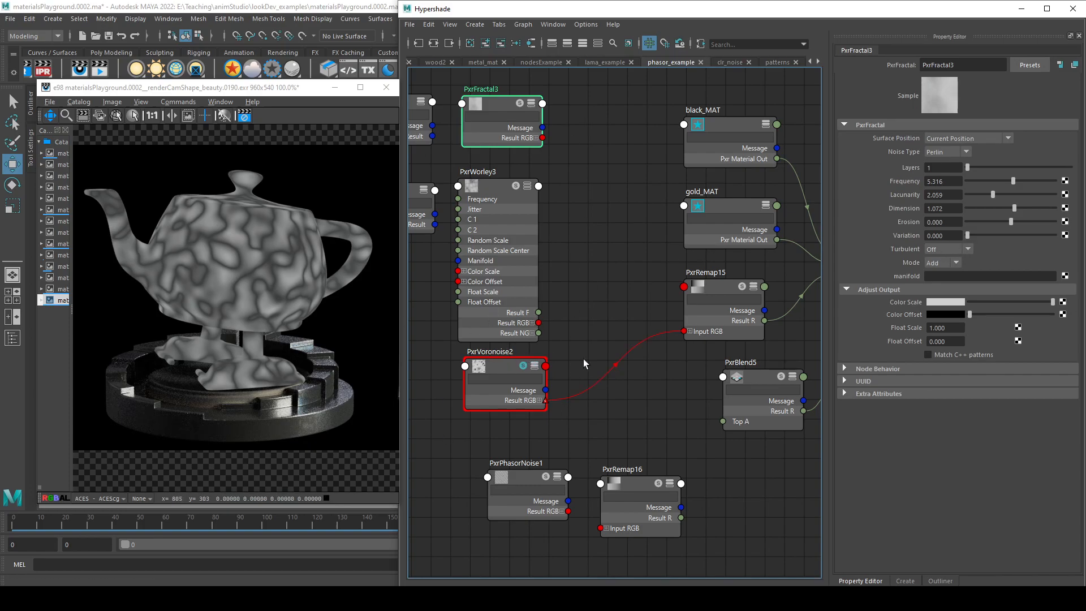
- Move PxrPhasorNoise1 closer beneath PxrVoronoise2 and check the Direction and Phase settings of PxrPhasorNoise4
left_click_drag(536, 477, 500, 442)
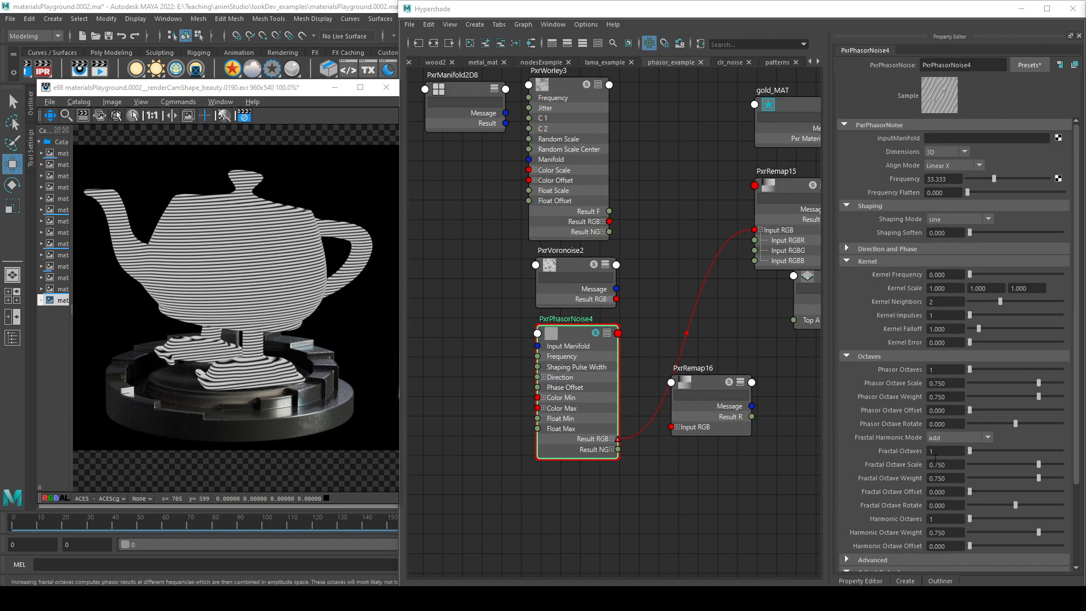
left_click(847, 249)
left_click(846, 249)
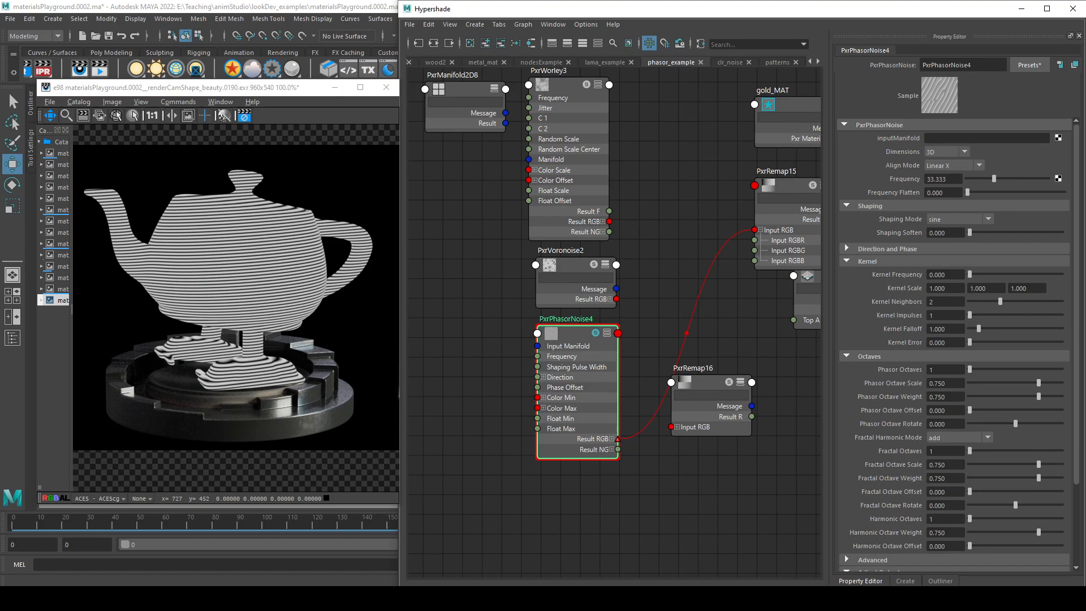
- Switch to Photos to view the Phasor noise reference slide, and close it
key("alt+Tab")
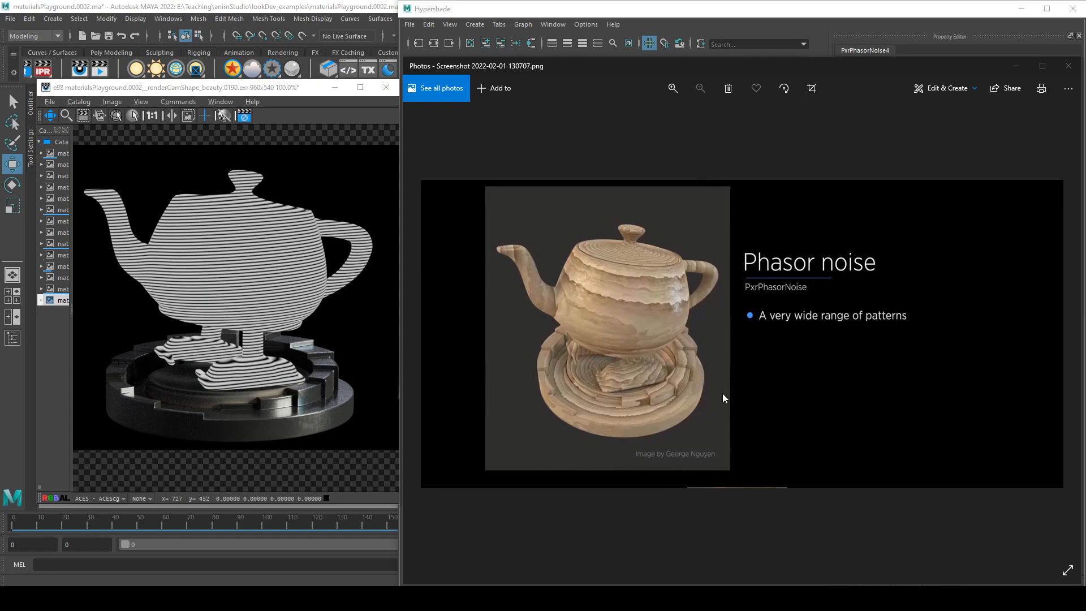
left_click(1068, 66)
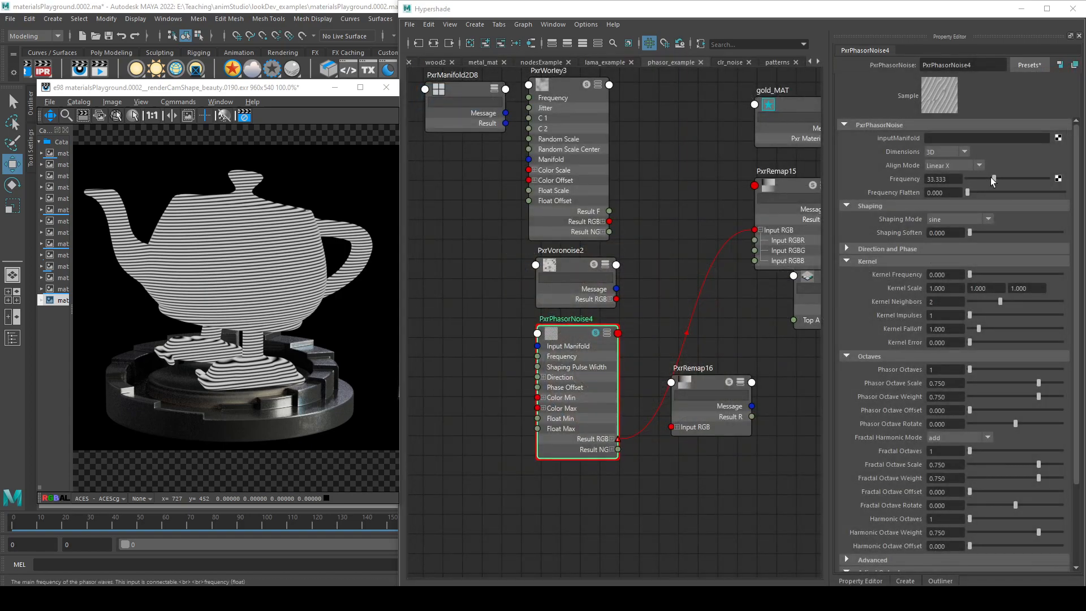
- Try 2D Flat as the Dimensions of PxrPhasorNoise4 and return it to 3D
left_click(957, 154)
left_click(952, 164)
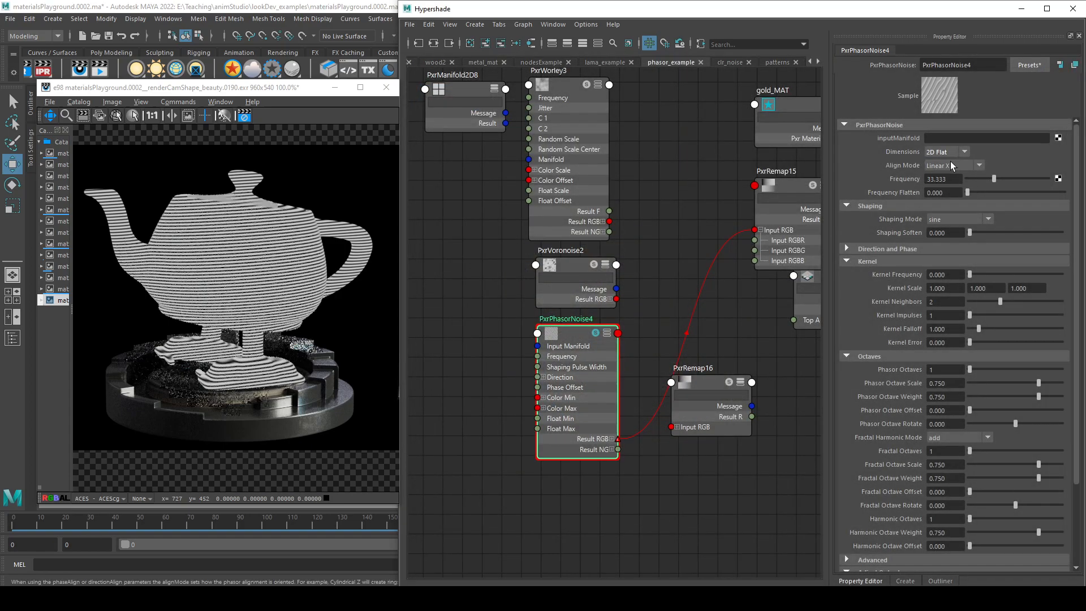
left_click(958, 151)
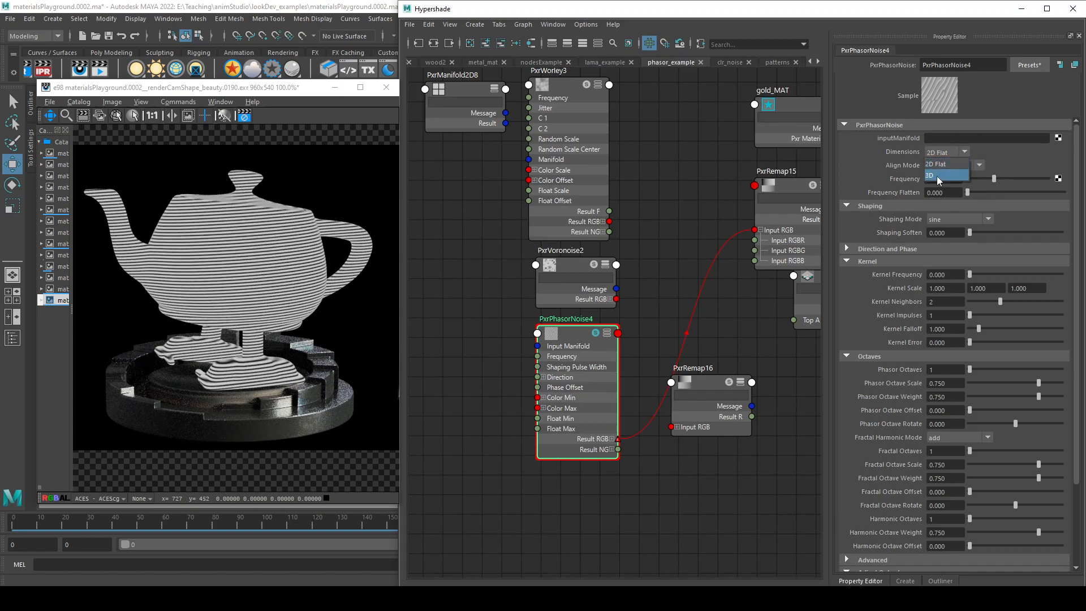
left_click(941, 177)
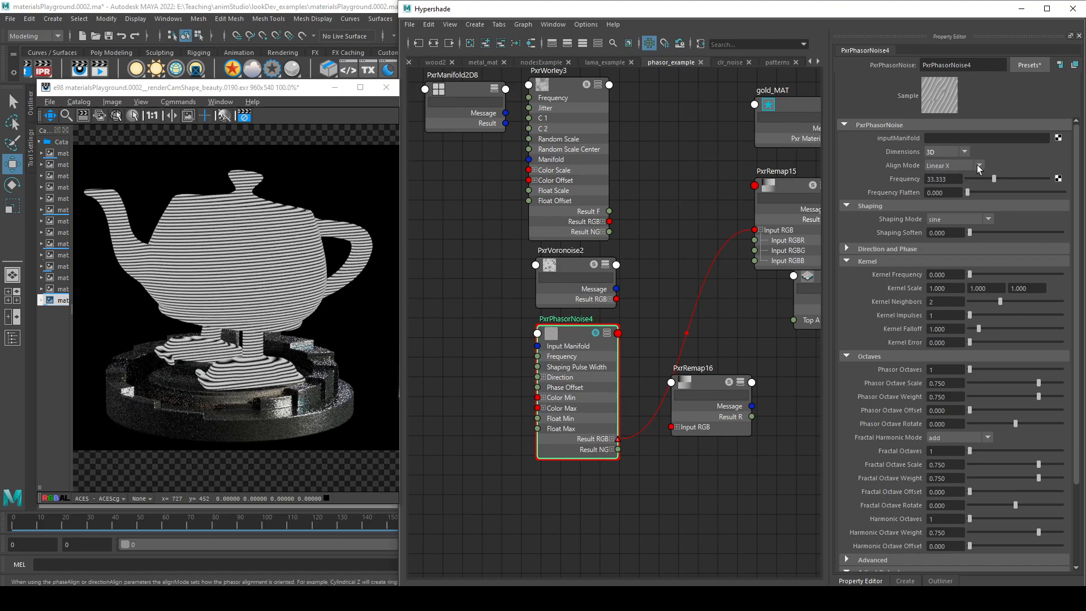
- Try Linear Y and Cylindrical Y as the Align Mode of PxrPhasorNoise4
left_click(976, 165)
left_click(962, 189)
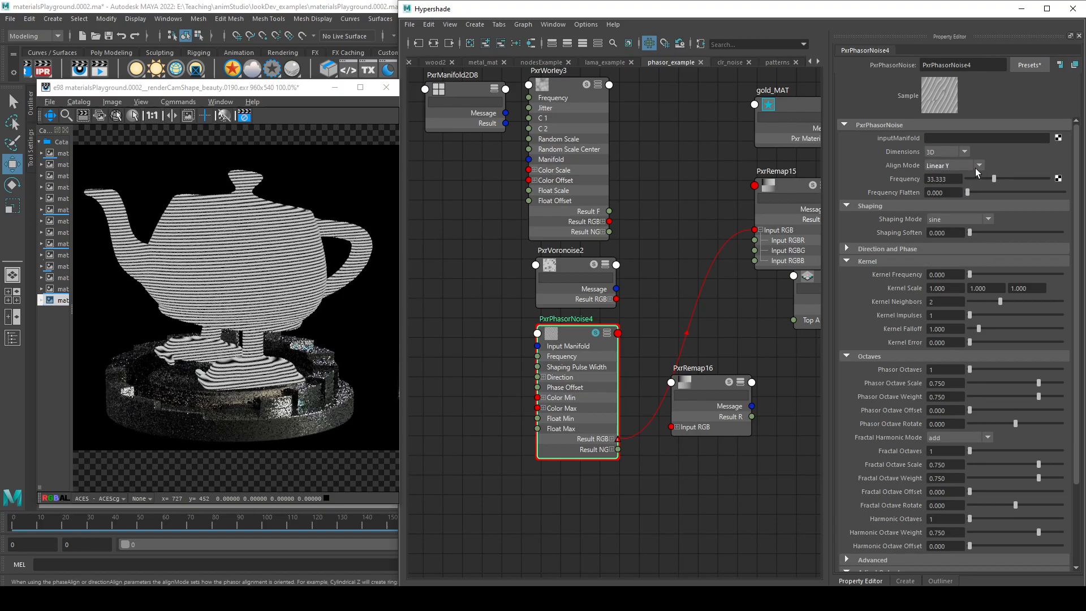
left_click(972, 165)
left_click(956, 222)
left_click(965, 164)
left_click(1007, 211)
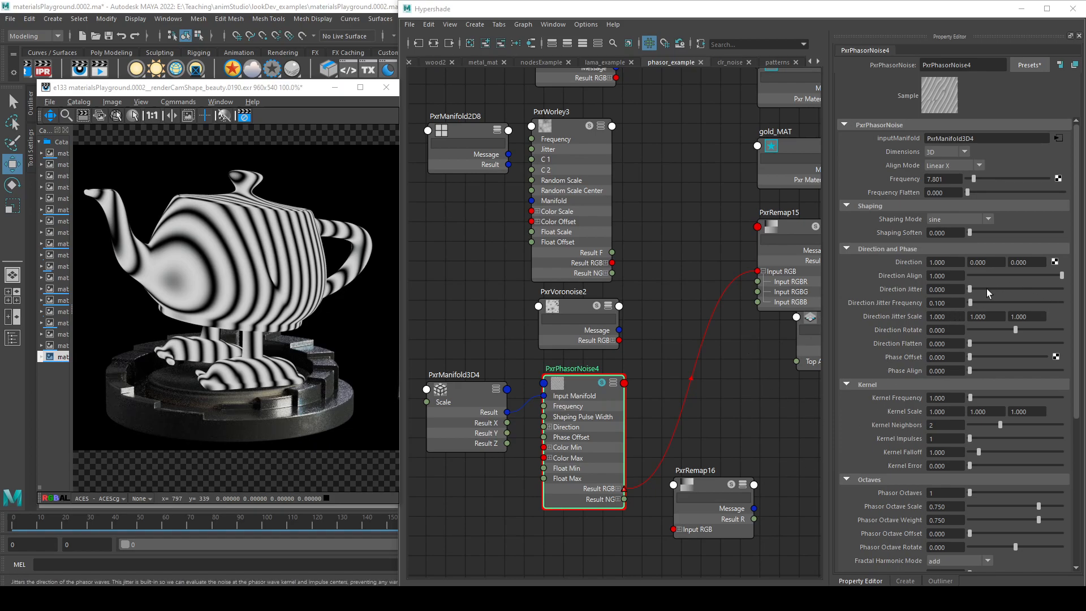
- Try Linear Y, Linear Z and Cylindrical Y as the Align Mode of PxrPhasorNoise4
left_click(968, 165)
left_click(958, 189)
left_click(959, 167)
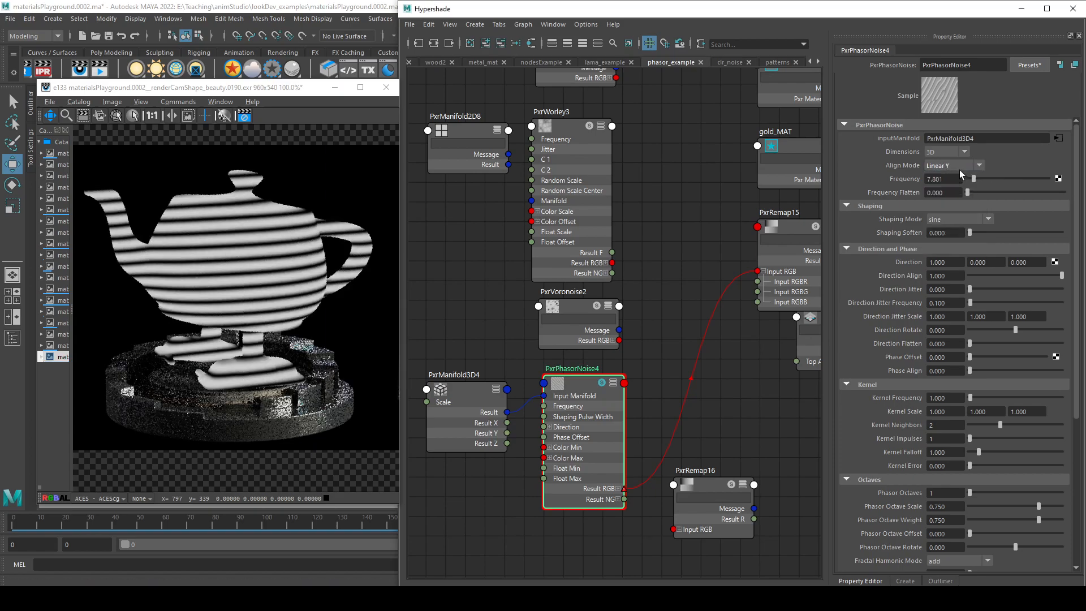
left_click(949, 203)
left_click(965, 165)
left_click(952, 222)
- Try Spherical, Linear X and Linear Y as the Align Mode of PxrPhasorNoise4
left_click(955, 166)
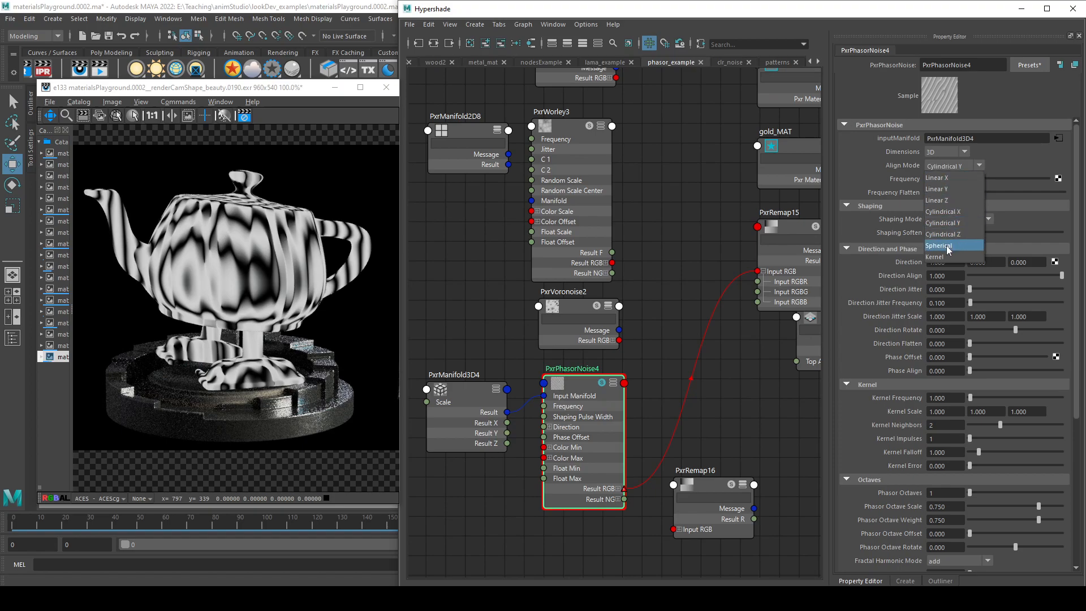
left_click(946, 245)
left_click(943, 167)
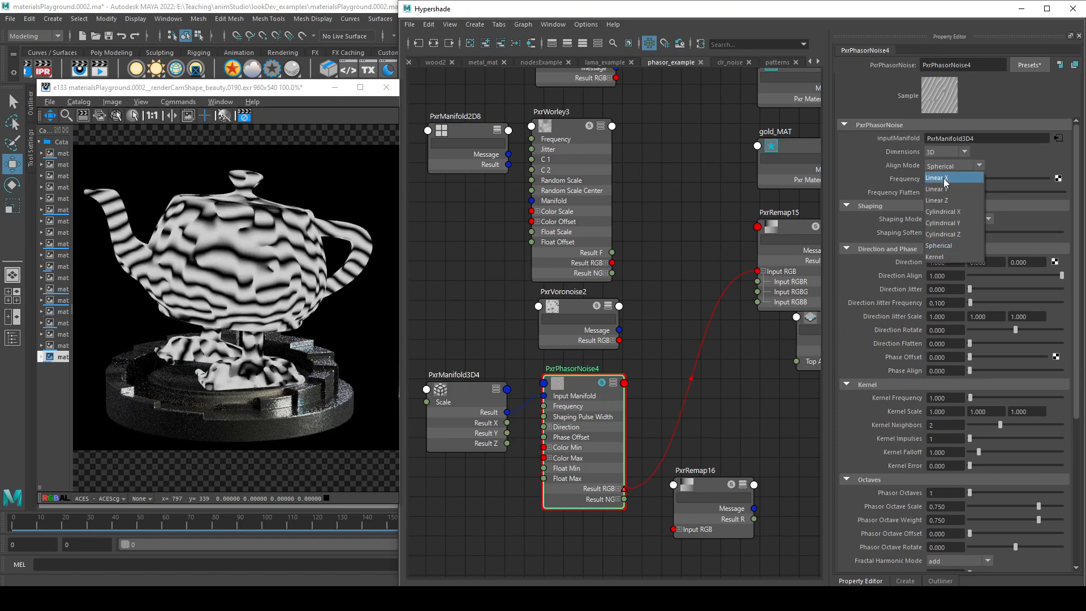
left_click(944, 179)
left_click(964, 166)
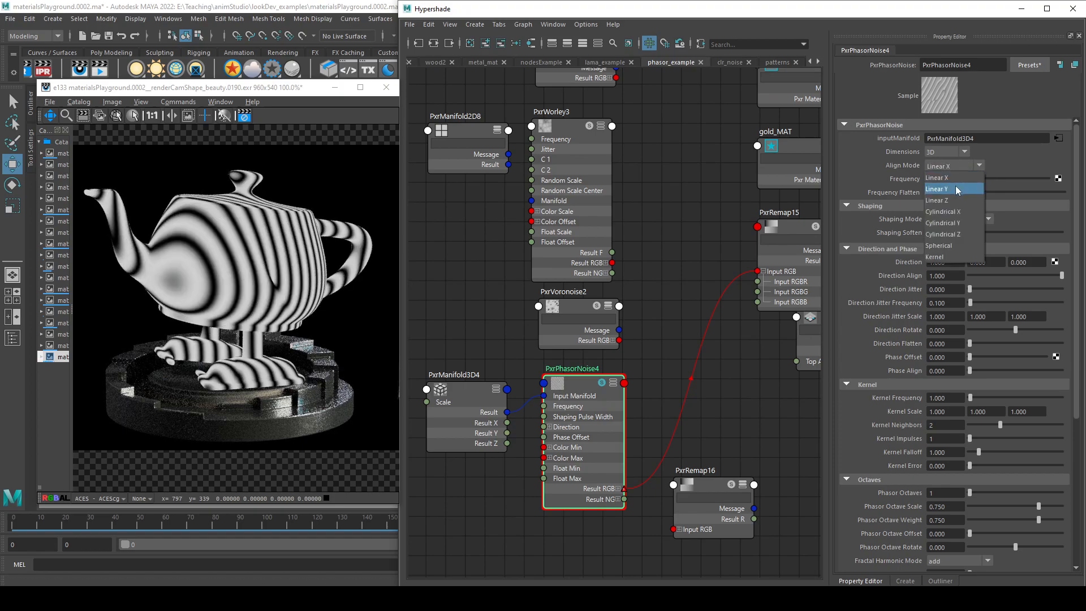
left_click(956, 188)
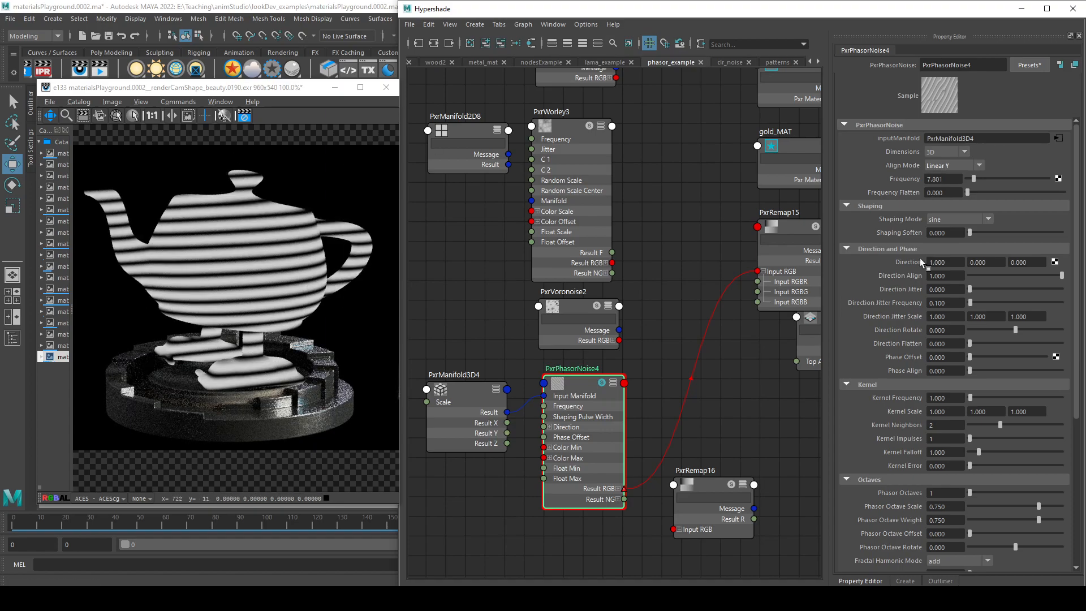
- Try Linear Z as the Align Mode of PxrPhasorNoise4, varying Direction Align and returning it to 1.000
left_click(968, 164)
left_click(953, 199)
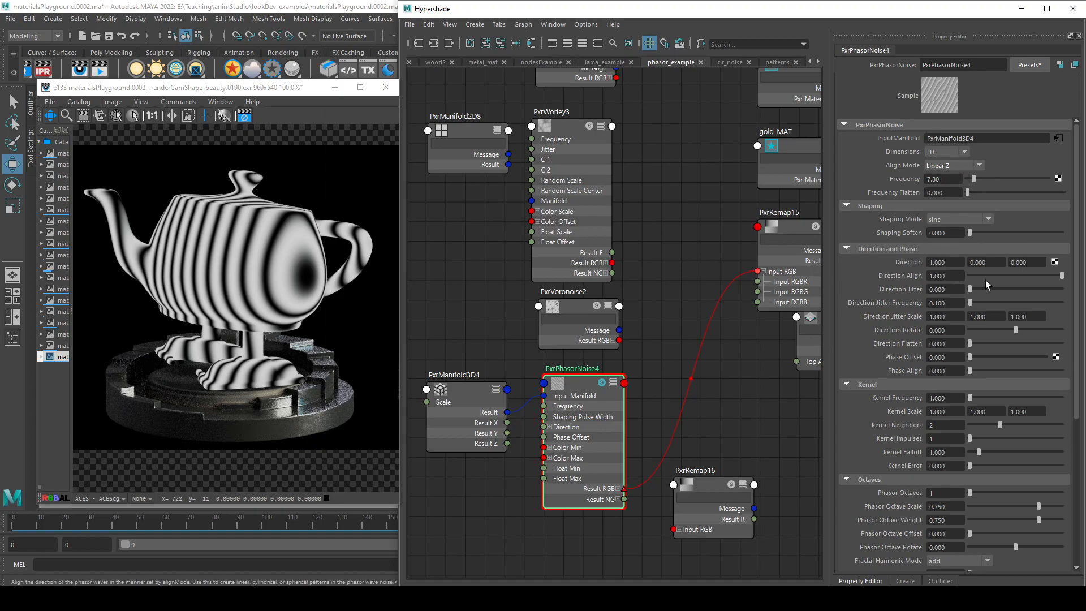
left_click_drag(1001, 275, 1083, 278)
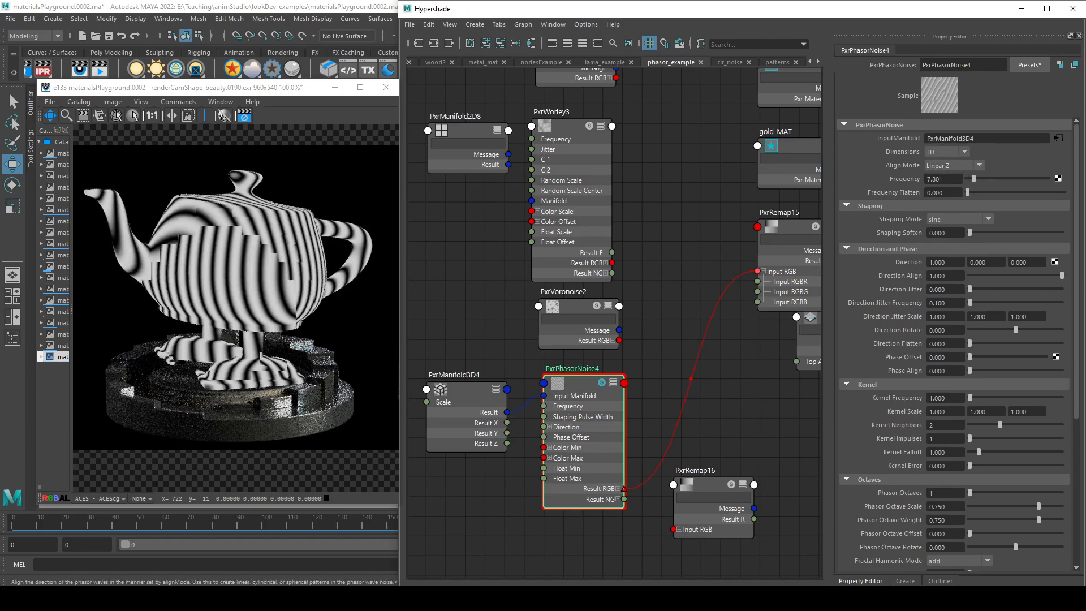
left_click_drag(982, 288, 1063, 277)
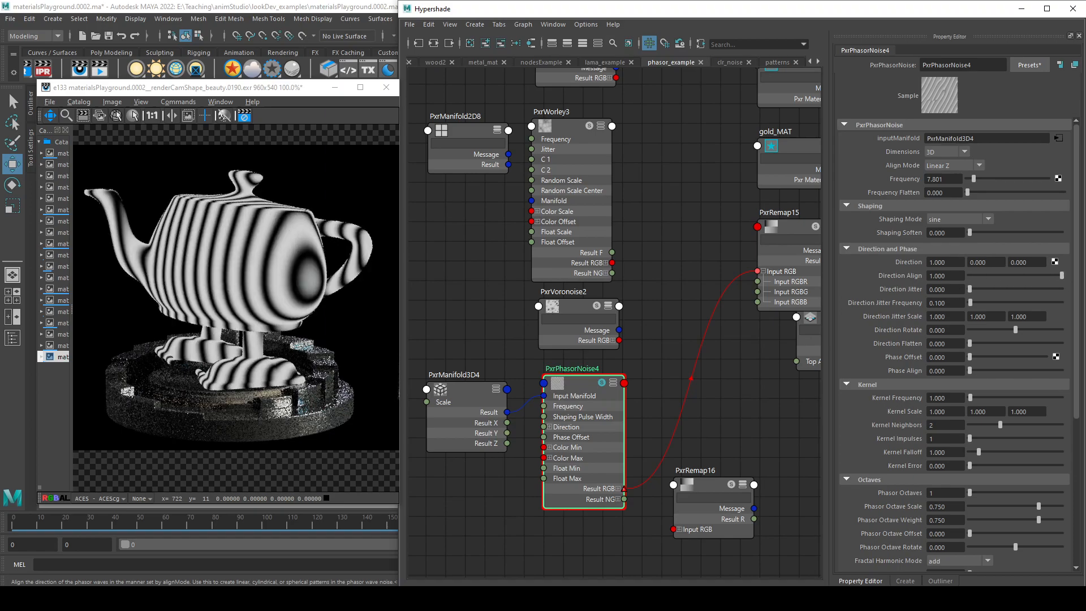
- Set the Align Mode of PxrPhasorNoise4 to Linear Y and its Frequency to 12.766, leaving Direction Jitter at 0.000
left_click(962, 166)
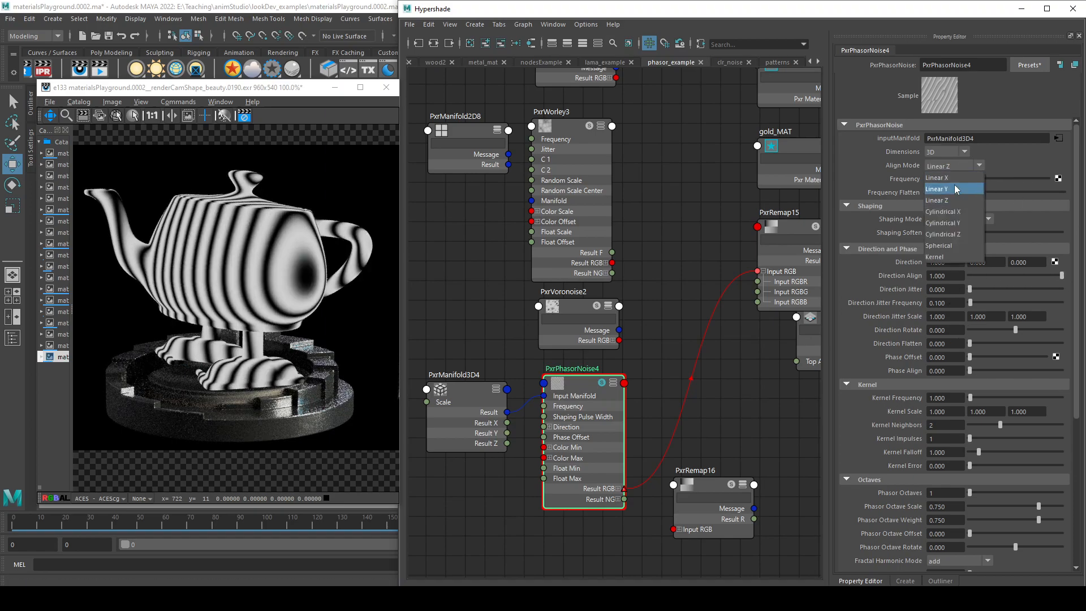
left_click(955, 189)
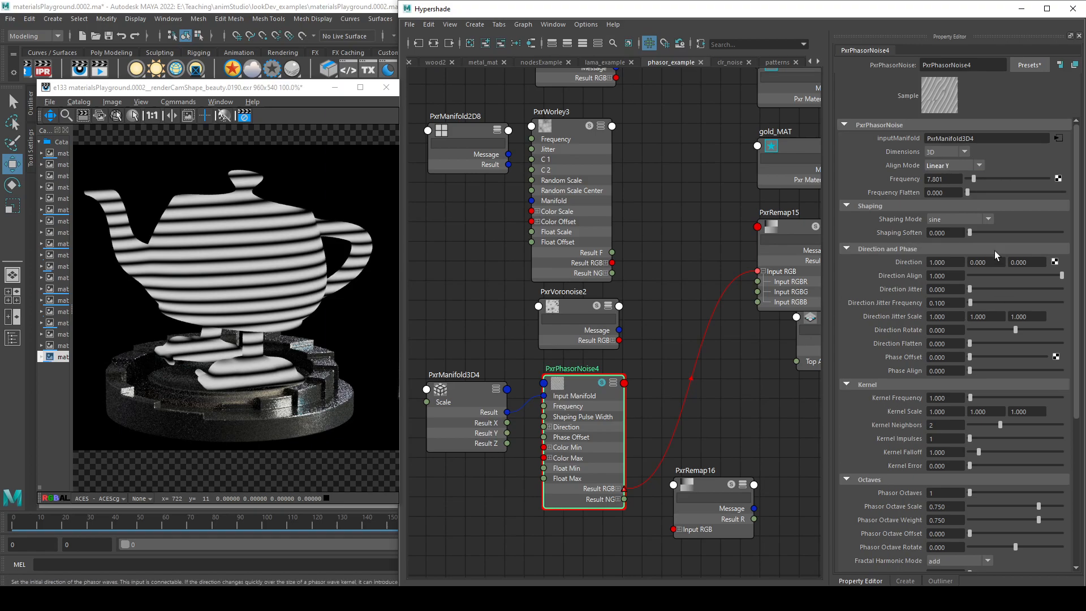
left_click_drag(974, 179, 977, 180)
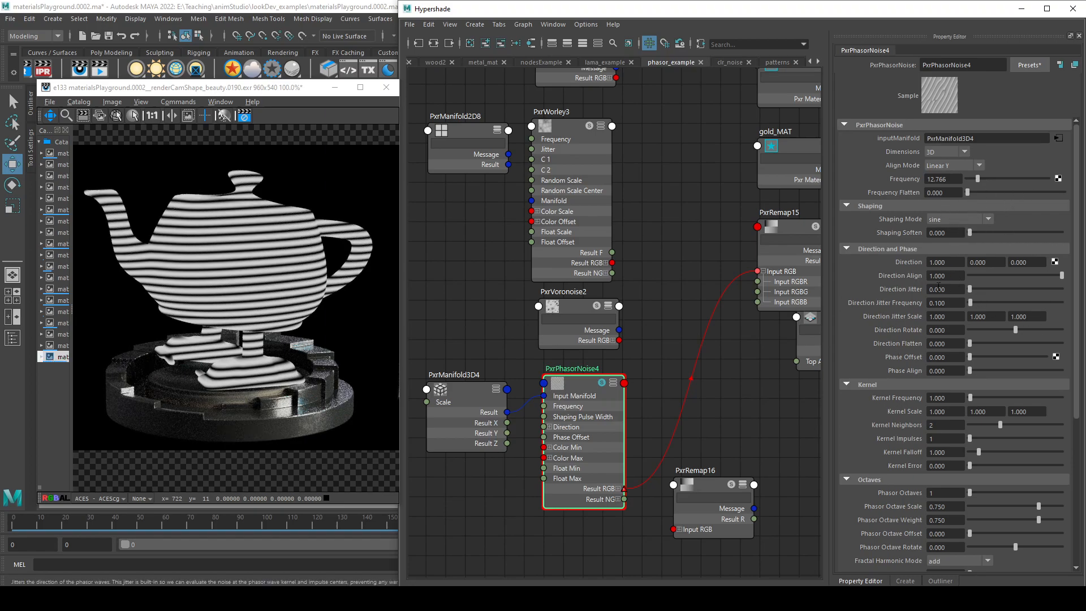
mouse_move(971, 292)
left_mouse_down()
mouse_move(1062, 291)
mouse_move(954, 295)
left_mouse_up()
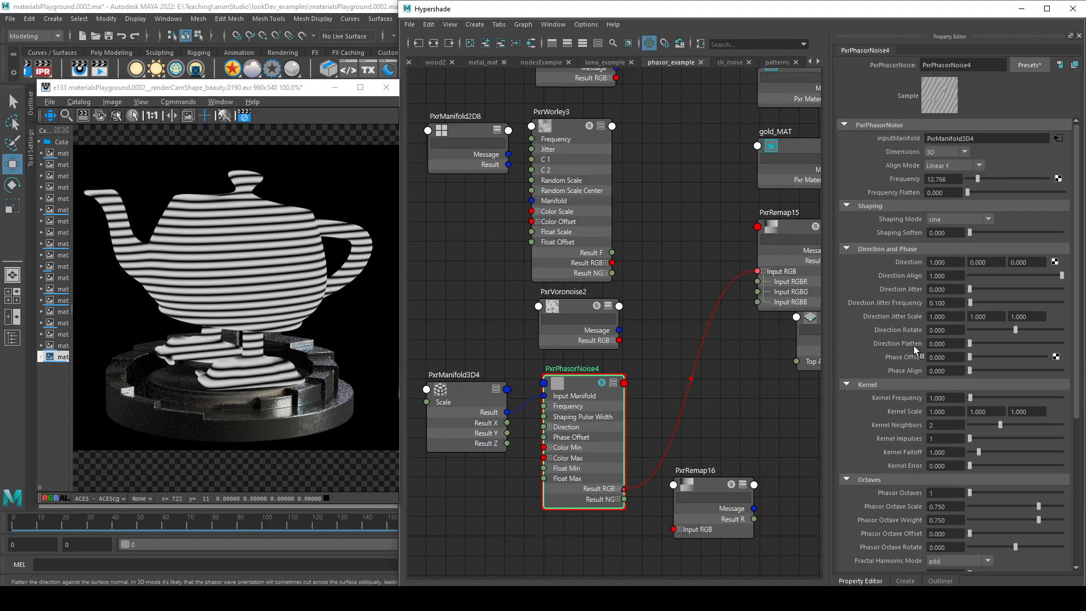
- Look through the Kernel, Octaves and Adjust Output settings of PxrPhasorNoise4, and collapse Direction and Phase
scroll(922, 345, "down", 2)
scroll(897, 351, "down", 1)
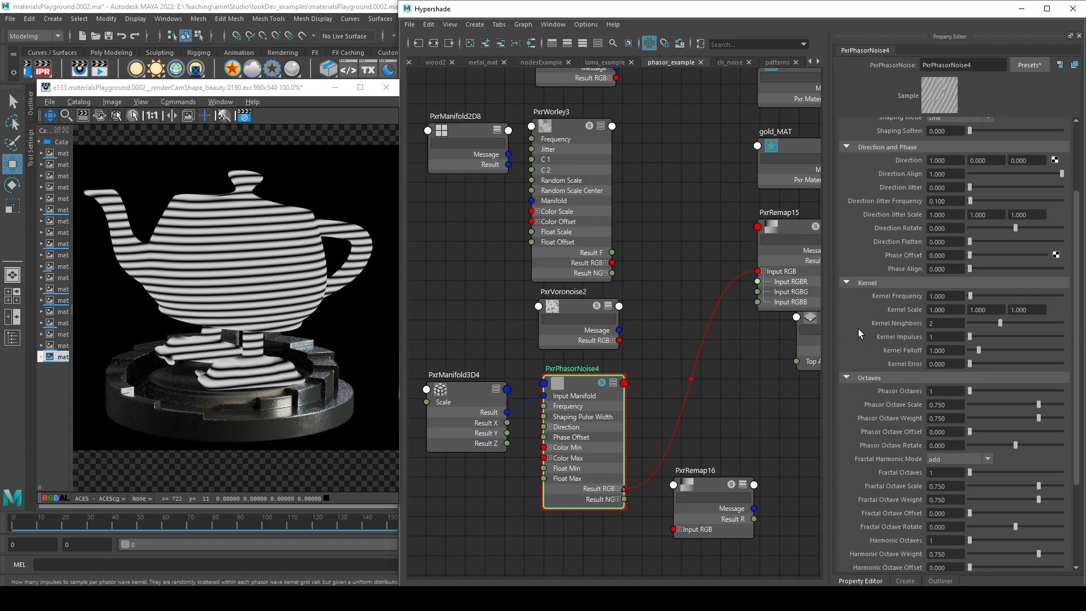
scroll(884, 318, "down", 3)
left_click(847, 459)
left_click(847, 458)
scroll(848, 456, "up", 2)
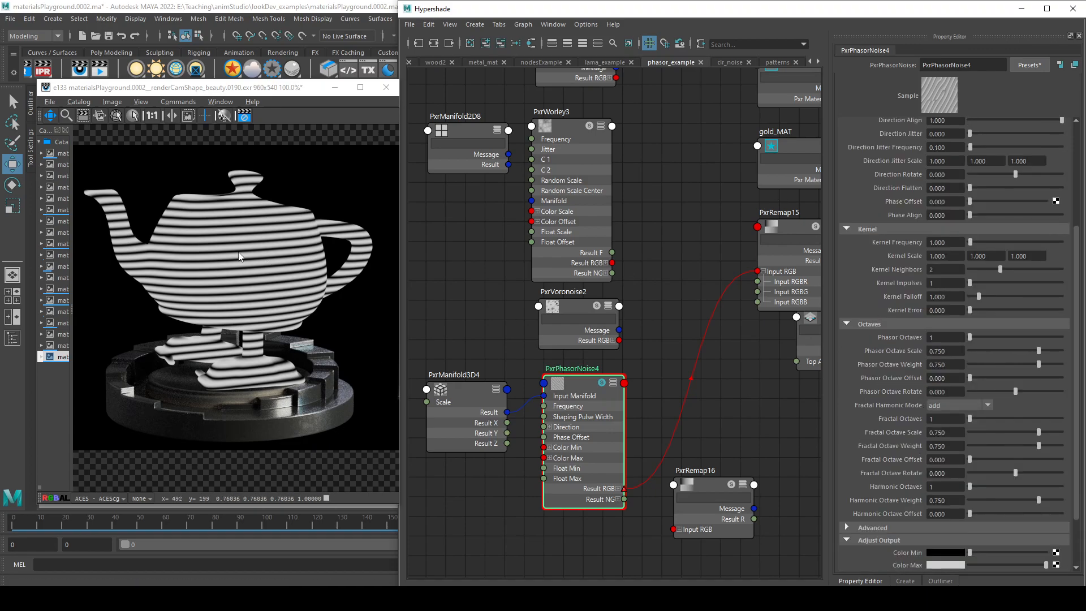
scroll(898, 314, "up", 2)
scroll(897, 313, "up", 2)
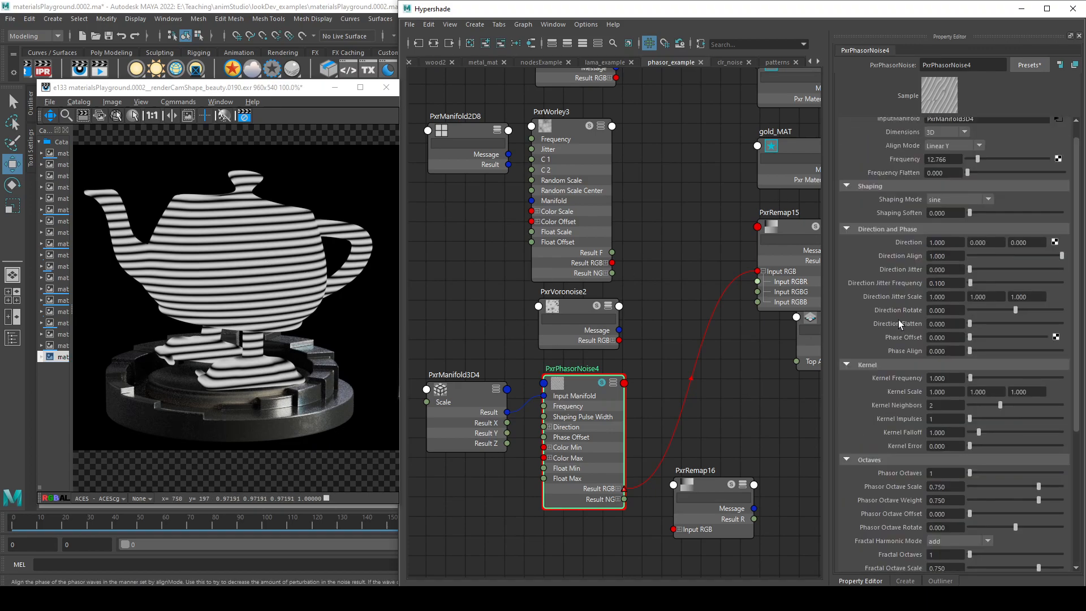
left_click(846, 229)
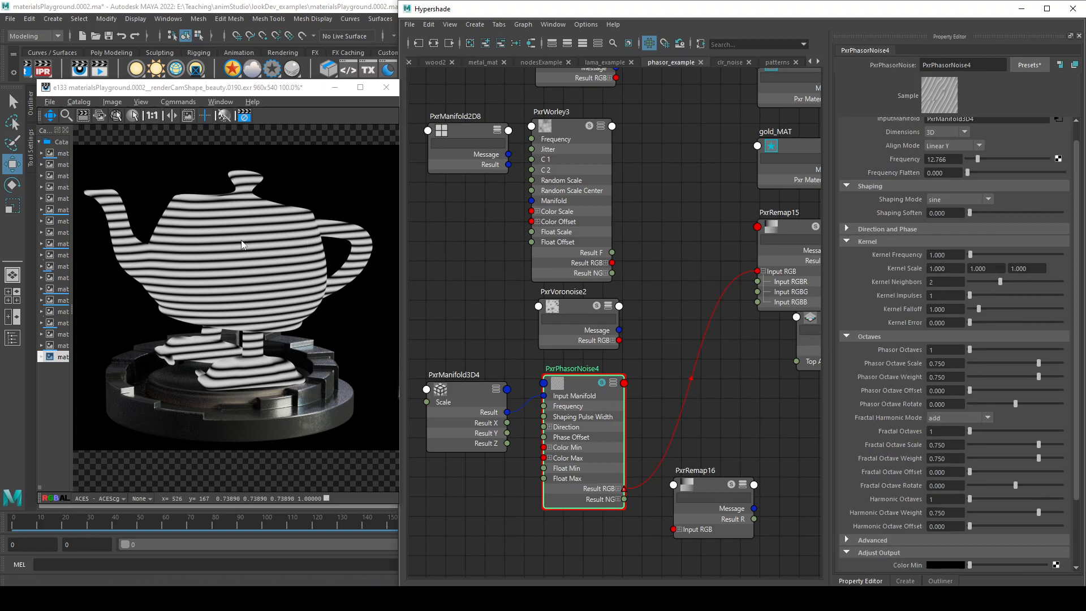
- Try sawtooth, pulse and gaborSine as the Shaping Mode of PxrPhasorNoise4
left_click(950, 199)
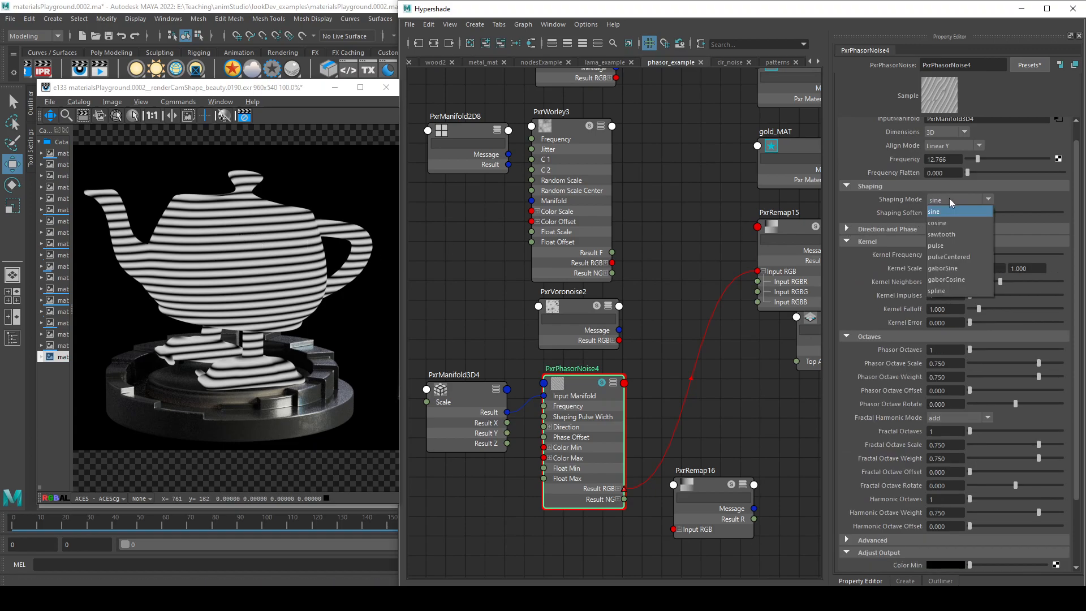
left_click(950, 234)
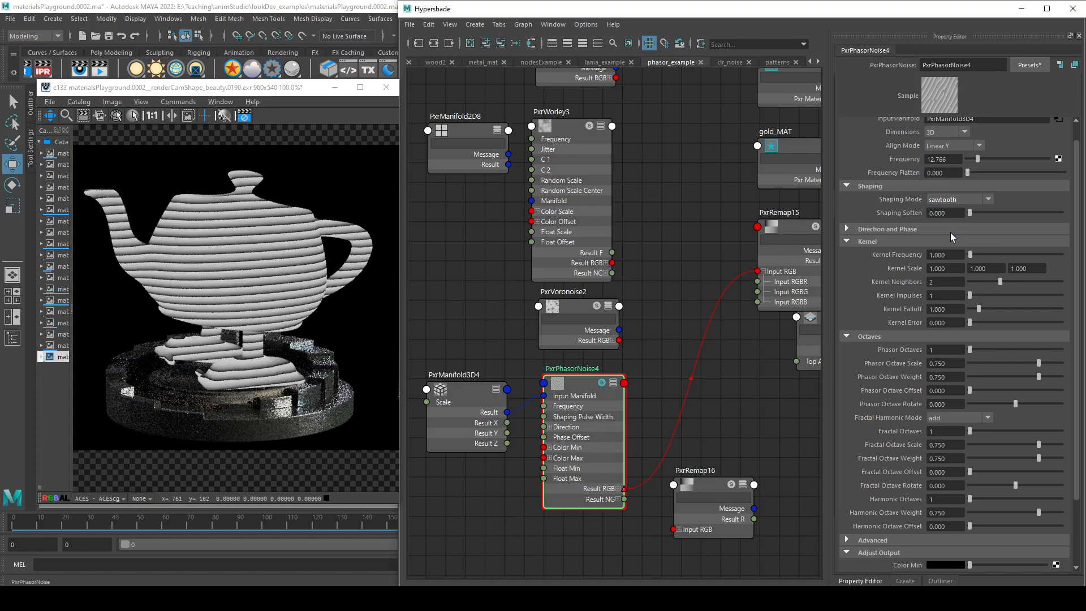
left_click(956, 201)
left_click(943, 246)
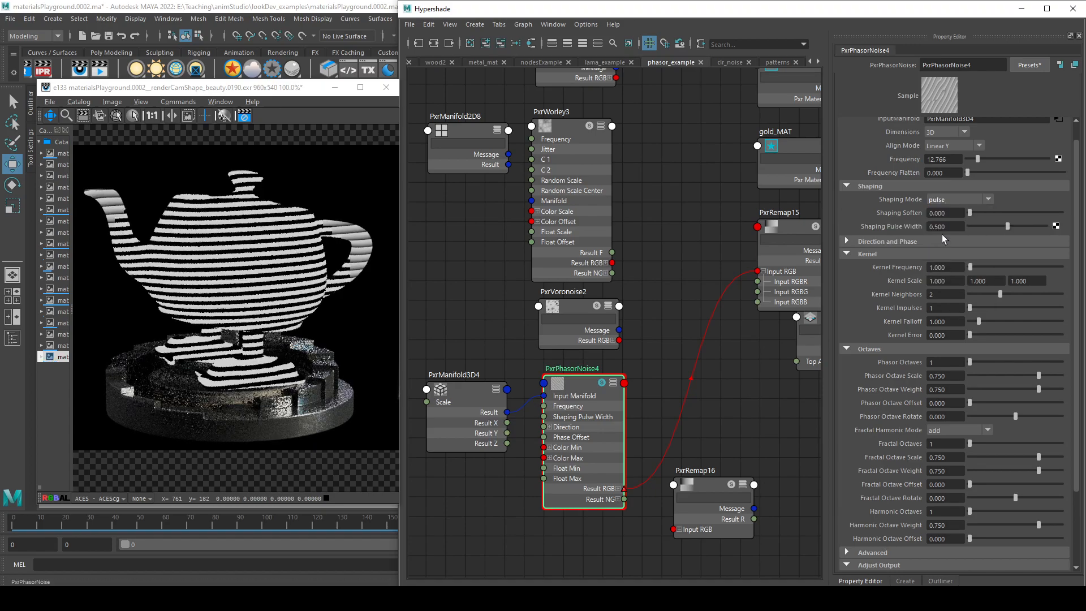
left_click(962, 201)
left_click(955, 268)
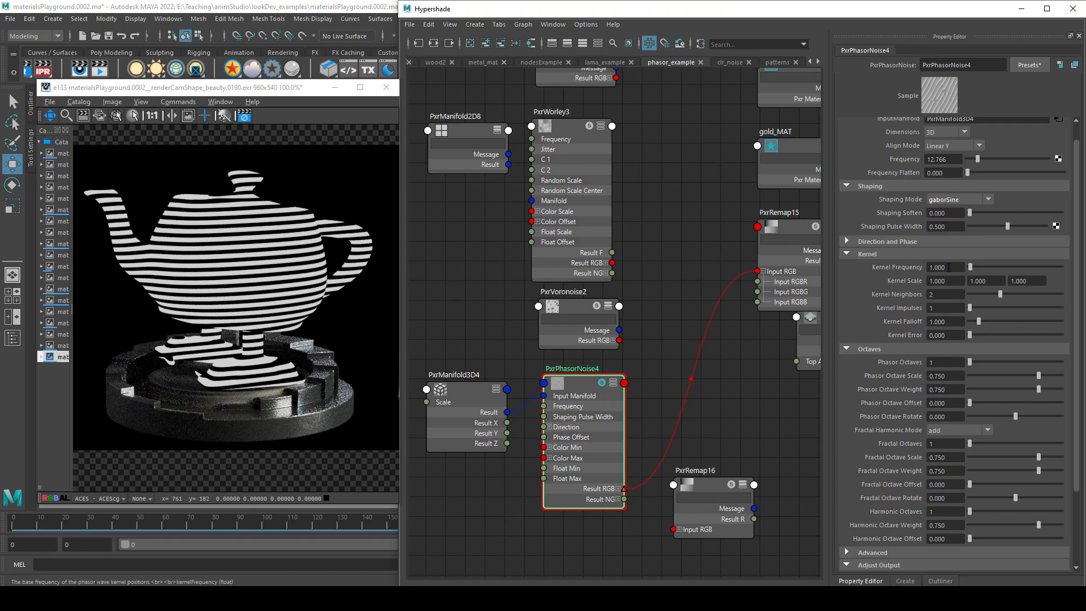
- Try the spline Shaping Mode with an adjusted Shaping Spline point, and return the mode to sine
left_click(960, 201)
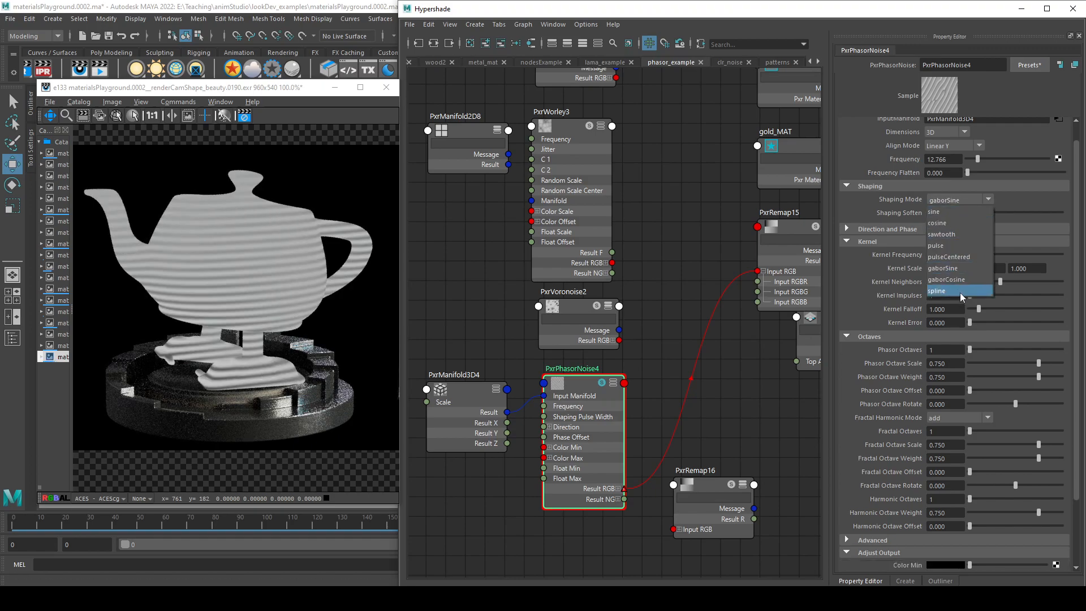
left_click(959, 291)
mouse_move(1019, 249)
left_mouse_down()
mouse_move(1022, 260)
mouse_move(1016, 239)
mouse_move(989, 246)
mouse_move(1027, 259)
left_mouse_up()
left_click(975, 201)
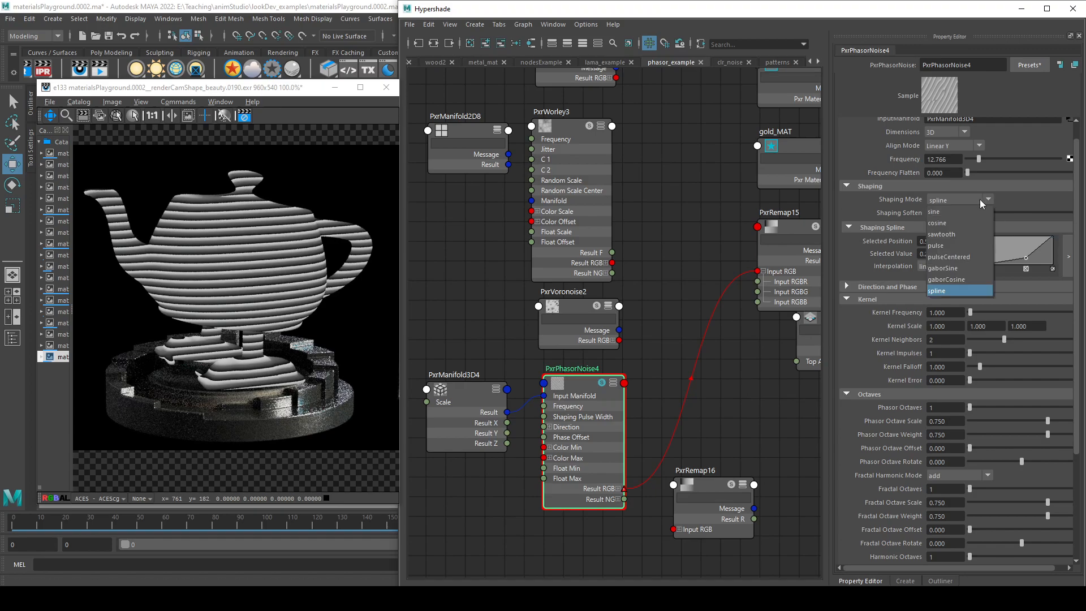
left_click(962, 225)
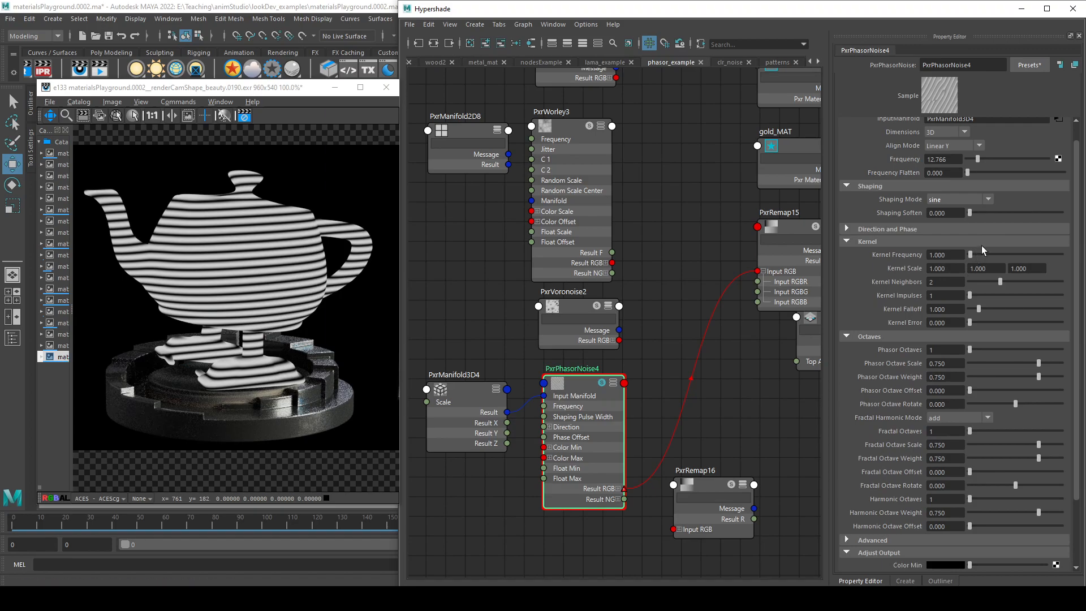
- Set Kernel Frequency to 8.696, Kernel Neighbors to 3 and Kernel Impulses to 5 on PxrPhasorNoise4
left_click_drag(972, 254, 978, 255)
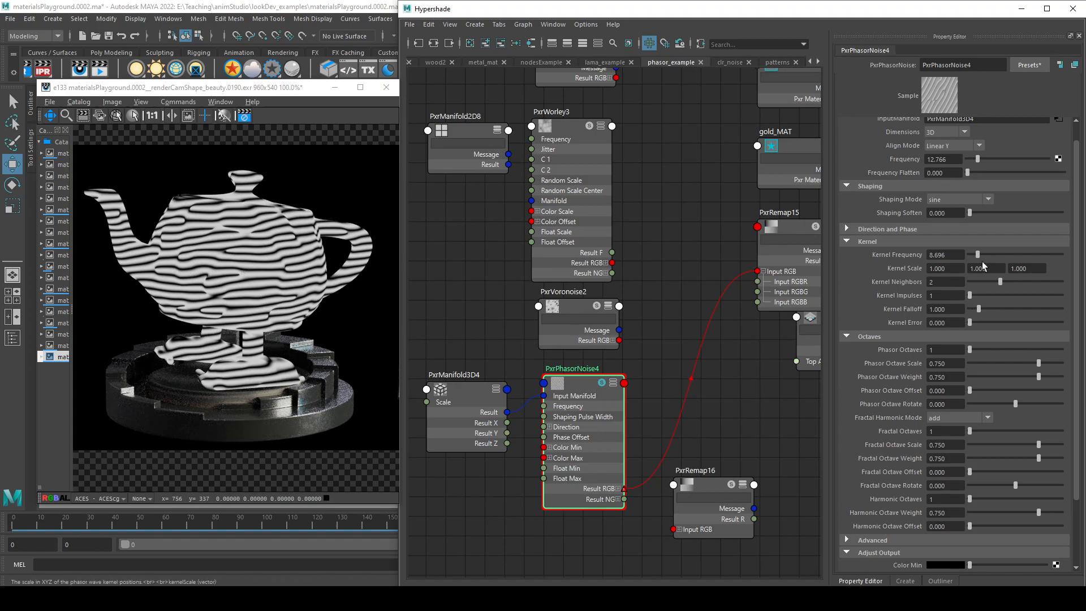
left_click_drag(1000, 281, 1064, 282)
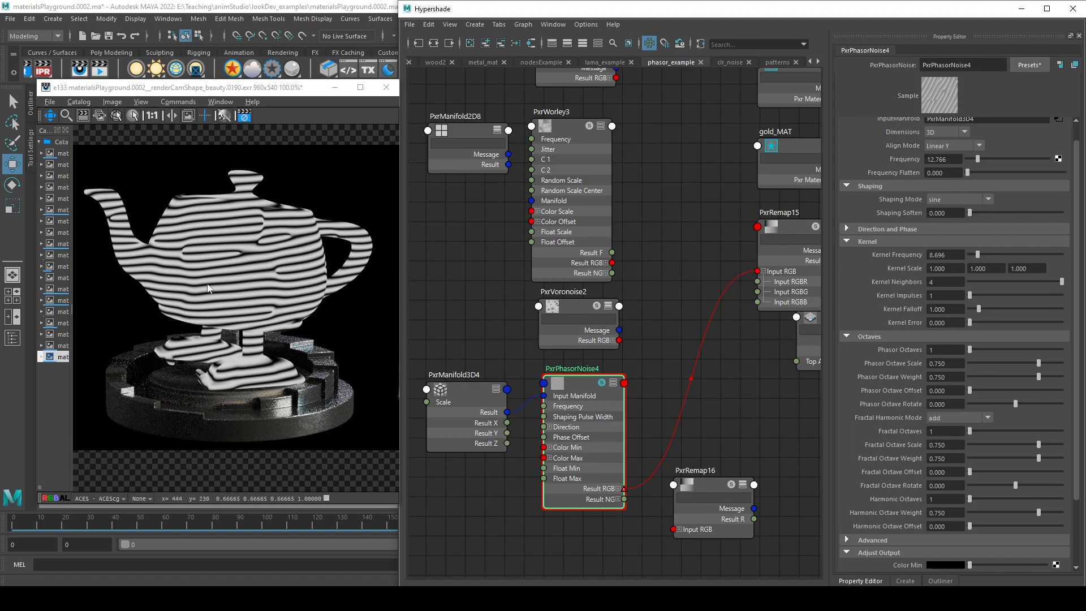
left_click_drag(1048, 282, 1030, 282)
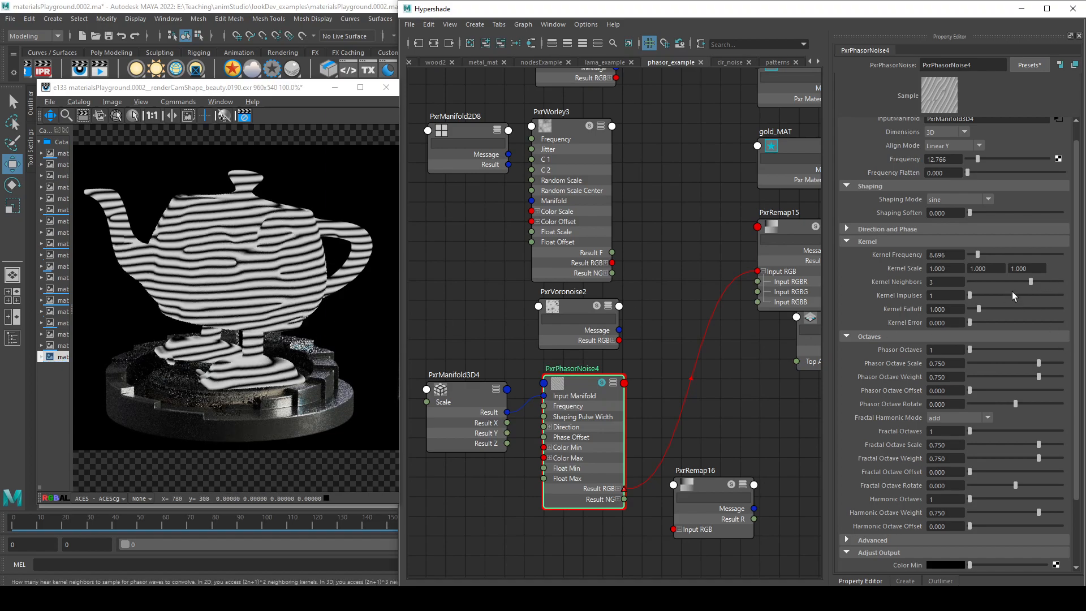
left_click(1031, 295)
left_click(994, 294)
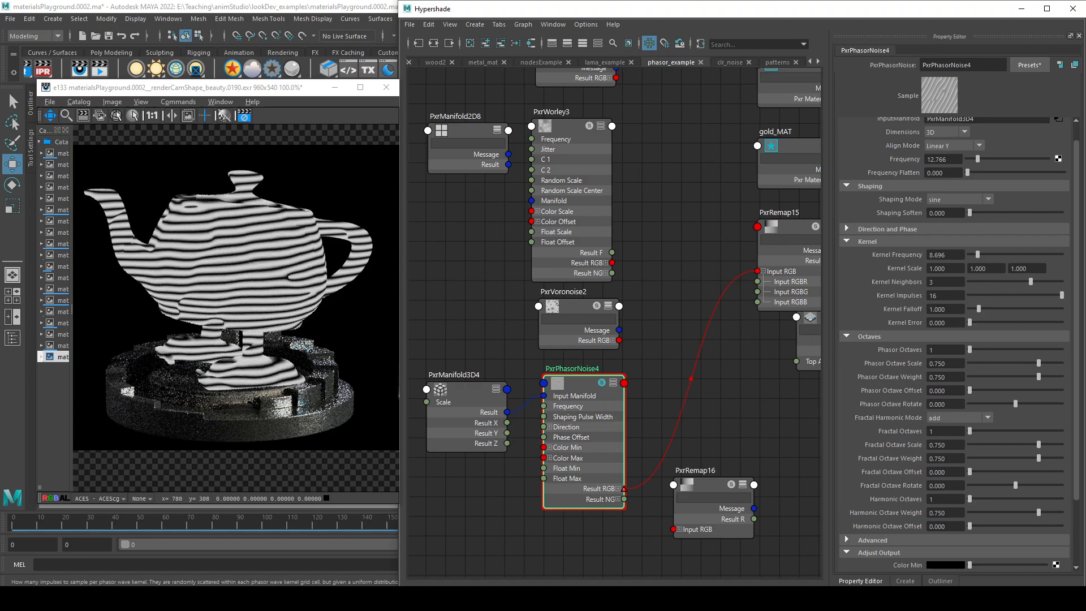
- Set Kernel Falloff to 5.967, Phasor Octaves to 2 and Phasor Octave Scale to 0.752 on PxrPhasorNoise4
left_click(998, 308)
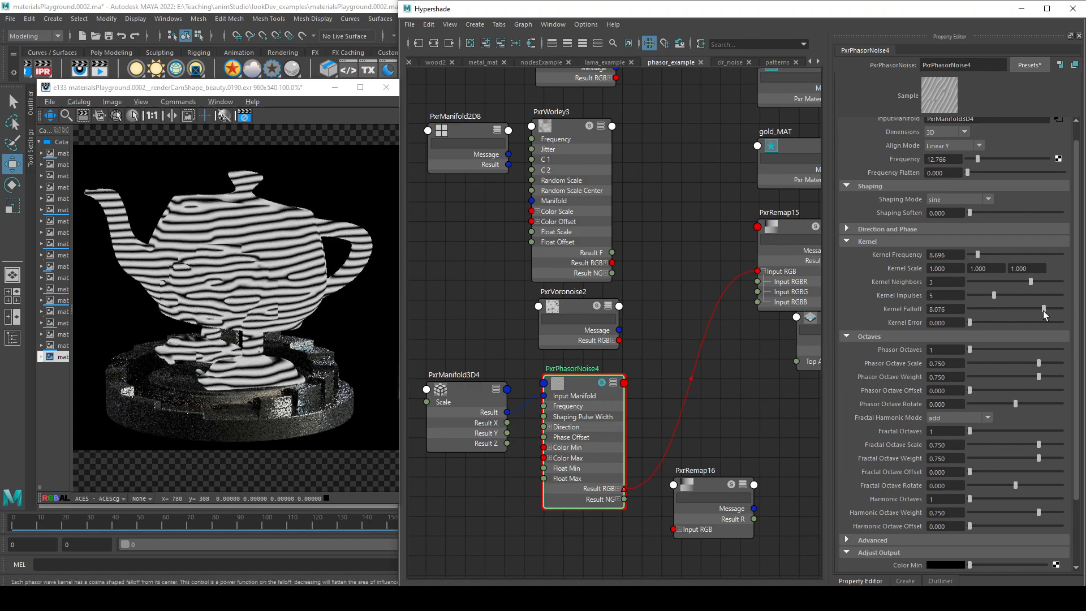
left_click(969, 309)
left_click(1024, 308)
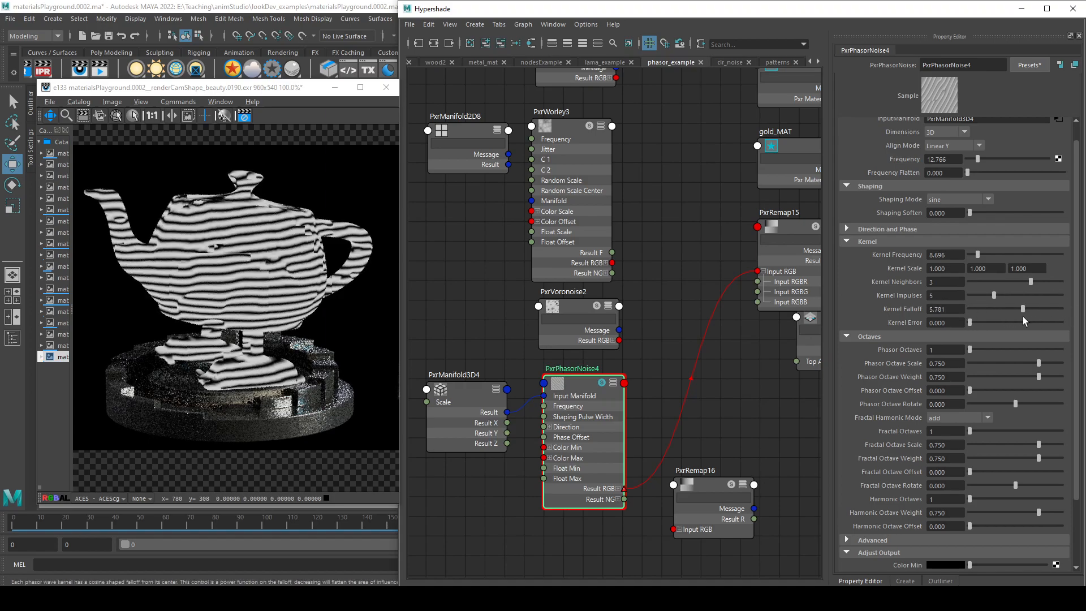
left_click(995, 322)
left_click_drag(995, 322, 1037, 368)
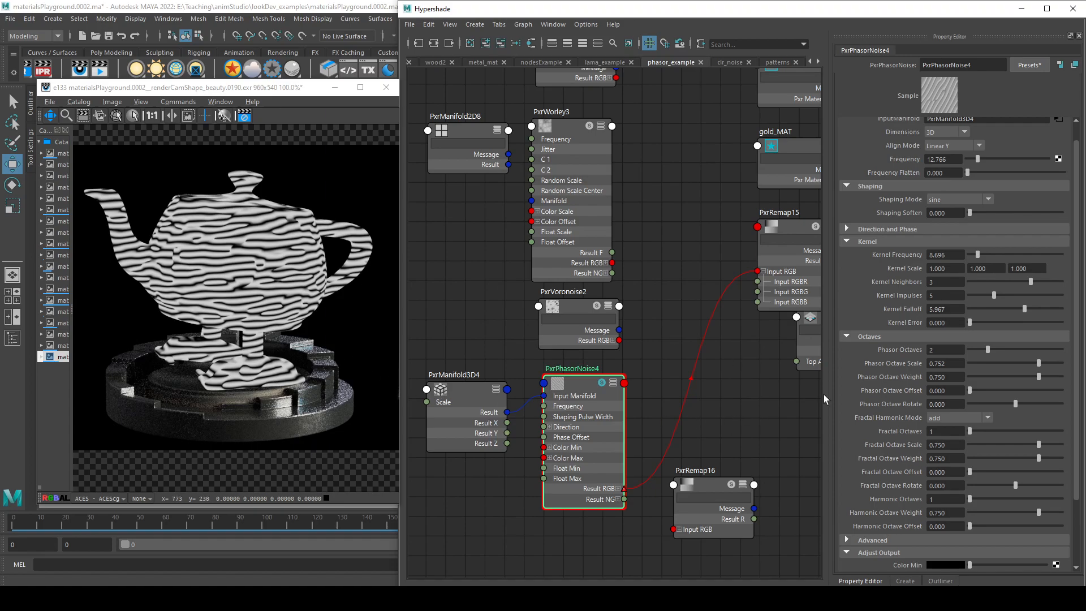
- Connect the Result RGBR output of PxrPhasorNoise4 to the Top A input of the node feeding PxrDispTransform6
middle_click_drag(691, 402, 667, 408)
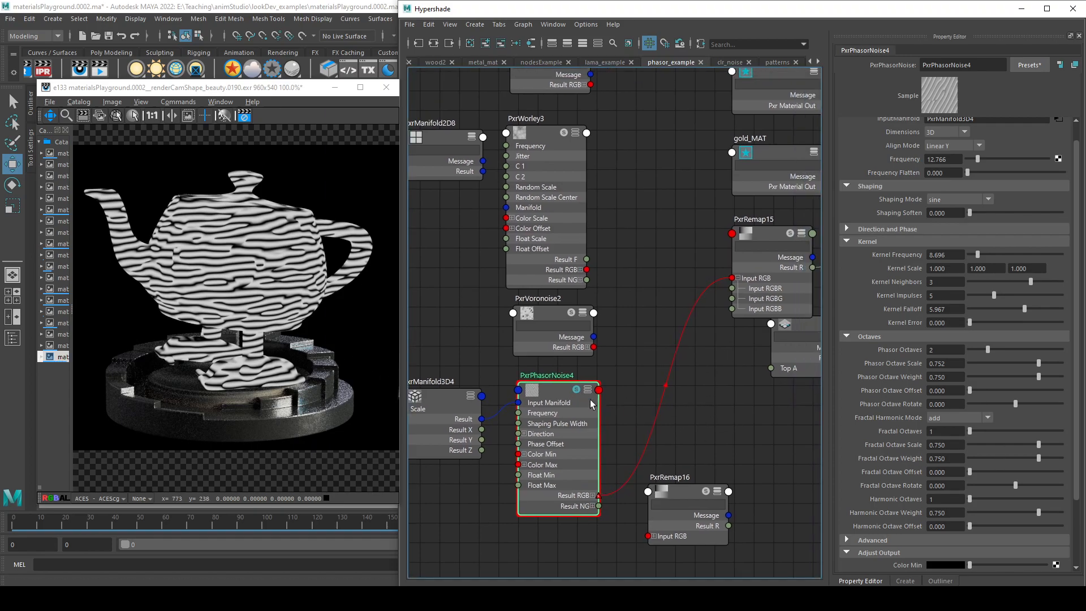
middle_click_drag(798, 443, 641, 440)
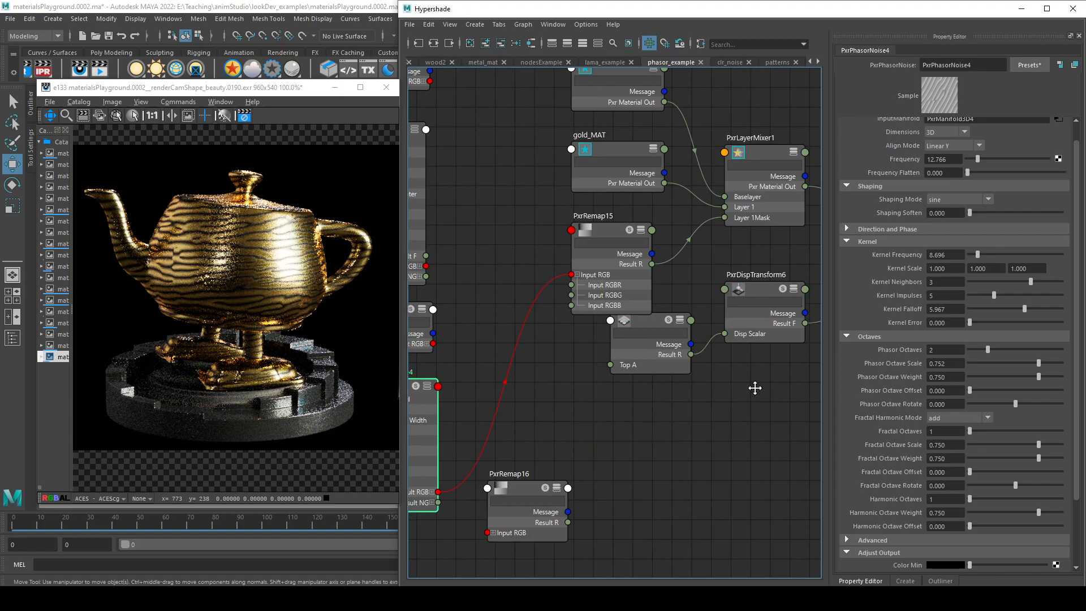
middle_click_drag(756, 385, 686, 403)
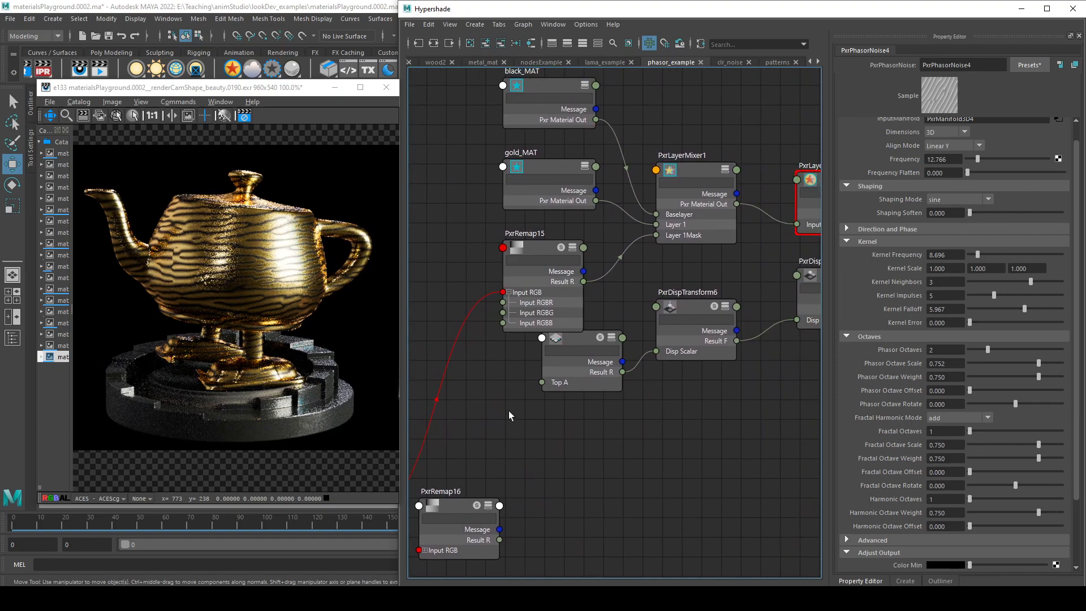
middle_click_drag(511, 409, 592, 426)
left_click(477, 464)
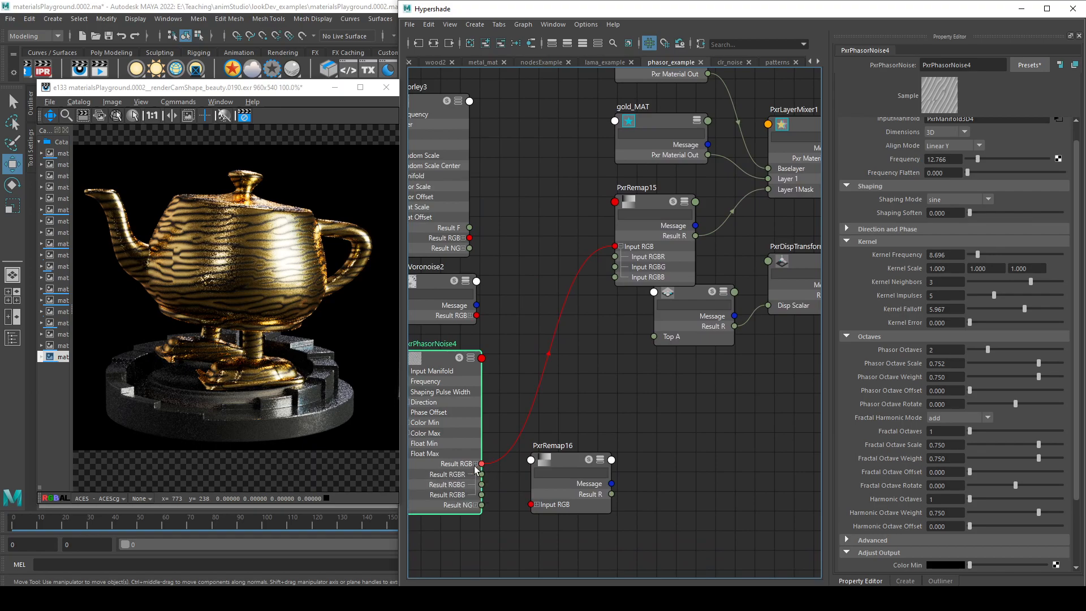
left_click_drag(481, 475, 654, 337)
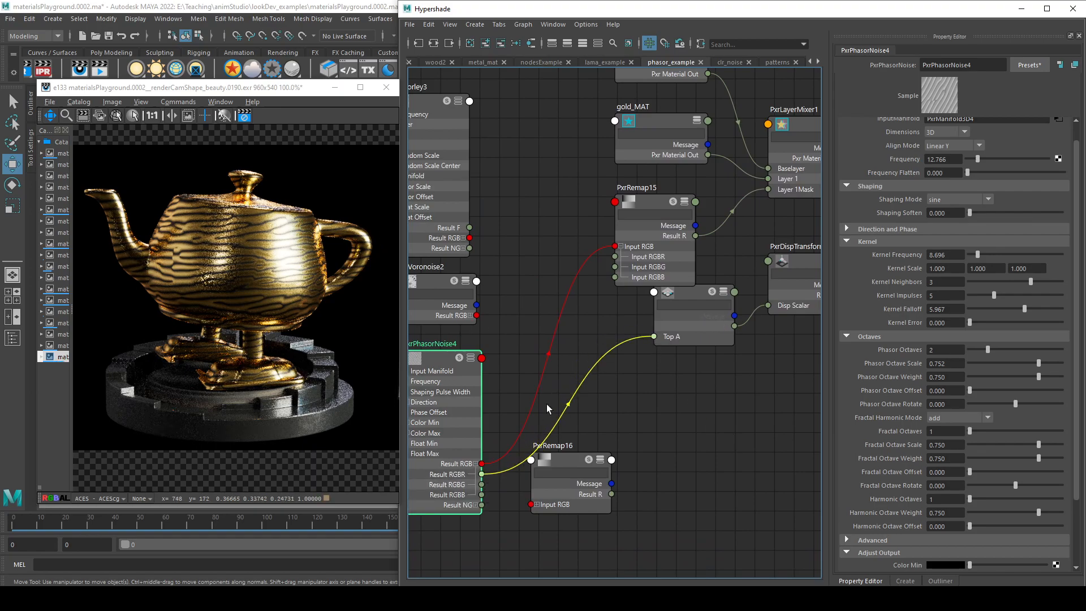
- Switch to the patterns graph and rearrange PxrDirt3, PxrCurvature1, PxrFacingRatio1, PxrBlend6 and PxrBlend10 into two tidy columns
left_click(666, 446)
middle_click_drag(669, 451, 737, 454)
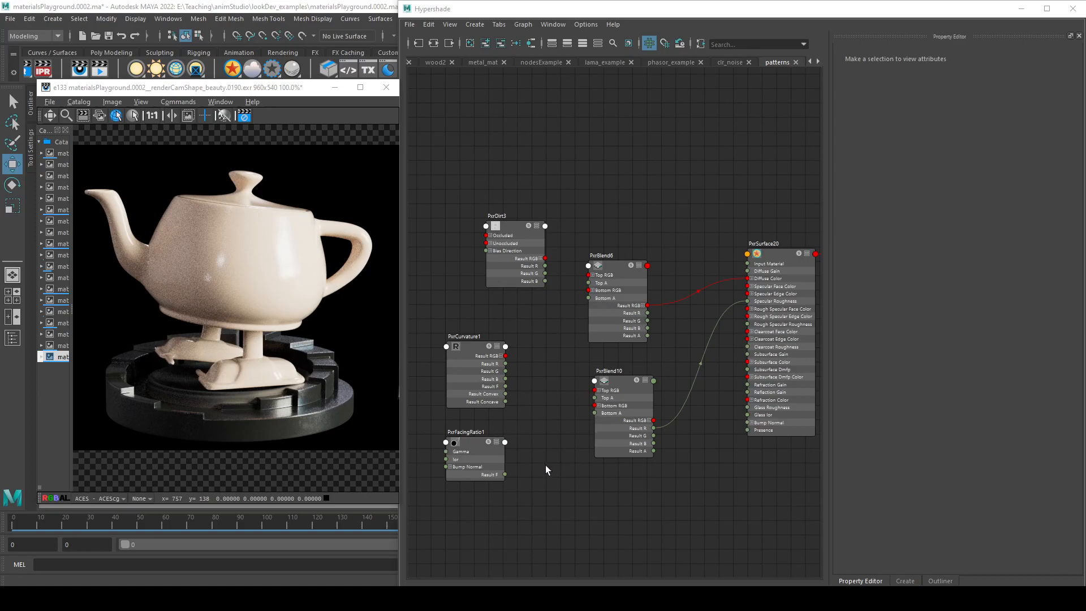
left_click_drag(513, 226, 474, 235)
left_click_drag(466, 343, 469, 326)
left_click_drag(470, 442, 473, 419)
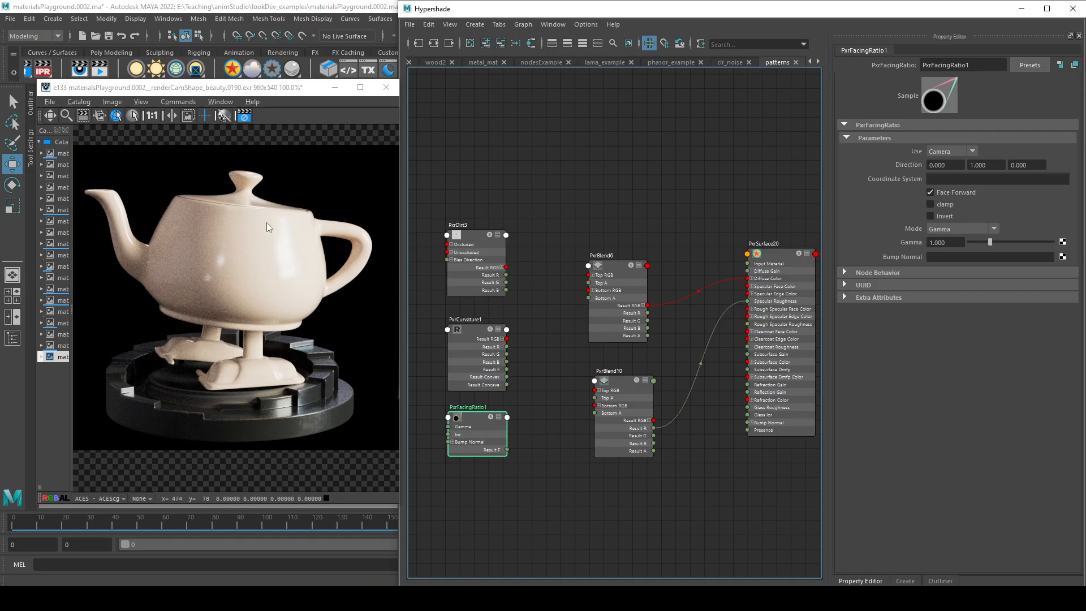
left_click_drag(607, 270, 619, 250)
left_click_drag(623, 390, 631, 358)
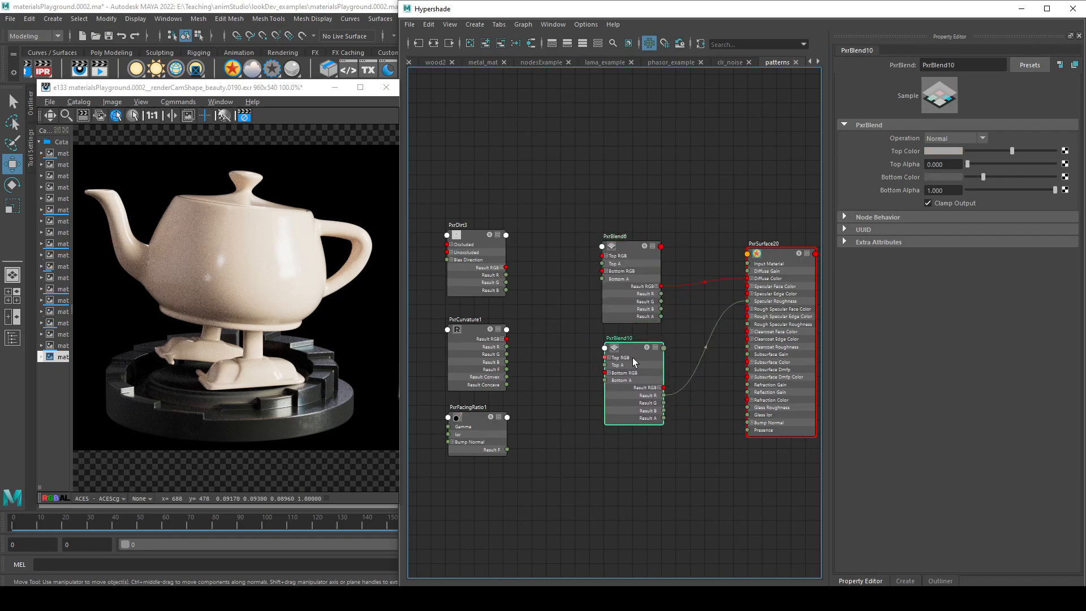
- Change PxrBlend6's Top Color to a darker, more saturated tan and lower its Top Alpha to 0
left_click(633, 270)
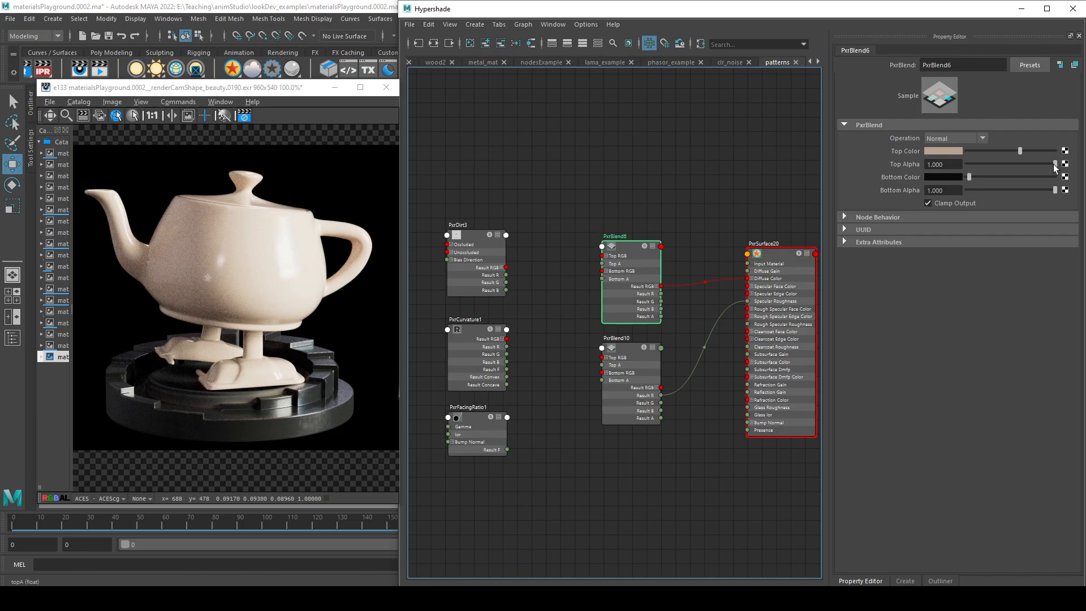
left_click(955, 151)
mouse_move(955, 192)
left_mouse_down()
mouse_move(975, 193)
mouse_move(945, 205)
left_mouse_up()
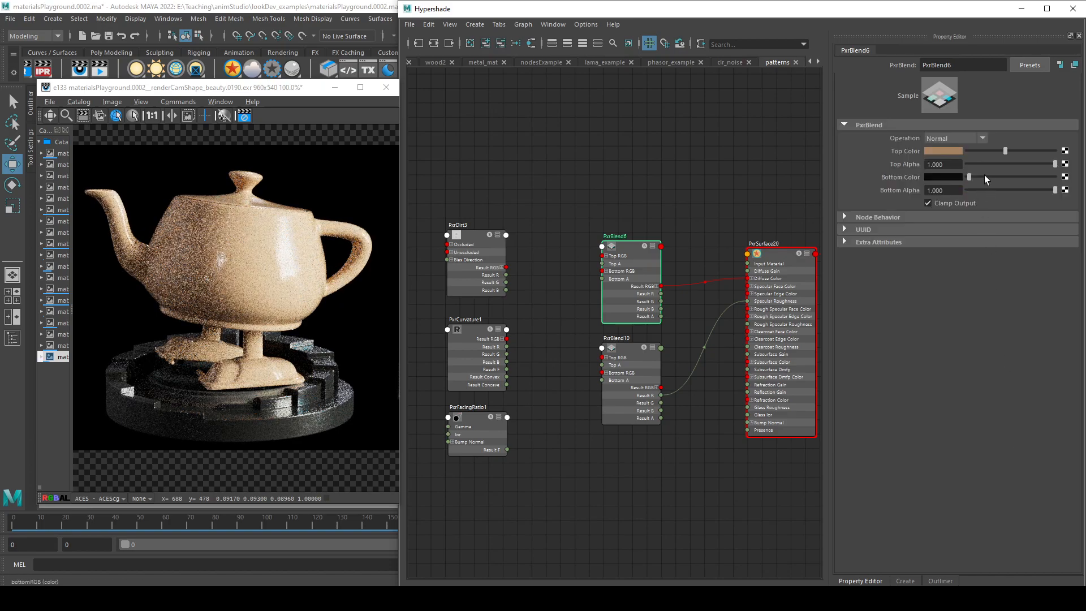
left_click_drag(1037, 166, 878, 156)
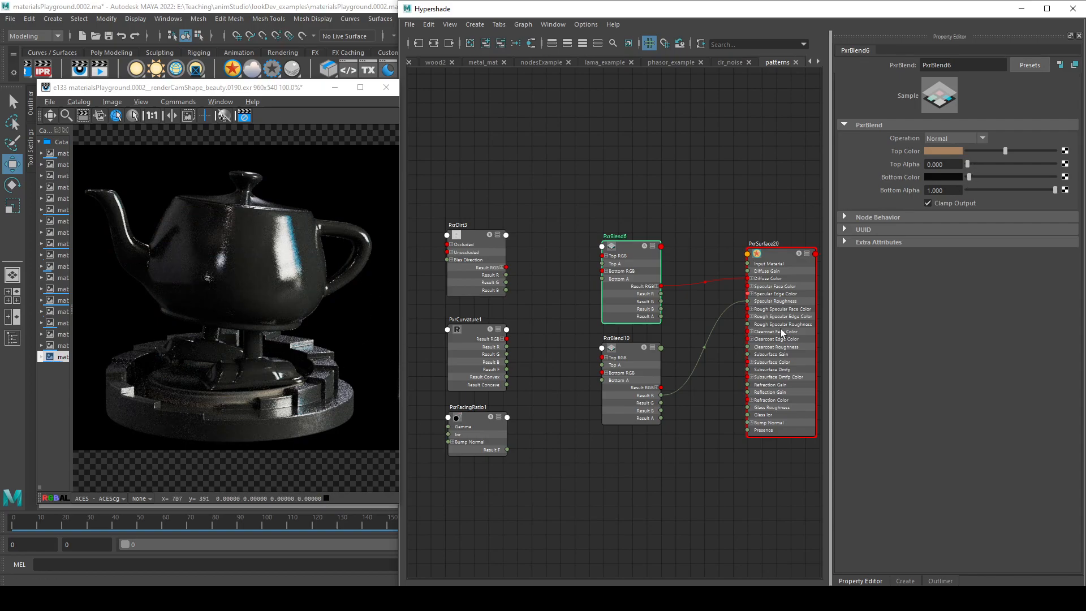
- Try a Top Alpha of 1 on PxrBlend10 and return it to 0
left_click(630, 377)
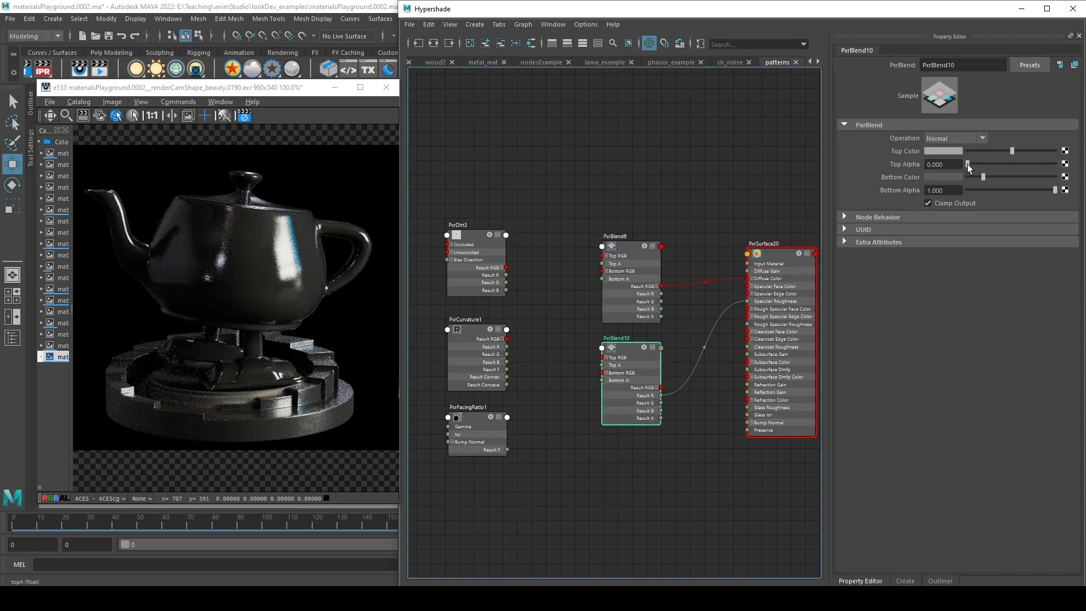
left_click_drag(969, 164, 1055, 164)
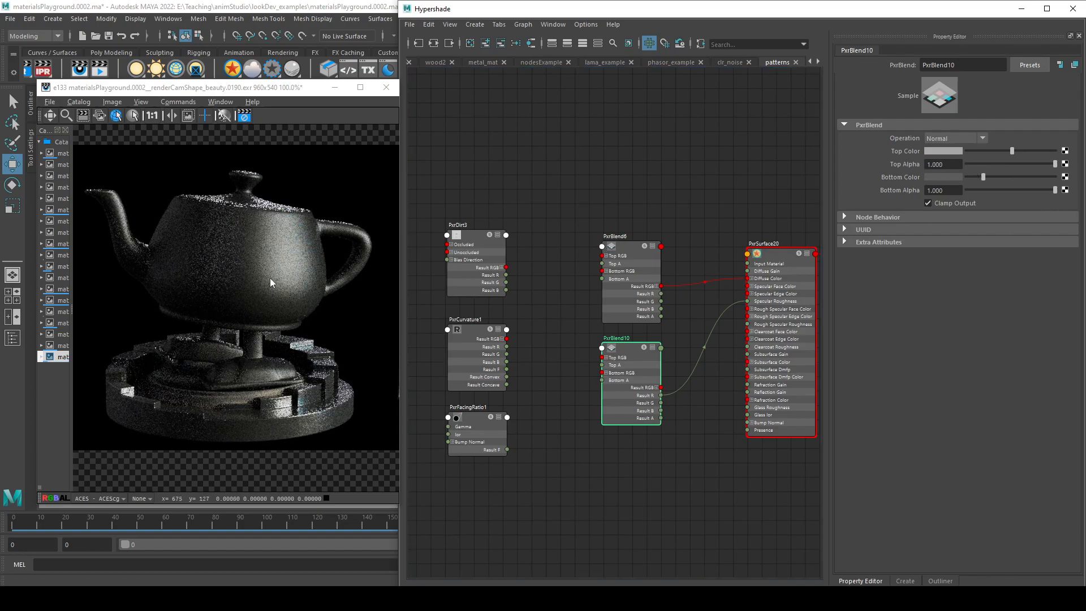
left_click_drag(1056, 164, 968, 164)
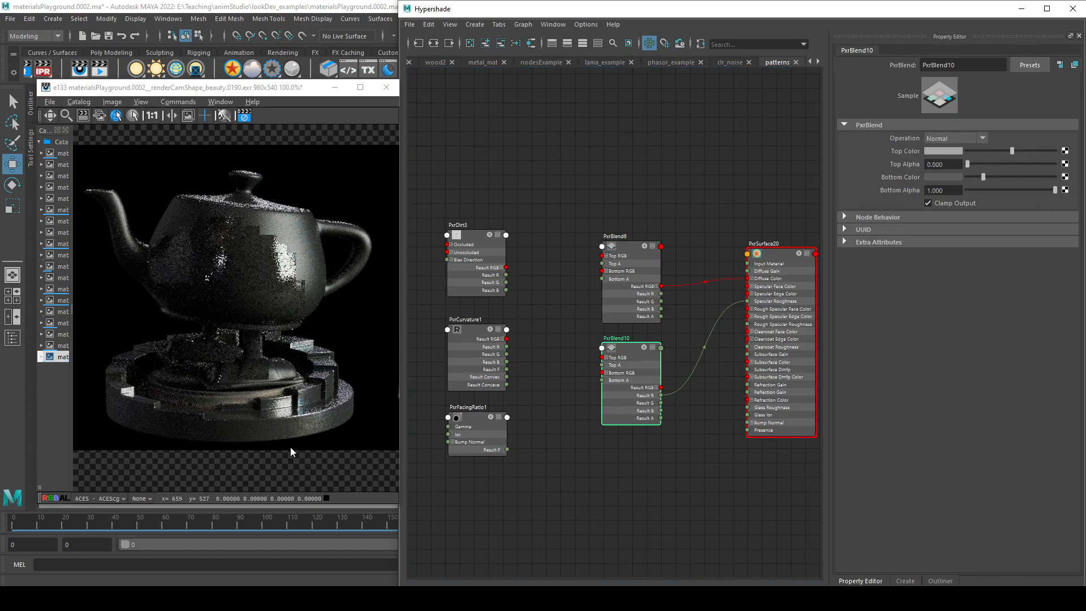
- Connect the Result R output of PxrDirt3 to the Top A inputs of PxrBlend6 and PxrBlend10
left_click(477, 243)
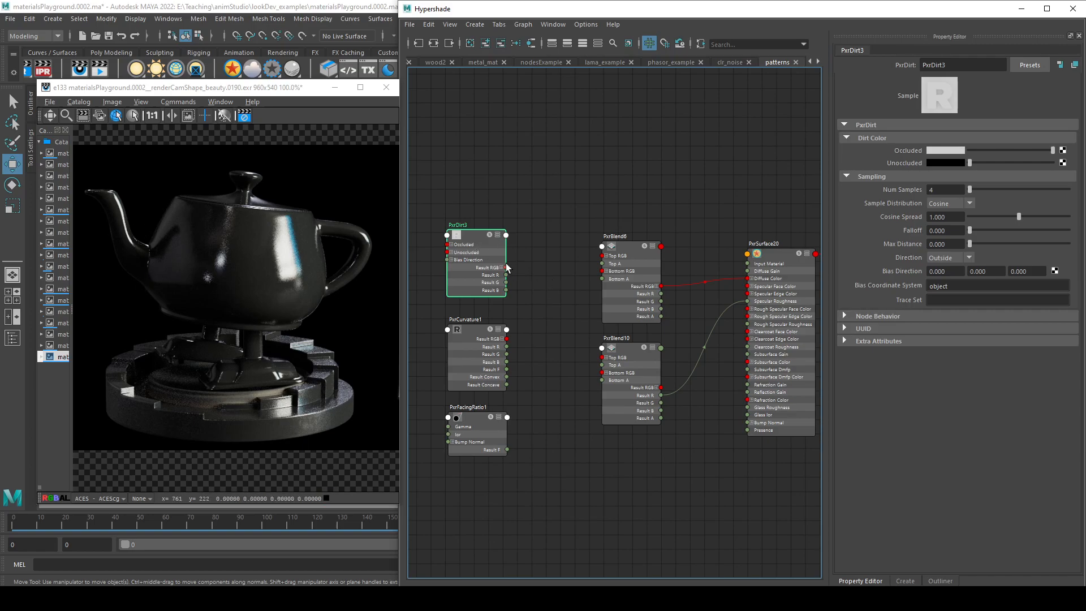
left_click_drag(506, 275, 601, 263)
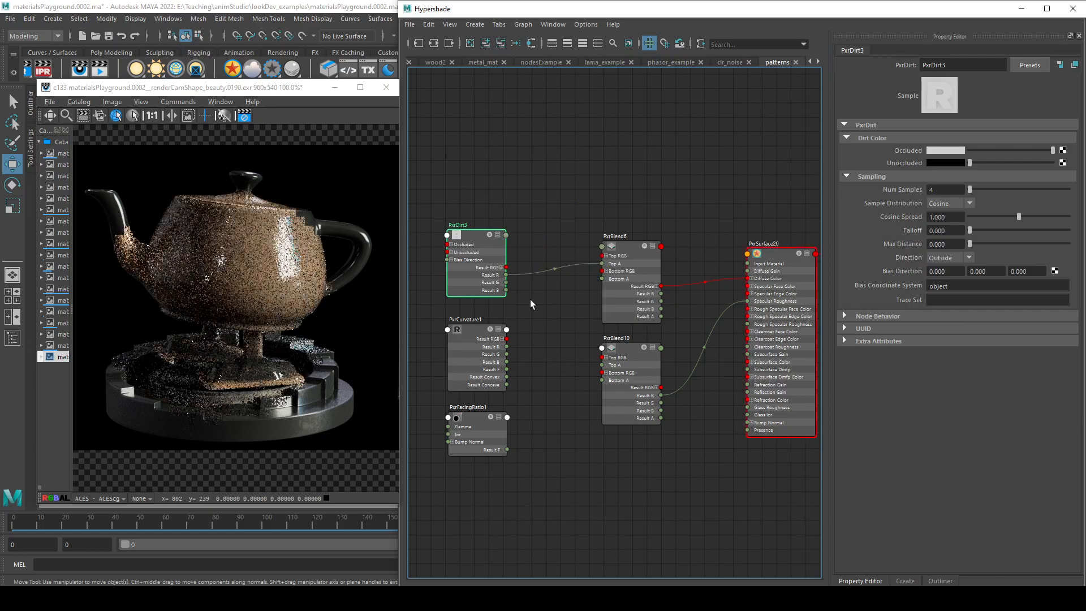
left_click_drag(506, 276, 601, 366)
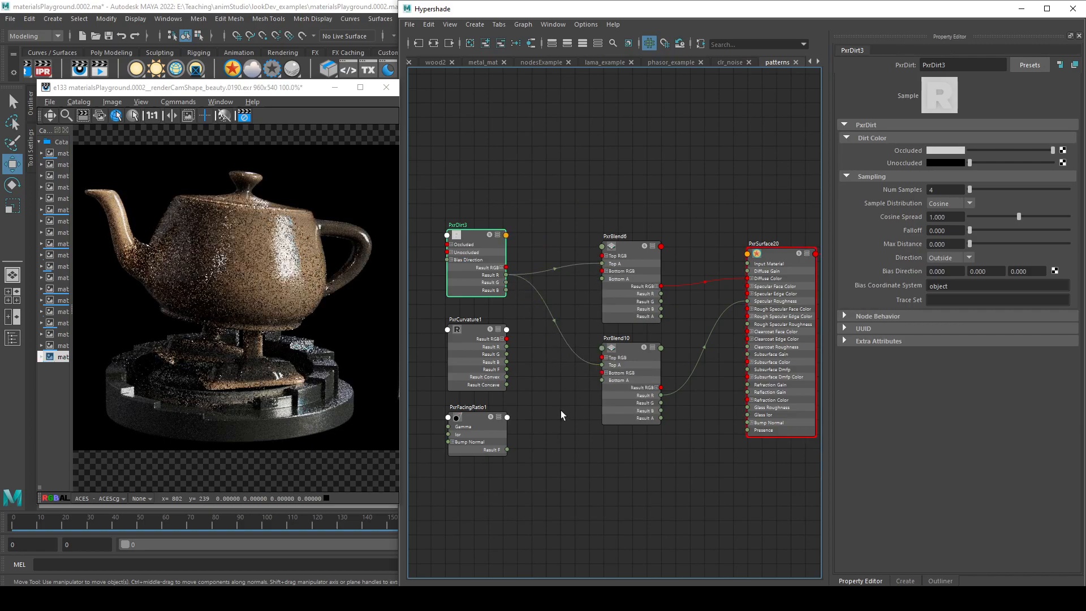
- Solo PxrDirt3, try its Inside Direction, return it to Outside and restore the full material render
left_click(490, 236)
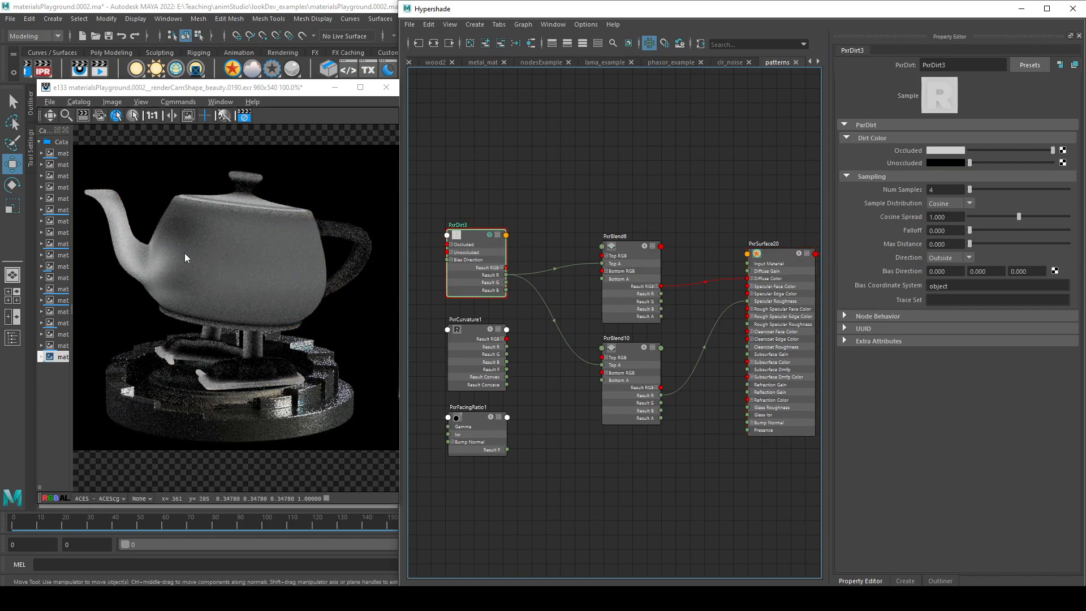
left_click(963, 259)
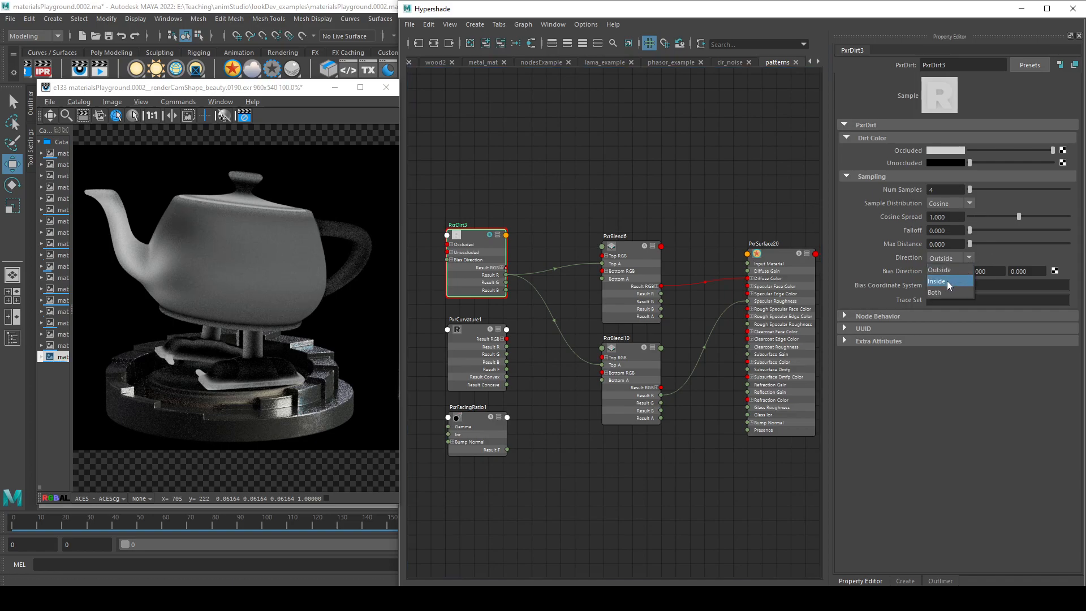
left_click(942, 282)
left_click(956, 257)
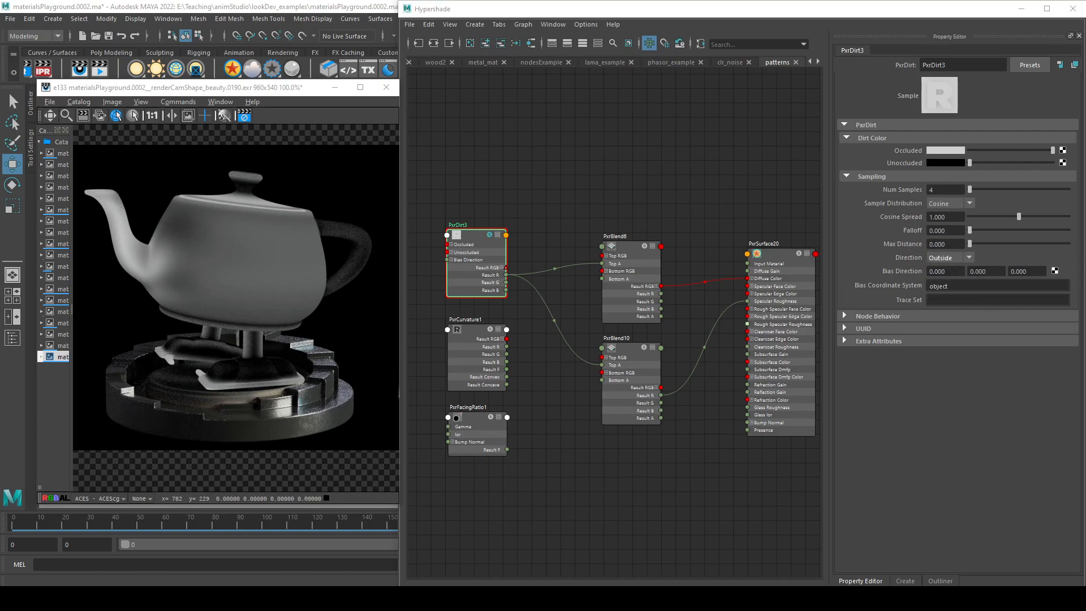
left_click(766, 334)
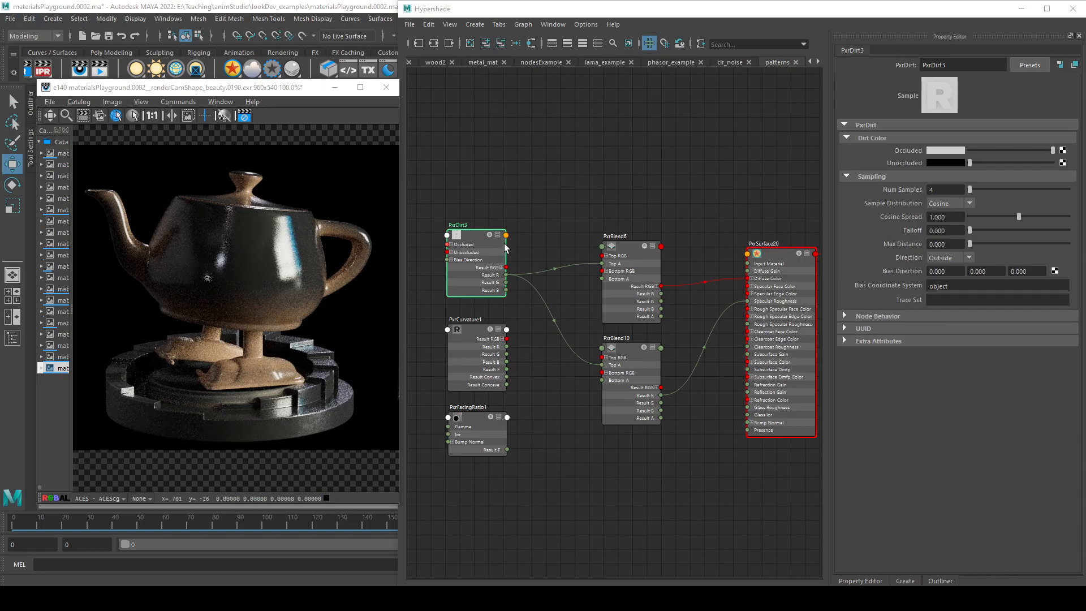
- Solo PxrDirt3, set Falloff to 0.173 and Max Distance to 7.514, and restore the full material render
left_click(492, 237)
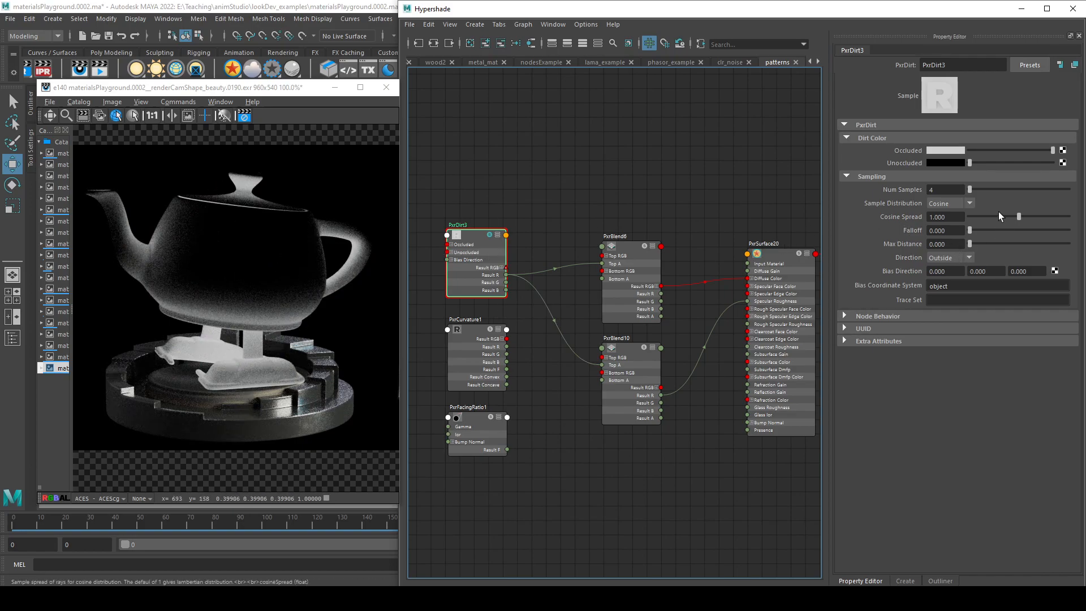
mouse_move(971, 229)
left_mouse_down()
mouse_move(986, 227)
mouse_move(976, 243)
mouse_move(997, 247)
mouse_move(977, 244)
left_mouse_up()
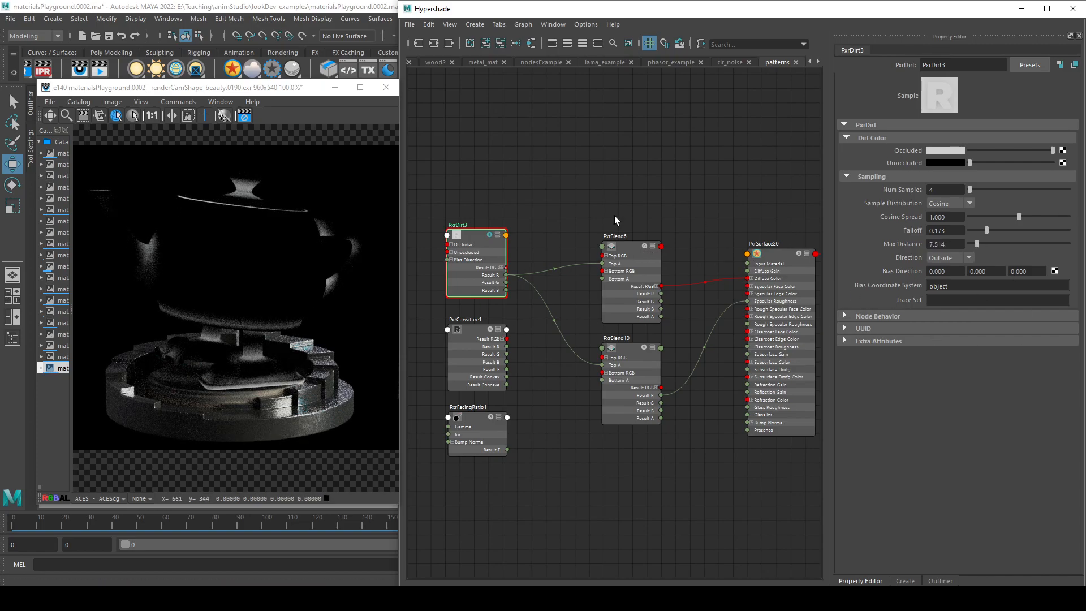
left_click(489, 235)
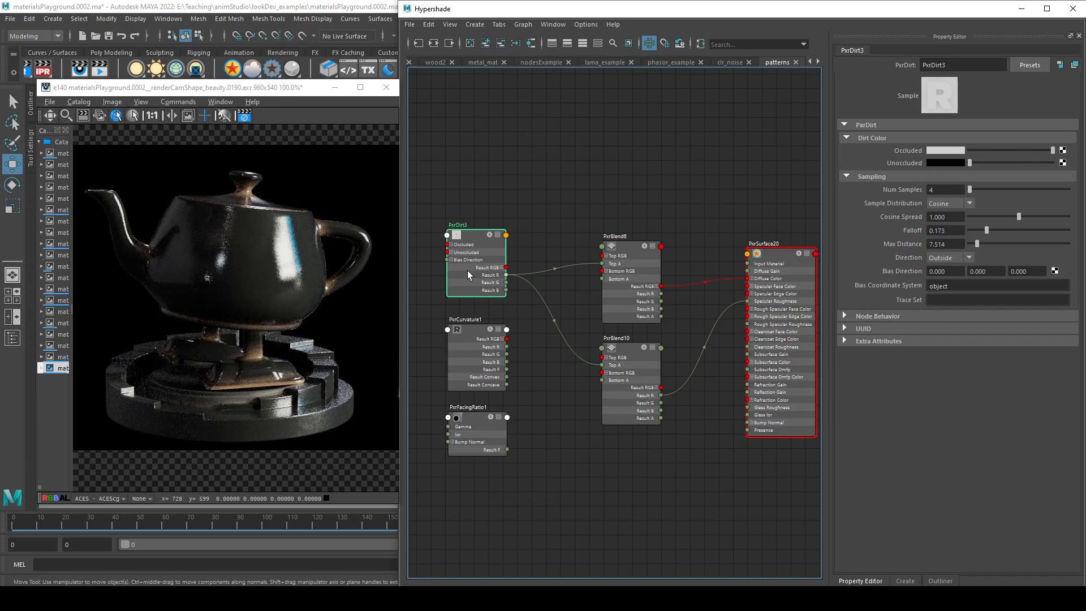
- Solo PxrDirt3 again and examine its Num Samples and Sample Distribution settings
left_click(490, 235)
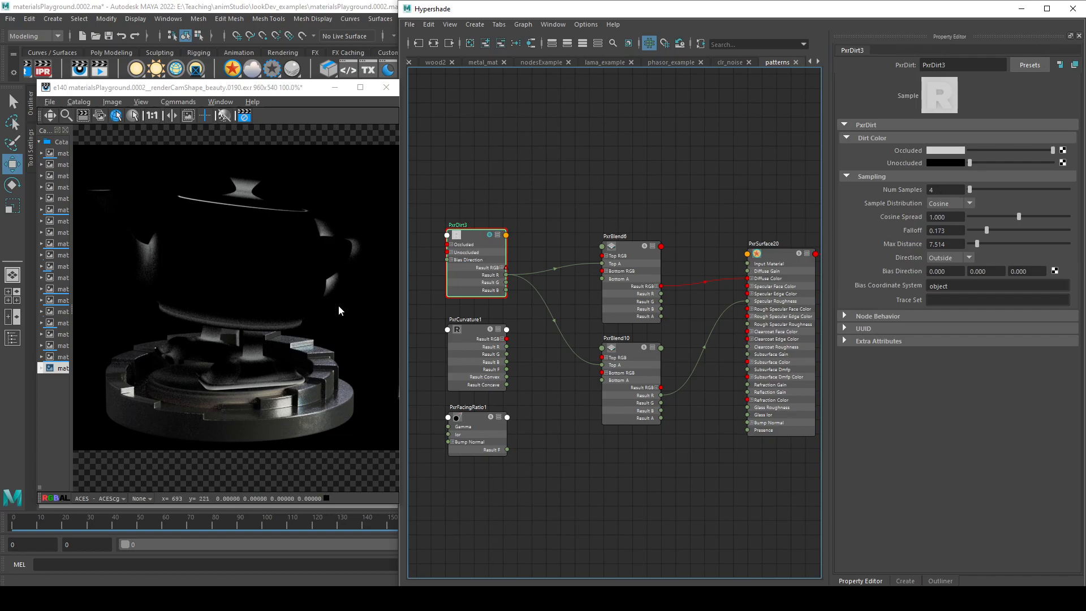
left_click(944, 189)
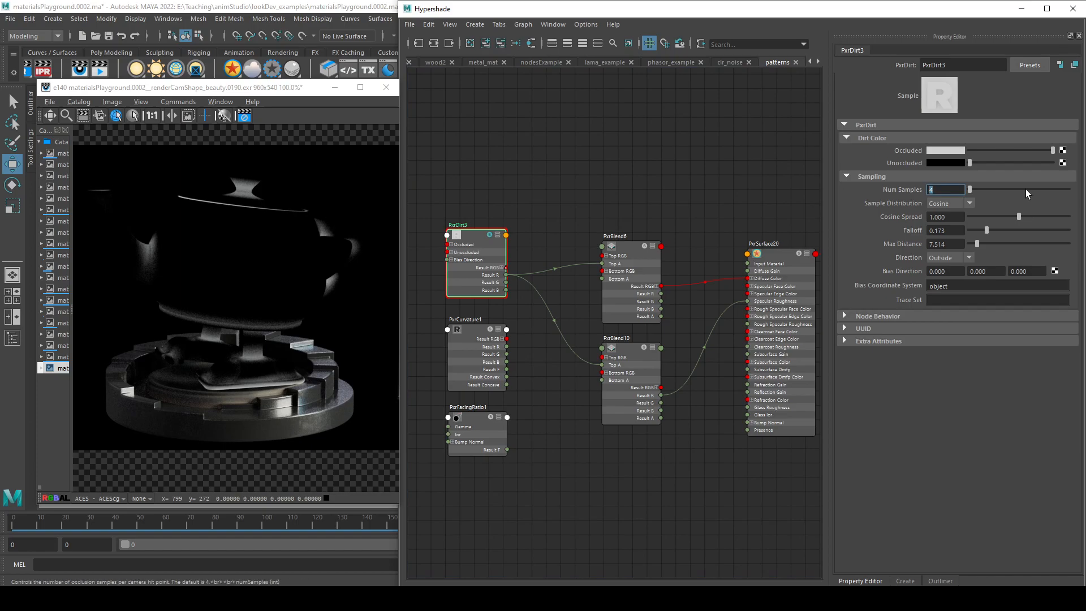
left_click(965, 205)
left_click(1008, 210)
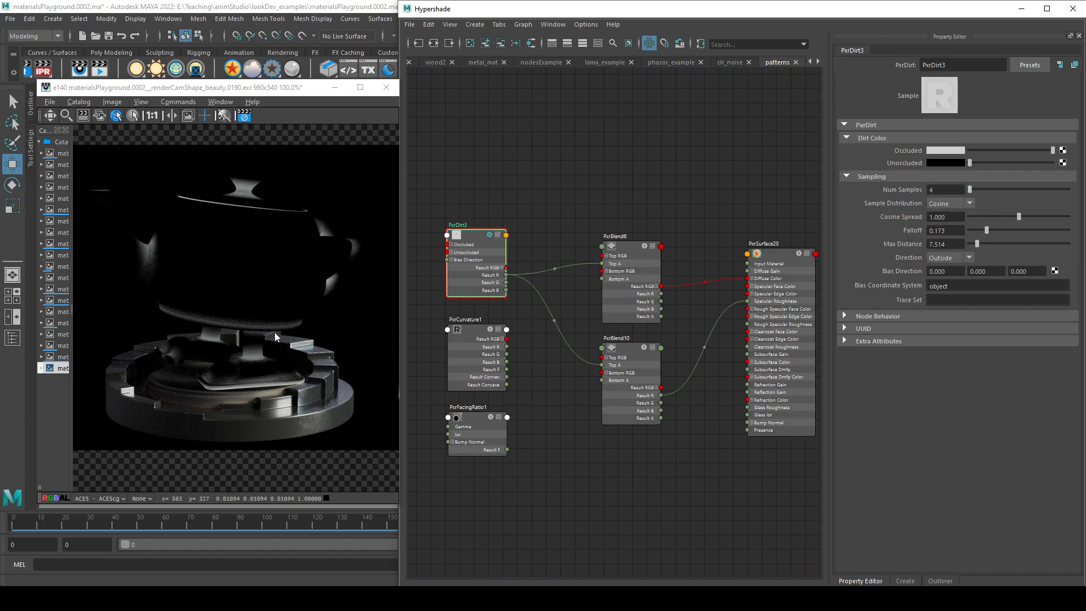
- Set PxrDirt3's Direction to Inside, with Cosine Spread at 0.697 and Falloff at 0.879
left_click(961, 257)
left_click(948, 282)
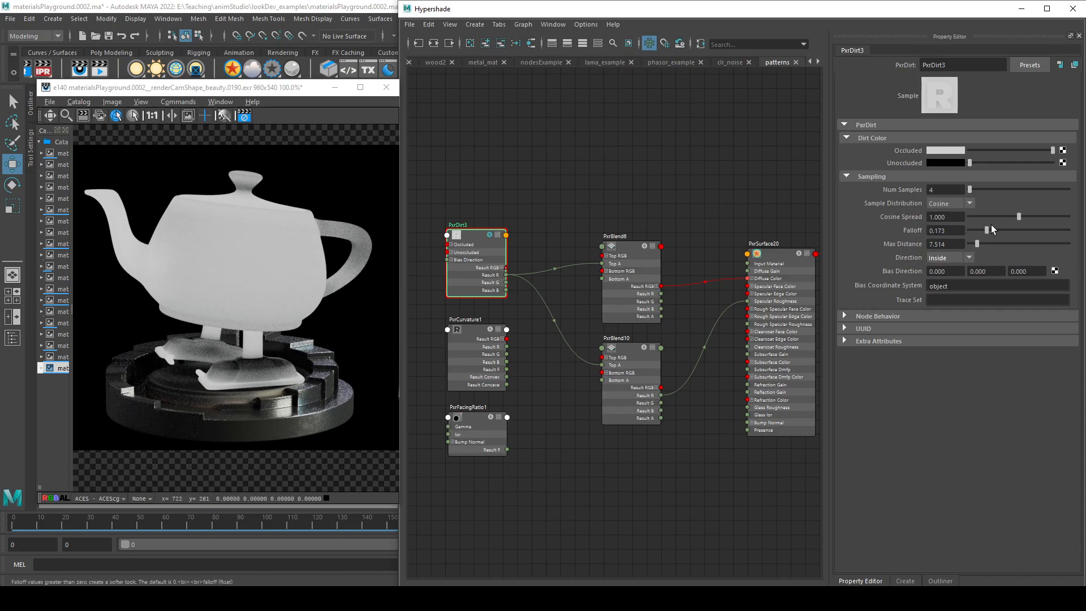
left_click_drag(1019, 217, 1056, 231)
mouse_move(978, 245)
left_mouse_down()
mouse_move(1050, 246)
mouse_move(975, 243)
left_mouse_up()
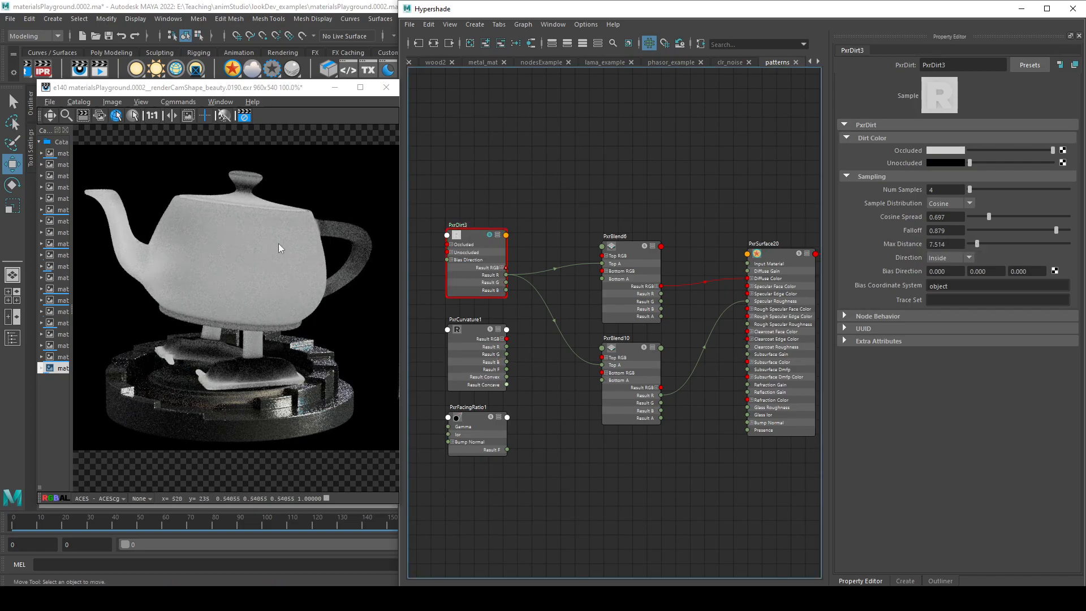
key("Tab")
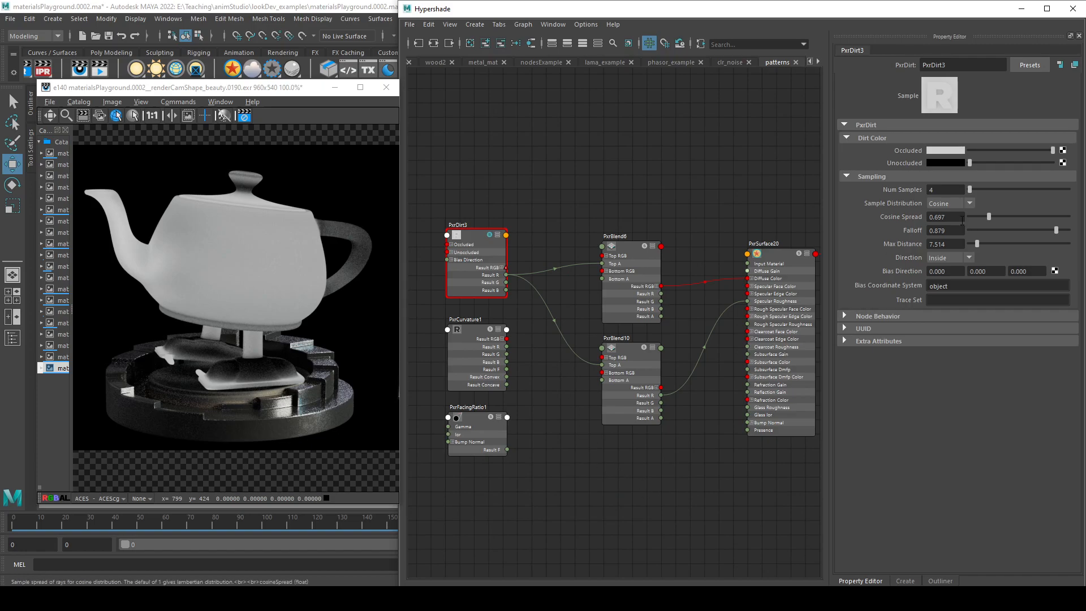
- Try the Both Direction on PxrDirt3, set it to Outside, and restore the full material render
left_click(959, 258)
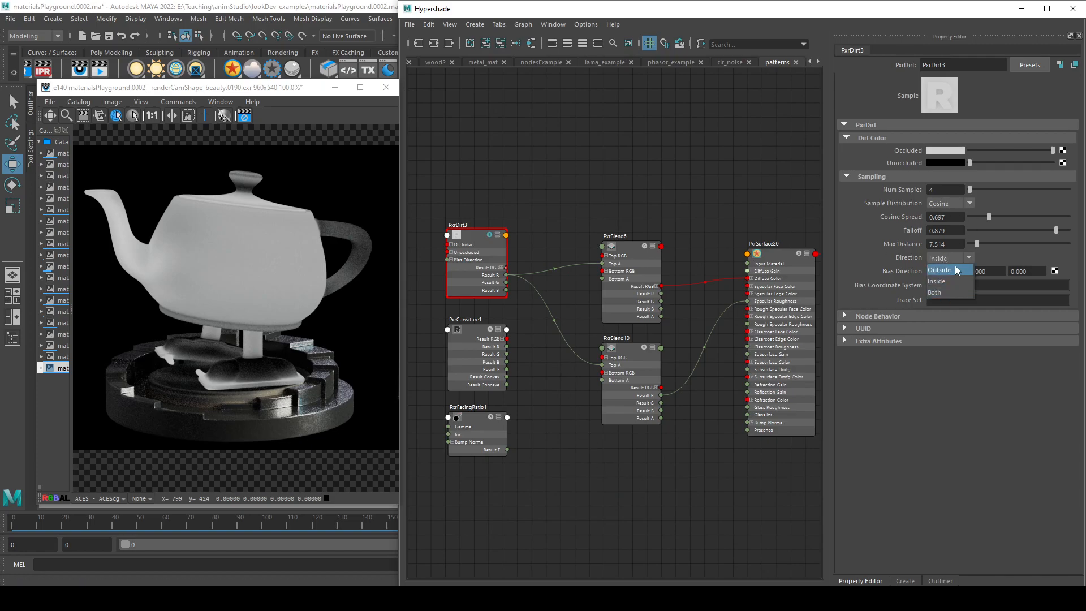
left_click(937, 293)
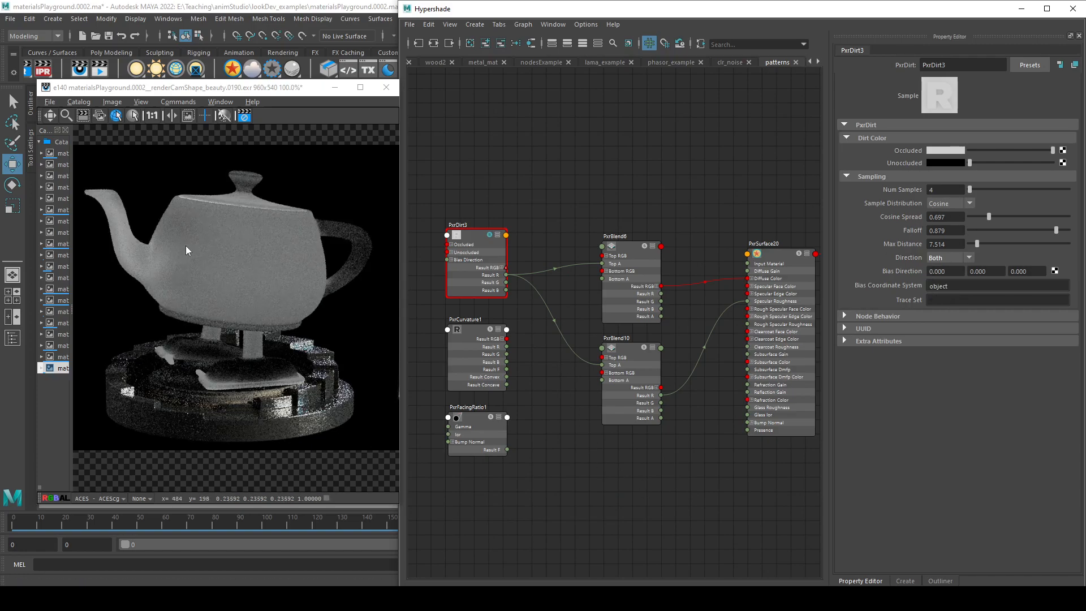
left_click(956, 259)
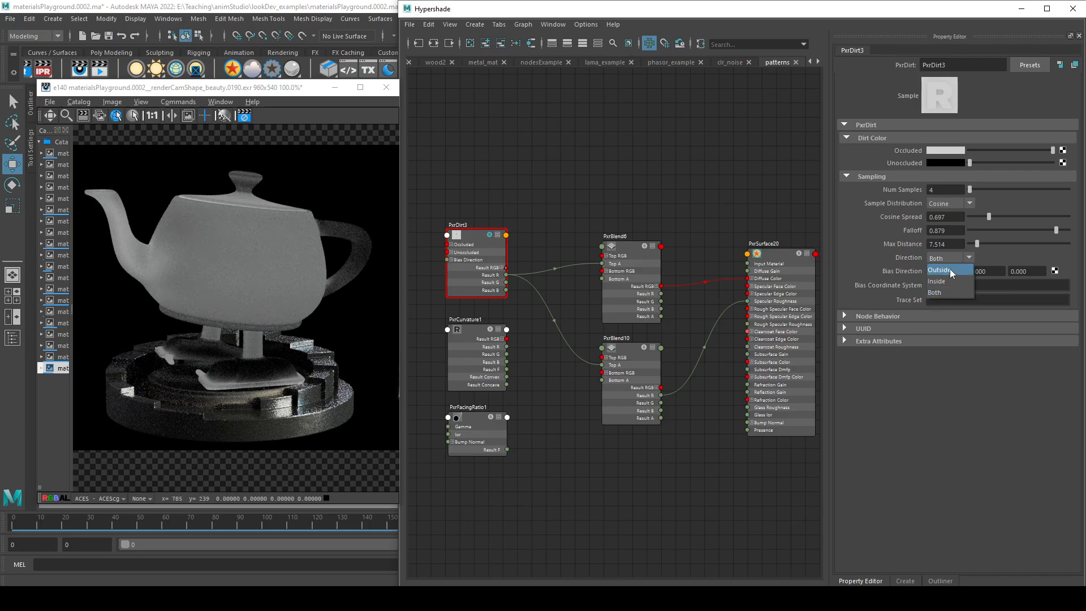
left_click(942, 270)
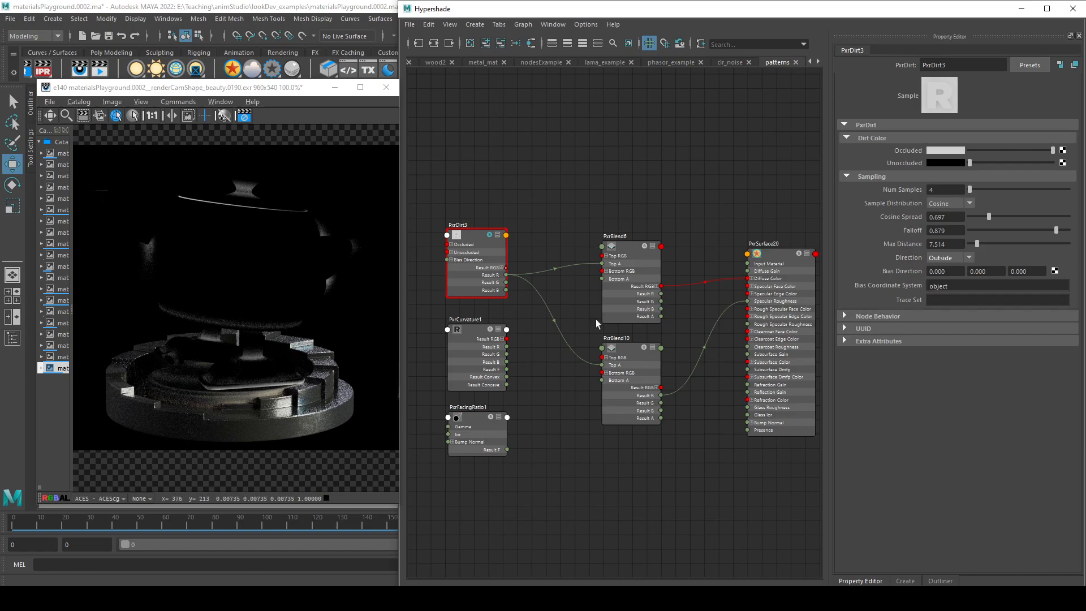
left_click_drag(507, 450, 613, 456)
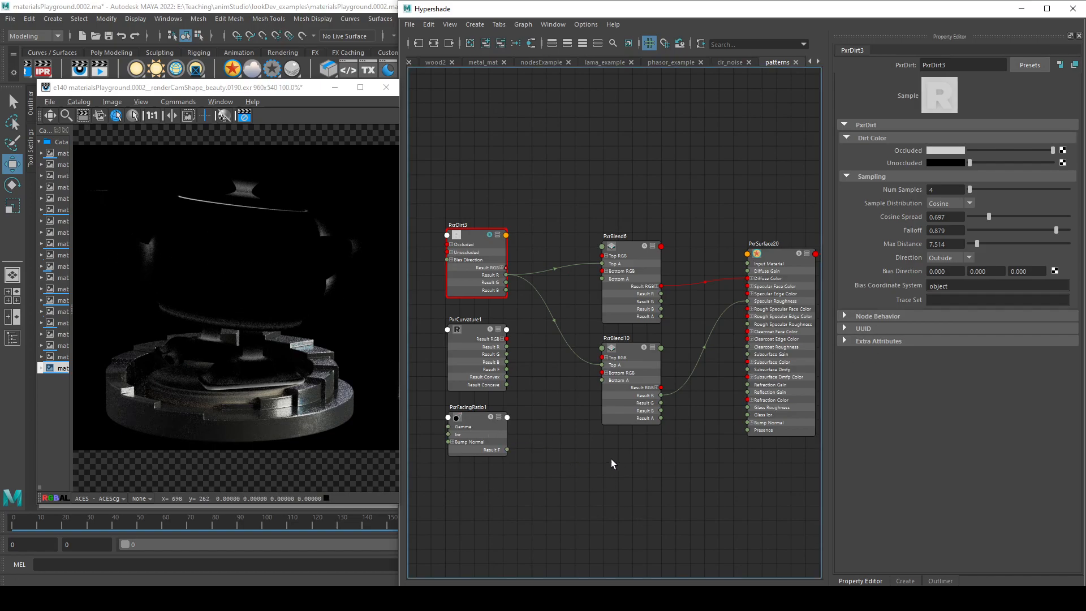
left_click(490, 235)
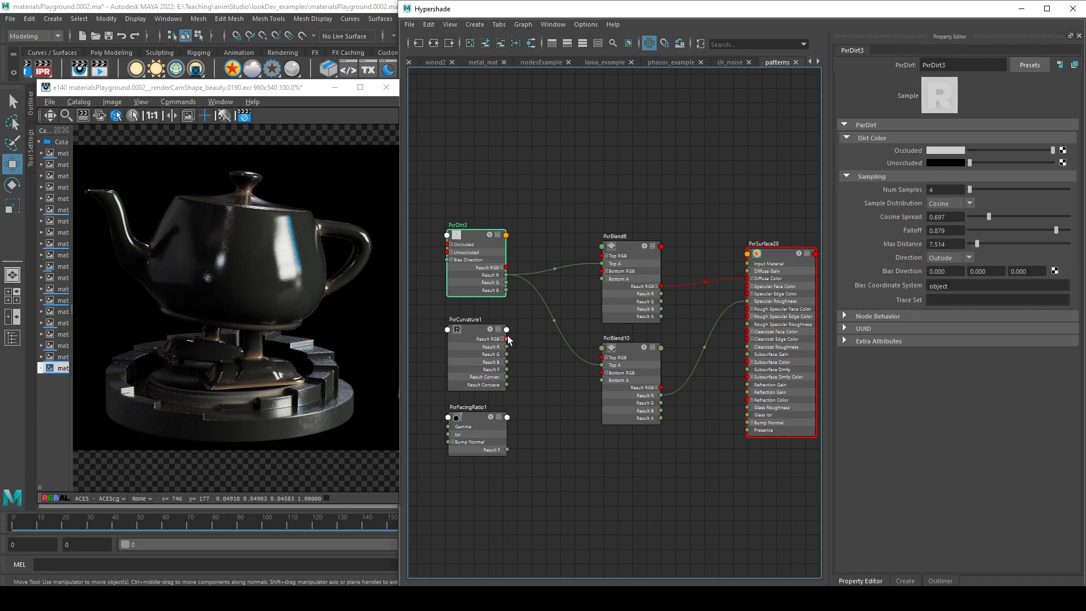
- Connect the Result R output of PxrCurvature1 to Top A of PxrBlend6 and PxrBlend10, and solo PxrCurvature1
left_click_drag(507, 347, 603, 264)
left_click_drag(507, 348, 604, 362)
left_click(489, 335)
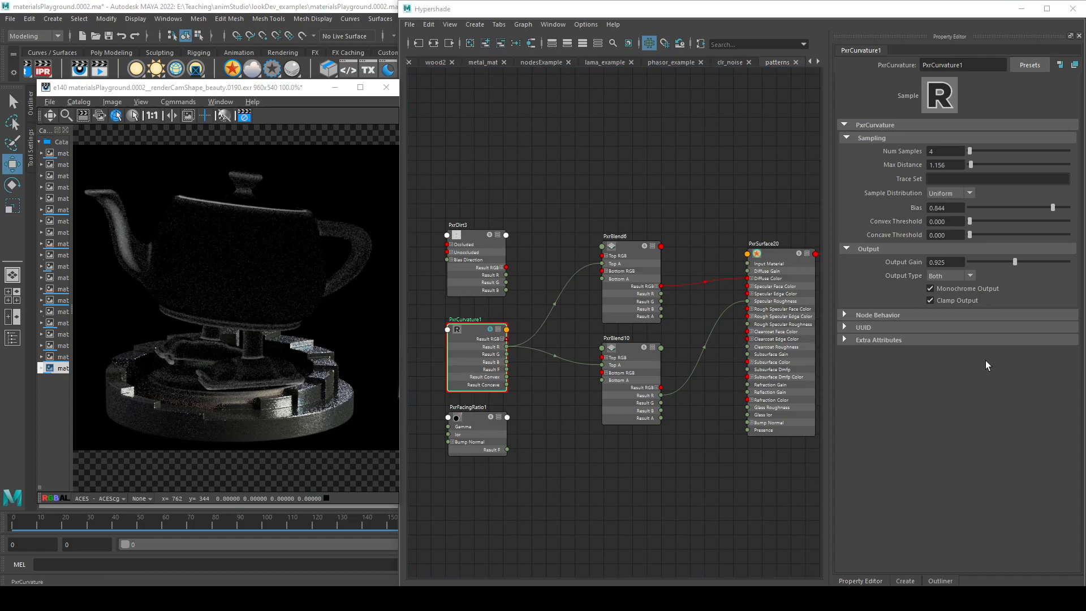
- Try a Max Distance of 0.2 on PxrCurvature1, then set it to 1 and Bias to 0.480
mouse_move(969, 167)
left_mouse_down()
mouse_move(981, 169)
mouse_move(904, 166)
left_mouse_up()
type(".2")
key("Return")
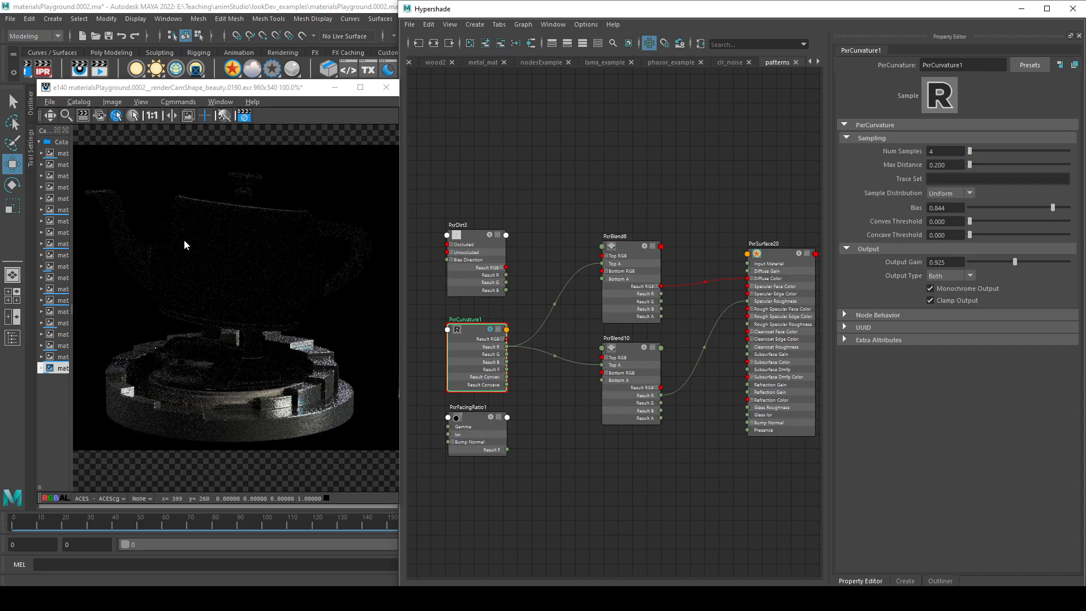
left_click_drag(962, 165, 926, 167)
type("1")
key("Return")
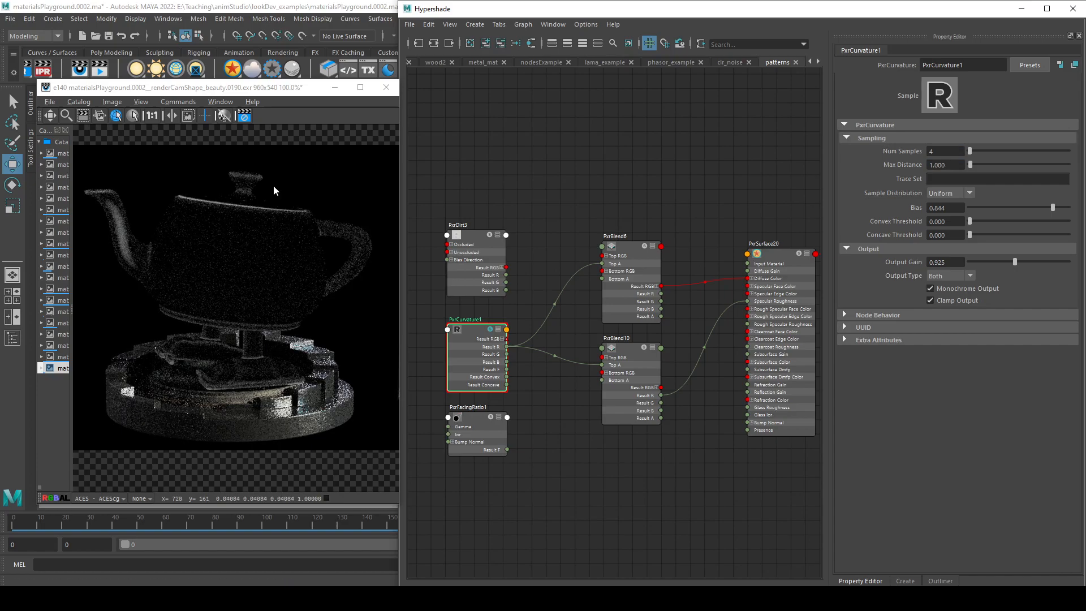
mouse_move(1053, 208)
left_mouse_down()
mouse_move(973, 209)
mouse_move(1069, 208)
mouse_move(952, 226)
left_mouse_up()
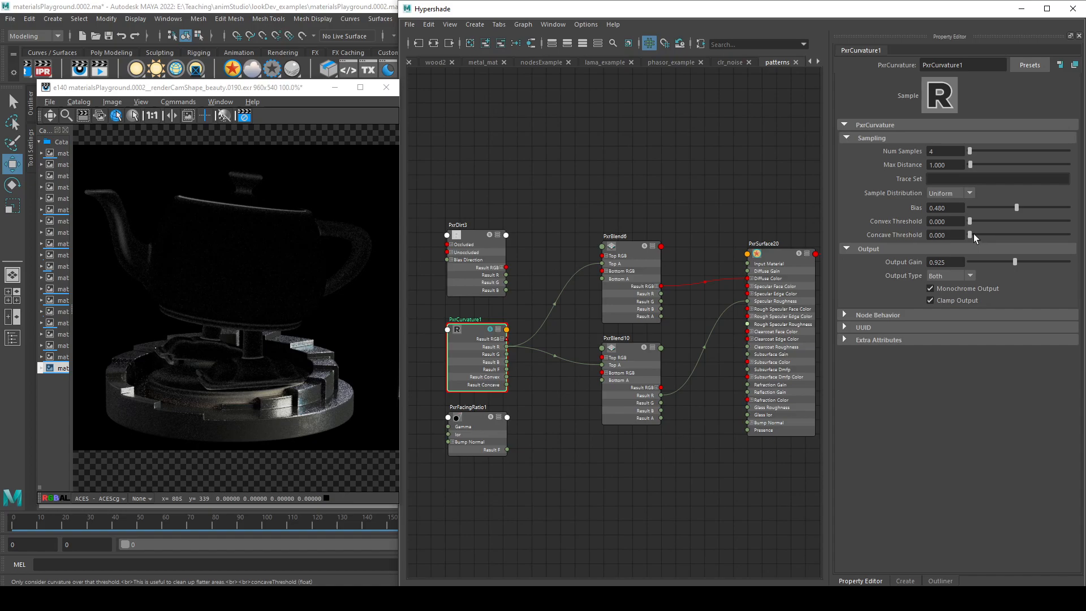
- Try a Convex Threshold of 0.289 on PxrCurvature1, reset it to 0, and set Max Distance to 1.734 and Output Gain to 0.960
mouse_move(974, 233)
left_mouse_down()
mouse_move(1037, 232)
mouse_move(965, 233)
left_mouse_up()
left_click_drag(970, 234, 941, 235)
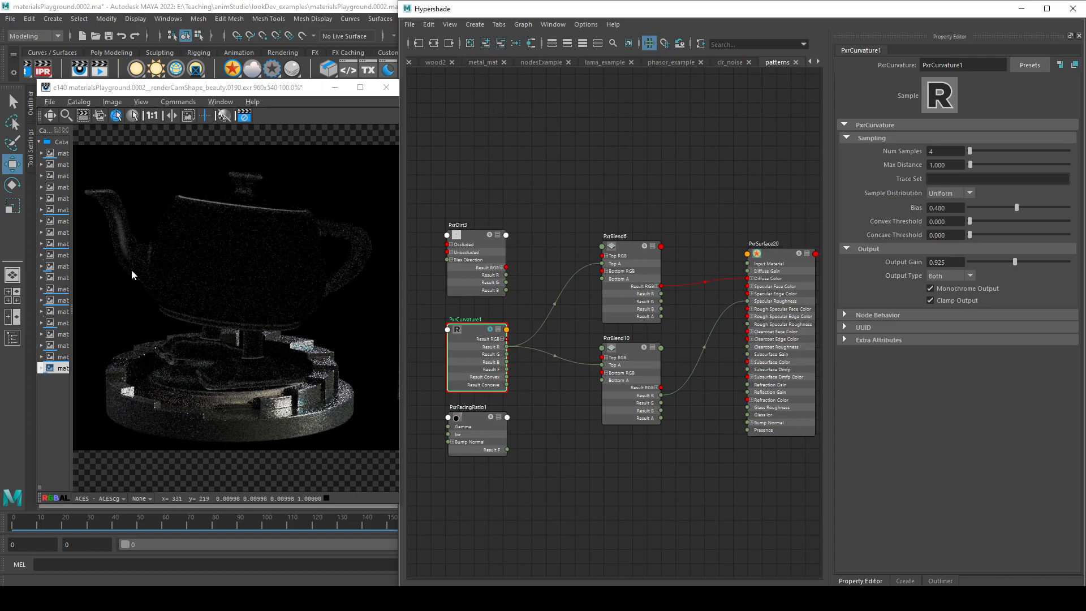
left_click_drag(970, 221, 1072, 221)
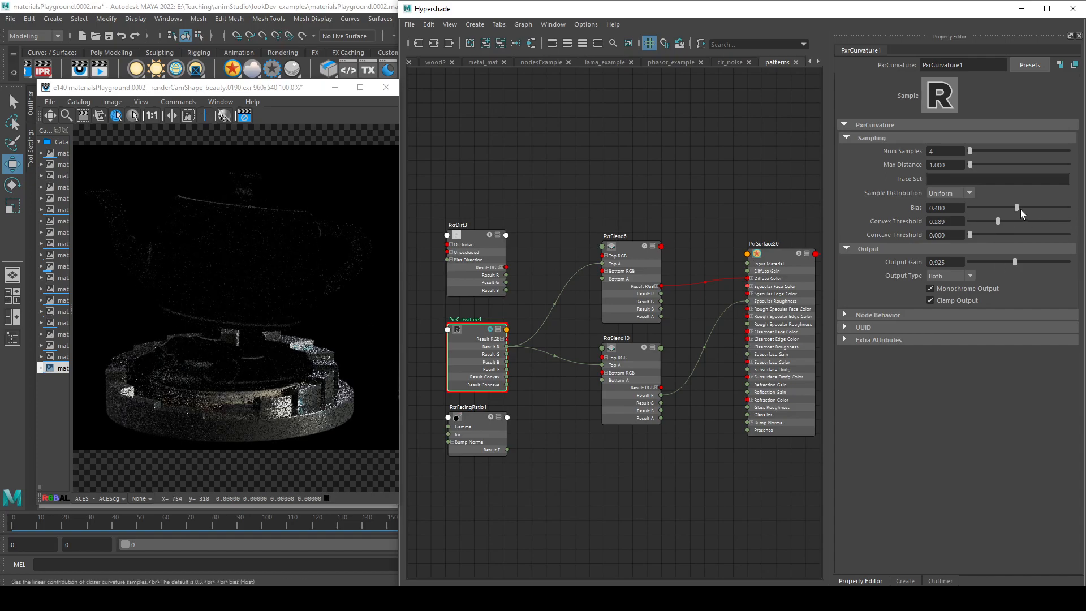
mouse_move(1016, 262)
left_mouse_down()
mouse_move(1066, 263)
mouse_move(1014, 264)
left_mouse_up()
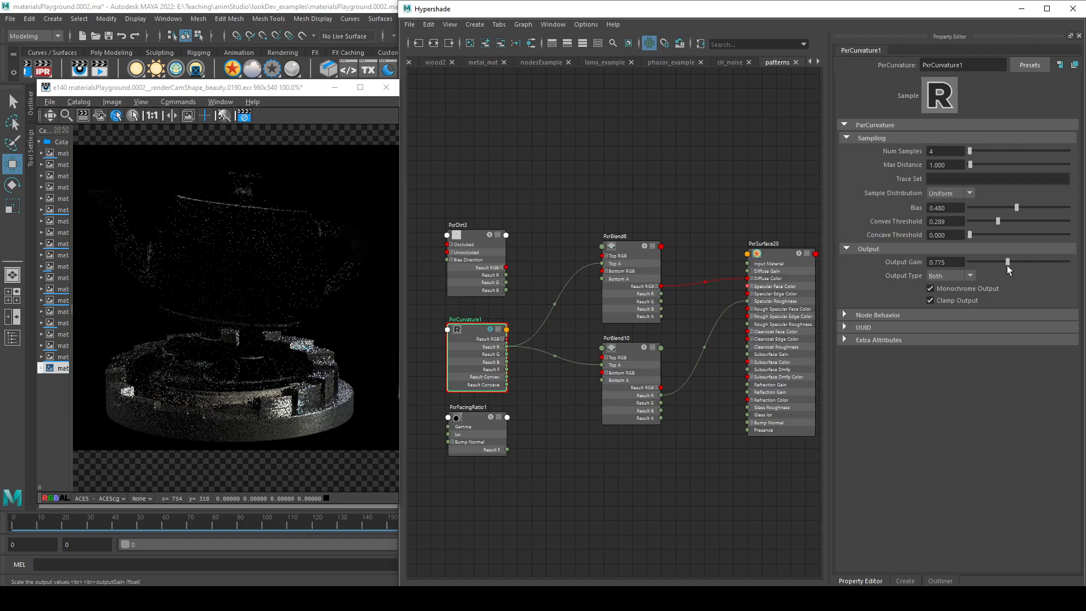
left_click_drag(996, 222, 967, 223)
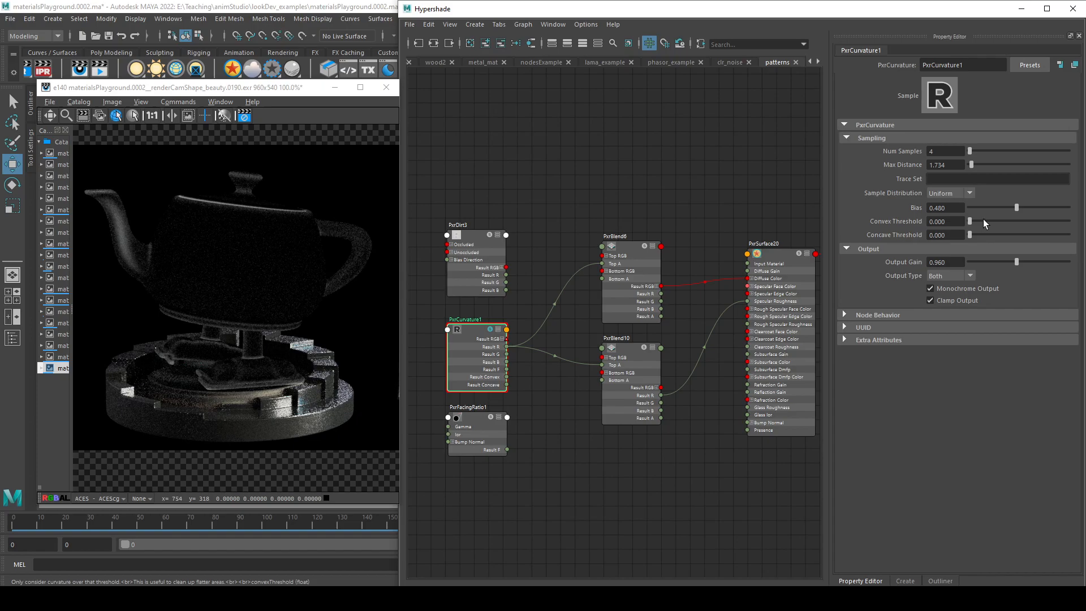
left_click_drag(969, 222, 949, 221)
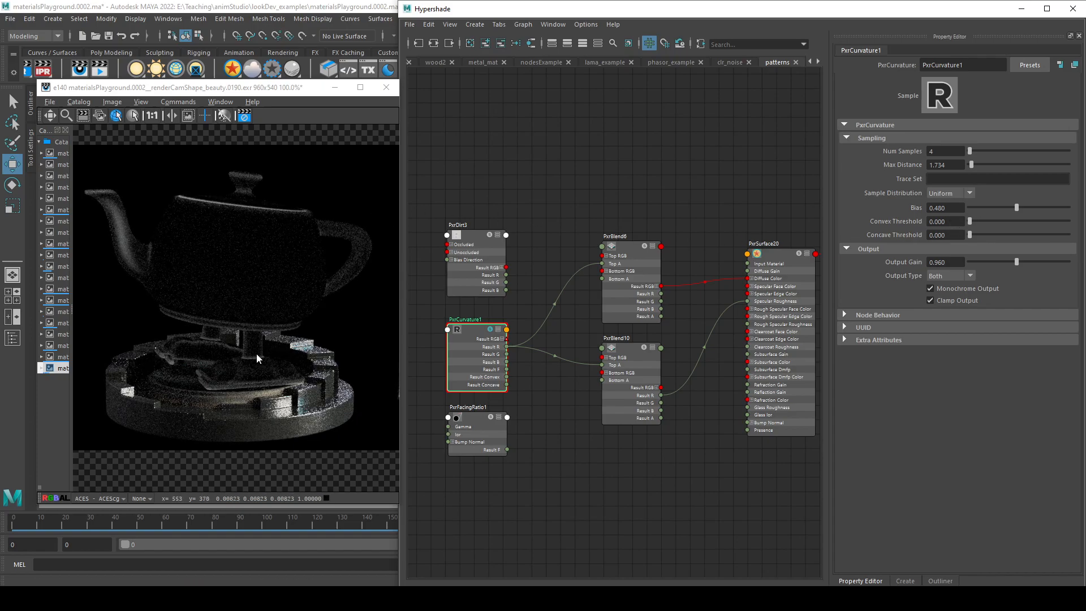
- Try the Concave and Convex Output Types on PxrCurvature1, set it back to Both, and restore the full material render
left_click(964, 279)
left_click(961, 284)
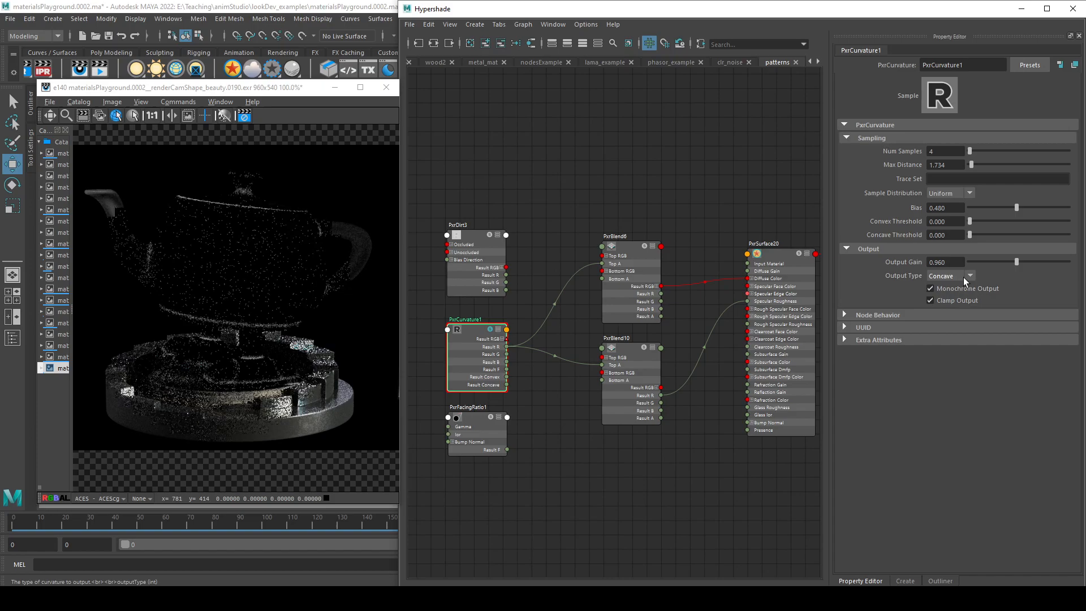
left_click(963, 275)
left_click(955, 300)
left_click(951, 276)
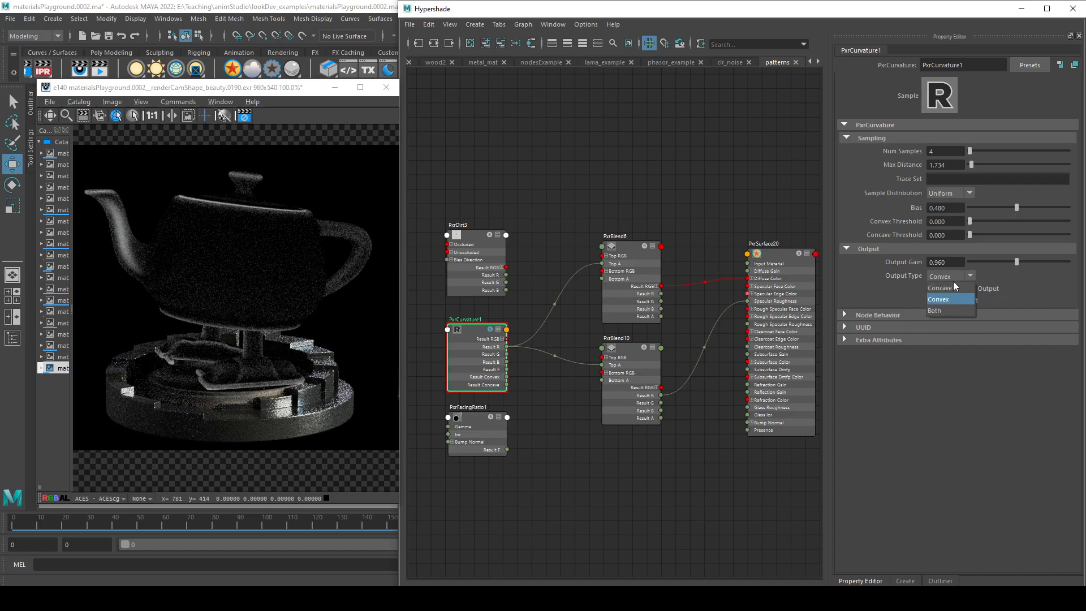
left_click(948, 310)
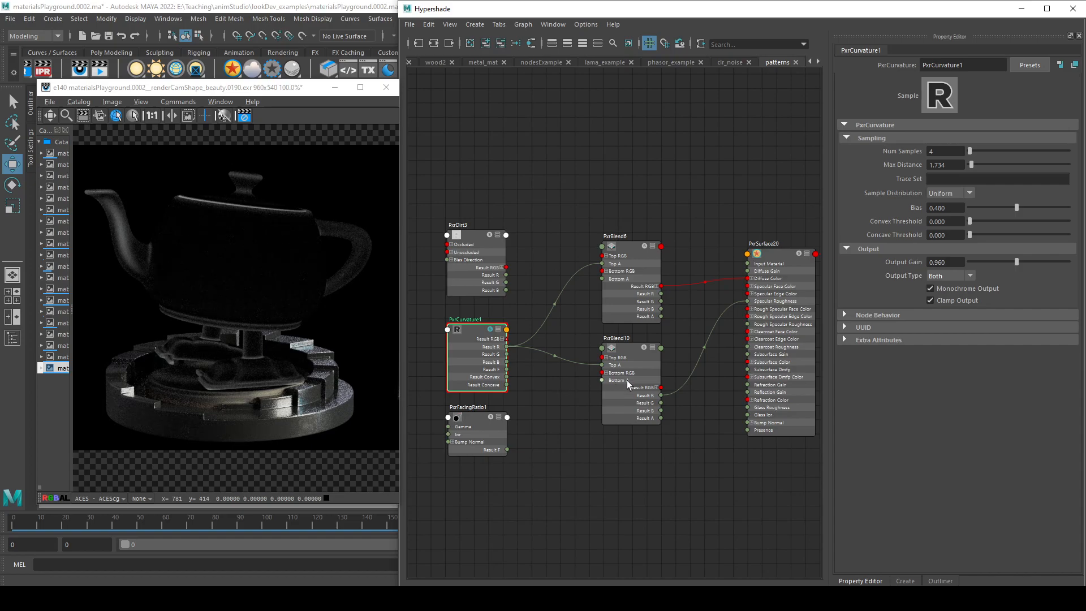
left_click(492, 333)
left_click(492, 333)
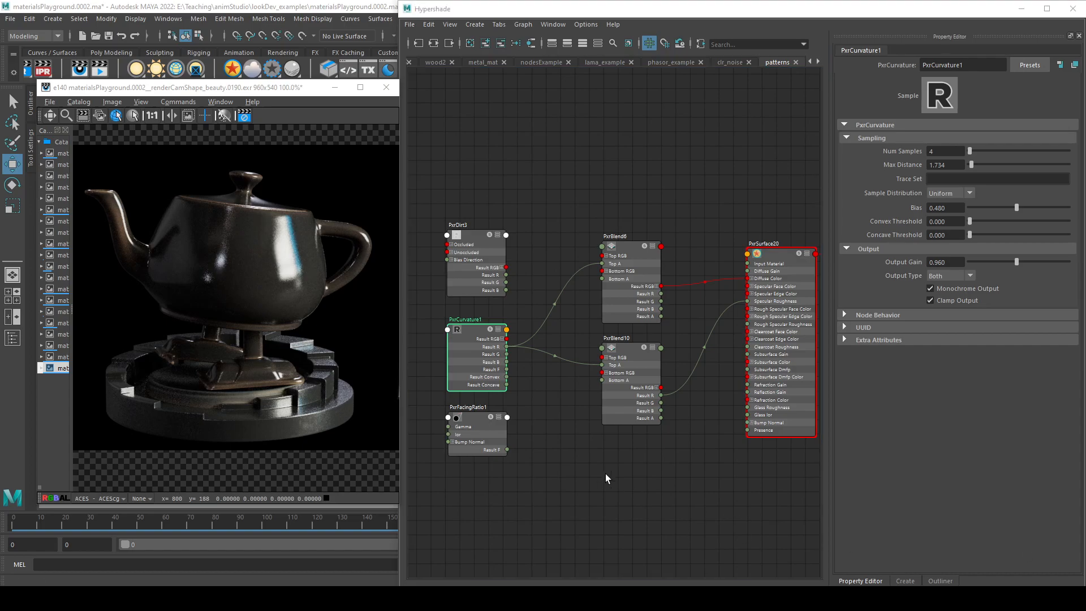
- Connect the Result F output of PxrFacingRatio1 to Top A of PxrBlend6 and PxrBlend10, and solo PxrFacingRatio1
left_click_drag(507, 450, 601, 264)
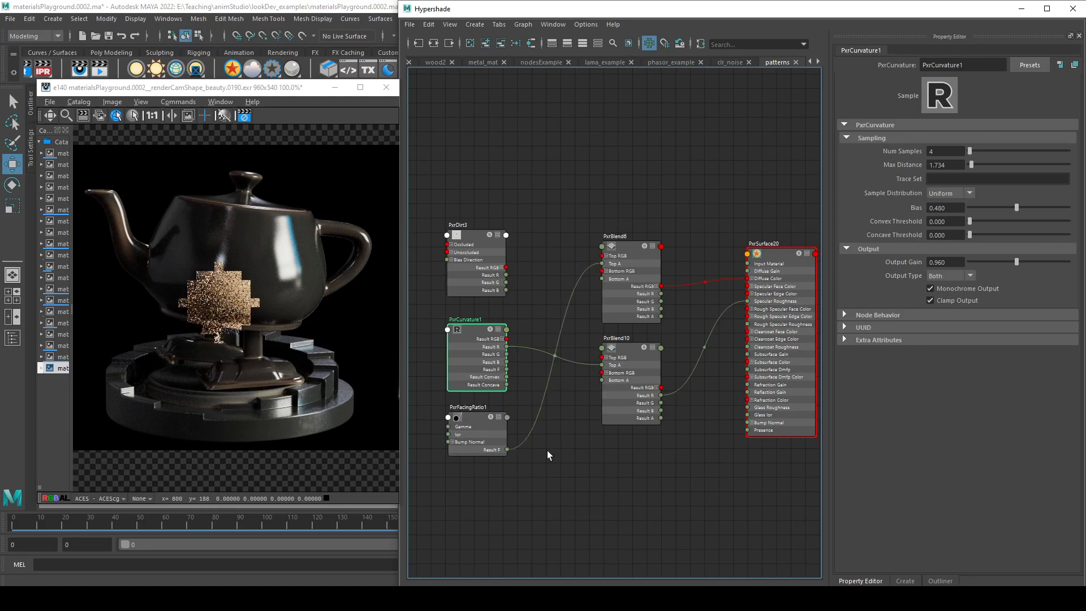
left_click_drag(508, 450, 603, 366)
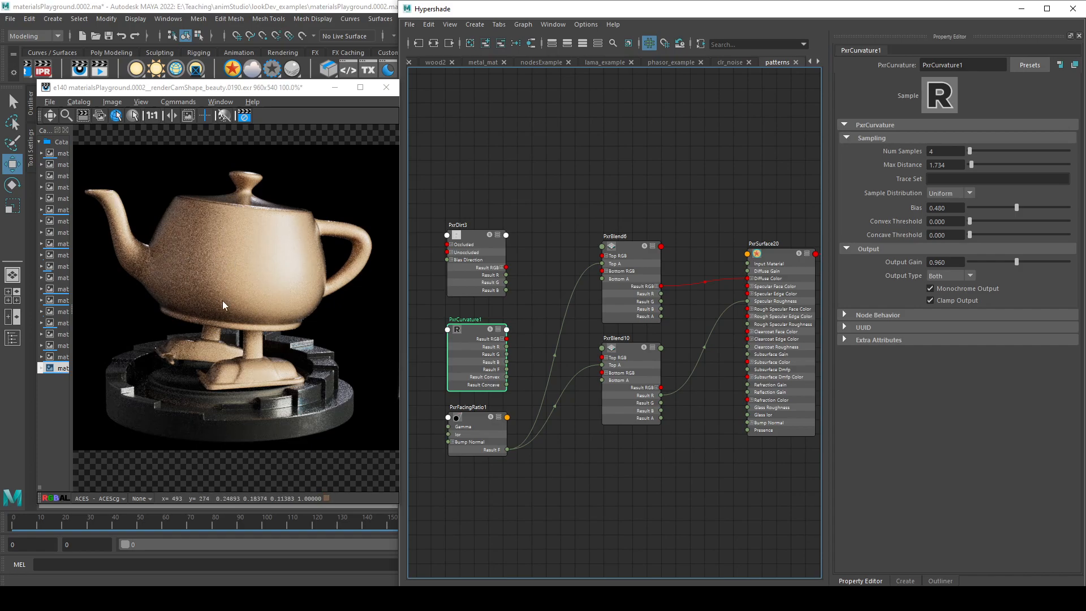
left_click(491, 420)
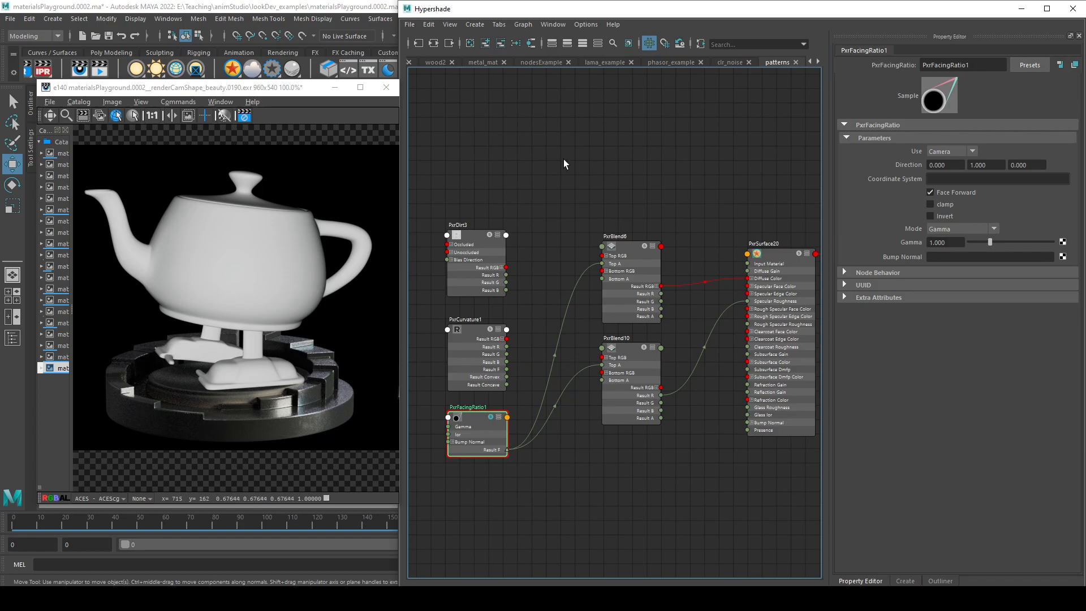
- Try Invert on PxrFacingRatio1, switch its Use option to Direction, and turn Invert off again
left_click(938, 216)
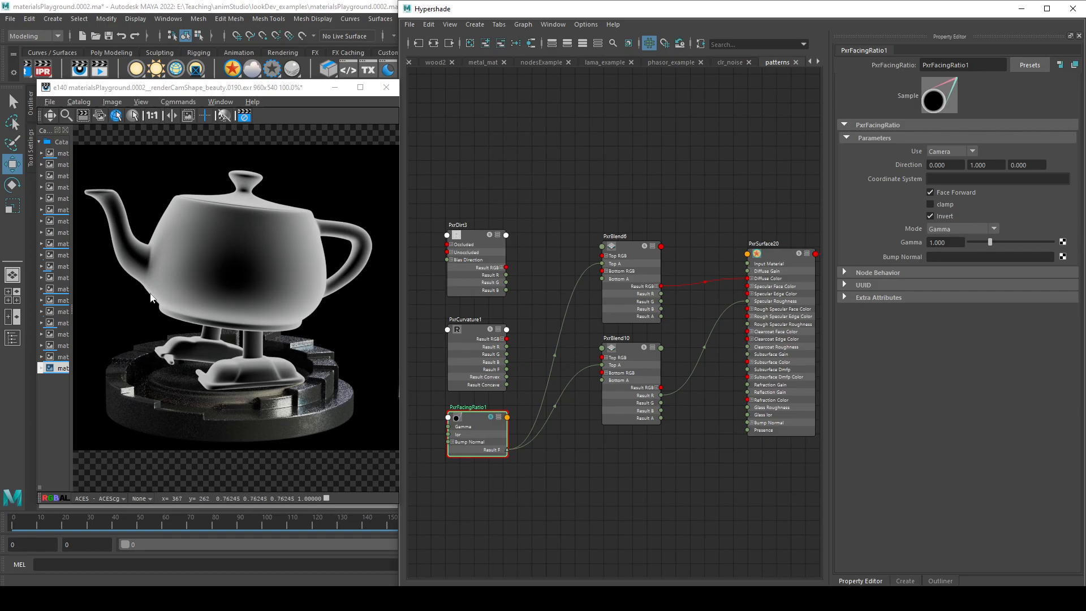
left_click(971, 153)
left_click(883, 172)
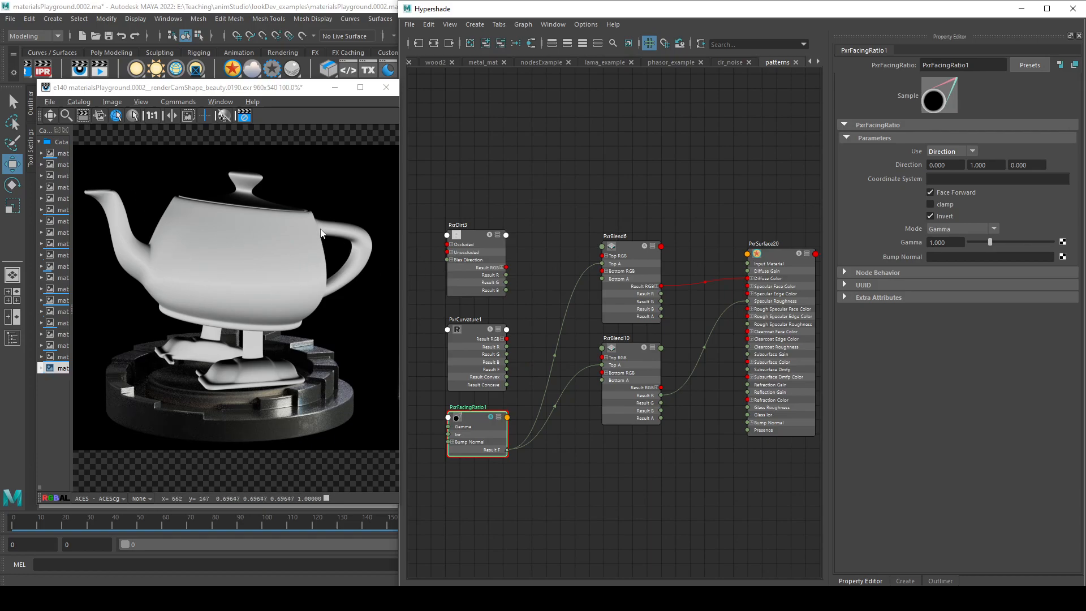
left_click(979, 165)
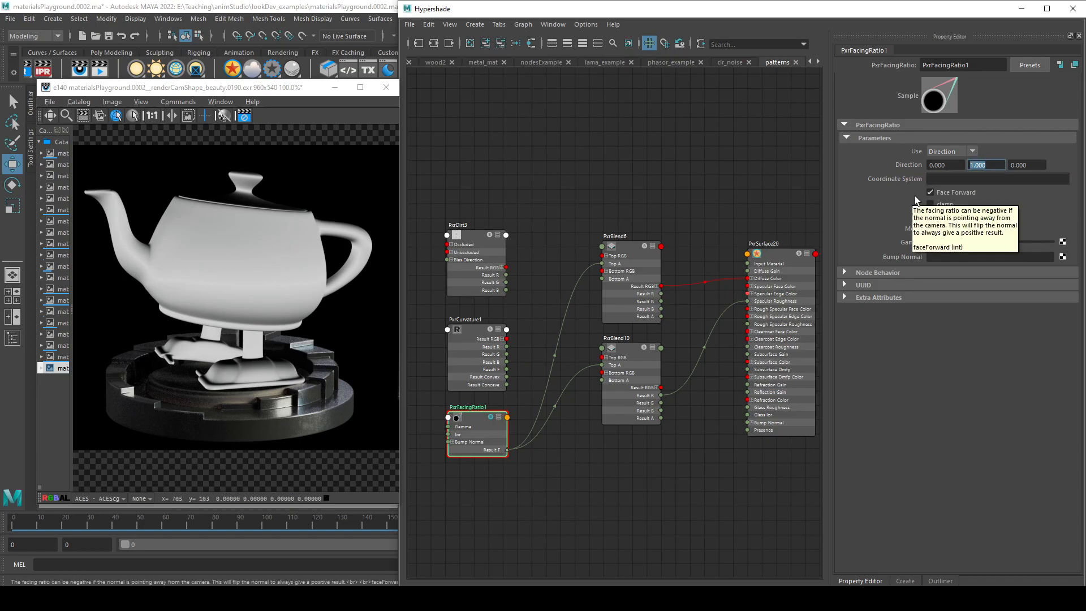
left_click(954, 215)
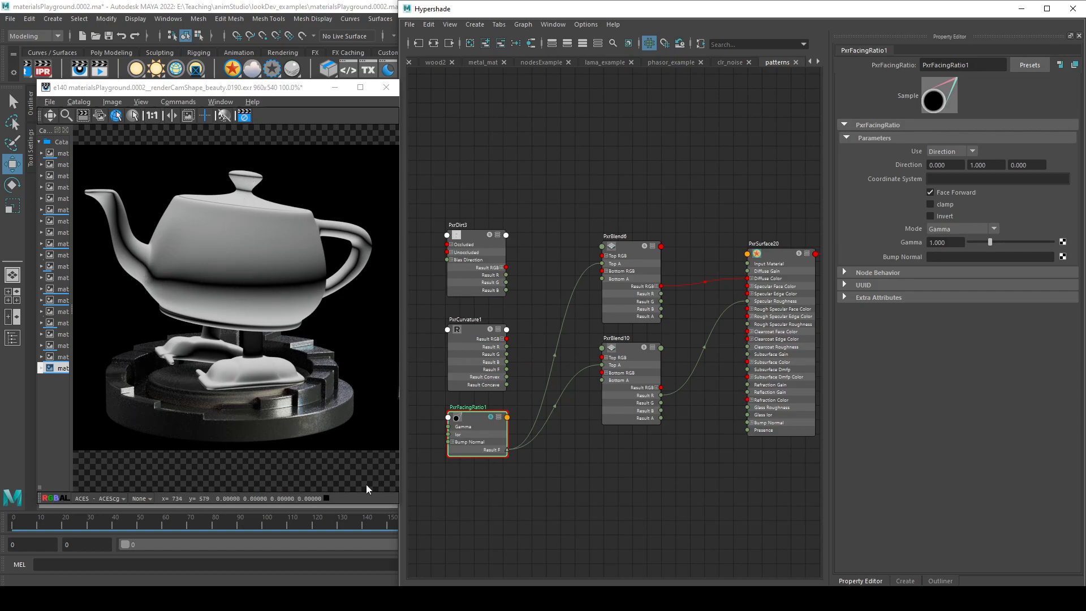
- Try a Direction of 0, 0, 1 on PxrFacingRatio1
left_click(1012, 166)
type("1")
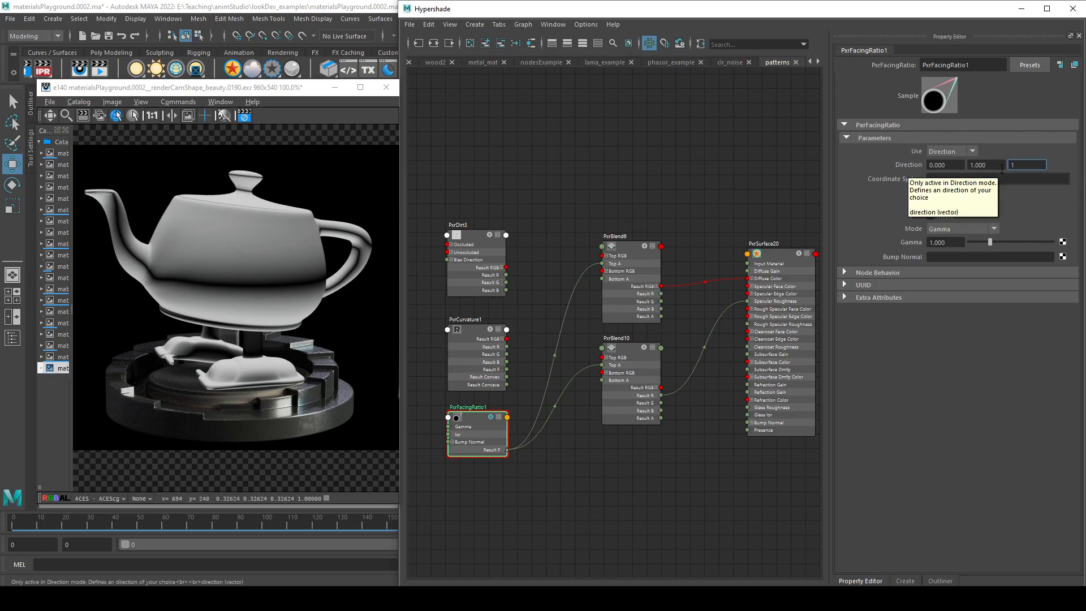
key("shift+Tab")
type("0")
key("Return")
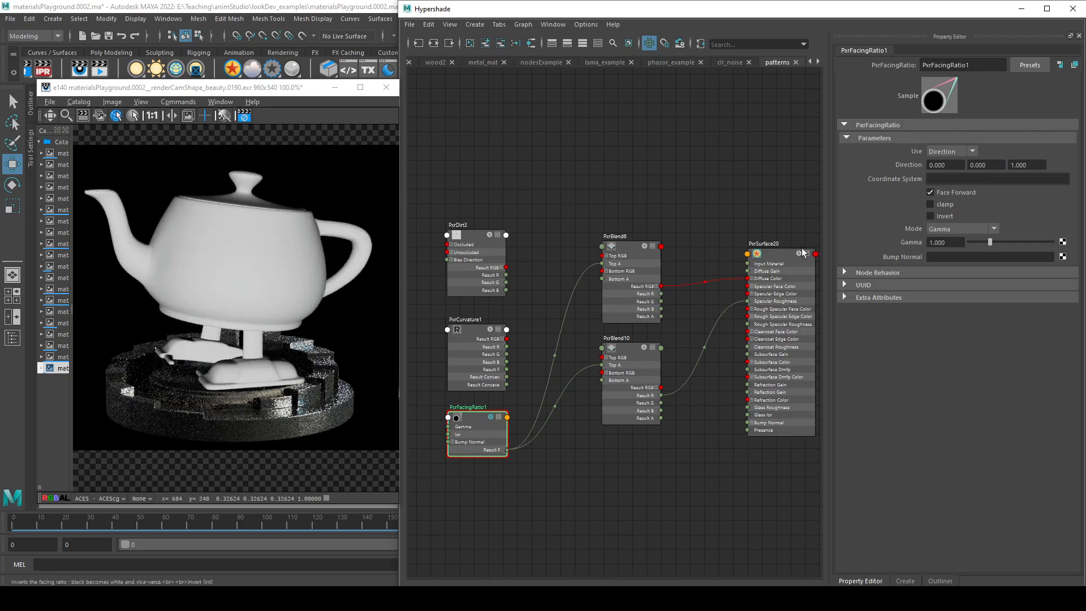
- Set PxrFacingRatio1's Direction to 1, 0, 0
left_click(1012, 164)
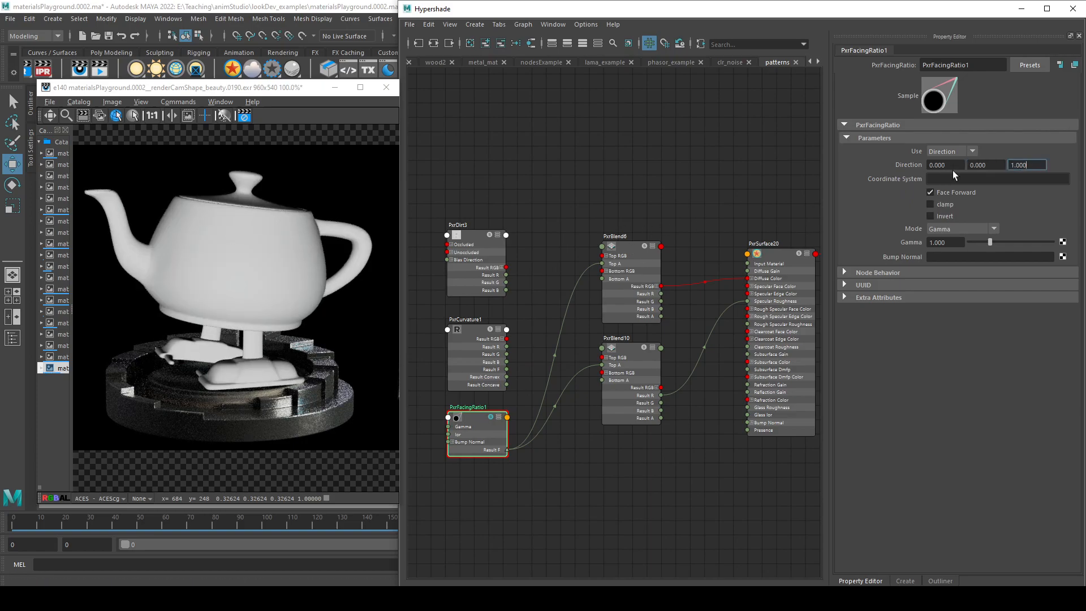
type("0")
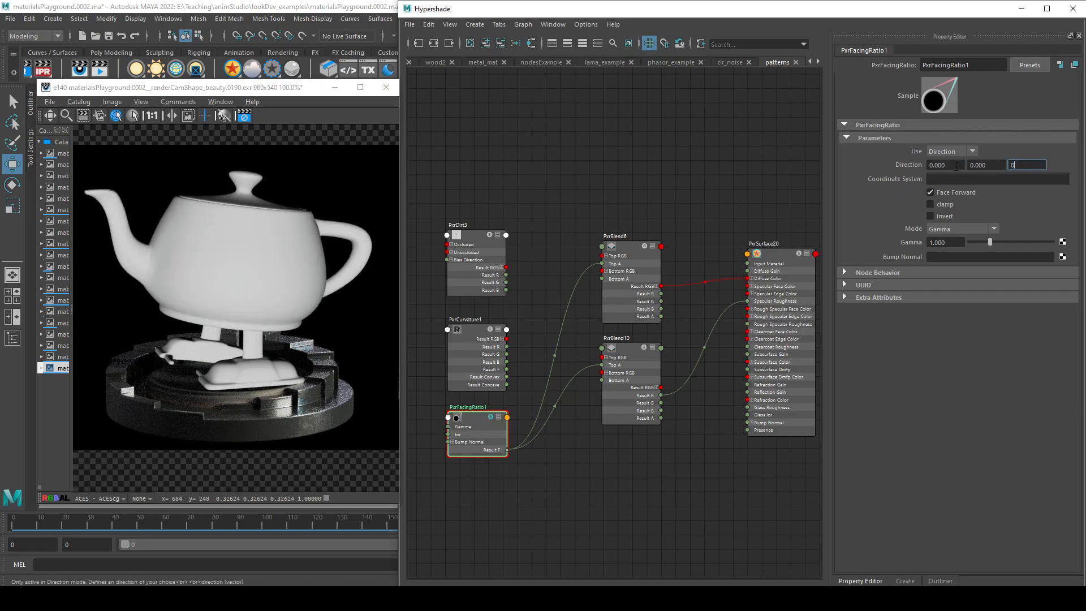
left_click_drag(952, 166, 876, 172)
type("1")
key("Return")
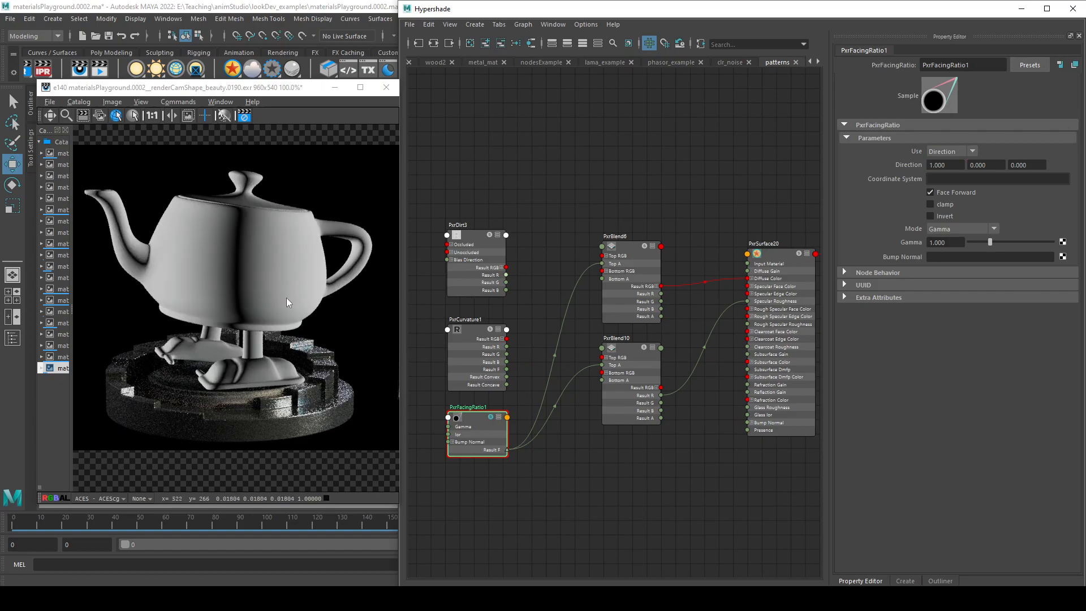
- Set PxrFacingRatio1's Use option to Camera and its Gamma to 0.203, and restore the full material render
left_click(955, 152)
left_click(951, 164)
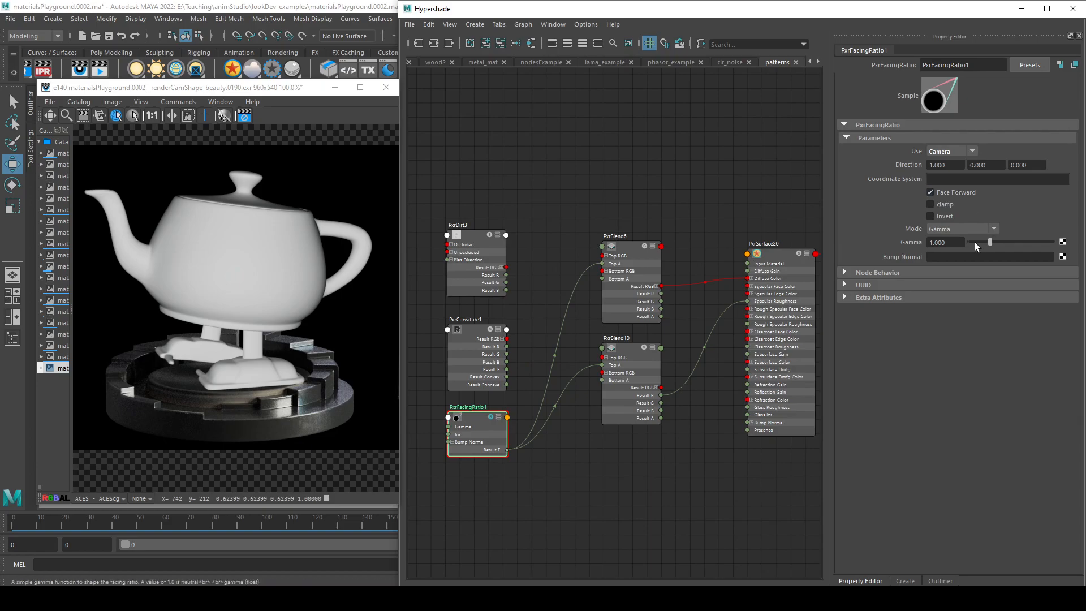
mouse_move(991, 243)
left_mouse_down()
mouse_move(1030, 238)
mouse_move(961, 239)
mouse_move(974, 240)
left_mouse_up()
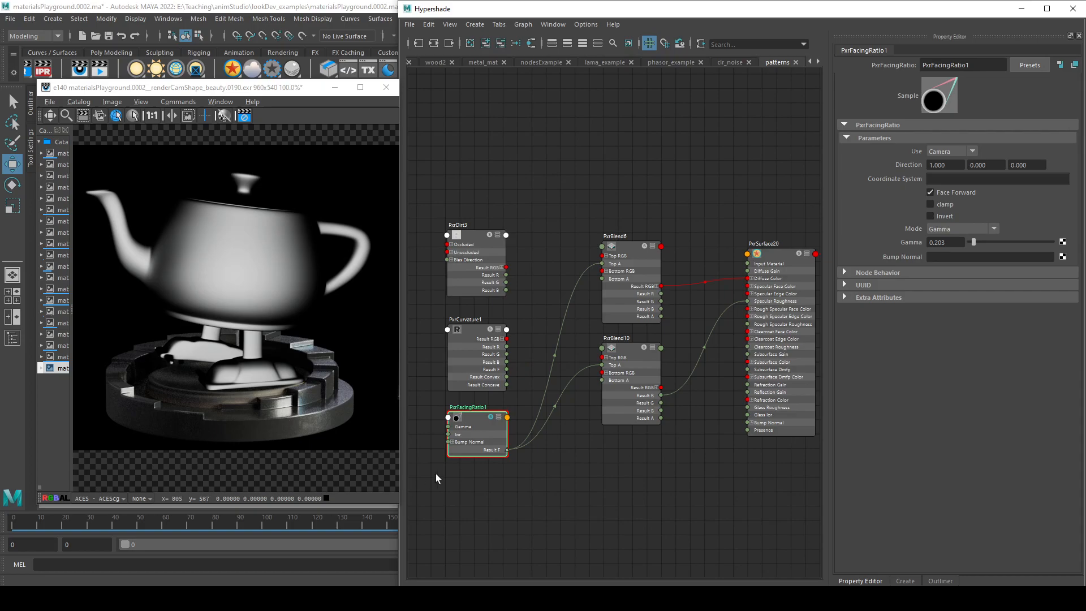
left_click(493, 418)
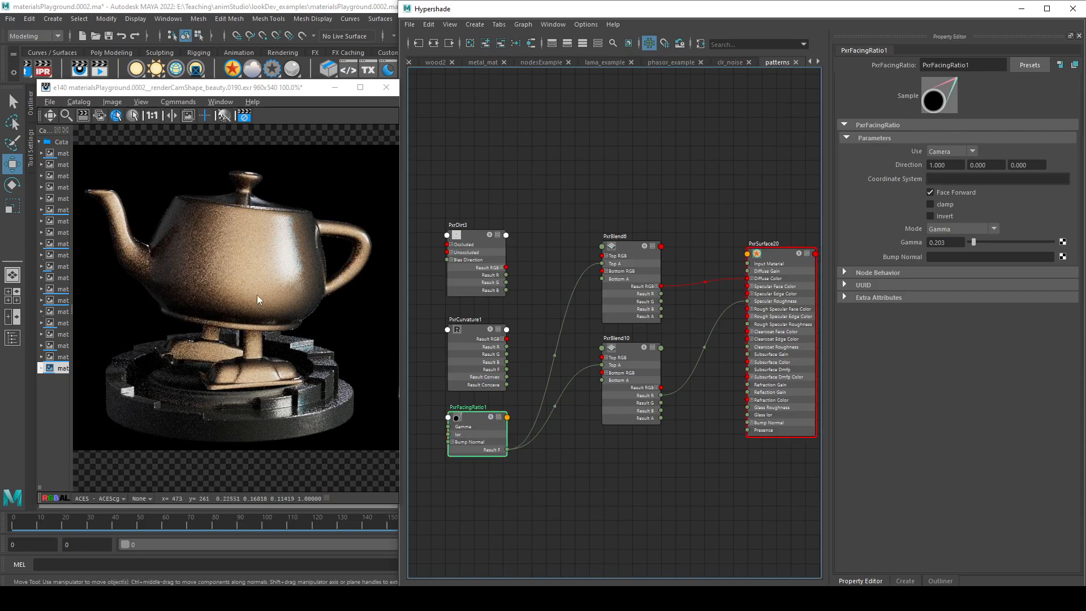
- Add a PxrBlackBody node to the patterns graph in the empty area above PxrDirt3
left_click(508, 463)
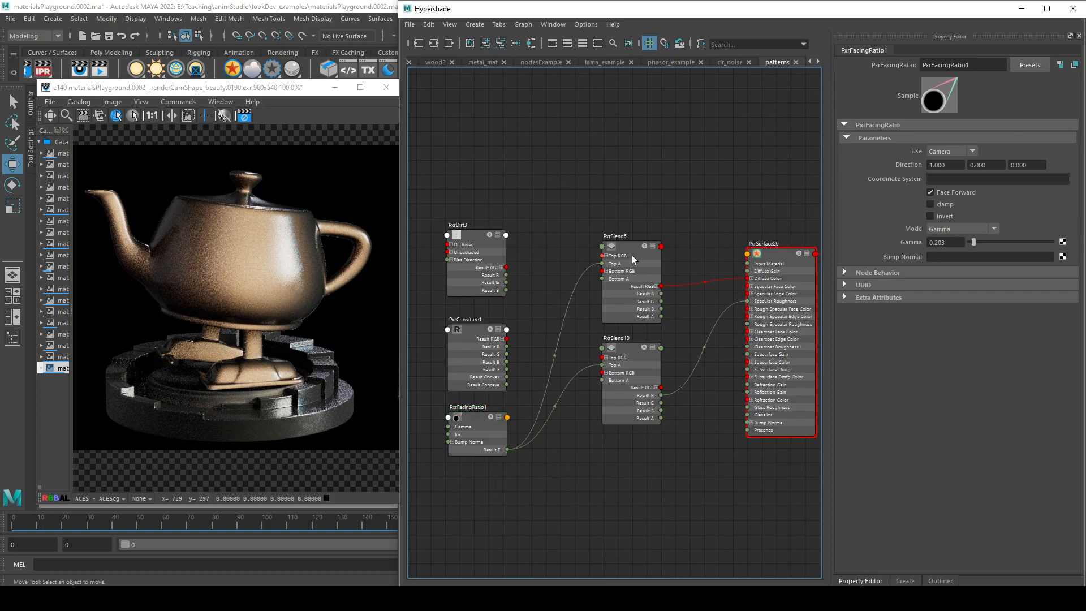
left_click(632, 256)
middle_click_drag(604, 468, 685, 470, "alt")
left_click(572, 162)
key("Tab")
type("bla")
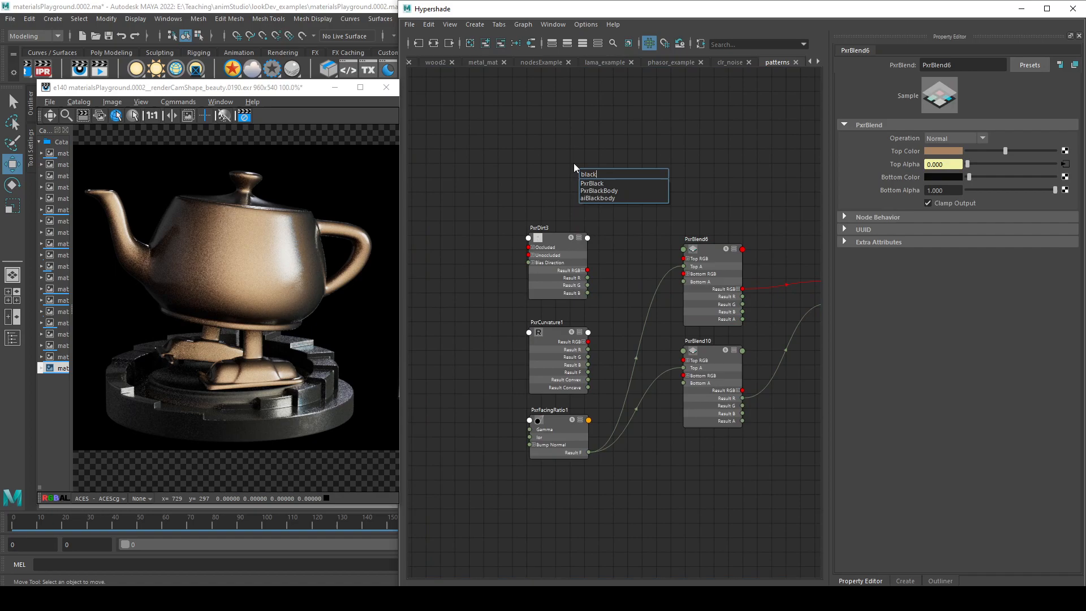
key("Escape")
middle_click_drag(680, 183, 515, 162, "alt")
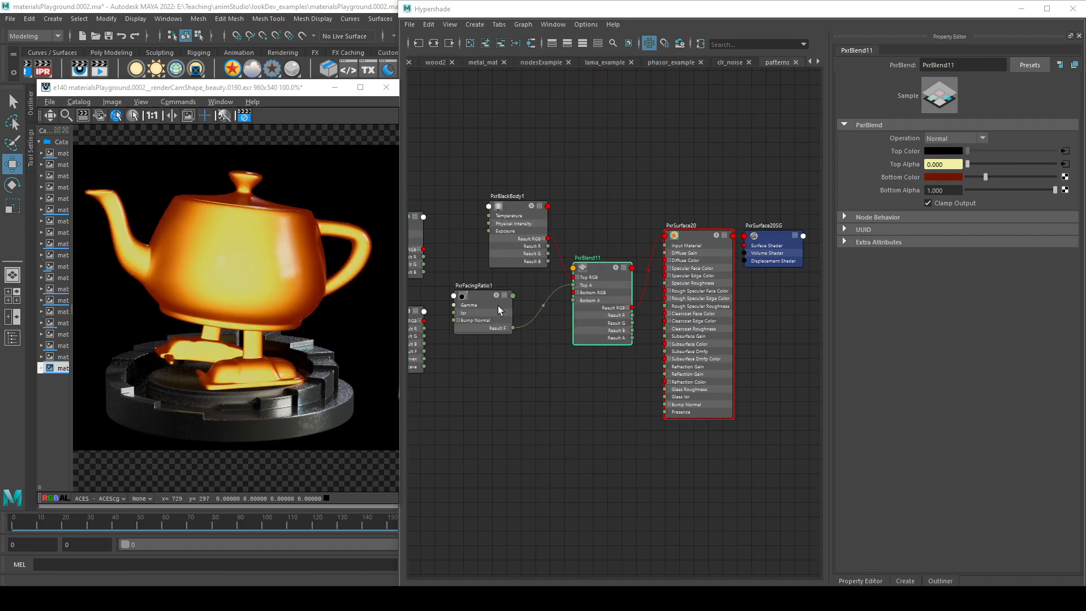
- Reposition PxrFacingRatio1 and PxrBlackBody1 so they line up one above the other ahead of PxrBlend11
left_click_drag(498, 310, 511, 320)
mouse_move(512, 216)
left_mouse_down()
mouse_move(497, 204)
mouse_move(491, 219)
left_mouse_up()
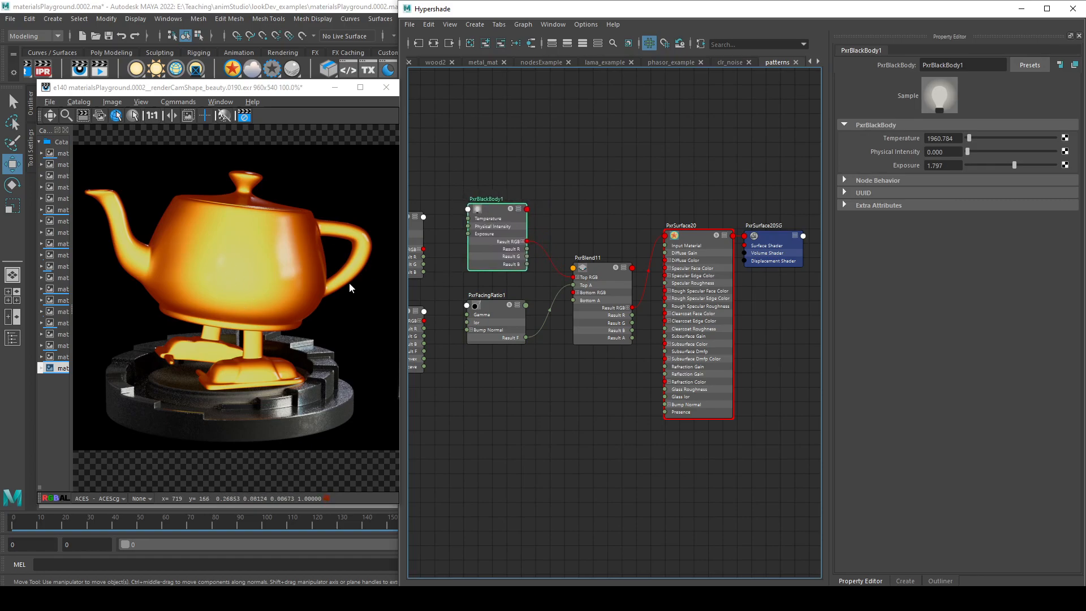
left_click(594, 289)
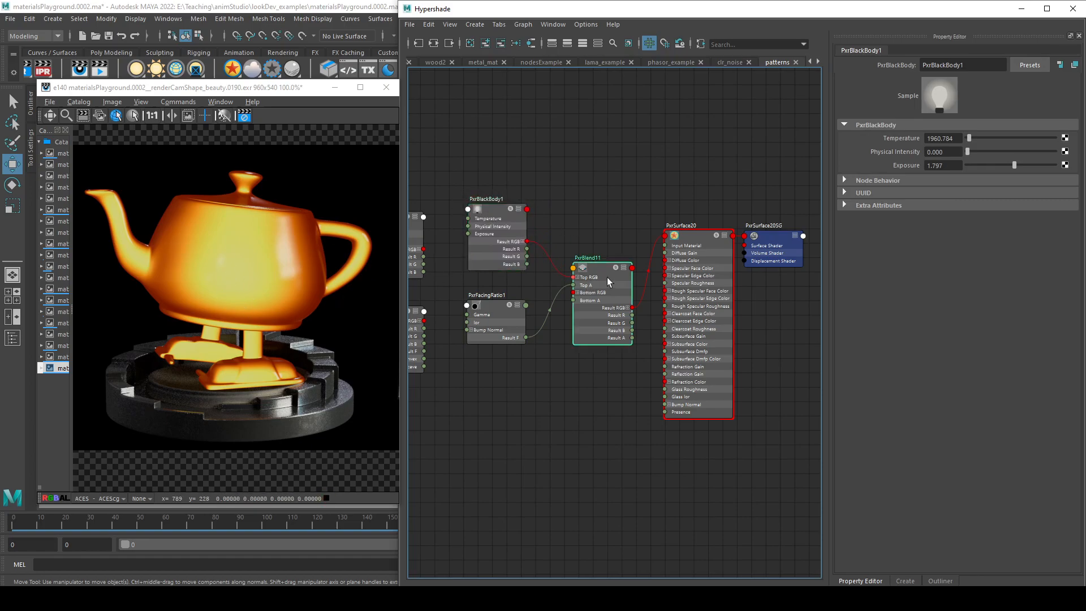
- Set PxrBlackBody1's Exposure to 3.758 and its Temperature to 1640.523
left_click(493, 232)
left_click_drag(1023, 165, 1018, 166)
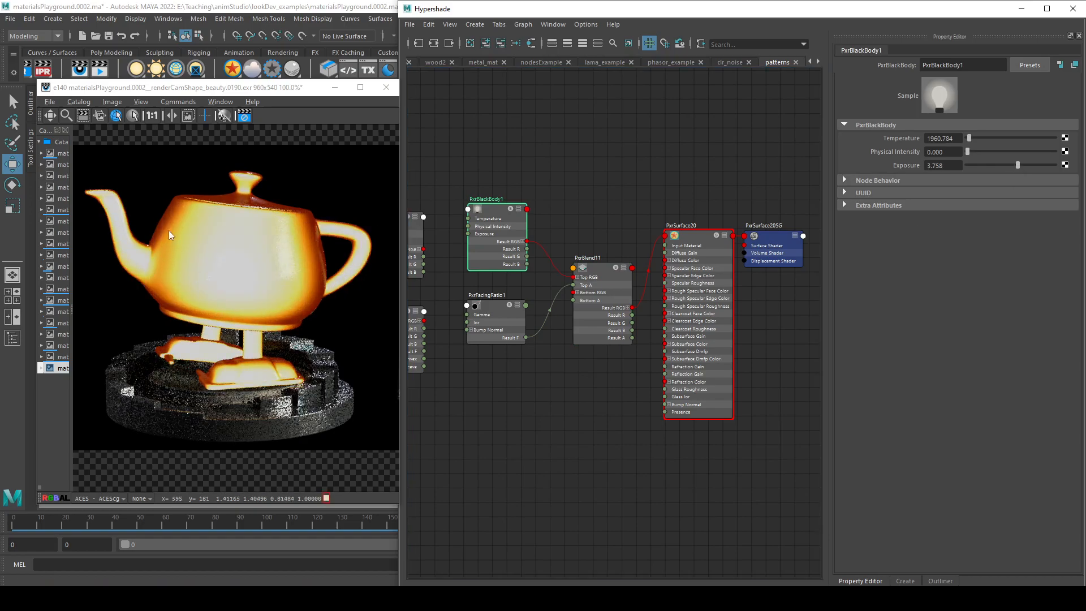
mouse_move(977, 138)
left_mouse_down()
mouse_move(959, 134)
mouse_move(1000, 141)
mouse_move(901, 143)
mouse_move(969, 139)
left_mouse_up()
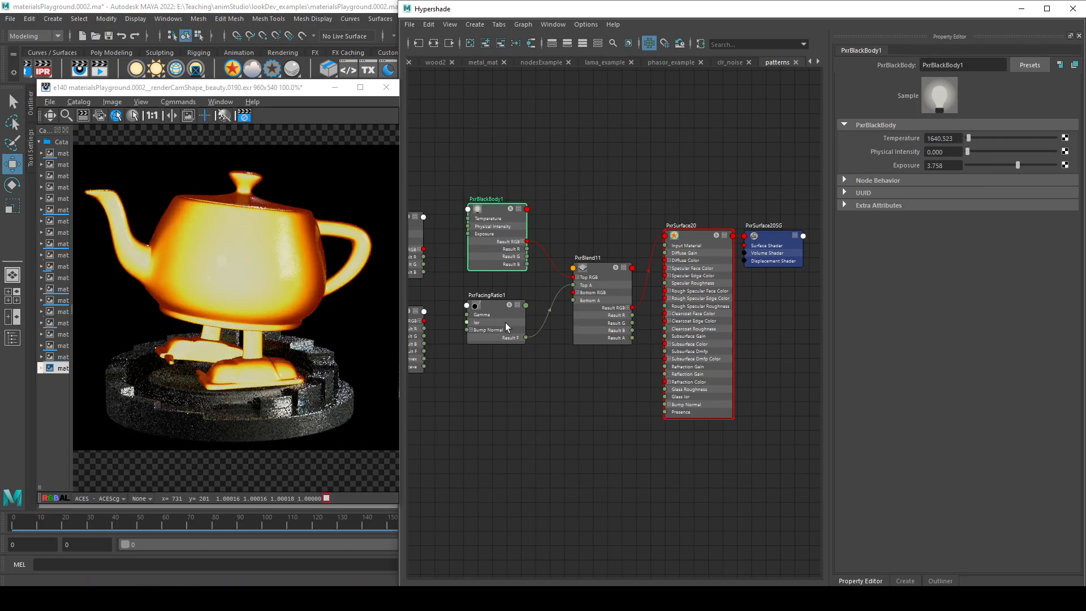
- Compare the solo render of the PxrFacingRatio1 mask with the solo render of PxrBlend11
left_click(612, 283)
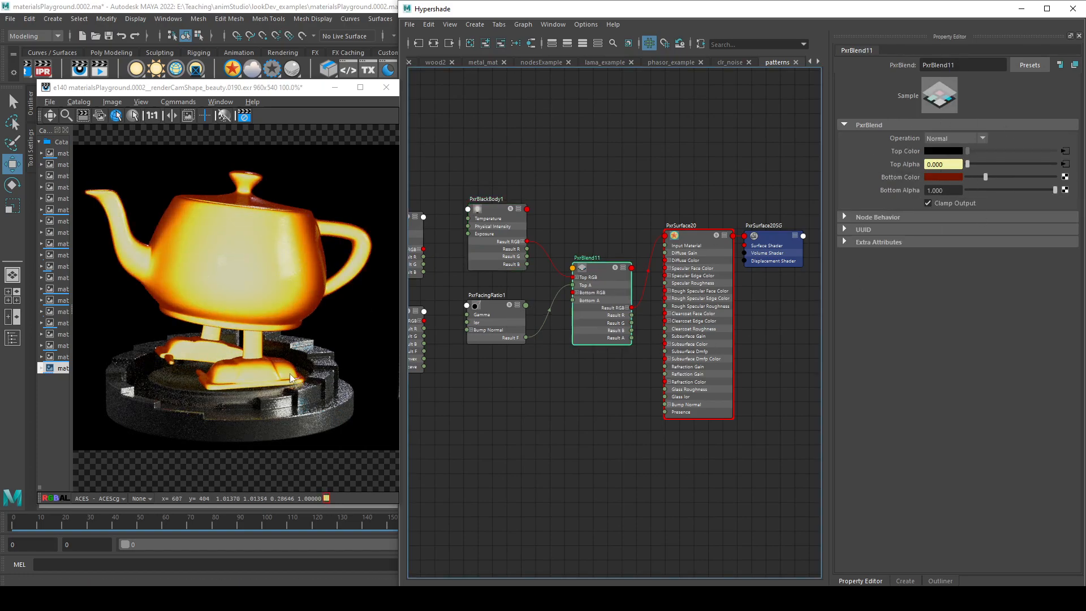
left_click(490, 307)
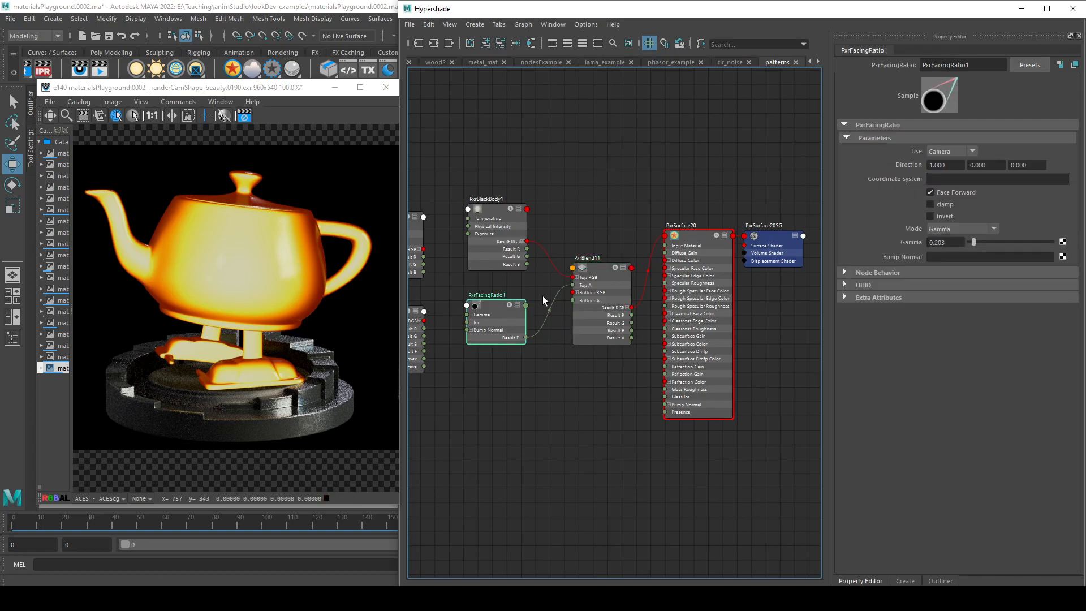
left_click(510, 305)
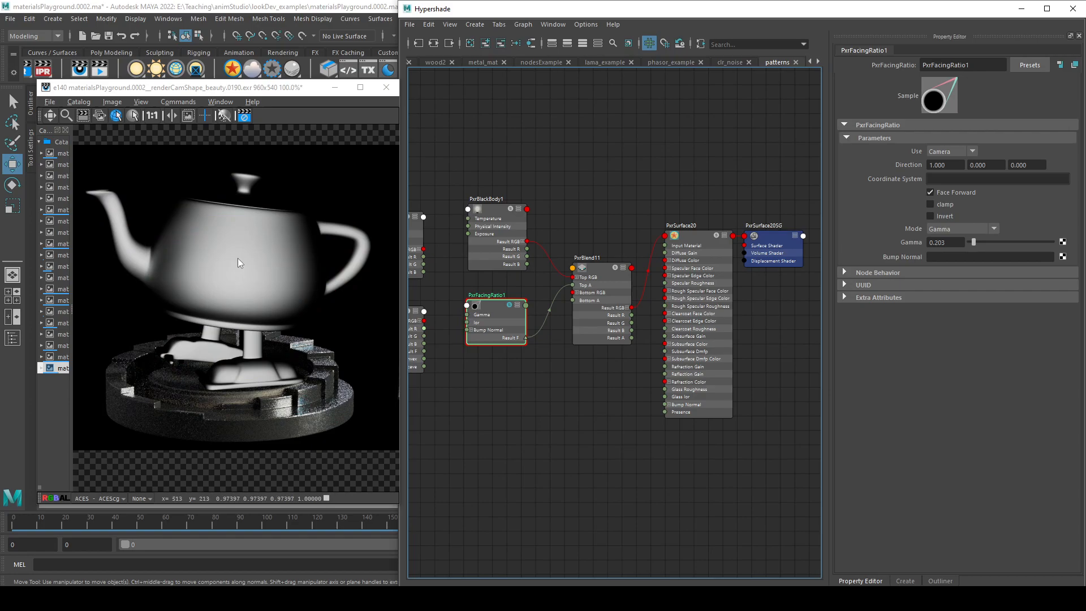
left_click(615, 271)
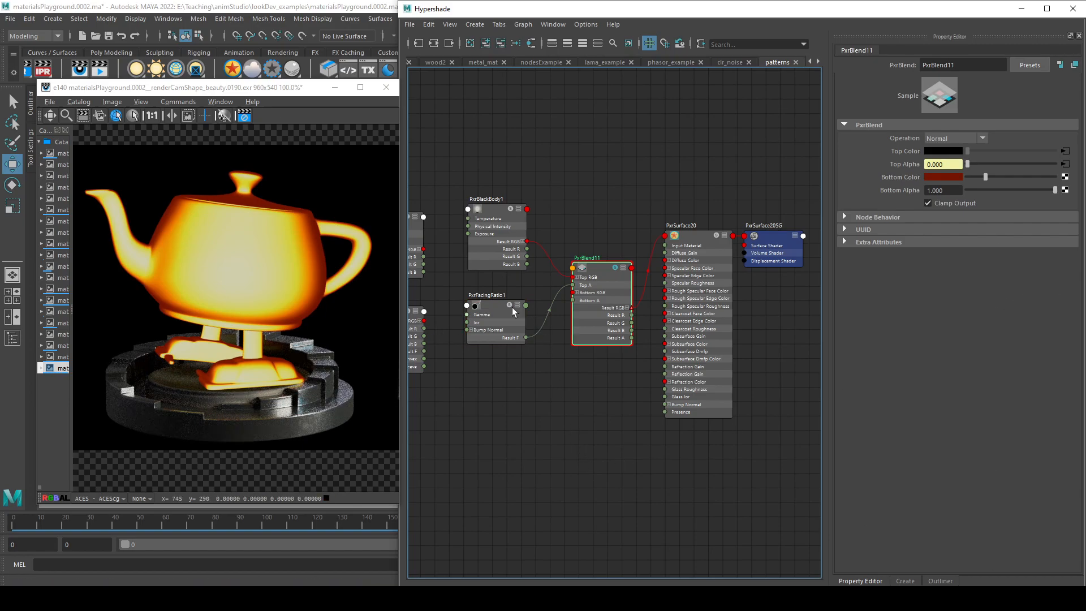
- Add a PxrArithmetic node to the emptied patterns graph
left_click(483, 308)
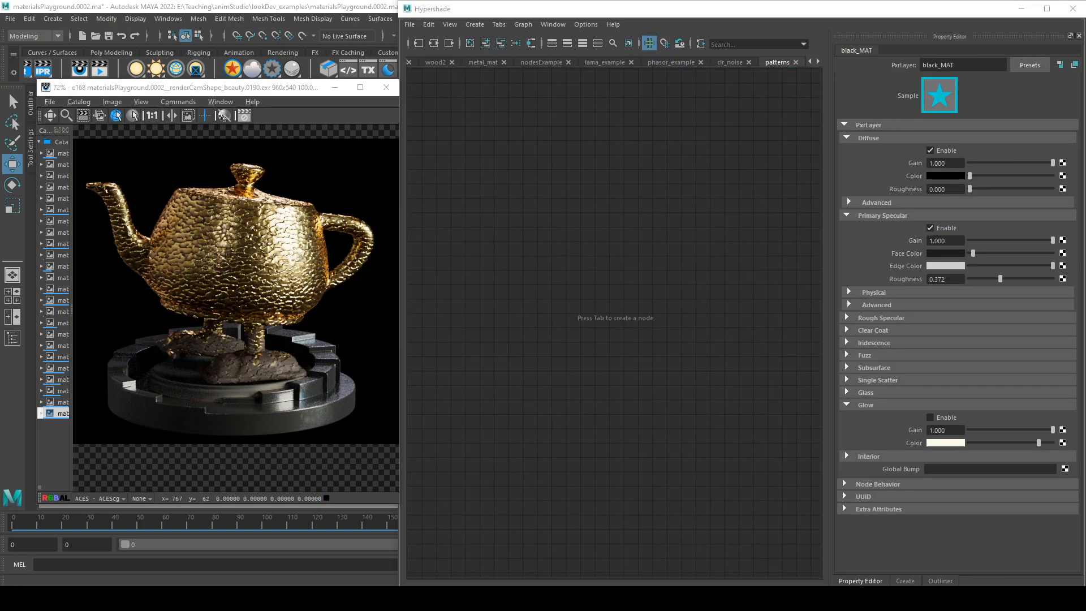
left_click(529, 259)
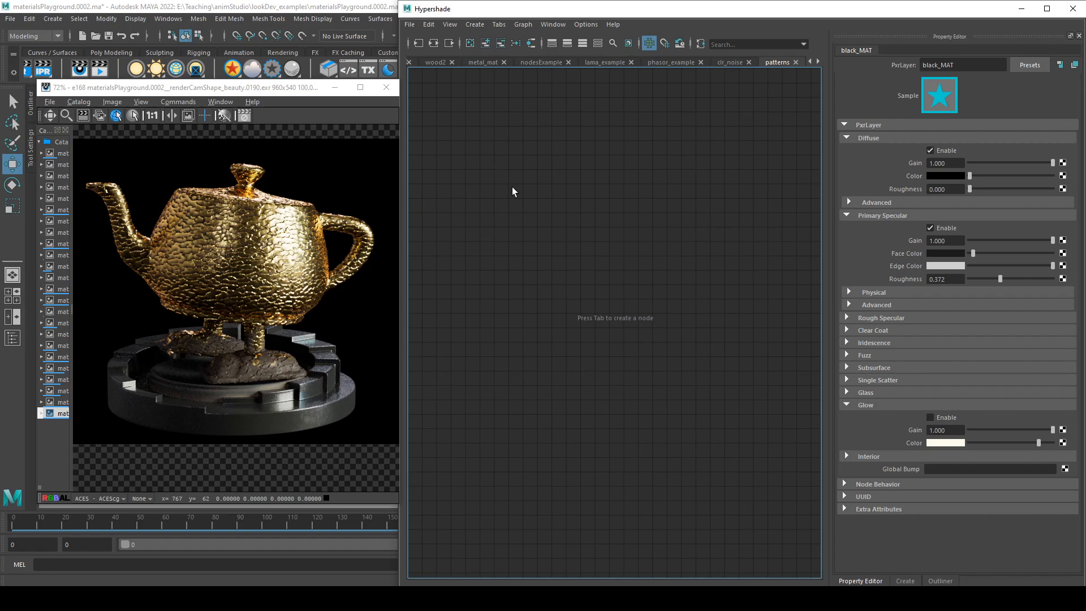
key("Tab")
type("rth")
key("BackSpace")
key("BackSpace")
type("i")
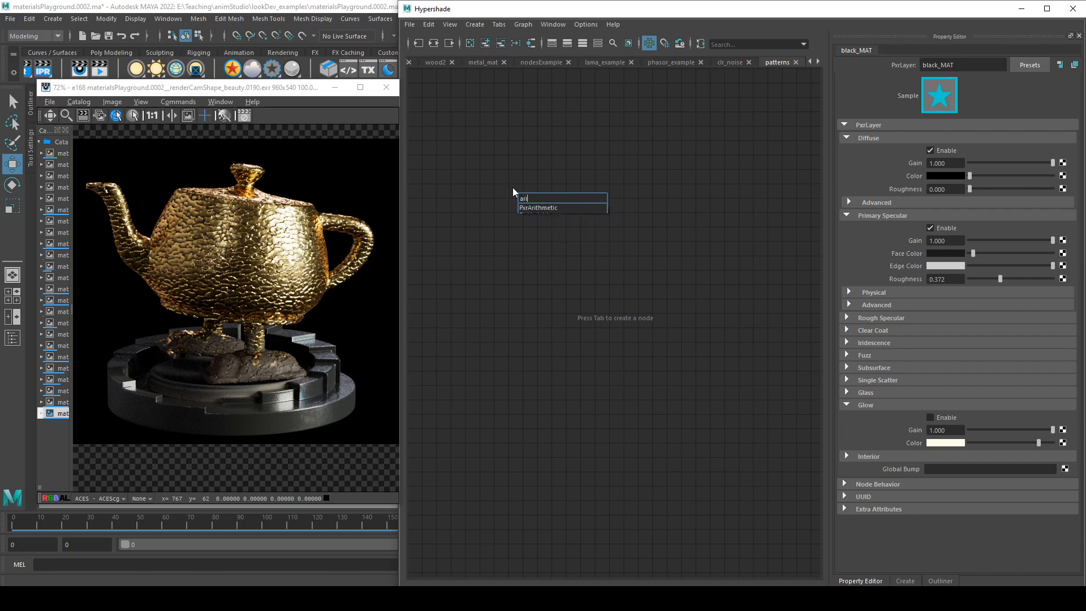
key("Return")
left_click_drag(543, 218, 516, 211)
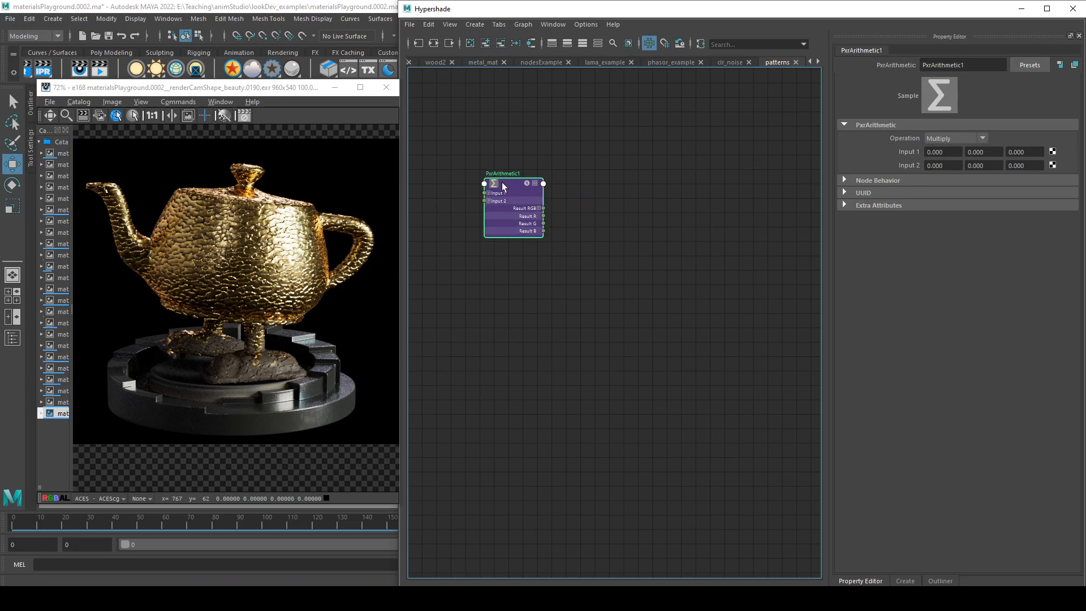
- Move PxrArithmetic1 aside and add a PxrBlend node ahead of it
left_click_drag(502, 183, 627, 205)
left_click(461, 171)
key("Tab")
type("blen")
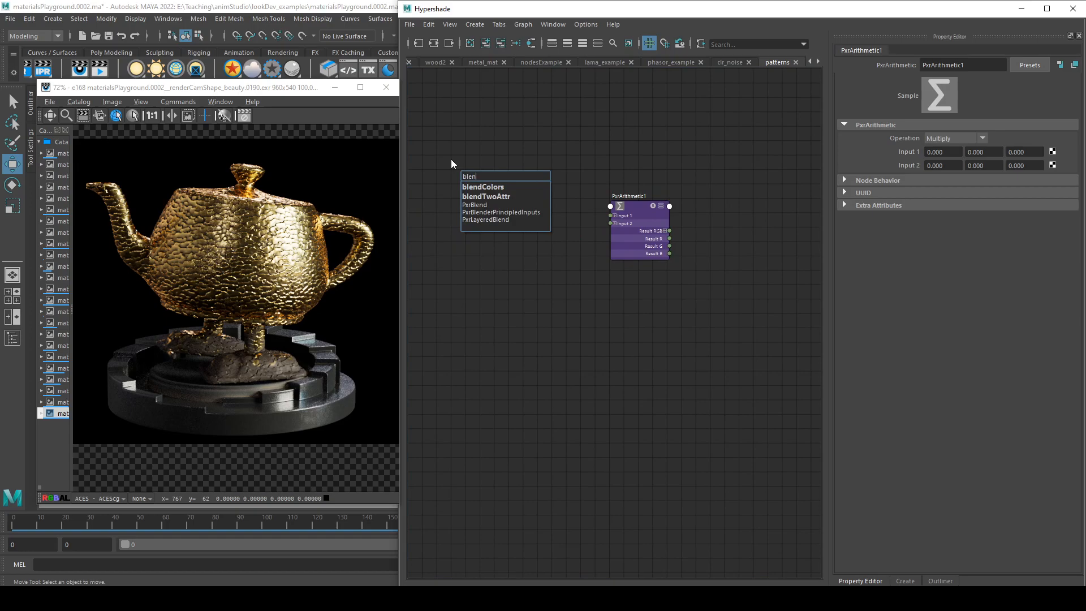
key("Return")
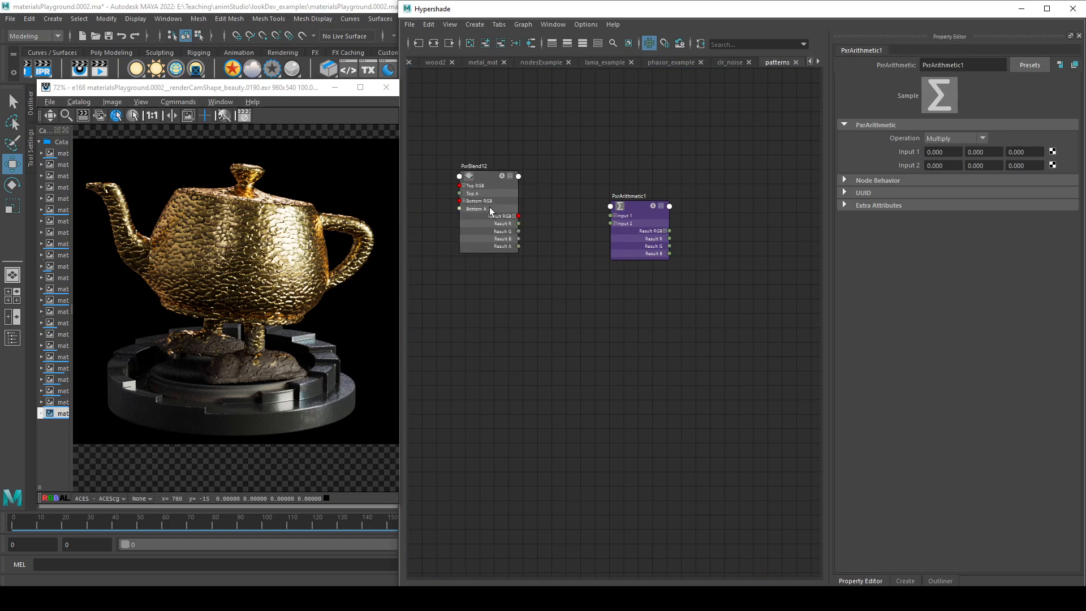
- Set PxrBlend12's Top Color to a neutral grey with saturation 0 and value 0.2
left_click(504, 202)
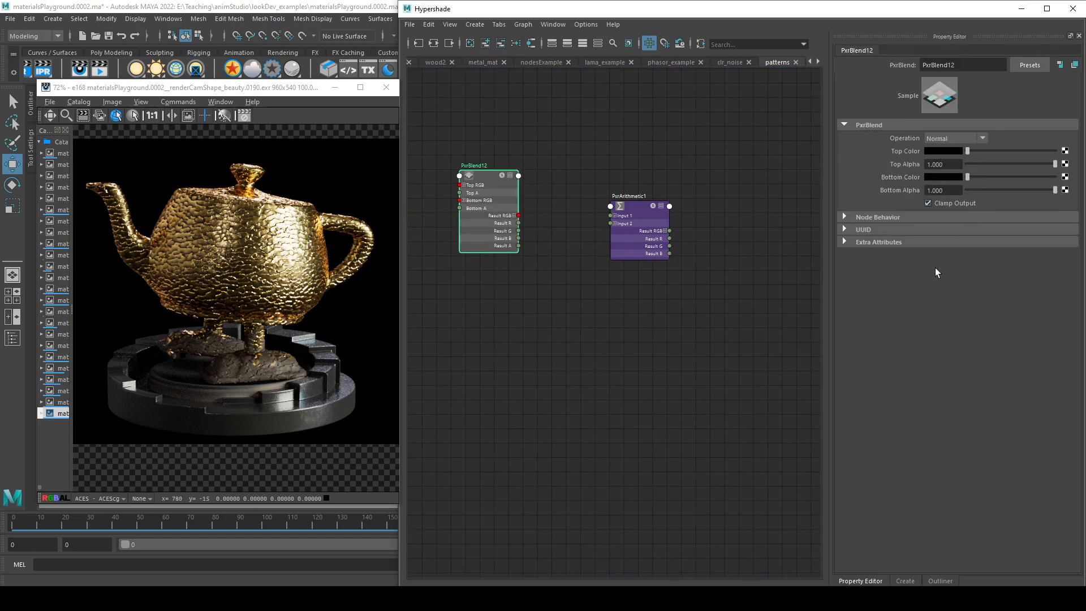
left_click(942, 151)
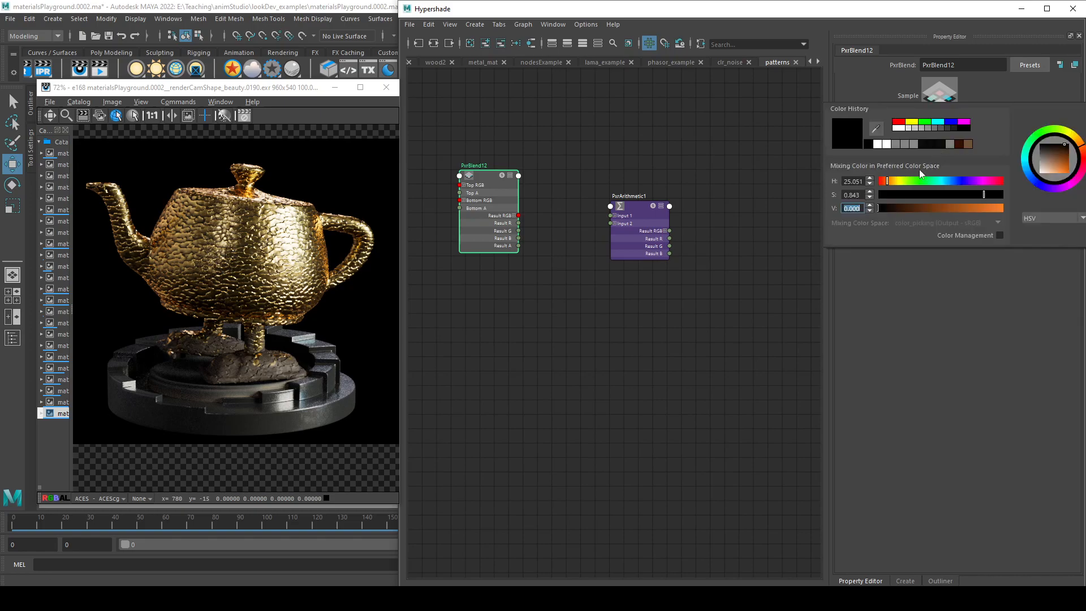
left_click(859, 210)
double_click(858, 209)
left_click_drag(984, 195, 824, 209)
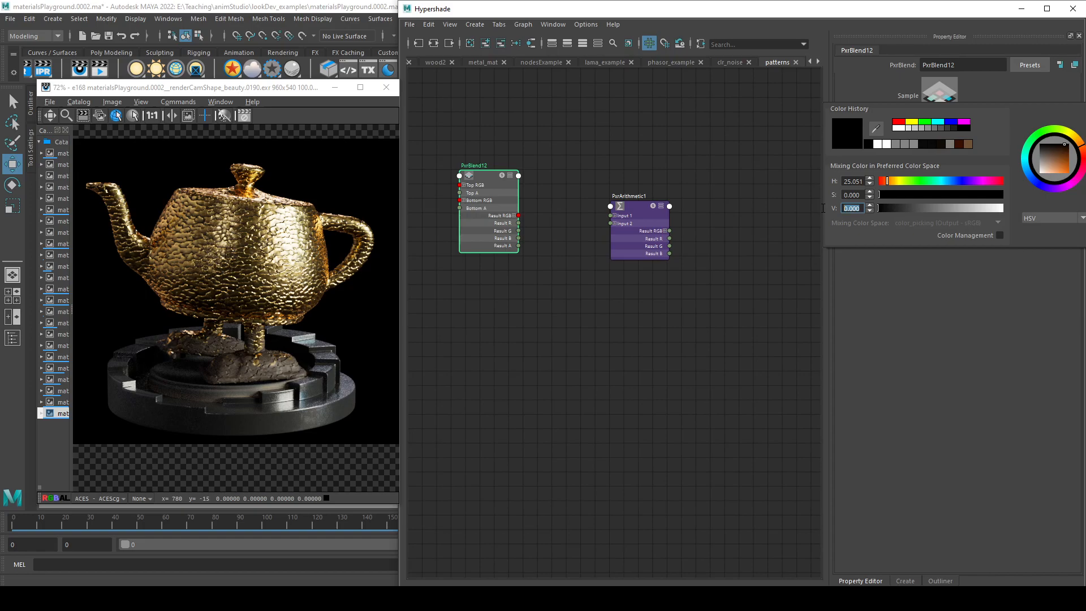
type("0.2")
key("Return")
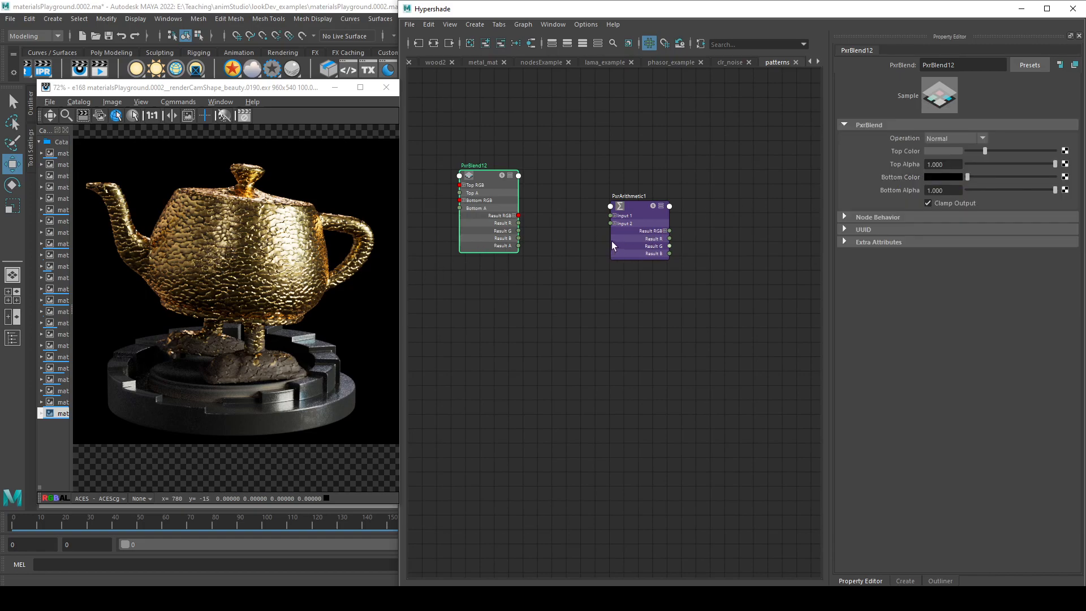
- Set PxrBlend12's Bottom Color to a grey with value 0.5
left_click(943, 177)
type("0.5")
key("Return")
- Expose all of PxrBlend12's attributes and connect its Top RGB to PxrArithmetic1's Input 1 and its Bottom RGB to Input 2
key("3")
key("4")
key("2")
key("3")
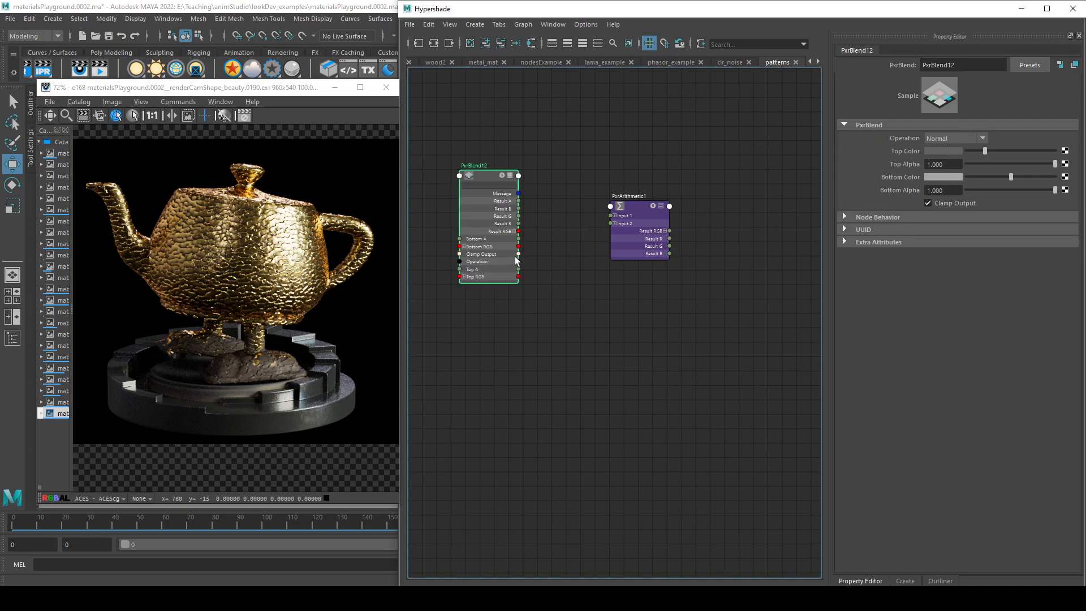
left_click_drag(519, 247, 593, 223)
left_click_drag(519, 276, 613, 217)
- Set PxrArithmetic1's Operation to Add
left_click(639, 243)
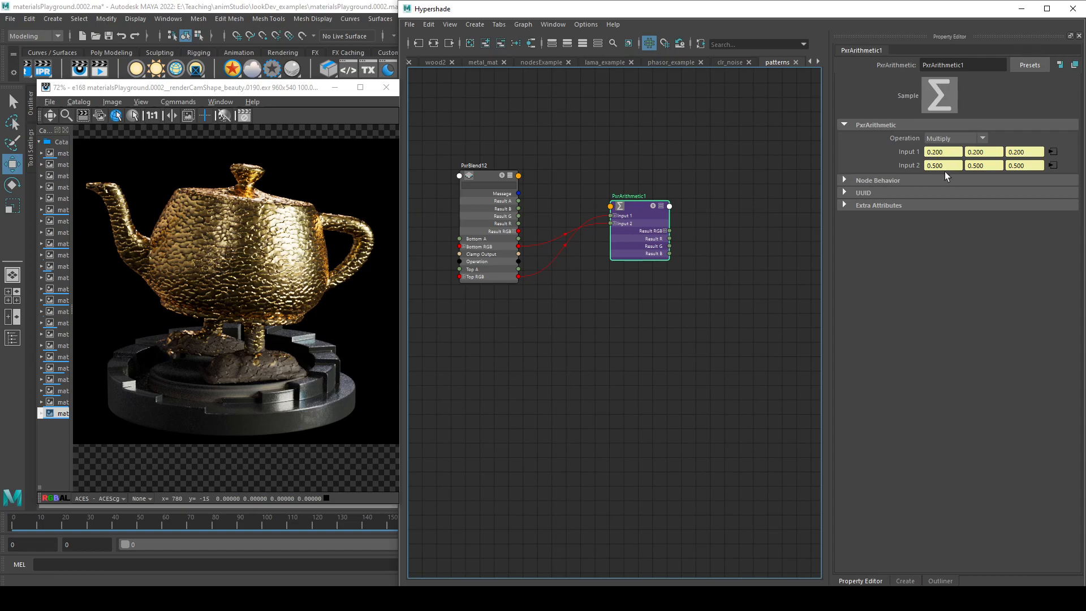
left_click(966, 139)
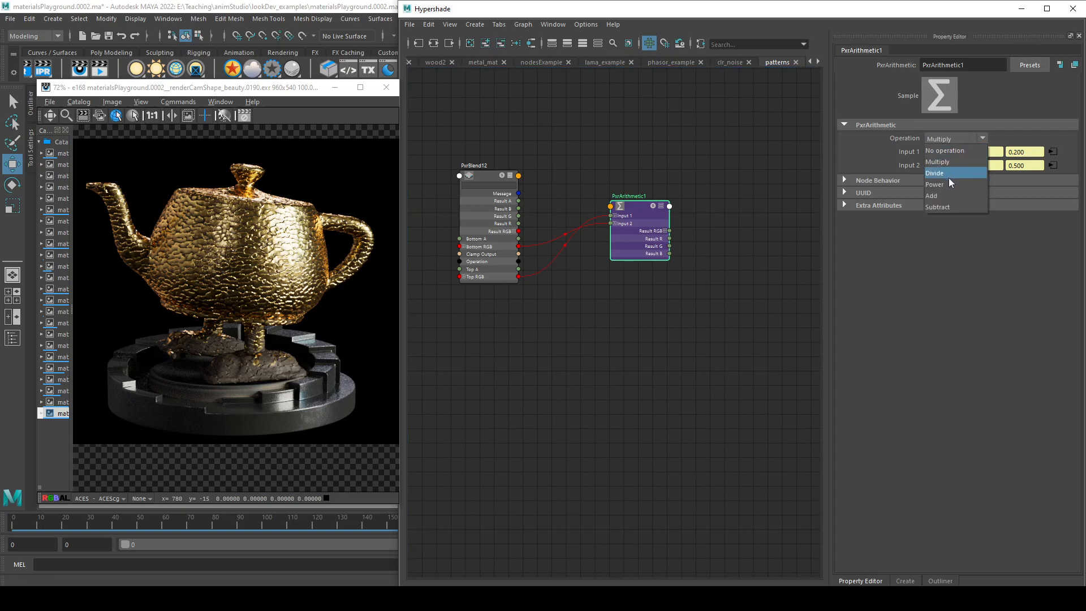
left_click(943, 195)
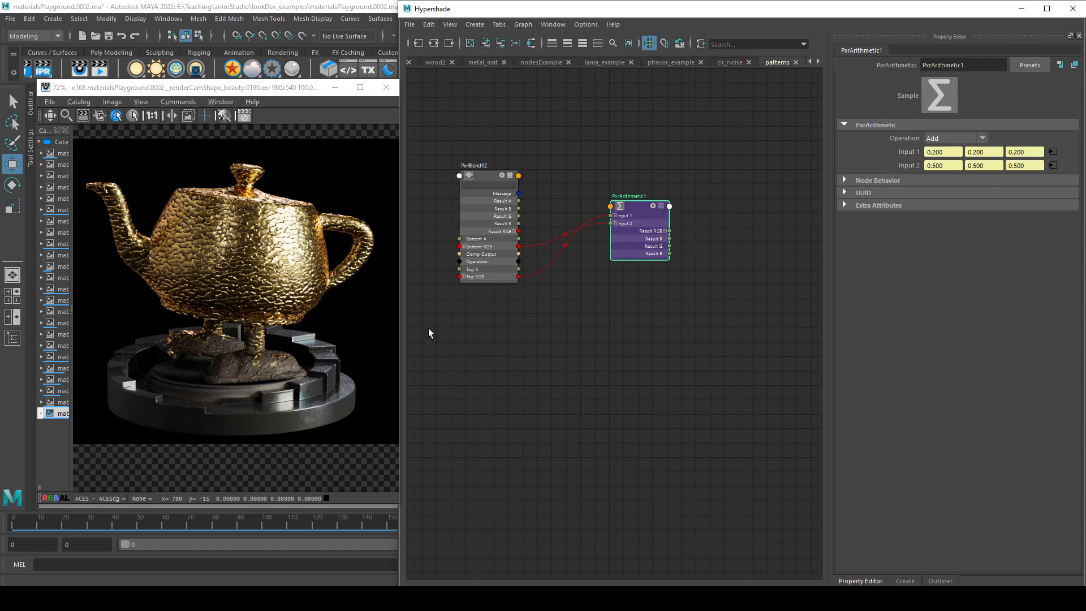
- Lower PxrArithmetic1 in the graph and add a PxrDot node directly beneath it
left_click_drag(651, 217, 667, 258)
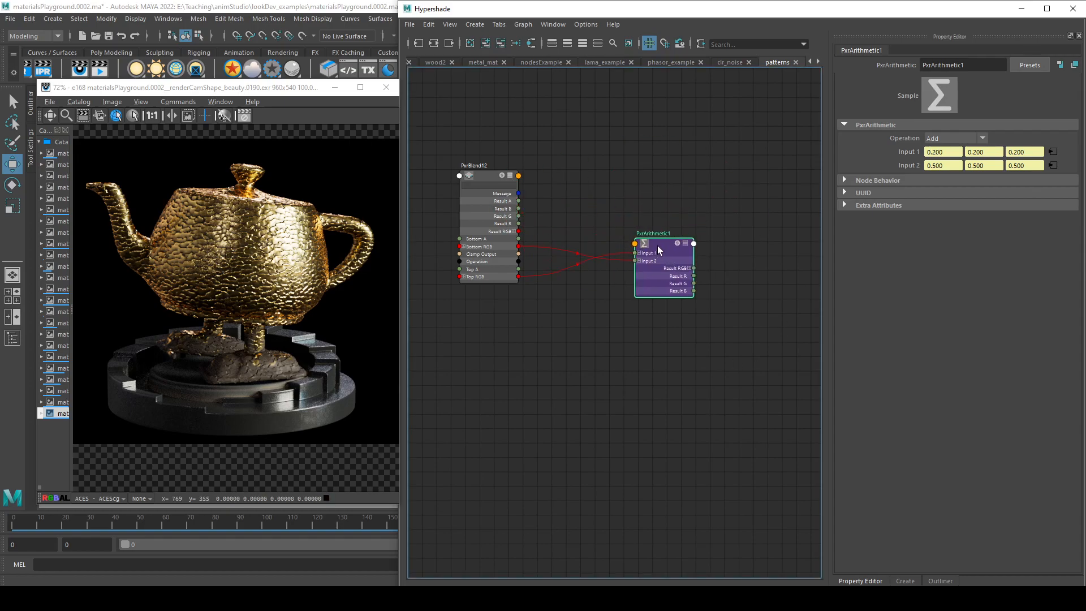
mouse_move(658, 249)
left_mouse_down()
mouse_move(628, 252)
mouse_move(650, 246)
left_mouse_up()
key("Tab")
type("PxrDot")
key("Return")
left_click_drag(672, 342, 656, 318)
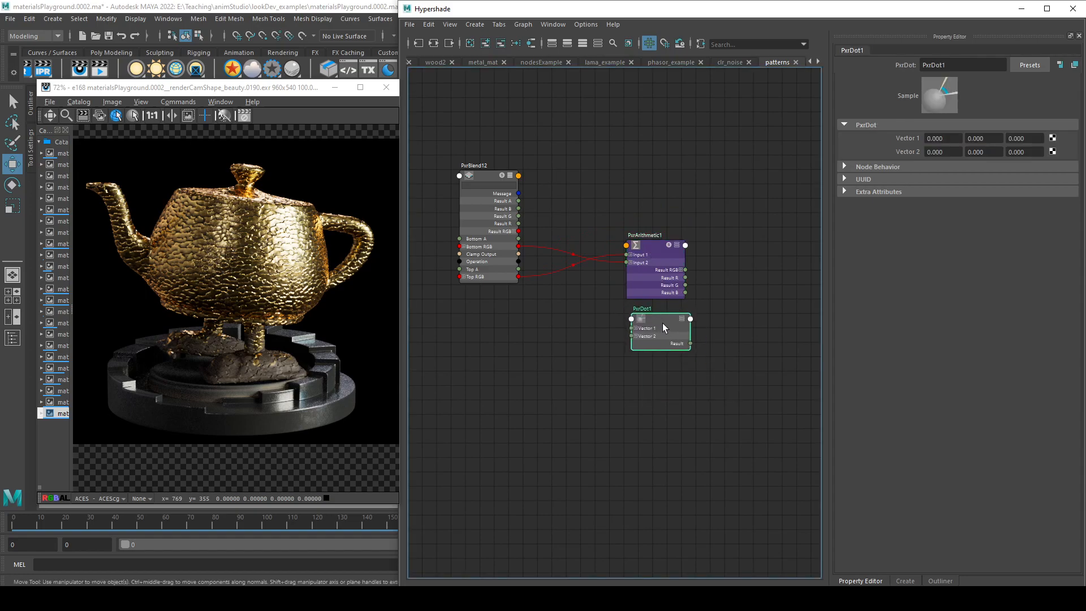
- Add a PxrCross node and place it directly beneath PxrDot1
left_click(591, 385)
key("Tab")
type("cross")
key("Down")
key("Return")
left_click(663, 334)
left_click(660, 370)
left_click(662, 338)
left_click_drag(668, 374, 660, 368)
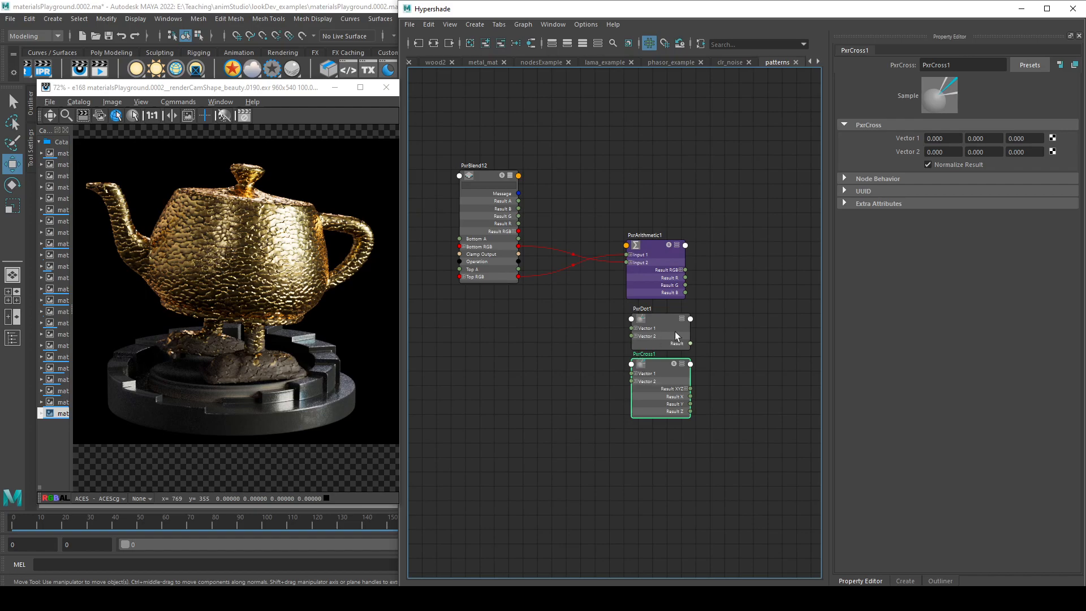
left_click(727, 296)
key("Tab")
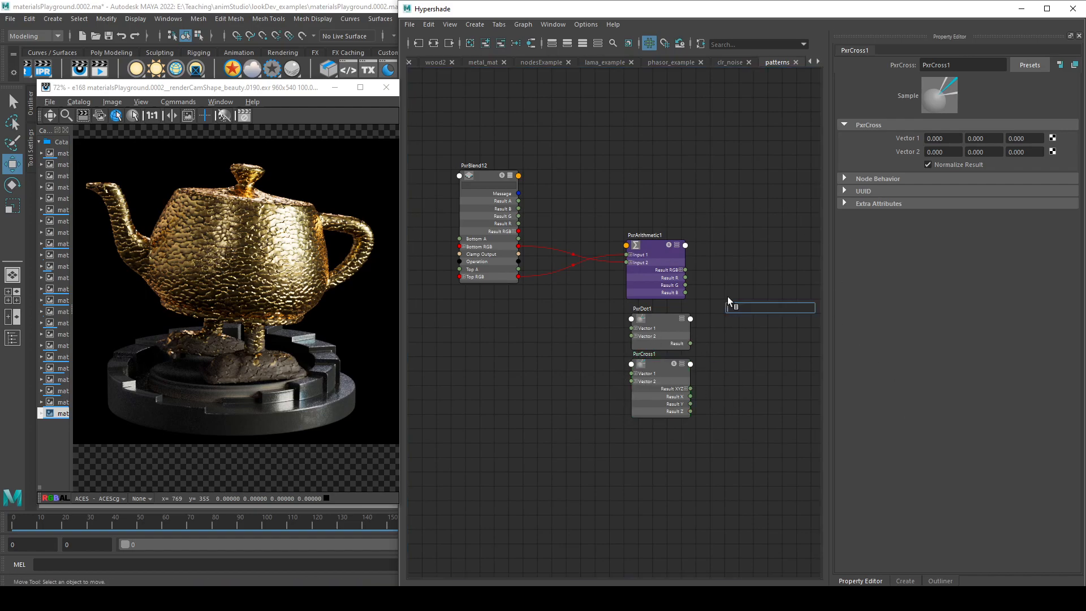
type("se")
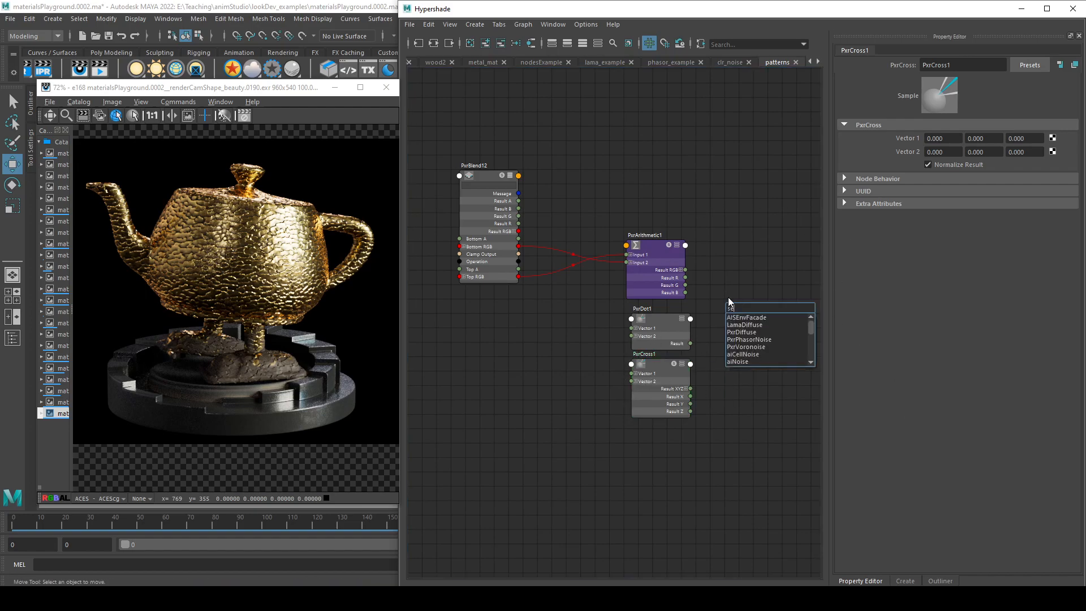
key("BackSpace")
key("BackSpace")
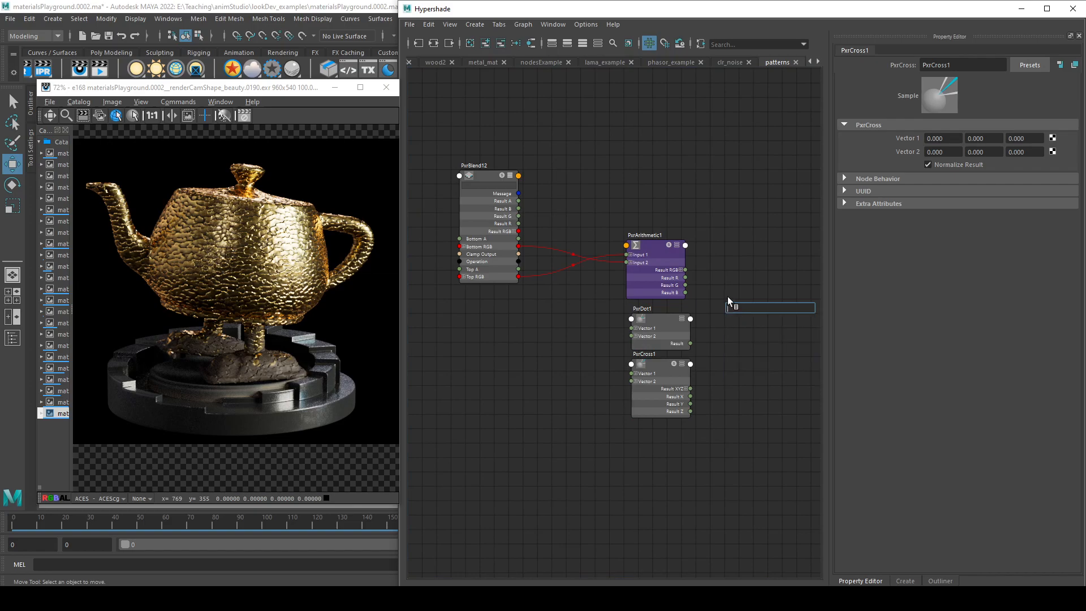
type("sex")
key("BackSpace")
type("e")
key("BackSpace")
key("BackSpace")
key("BackSpace")
key("BackSpace")
left_click(763, 367)
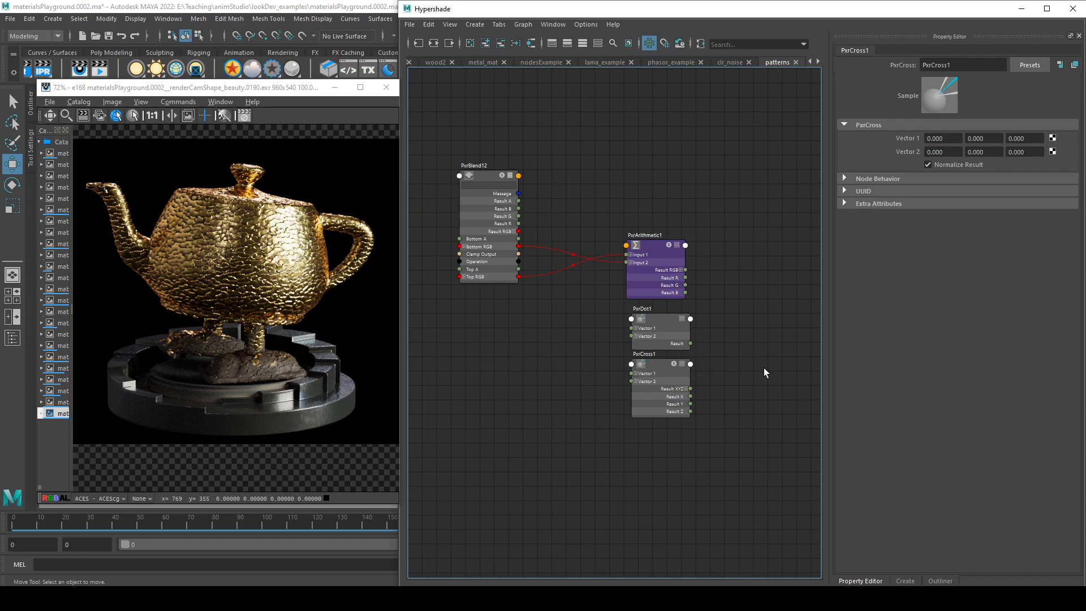
- Move PxrDot1, PxrCross1 and PxrArithmetic1 closer to PxrBlend12, stacked in one column with PxrArithmetic1 uppermost
scroll(765, 372, "up", 5)
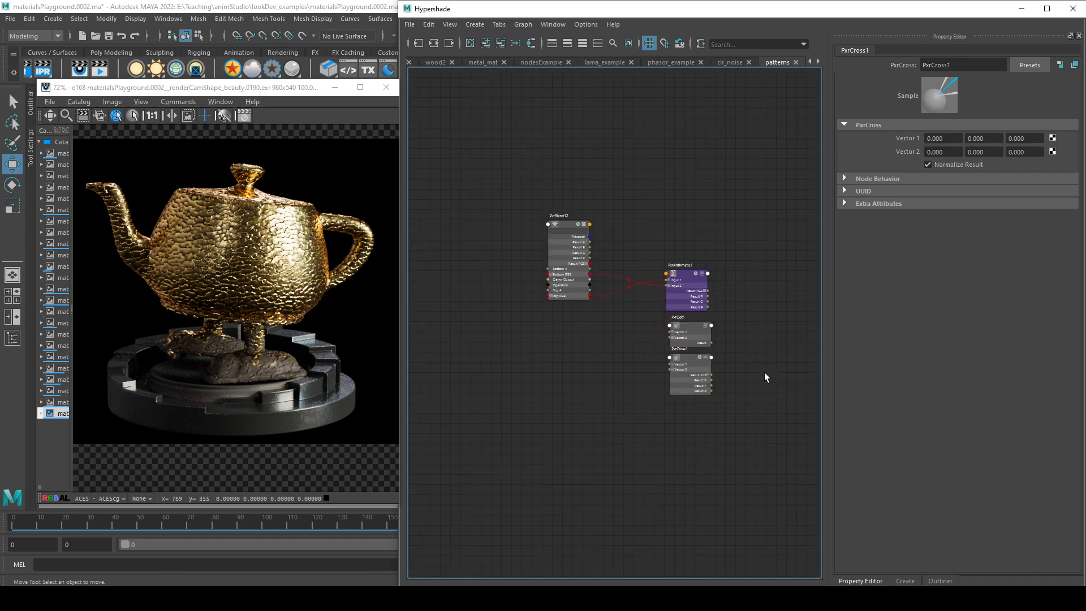
scroll(718, 351, "down", 1)
middle_click_drag(722, 349, 822, 409, "alt")
scroll(748, 395, "up", 3)
mouse_move(776, 497)
middle_mouse_down("alt")
mouse_move(763, 504)
mouse_move(740, 461)
mouse_move(734, 485)
mouse_move(786, 490)
middle_mouse_up("alt")
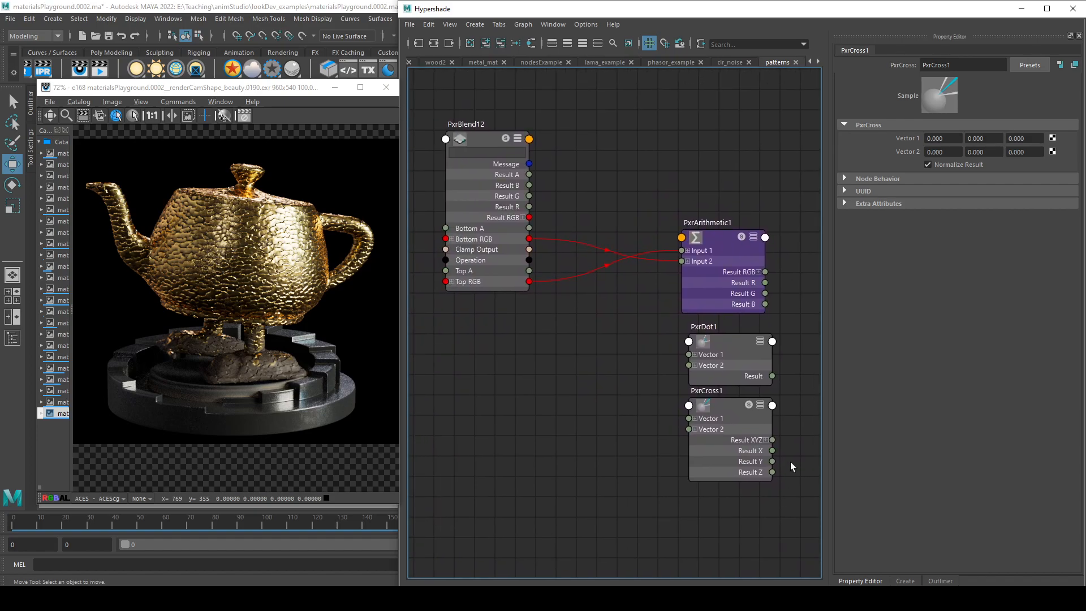
left_click_drag(731, 252, 732, 217)
left_click_drag(640, 328, 664, 434)
left_click(743, 388)
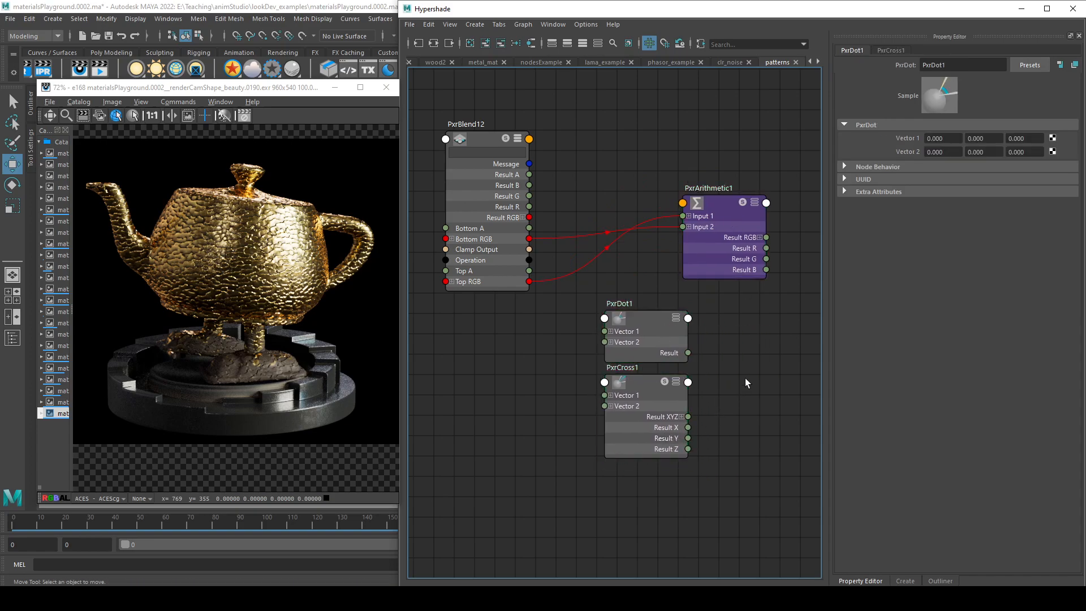
left_click_drag(721, 205, 644, 215)
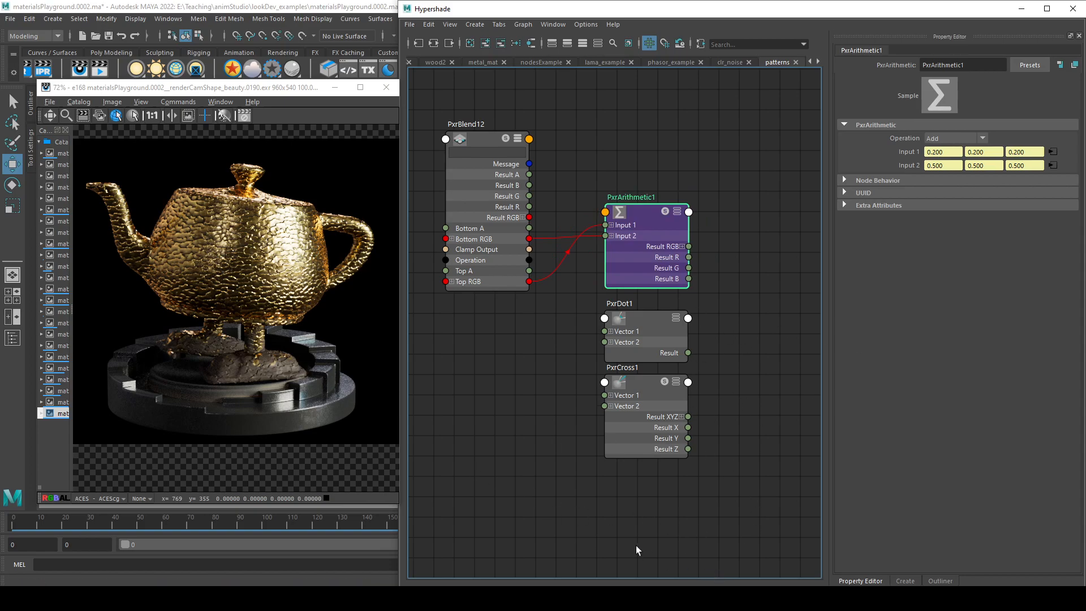
middle_click_drag(721, 523, 739, 563, "alt")
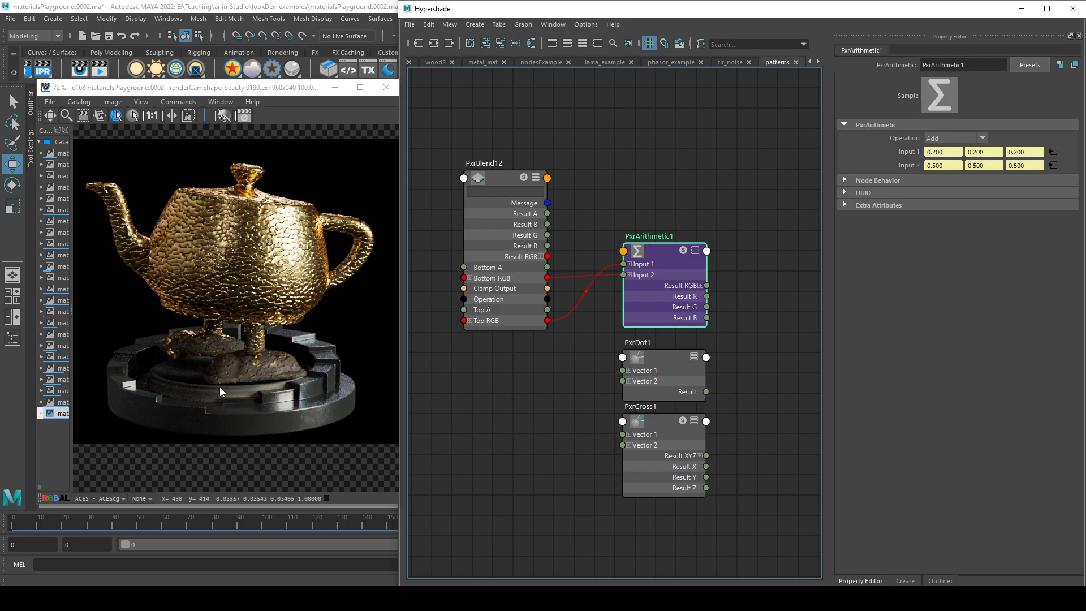
scroll(674, 475, "down", 2)
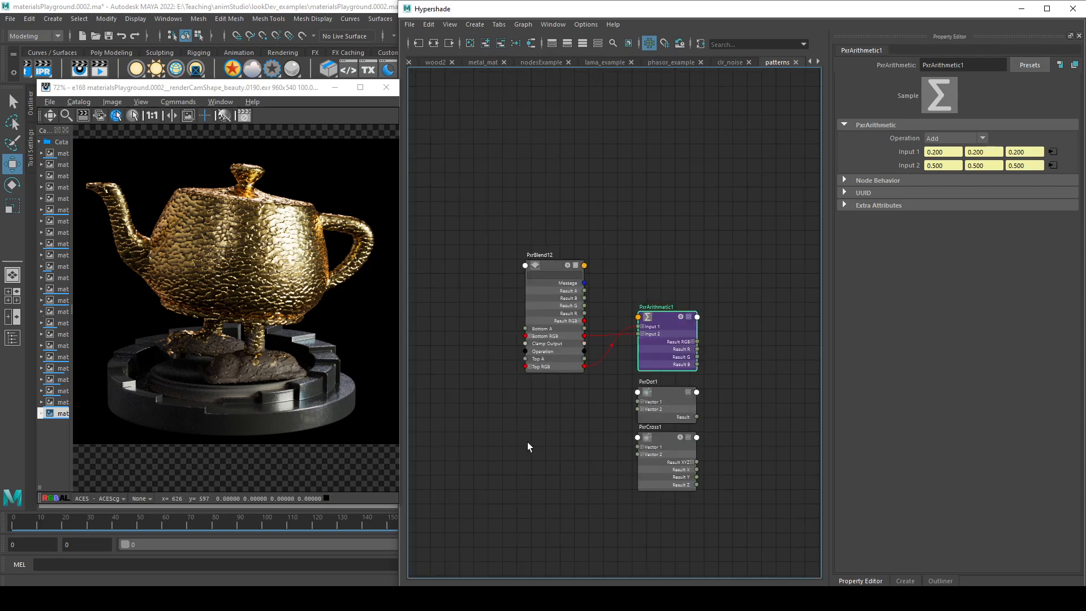
scroll(561, 445, "up", 2)
mouse_move(593, 432)
middle_mouse_down("alt")
mouse_move(496, 425)
mouse_move(610, 424)
middle_mouse_up("alt")
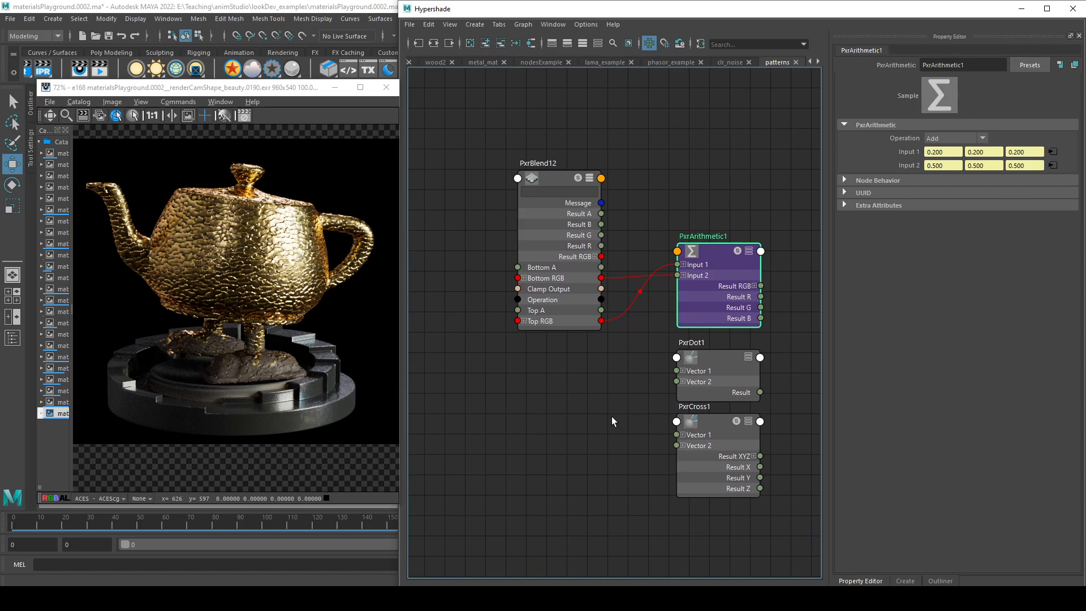